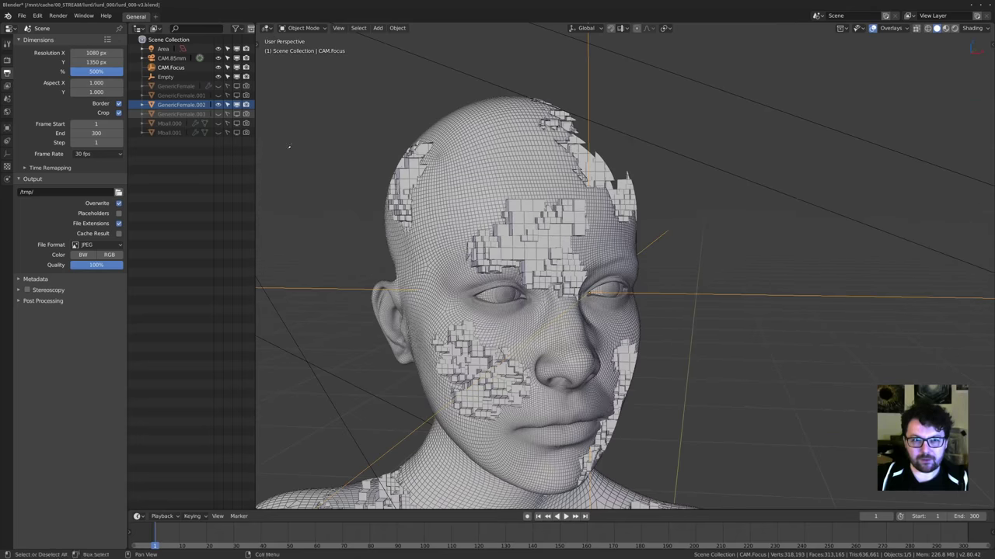
Hide GenericFemale.002 and show the Mball.000 blocks together with the GenericFemale bust.
{"action": "left_click", "coordinate": [181, 105]}
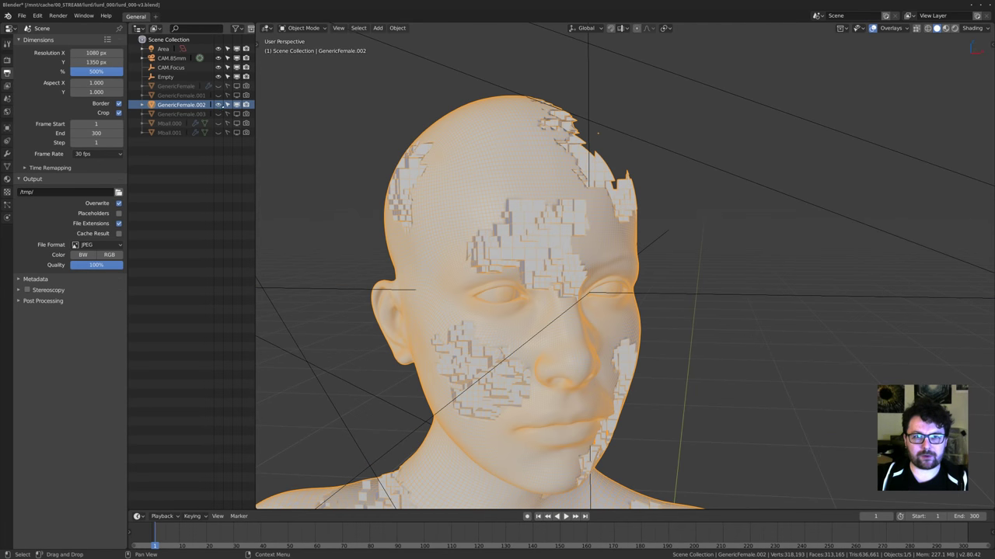
{"action": "left_click", "coordinate": [217, 104]}
{"action": "left_click", "coordinate": [218, 123]}
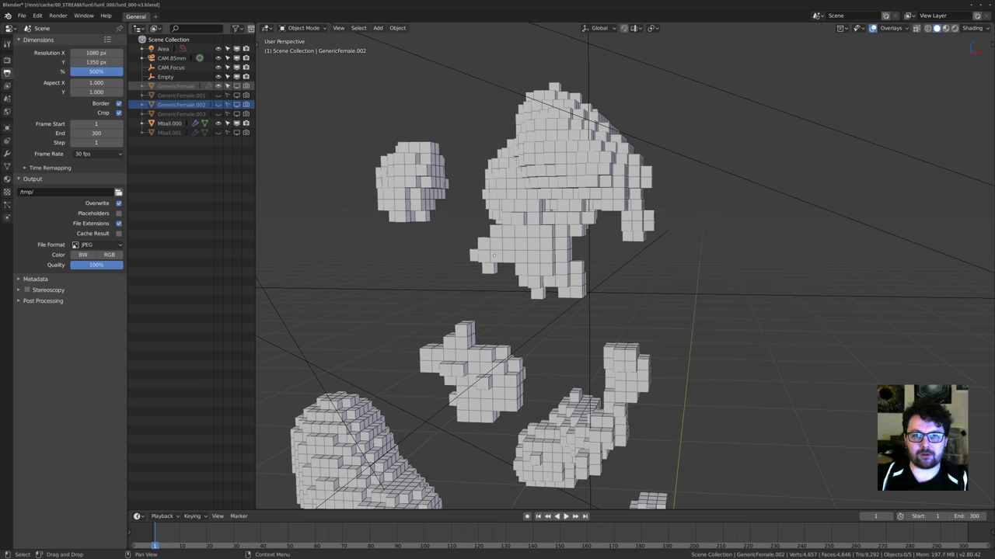
{"action": "left_click", "coordinate": [7, 154]}
{"action": "scroll", "coordinate": [579, 140], "scroll_direction": "down", "scroll_amount": 3}
{"action": "middle_click_drag", "start_coordinate": [578, 143], "coordinate": [610, 211]}
{"action": "scroll", "coordinate": [597, 126], "scroll_direction": "down", "scroll_amount": 2}
{"action": "scroll", "coordinate": [587, 181], "scroll_direction": "up", "scroll_amount": 1}
{"action": "scroll", "coordinate": [567, 204], "scroll_direction": "up", "scroll_amount": 2}
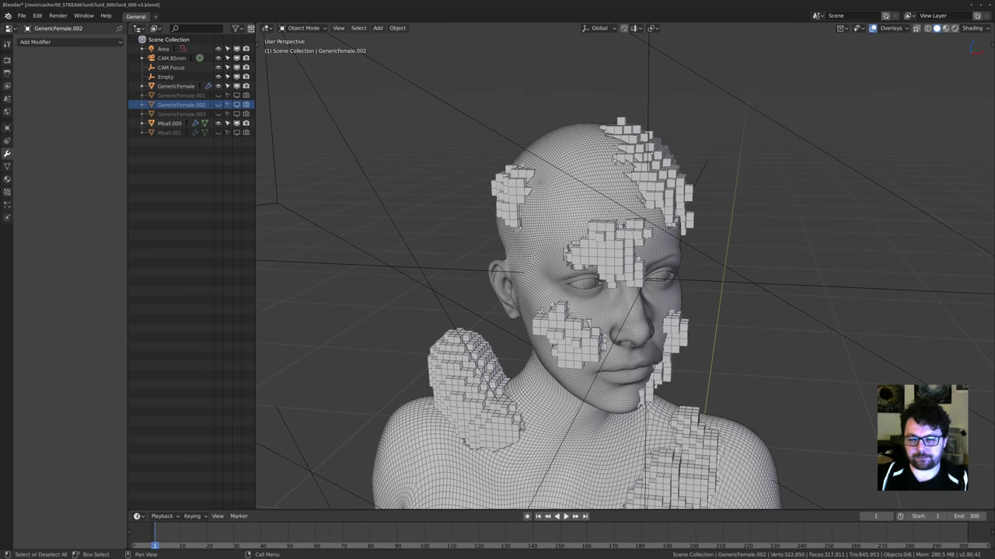
Select Mball.000 and switch off its Displace and Remesh modifiers in the viewport.
{"action": "left_click", "coordinate": [656, 157]}
{"action": "middle_click_drag", "start_coordinate": [655, 157], "coordinate": [640, 160], "text": "shift"}
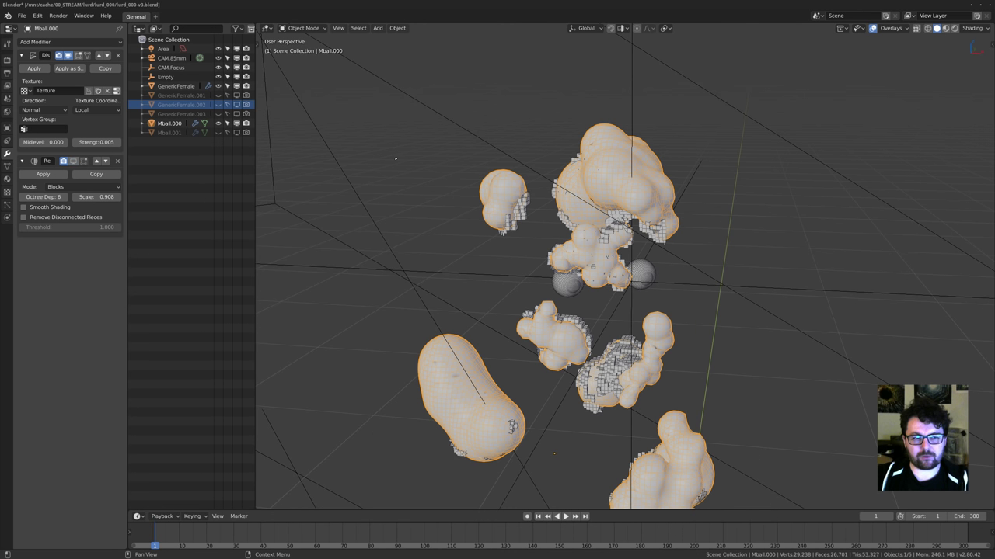
{"action": "middle_click_drag", "start_coordinate": [548, 212], "coordinate": [543, 150], "text": "shift"}
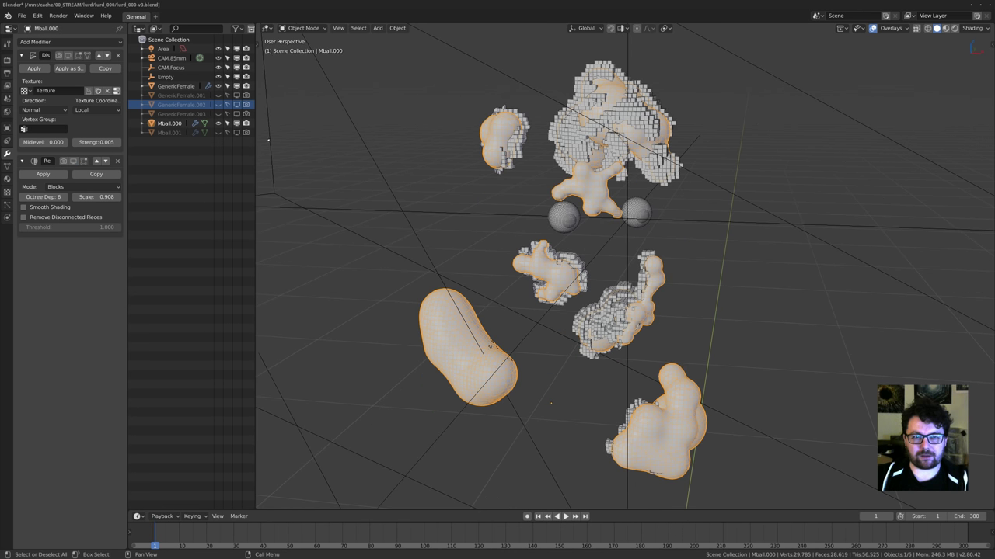
{"action": "middle_click_drag", "start_coordinate": [435, 202], "coordinate": [457, 216], "text": "shift"}
{"action": "scroll", "coordinate": [418, 215], "scroll_direction": "up", "scroll_amount": 2}
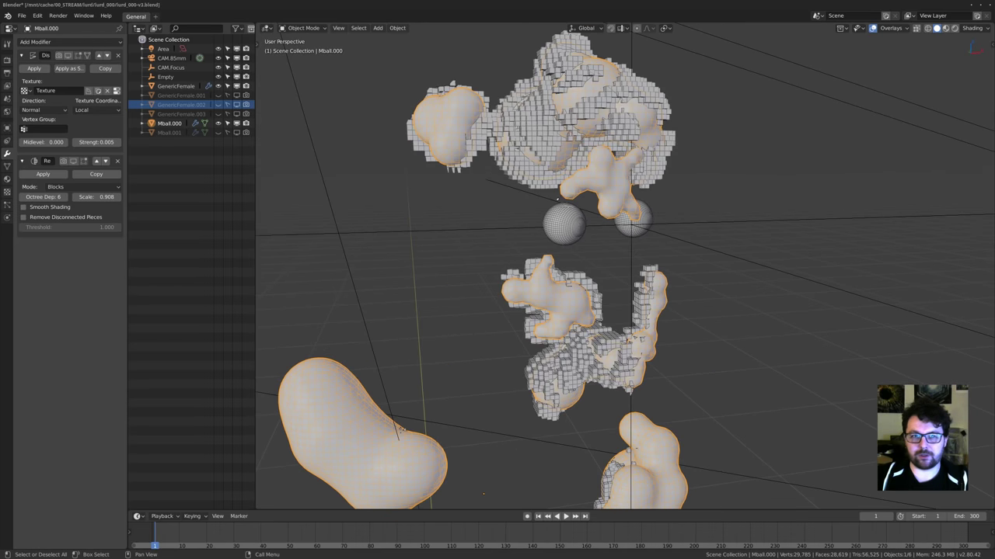
{"action": "middle_click_drag", "start_coordinate": [350, 179], "coordinate": [355, 210], "text": "shift"}
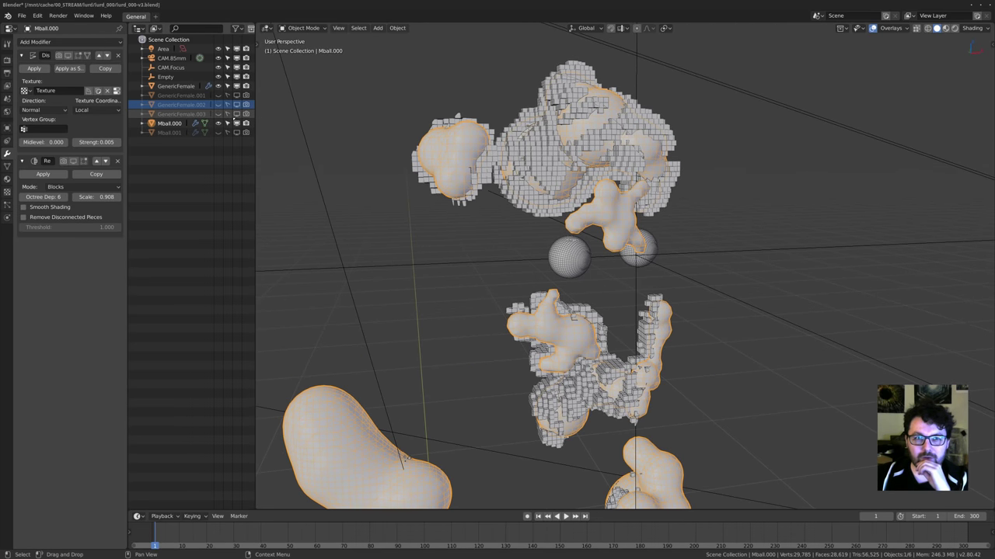
{"action": "middle_click_drag", "start_coordinate": [327, 172], "coordinate": [319, 177], "text": "shift"}
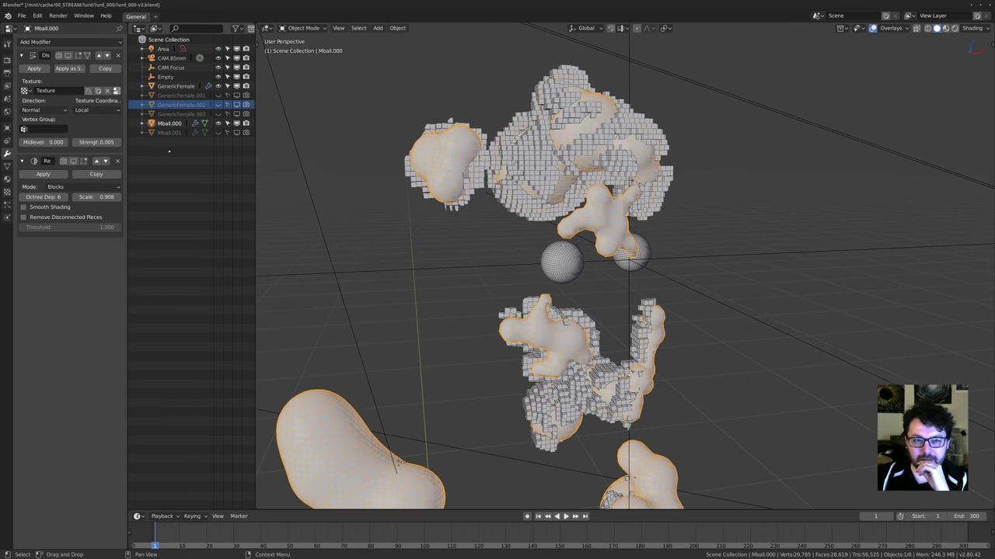
Hide GenericFemale to view the smooth Mball.000 shapes on their own from several angles.
{"action": "left_click", "coordinate": [218, 86]}
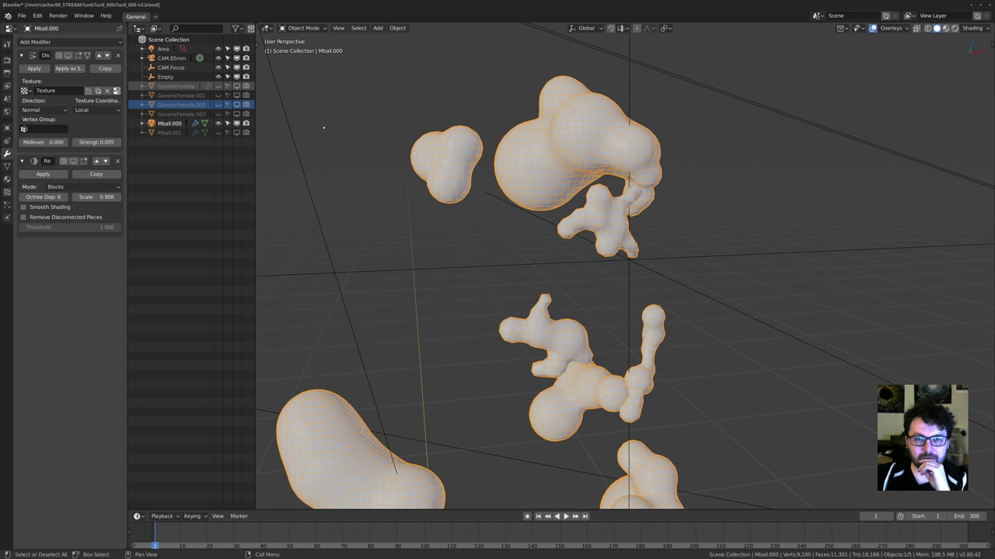
{"action": "middle_click_drag", "start_coordinate": [538, 247], "coordinate": [533, 213], "text": "shift"}
{"action": "scroll", "coordinate": [533, 213], "scroll_direction": "down", "scroll_amount": 2}
{"action": "middle_click_drag", "start_coordinate": [522, 412], "coordinate": [467, 469]}
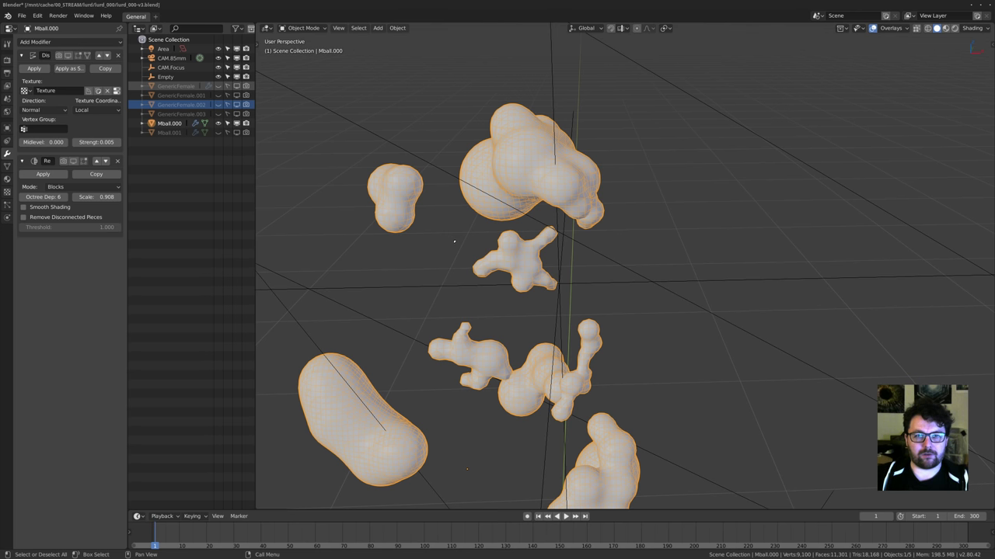
{"action": "middle_click_drag", "start_coordinate": [454, 242], "coordinate": [509, 124]}
Switch Mball.000's Displace and Remesh modifiers back on in the viewport.
{"action": "left_click", "coordinate": [68, 55]}
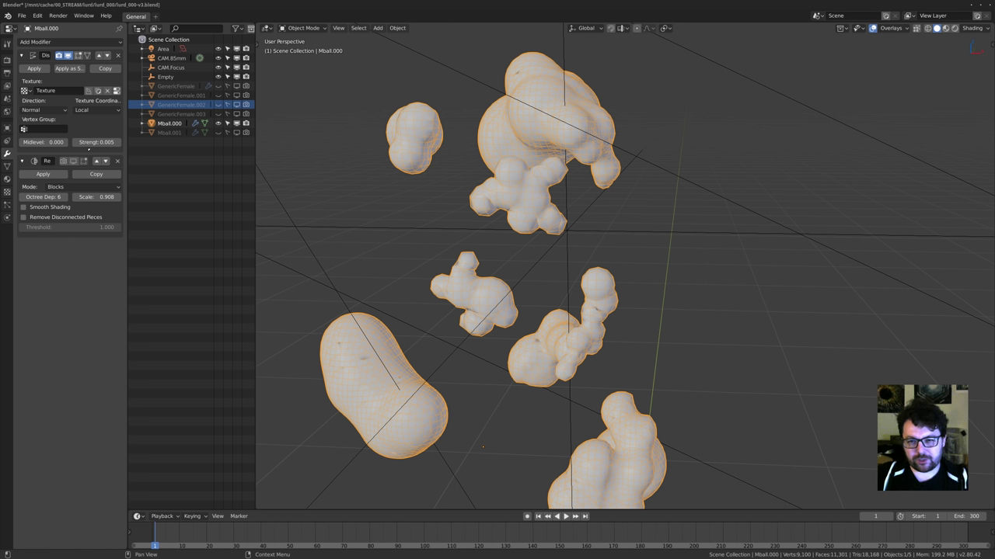
{"action": "left_click_drag", "start_coordinate": [74, 162], "coordinate": [64, 161]}
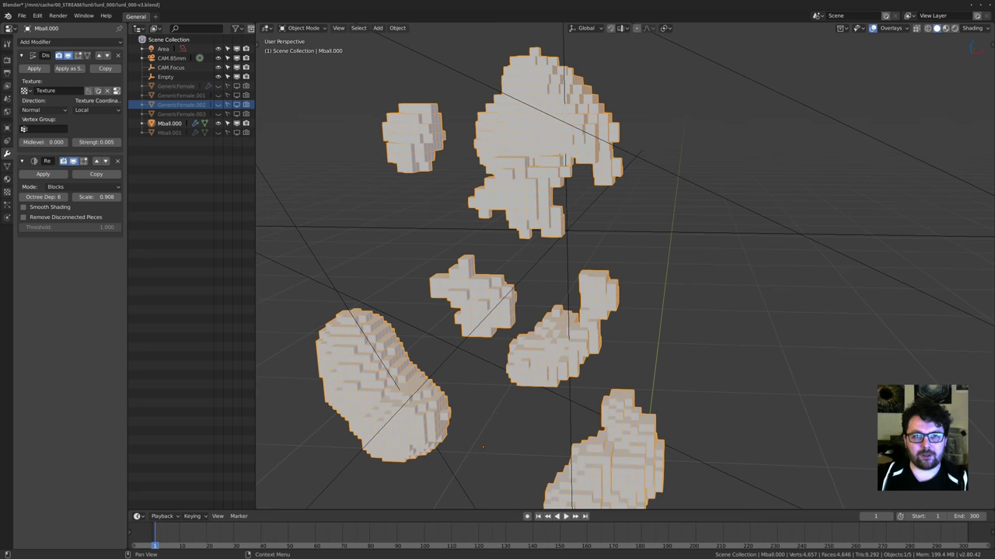
{"action": "middle_click_drag", "start_coordinate": [373, 187], "coordinate": [458, 222]}
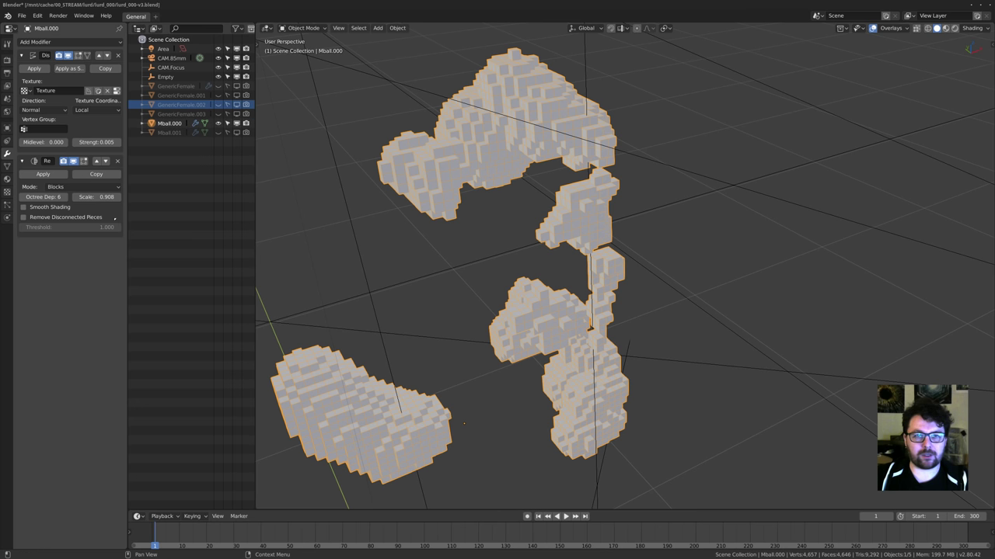
Set Mball.000 to display as Wire in the viewport, deselect it and make GenericFemale visible again.
{"action": "left_click", "coordinate": [8, 129]}
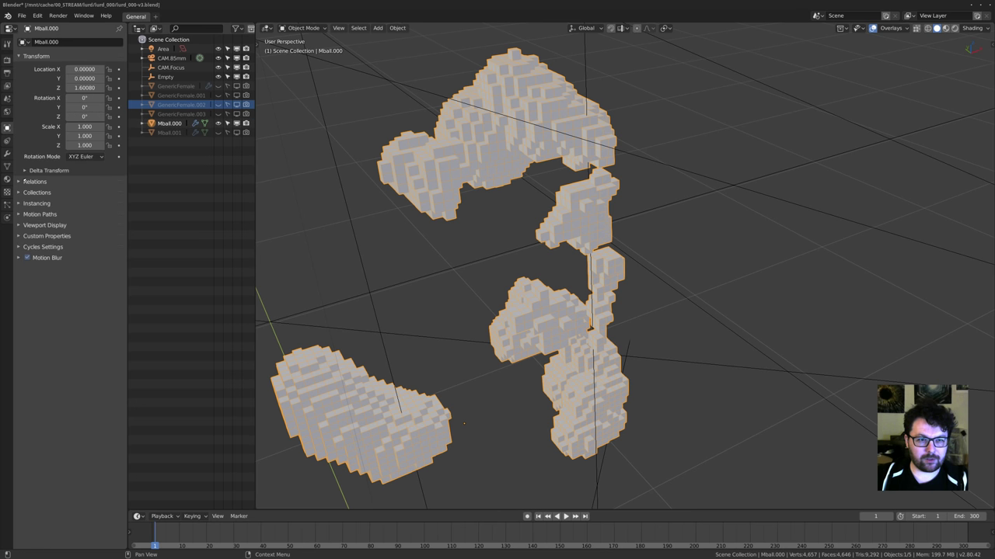
{"action": "left_click", "coordinate": [31, 224]}
{"action": "left_click", "coordinate": [87, 310]}
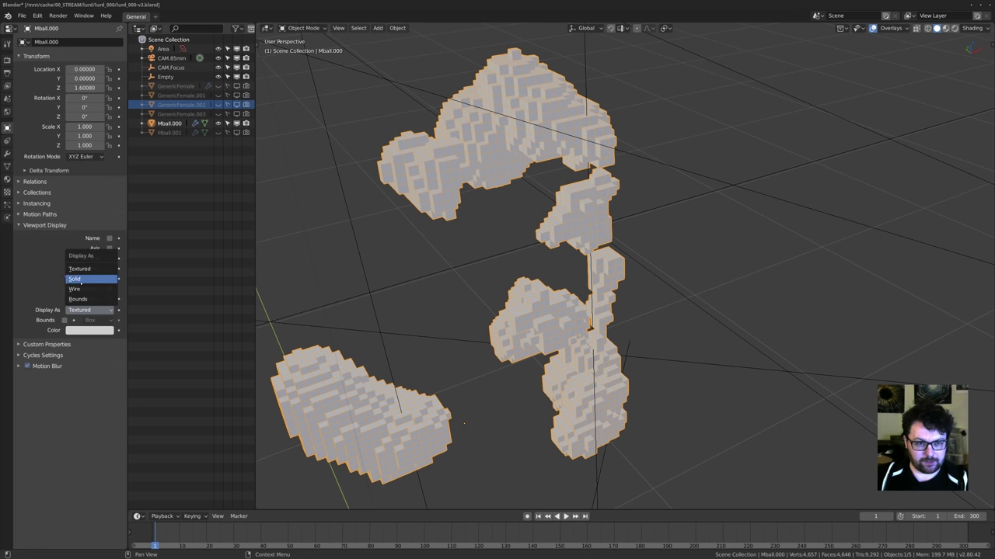
{"action": "left_click", "coordinate": [74, 289]}
{"action": "middle_click_drag", "start_coordinate": [466, 257], "coordinate": [536, 240]}
{"action": "key", "text": "alt+a"}
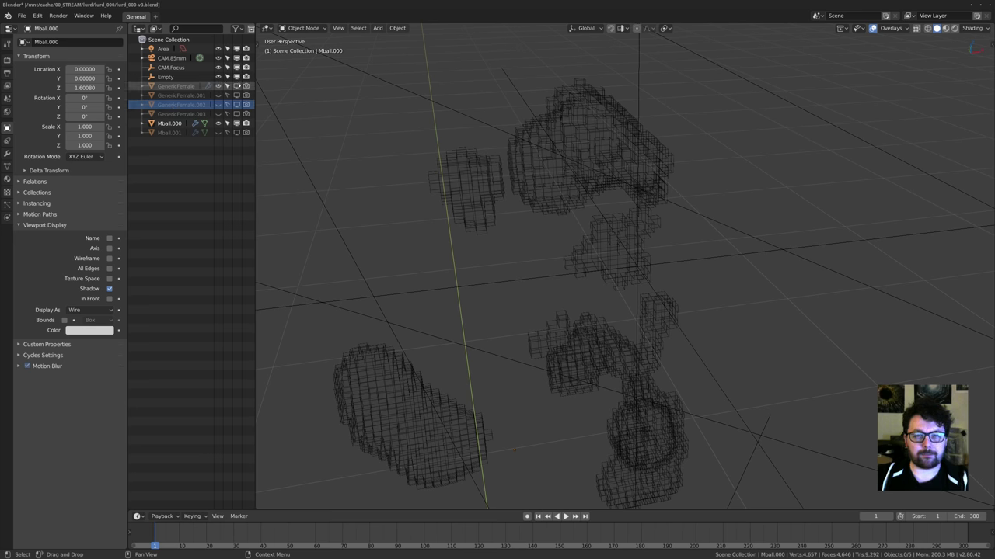
{"action": "left_click", "coordinate": [237, 86]}
Examine the blocky cutouts on GenericFemale's head against the overlaid Mball.000 wireframe.
{"action": "middle_click_drag", "start_coordinate": [513, 288], "coordinate": [591, 327]}
{"action": "scroll", "coordinate": [497, 260], "scroll_direction": "up", "scroll_amount": 2}
{"action": "scroll", "coordinate": [837, 151], "scroll_direction": "up", "scroll_amount": 1}
{"action": "middle_click_drag", "start_coordinate": [660, 70], "coordinate": [738, 160], "text": "shift"}
{"action": "scroll", "coordinate": [746, 148], "scroll_direction": "up", "scroll_amount": 1}
{"action": "scroll", "coordinate": [746, 148], "scroll_direction": "up", "scroll_amount": 2}
{"action": "middle_click_drag", "start_coordinate": [743, 88], "coordinate": [794, 204]}
{"action": "scroll", "coordinate": [770, 200], "scroll_direction": "up", "scroll_amount": 2}
{"action": "scroll", "coordinate": [536, 275], "scroll_direction": "down", "scroll_amount": 5}
{"action": "scroll", "coordinate": [557, 235], "scroll_direction": "up", "scroll_amount": 3}
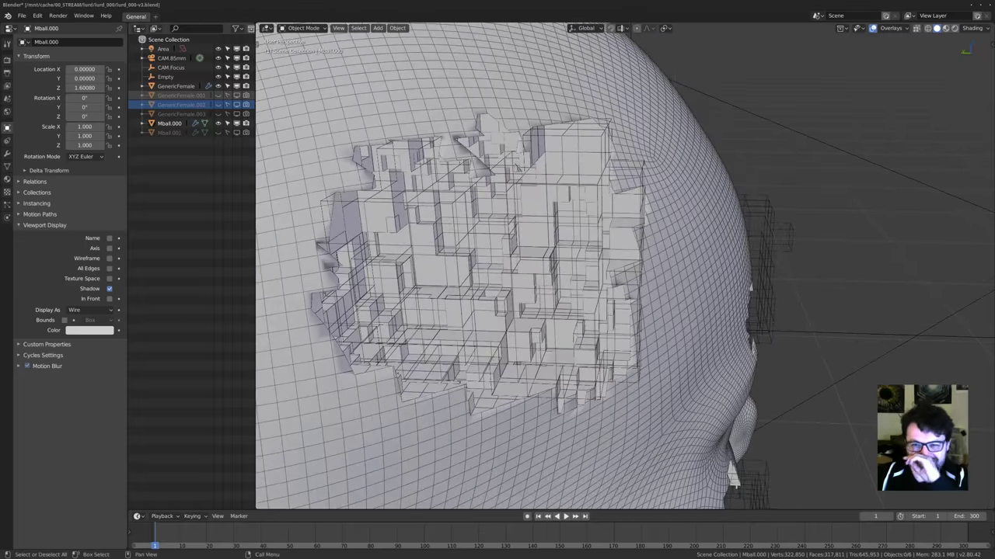
{"action": "middle_click_drag", "start_coordinate": [482, 225], "coordinate": [476, 351]}
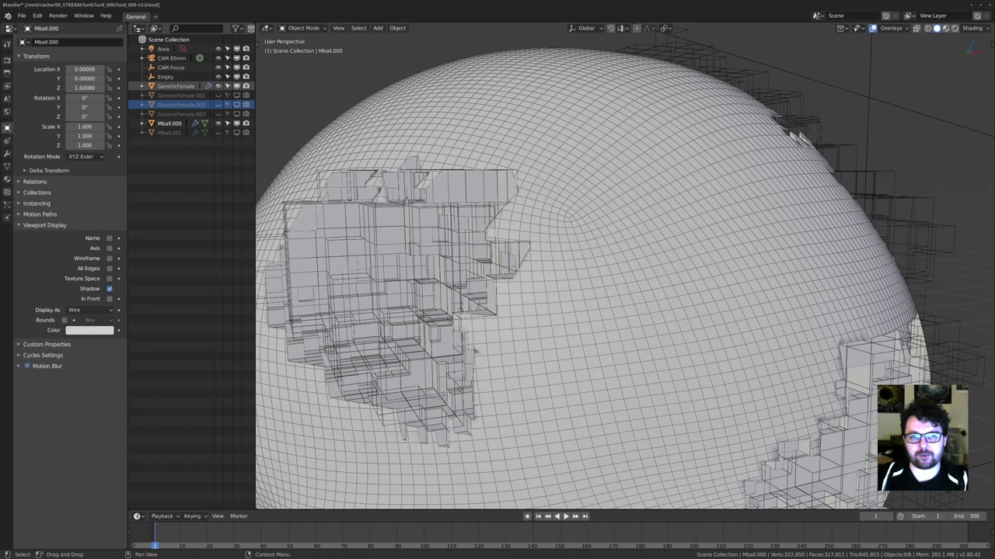
Hide GenericFemale and show Mball.001 alongside the wireframe Mball.000.
{"action": "left_click", "coordinate": [217, 86]}
{"action": "left_click", "coordinate": [218, 123]}
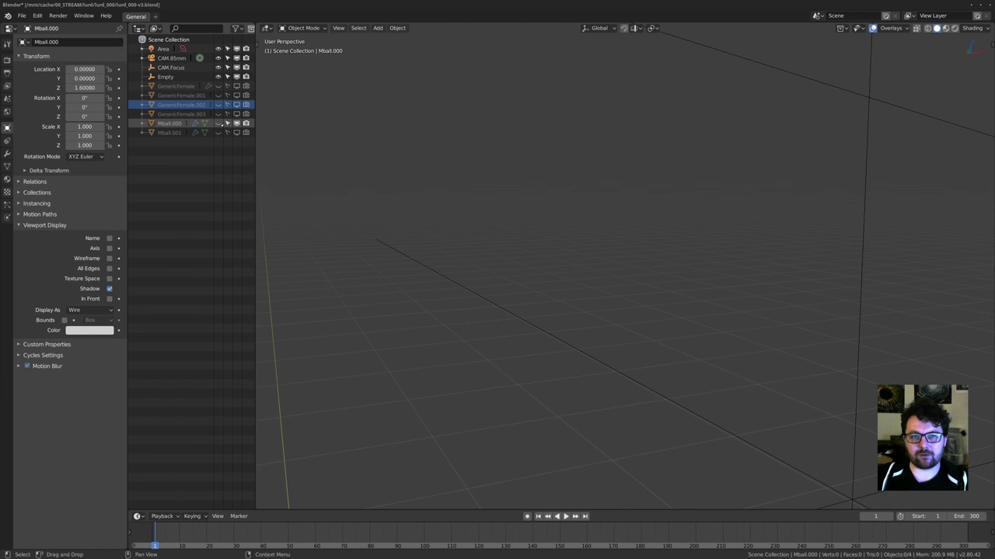
{"action": "left_click", "coordinate": [219, 132]}
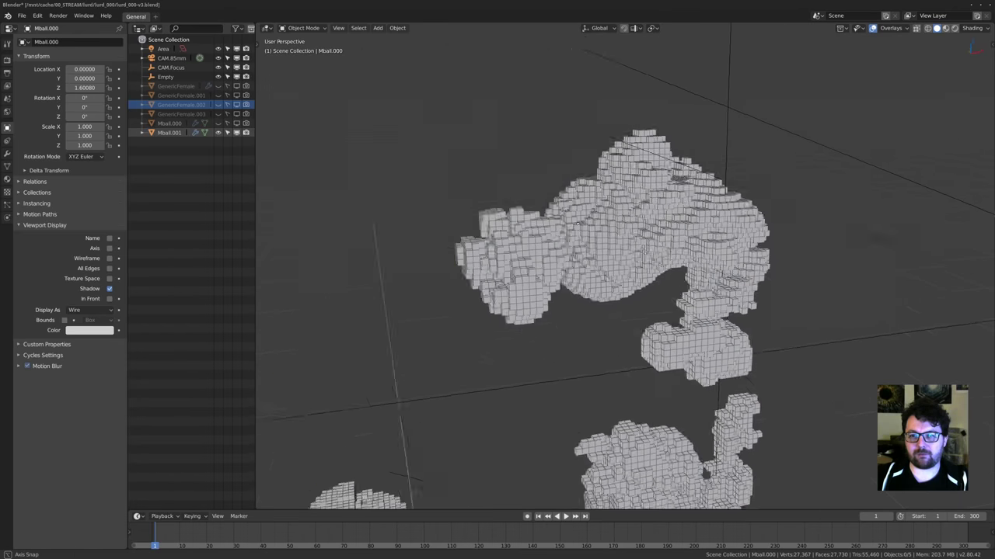
{"action": "left_click", "coordinate": [218, 123]}
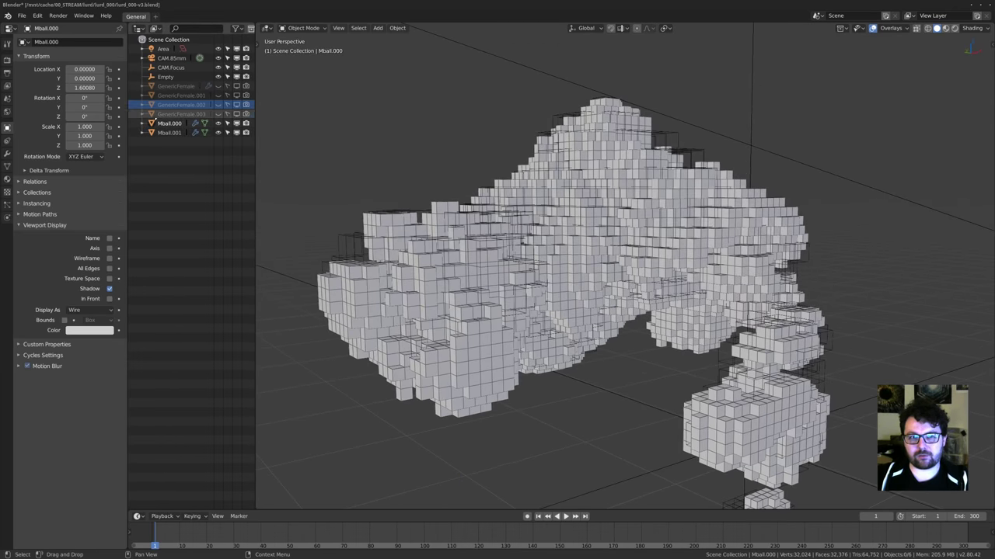
Compare the Displace and Remesh modifier settings of Mball.001 and Mball.000.
{"action": "left_click", "coordinate": [169, 132]}
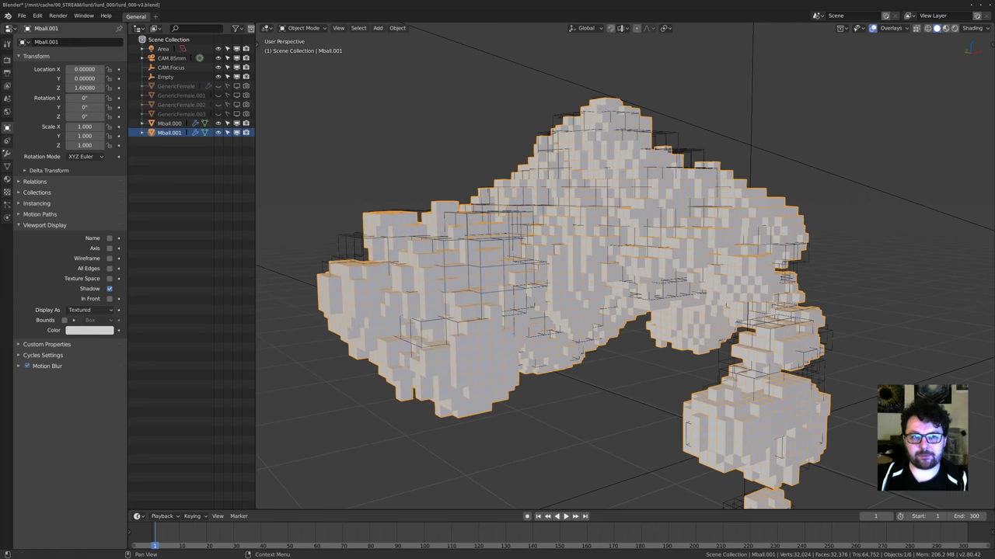
{"action": "left_click", "coordinate": [7, 153]}
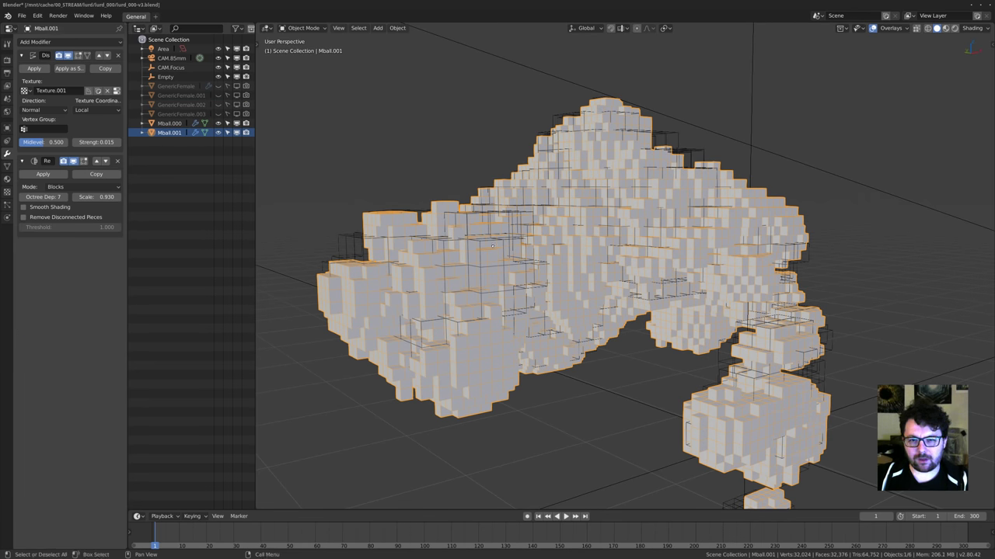
{"action": "left_click", "coordinate": [469, 217]}
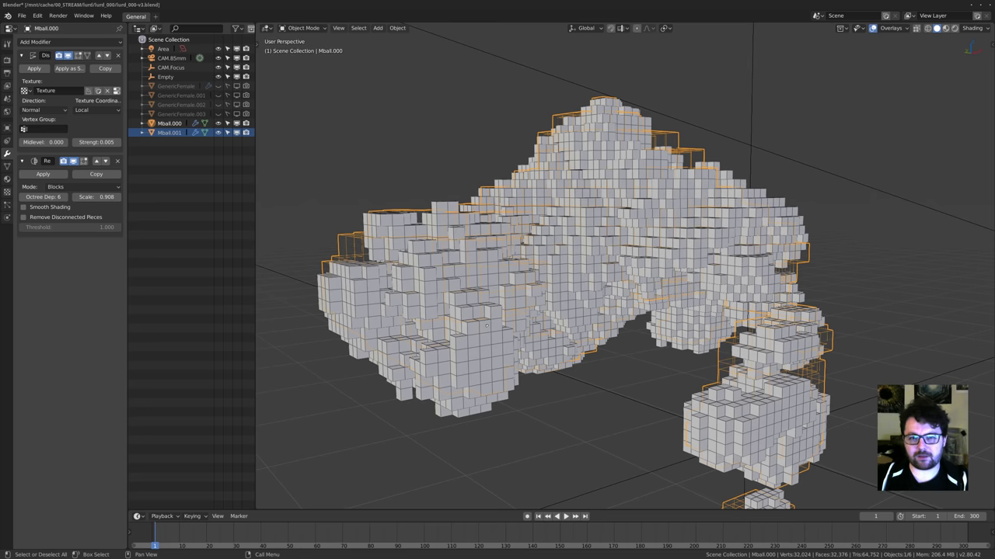
{"action": "left_click", "coordinate": [465, 223]}
{"action": "middle_click_drag", "start_coordinate": [464, 224], "coordinate": [447, 238], "text": "shift"}
Hide Mball.000 and Mball.001 and show GenericFemale.002 instead.
{"action": "left_click", "coordinate": [218, 122]}
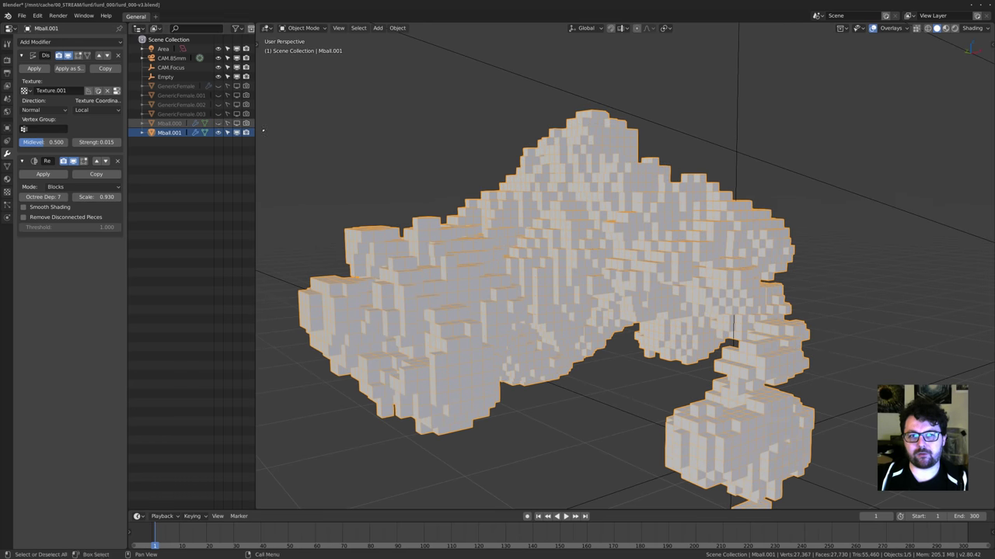
{"action": "left_click", "coordinate": [218, 132]}
{"action": "left_click", "coordinate": [218, 104]}
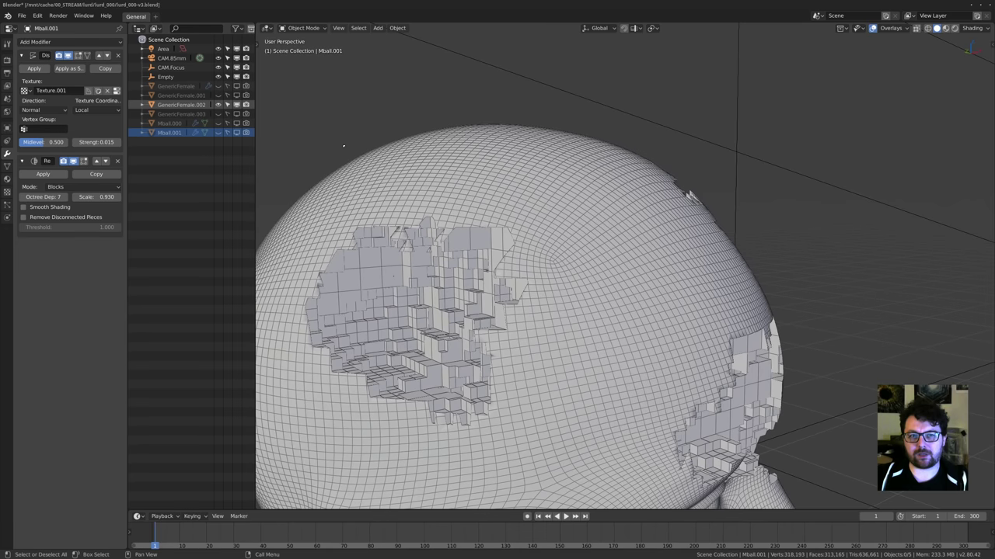
Examine the block-shaped cutouts on GenericFemale.002's skull, forehead and cheek close up from several angles.
{"action": "middle_click_drag", "start_coordinate": [546, 229], "coordinate": [406, 110]}
{"action": "scroll", "coordinate": [494, 237], "scroll_direction": "up", "scroll_amount": 3}
{"action": "scroll", "coordinate": [474, 198], "scroll_direction": "up", "scroll_amount": 1}
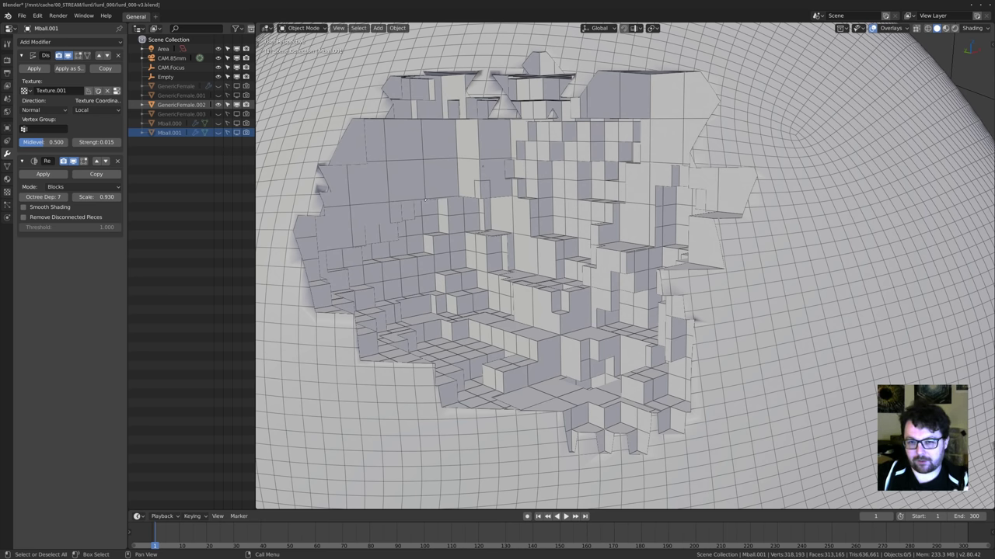
{"action": "scroll", "coordinate": [471, 157], "scroll_direction": "down", "scroll_amount": 1}
{"action": "middle_click_drag", "start_coordinate": [472, 158], "coordinate": [407, 159]}
{"action": "scroll", "coordinate": [590, 194], "scroll_direction": "down", "scroll_amount": 3}
{"action": "middle_click_drag", "start_coordinate": [610, 175], "coordinate": [553, 247]}
{"action": "scroll", "coordinate": [483, 178], "scroll_direction": "down", "scroll_amount": 1}
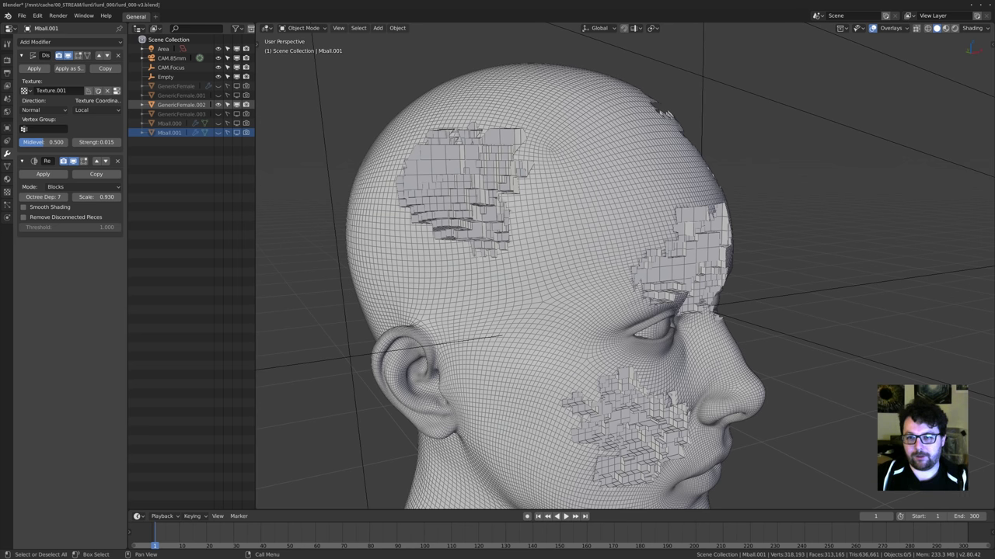
{"action": "middle_click_drag", "start_coordinate": [579, 241], "coordinate": [443, 253]}
{"action": "middle_click_drag", "start_coordinate": [606, 206], "coordinate": [581, 228]}
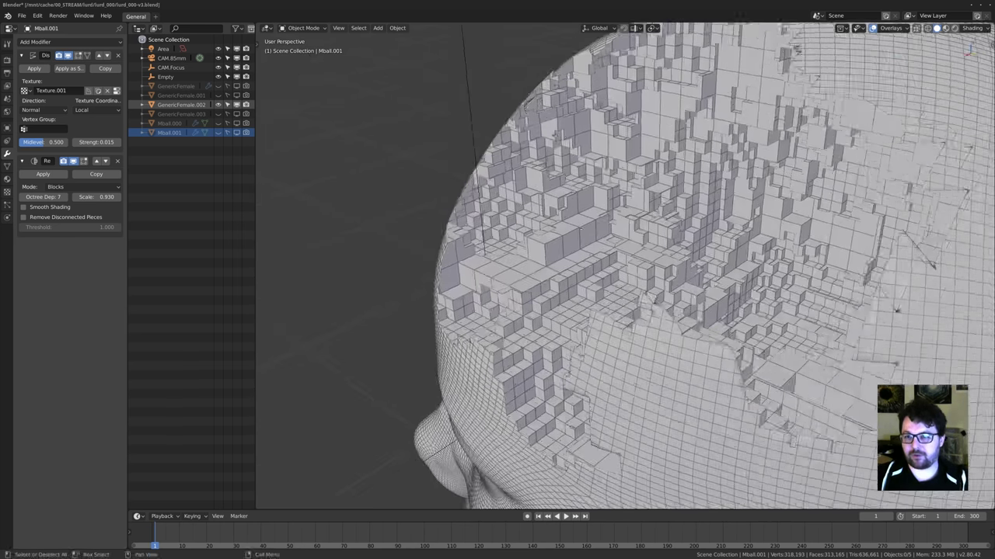
{"action": "middle_click_drag", "start_coordinate": [584, 284], "coordinate": [590, 215]}
{"action": "scroll", "coordinate": [634, 98], "scroll_direction": "down", "scroll_amount": 4}
{"action": "scroll", "coordinate": [694, 250], "scroll_direction": "up", "scroll_amount": 4}
{"action": "scroll", "coordinate": [586, 203], "scroll_direction": "down", "scroll_amount": 2}
{"action": "left_click", "coordinate": [594, 218]}
{"action": "key", "text": "alt+a"}
{"action": "middle_click_drag", "start_coordinate": [656, 183], "coordinate": [639, 237], "text": "shift"}
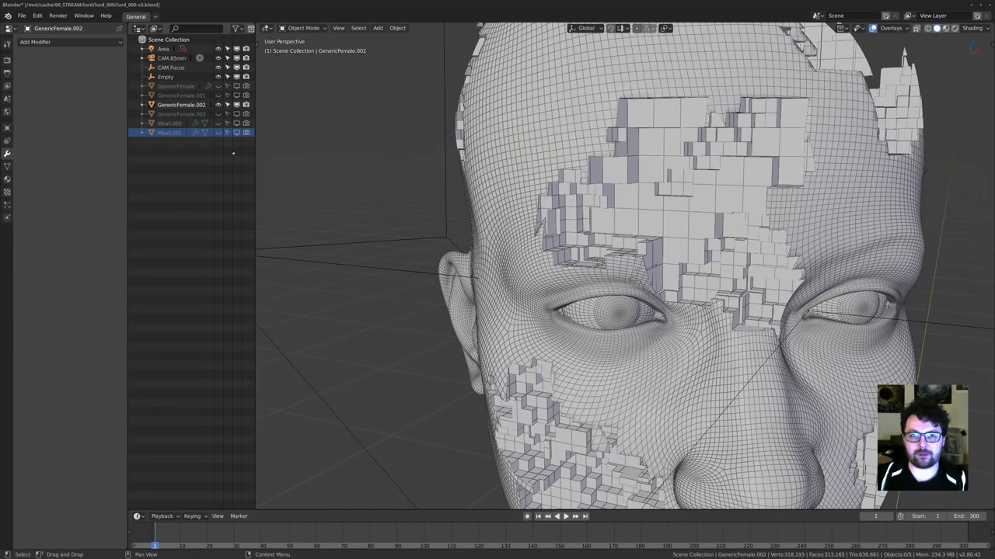
Hide GenericFemale.002, show GenericFemale.003 in its place and select it to display its modifiers.
{"action": "left_click", "coordinate": [218, 104]}
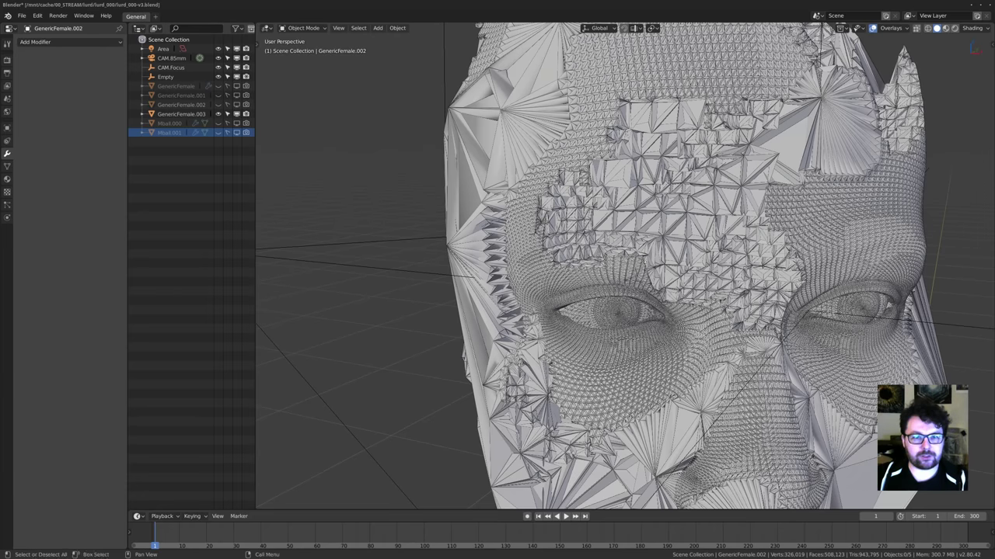
{"action": "middle_click_drag", "start_coordinate": [645, 233], "coordinate": [620, 236]}
{"action": "left_click", "coordinate": [620, 237]}
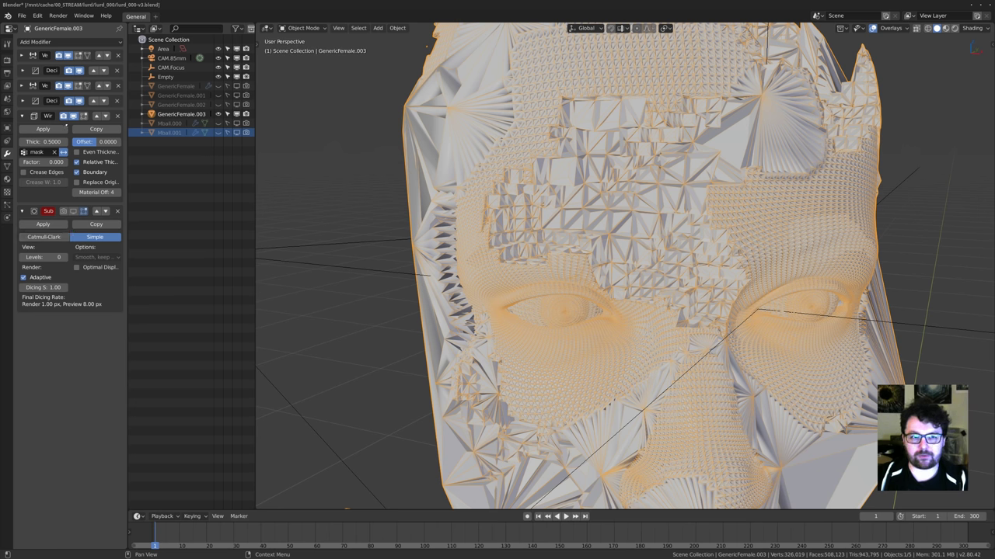
Deselect GenericFemale.003 and inspect the whole triangulated bust, both in free perspective and through the camera.
{"action": "middle_click_drag", "start_coordinate": [542, 220], "coordinate": [600, 243]}
{"action": "scroll", "coordinate": [537, 237], "scroll_direction": "down", "scroll_amount": 6}
{"action": "middle_click_drag", "start_coordinate": [478, 229], "coordinate": [500, 267], "text": "shift"}
{"action": "middle_click_drag", "start_coordinate": [597, 378], "coordinate": [488, 356]}
{"action": "key", "text": "KP_0"}
{"action": "key", "text": "alt+a"}
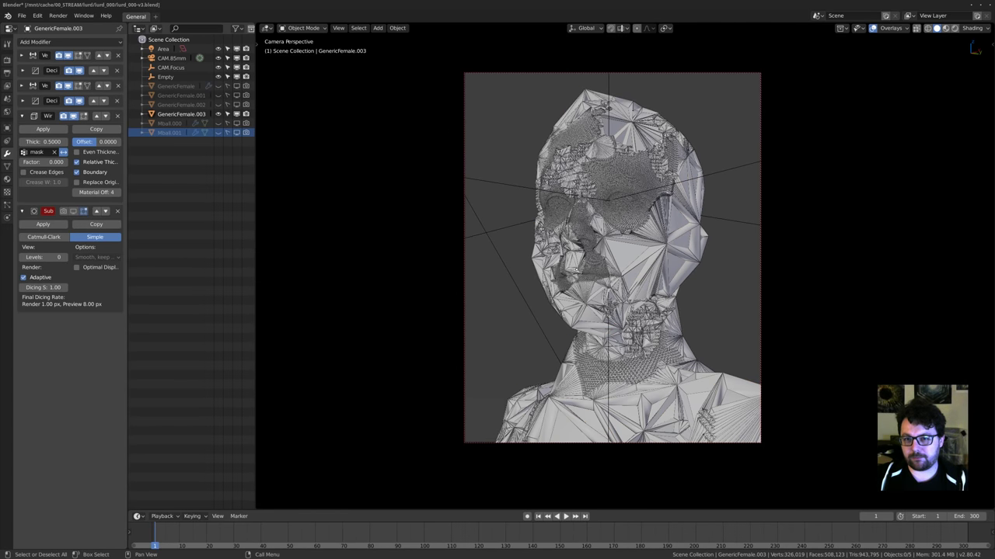
{"action": "key", "text": "KP_0"}
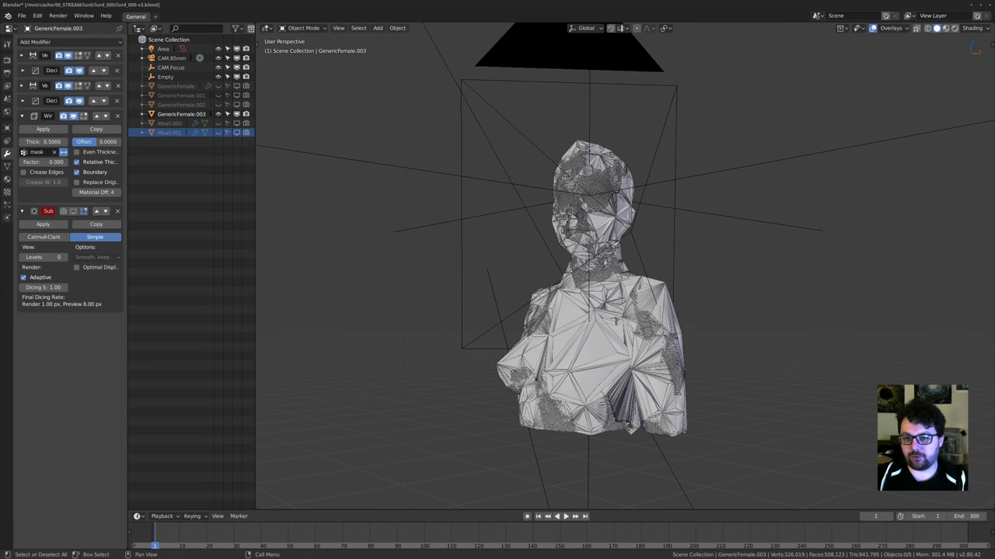
{"action": "key", "text": "KP_0"}
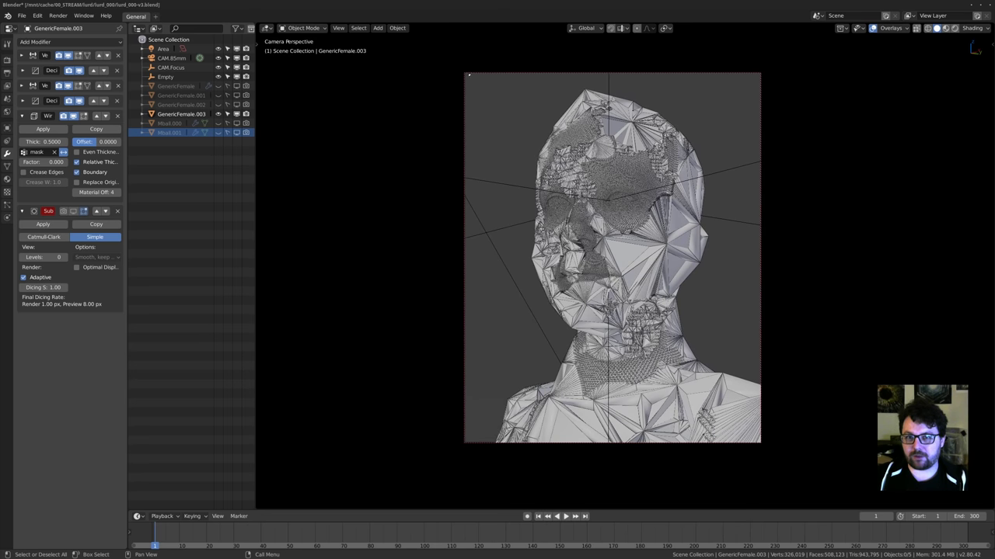
Select the CAM.85mm camera and try moving it within its local XY plane and along local Z to reframe the bust.
{"action": "left_click", "coordinate": [468, 74]}
{"action": "key", "text": "g"}
{"action": "key", "text": "shift+z"}
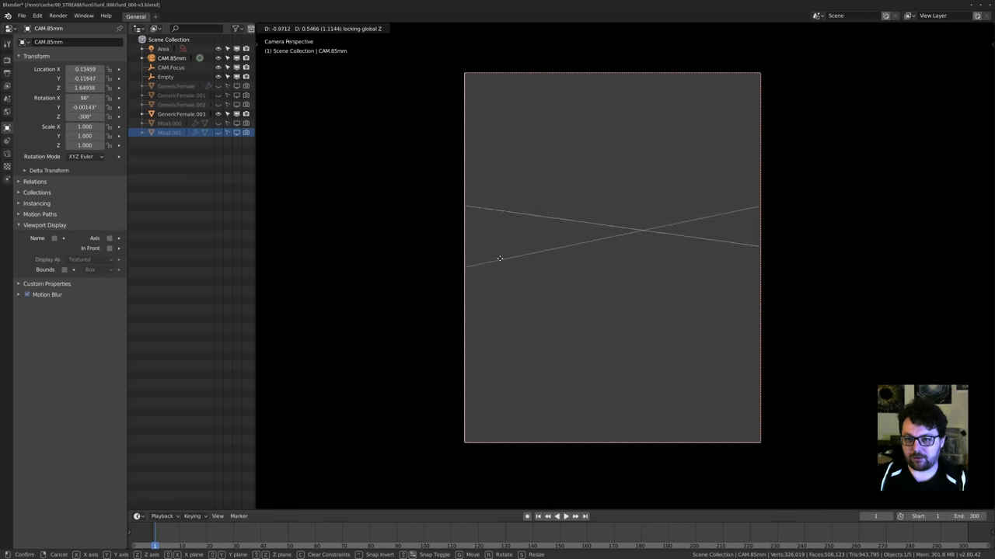
{"action": "key", "text": "shift+z"}
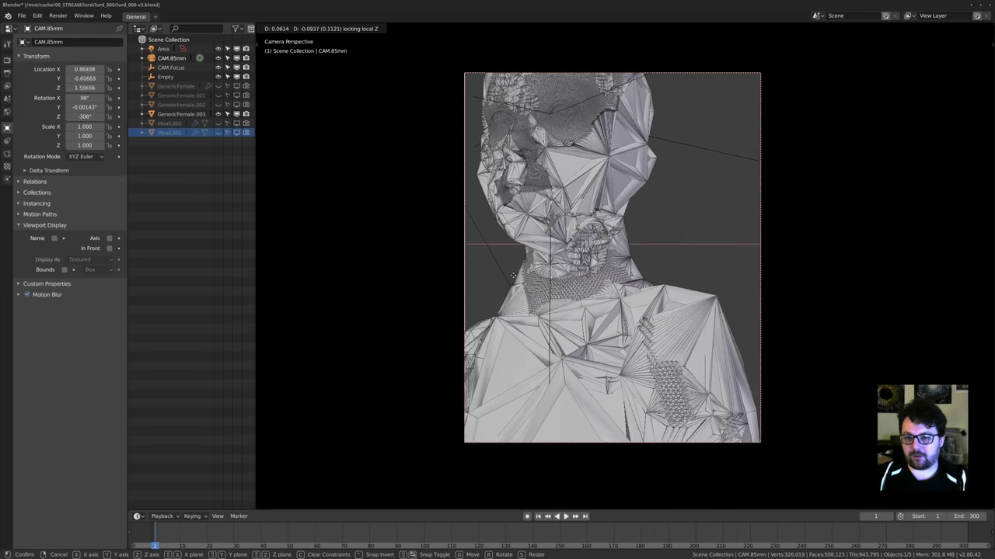
{"action": "key", "text": "z"}
{"action": "key", "text": "z"}
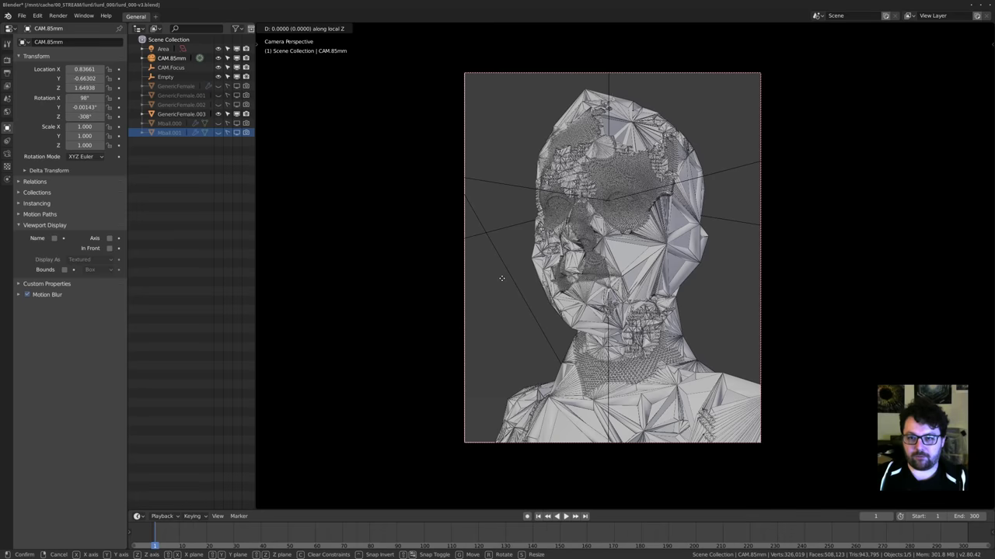
{"action": "left_click", "coordinate": [519, 321]}
{"action": "key", "text": "g"}
{"action": "key", "text": "shift+z"}
{"action": "key", "text": "shift+z"}
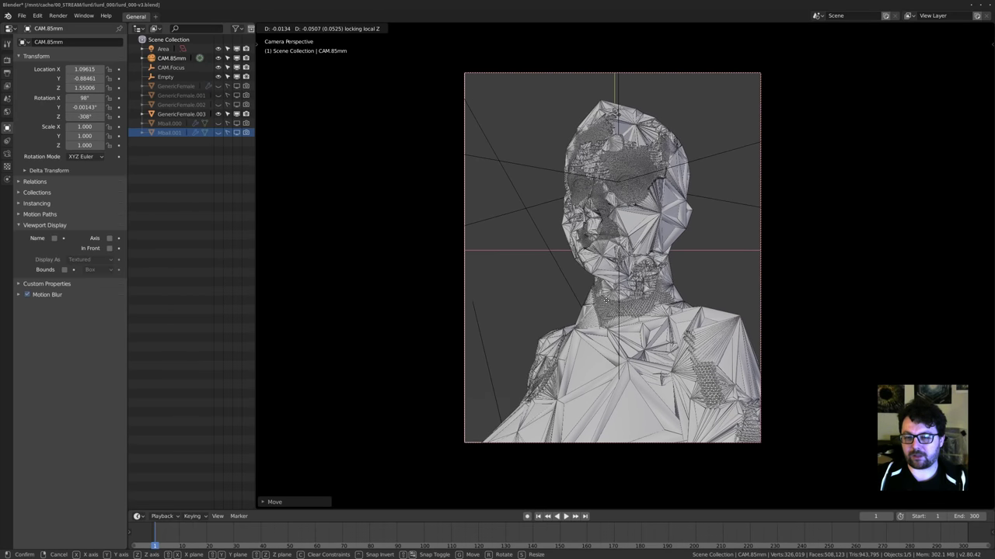
{"action": "right_click", "coordinate": [605, 301]}
Revert the camera's move through the undo history, deselect everything and return to the camera view.
{"action": "middle_click_drag", "start_coordinate": [605, 301], "coordinate": [598, 264]}
{"action": "scroll", "coordinate": [529, 245], "scroll_direction": "down", "scroll_amount": 4}
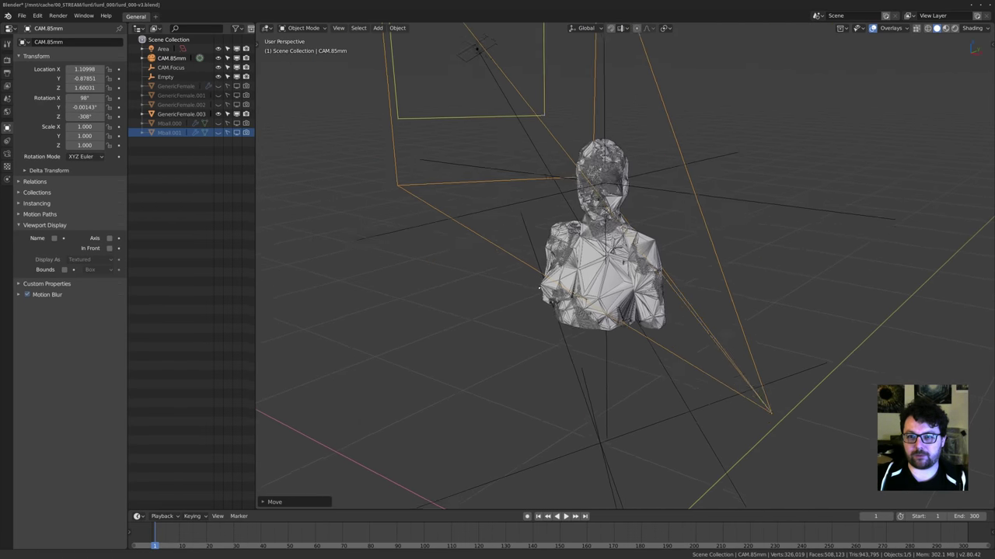
{"action": "middle_click_drag", "start_coordinate": [460, 215], "coordinate": [446, 225]}
{"action": "left_click", "coordinate": [37, 15]}
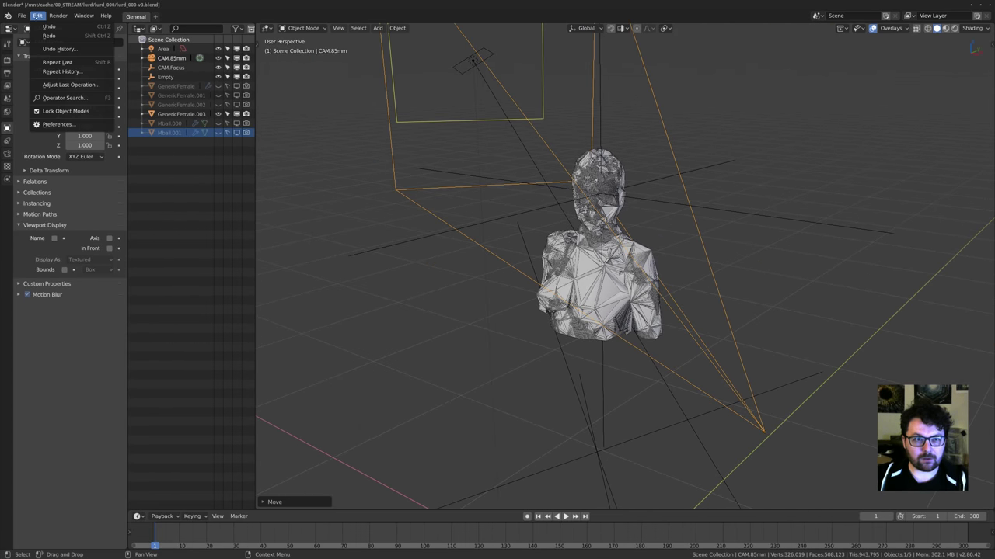
{"action": "left_click", "coordinate": [60, 49]}
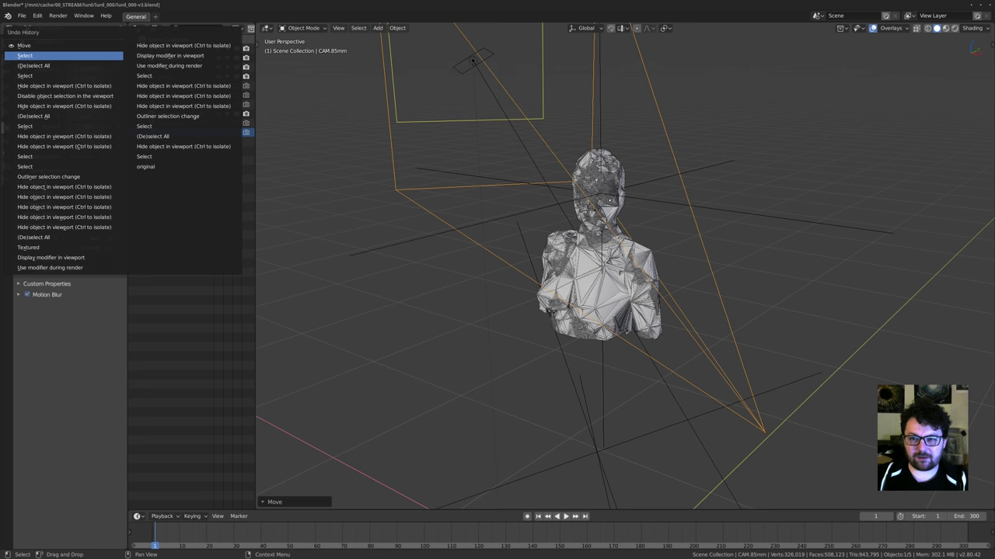
{"action": "left_click", "coordinate": [48, 56]}
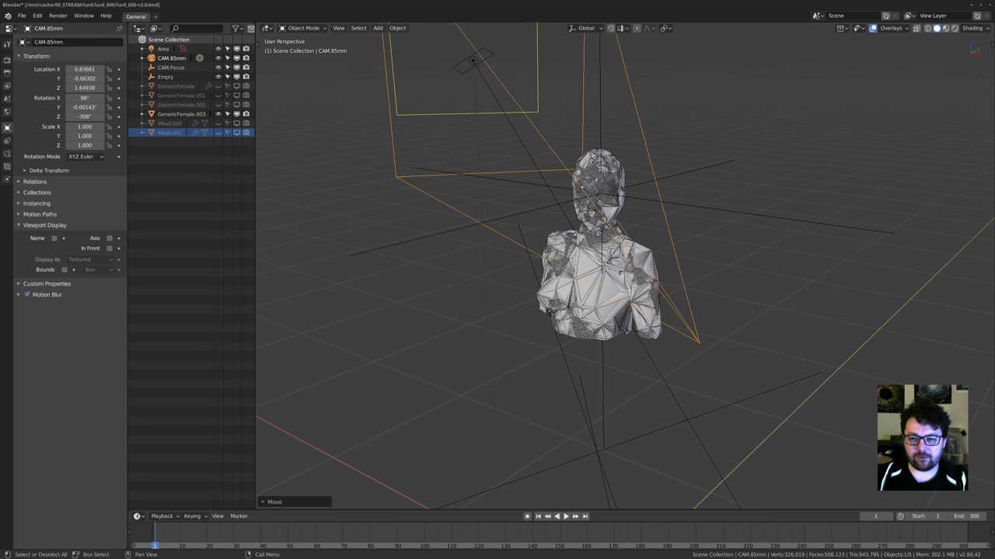
{"action": "middle_click_drag", "start_coordinate": [543, 179], "coordinate": [559, 220]}
{"action": "key", "text": "alt+a"}
{"action": "key", "text": "KP_0"}
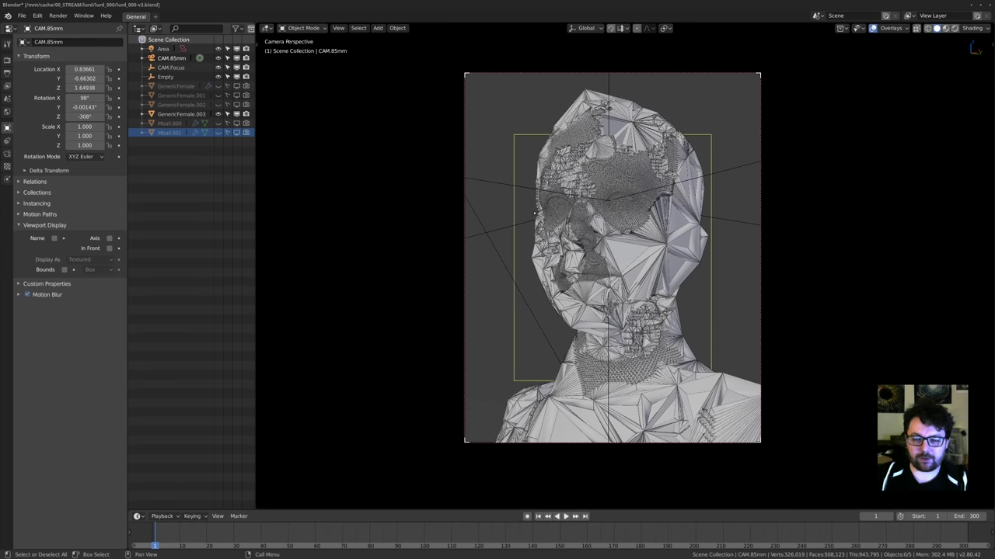
Select GenericFemale.003 and turn off the viewport display of its Wireframe, both Decimate and both VertexWeightEdit modifiers.
{"action": "left_click", "coordinate": [575, 168]}
{"action": "middle_click_drag", "start_coordinate": [519, 213], "coordinate": [579, 261]}
{"action": "scroll", "coordinate": [544, 247], "scroll_direction": "up", "scroll_amount": 3}
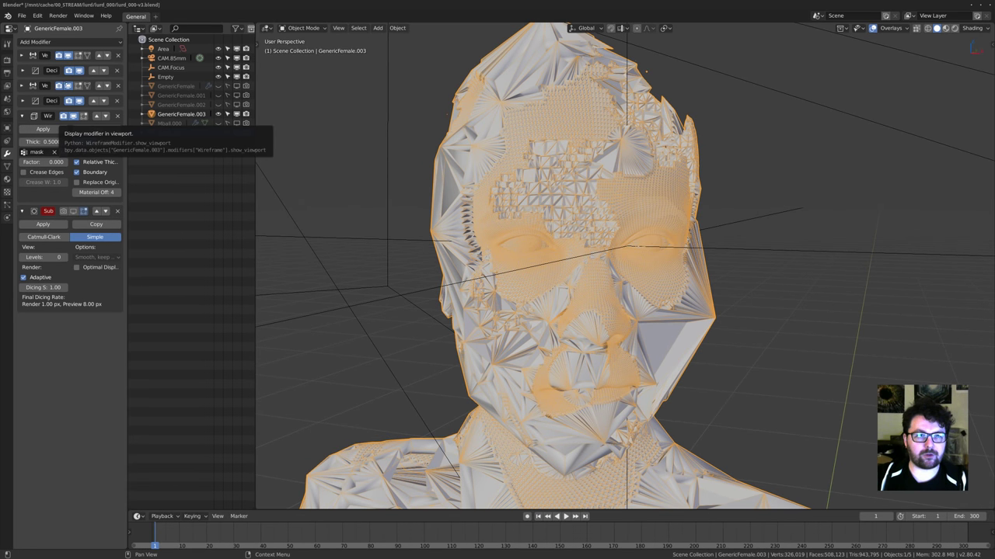
{"action": "left_click", "coordinate": [73, 116]}
{"action": "left_click", "coordinate": [78, 70]}
{"action": "left_click", "coordinate": [68, 55]}
{"action": "left_click", "coordinate": [68, 85]}
{"action": "left_click", "coordinate": [78, 101]}
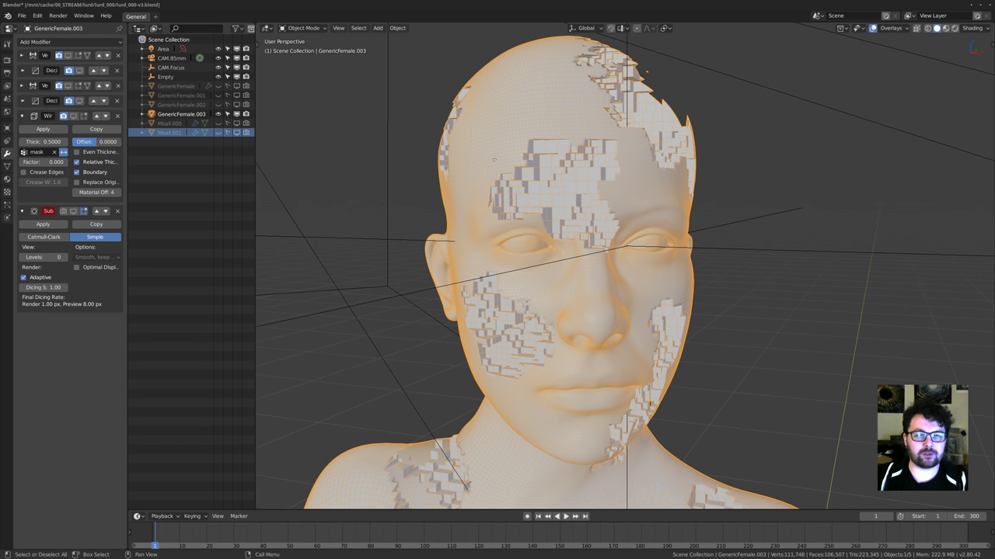
Deselect the bust, turn the first VertexWeightEdit modifier's viewport display back on and expand its settings.
{"action": "middle_click_drag", "start_coordinate": [396, 98], "coordinate": [522, 132]}
{"action": "key", "text": "alt+a"}
{"action": "middle_click_drag", "start_coordinate": [615, 234], "coordinate": [559, 235]}
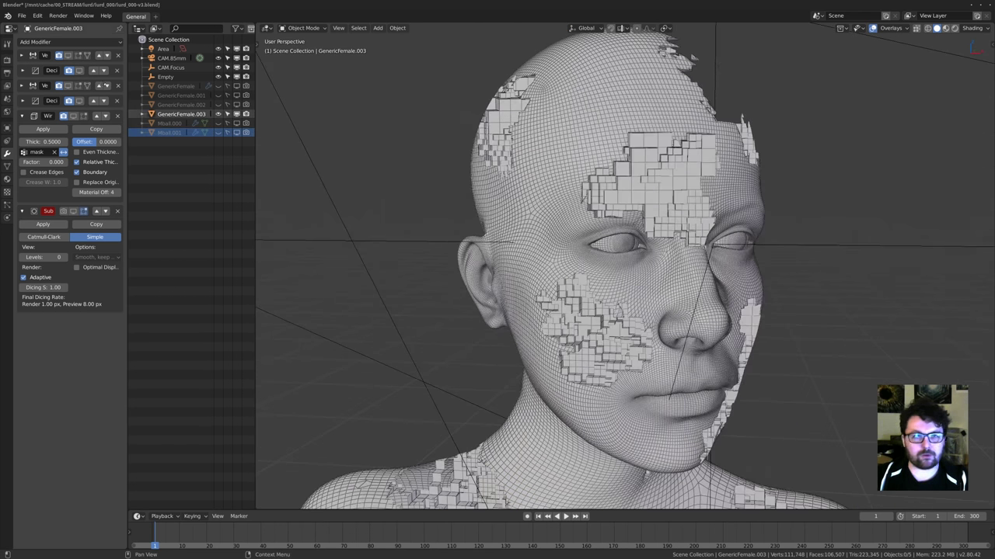
{"action": "left_click", "coordinate": [23, 55]}
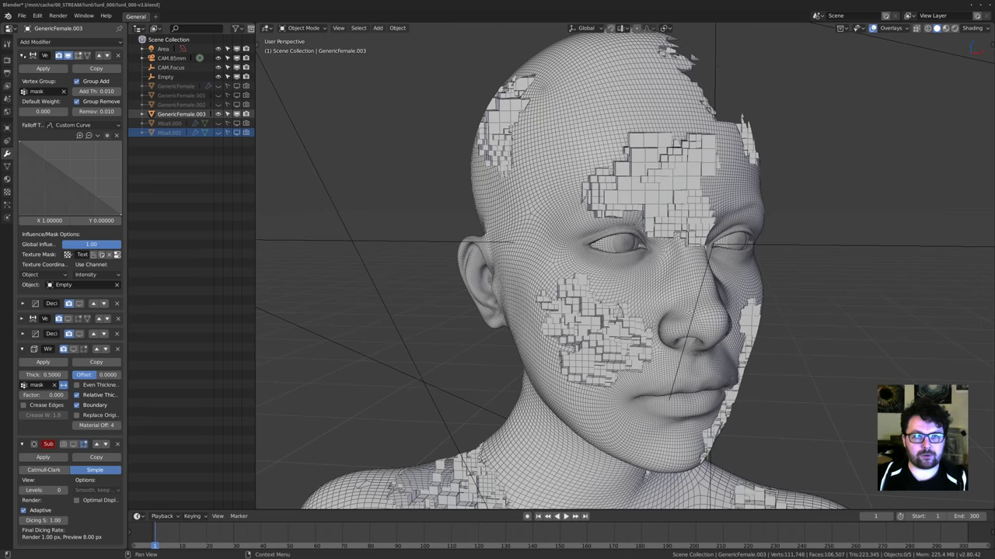
{"action": "middle_click_drag", "start_coordinate": [575, 218], "coordinate": [535, 213]}
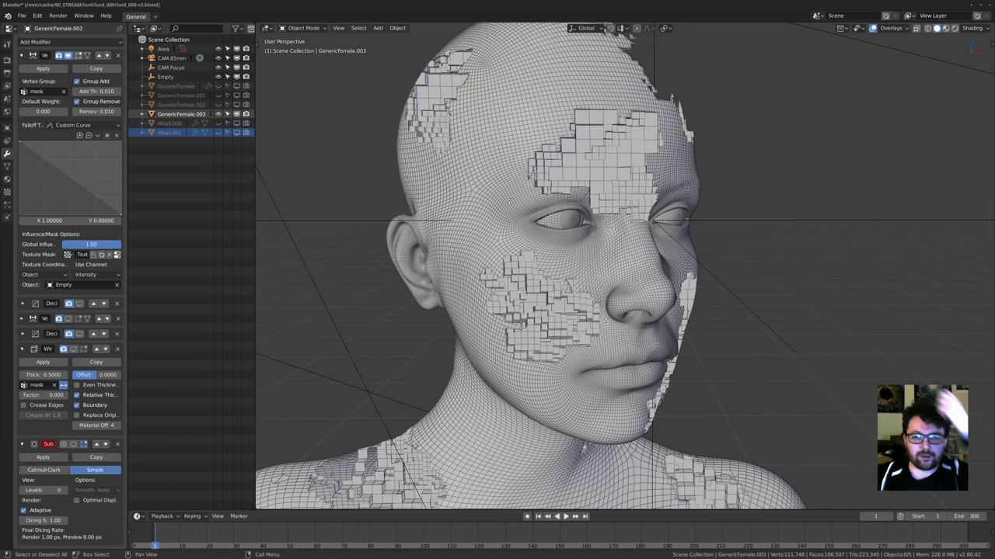
{"action": "middle_click_drag", "start_coordinate": [509, 203], "coordinate": [538, 201]}
Switch GenericFemale.003 to Weight Paint mode and make the mask vertex group active to display its weights.
{"action": "key", "text": "ctrl+Tab"}
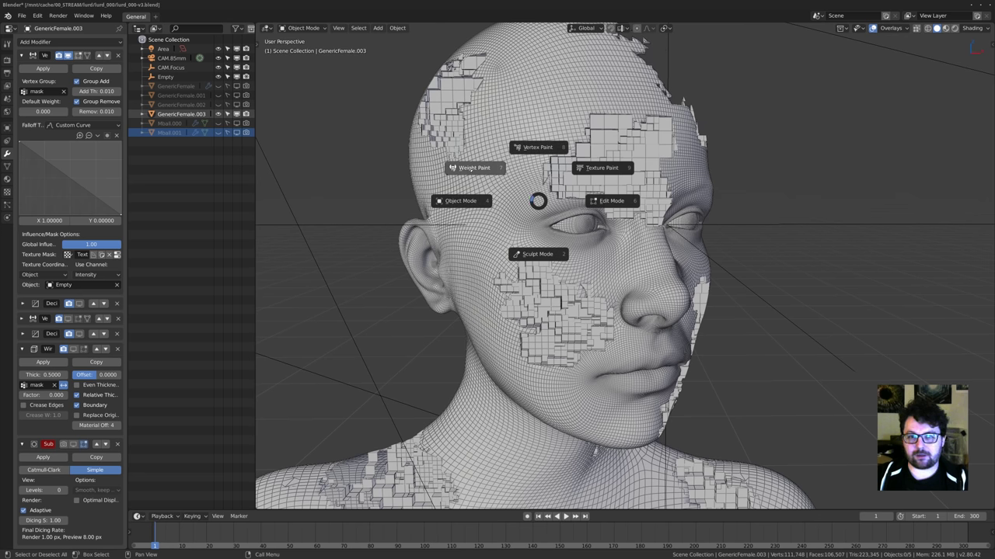
{"action": "left_click", "coordinate": [470, 169]}
{"action": "middle_click_drag", "start_coordinate": [578, 242], "coordinate": [582, 220], "text": "shift"}
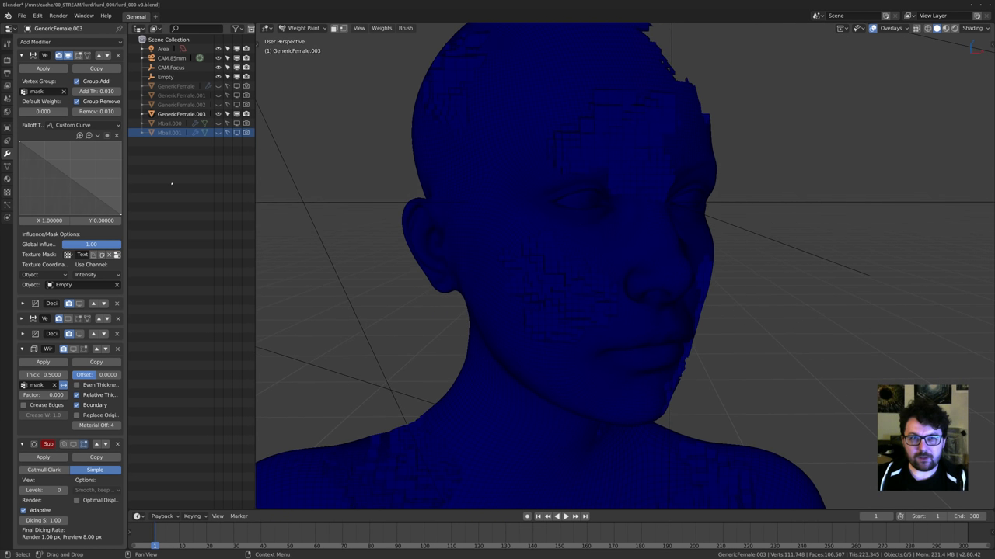
{"action": "left_click", "coordinate": [7, 166]}
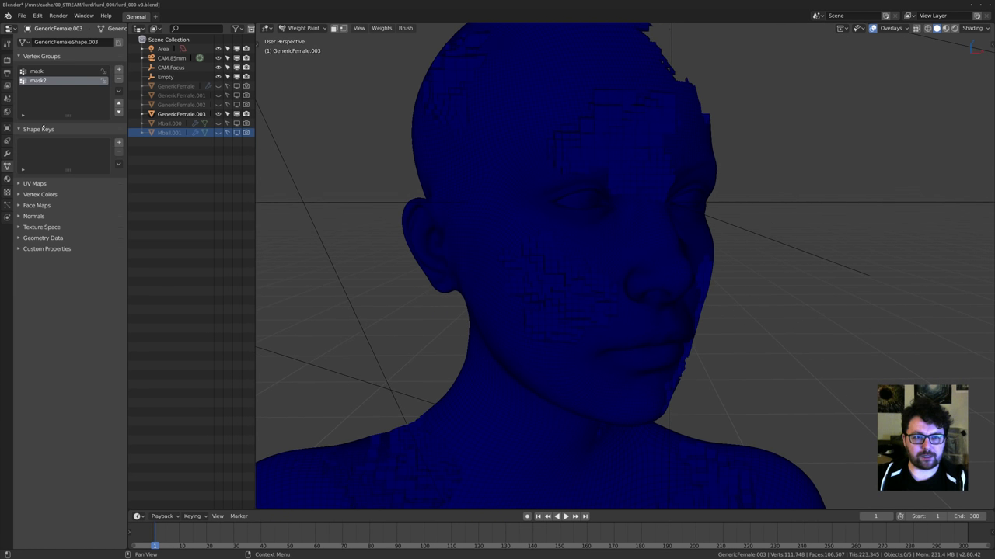
{"action": "left_click", "coordinate": [35, 70]}
{"action": "middle_click_drag", "start_coordinate": [575, 233], "coordinate": [579, 155]}
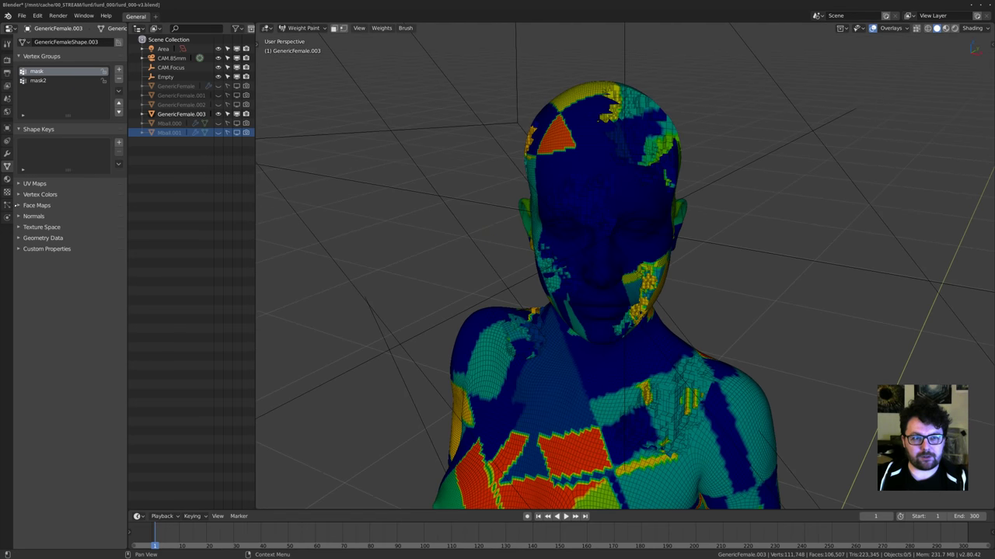
Show the VertexWeightEdit modifier's Distorted Noise texture settings and examine the resulting weight patches across the head, neck and shoulders.
{"action": "left_click", "coordinate": [7, 192]}
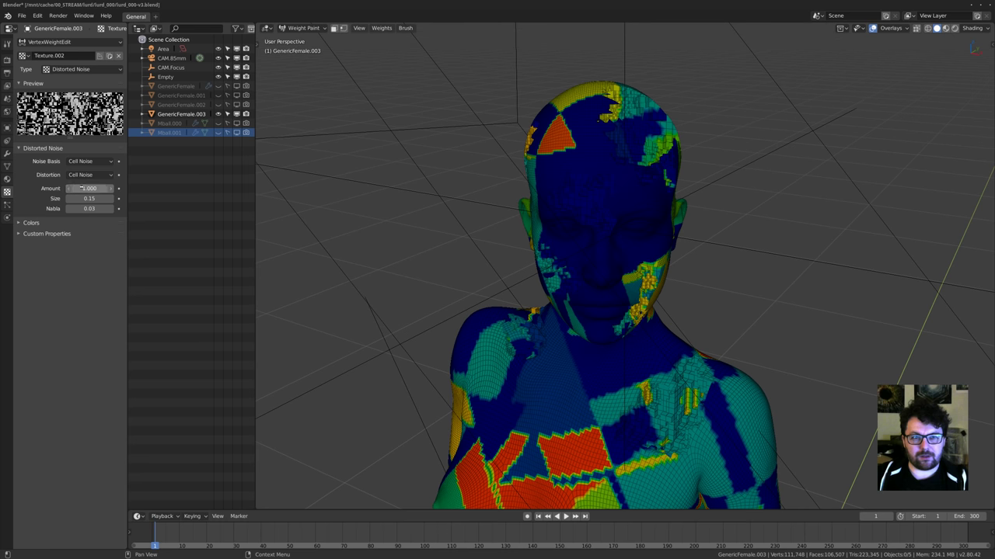
{"action": "middle_click_drag", "start_coordinate": [595, 251], "coordinate": [511, 231]}
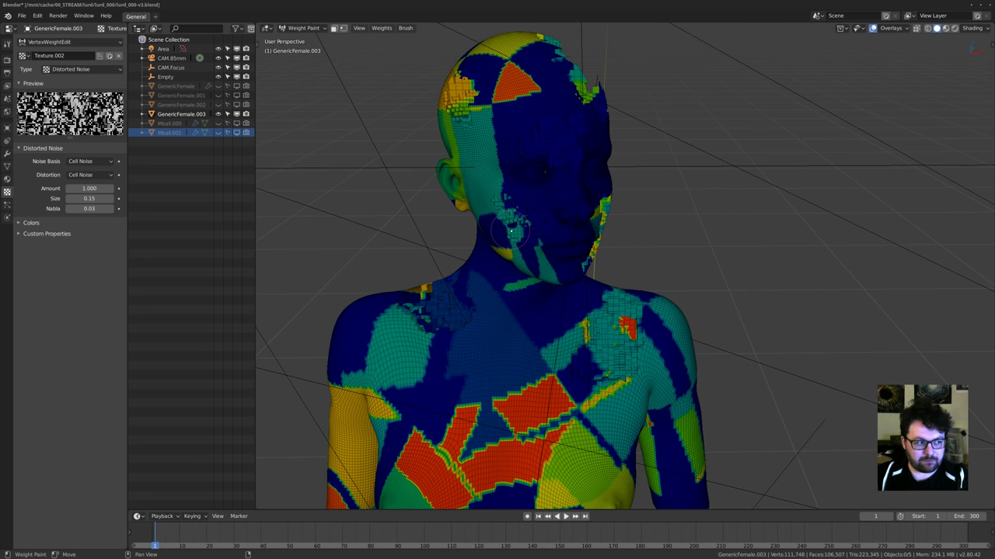
{"action": "mouse_move", "coordinate": [468, 220]}
{"action": "middle_mouse_down"}
{"action": "mouse_move", "coordinate": [516, 193]}
{"action": "mouse_move", "coordinate": [494, 249]}
{"action": "middle_mouse_up"}
{"action": "scroll", "coordinate": [494, 249], "scroll_direction": "up", "scroll_amount": 4}
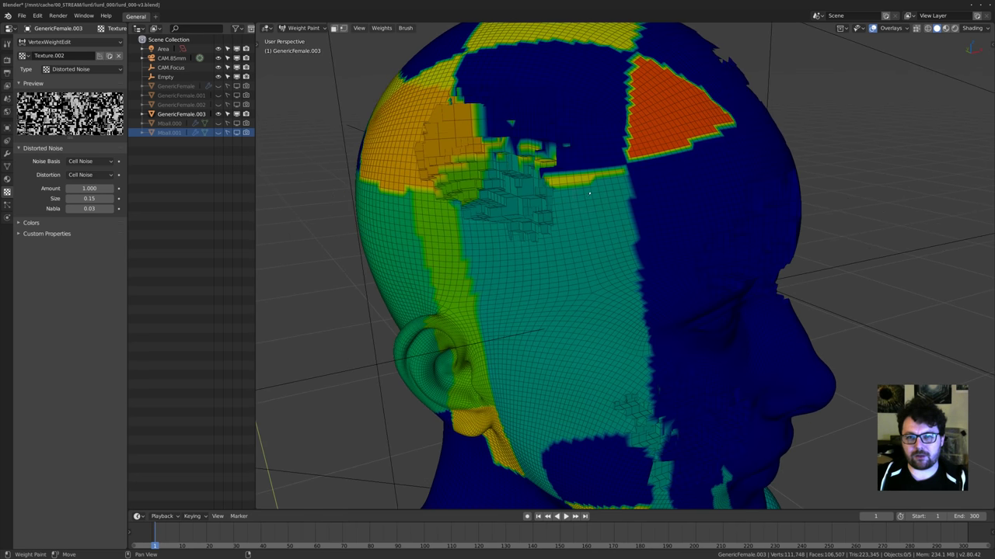
{"action": "mouse_move", "coordinate": [494, 248]}
{"action": "middle_mouse_down"}
{"action": "mouse_move", "coordinate": [582, 198]}
{"action": "mouse_move", "coordinate": [548, 237]}
{"action": "mouse_move", "coordinate": [583, 217]}
{"action": "middle_mouse_up"}
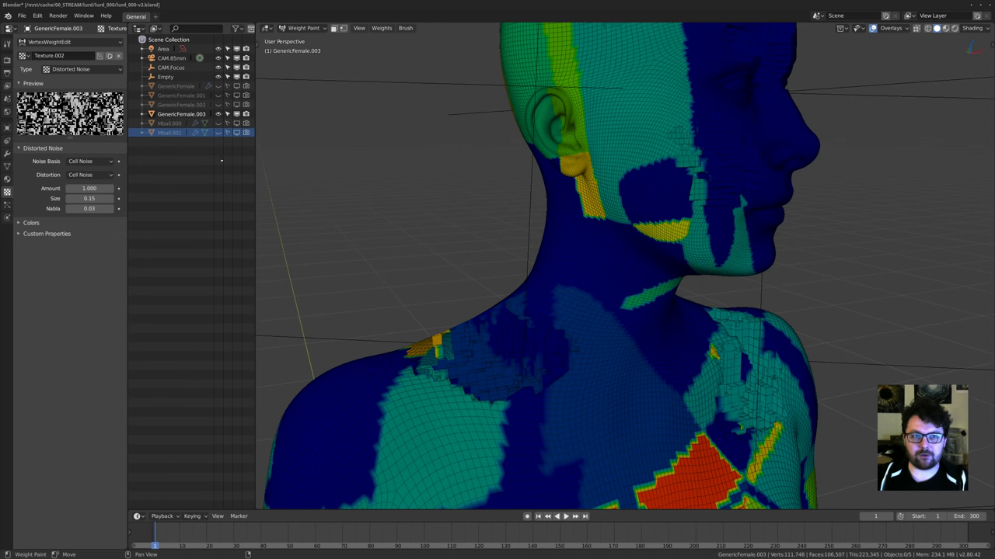
{"action": "middle_click_drag", "start_coordinate": [736, 191], "coordinate": [690, 243], "text": "shift"}
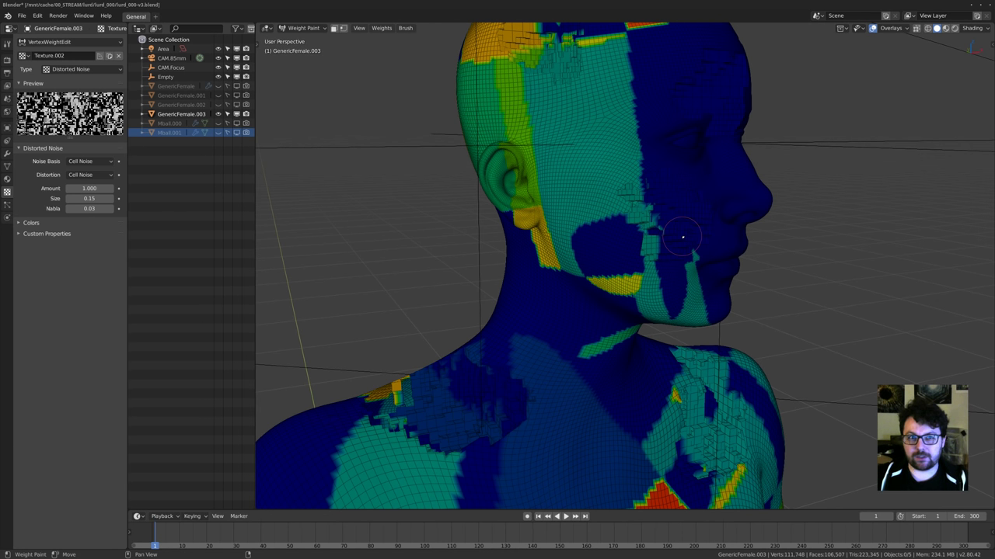
{"action": "middle_click_drag", "start_coordinate": [568, 300], "coordinate": [534, 298]}
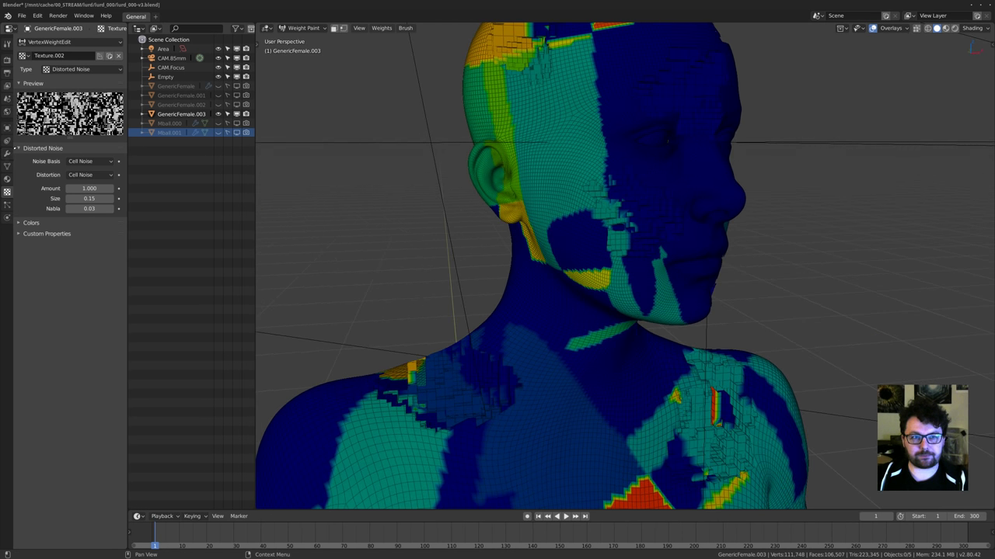
Return to the modifier stack, collapse the first VertexWeightEdit modifier and expand both Decimates, the second VertexWeightEdit and the Wireframe for review.
{"action": "left_click", "coordinate": [7, 153]}
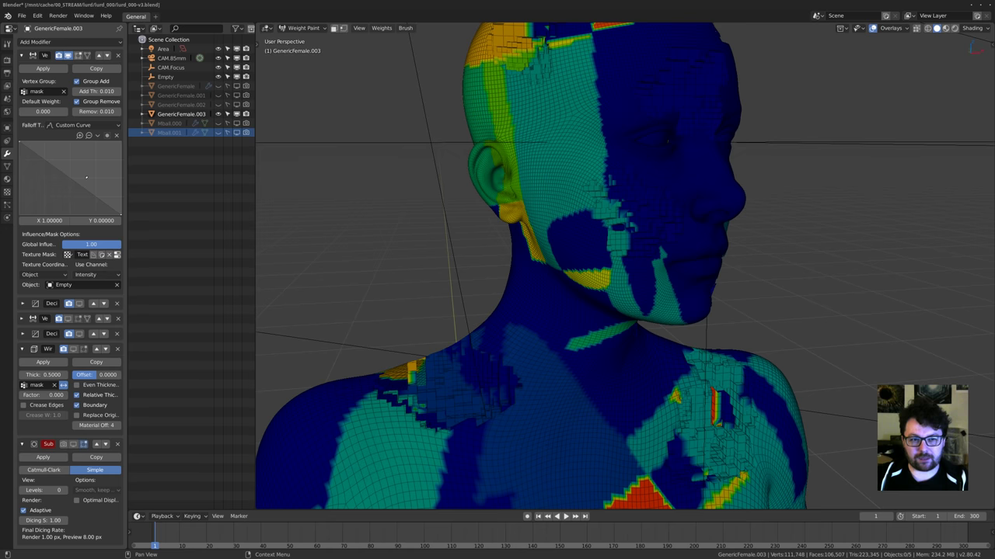
{"action": "scroll", "coordinate": [536, 311], "scroll_direction": "down", "scroll_amount": 1}
{"action": "middle_click_drag", "start_coordinate": [536, 310], "coordinate": [498, 322], "text": "shift"}
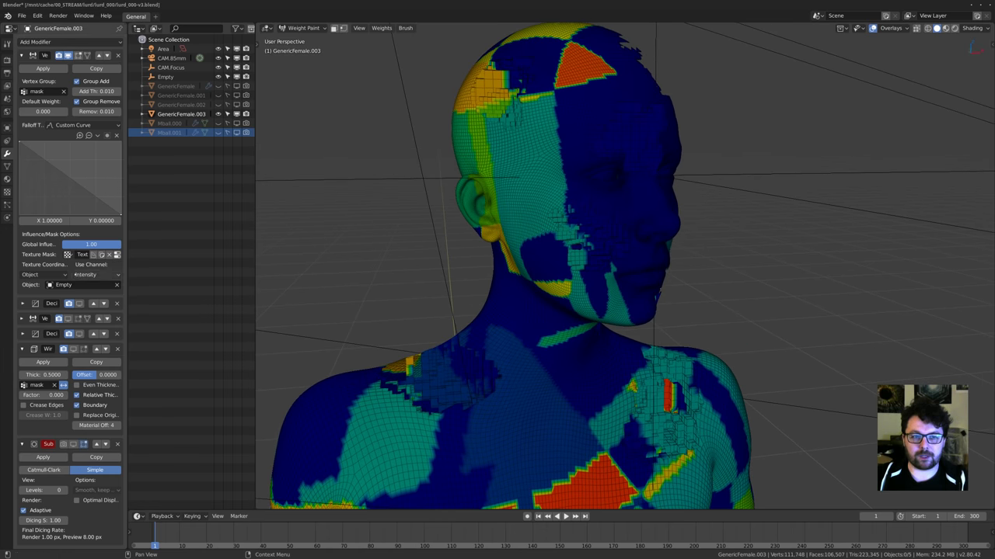
{"action": "left_click", "coordinate": [22, 319]}
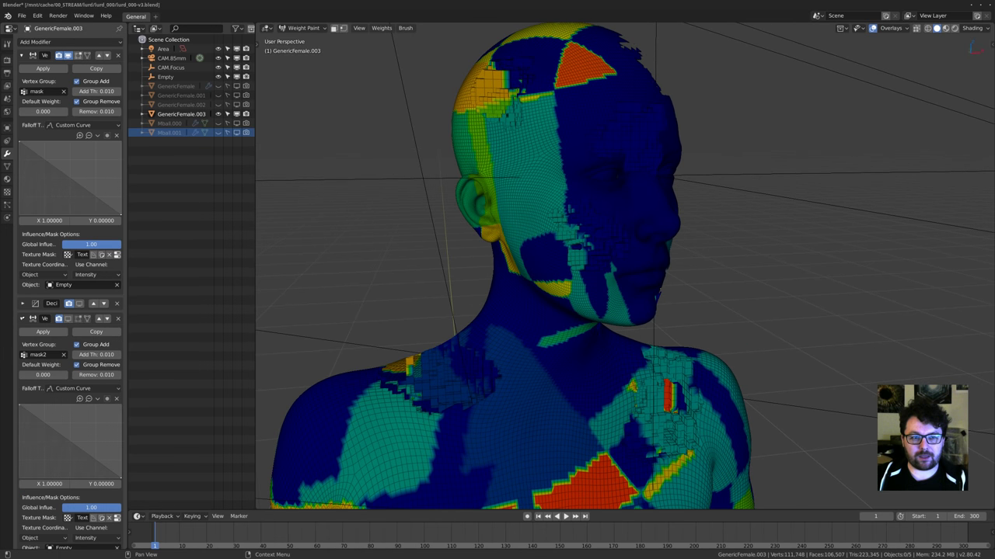
{"action": "left_click", "coordinate": [22, 319]}
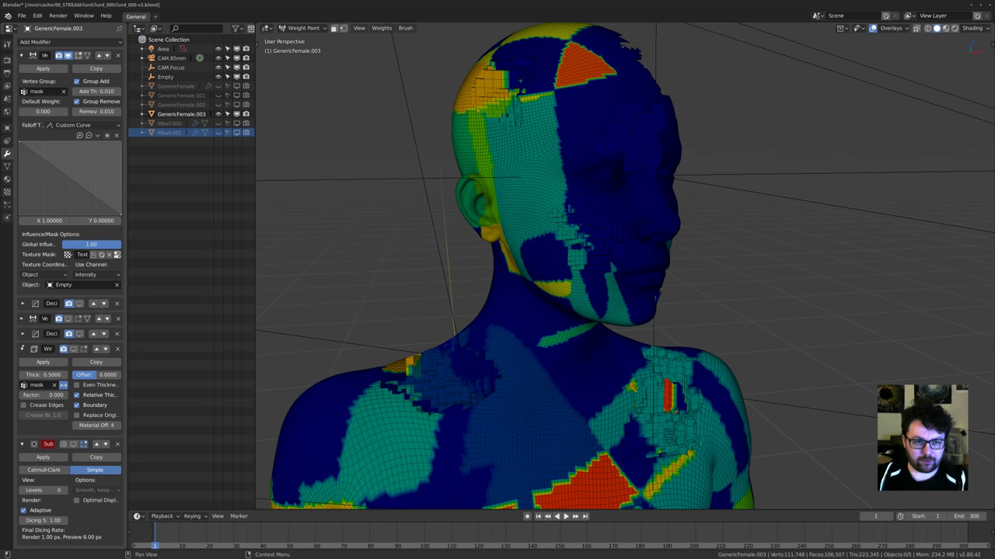
{"action": "left_click", "coordinate": [22, 349]}
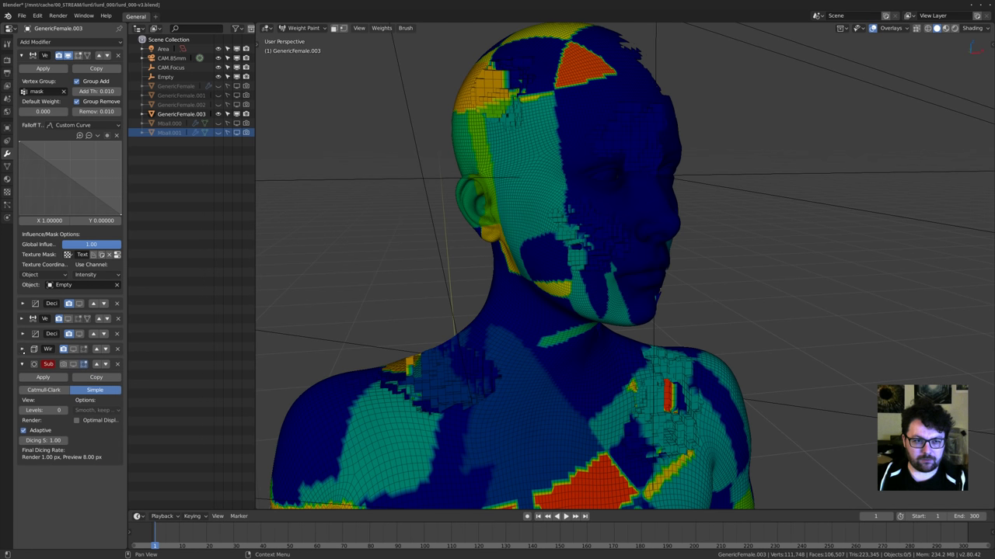
{"action": "left_click_drag", "start_coordinate": [21, 350], "coordinate": [25, 286]}
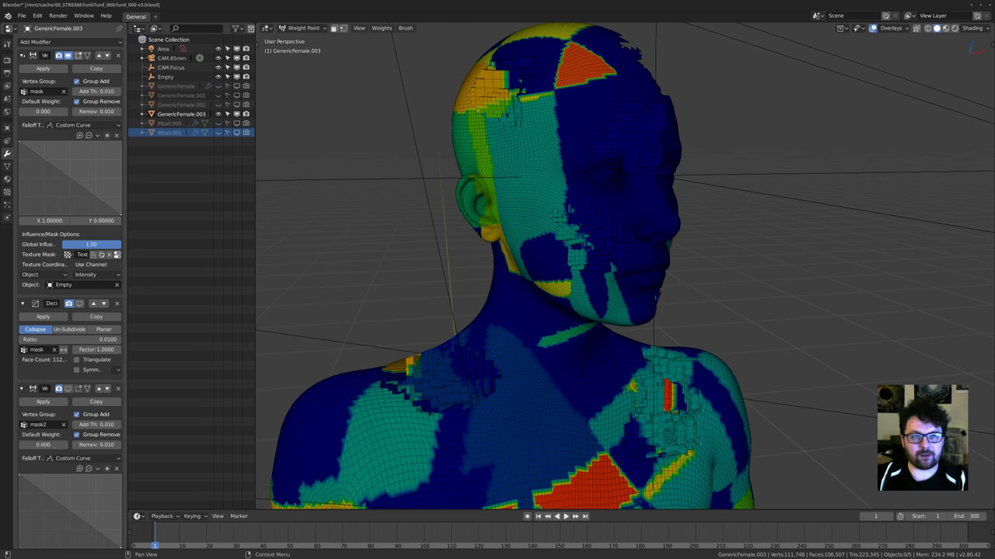
{"action": "left_click", "coordinate": [23, 56]}
{"action": "middle_click_drag", "start_coordinate": [668, 196], "coordinate": [693, 232], "text": "shift"}
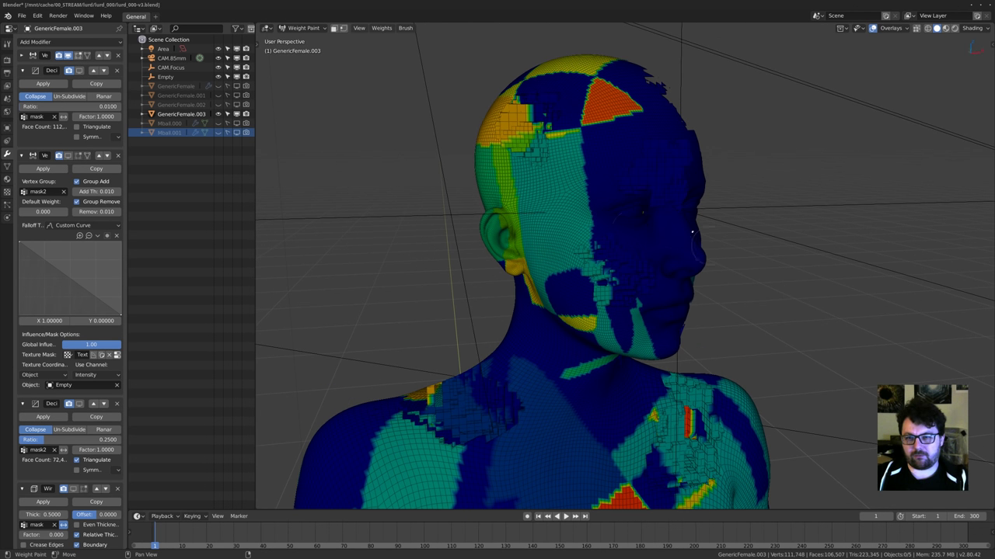
Switch the bust back to Object Mode and turn on the first Decimate modifier's viewport display.
{"action": "key", "text": "ctrl+Tab"}
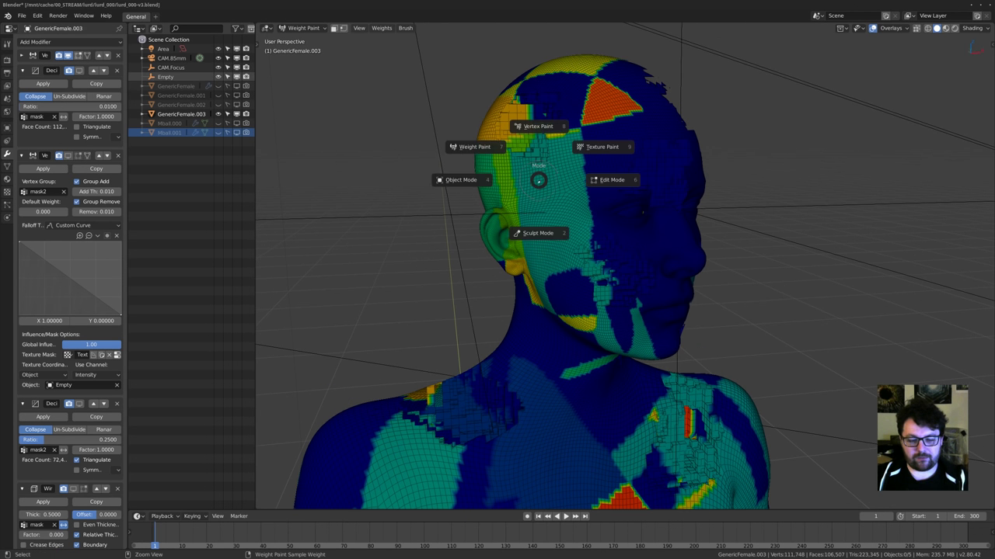
{"action": "left_click", "coordinate": [513, 180]}
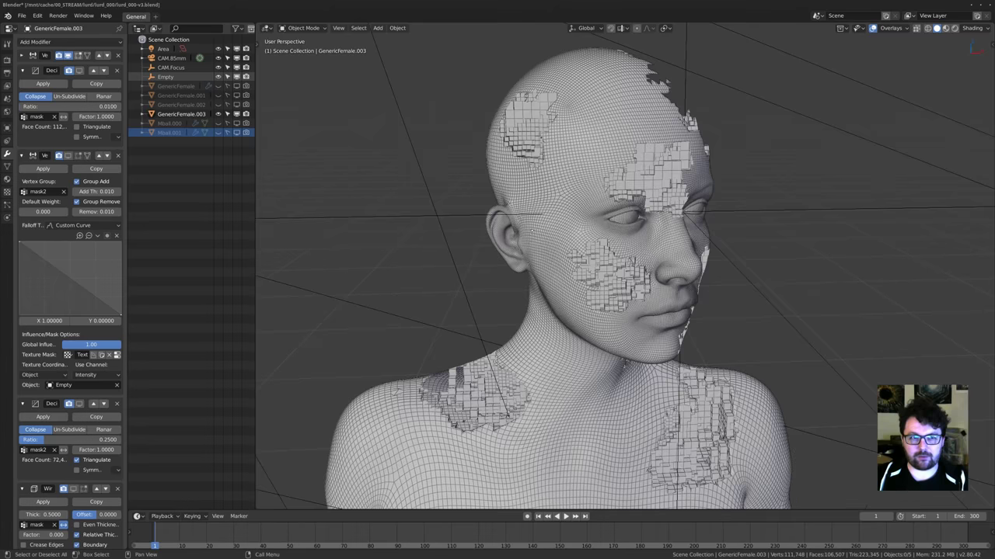
{"action": "middle_click_drag", "start_coordinate": [531, 231], "coordinate": [500, 281], "text": "shift"}
{"action": "scroll", "coordinate": [500, 282], "scroll_direction": "up", "scroll_amount": 2}
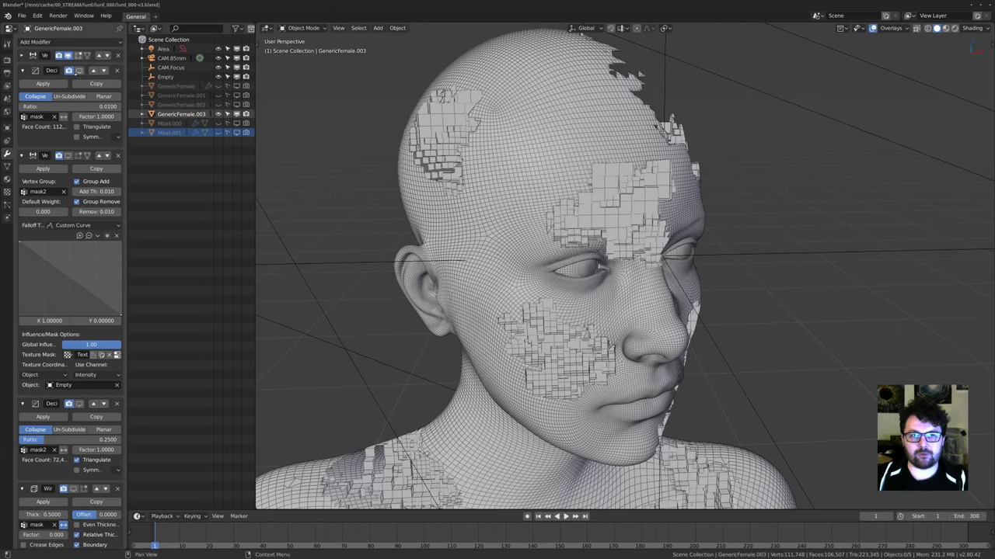
{"action": "left_click", "coordinate": [79, 70]}
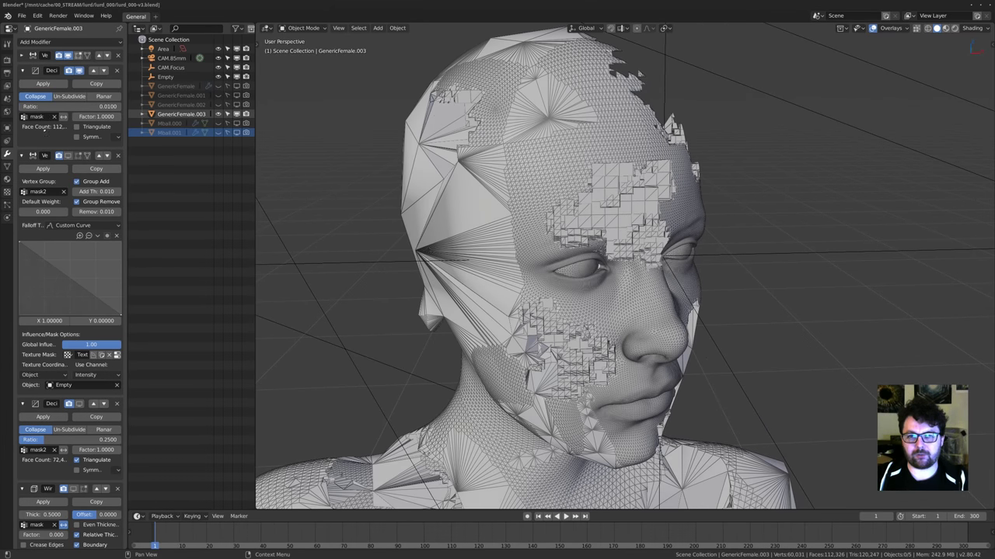
Try Collapse ratios of 0.25 and 0.5 on the first Decimate modifier that uses the mask vertex group.
{"action": "middle_click_drag", "start_coordinate": [396, 187], "coordinate": [488, 203]}
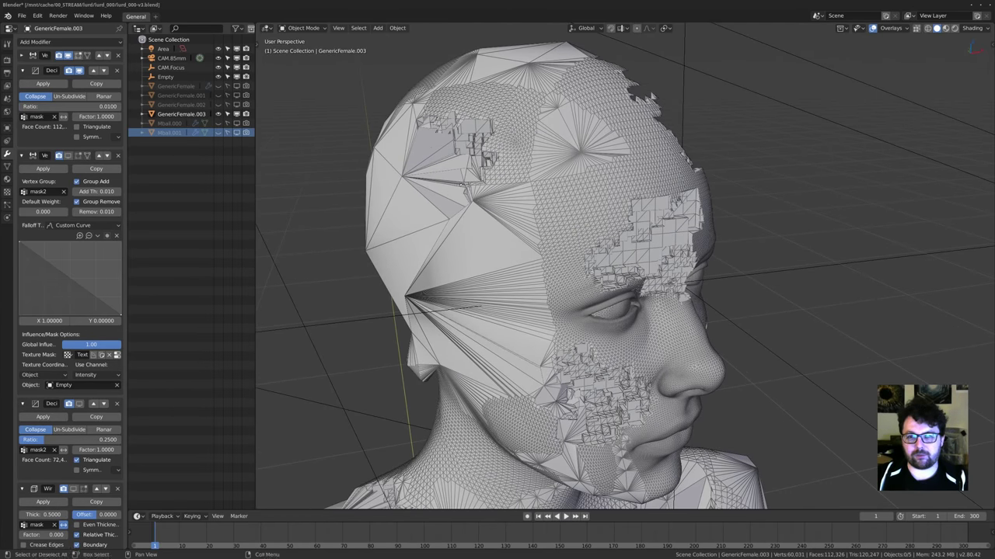
{"action": "left_click", "coordinate": [102, 106]}
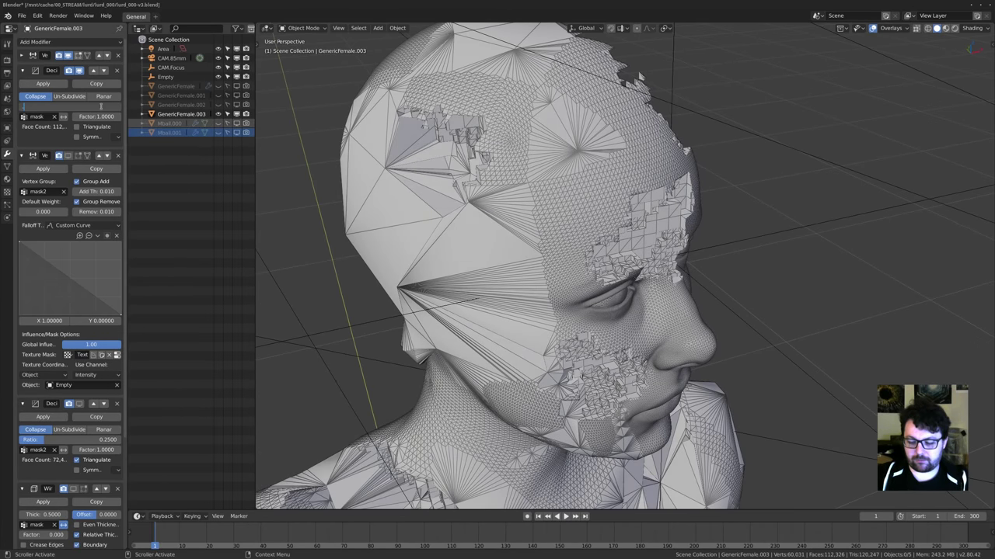
{"action": "key", "text": "Return"}
{"action": "middle_click_drag", "start_coordinate": [570, 184], "coordinate": [581, 174]}
{"action": "left_click", "coordinate": [92, 108]}
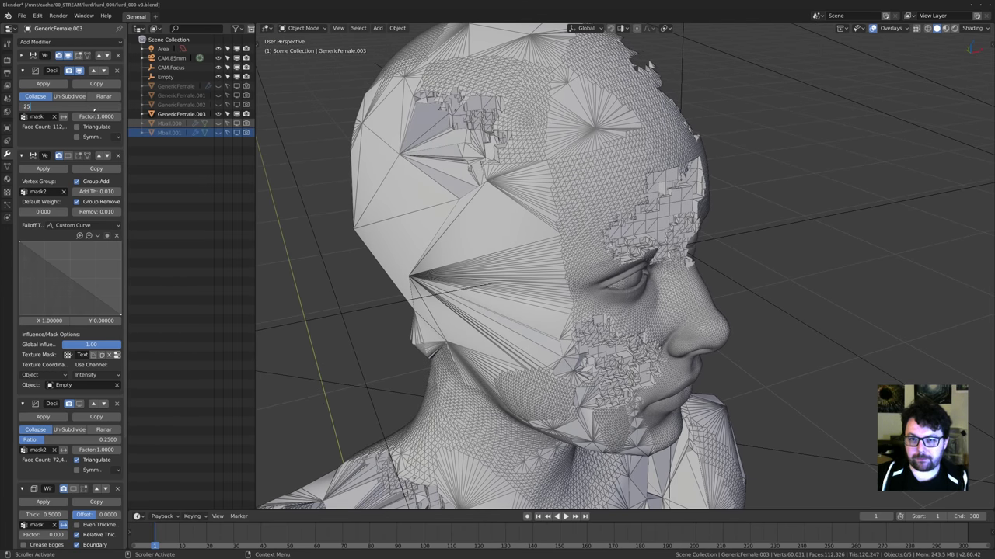
{"action": "key", "text": "Return"}
{"action": "left_click", "coordinate": [73, 108]}
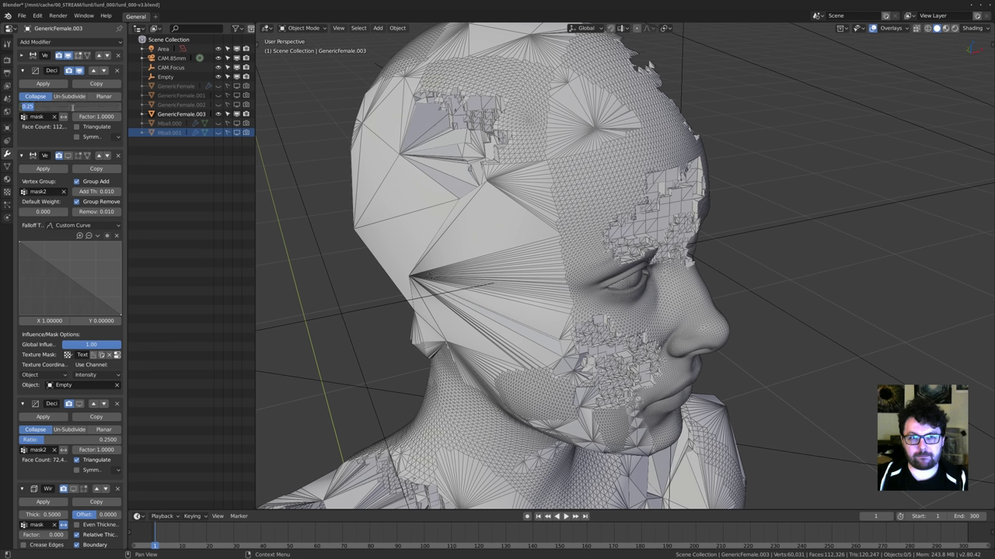
{"action": "key", "text": "Return"}
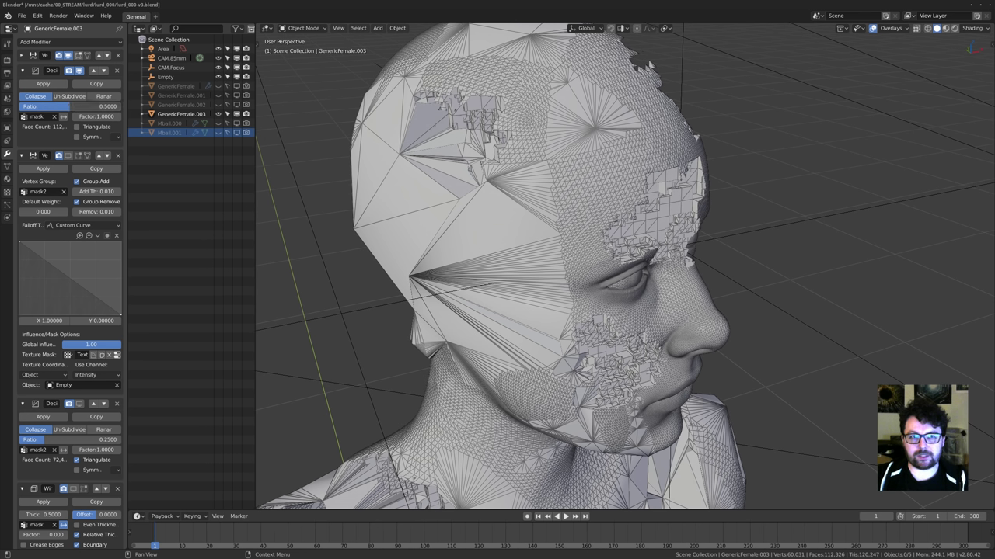
Try raising the first Decimate's ratio to about 0.66 and examine the denser triangulation on the side of the head.
{"action": "mouse_move", "coordinate": [70, 107]}
{"action": "left_mouse_down"}
{"action": "mouse_move", "coordinate": [101, 106]}
{"action": "mouse_move", "coordinate": [87, 106]}
{"action": "left_mouse_up"}
{"action": "middle_click_drag", "start_coordinate": [342, 175], "coordinate": [381, 154]}
{"action": "middle_click_drag", "start_coordinate": [544, 276], "coordinate": [555, 276]}
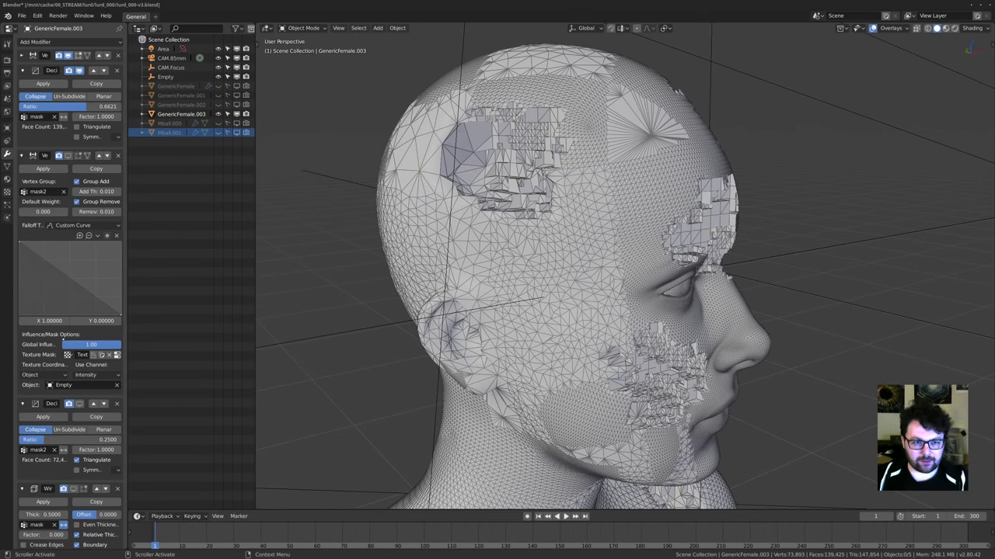
{"action": "middle_click_drag", "start_coordinate": [475, 174], "coordinate": [448, 270], "text": "shift"}
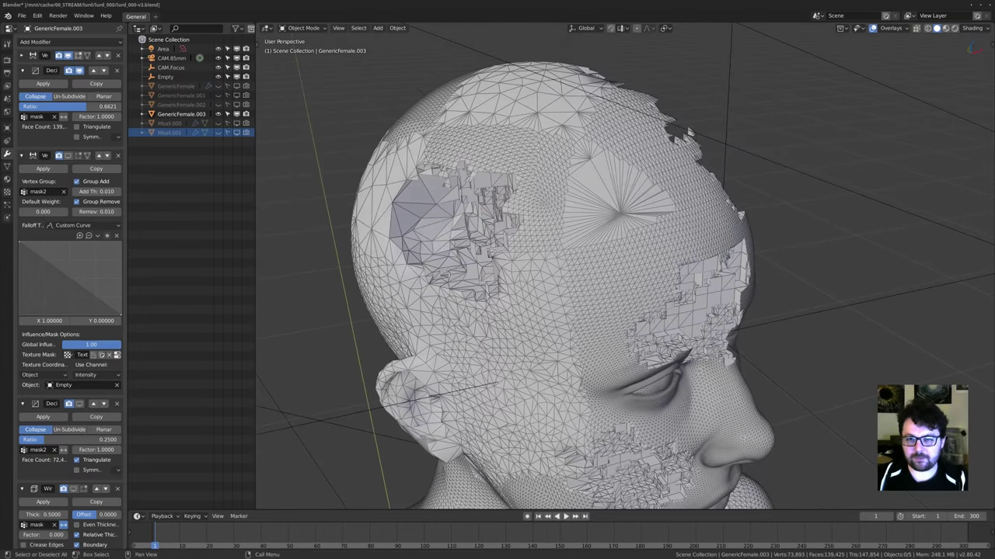
{"action": "middle_click_drag", "start_coordinate": [553, 291], "coordinate": [559, 295]}
Set the first Decimate's ratio back to 0.01 and examine the collapsed patches around the head, neck and face.
{"action": "double_click", "coordinate": [62, 106]}
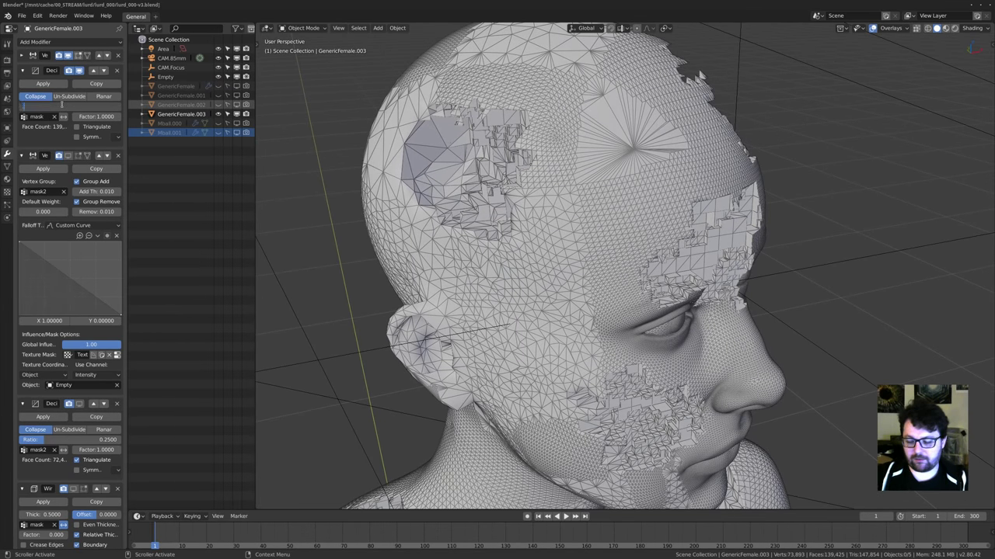
{"action": "key", "text": "Return"}
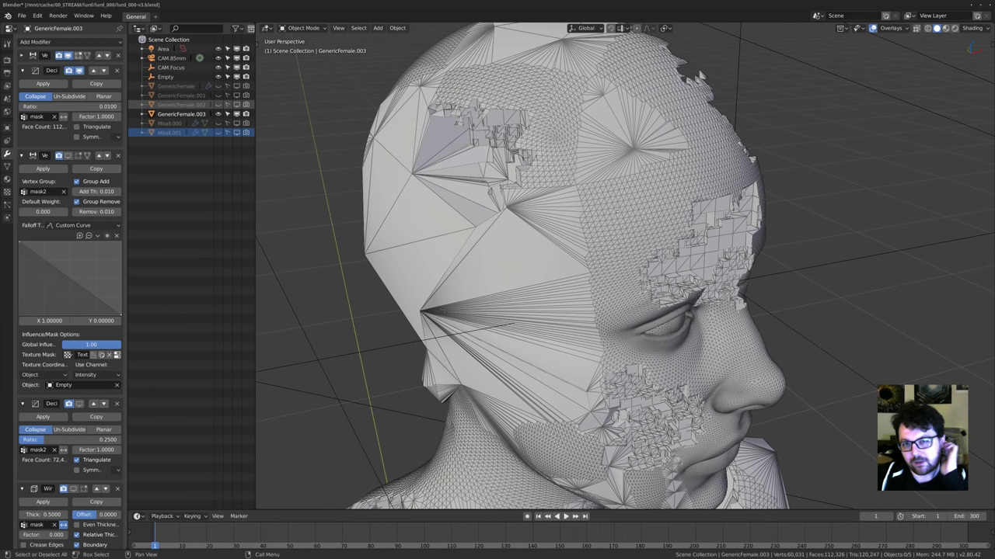
{"action": "middle_click_drag", "start_coordinate": [609, 172], "coordinate": [672, 129], "text": "shift"}
{"action": "middle_click_drag", "start_coordinate": [673, 129], "coordinate": [713, 98], "text": "shift"}
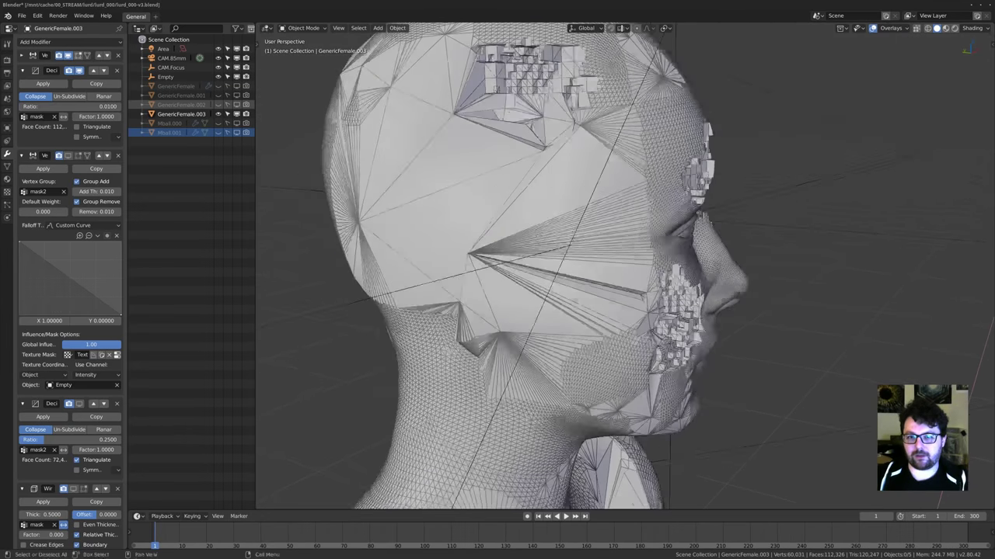
{"action": "middle_click_drag", "start_coordinate": [730, 225], "coordinate": [576, 86]}
{"action": "scroll", "coordinate": [590, 253], "scroll_direction": "down", "scroll_amount": 4}
{"action": "middle_click_drag", "start_coordinate": [459, 303], "coordinate": [539, 348]}
{"action": "middle_click_drag", "start_coordinate": [539, 348], "coordinate": [547, 314], "text": "shift"}
{"action": "middle_click_drag", "start_coordinate": [558, 379], "coordinate": [590, 288]}
{"action": "middle_click_drag", "start_coordinate": [583, 241], "coordinate": [439, 240]}
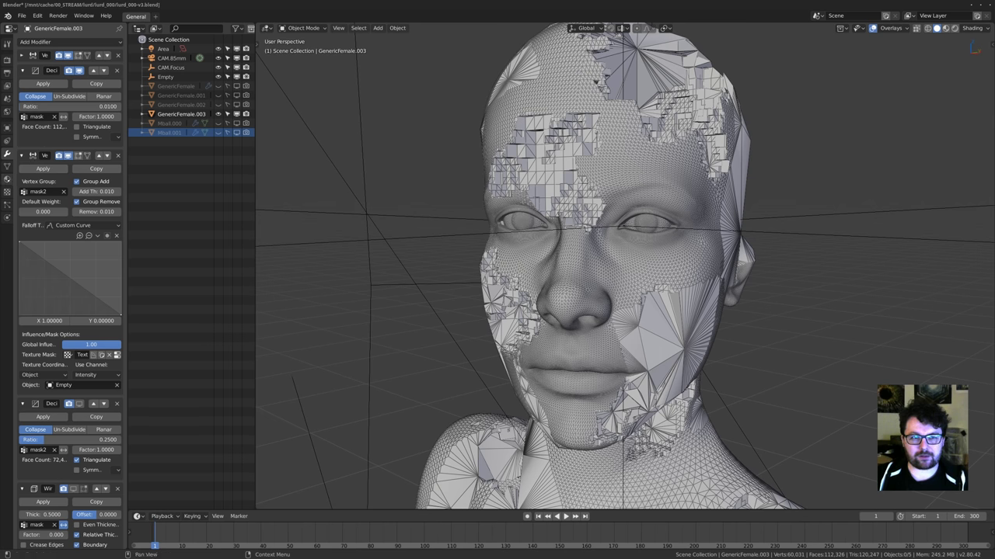
Show the Distorted Noise texture settings used by the second VertexWeightEdit modifier, Texture.003, and review them against the bust.
{"action": "left_click", "coordinate": [7, 192]}
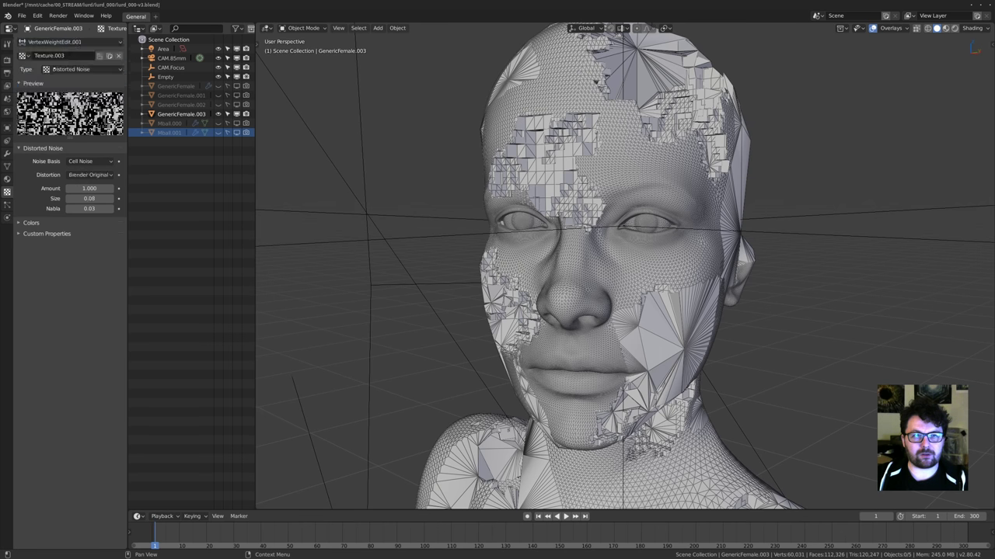
{"action": "middle_click_drag", "start_coordinate": [472, 193], "coordinate": [602, 196]}
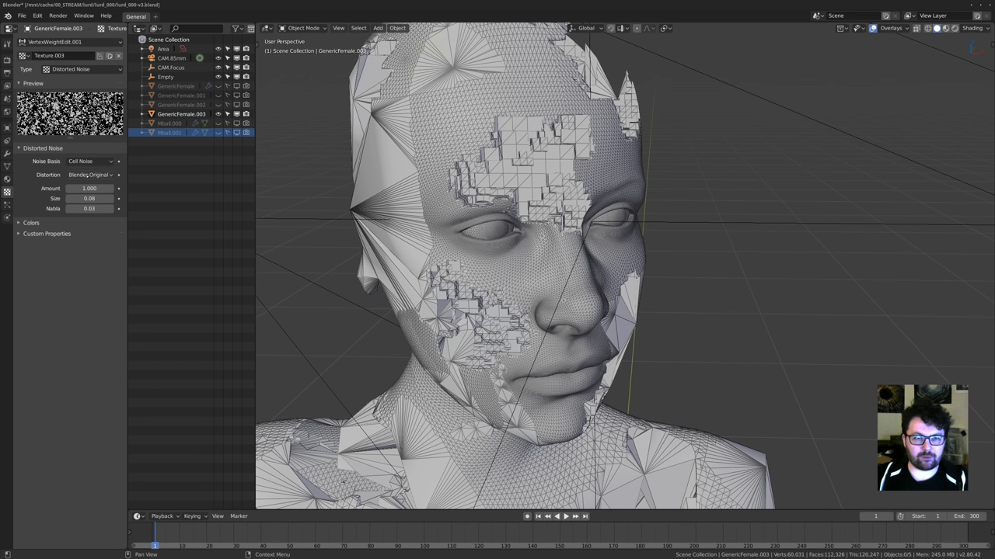
{"action": "middle_click_drag", "start_coordinate": [562, 197], "coordinate": [572, 221], "text": "shift"}
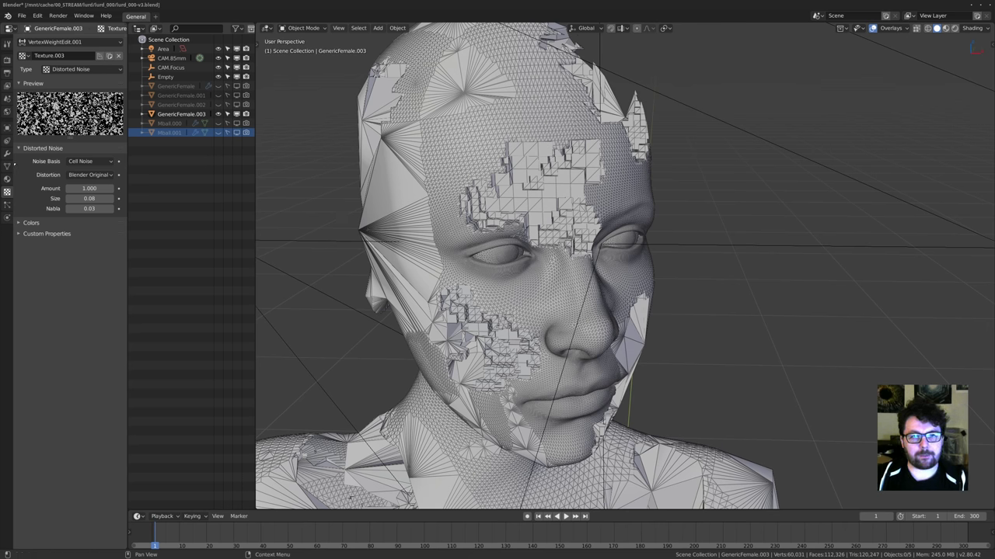
{"action": "middle_click_drag", "start_coordinate": [501, 217], "coordinate": [516, 208]}
Switch the bust to Weight Paint mode and make the mask2 vertex group active to examine its weight patches.
{"action": "key", "text": "ctrl+Tab"}
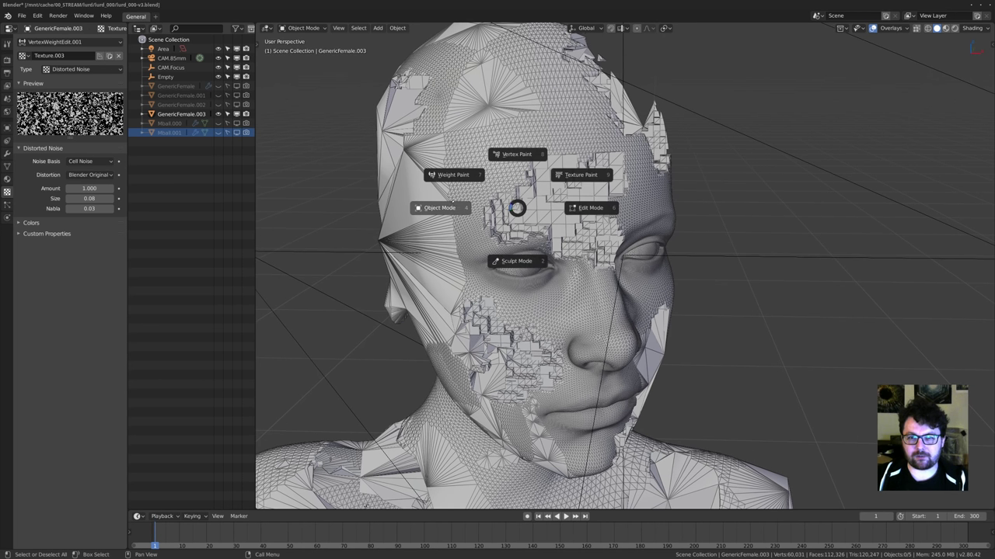
{"action": "left_click", "coordinate": [506, 196]}
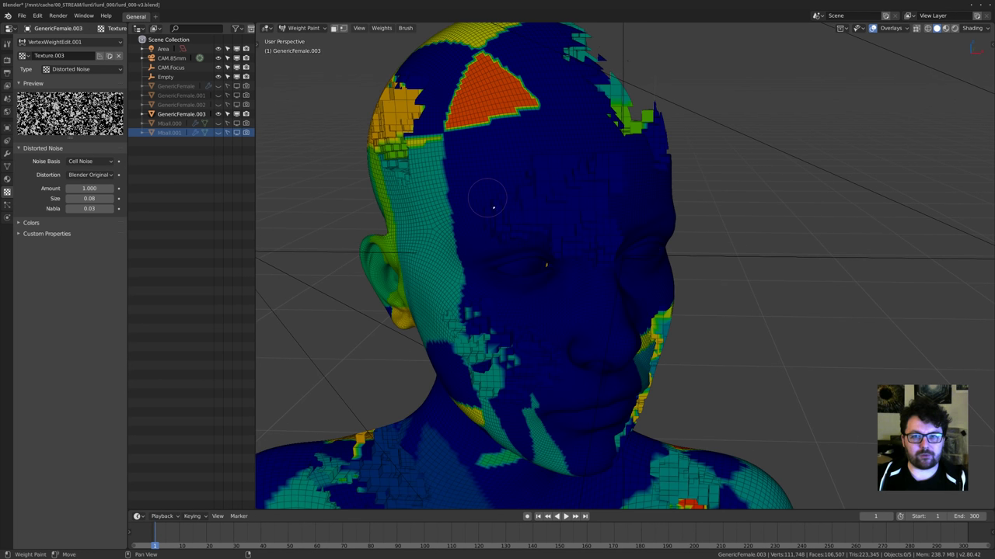
{"action": "middle_click_drag", "start_coordinate": [492, 195], "coordinate": [466, 199]}
{"action": "left_click", "coordinate": [7, 166]}
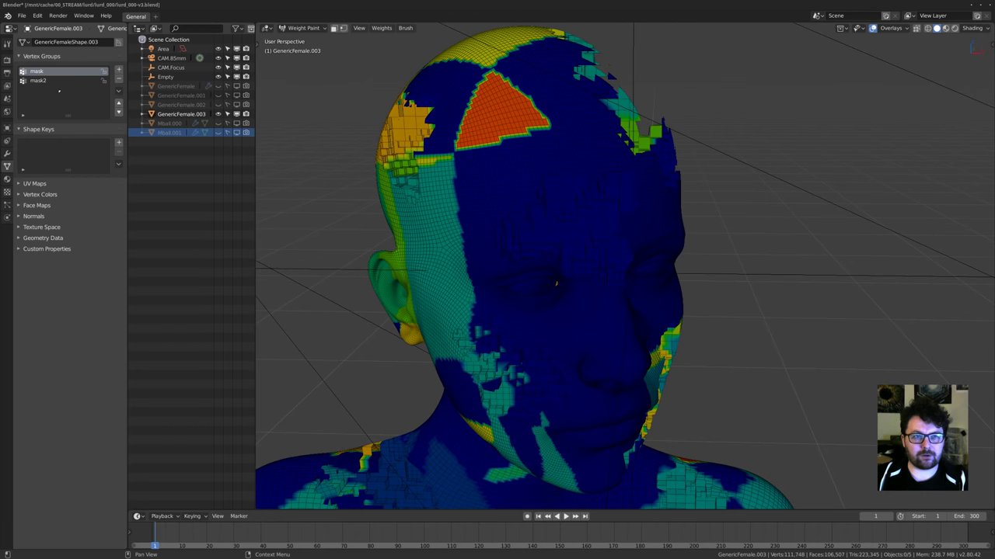
{"action": "left_click", "coordinate": [37, 80]}
{"action": "middle_click_drag", "start_coordinate": [544, 225], "coordinate": [575, 273]}
{"action": "scroll", "coordinate": [544, 291], "scroll_direction": "up", "scroll_amount": 2}
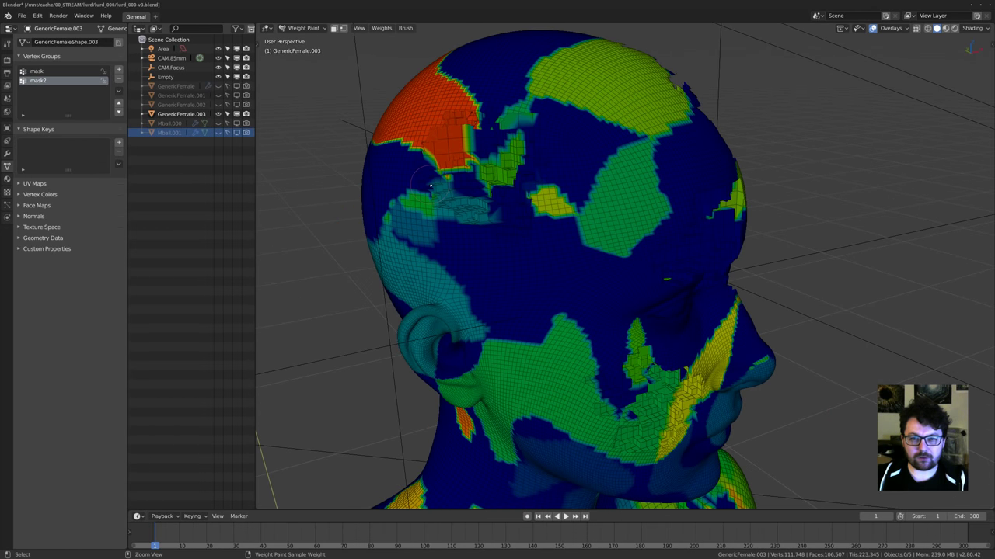
Switch the bust back to Object Mode and bring up its modifier stack with the head and shoulders in view.
{"action": "key", "text": "ctrl+Tab"}
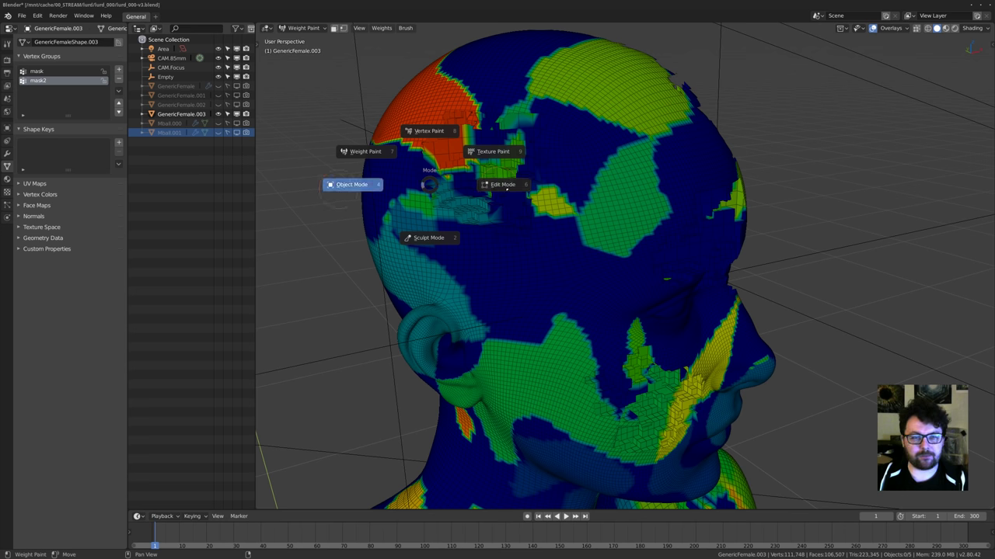
{"action": "left_click", "coordinate": [506, 189]}
{"action": "scroll", "coordinate": [531, 189], "scroll_direction": "down", "scroll_amount": 2}
{"action": "middle_click_drag", "start_coordinate": [530, 189], "coordinate": [483, 193]}
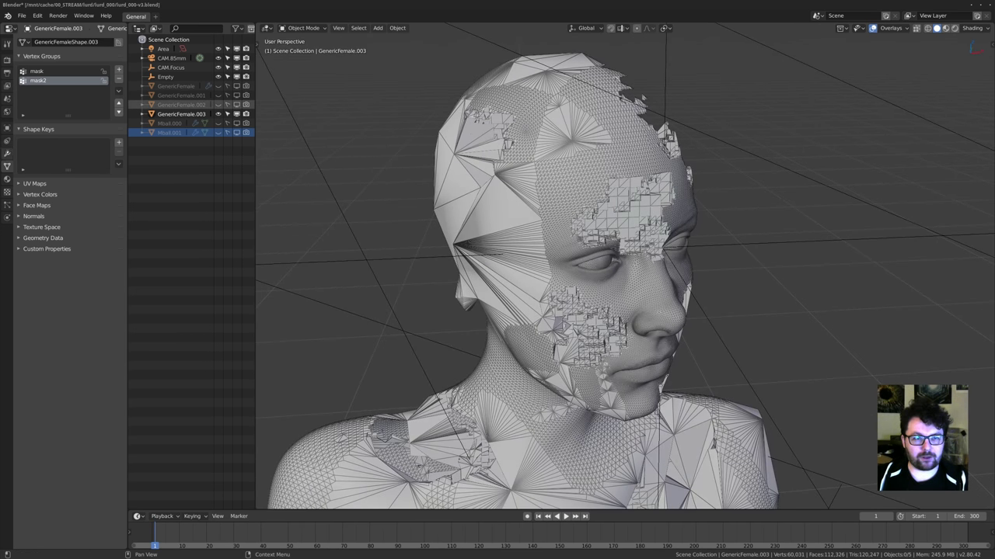
{"action": "left_click", "coordinate": [7, 154]}
{"action": "scroll", "coordinate": [436, 234], "scroll_direction": "down", "scroll_amount": 1}
{"action": "middle_click_drag", "start_coordinate": [450, 237], "coordinate": [404, 195], "text": "shift"}
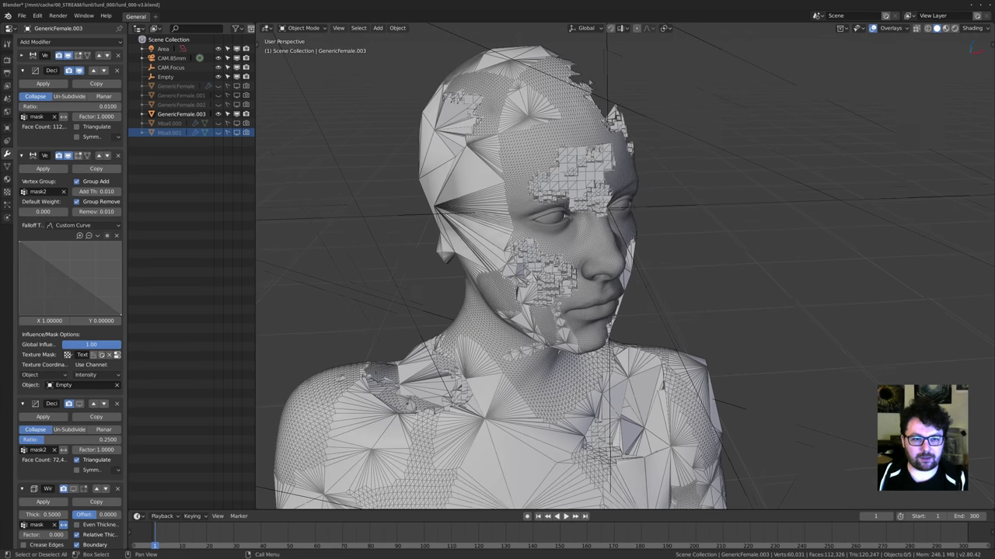
{"action": "middle_click_drag", "start_coordinate": [481, 257], "coordinate": [481, 267], "text": "shift"}
{"action": "middle_click_drag", "start_coordinate": [492, 381], "coordinate": [522, 323], "text": "shift"}
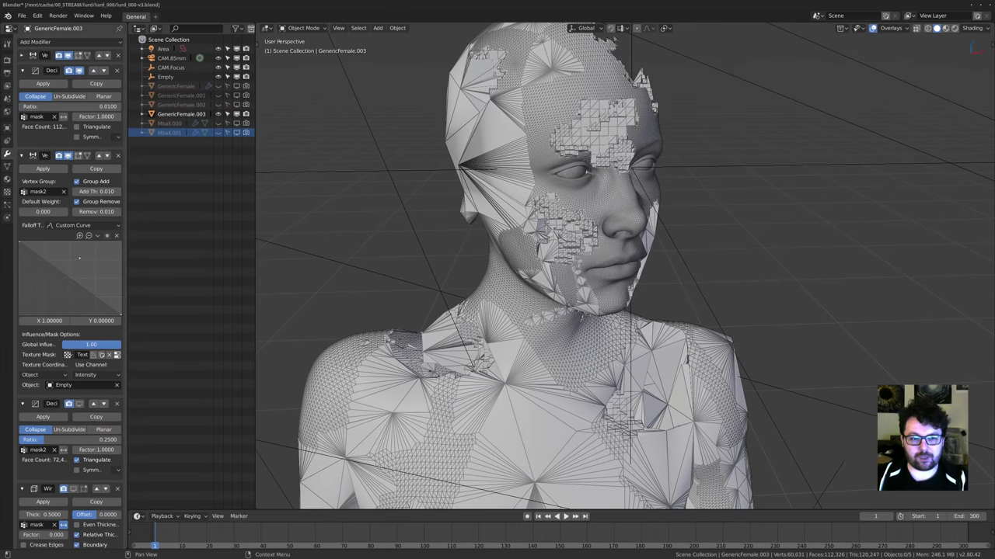
Collapse the first Decimate and second VertexWeightEdit modifiers, and turn on the second Decimate's viewport display.
{"action": "left_click", "coordinate": [22, 70]}
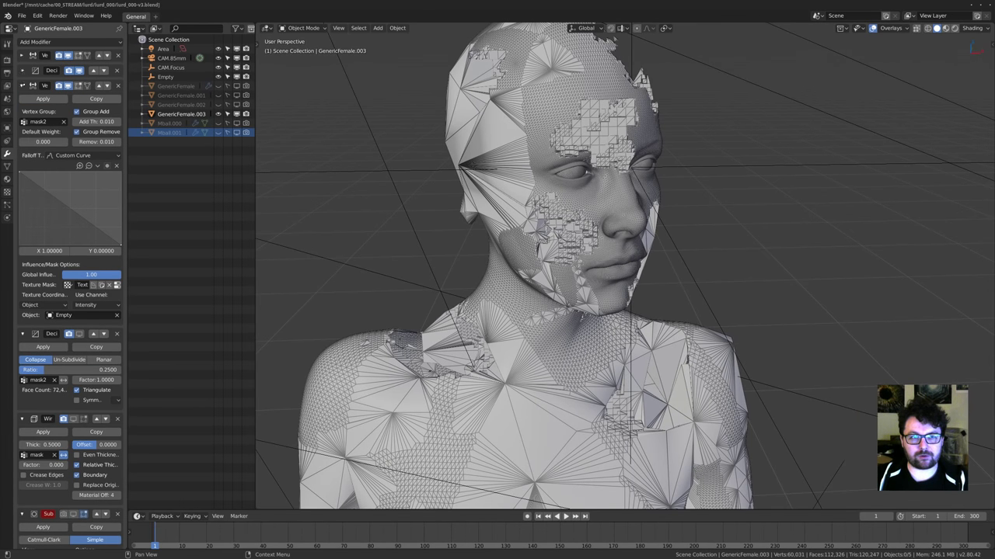
{"action": "left_click", "coordinate": [22, 86]}
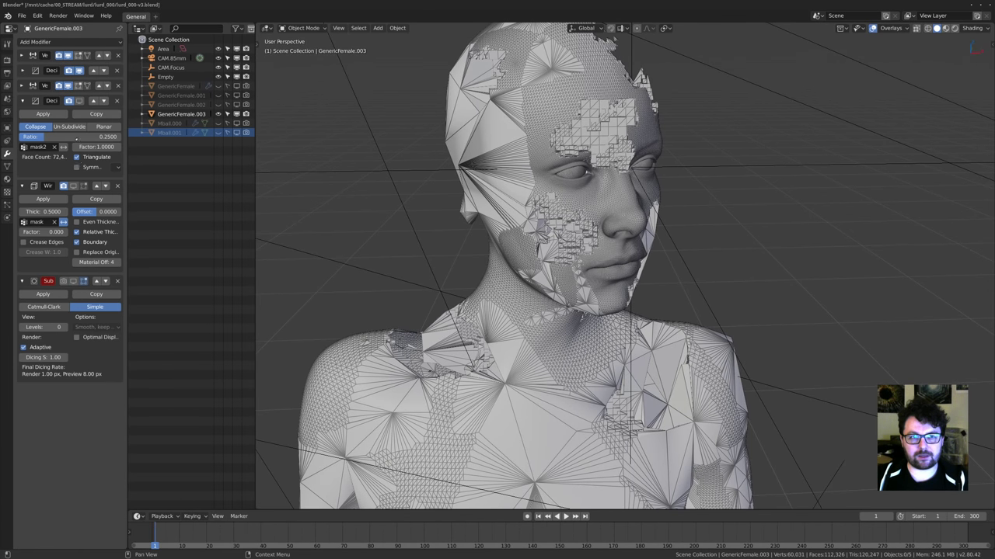
{"action": "left_click", "coordinate": [79, 101]}
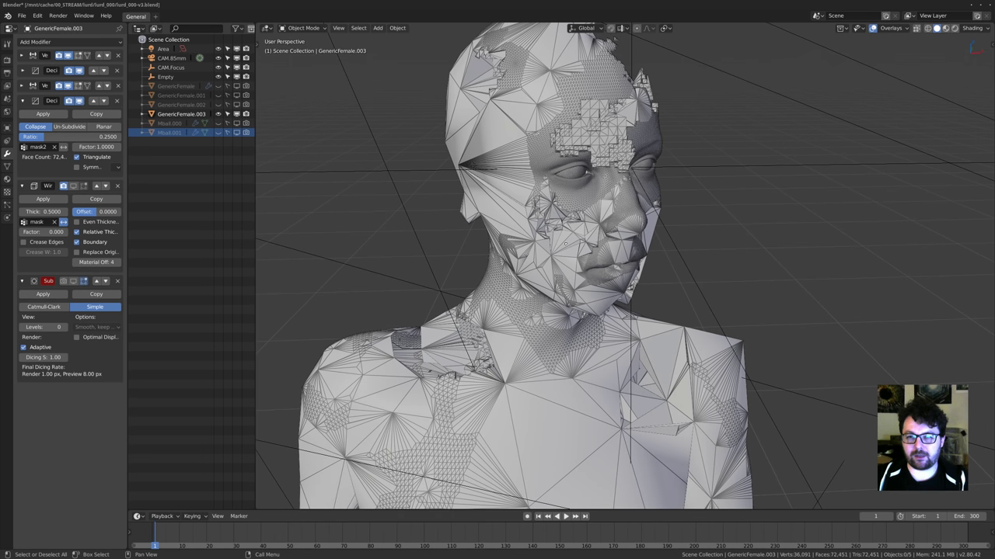
Examine how the second Decimate breaks up the face, jaw, neck and top of the head from several angles.
{"action": "mouse_move", "coordinate": [563, 245]}
{"action": "middle_mouse_down"}
{"action": "mouse_move", "coordinate": [532, 242]}
{"action": "mouse_move", "coordinate": [558, 235]}
{"action": "middle_mouse_up"}
{"action": "scroll", "coordinate": [533, 242], "scroll_direction": "up", "scroll_amount": 2}
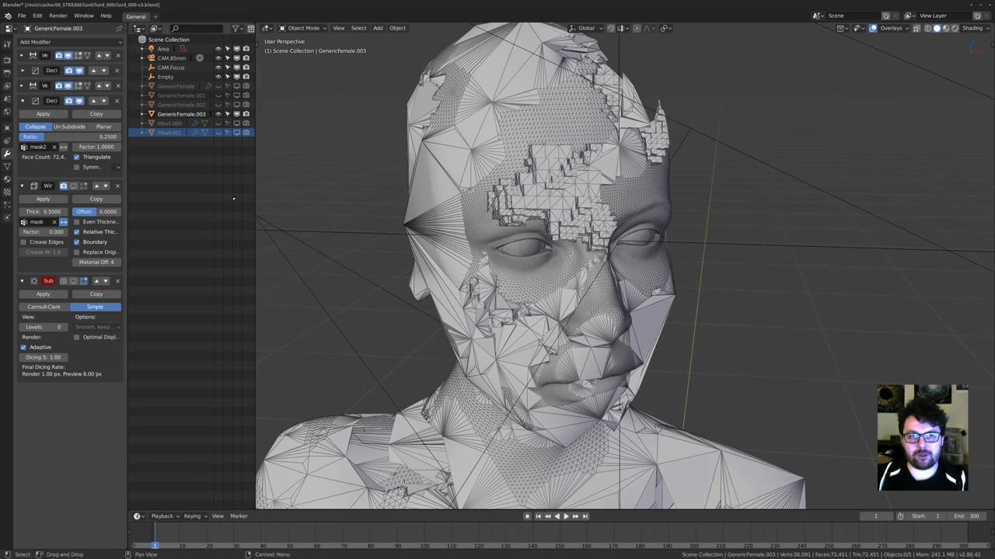
{"action": "mouse_move", "coordinate": [536, 268]}
{"action": "middle_mouse_down"}
{"action": "mouse_move", "coordinate": [509, 272]}
{"action": "mouse_move", "coordinate": [571, 276]}
{"action": "mouse_move", "coordinate": [536, 288]}
{"action": "middle_mouse_up"}
{"action": "scroll", "coordinate": [525, 287], "scroll_direction": "up", "scroll_amount": 3}
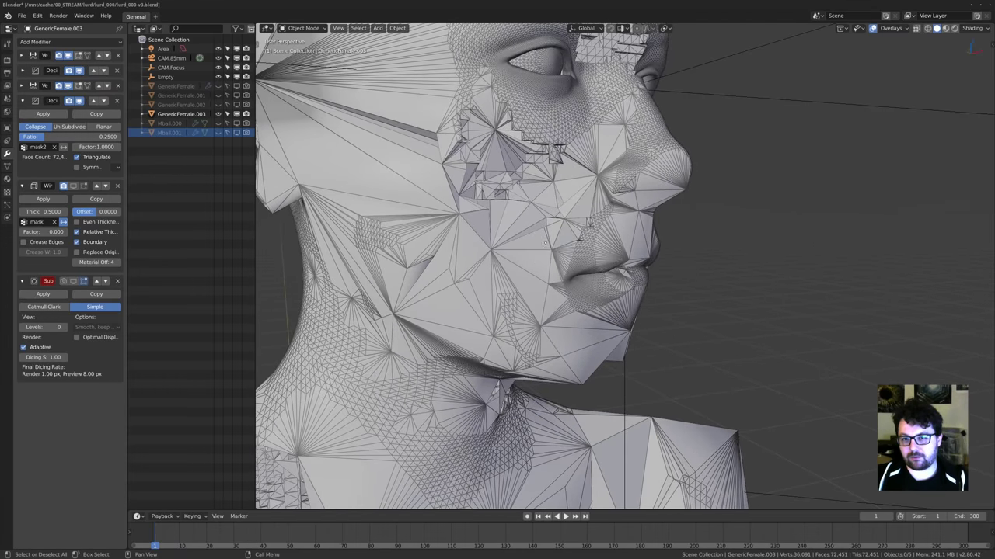
{"action": "middle_click_drag", "start_coordinate": [546, 243], "coordinate": [408, 257]}
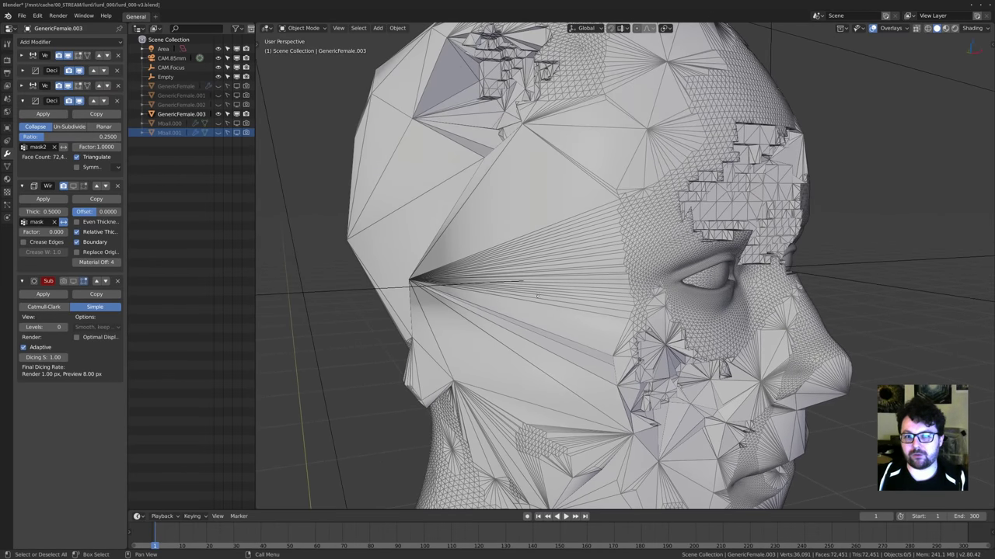
{"action": "middle_click_drag", "start_coordinate": [537, 296], "coordinate": [437, 253]}
{"action": "scroll", "coordinate": [449, 300], "scroll_direction": "down", "scroll_amount": 2}
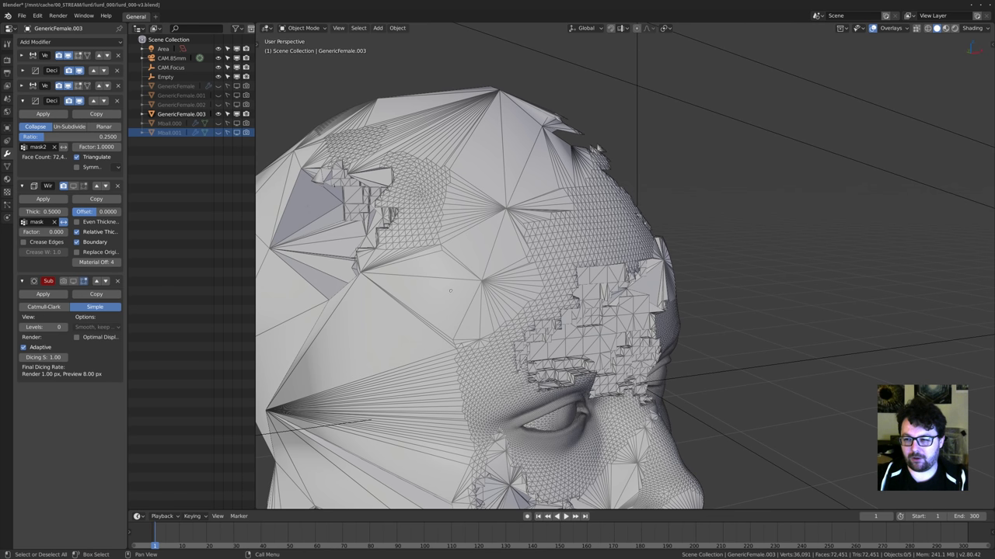
{"action": "middle_click_drag", "start_coordinate": [353, 186], "coordinate": [363, 134], "text": "shift"}
{"action": "scroll", "coordinate": [363, 133], "scroll_direction": "down", "scroll_amount": 2}
{"action": "middle_click_drag", "start_coordinate": [544, 148], "coordinate": [405, 186]}
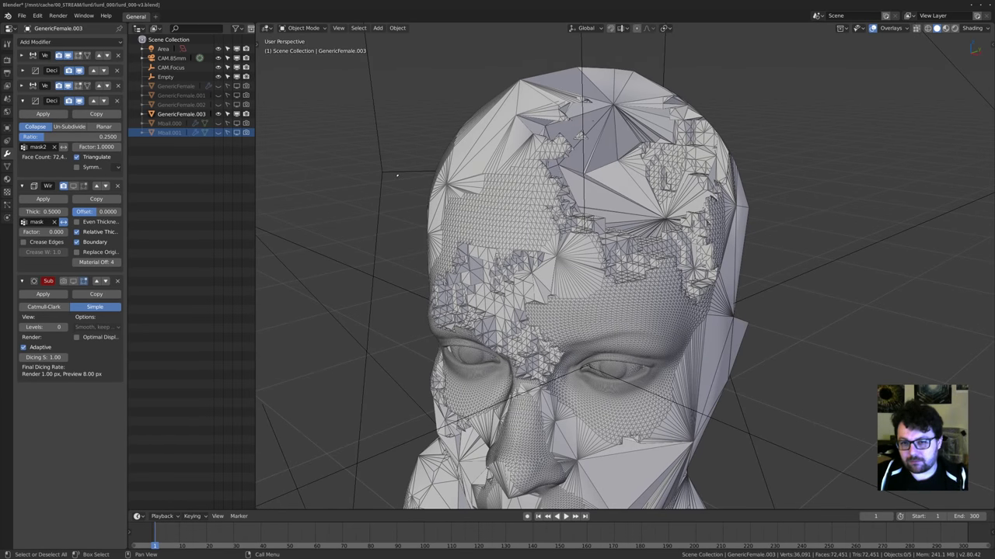
{"action": "middle_click_drag", "start_coordinate": [495, 238], "coordinate": [594, 225], "text": "shift"}
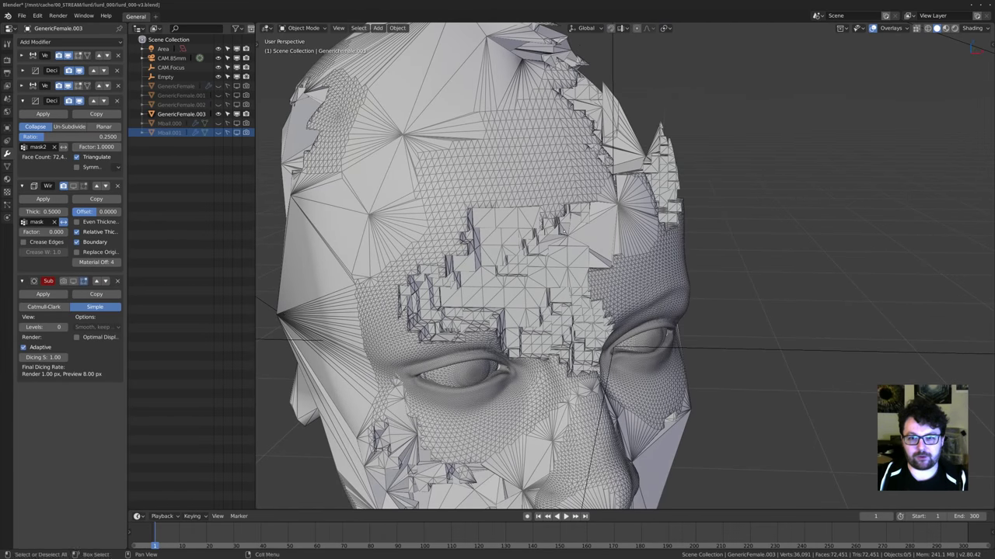
{"action": "middle_click_drag", "start_coordinate": [497, 203], "coordinate": [570, 154]}
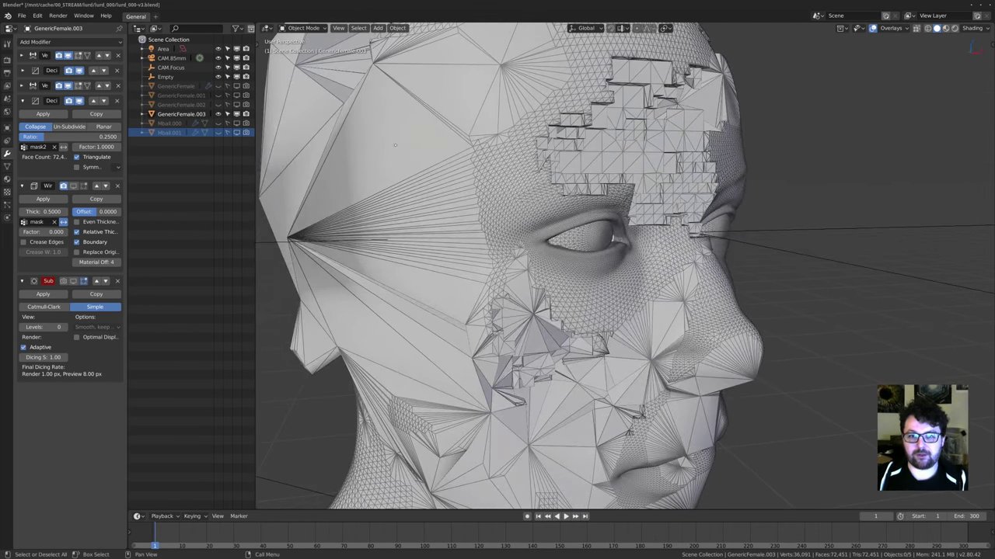
{"action": "middle_click_drag", "start_coordinate": [531, 345], "coordinate": [522, 379], "text": "shift"}
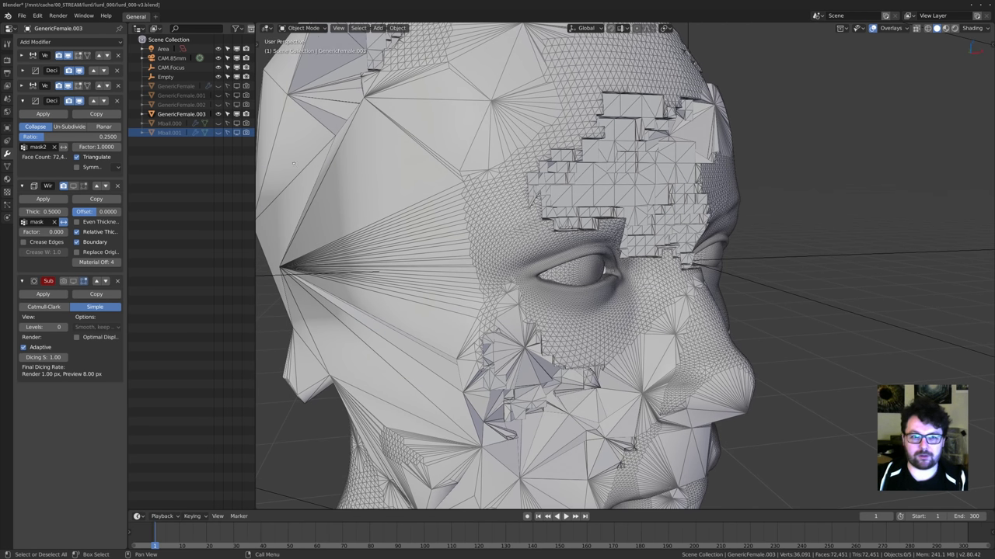
Collapse the second Decimate modifier and turn on the Wireframe modifier's viewport display, checking it around the eye.
{"action": "left_click", "coordinate": [24, 101]}
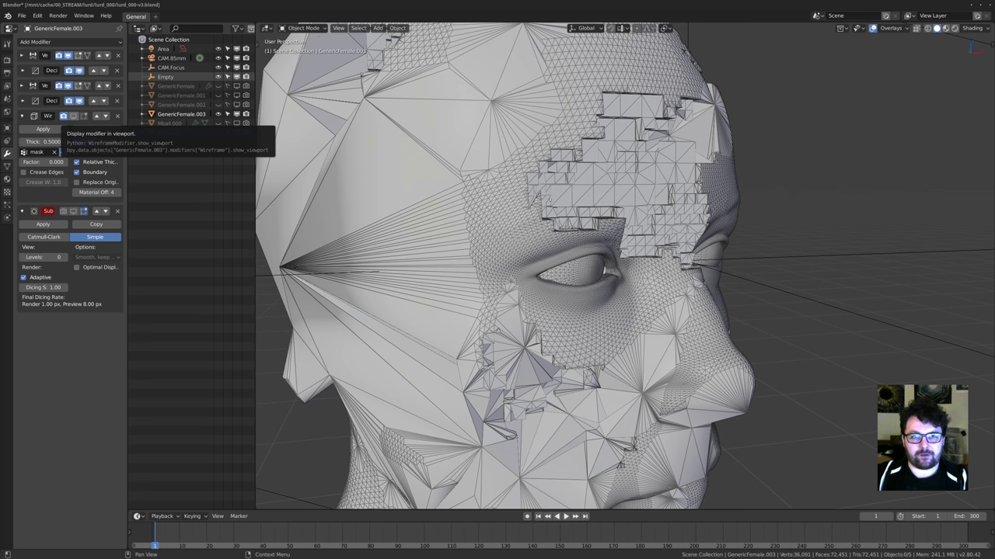
{"action": "middle_click_drag", "start_coordinate": [481, 249], "coordinate": [498, 291], "text": "shift"}
{"action": "middle_click_drag", "start_coordinate": [513, 245], "coordinate": [478, 240]}
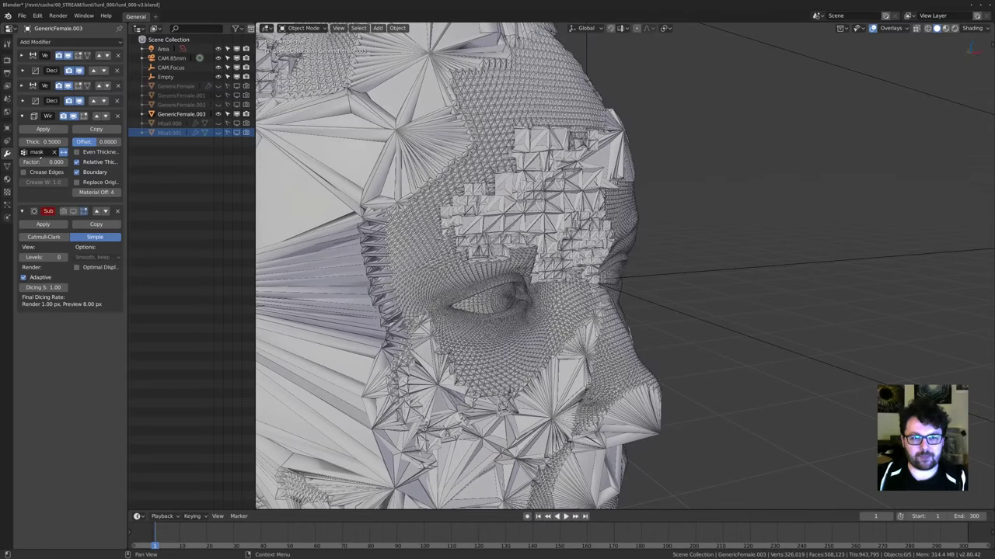
Examine how the Wireframe modifier affects the bust's face, neck, shoulders and eye region from several angles.
{"action": "middle_click_drag", "start_coordinate": [645, 256], "coordinate": [439, 365]}
{"action": "scroll", "coordinate": [433, 194], "scroll_direction": "down", "scroll_amount": 3}
{"action": "scroll", "coordinate": [550, 233], "scroll_direction": "up", "scroll_amount": 1}
{"action": "scroll", "coordinate": [536, 260], "scroll_direction": "up", "scroll_amount": 1}
{"action": "scroll", "coordinate": [529, 283], "scroll_direction": "down", "scroll_amount": 1}
{"action": "middle_click_drag", "start_coordinate": [544, 311], "coordinate": [450, 210]}
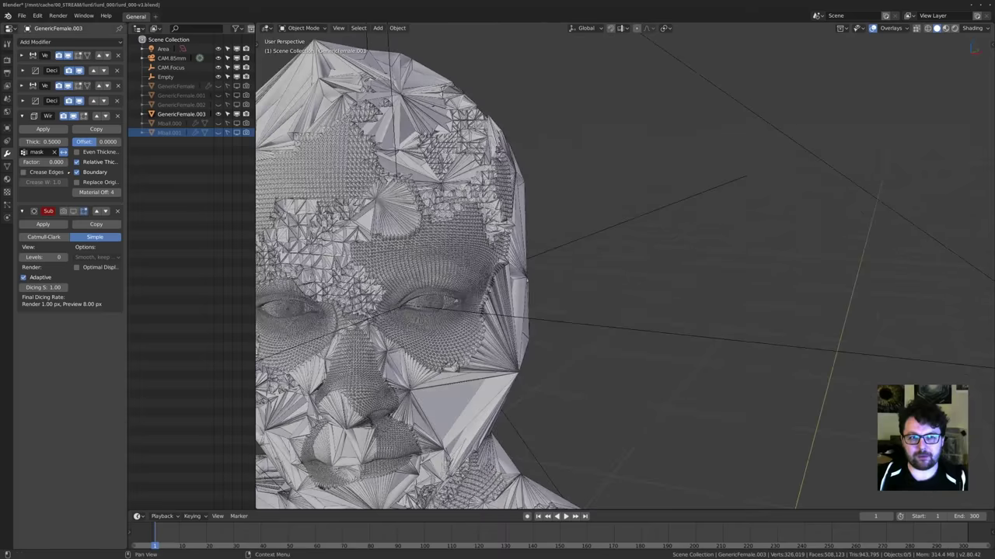
{"action": "middle_click_drag", "start_coordinate": [467, 311], "coordinate": [590, 225], "text": "shift"}
{"action": "scroll", "coordinate": [591, 226], "scroll_direction": "up", "scroll_amount": 3}
{"action": "middle_click_drag", "start_coordinate": [544, 257], "coordinate": [719, 218]}
{"action": "scroll", "coordinate": [559, 248], "scroll_direction": "down", "scroll_amount": 4}
{"action": "middle_click_drag", "start_coordinate": [481, 287], "coordinate": [499, 218], "text": "shift"}
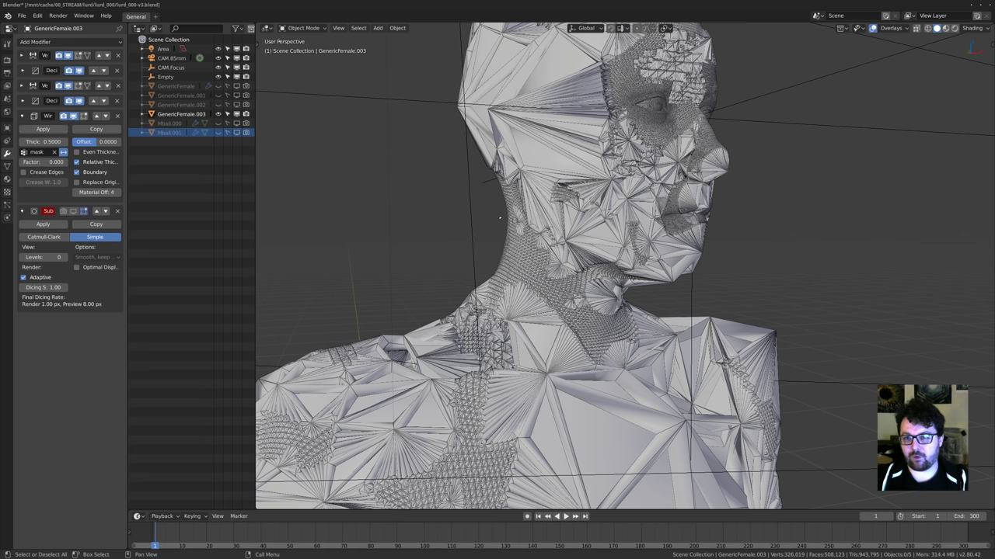
{"action": "middle_click_drag", "start_coordinate": [465, 185], "coordinate": [334, 256]}
{"action": "scroll", "coordinate": [467, 265], "scroll_direction": "up", "scroll_amount": 1}
{"action": "middle_click_drag", "start_coordinate": [467, 264], "coordinate": [575, 288]}
{"action": "scroll", "coordinate": [548, 257], "scroll_direction": "up", "scroll_amount": 2}
{"action": "scroll", "coordinate": [547, 332], "scroll_direction": "up", "scroll_amount": 4}
{"action": "middle_click_drag", "start_coordinate": [544, 233], "coordinate": [704, 272], "text": "shift"}
{"action": "scroll", "coordinate": [703, 272], "scroll_direction": "down", "scroll_amount": 2}
{"action": "middle_click_drag", "start_coordinate": [704, 272], "coordinate": [723, 229], "text": "shift"}
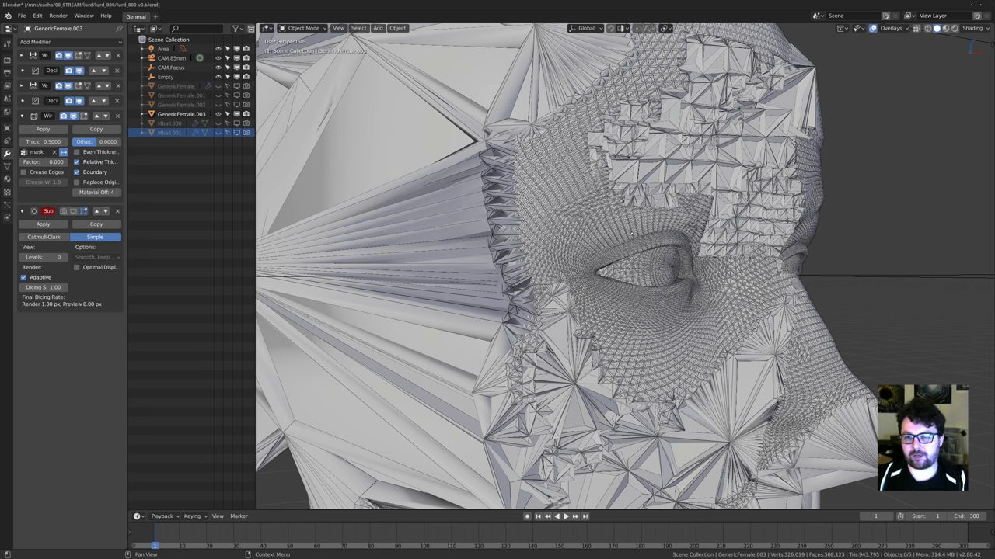
Assign the mask vertex group to the Wireframe modifier with the back and side of the head in view.
{"action": "middle_click_drag", "start_coordinate": [299, 194], "coordinate": [637, 248]}
{"action": "left_click", "coordinate": [39, 152]}
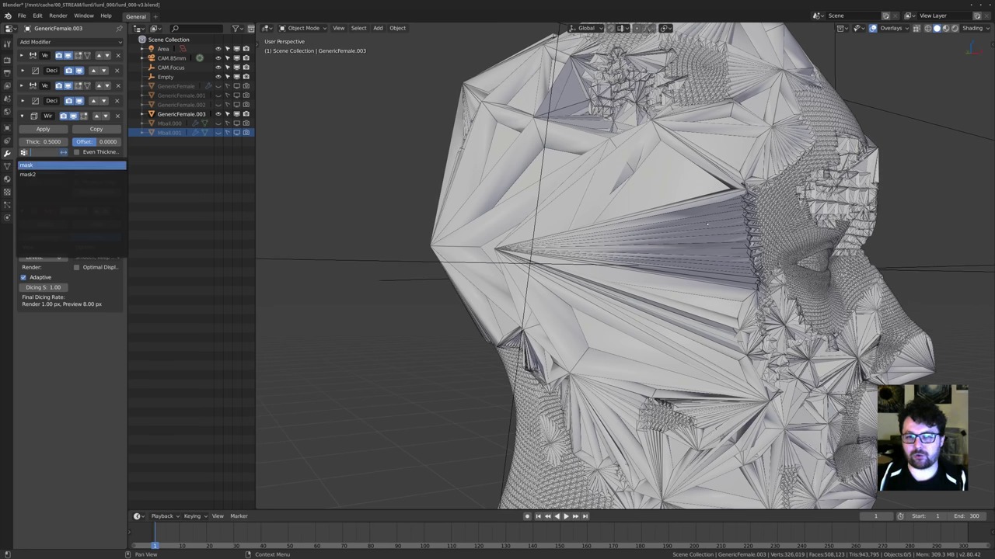
{"action": "key", "text": "Return"}
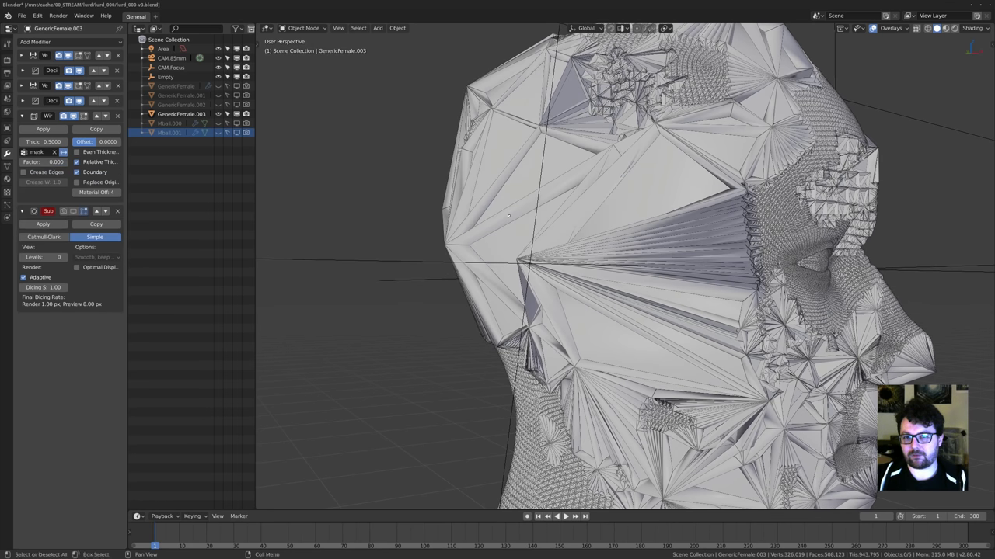
Preview the bust from the front and side in Rendered shading with the viewport overlays hidden.
{"action": "middle_click_drag", "start_coordinate": [438, 252], "coordinate": [520, 233]}
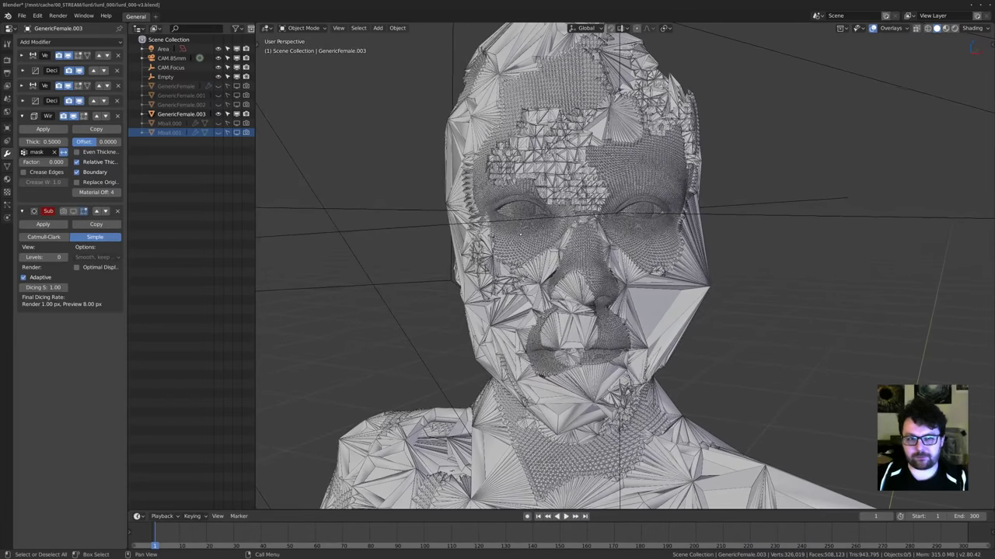
{"action": "key", "text": "z"}
{"action": "key", "text": "z"}
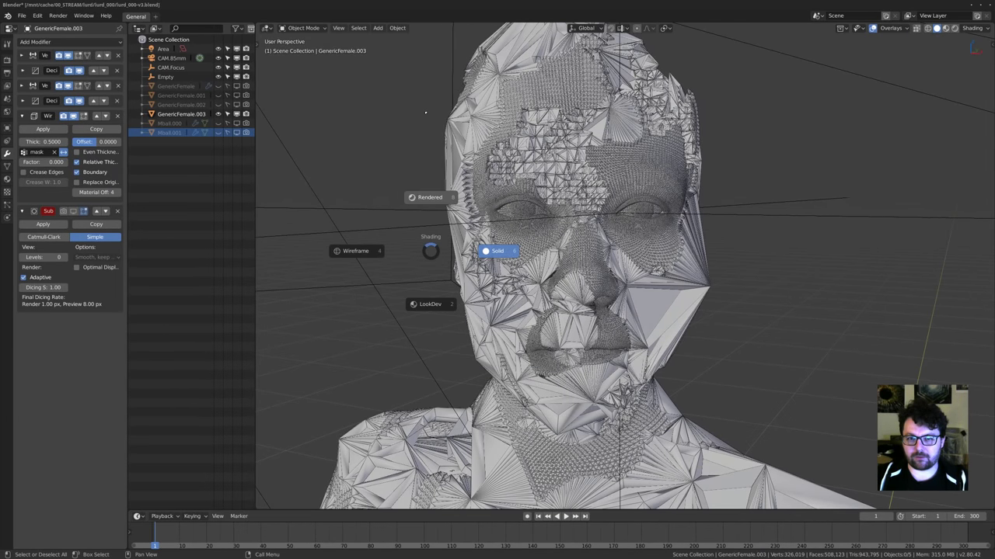
{"action": "left_click", "coordinate": [430, 197]}
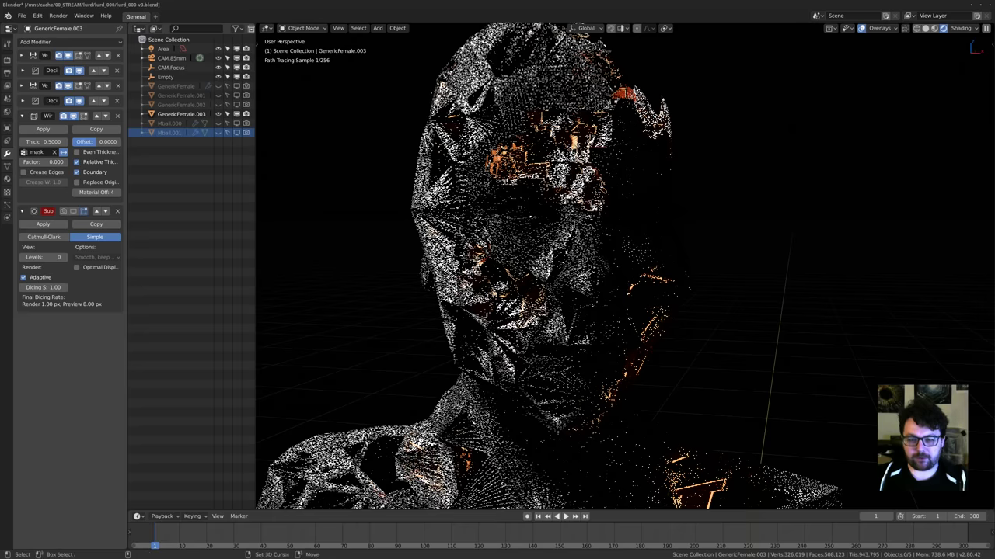
{"action": "key", "text": "shift+alt+z"}
{"action": "mouse_move", "coordinate": [467, 240]}
{"action": "middle_mouse_down"}
{"action": "mouse_move", "coordinate": [517, 241]}
{"action": "mouse_move", "coordinate": [582, 262]}
{"action": "middle_mouse_up"}
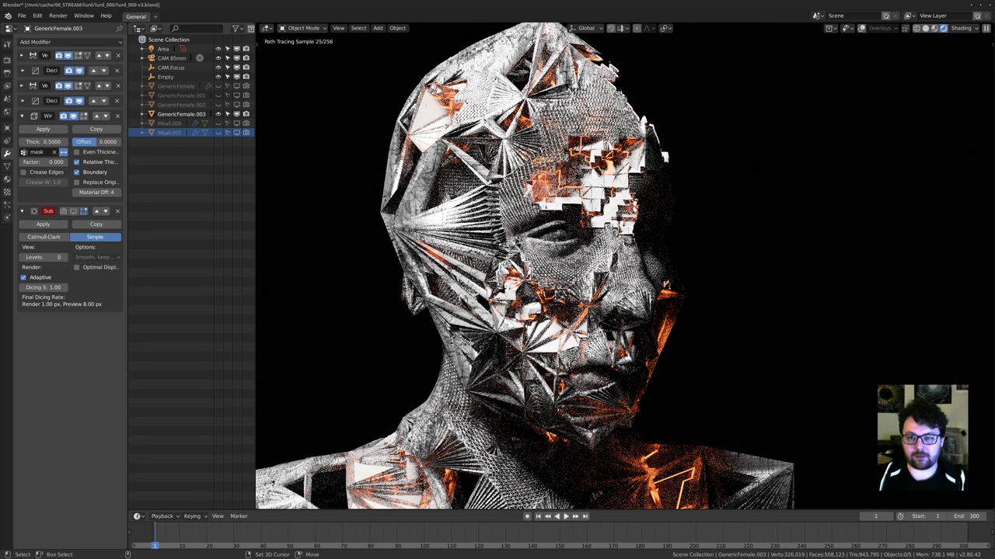
Switch the viewport to Wireframe shading, enlarge the timeline area and turn it into a Shader Editor.
{"action": "key", "text": "shift+z"}
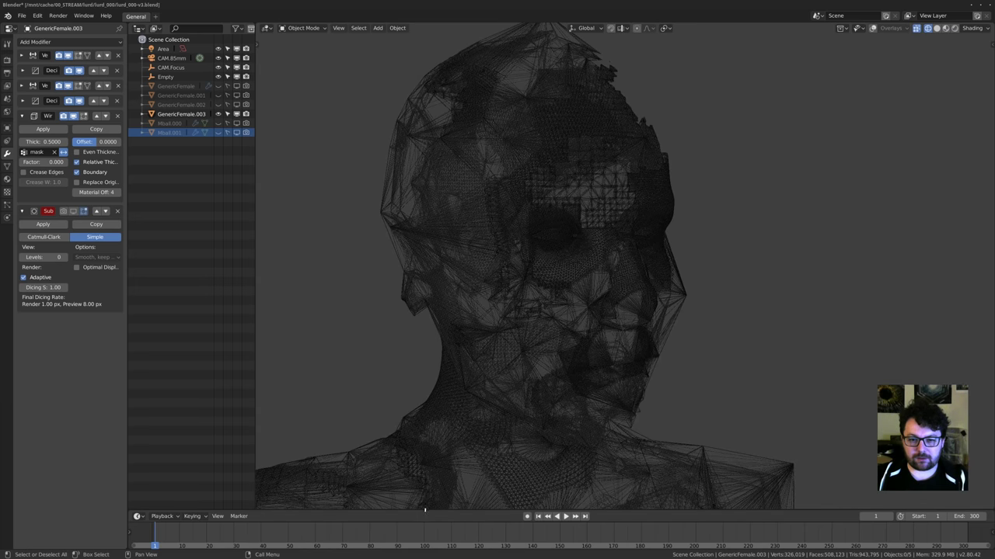
{"action": "left_click_drag", "start_coordinate": [424, 510], "coordinate": [467, 300]}
{"action": "key", "text": "ctrl+Tab"}
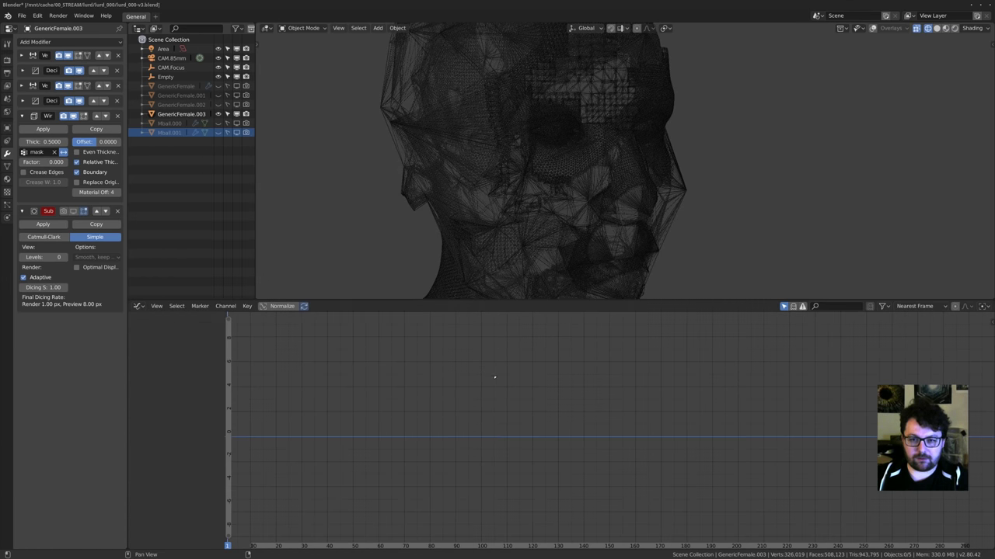
{"action": "key", "text": "shift+F3"}
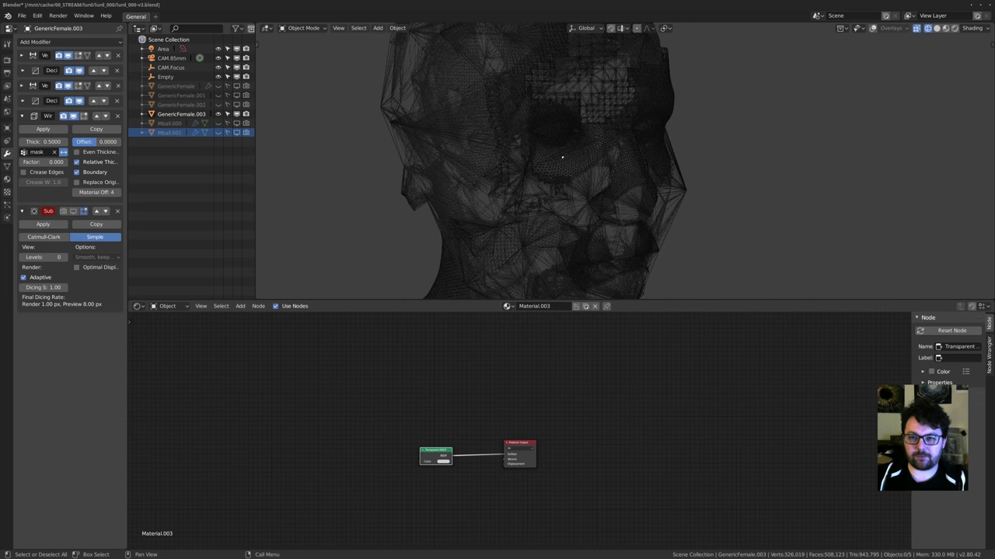
Select the bust and return the viewport to Rendered shading with the face framed.
{"action": "left_click", "coordinate": [617, 200]}
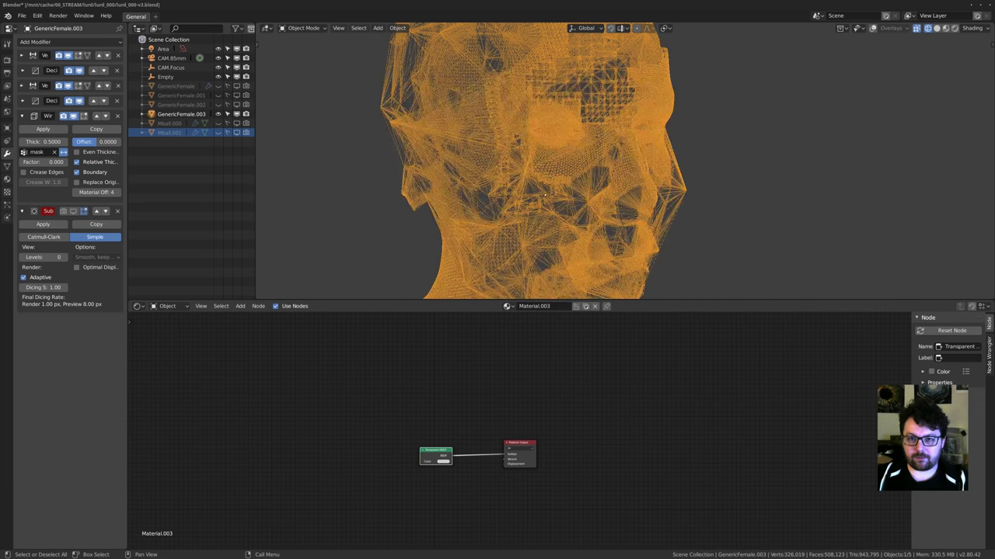
{"action": "key", "text": "shift+z"}
{"action": "key", "text": "z"}
{"action": "key", "text": "8"}
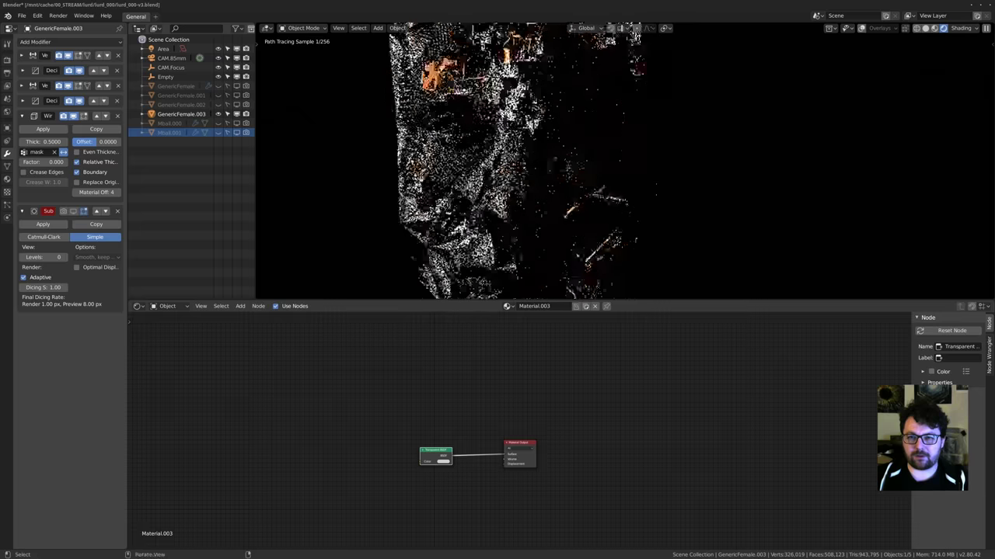
{"action": "mouse_move", "coordinate": [665, 190]}
{"action": "middle_mouse_down", "text": "shift"}
{"action": "mouse_move", "coordinate": [781, 237]}
{"action": "mouse_move", "coordinate": [567, 182]}
{"action": "middle_mouse_up", "text": "shift"}
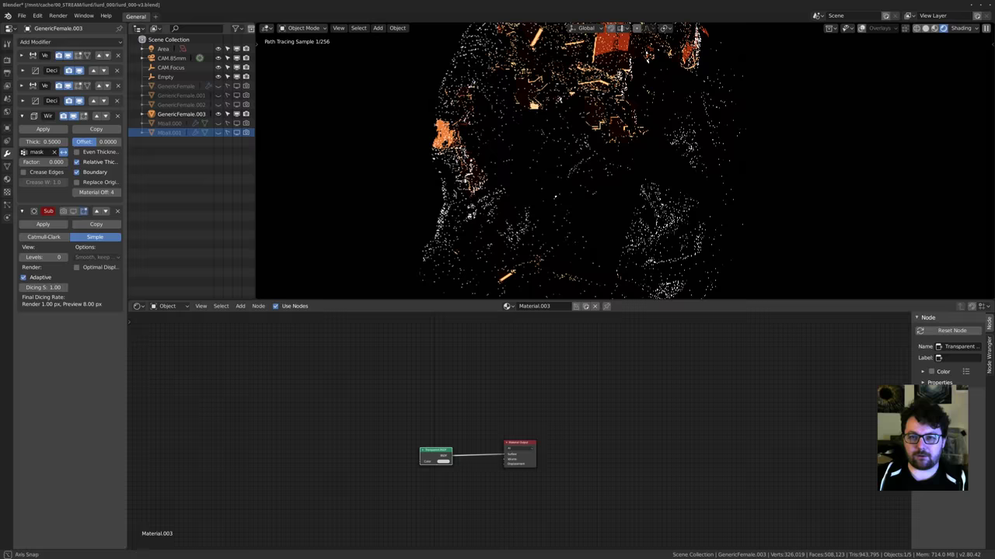
{"action": "middle_click_drag", "start_coordinate": [579, 210], "coordinate": [554, 192], "text": "shift"}
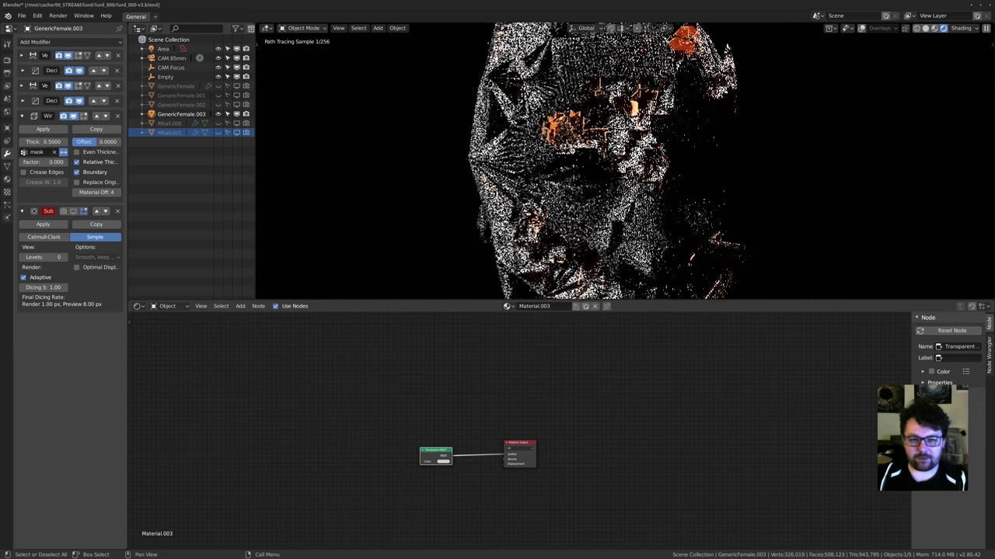
Frame the Material.003 nodes, select GenericFemale.003 in the scene collection and bring up its material slots.
{"action": "middle_click_drag", "start_coordinate": [552, 378], "coordinate": [523, 321]}
{"action": "scroll", "coordinate": [428, 366], "scroll_direction": "up", "scroll_amount": 3}
{"action": "middle_click_drag", "start_coordinate": [429, 366], "coordinate": [492, 410]}
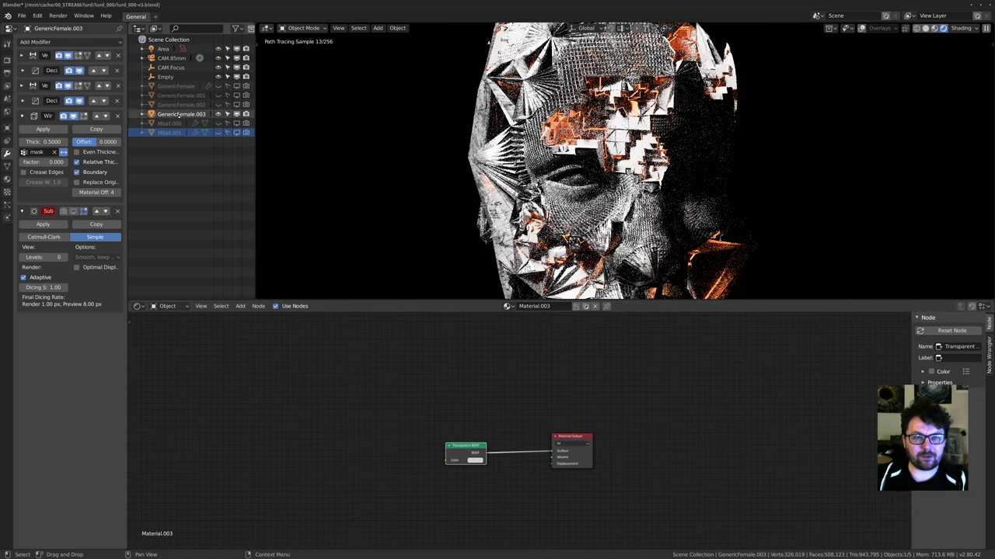
{"action": "left_click", "coordinate": [175, 114]}
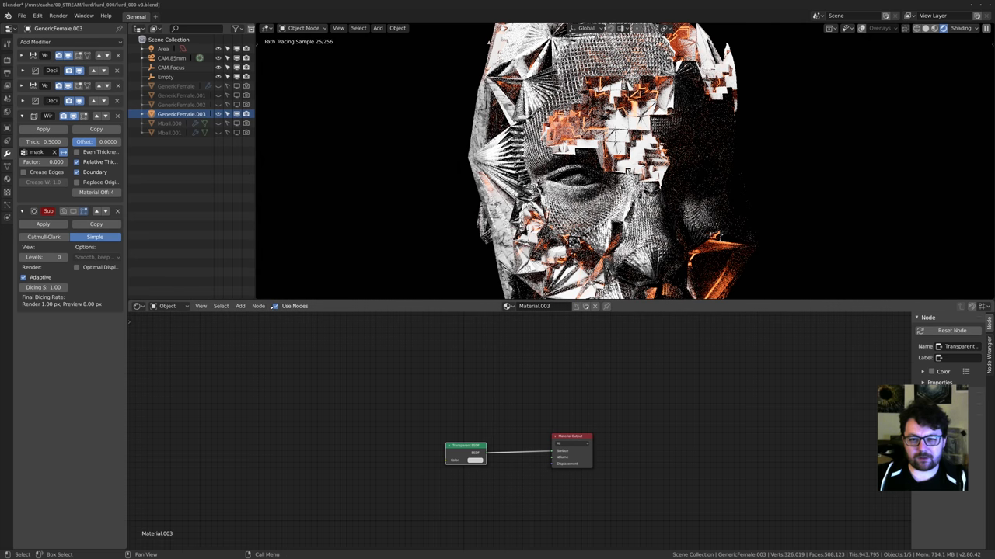
{"action": "left_click", "coordinate": [7, 179]}
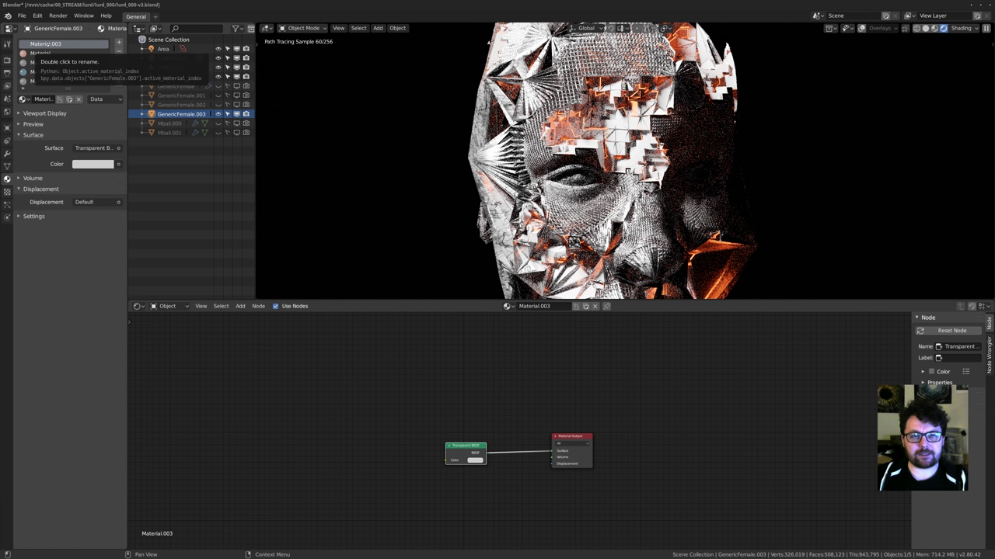
Switch to Solid shading, enter Edit Mode with nothing selected and view the blocky patches on the head.
{"action": "key", "text": "z"}
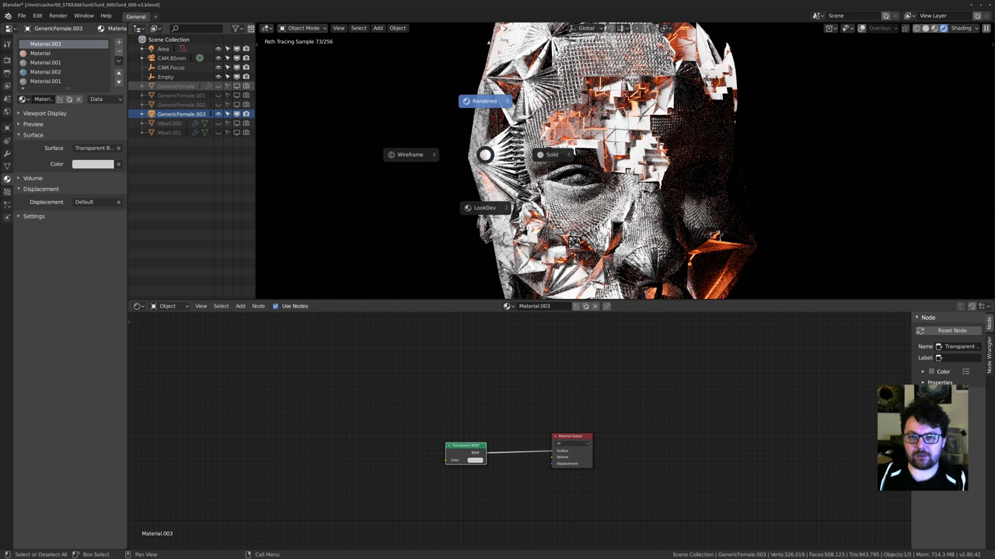
{"action": "left_click", "coordinate": [551, 155]}
{"action": "key", "text": "Tab"}
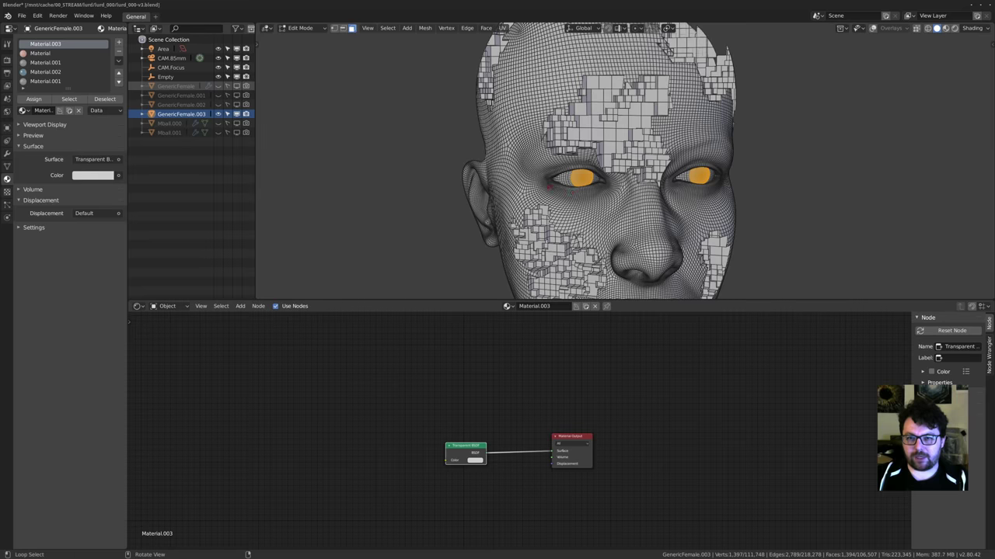
{"action": "middle_click_drag", "start_coordinate": [497, 159], "coordinate": [542, 162]}
{"action": "key", "text": "alt+a"}
{"action": "middle_click_drag", "start_coordinate": [401, 149], "coordinate": [424, 141]}
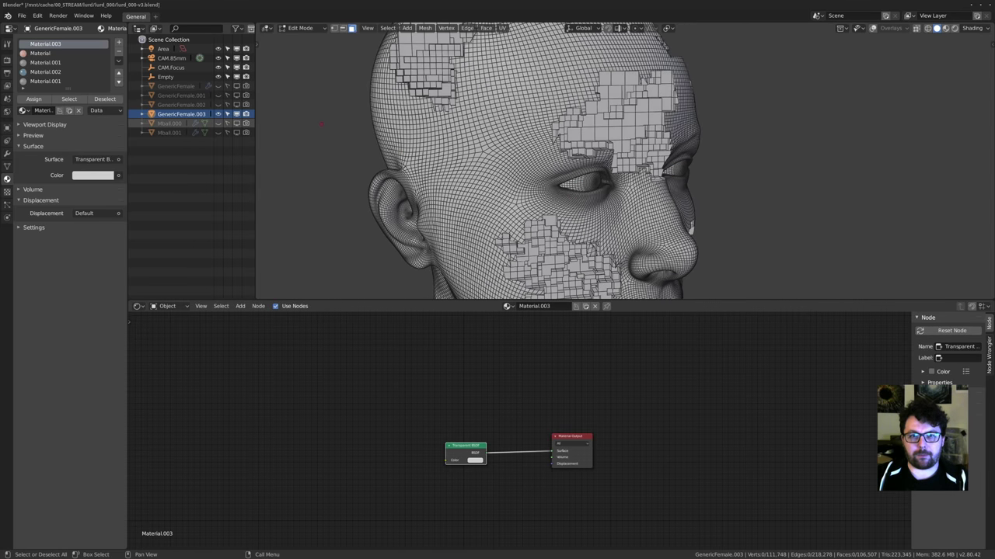
{"action": "middle_click_drag", "start_coordinate": [483, 97], "coordinate": [496, 167], "text": "shift"}
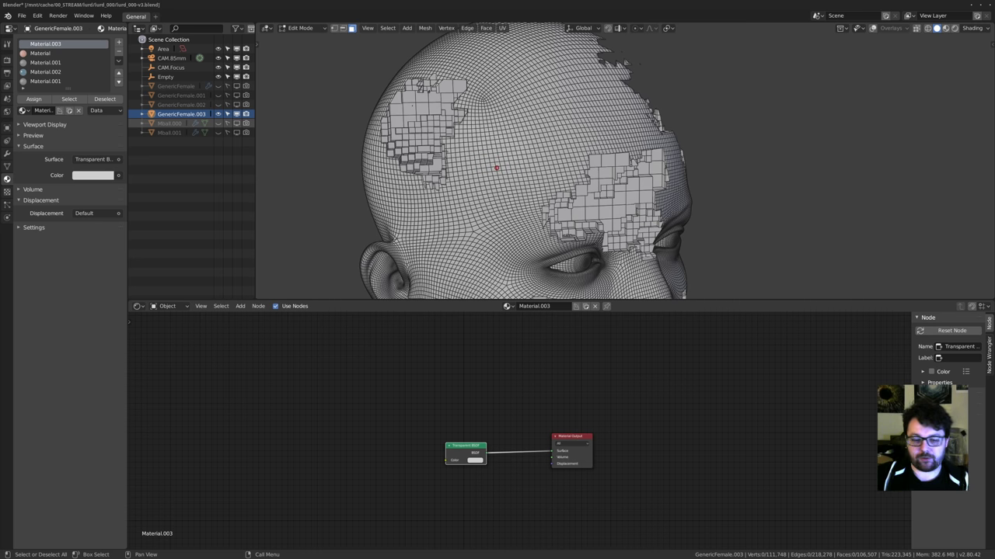
{"action": "middle_click_drag", "start_coordinate": [522, 152], "coordinate": [498, 179], "text": "shift"}
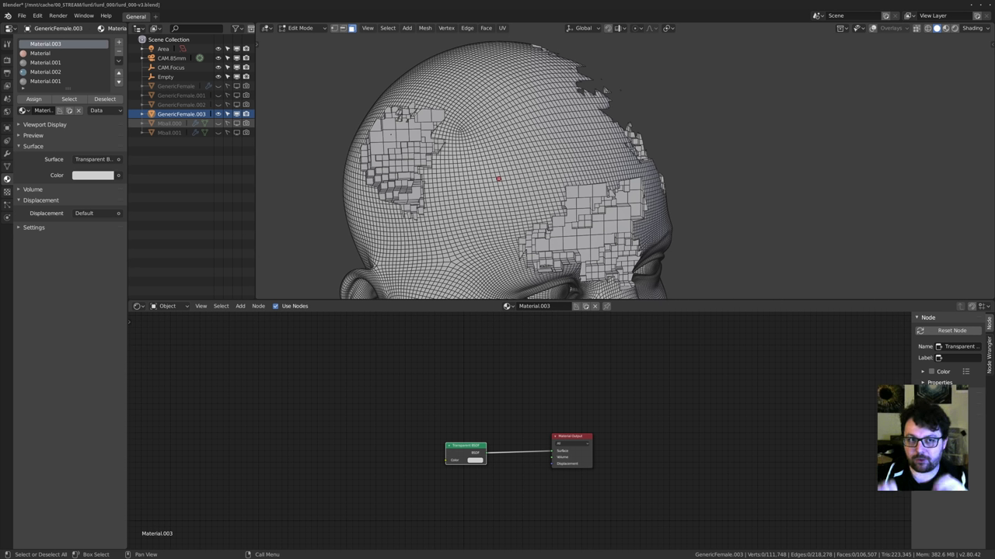
{"action": "middle_click_drag", "start_coordinate": [498, 179], "coordinate": [561, 199]}
{"action": "scroll", "coordinate": [522, 166], "scroll_direction": "down", "scroll_amount": 3}
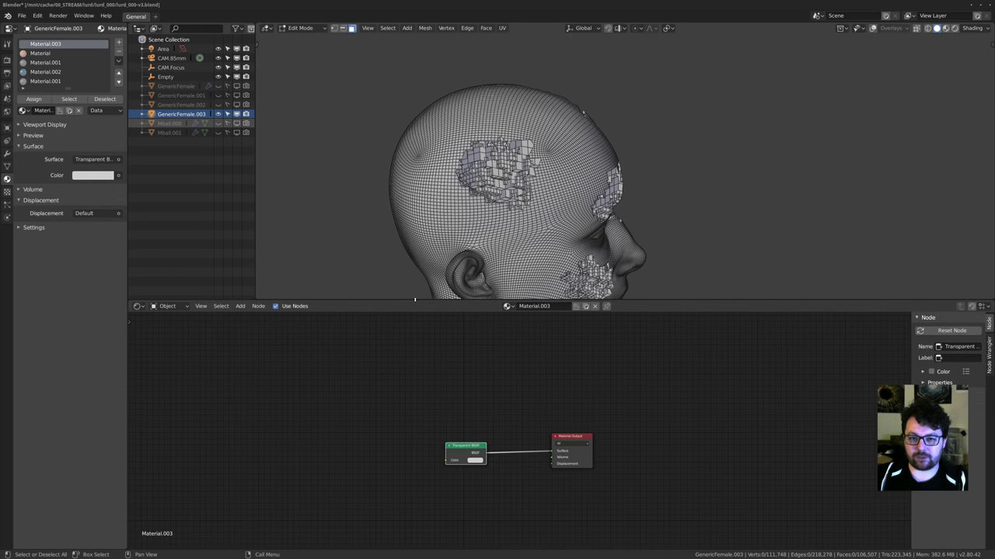
Enlarge the 3D viewport and select the faces assigned to Material.003, viewing them around the head.
{"action": "left_click_drag", "start_coordinate": [416, 300], "coordinate": [428, 449]}
{"action": "middle_click_drag", "start_coordinate": [509, 264], "coordinate": [546, 216], "text": "shift"}
{"action": "scroll", "coordinate": [546, 216], "scroll_direction": "up", "scroll_amount": 3}
{"action": "middle_click_drag", "start_coordinate": [545, 216], "coordinate": [539, 274], "text": "shift"}
{"action": "middle_click_drag", "start_coordinate": [605, 136], "coordinate": [818, 121]}
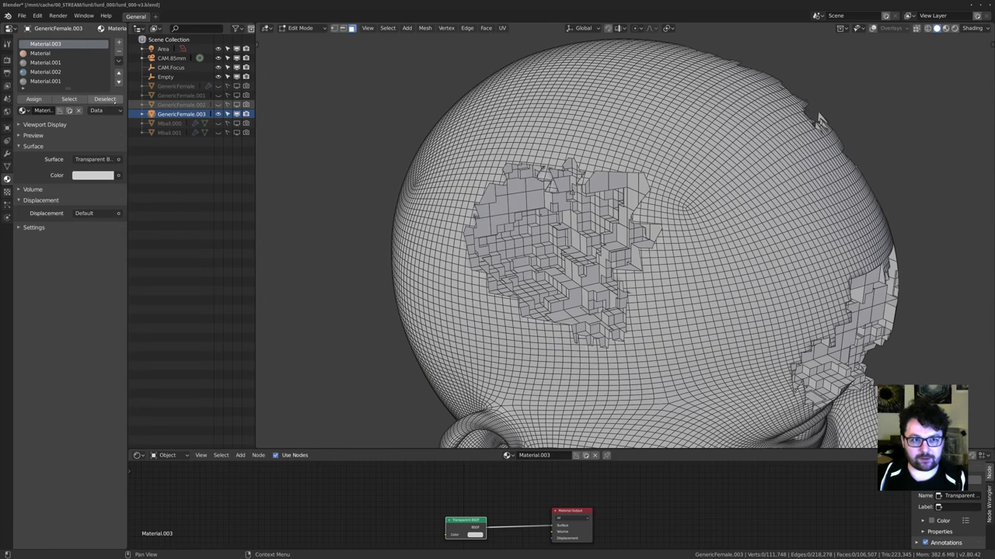
{"action": "left_click", "coordinate": [69, 101]}
{"action": "scroll", "coordinate": [513, 171], "scroll_direction": "down", "scroll_amount": 4}
{"action": "middle_click_drag", "start_coordinate": [602, 253], "coordinate": [549, 302]}
{"action": "middle_click_drag", "start_coordinate": [547, 200], "coordinate": [518, 216]}
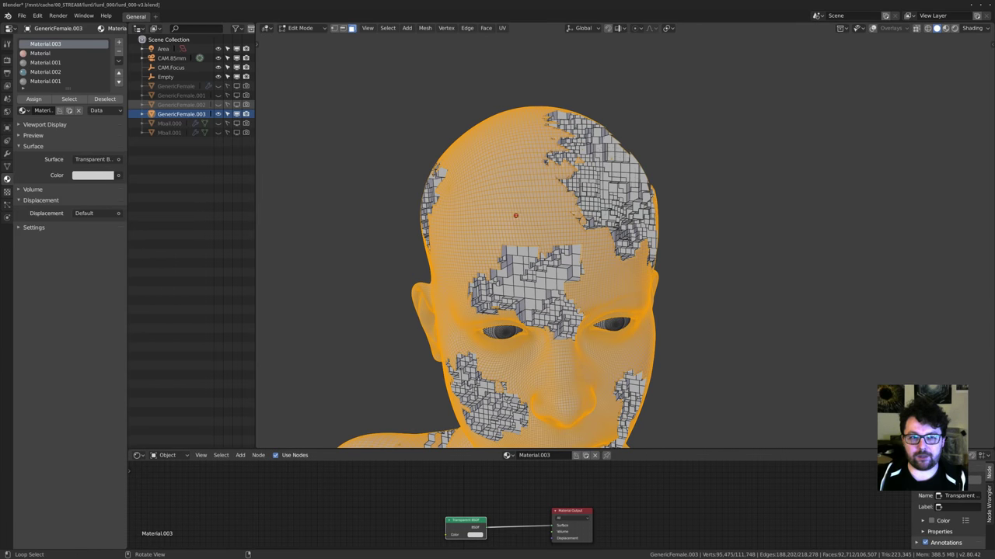
Replace the selection with the faces assigned to the slot named Material and view them on the head.
{"action": "key", "text": "alt+a"}
{"action": "left_click", "coordinate": [40, 53]}
{"action": "left_click", "coordinate": [70, 99]}
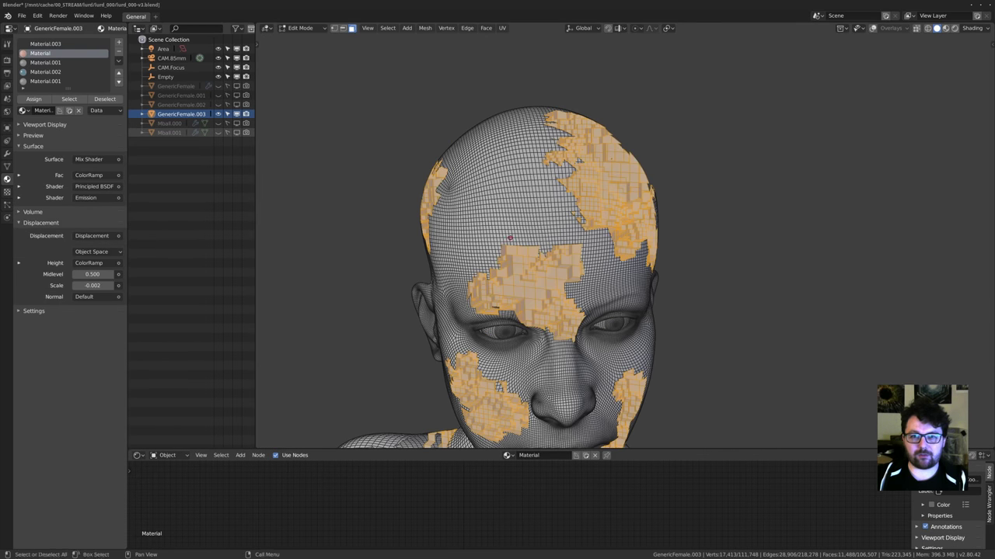
{"action": "mouse_move", "coordinate": [509, 238]}
{"action": "middle_mouse_down"}
{"action": "mouse_move", "coordinate": [535, 240]}
{"action": "mouse_move", "coordinate": [498, 241]}
{"action": "middle_mouse_up"}
{"action": "scroll", "coordinate": [510, 245], "scroll_direction": "up", "scroll_amount": 2}
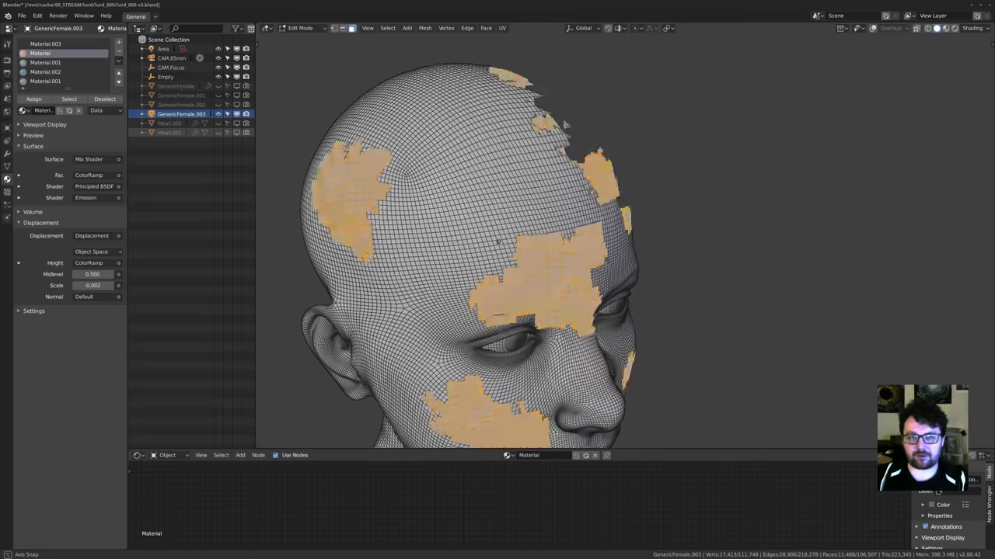
Replace the selection with the faces assigned to the first Material.001 slot and check them up close.
{"action": "key", "text": "alt+a"}
{"action": "left_click", "coordinate": [47, 63]}
{"action": "left_click", "coordinate": [71, 98]}
{"action": "mouse_move", "coordinate": [498, 257]}
{"action": "middle_mouse_down"}
{"action": "mouse_move", "coordinate": [435, 206]}
{"action": "mouse_move", "coordinate": [514, 220]}
{"action": "mouse_move", "coordinate": [529, 237]}
{"action": "mouse_move", "coordinate": [501, 239]}
{"action": "middle_mouse_up"}
{"action": "scroll", "coordinate": [458, 217], "scroll_direction": "up", "scroll_amount": 4}
Clear the selection and select the faces assigned to Material.002, viewing the face from the front.
{"action": "key", "text": "alt+a"}
{"action": "left_click", "coordinate": [61, 73]}
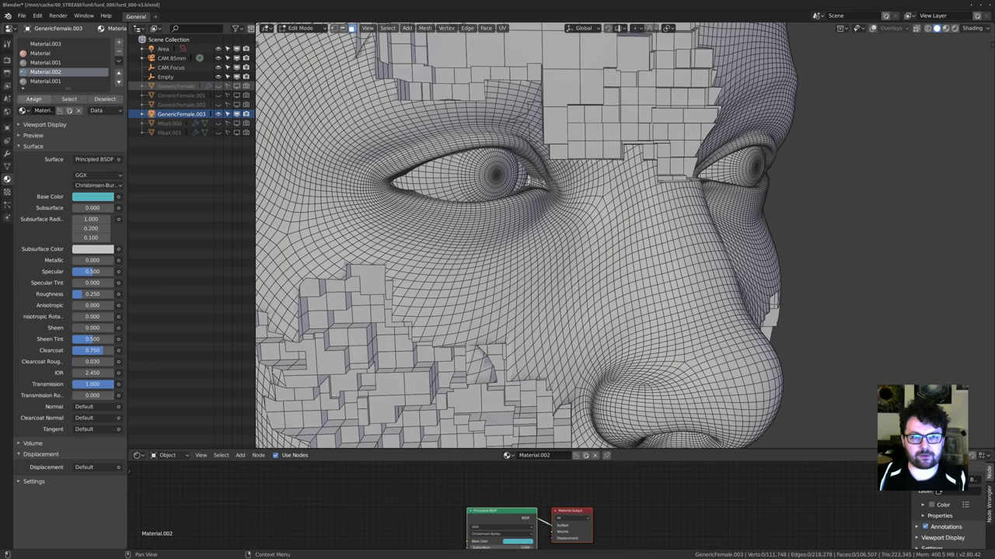
{"action": "left_click", "coordinate": [70, 100]}
{"action": "scroll", "coordinate": [579, 204], "scroll_direction": "down", "scroll_amount": 4}
{"action": "middle_click_drag", "start_coordinate": [579, 203], "coordinate": [525, 201]}
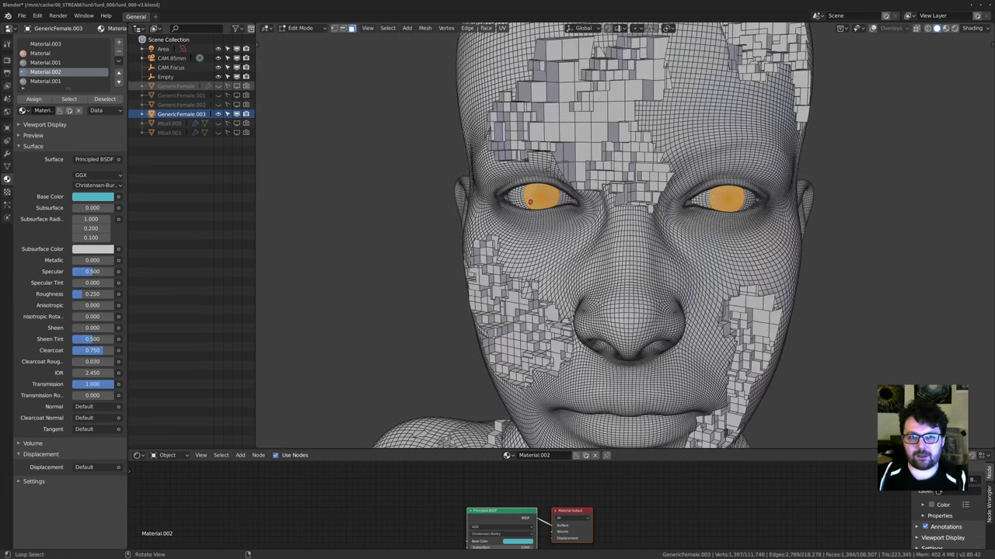
Deselect the Material.002 faces and try to select the faces assigned to the second Material.001 slot, checking the whole bust.
{"action": "left_click", "coordinate": [105, 99]}
{"action": "left_click", "coordinate": [45, 81]}
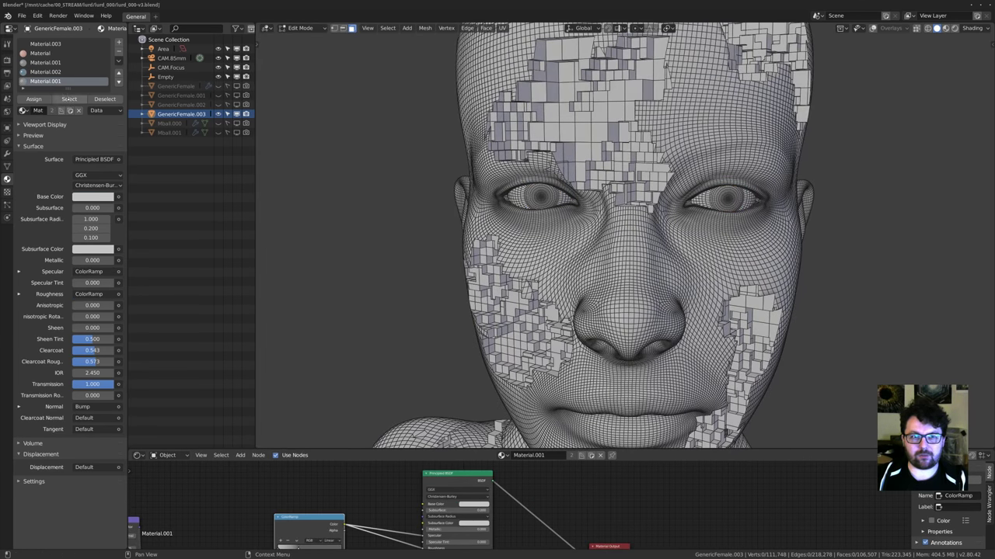
{"action": "left_click", "coordinate": [68, 99]}
{"action": "scroll", "coordinate": [559, 233], "scroll_direction": "down", "scroll_amount": 4}
{"action": "middle_click_drag", "start_coordinate": [559, 233], "coordinate": [614, 234]}
{"action": "middle_click_drag", "start_coordinate": [614, 233], "coordinate": [592, 241], "text": "shift"}
{"action": "scroll", "coordinate": [606, 155], "scroll_direction": "down", "scroll_amount": 4}
{"action": "scroll", "coordinate": [617, 213], "scroll_direction": "up", "scroll_amount": 3}
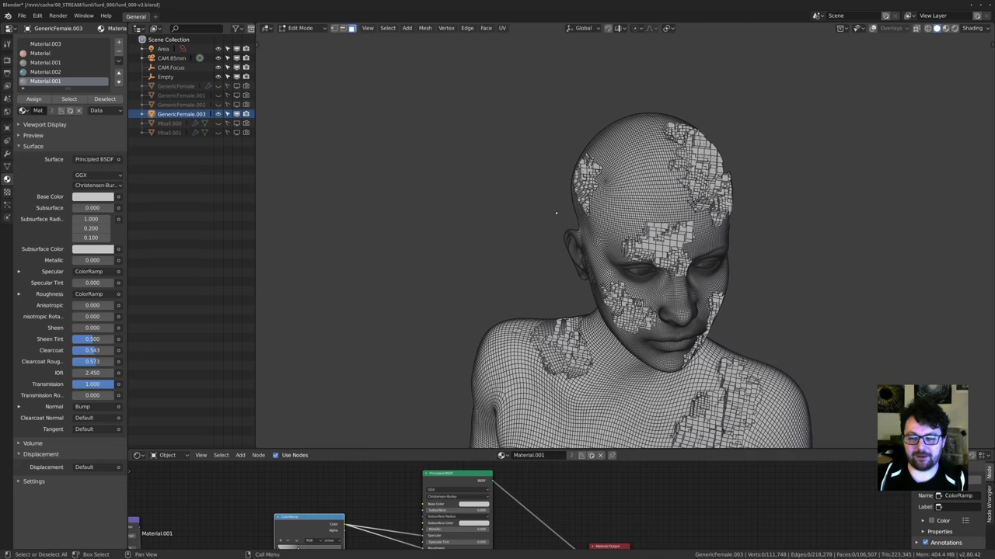
Return to Object Mode, enlarge the Shader Editor and show the Material.003 slot's nodes.
{"action": "key", "text": "Tab"}
{"action": "middle_click_drag", "start_coordinate": [573, 223], "coordinate": [545, 197]}
{"action": "scroll", "coordinate": [550, 207], "scroll_direction": "up", "scroll_amount": 2}
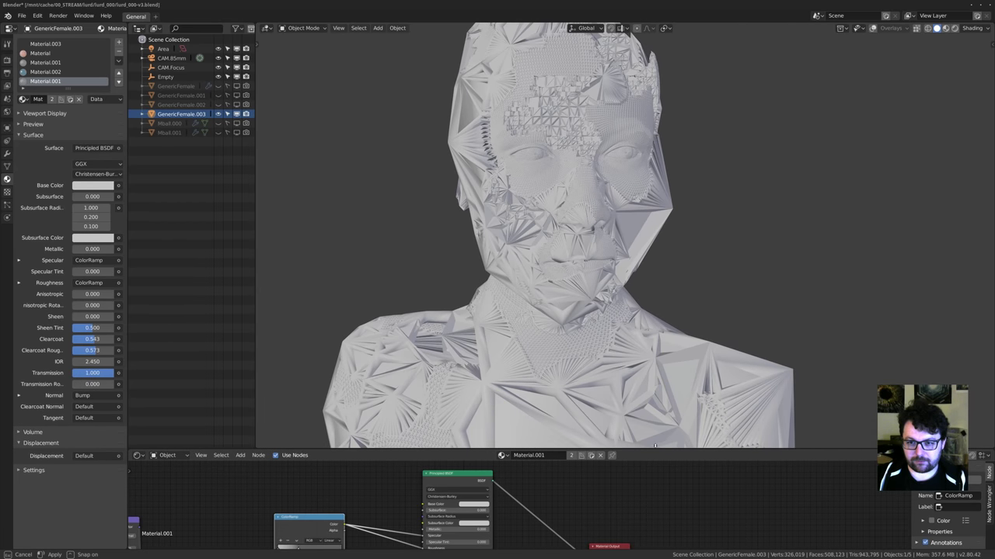
{"action": "left_click_drag", "start_coordinate": [657, 452], "coordinate": [658, 360]}
{"action": "scroll", "coordinate": [589, 195], "scroll_direction": "down", "scroll_amount": 2}
{"action": "left_click", "coordinate": [45, 43]}
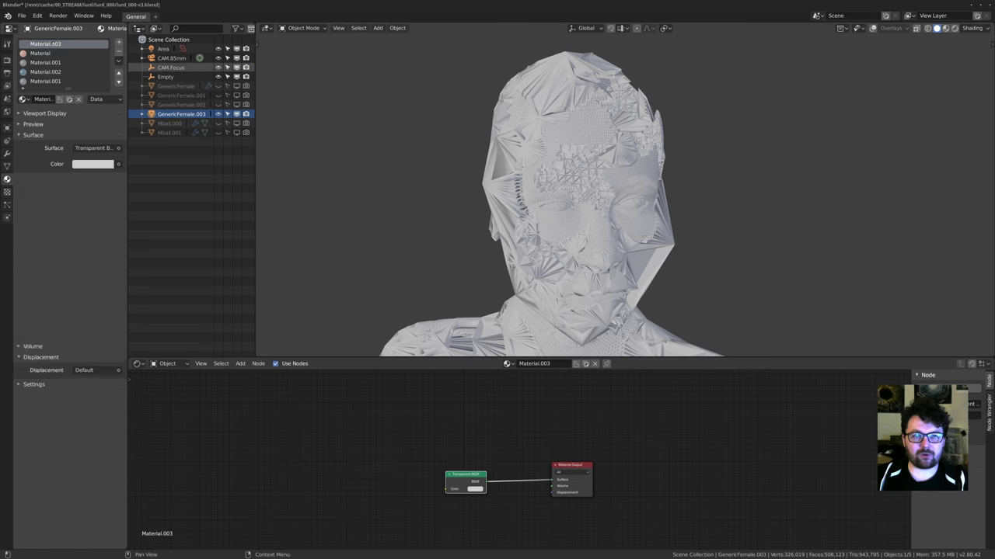
Select the second Material.001 slot of the bust and fit its whole node tree in the Shader Editor.
{"action": "middle_click_drag", "start_coordinate": [521, 217], "coordinate": [543, 220]}
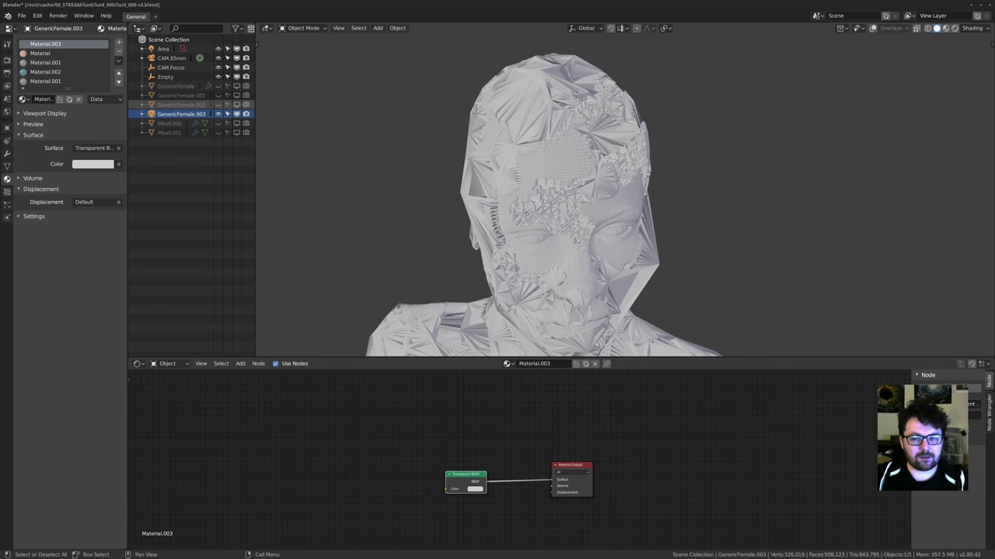
{"action": "left_click", "coordinate": [36, 81]}
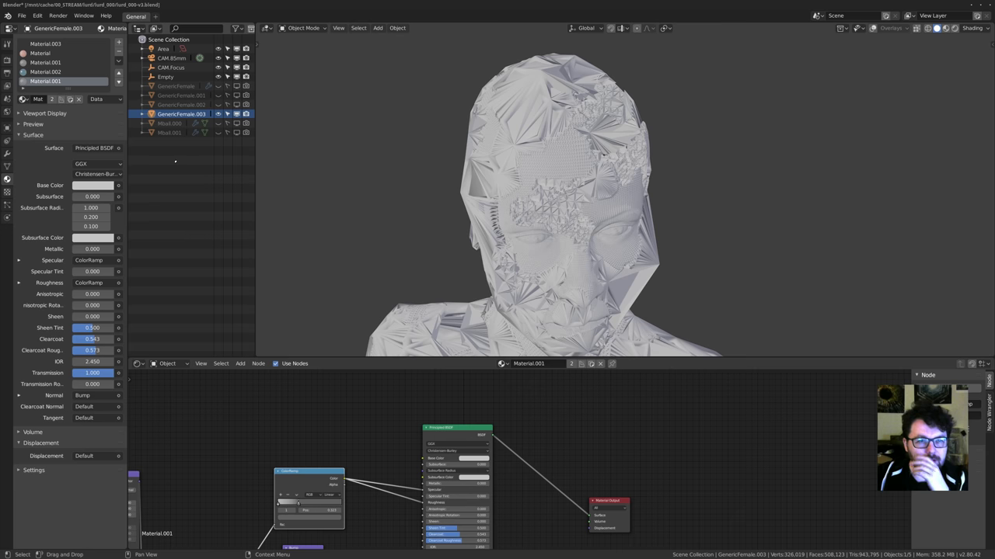
{"action": "middle_click_drag", "start_coordinate": [472, 230], "coordinate": [481, 178]}
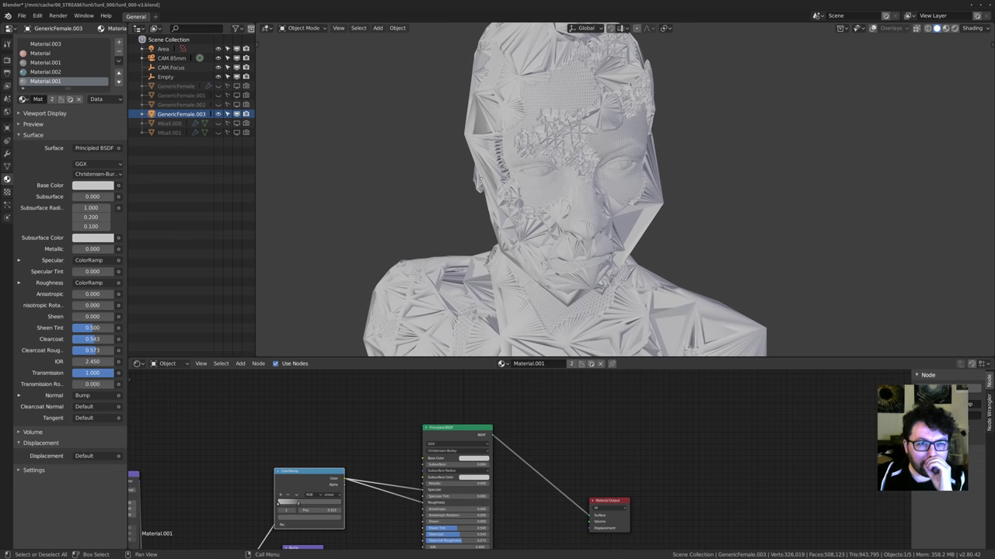
{"action": "key", "text": "Home"}
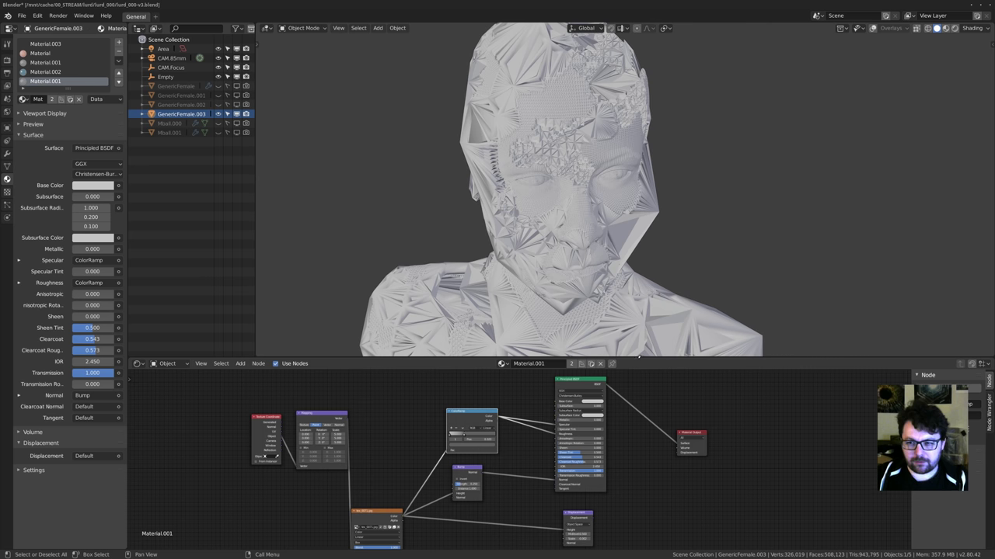
Enlarge the Shader Editor and switch the 3D viewport showing the bust to Rendered shading.
{"action": "left_click_drag", "start_coordinate": [637, 358], "coordinate": [637, 320]}
{"action": "middle_click_drag", "start_coordinate": [622, 225], "coordinate": [587, 240]}
{"action": "key", "text": "z"}
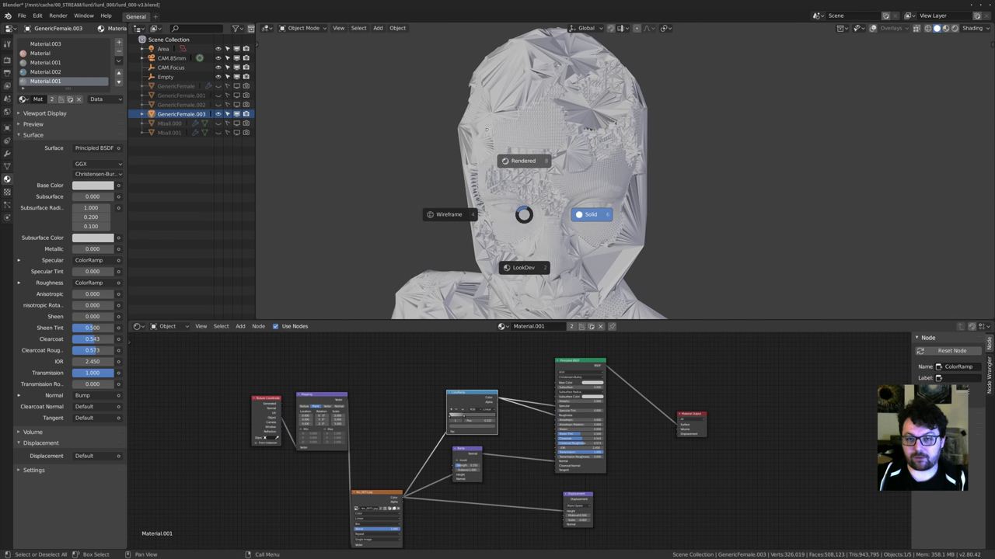
{"action": "left_click", "coordinate": [524, 162]}
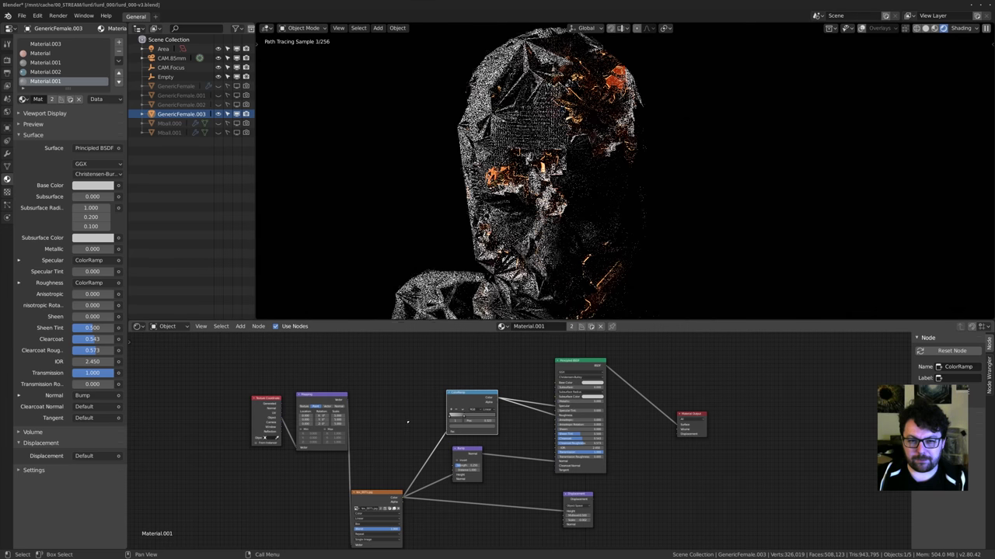
Line up Material.001's Texture Coordinate, Mapping and Image Texture nodes in one row ahead of the ColorRamp and Bump nodes.
{"action": "scroll", "coordinate": [412, 424], "scroll_direction": "up", "scroll_amount": 3}
{"action": "middle_click_drag", "start_coordinate": [329, 457], "coordinate": [359, 440]}
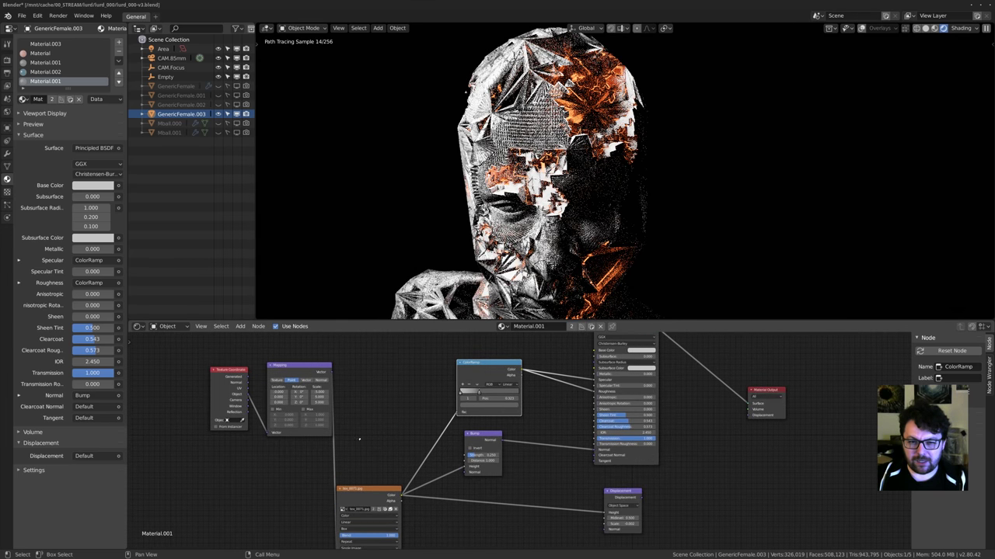
{"action": "middle_click_drag", "start_coordinate": [421, 417], "coordinate": [523, 422]}
{"action": "scroll", "coordinate": [418, 445], "scroll_direction": "up", "scroll_amount": 3}
{"action": "left_click_drag", "start_coordinate": [350, 363], "coordinate": [333, 486]}
{"action": "middle_click_drag", "start_coordinate": [334, 485], "coordinate": [355, 456]}
{"action": "left_click_drag", "start_coordinate": [280, 349], "coordinate": [256, 465]}
{"action": "middle_click_drag", "start_coordinate": [570, 446], "coordinate": [447, 457]}
{"action": "scroll", "coordinate": [513, 443], "scroll_direction": "down", "scroll_amount": 2}
{"action": "left_click_drag", "start_coordinate": [329, 529], "coordinate": [329, 496]}
{"action": "middle_click_drag", "start_coordinate": [329, 496], "coordinate": [309, 537]}
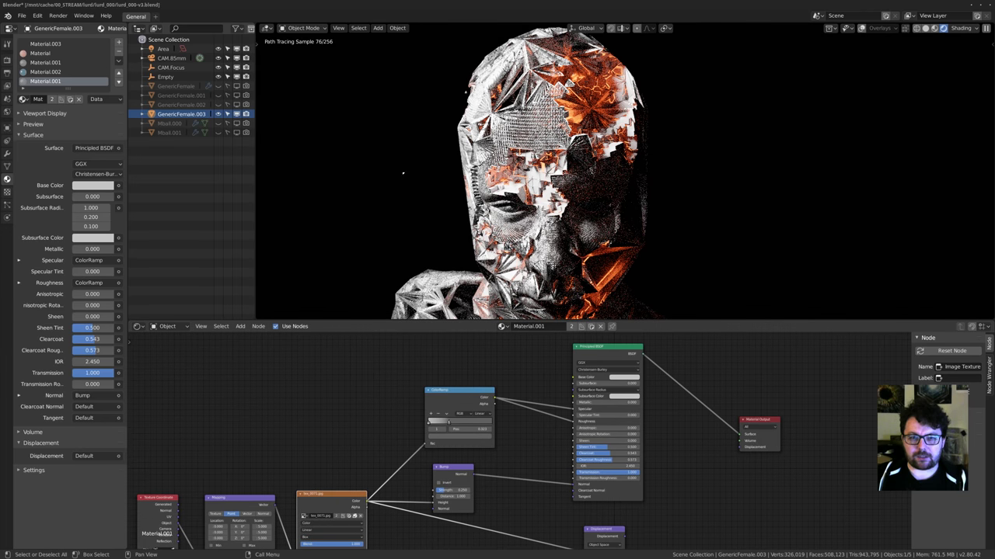
Turn the Shader Editor area into an Image Editor and view the tex_0071.jpg texture up close.
{"action": "key", "text": "shift+F10"}
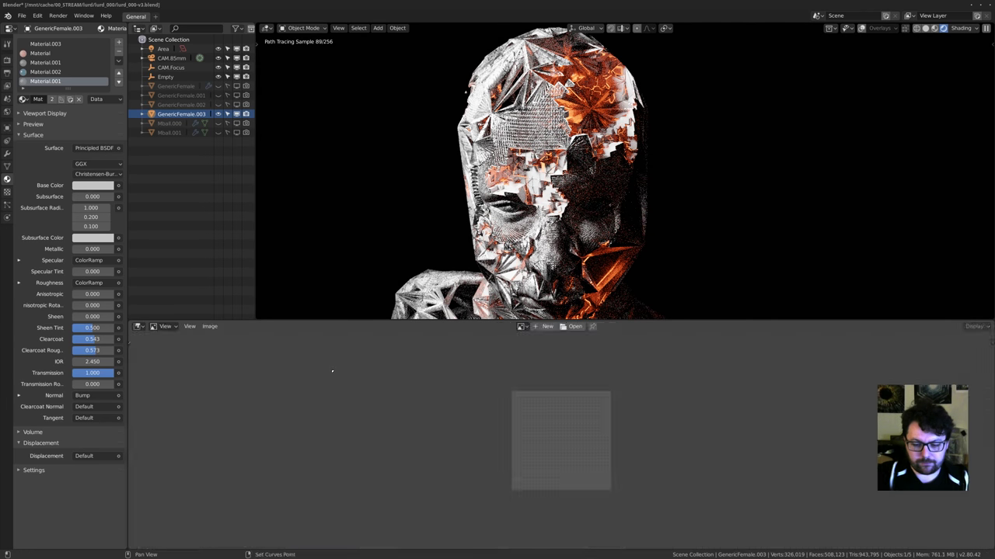
{"action": "left_click", "coordinate": [521, 326]}
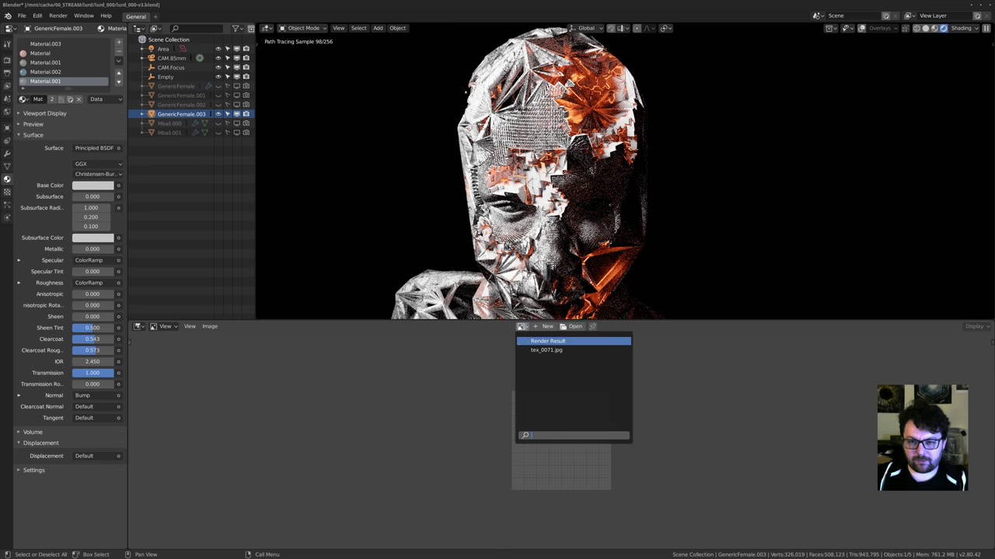
{"action": "left_click", "coordinate": [544, 350]}
{"action": "scroll", "coordinate": [544, 435], "scroll_direction": "up", "scroll_amount": 2}
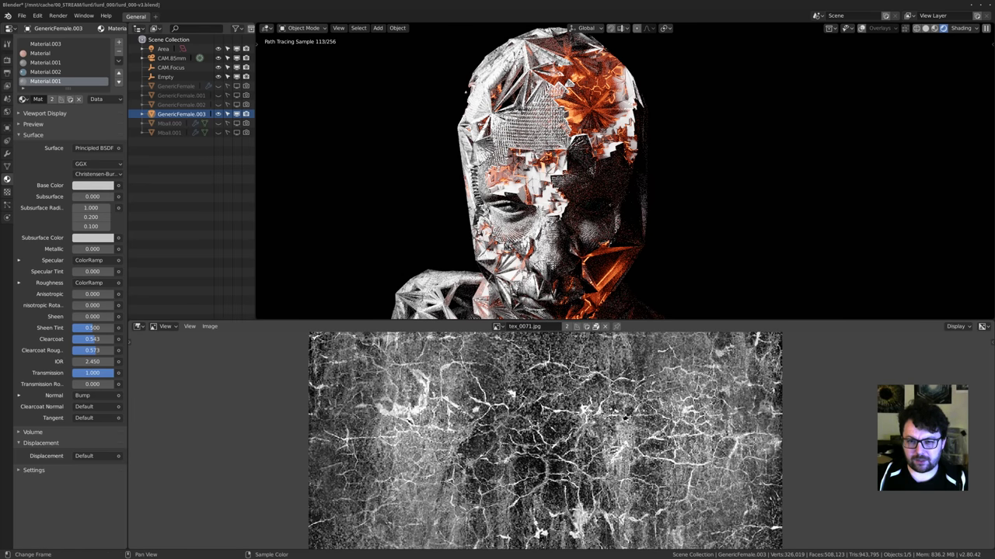
Switch to the file manager, browse to projects/000-textures/patterns and open tex_0001.jpg in the image viewer.
{"action": "key", "text": "super+e"}
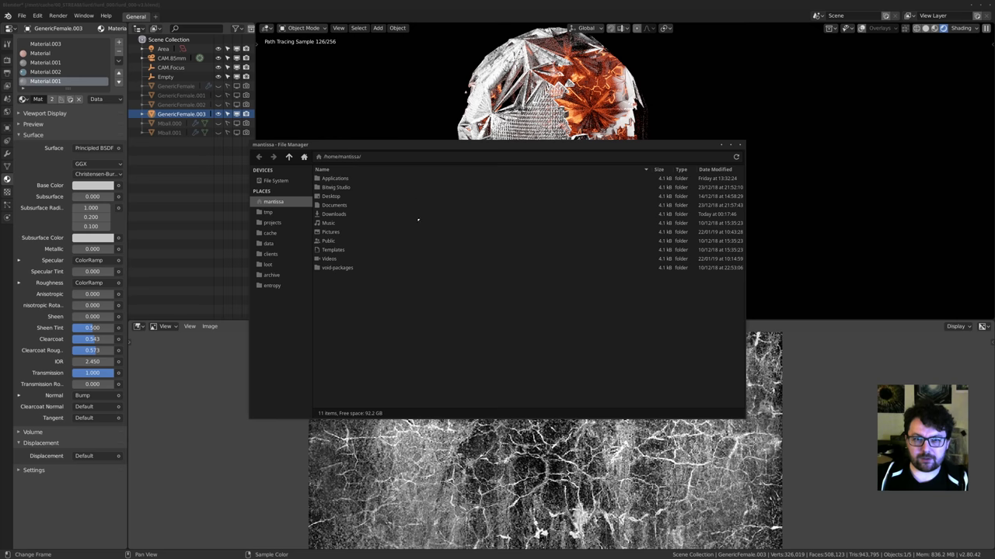
{"action": "left_click", "coordinate": [271, 223]}
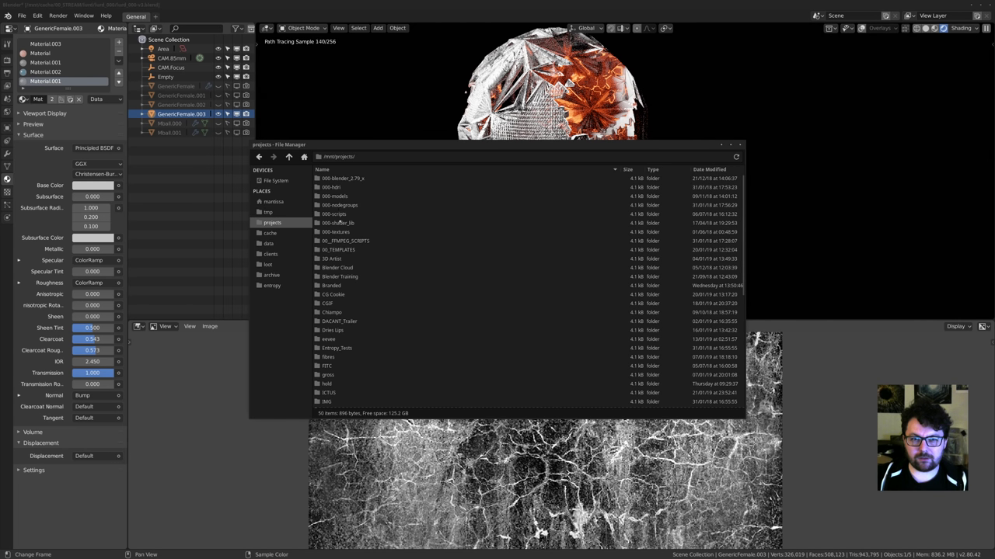
{"action": "double_click", "coordinate": [337, 233]}
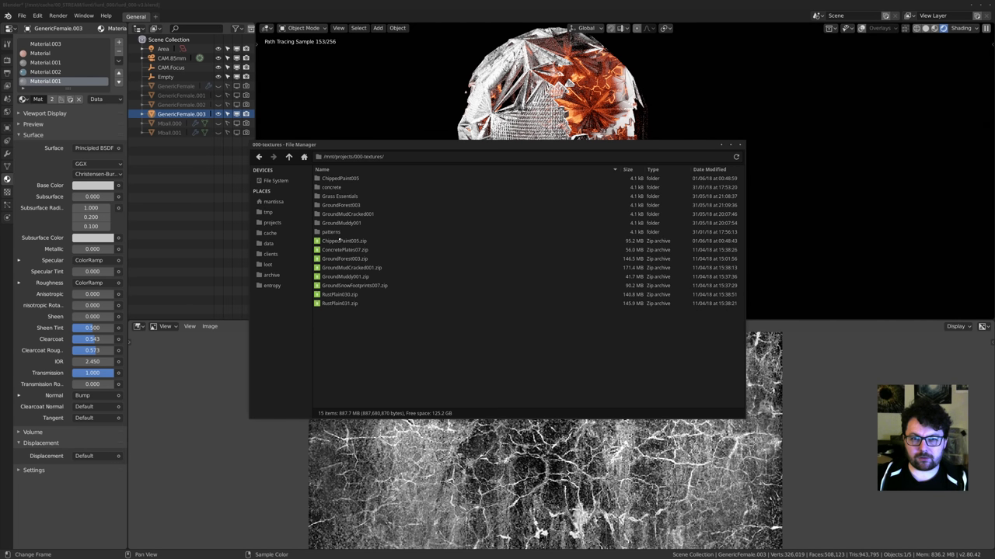
{"action": "double_click", "coordinate": [333, 231]}
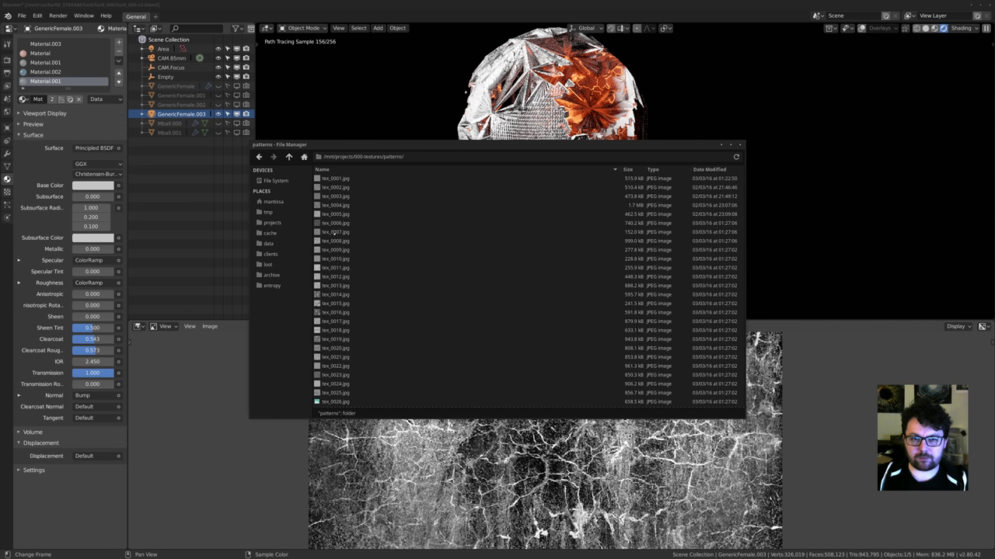
{"action": "double_click", "coordinate": [336, 179]}
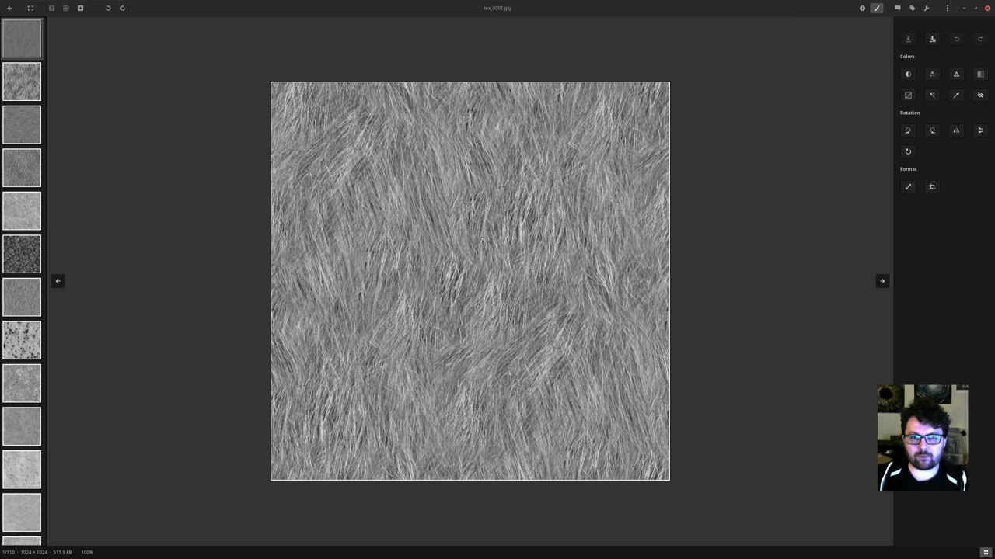
Leaf through the grayscale pattern textures up to tex_0017.jpg.
{"action": "scroll", "coordinate": [483, 239], "scroll_direction": "down", "scroll_amount": 9}
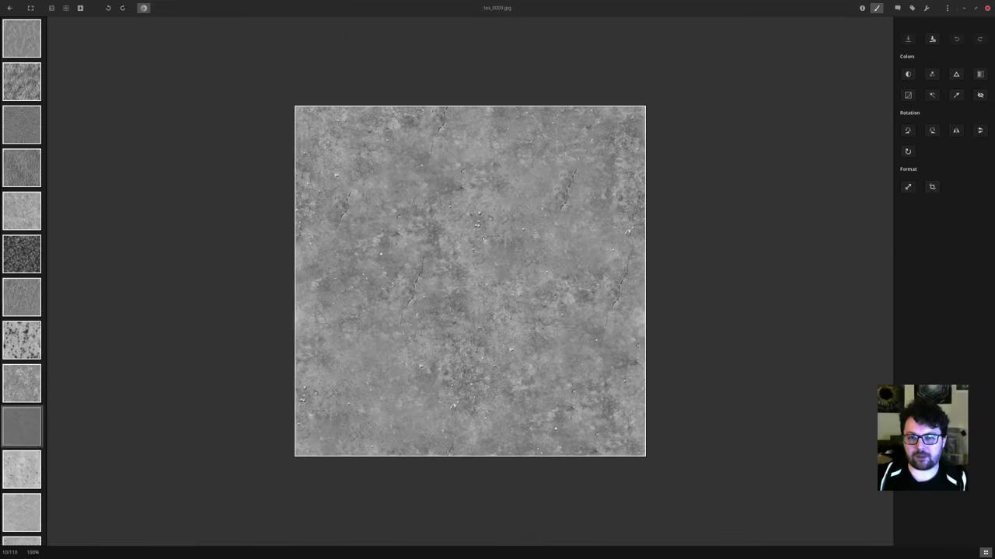
{"action": "scroll", "coordinate": [482, 239], "scroll_direction": "down", "scroll_amount": 5}
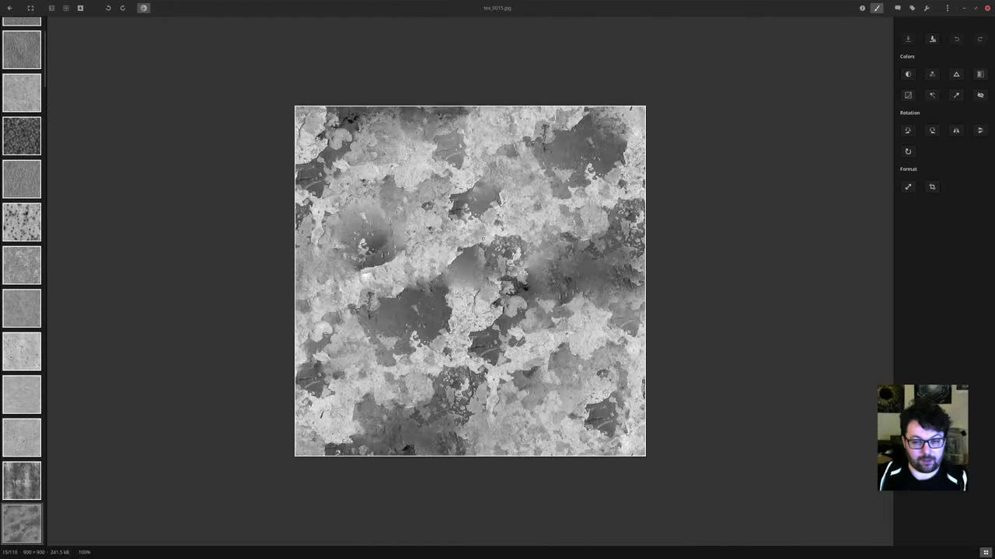
{"action": "scroll", "coordinate": [483, 240], "scroll_direction": "down", "scroll_amount": 2}
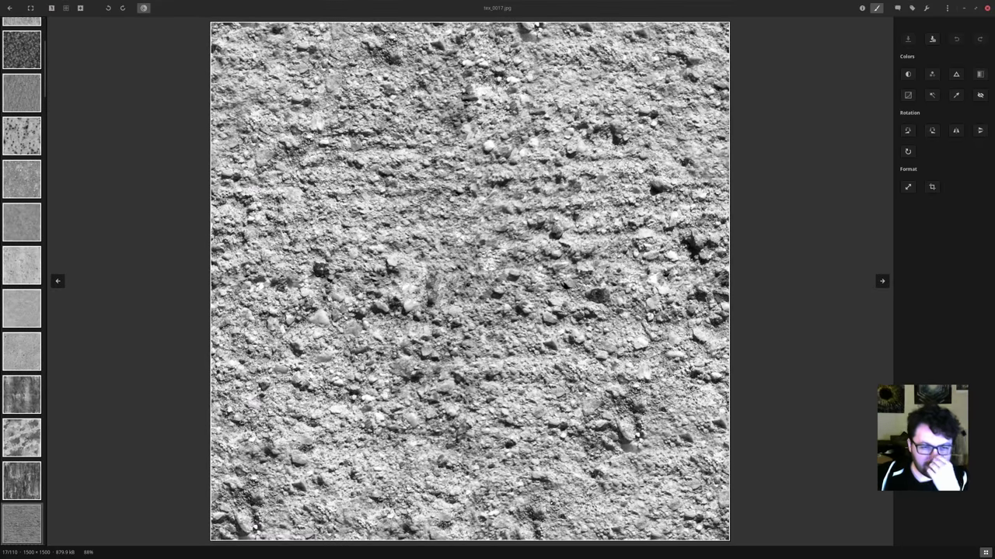
Launch a new Firefox window.
{"action": "right_click", "coordinate": [497, 546]}
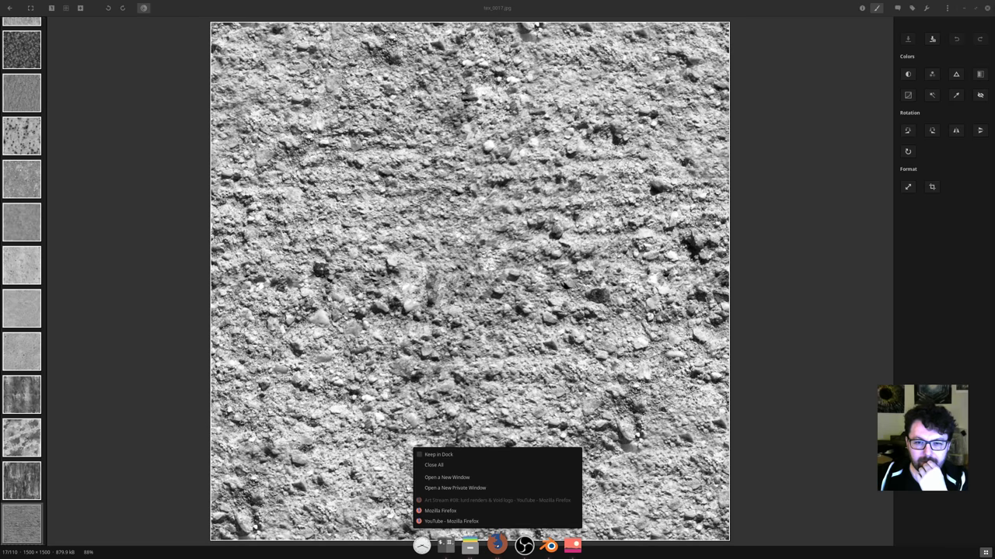
{"action": "left_click", "coordinate": [471, 304]}
{"action": "key", "text": "alt+F2"}
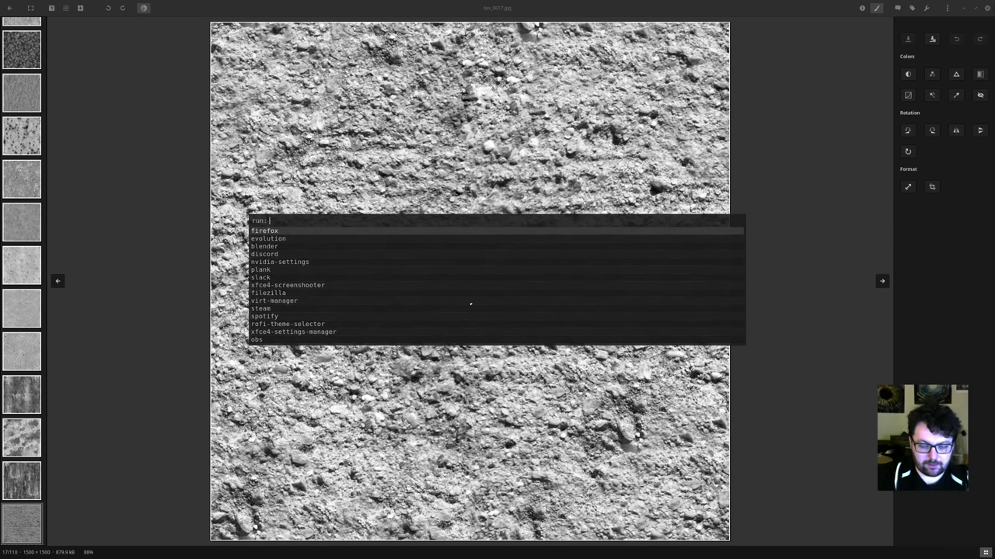
{"action": "type", "text": "fri"}
{"action": "key", "text": "BackSpace"}
{"action": "key", "text": "BackSpace"}
{"action": "type", "text": "ire"}
{"action": "key", "text": "Return"}
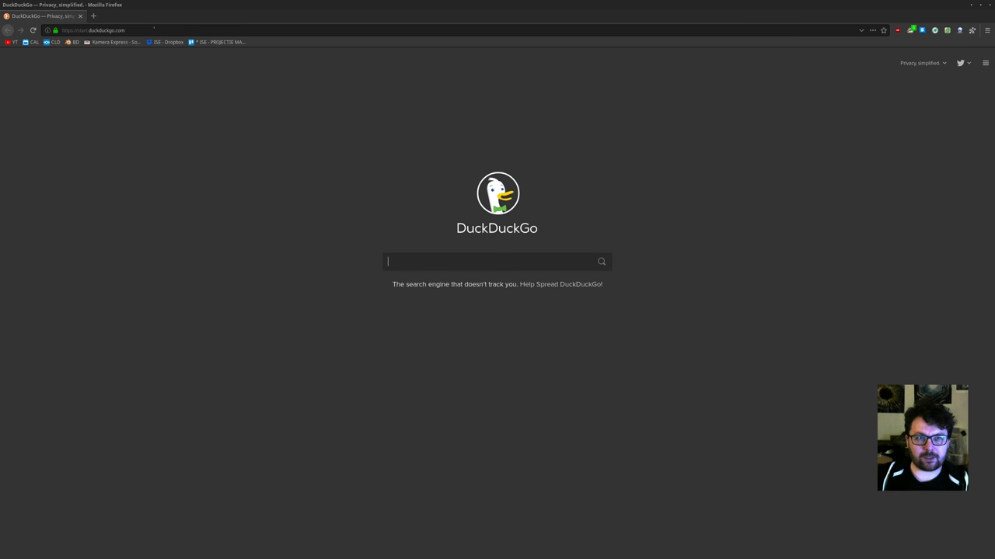
Go to the blendermarket.com website.
{"action": "left_click", "coordinate": [153, 30]}
{"action": "type", "text": "nblende"}
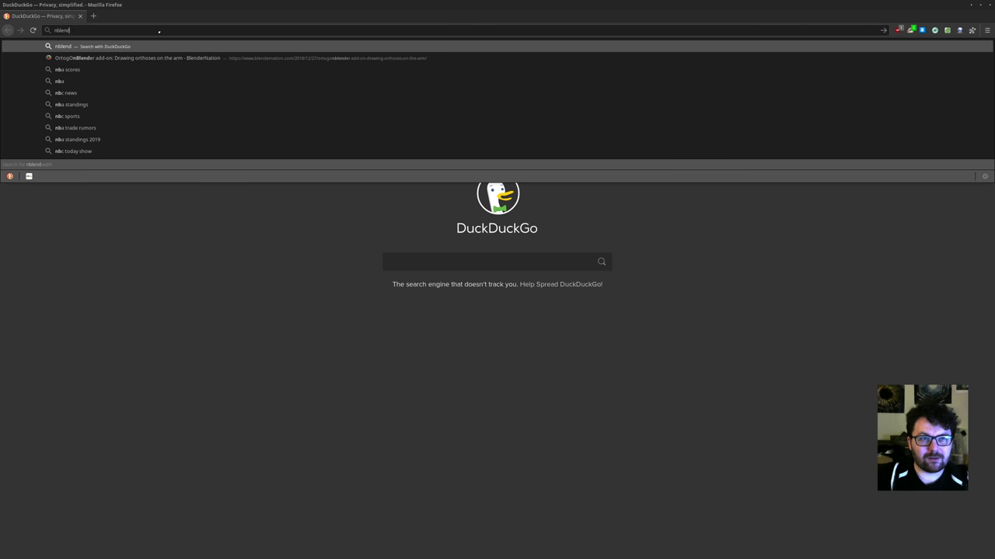
{"action": "key", "text": "BackSpace"}
{"action": "key", "text": "BackSpace"}
{"action": "type", "text": "ble"}
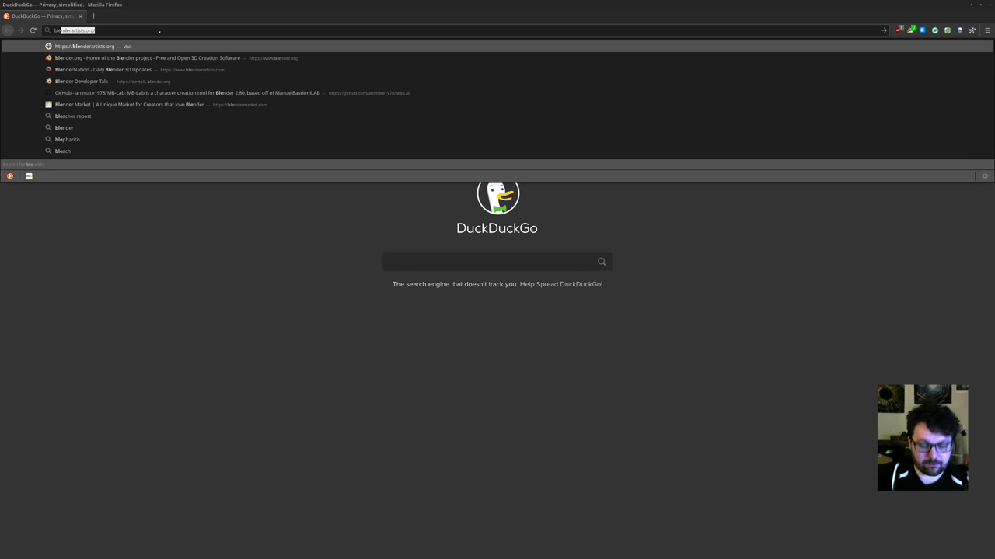
{"action": "type", "text": "ndermarke"}
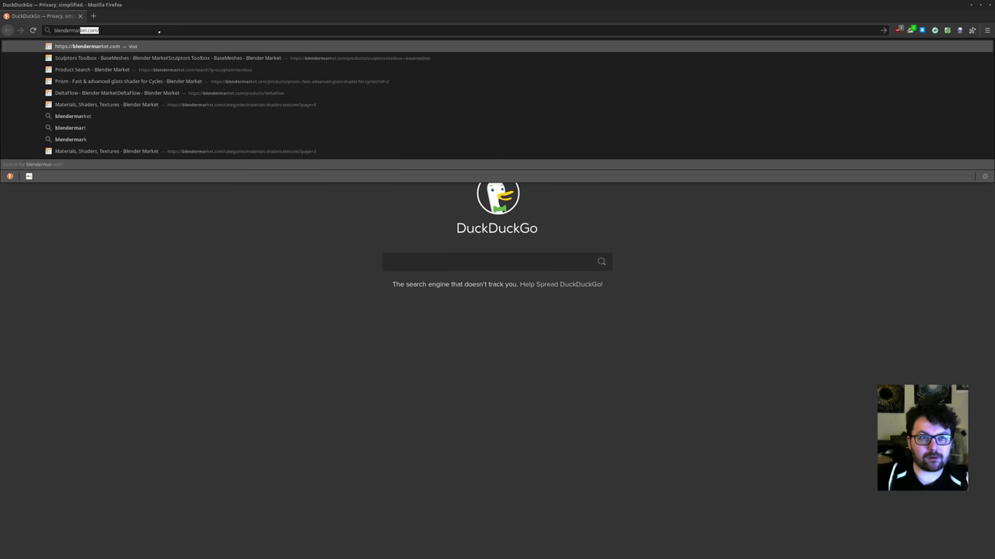
{"action": "key", "text": "Return"}
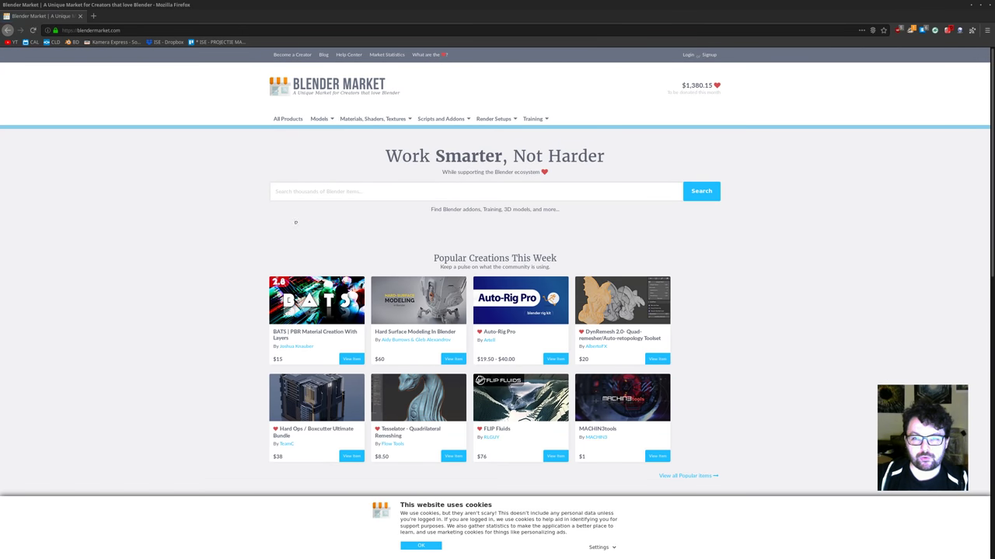
Search Blender Market for "stencilkit", and repeat the search as "stencil kit".
{"action": "left_click", "coordinate": [370, 191]}
{"action": "type", "text": "stenc"}
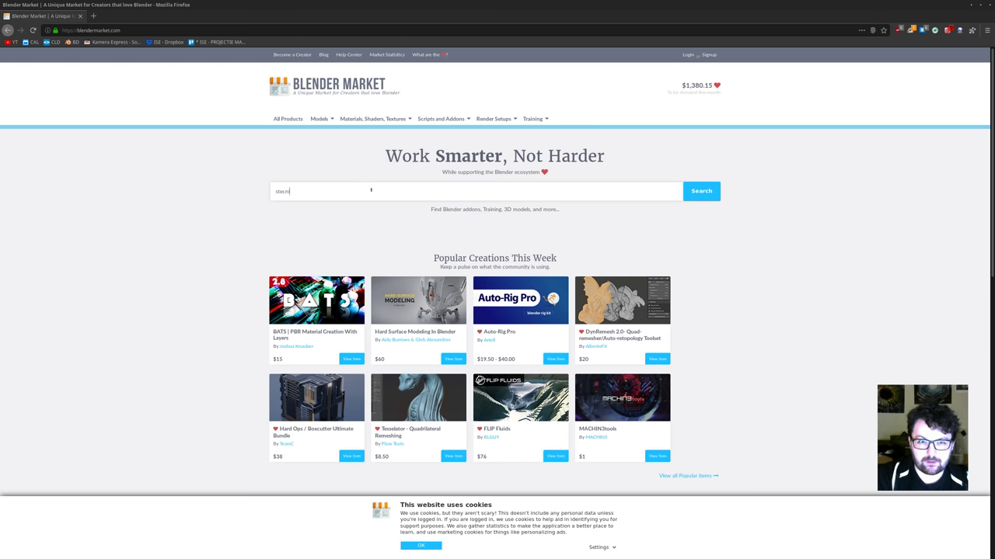
{"action": "type", "text": "ilki"}
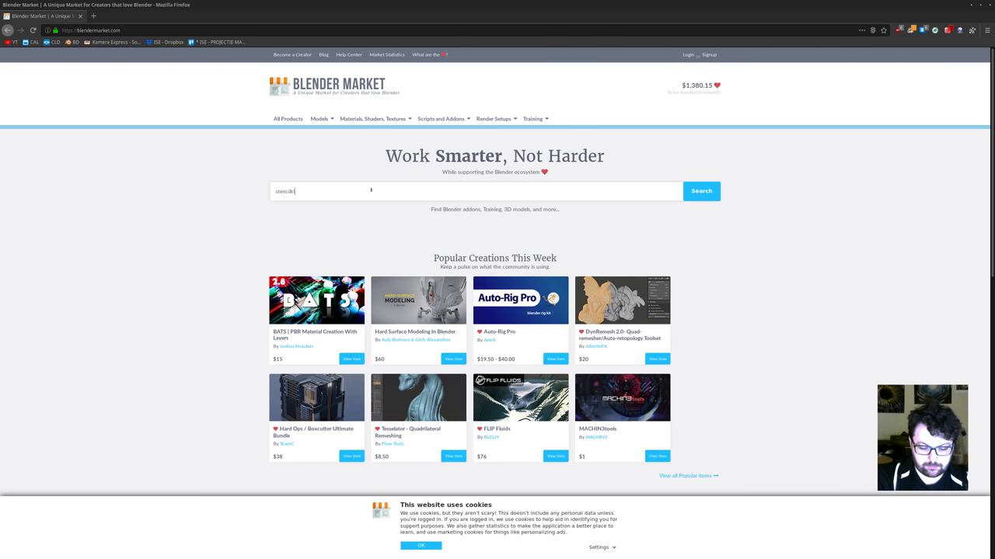
{"action": "type", "text": "t"}
{"action": "key", "text": "Return"}
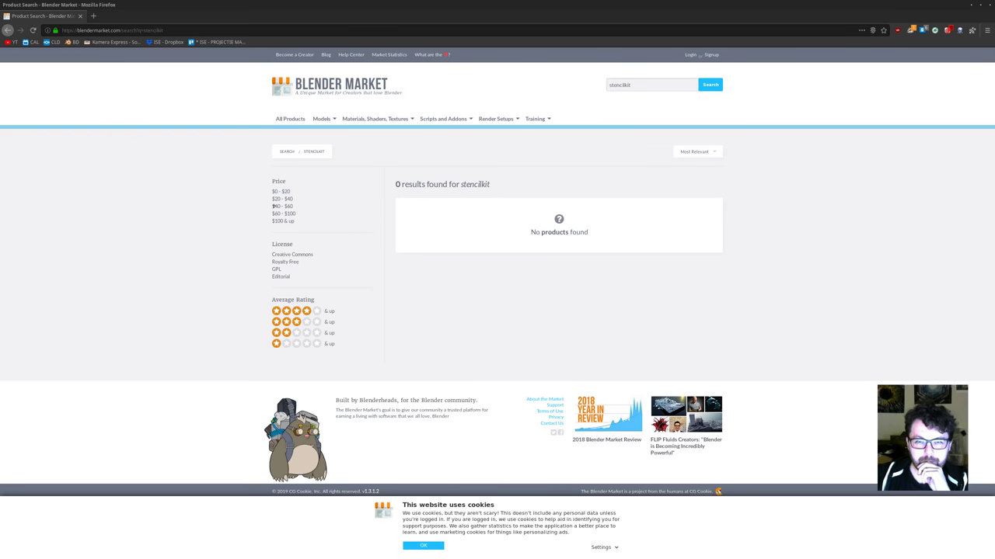
{"action": "left_click", "coordinate": [630, 90]}
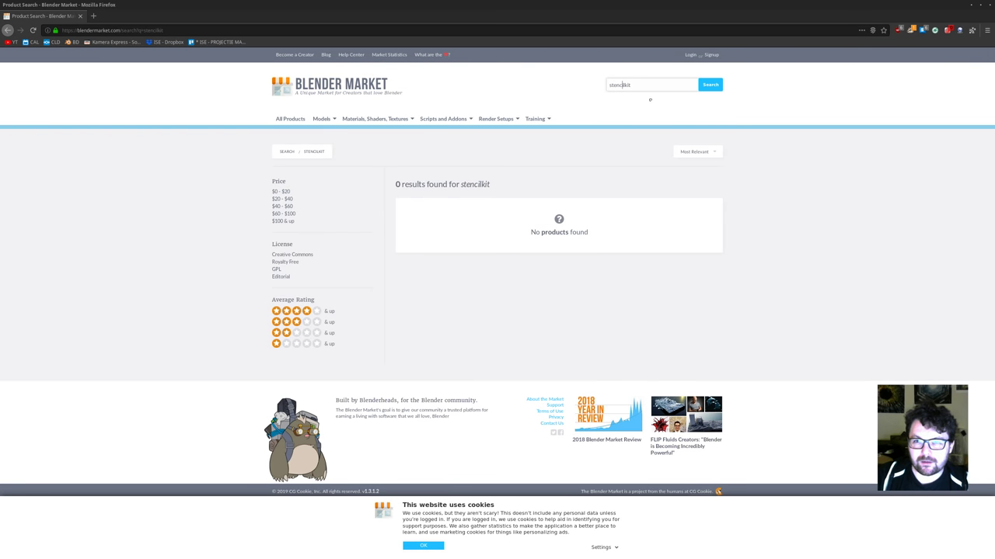
{"action": "key", "text": "Return"}
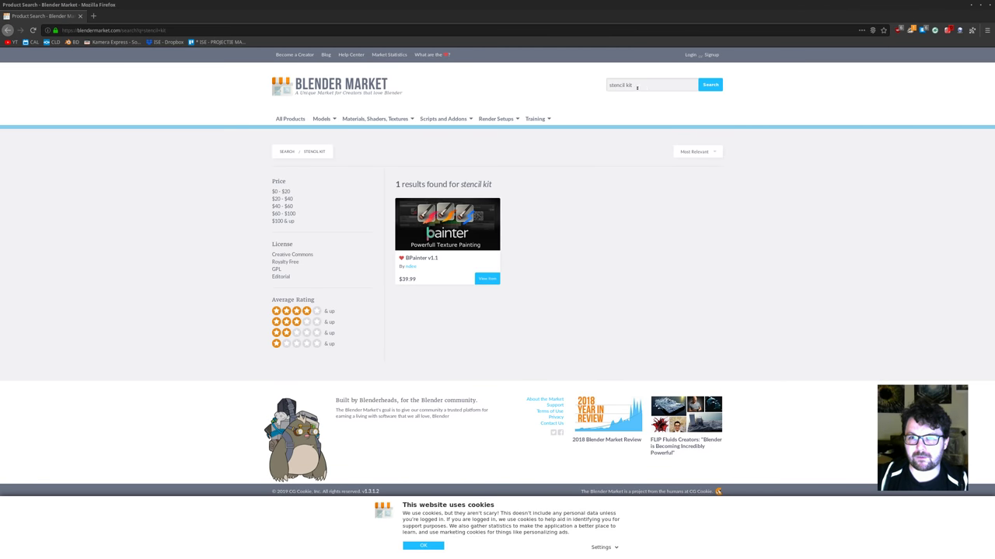
Search Blender Market for "grunge kit" and look through the product results.
{"action": "left_click", "coordinate": [624, 86]}
{"action": "type", "text": "gru"}
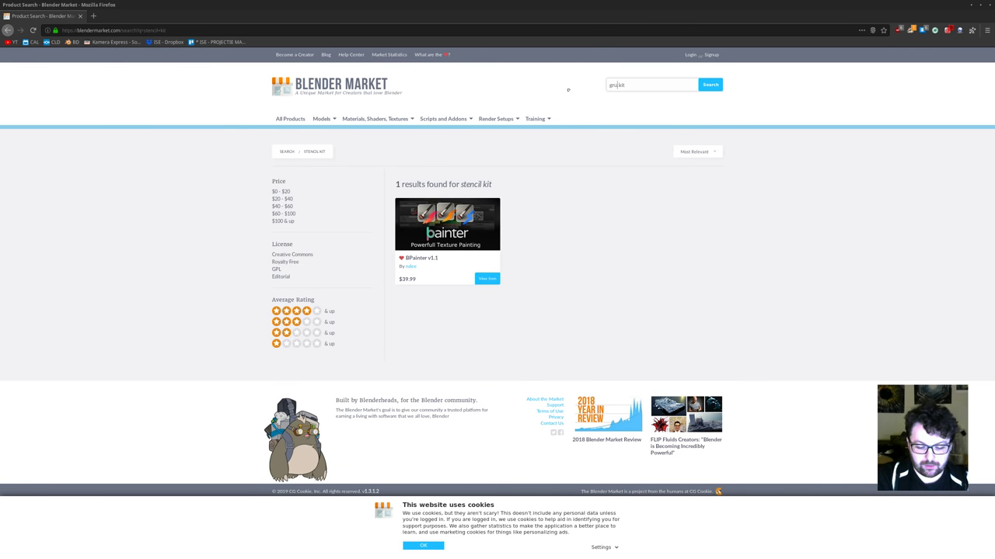
{"action": "type", "text": "nge"}
{"action": "key", "text": "Return"}
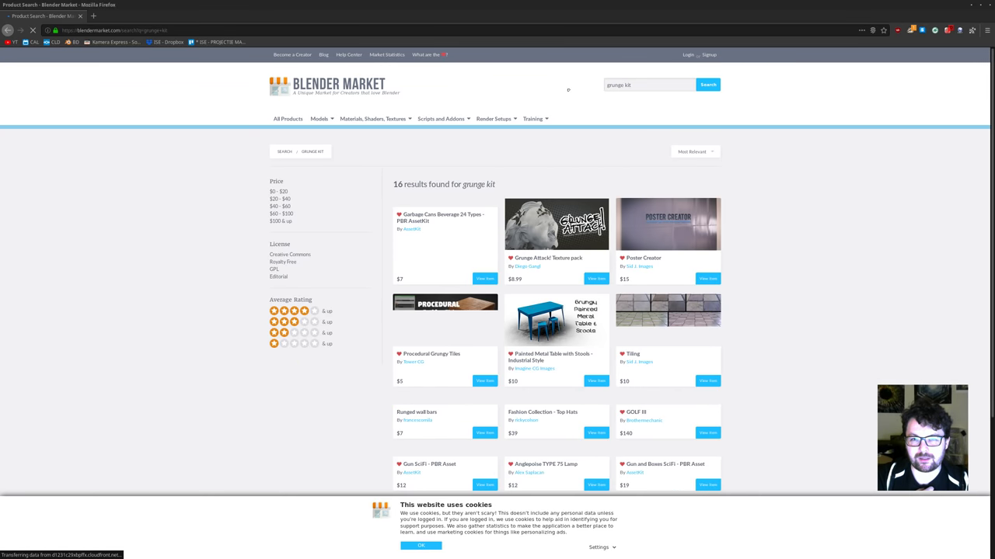
{"action": "scroll", "coordinate": [509, 182], "scroll_direction": "down", "scroll_amount": 1}
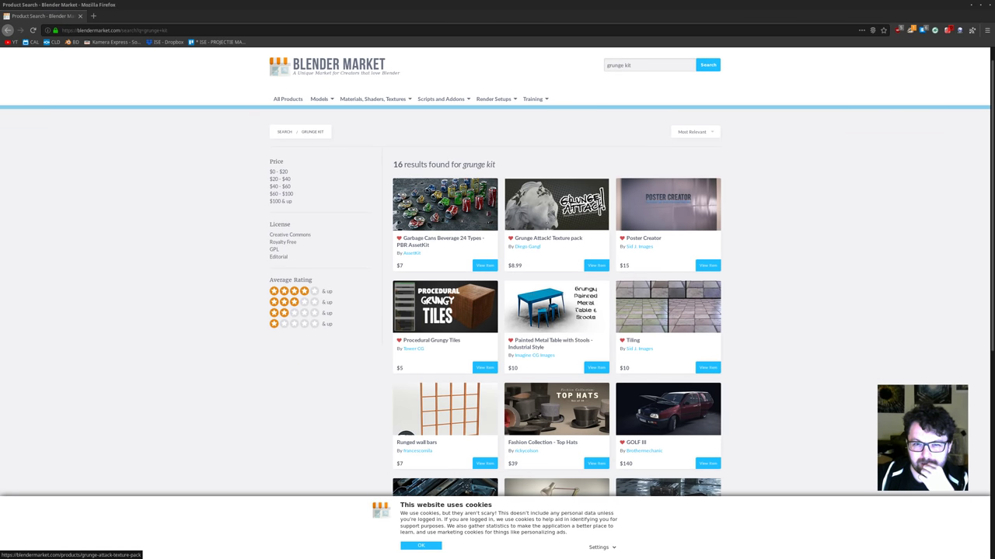
{"action": "scroll", "coordinate": [556, 233], "scroll_direction": "down", "scroll_amount": 3}
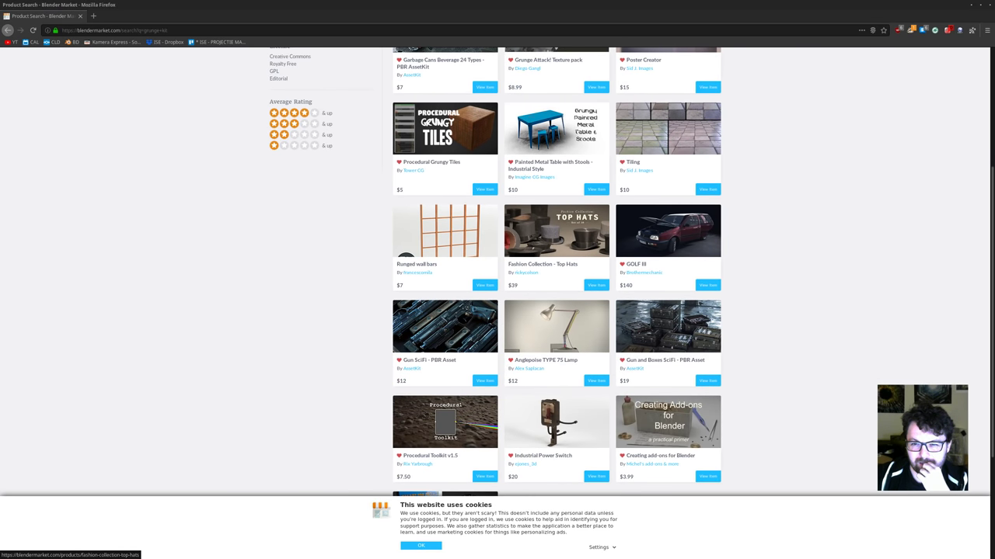
Search the web for "stencilkit blener market" in a new browser tab and open one of the results.
{"action": "scroll", "coordinate": [530, 247], "scroll_direction": "down", "scroll_amount": 3}
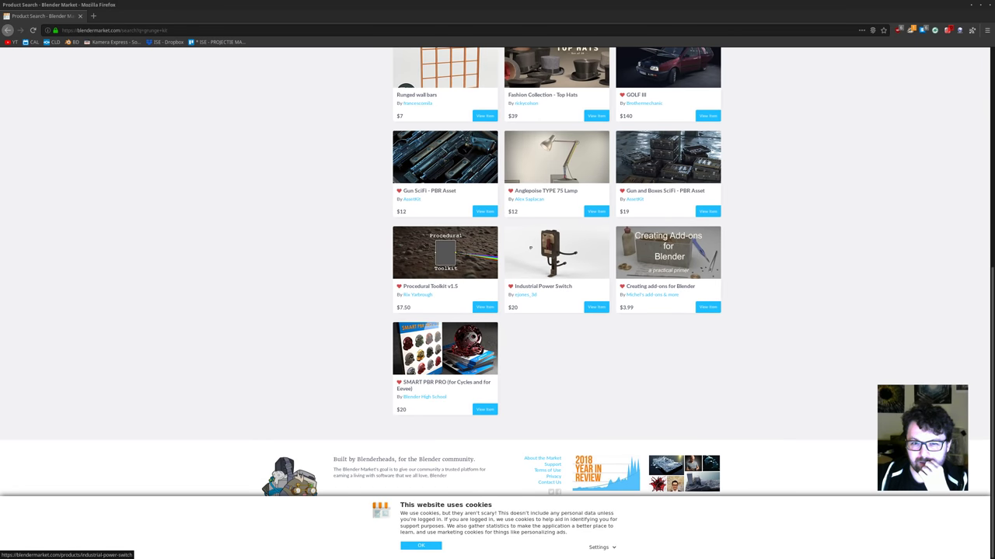
{"action": "key", "text": "ctrl+t"}
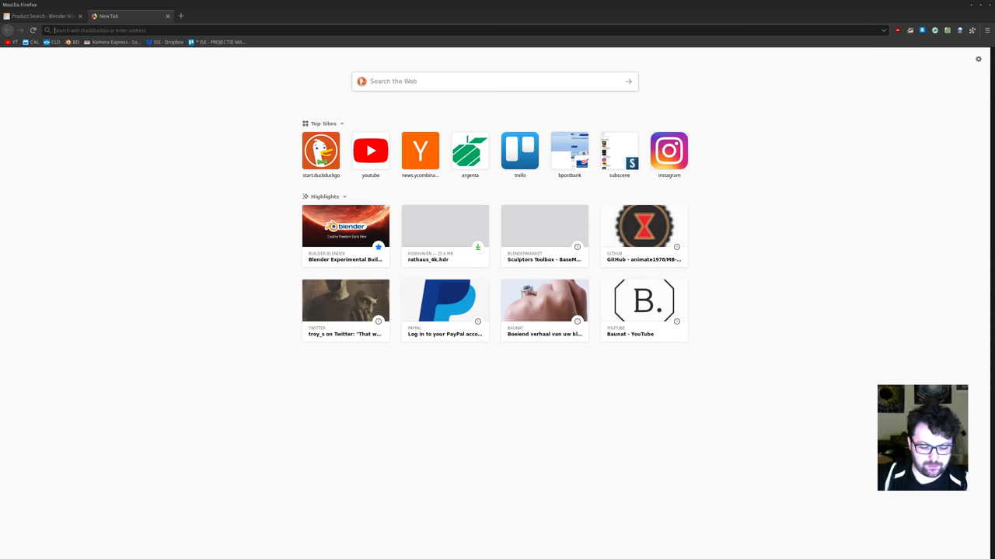
{"action": "type", "text": "stencilkiy"}
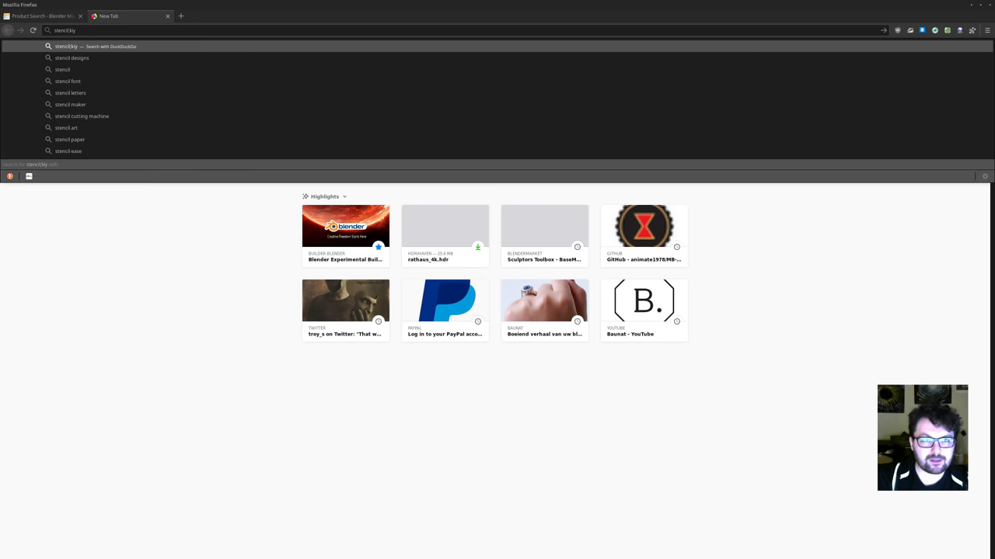
{"action": "key", "text": "BackSpace"}
{"action": "key", "text": "BackSpace"}
{"action": "key", "text": "BackSpace"}
{"action": "key", "text": "BackSpace"}
{"action": "type", "text": "lk"}
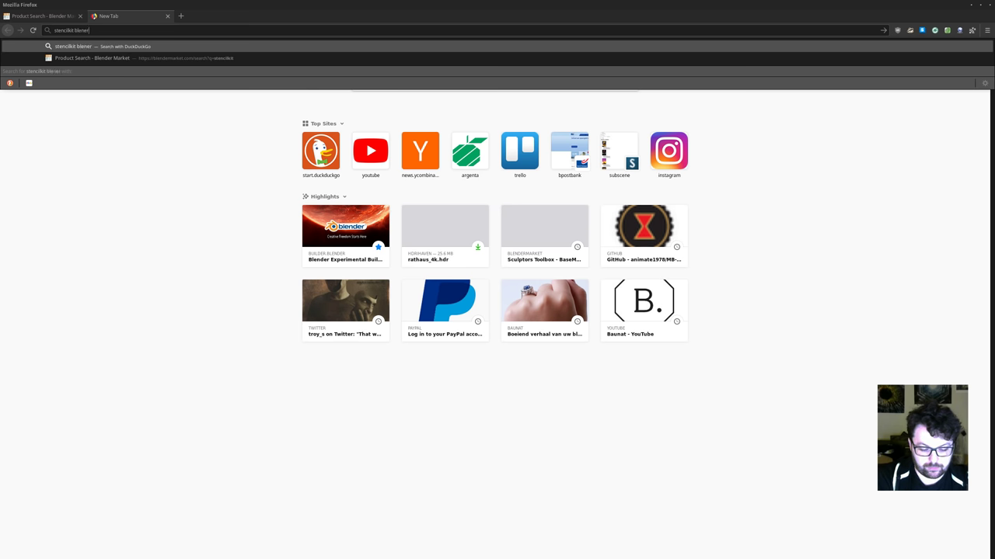
{"action": "type", "text": "er"}
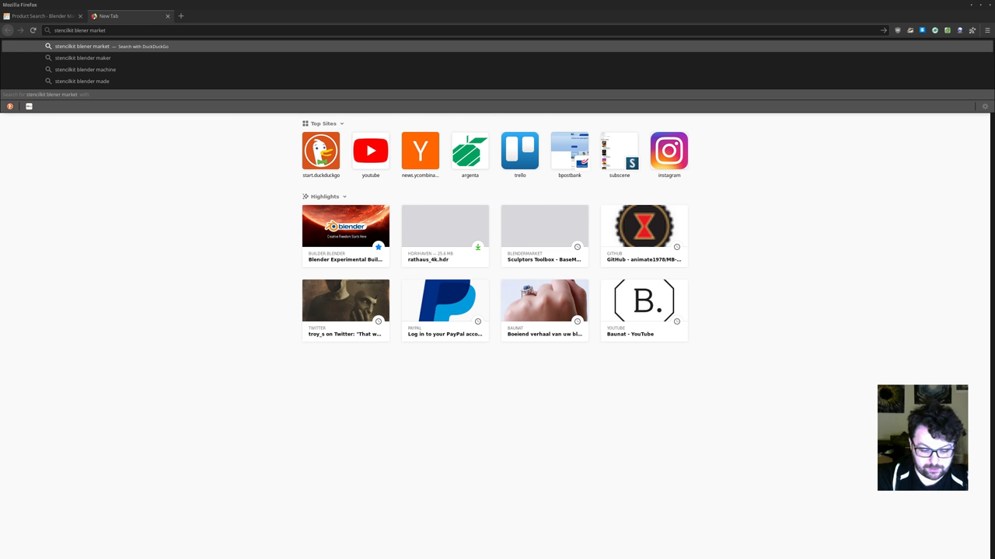
{"action": "type", "text": "t"}
{"action": "key", "text": "Return"}
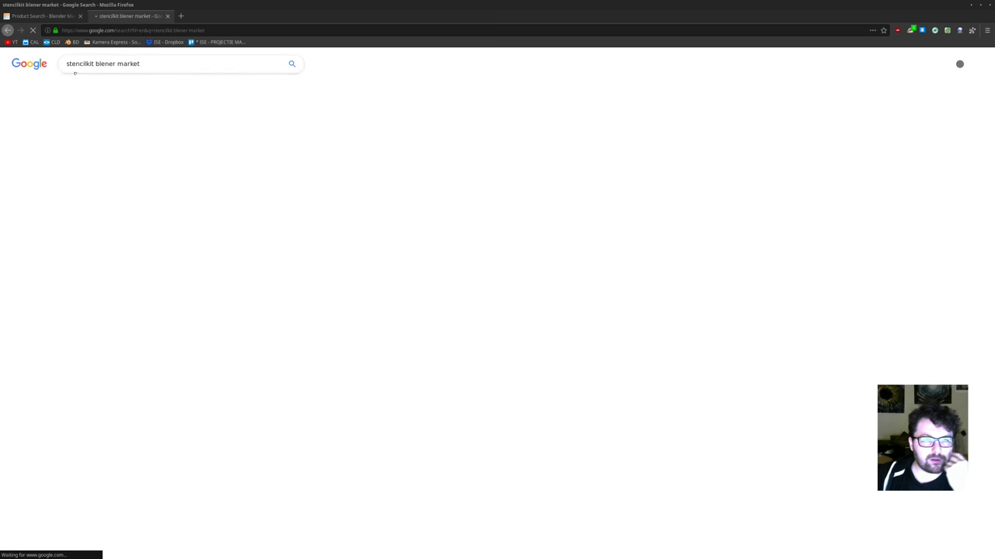
{"action": "left_click", "coordinate": [124, 148]}
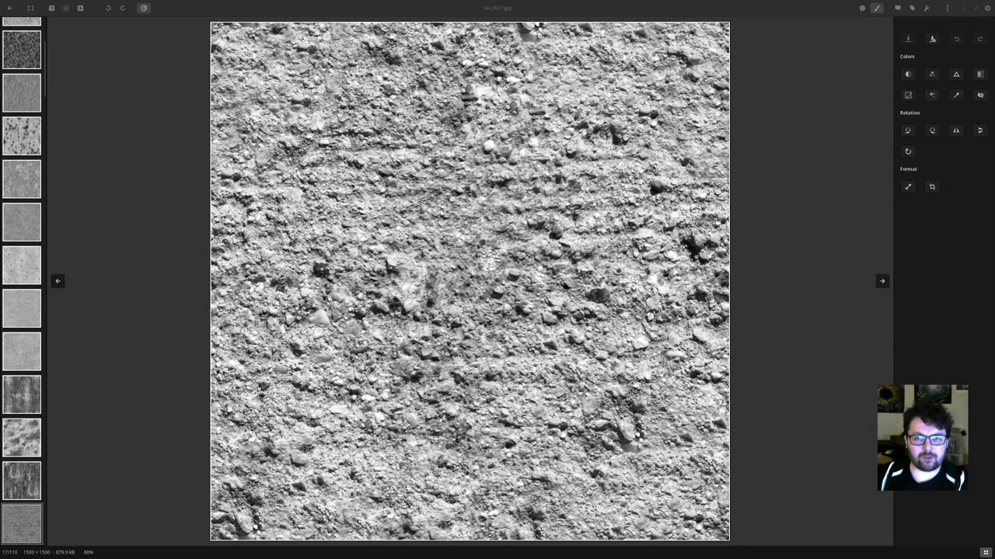
Look through the grayscale pattern textures up to tex_0069.jpg, and put away the image viewer and file manager.
{"action": "key", "text": "Right"}
{"action": "key", "text": "Right"}
{"action": "key", "text": "Right"}
{"action": "key", "text": "Right"}
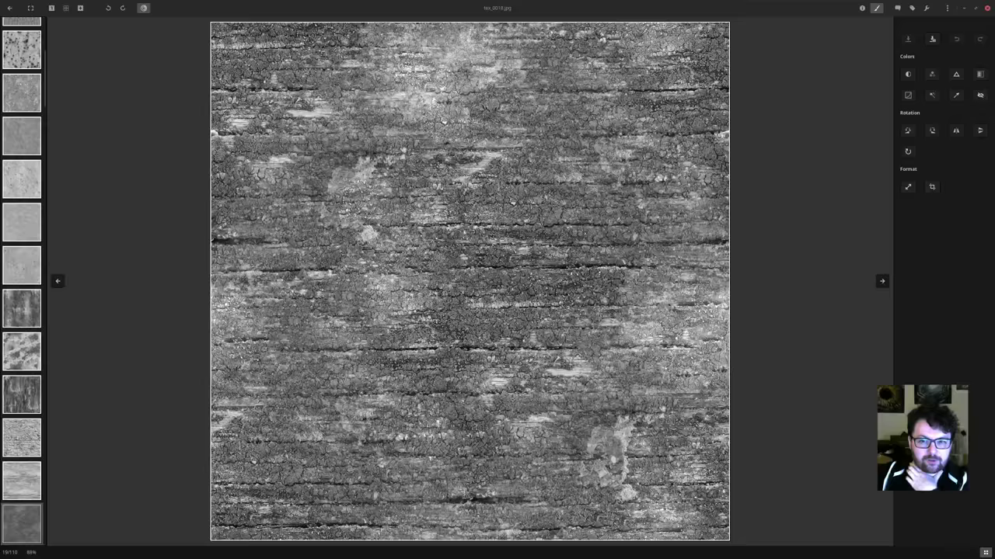
{"action": "key", "text": "Right"}
{"action": "key", "text": "Right"}
{"action": "key", "text": "Right"}
{"action": "key", "text": "Right"}
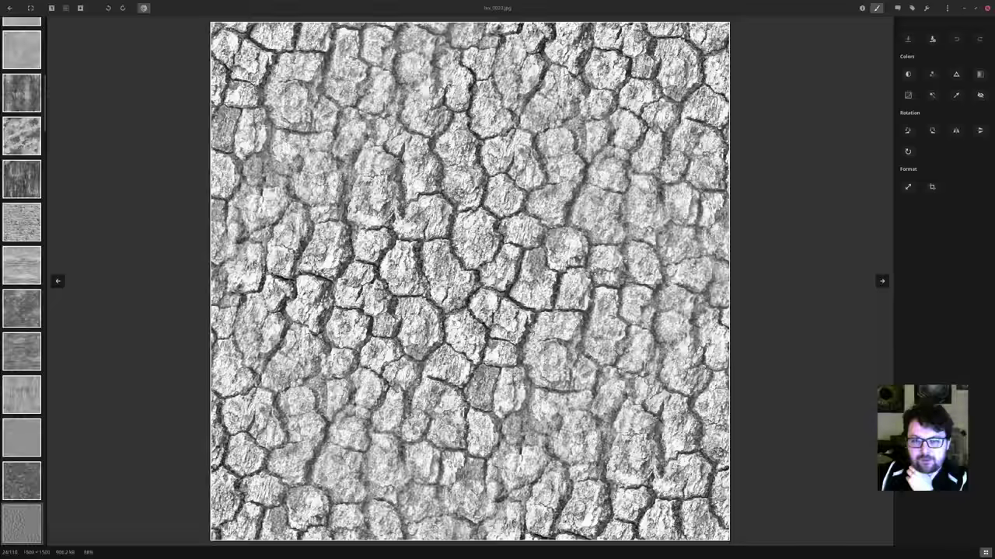
{"action": "key", "text": "Right"}
{"action": "key", "text": "Right"}
{"action": "key", "text": "Right"}
{"action": "key", "text": "Right"}
{"action": "key", "text": "Right"}
{"action": "key", "text": "Right"}
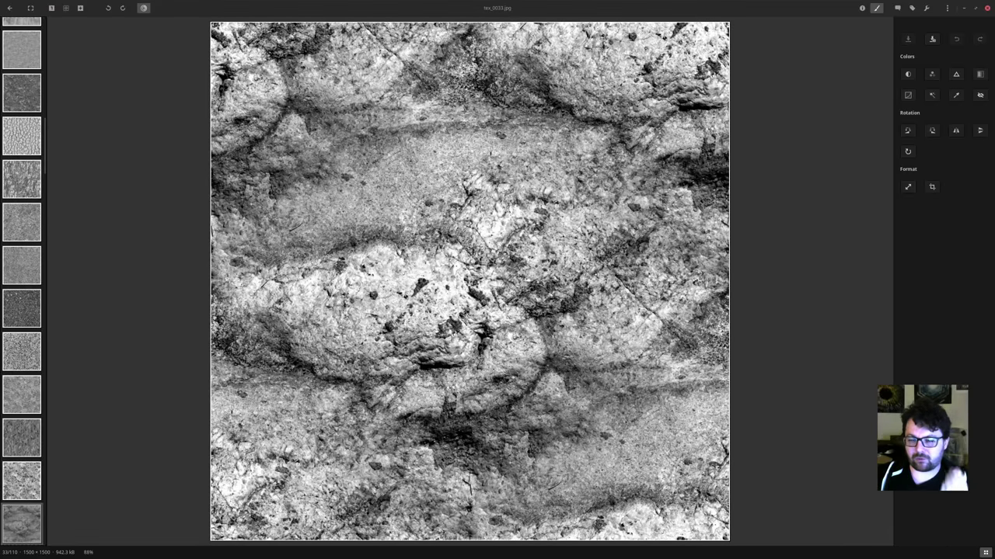
{"action": "key", "text": "Right"}
{"action": "key", "text": "Right"}
{"action": "key", "text": "Right"}
{"action": "key", "text": "Right"}
{"action": "key", "text": "Right"}
{"action": "key", "text": "Right"}
{"action": "key", "text": "Right"}
{"action": "key", "text": "Right"}
{"action": "key", "text": "Right"}
{"action": "key", "text": "Right"}
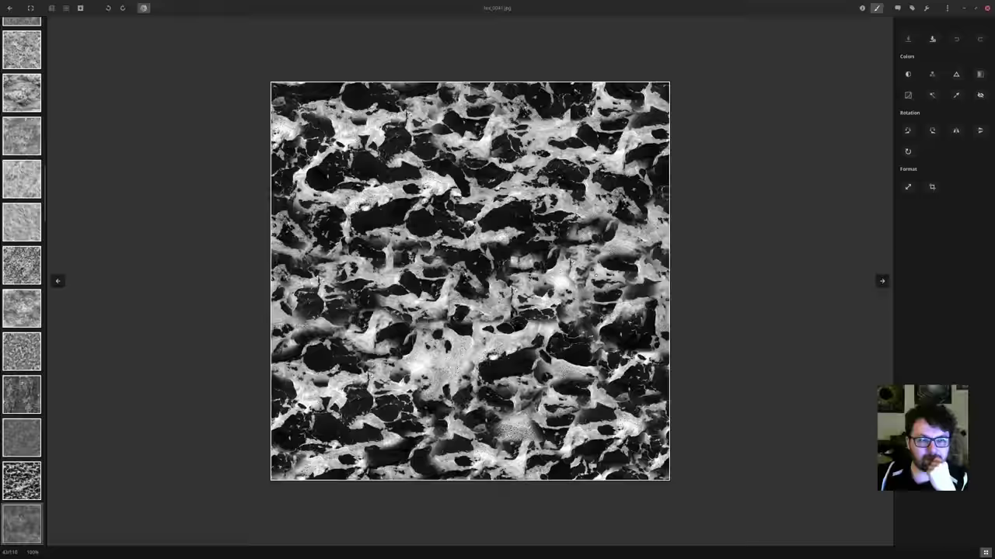
{"action": "key", "text": "Right"}
{"action": "key", "text": "Right"}
{"action": "key", "text": "Right"}
{"action": "key", "text": "Right"}
{"action": "key", "text": "Right"}
{"action": "key", "text": "Right"}
{"action": "key", "text": "Right"}
{"action": "key", "text": "Right"}
{"action": "key", "text": "Right"}
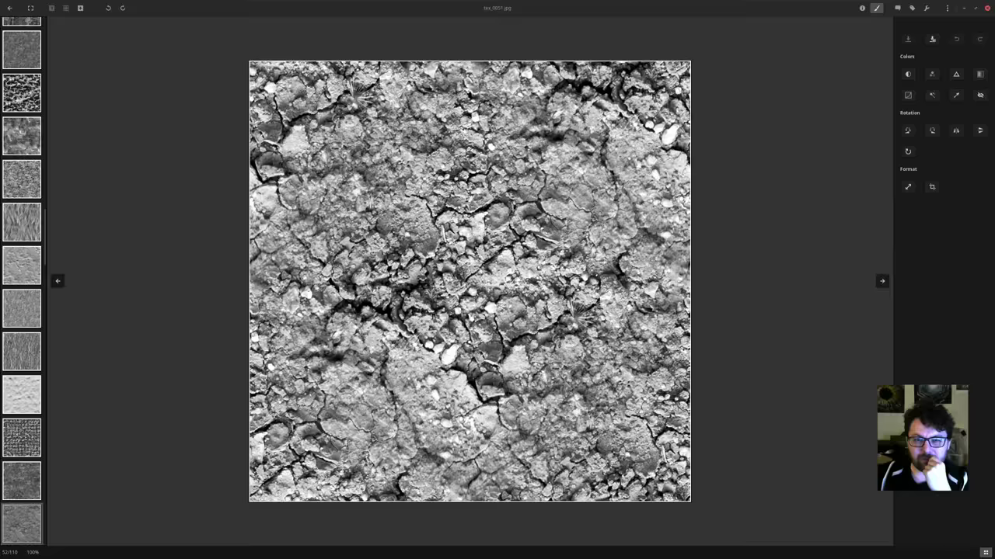
{"action": "key", "text": "Right"}
{"action": "key", "text": "Right"}
{"action": "key", "text": "Right"}
{"action": "key", "text": "Right"}
{"action": "key", "text": "Right"}
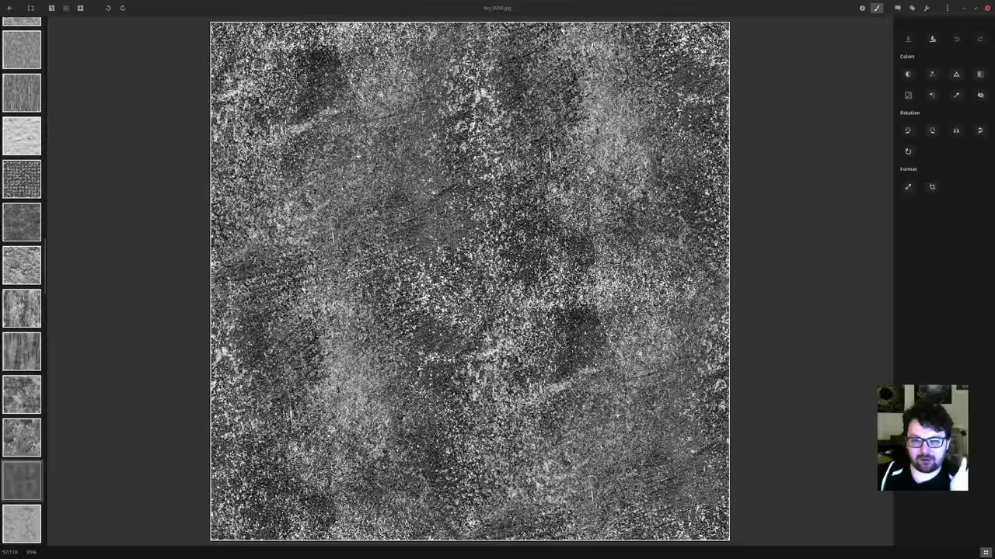
{"action": "key", "text": "Right"}
{"action": "key", "text": "Right"}
{"action": "key", "text": "Right"}
{"action": "key", "text": "Right"}
{"action": "key", "text": "Right"}
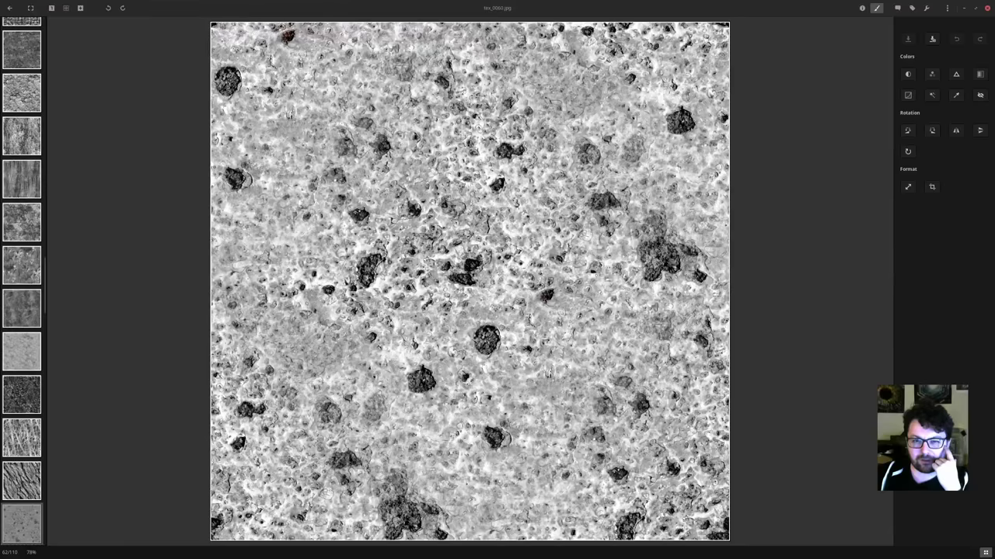
{"action": "key", "text": "Right"}
{"action": "key", "text": "Right"}
{"action": "key", "text": "Right"}
{"action": "key", "text": "Right"}
{"action": "key", "text": "Right"}
{"action": "key", "text": "Right"}
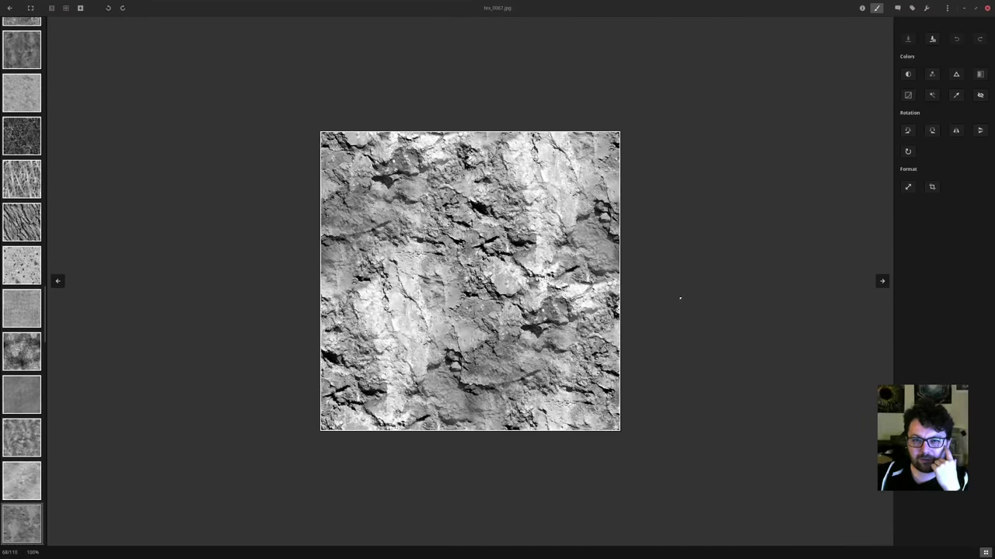
{"action": "key", "text": "Right"}
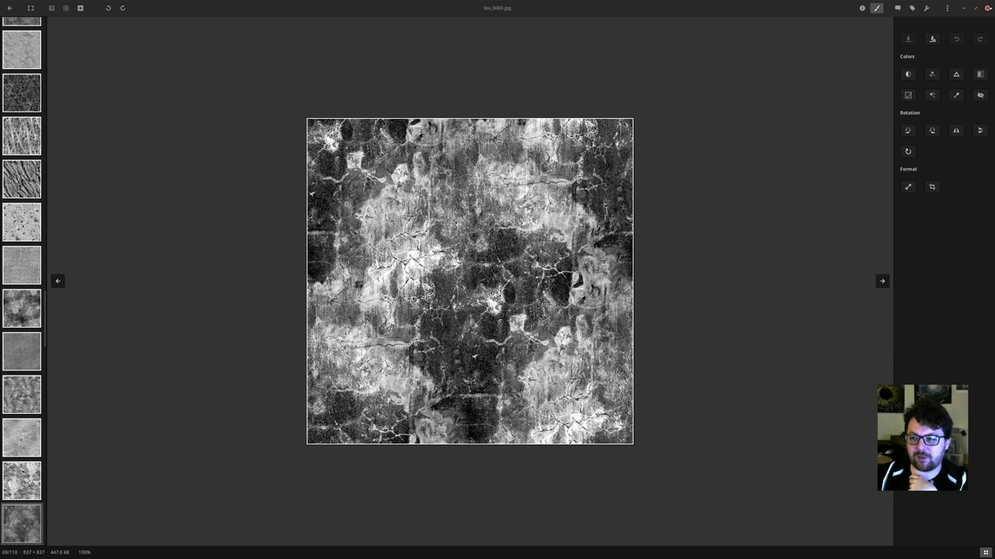
{"action": "left_click", "coordinate": [987, 8]}
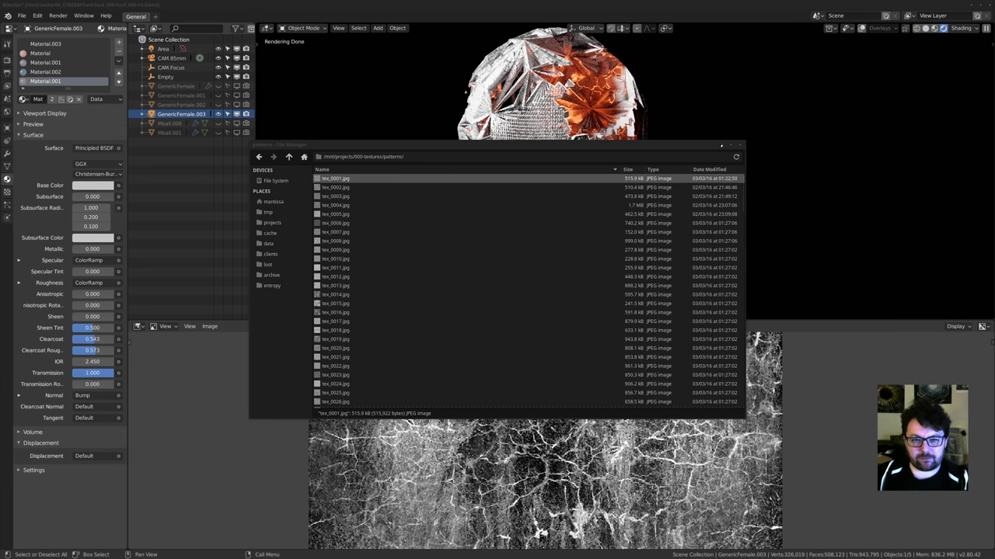
{"action": "left_click", "coordinate": [722, 146]}
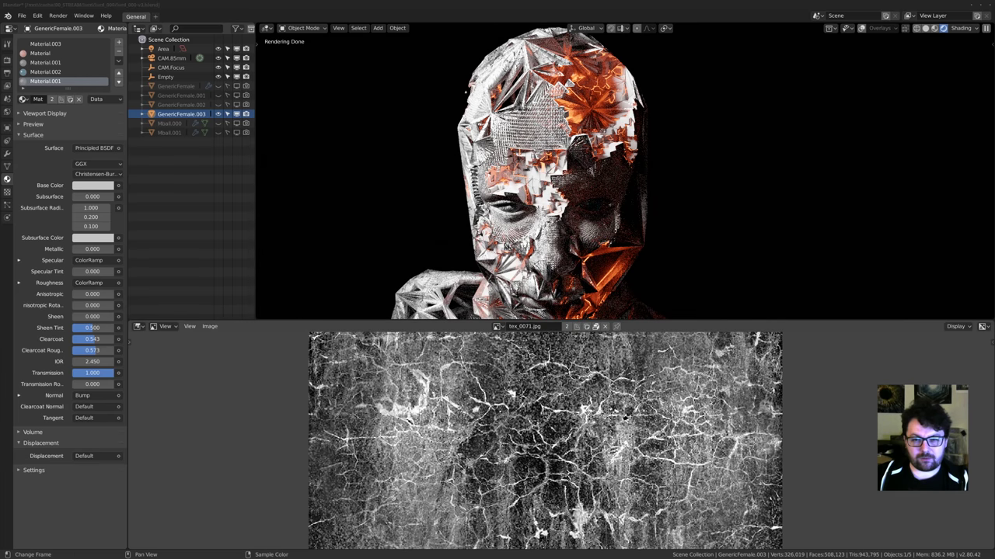
Change the Image Editor to the Shader Editor and frame the Mapping and tex_0071.jpg nodes of Material.001.
{"action": "key", "text": "shift+F3"}
{"action": "middle_click_drag", "start_coordinate": [459, 485], "coordinate": [569, 388]}
{"action": "scroll", "coordinate": [510, 440], "scroll_direction": "up", "scroll_amount": 3}
{"action": "scroll", "coordinate": [448, 475], "scroll_direction": "up", "scroll_amount": 2}
{"action": "middle_click_drag", "start_coordinate": [486, 436], "coordinate": [534, 424]}
{"action": "scroll", "coordinate": [474, 452], "scroll_direction": "up", "scroll_amount": 2}
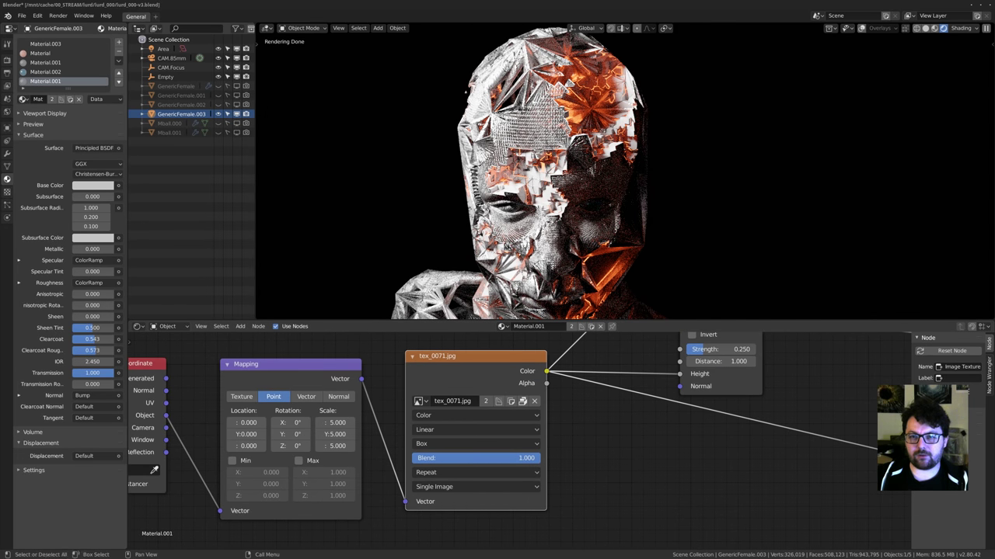
Show the bust's modifiers and compare the head with the Wireframe modifier's viewport display off and on.
{"action": "middle_click_drag", "start_coordinate": [602, 236], "coordinate": [531, 233]}
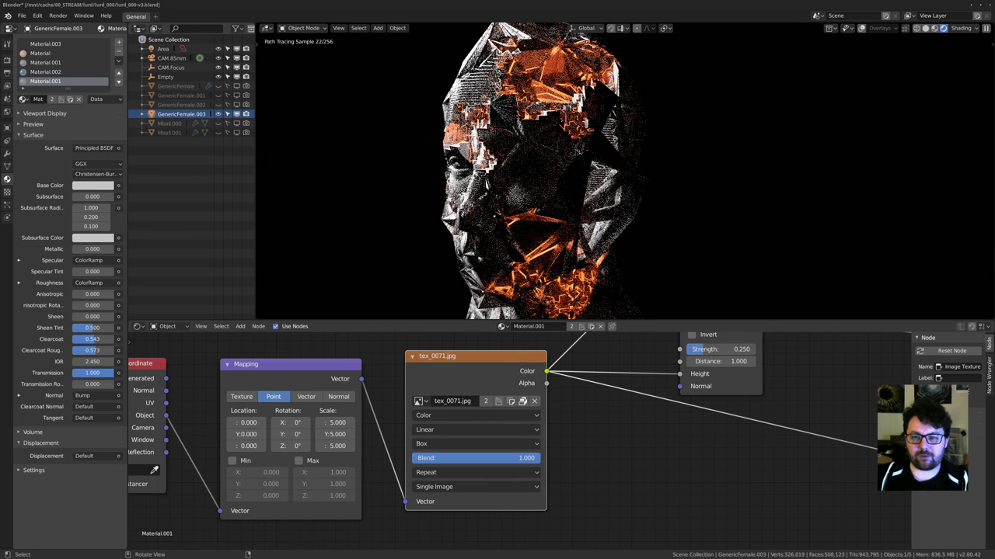
{"action": "mouse_move", "coordinate": [530, 233]}
{"action": "middle_mouse_down"}
{"action": "mouse_move", "coordinate": [607, 215]}
{"action": "mouse_move", "coordinate": [615, 193]}
{"action": "mouse_move", "coordinate": [597, 186]}
{"action": "middle_mouse_up"}
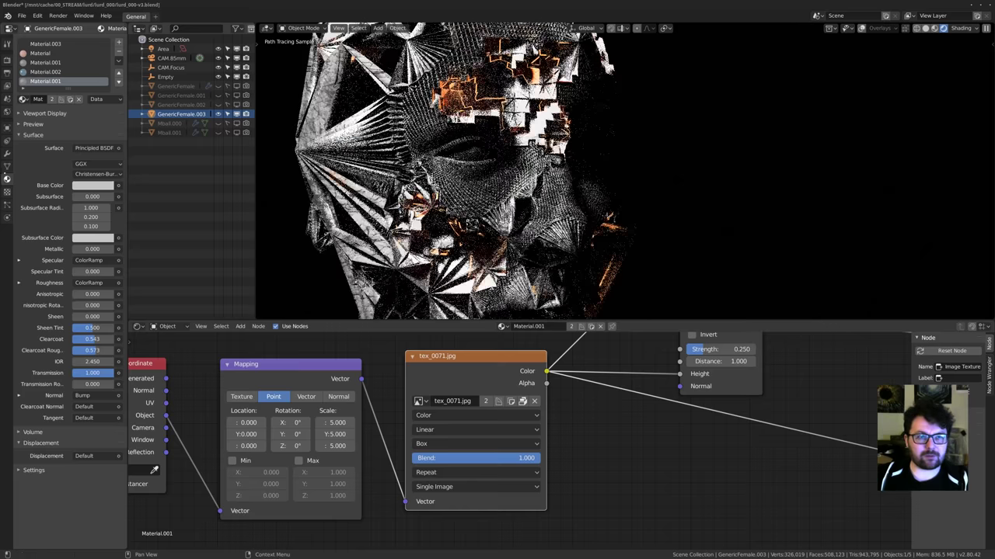
{"action": "left_click", "coordinate": [7, 154]}
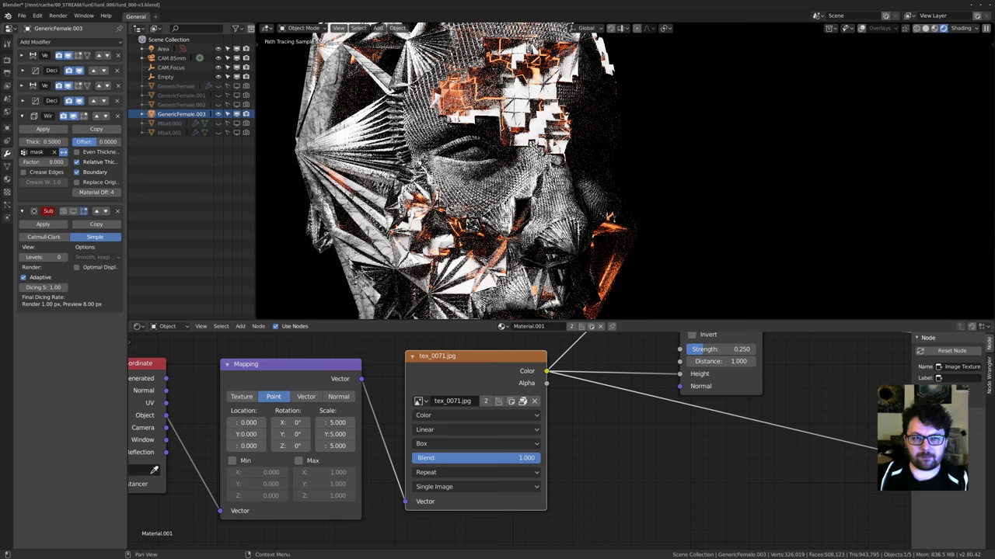
{"action": "left_click", "coordinate": [73, 116]}
{"action": "middle_click_drag", "start_coordinate": [435, 171], "coordinate": [497, 173]}
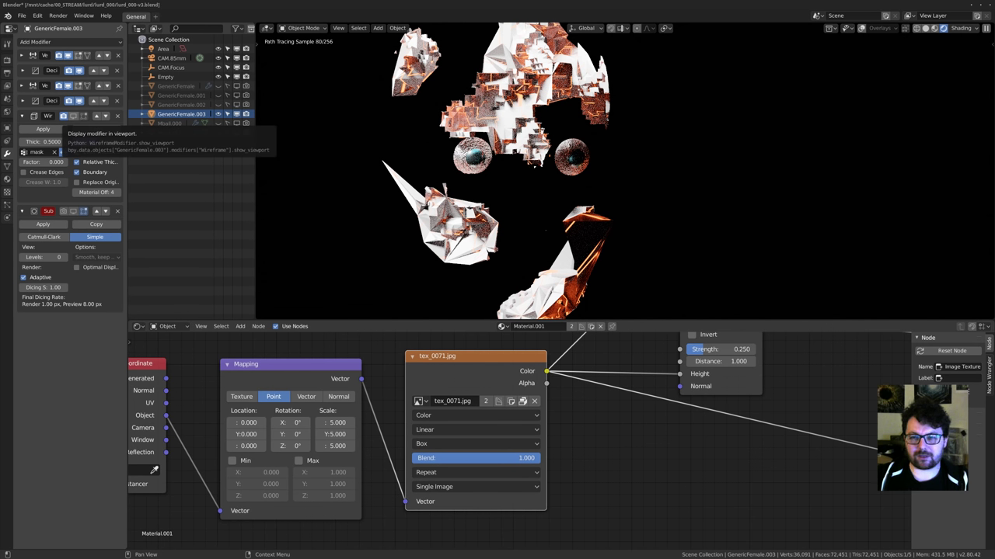
{"action": "left_click", "coordinate": [73, 116]}
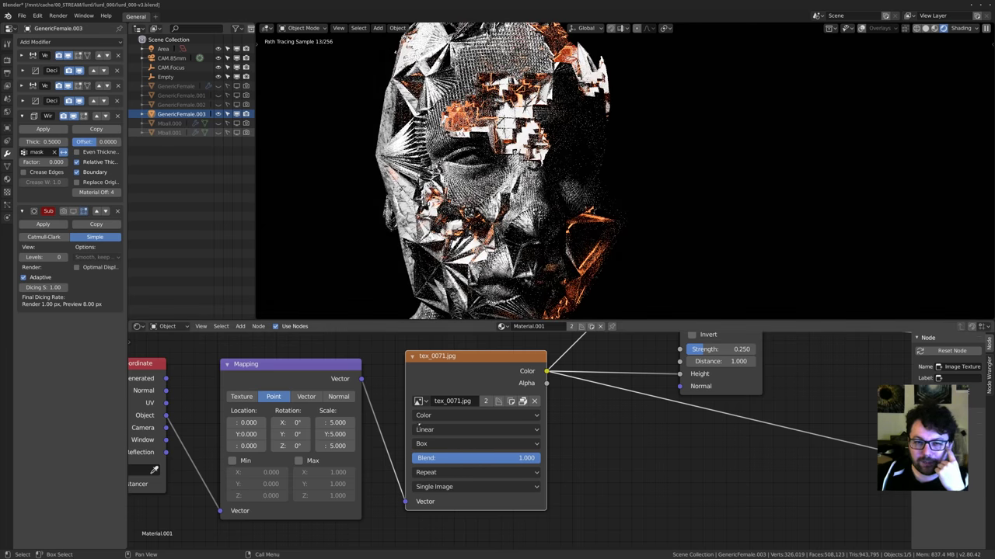
Set the Mapping node's scale to 0.5 on all three axes.
{"action": "left_click_drag", "start_coordinate": [330, 422], "coordinate": [329, 446]}
{"action": "type", "text": "."}
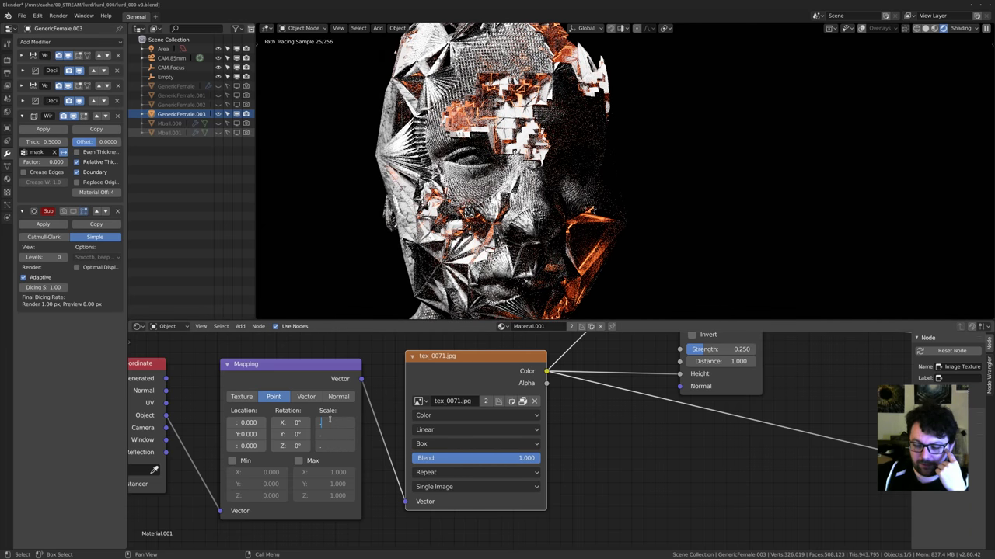
{"action": "type", "text": "5"}
{"action": "key", "text": "Return"}
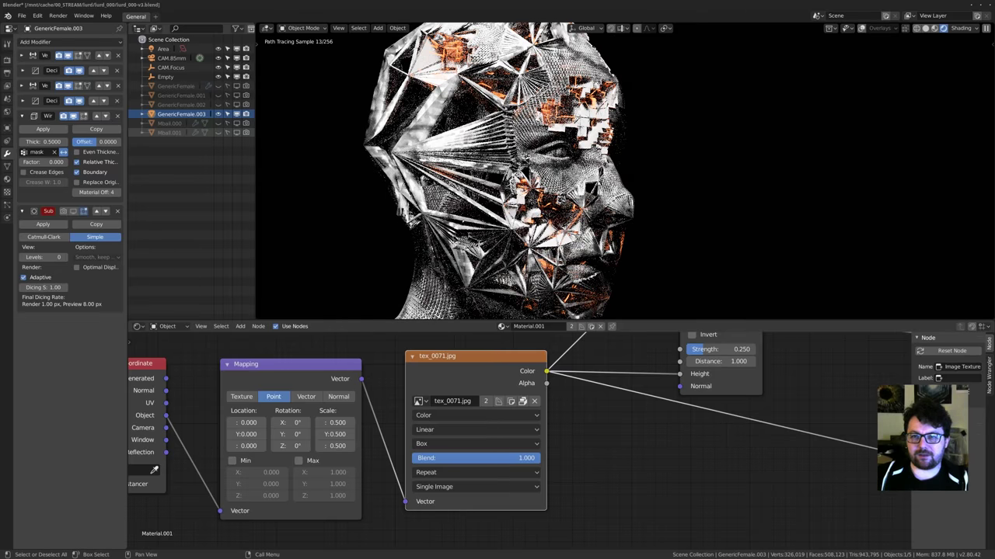
Preview the tex_0071.jpg texture directly on the bust and try its box projection Blend, ending at 1.000.
{"action": "mouse_move", "coordinate": [426, 145]}
{"action": "middle_mouse_down", "text": "shift"}
{"action": "mouse_move", "coordinate": [544, 210]}
{"action": "mouse_move", "coordinate": [532, 193]}
{"action": "mouse_move", "coordinate": [505, 192]}
{"action": "middle_mouse_up", "text": "shift"}
{"action": "scroll", "coordinate": [498, 188], "scroll_direction": "up", "scroll_amount": 2}
{"action": "scroll", "coordinate": [536, 200], "scroll_direction": "down", "scroll_amount": 2}
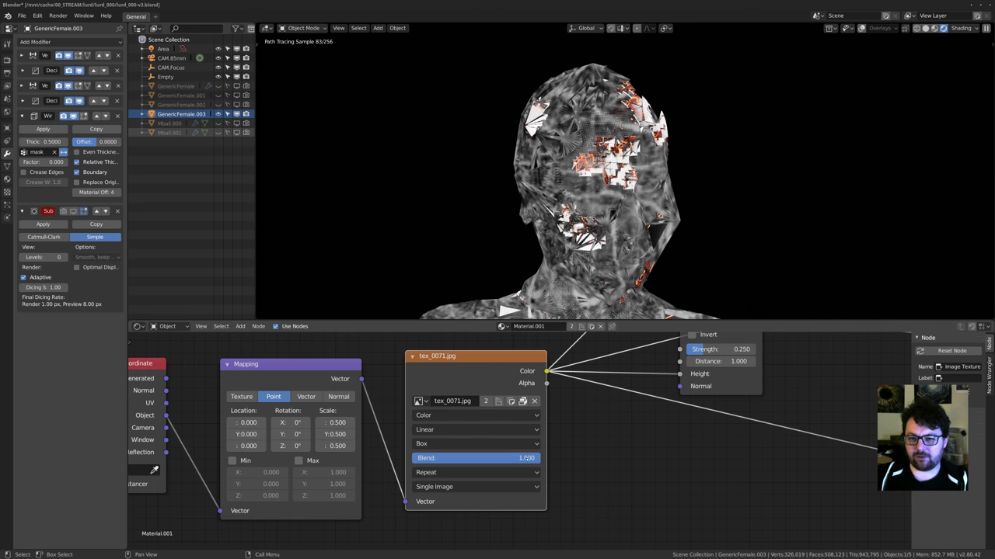
{"action": "left_click_drag", "start_coordinate": [501, 459], "coordinate": [536, 460]}
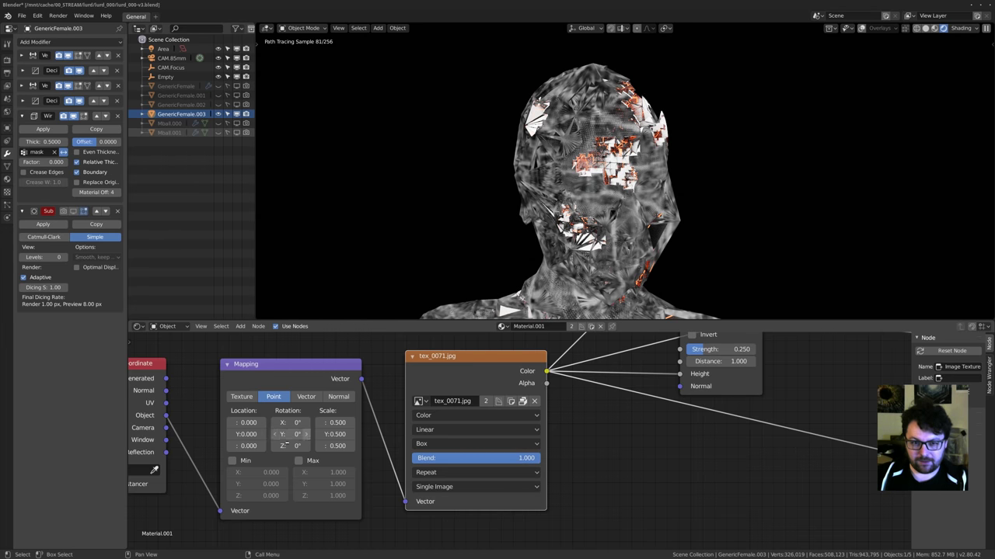
Set the Mapping node's X, Y and Z scale to 5.
{"action": "middle_click_drag", "start_coordinate": [196, 428], "coordinate": [322, 421]}
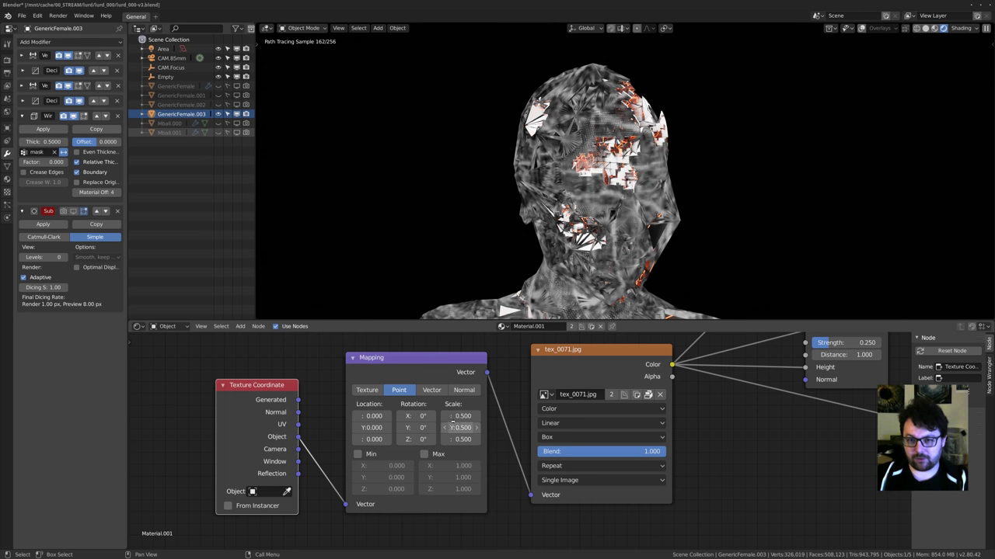
{"action": "left_click_drag", "start_coordinate": [459, 416], "coordinate": [458, 440]}
{"action": "key", "text": "Return"}
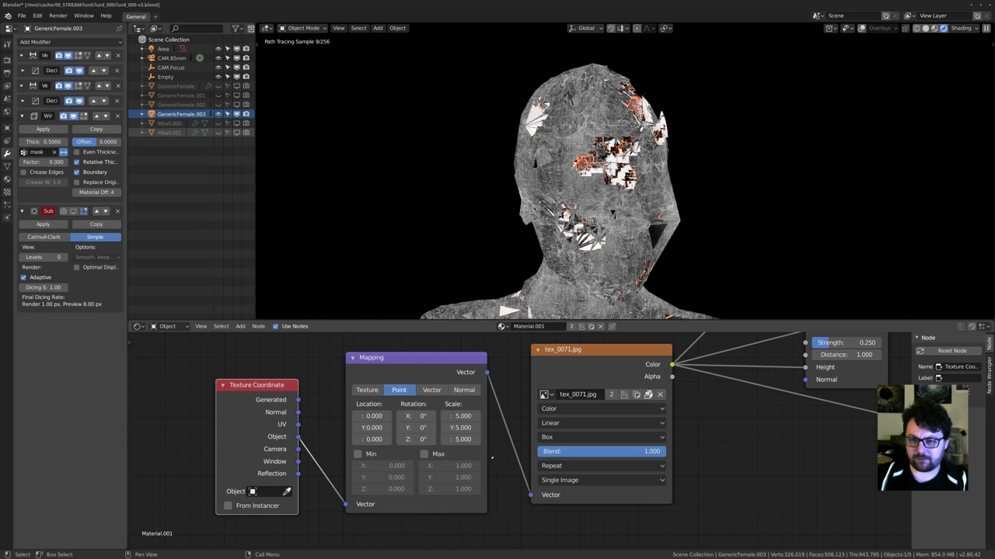
Examine the texture on the side and front of the head, checking the projection choices and keeping Box.
{"action": "scroll", "coordinate": [427, 182], "scroll_direction": "up", "scroll_amount": 2}
{"action": "mouse_move", "coordinate": [424, 179]}
{"action": "middle_mouse_down"}
{"action": "mouse_move", "coordinate": [489, 170]}
{"action": "mouse_move", "coordinate": [460, 177]}
{"action": "middle_mouse_up"}
{"action": "scroll", "coordinate": [490, 169], "scroll_direction": "up", "scroll_amount": 2}
{"action": "middle_click_drag", "start_coordinate": [587, 387], "coordinate": [539, 398]}
{"action": "left_click", "coordinate": [525, 448]}
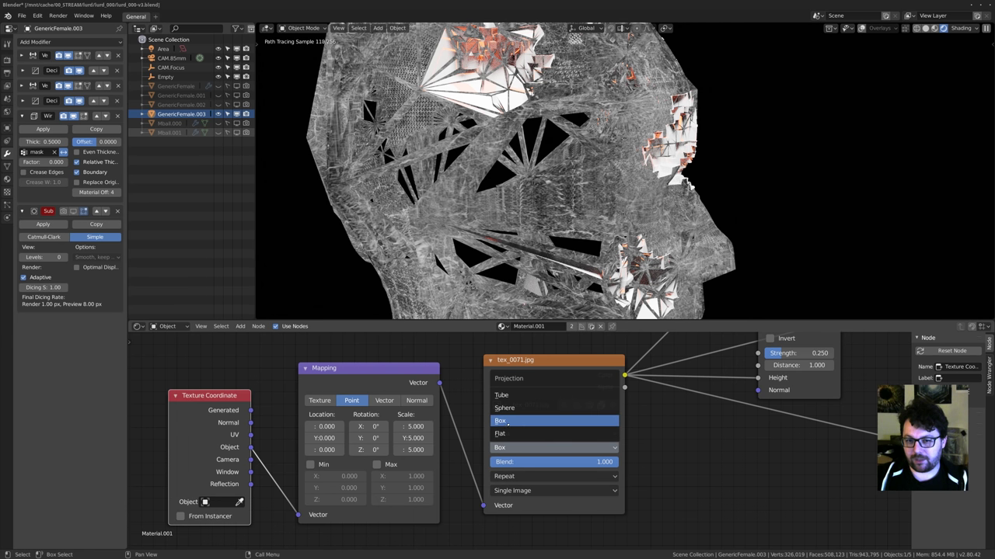
{"action": "left_click", "coordinate": [500, 420]}
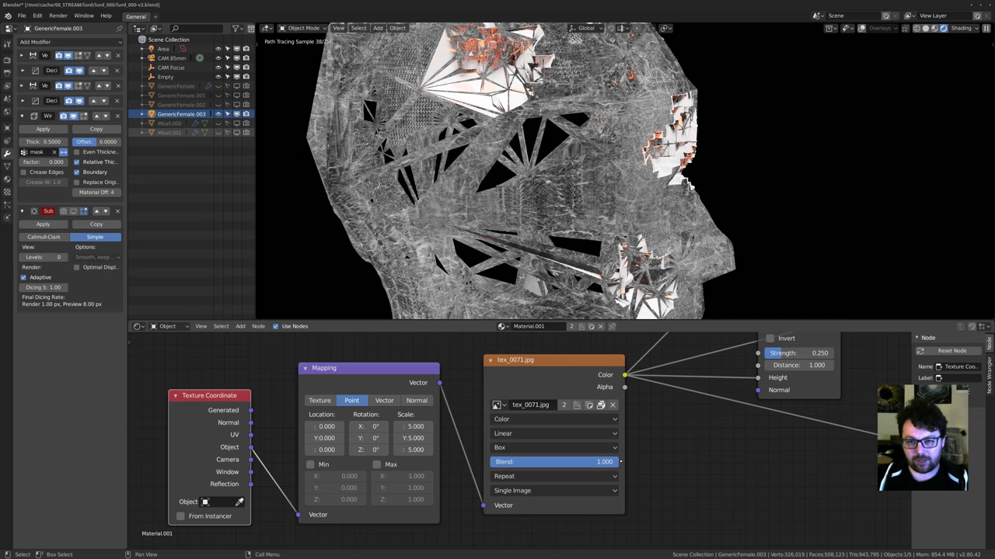
{"action": "scroll", "coordinate": [620, 221], "scroll_direction": "down", "scroll_amount": 2}
{"action": "middle_click_drag", "start_coordinate": [618, 222], "coordinate": [495, 228]}
{"action": "scroll", "coordinate": [513, 226], "scroll_direction": "down", "scroll_amount": 2}
{"action": "middle_click_drag", "start_coordinate": [443, 201], "coordinate": [432, 202]}
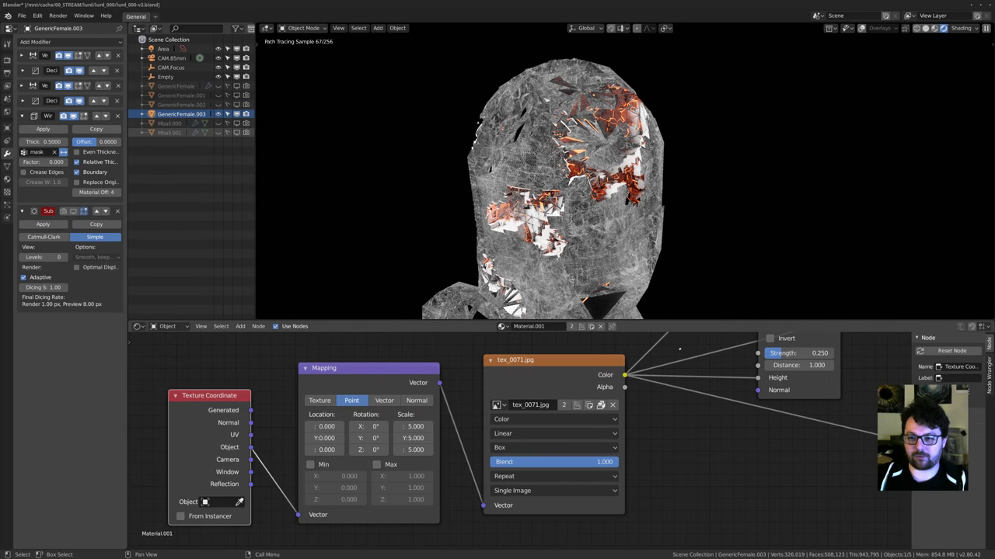
Route the Principled BSDF back to the material output in place of the texture preview, and frame its input nodes.
{"action": "scroll", "coordinate": [583, 462], "scroll_direction": "down", "scroll_amount": 5}
{"action": "middle_click_drag", "start_coordinate": [583, 462], "coordinate": [561, 479]}
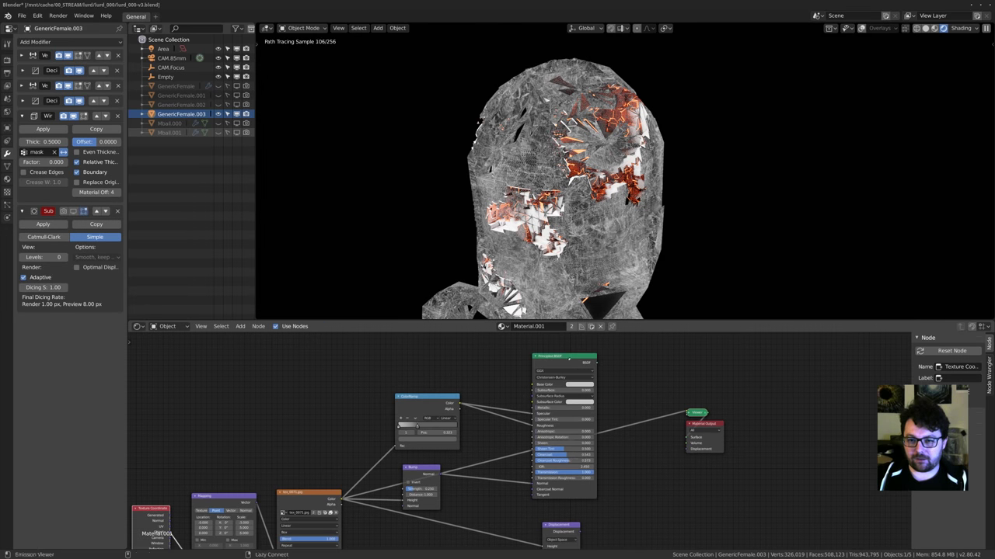
{"action": "left_click", "coordinate": [568, 358], "text": "ctrl+shift"}
{"action": "scroll", "coordinate": [496, 456], "scroll_direction": "up", "scroll_amount": 7}
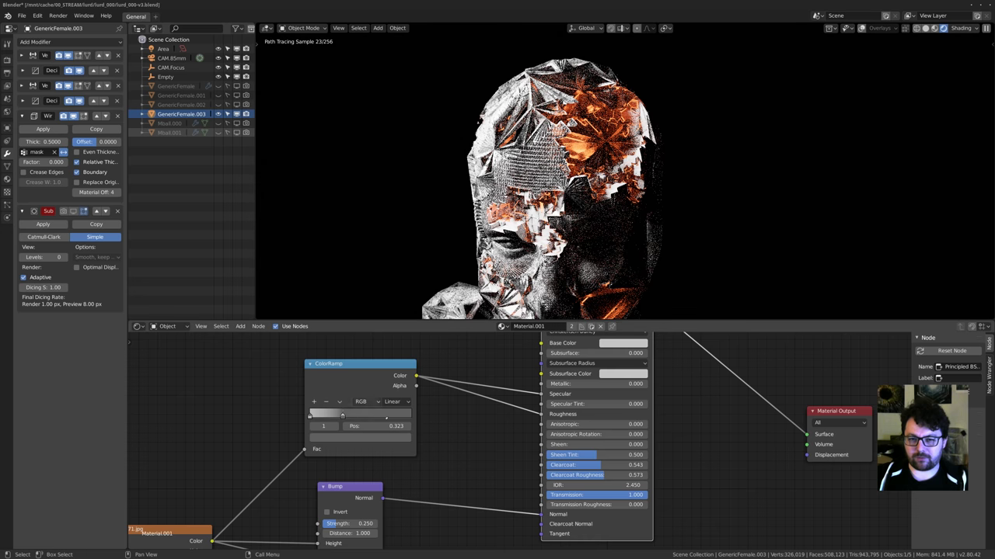
Move the Bump node closer to the Principled BSDF in the Material.001 node tree.
{"action": "middle_click_drag", "start_coordinate": [437, 426], "coordinate": [452, 352]}
{"action": "scroll", "coordinate": [468, 440], "scroll_direction": "up", "scroll_amount": 2}
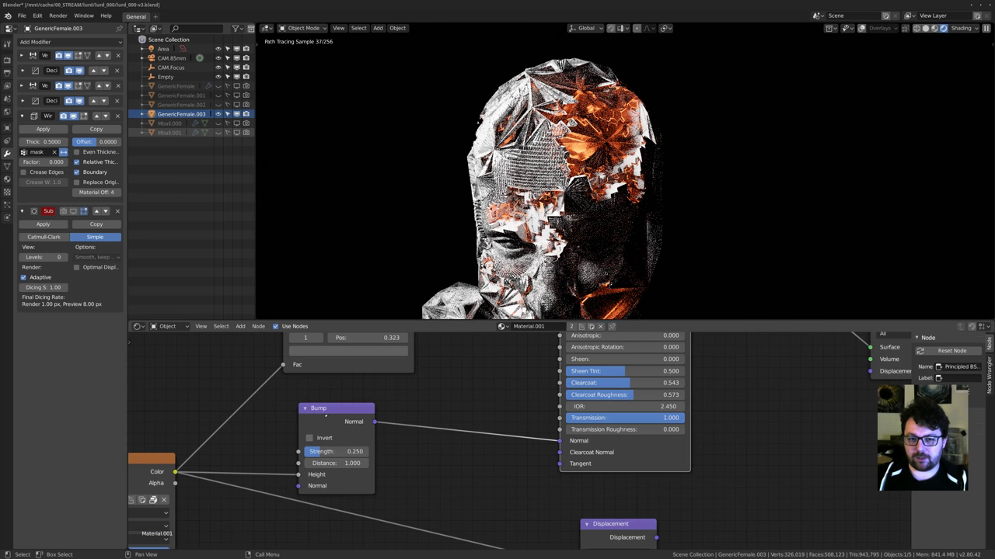
{"action": "left_click_drag", "start_coordinate": [367, 430], "coordinate": [411, 425]}
{"action": "middle_click_drag", "start_coordinate": [498, 217], "coordinate": [610, 217]}
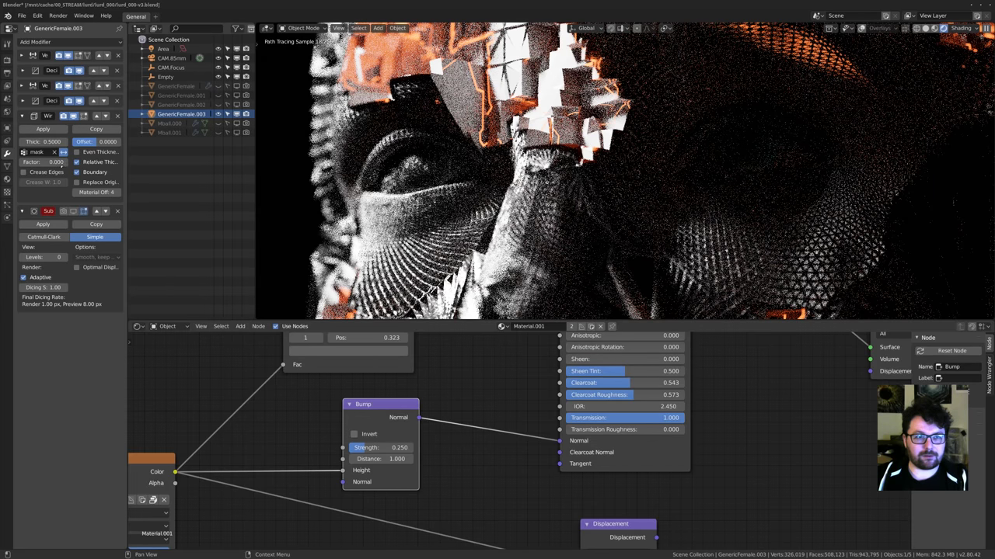
Open the Material slot of the bust and examine its Voronoi Texture, ColorRamp, Principled BSDF and Emission node chain.
{"action": "left_click", "coordinate": [7, 178]}
{"action": "left_click", "coordinate": [44, 55]}
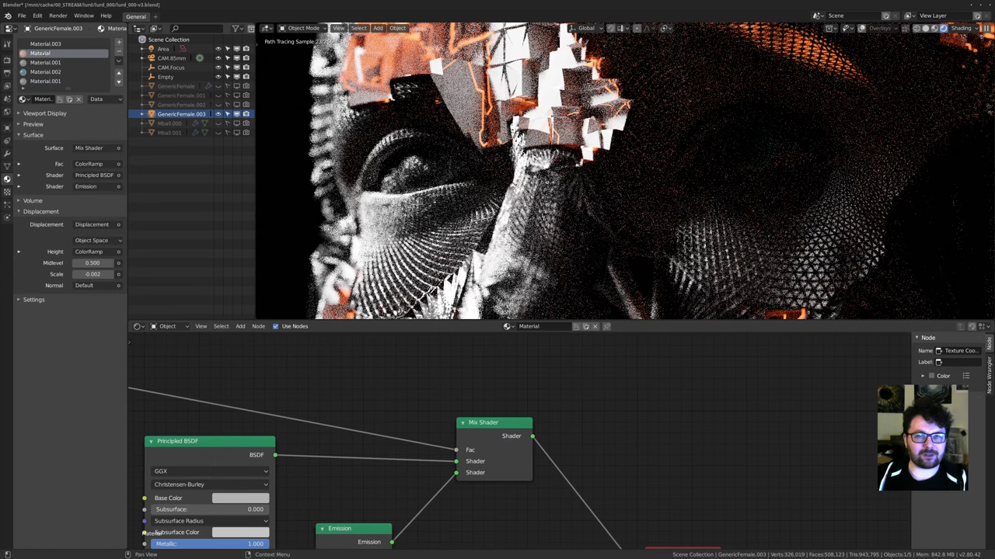
{"action": "middle_click_drag", "start_coordinate": [388, 455], "coordinate": [573, 416]}
{"action": "scroll", "coordinate": [573, 416], "scroll_direction": "down", "scroll_amount": 5}
{"action": "middle_click_drag", "start_coordinate": [314, 427], "coordinate": [518, 439]}
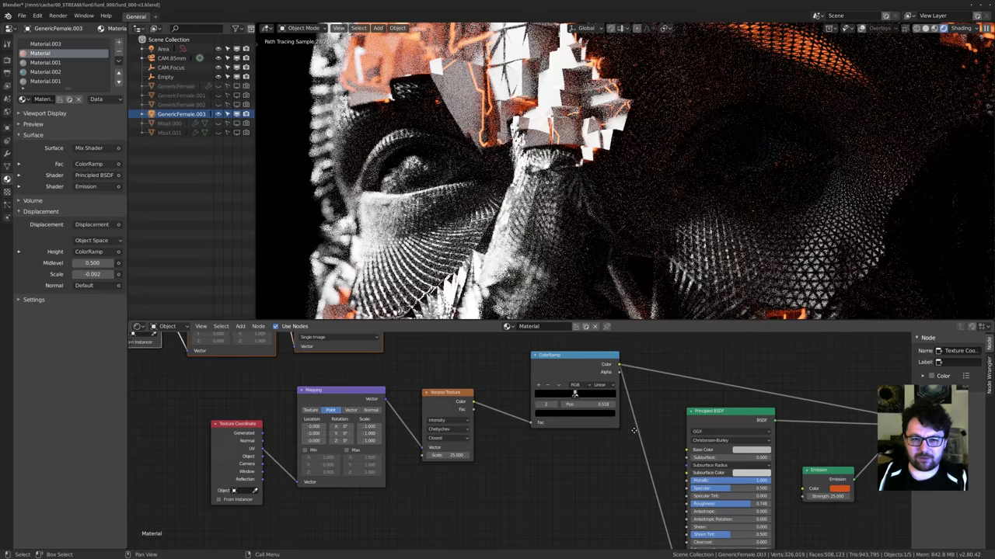
{"action": "scroll", "coordinate": [518, 439], "scroll_direction": "down", "scroll_amount": 5}
{"action": "middle_click_drag", "start_coordinate": [584, 470], "coordinate": [504, 446]}
{"action": "scroll", "coordinate": [503, 446], "scroll_direction": "up", "scroll_amount": 2}
{"action": "scroll", "coordinate": [503, 446], "scroll_direction": "up", "scroll_amount": 1}
{"action": "middle_click_drag", "start_coordinate": [516, 488], "coordinate": [544, 490]}
{"action": "scroll", "coordinate": [544, 490], "scroll_direction": "down", "scroll_amount": 1}
Reposition the Displacement node slightly in the Material node tree and frame the whole shader chain.
{"action": "left_click_drag", "start_coordinate": [491, 347], "coordinate": [475, 355]}
{"action": "middle_click_drag", "start_coordinate": [536, 482], "coordinate": [561, 401]}
{"action": "left_click_drag", "start_coordinate": [642, 485], "coordinate": [614, 468]}
{"action": "middle_click_drag", "start_coordinate": [648, 394], "coordinate": [581, 518]}
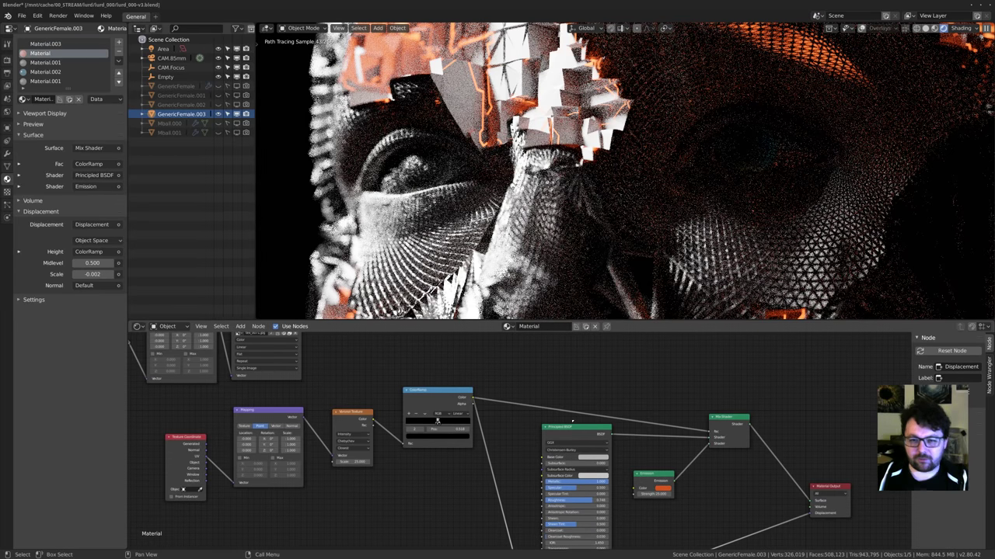
{"action": "middle_click_drag", "start_coordinate": [543, 465], "coordinate": [568, 435]}
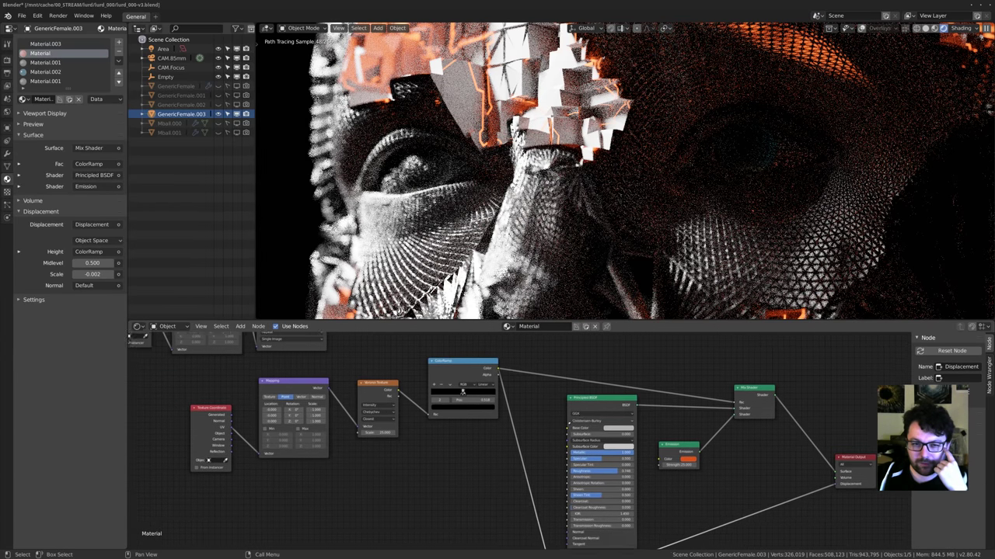
{"action": "scroll", "coordinate": [567, 435], "scroll_direction": "up", "scroll_amount": 2}
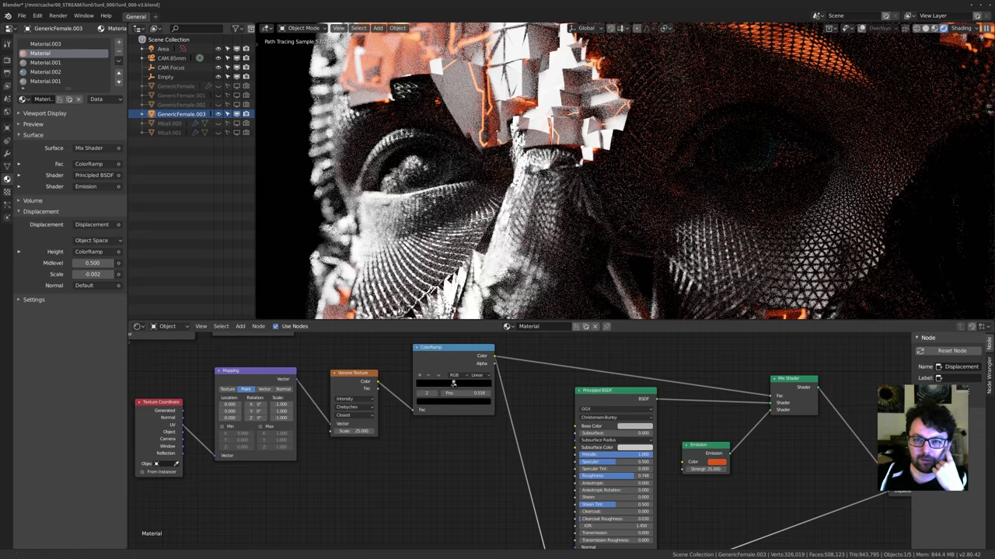
Preview the Voronoi Texture node directly on the bust and inspect the pattern across the face.
{"action": "middle_click_drag", "start_coordinate": [559, 148], "coordinate": [563, 208], "text": "shift"}
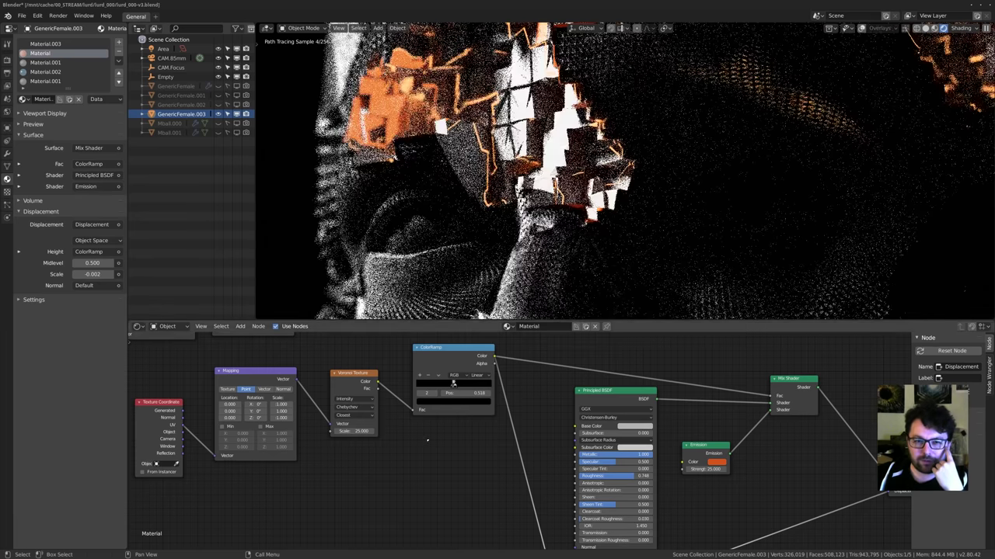
{"action": "middle_click_drag", "start_coordinate": [453, 383], "coordinate": [521, 466]}
{"action": "left_click", "coordinate": [425, 476], "text": "ctrl+shift"}
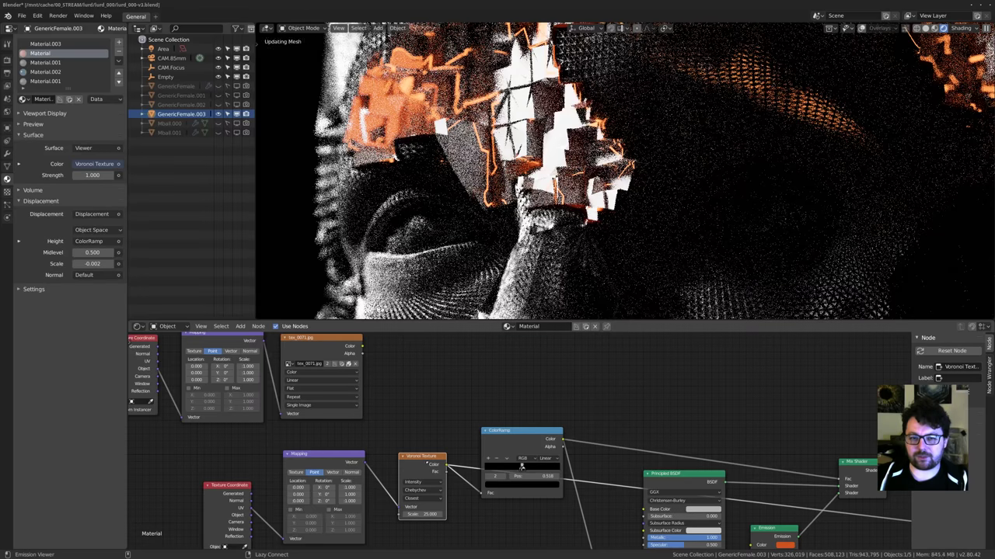
{"action": "scroll", "coordinate": [517, 186], "scroll_direction": "down", "scroll_amount": 6}
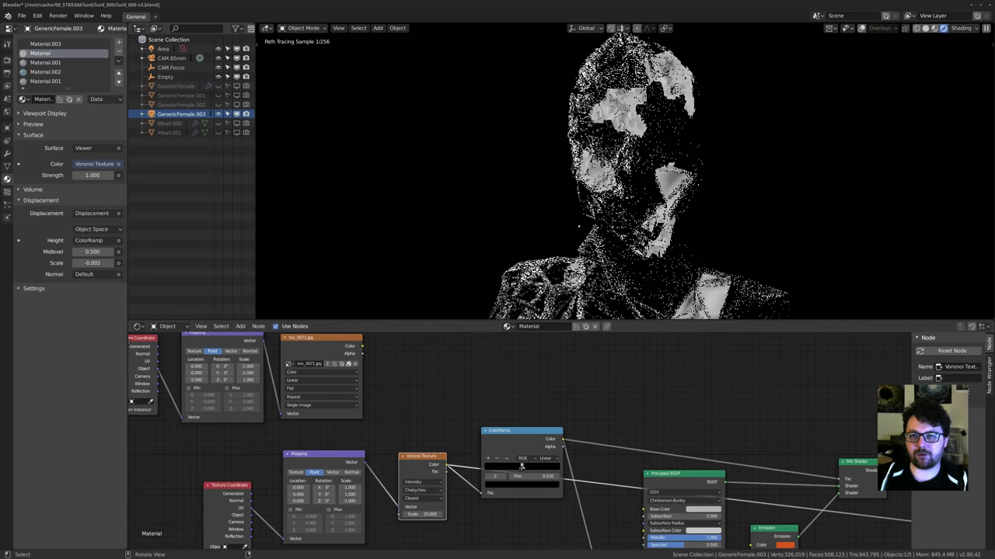
{"action": "middle_click_drag", "start_coordinate": [516, 187], "coordinate": [540, 195]}
{"action": "scroll", "coordinate": [540, 195], "scroll_direction": "up", "scroll_amount": 3}
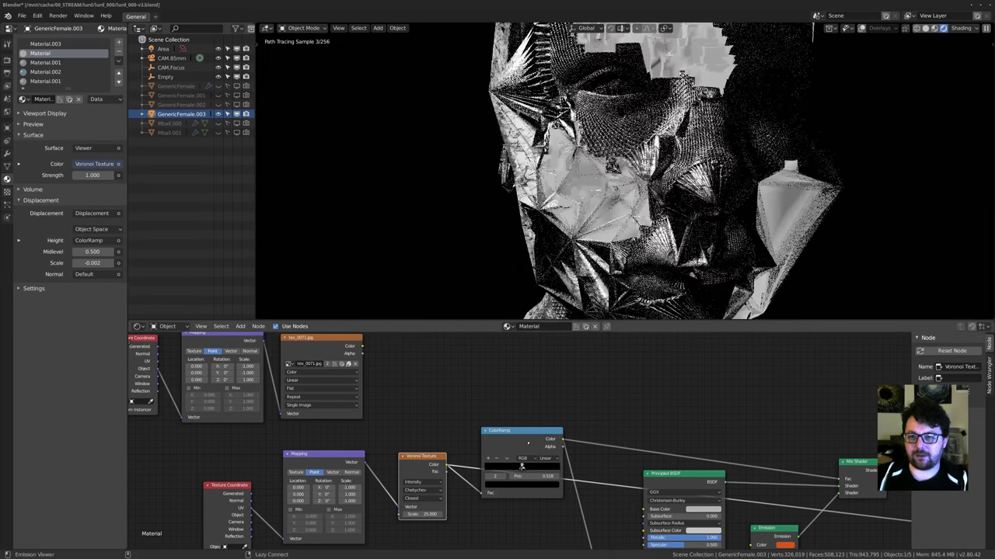
Preview the ColorRamp output on the bust to inspect the thin-line mask on the forehead.
{"action": "left_click", "coordinate": [521, 466], "text": "ctrl+shift"}
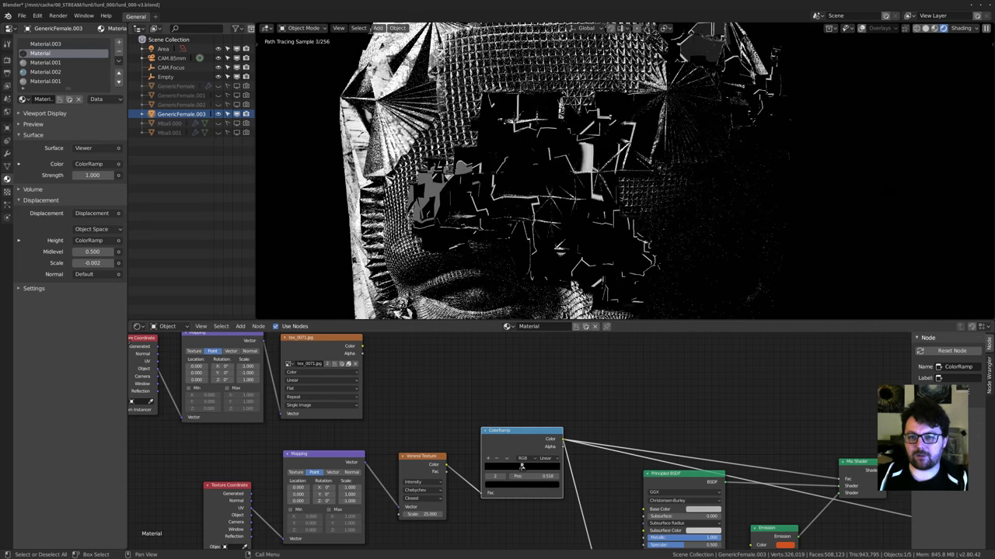
{"action": "middle_click_drag", "start_coordinate": [521, 467], "coordinate": [540, 435]}
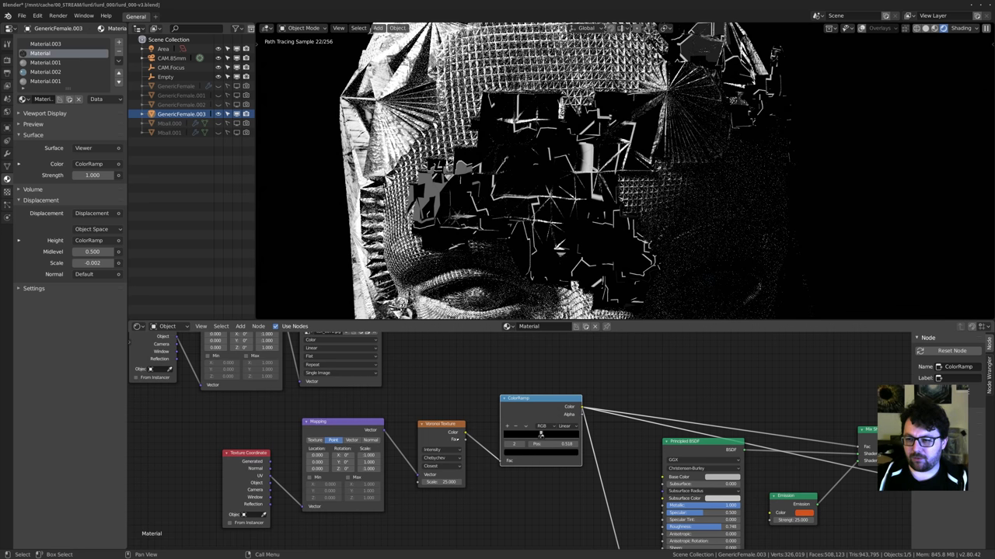
{"action": "middle_click_drag", "start_coordinate": [541, 434], "coordinate": [499, 455]}
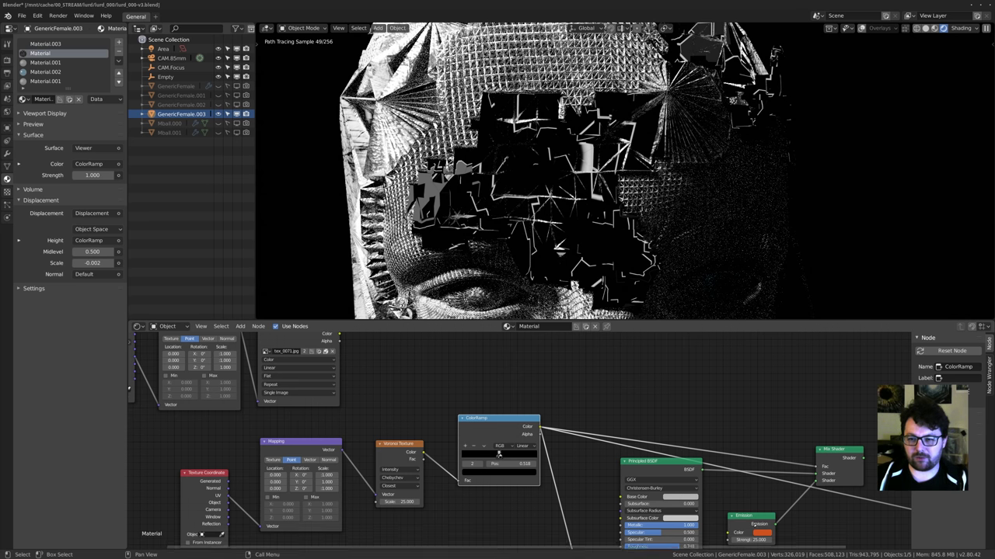
Route the Mix Shader back to the material output in place of the ColorRamp preview, and inspect the glowing edges.
{"action": "middle_click_drag", "start_coordinate": [662, 437], "coordinate": [600, 381]}
{"action": "scroll", "coordinate": [820, 489], "scroll_direction": "up", "scroll_amount": 3}
{"action": "middle_click_drag", "start_coordinate": [823, 494], "coordinate": [702, 402]}
{"action": "middle_click_drag", "start_coordinate": [651, 430], "coordinate": [632, 467]}
{"action": "left_click", "coordinate": [654, 390], "text": "ctrl+shift"}
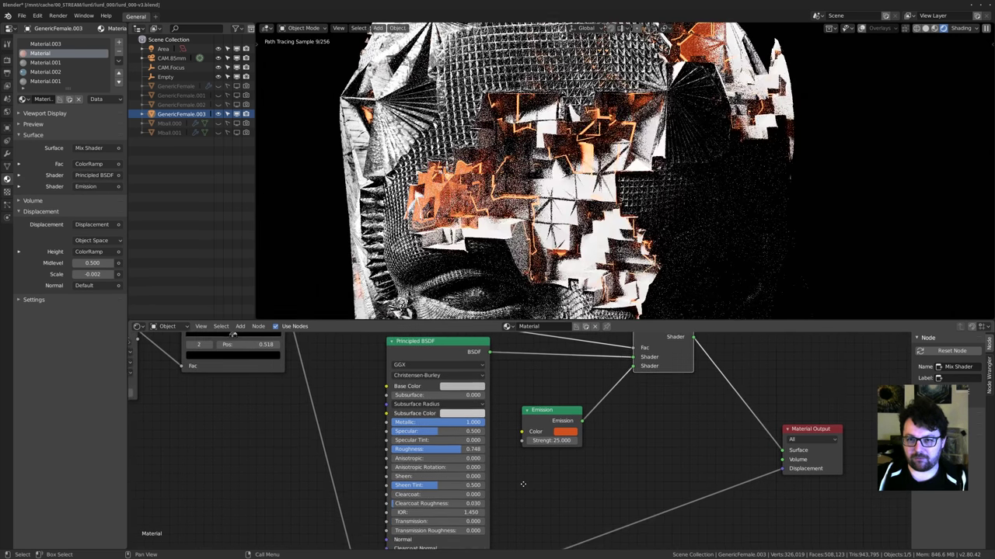
{"action": "middle_click_drag", "start_coordinate": [523, 484], "coordinate": [496, 492]}
{"action": "middle_click_drag", "start_coordinate": [632, 358], "coordinate": [571, 404]}
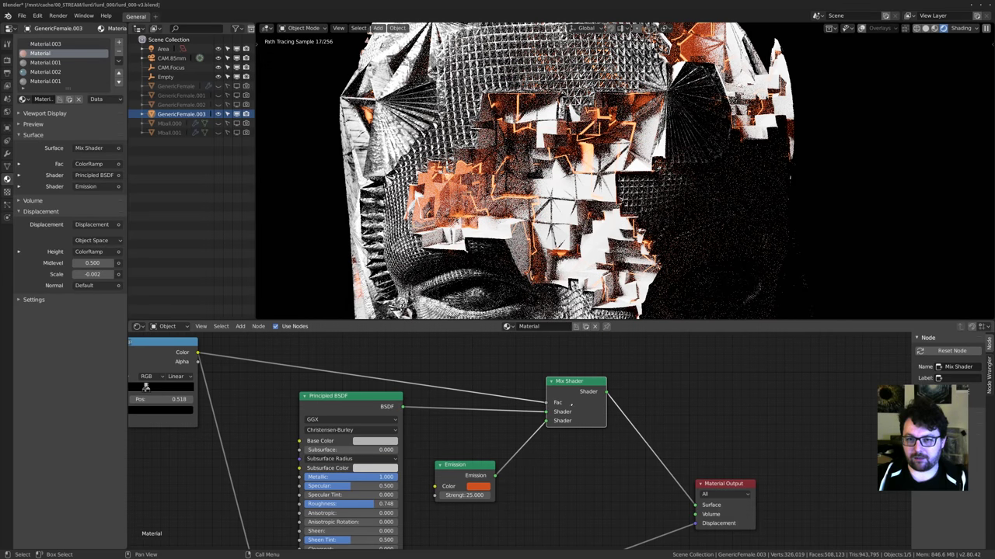
{"action": "middle_click_drag", "start_coordinate": [626, 212], "coordinate": [643, 167], "text": "shift"}
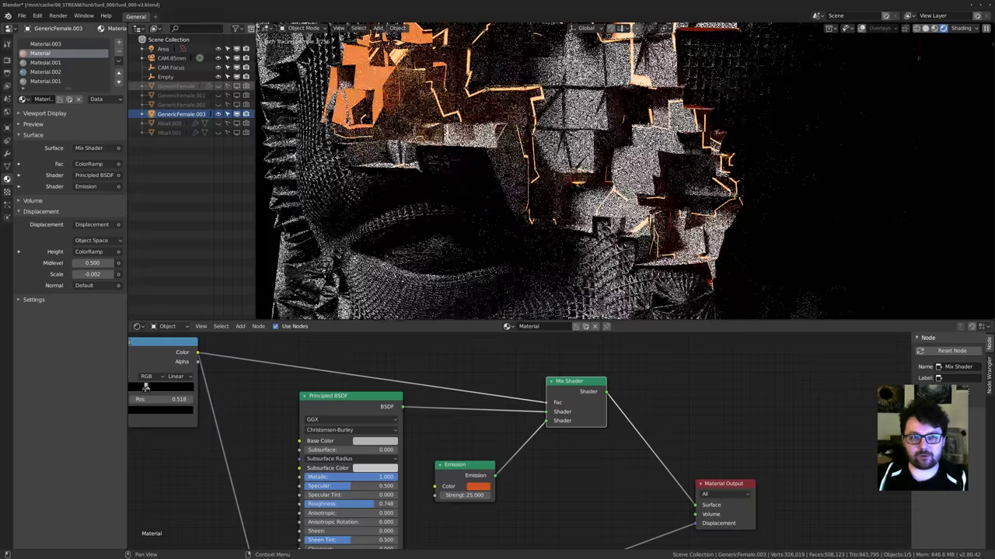
Open the first Material.001 slot and examine its textured surface on the face through the camera.
{"action": "left_click", "coordinate": [45, 62]}
{"action": "middle_click_drag", "start_coordinate": [376, 349], "coordinate": [425, 403]}
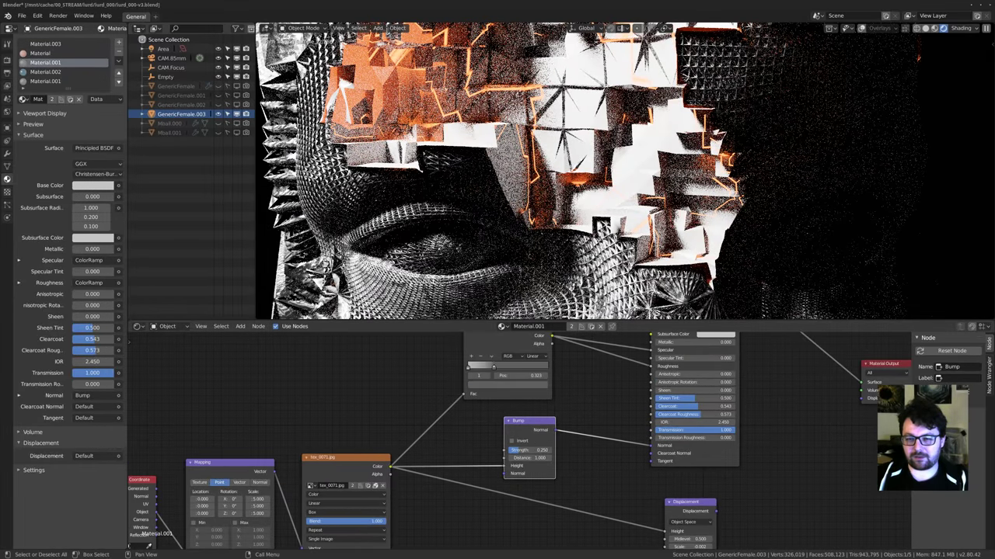
{"action": "key", "text": "KP_0"}
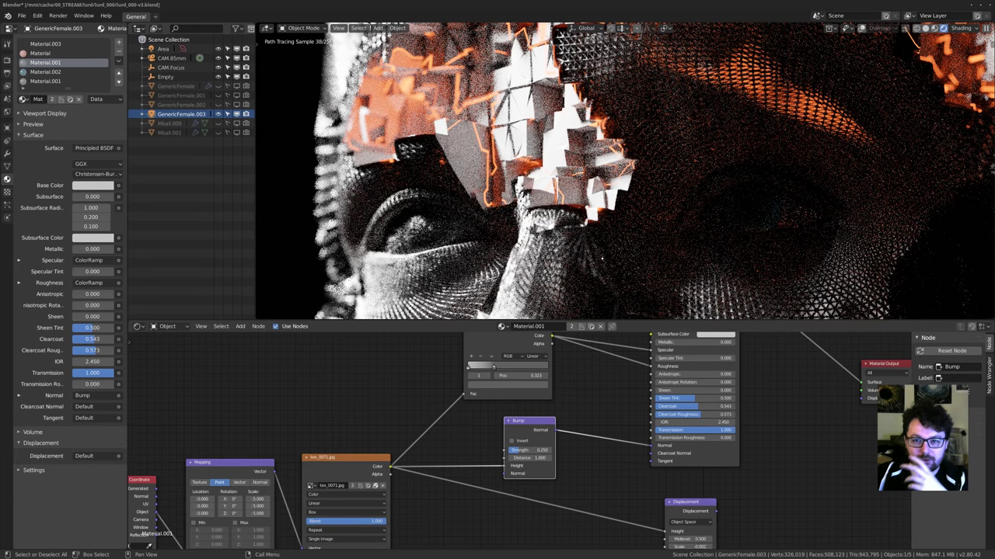
{"action": "scroll", "coordinate": [602, 259], "scroll_direction": "down", "scroll_amount": 1}
{"action": "middle_click_drag", "start_coordinate": [603, 259], "coordinate": [608, 235], "text": "shift"}
{"action": "scroll", "coordinate": [609, 235], "scroll_direction": "down", "scroll_amount": 1}
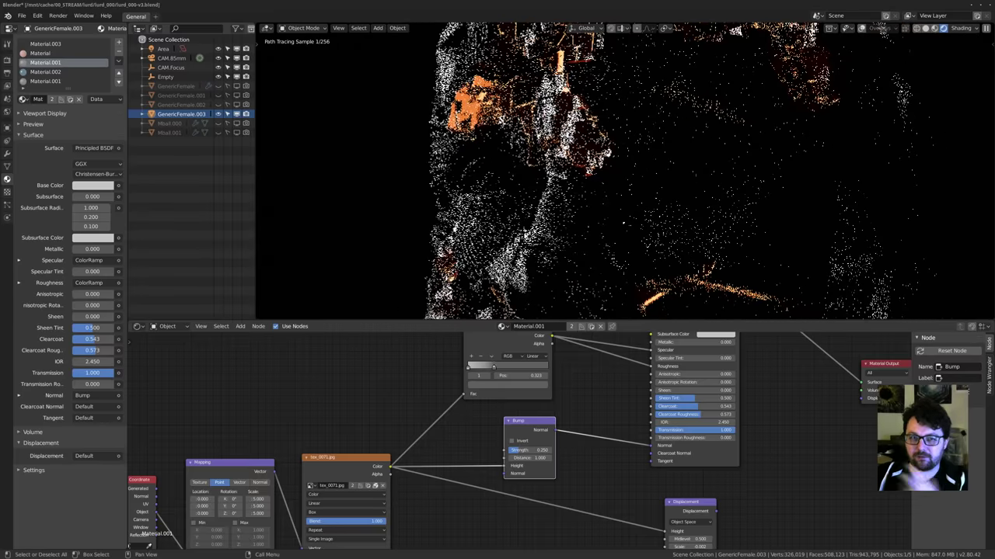
{"action": "key", "text": "space"}
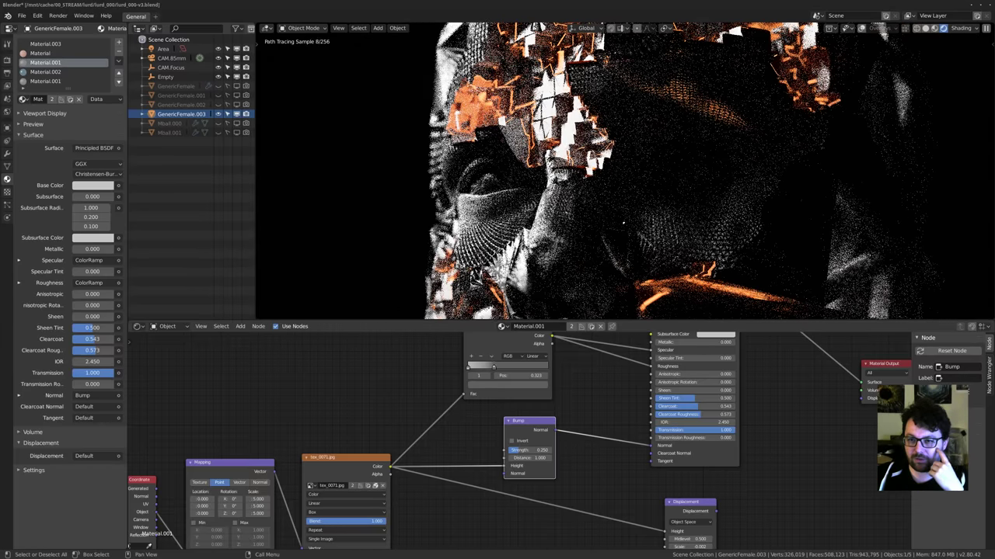
Open the Material.002 slot and examine the settings of its turquoise Principled BSDF.
{"action": "left_click", "coordinate": [45, 72]}
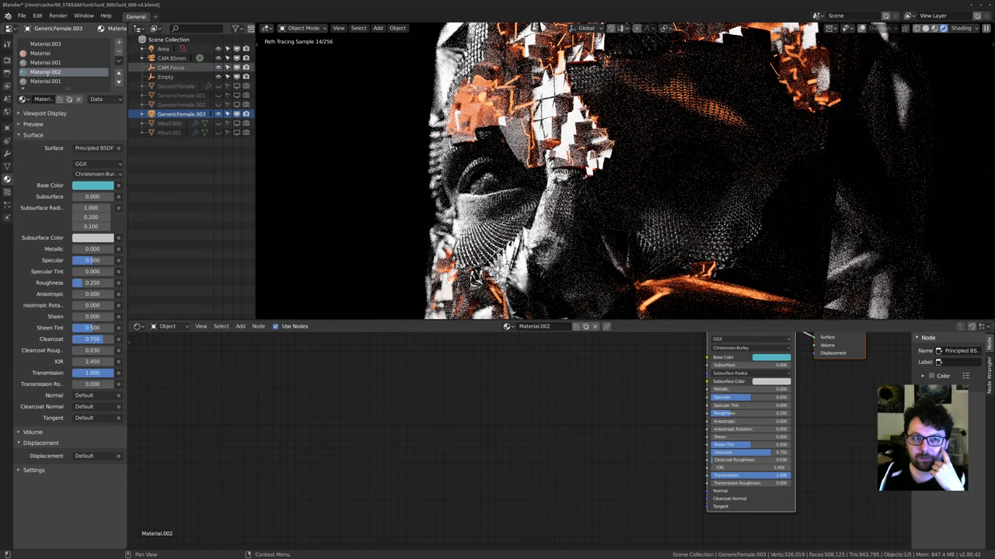
{"action": "key", "text": "Home"}
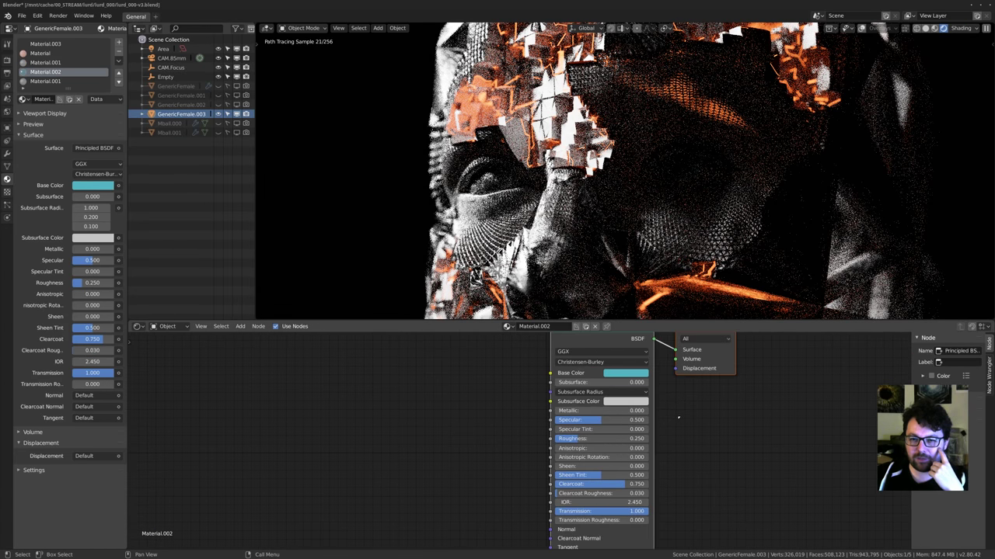
{"action": "middle_click_drag", "start_coordinate": [678, 417], "coordinate": [621, 451]}
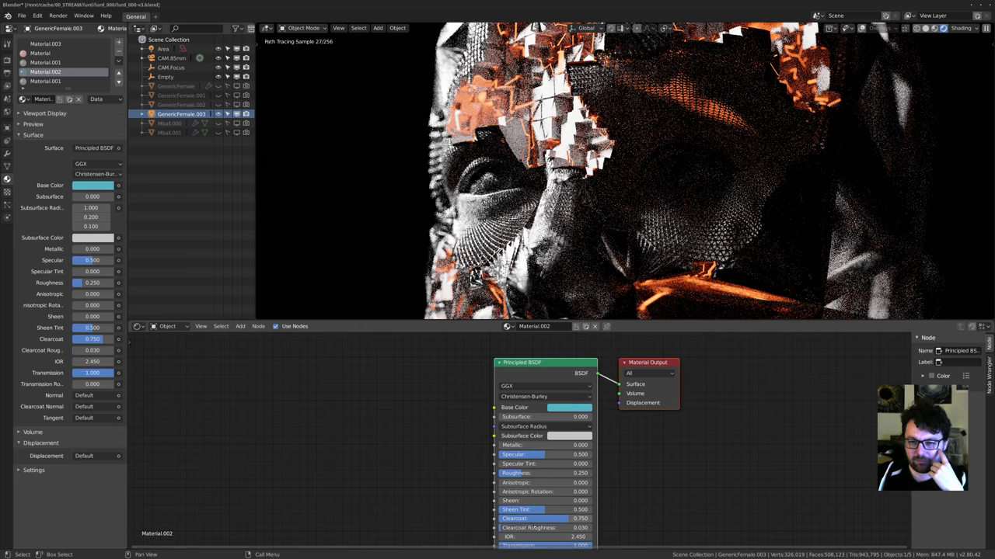
{"action": "middle_click_drag", "start_coordinate": [533, 528], "coordinate": [530, 495]}
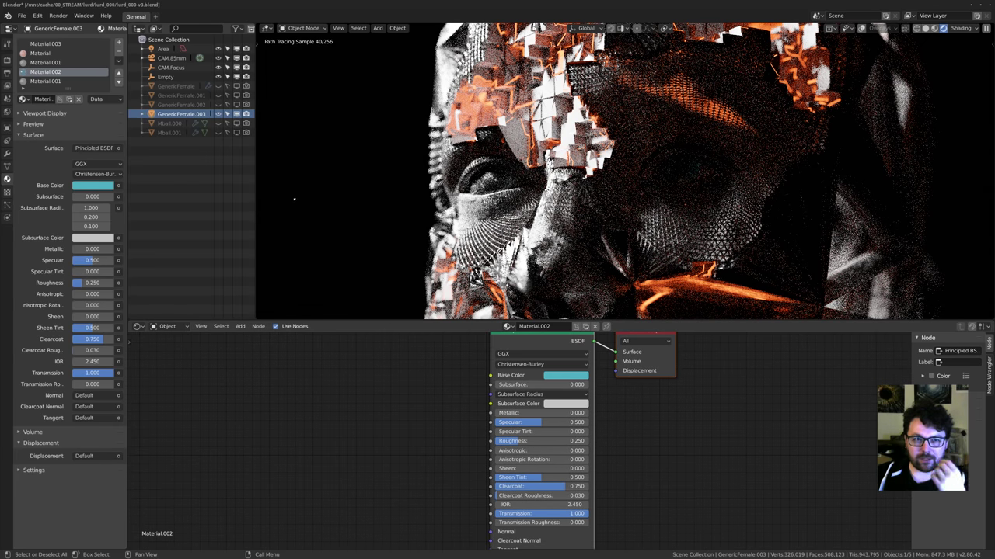
Examine the node tree of the last Material.001 slot and return to the bust's modifier stack.
{"action": "left_click", "coordinate": [45, 81]}
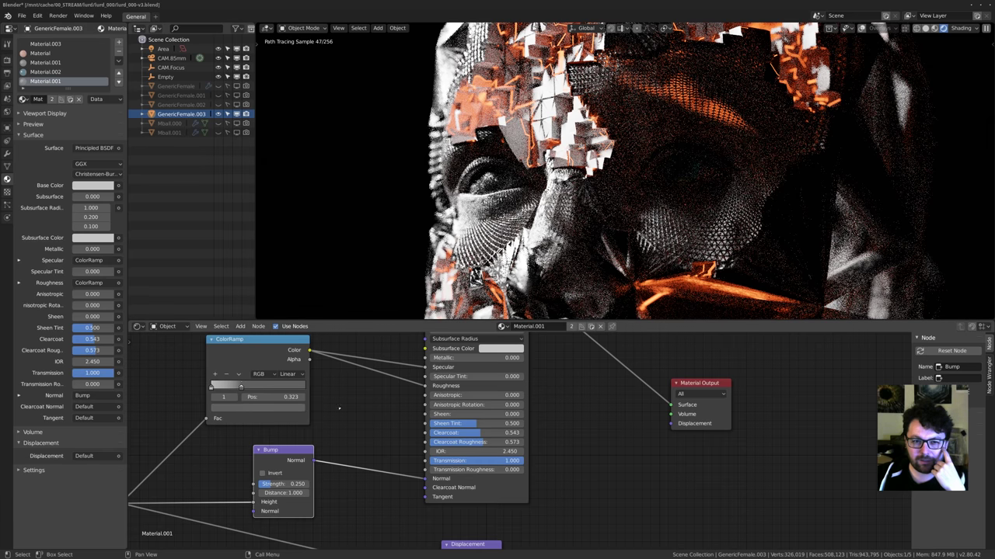
{"action": "scroll", "coordinate": [469, 425], "scroll_direction": "down", "scroll_amount": 3}
{"action": "middle_click_drag", "start_coordinate": [339, 409], "coordinate": [503, 418]}
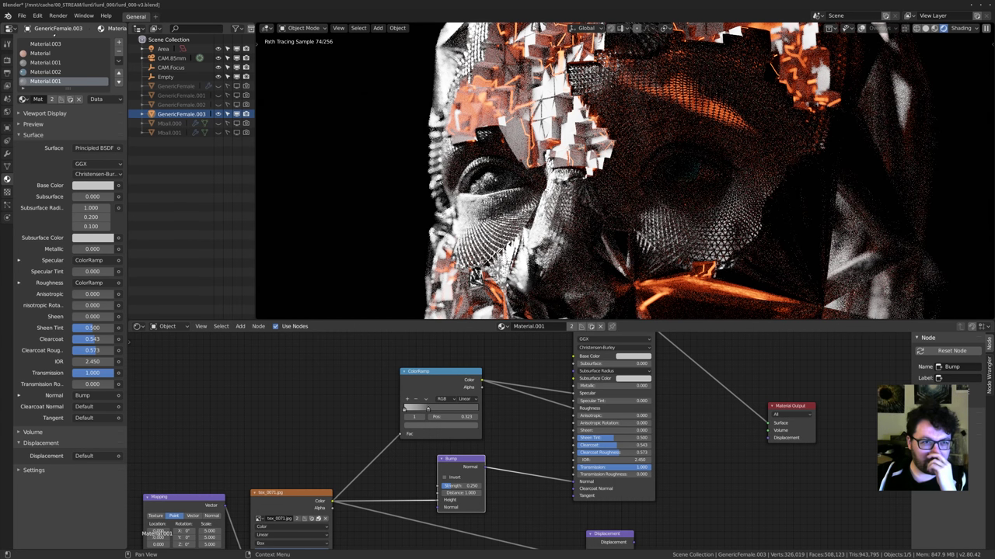
{"action": "left_click", "coordinate": [7, 153]}
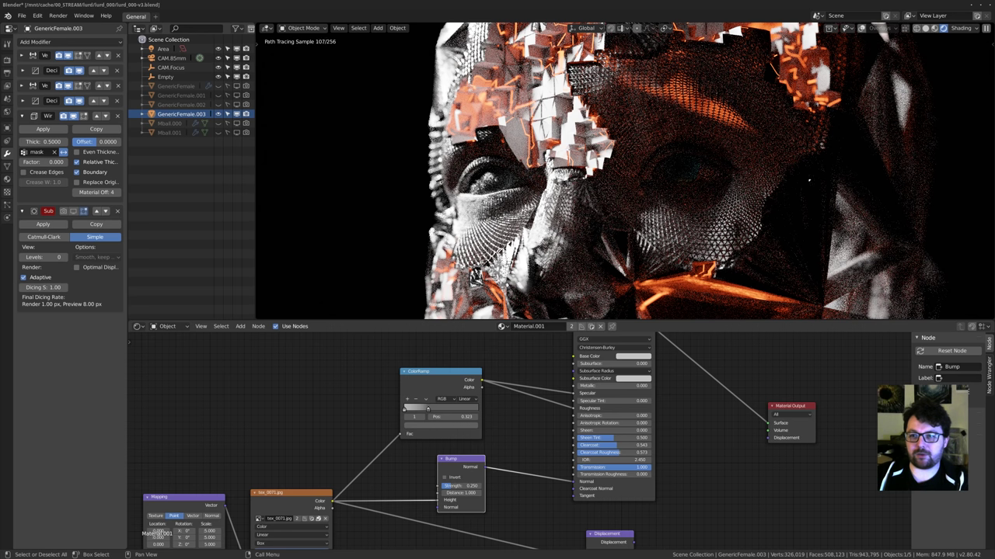
Frame the whole head in the camera view and enlarge the 3D viewport over the node editor.
{"action": "middle_click_drag", "start_coordinate": [862, 225], "coordinate": [726, 218], "text": "shift"}
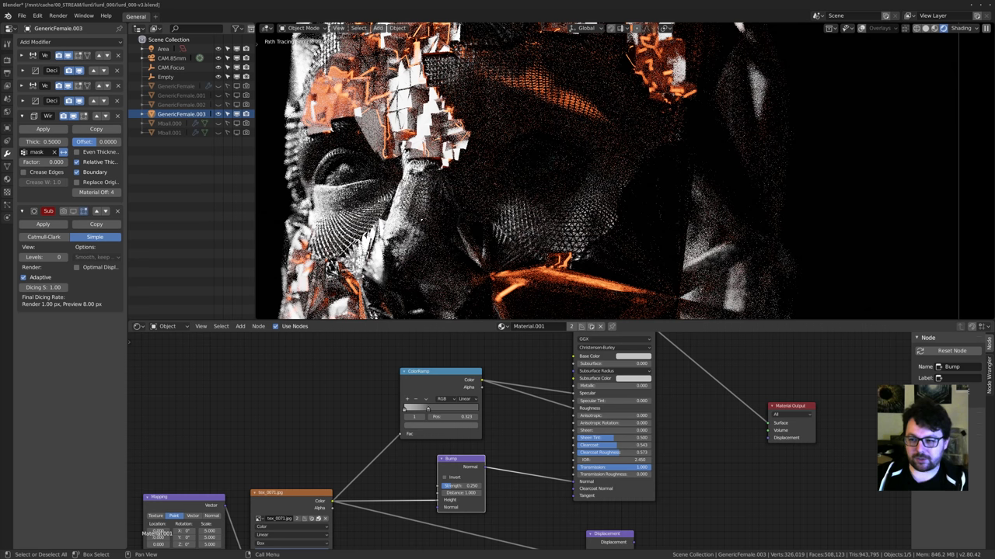
{"action": "scroll", "coordinate": [446, 222], "scroll_direction": "down", "scroll_amount": 3}
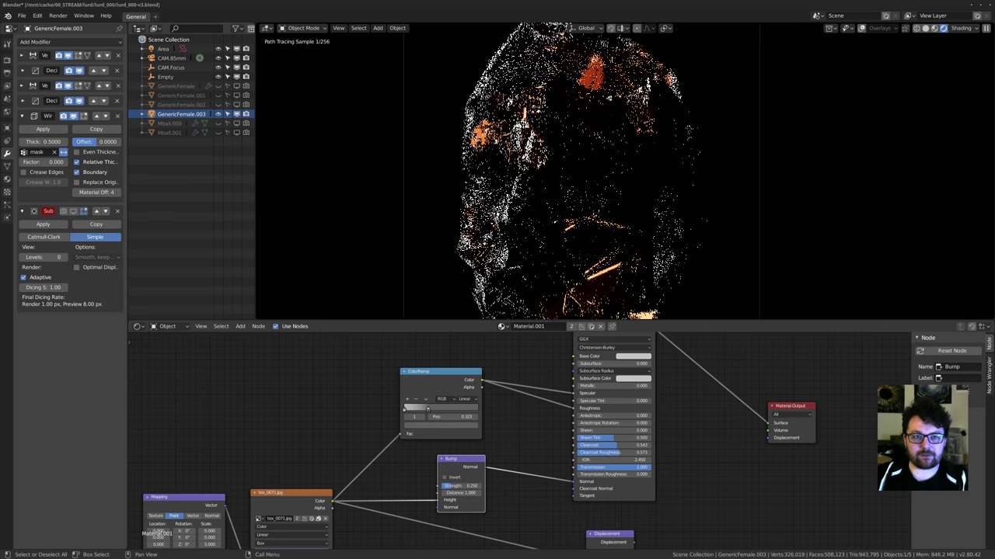
{"action": "key", "text": "KP_0"}
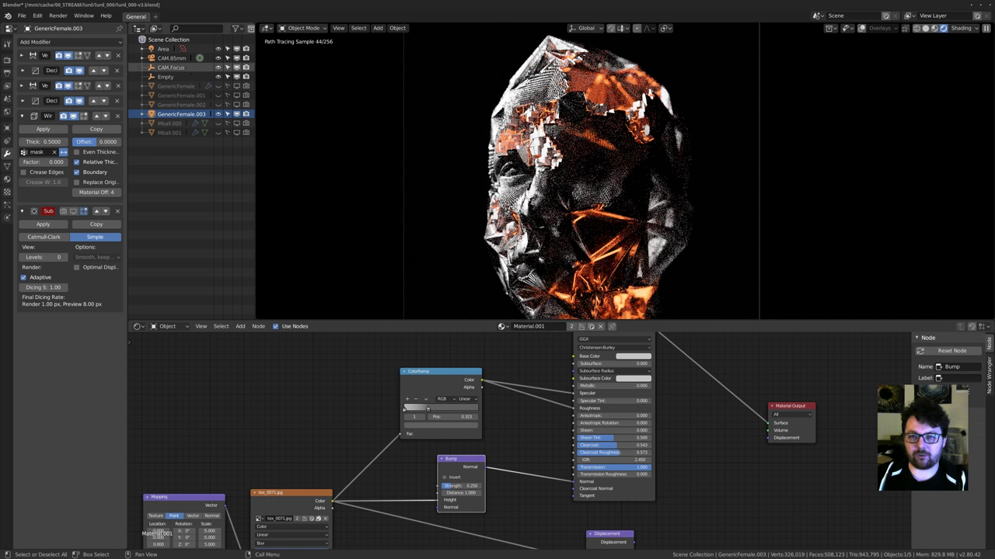
{"action": "middle_click_drag", "start_coordinate": [598, 230], "coordinate": [602, 208], "text": "shift"}
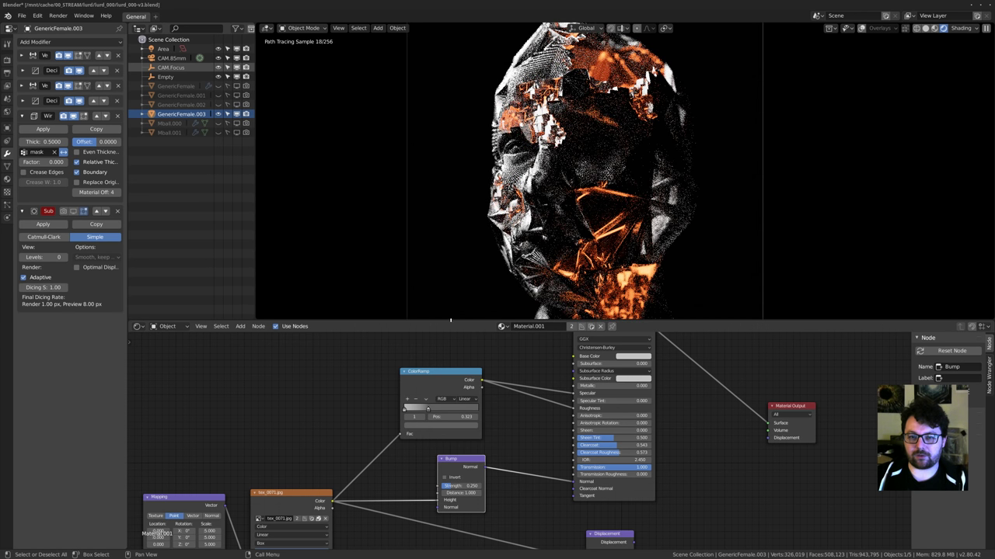
{"action": "left_click_drag", "start_coordinate": [439, 320], "coordinate": [439, 453]}
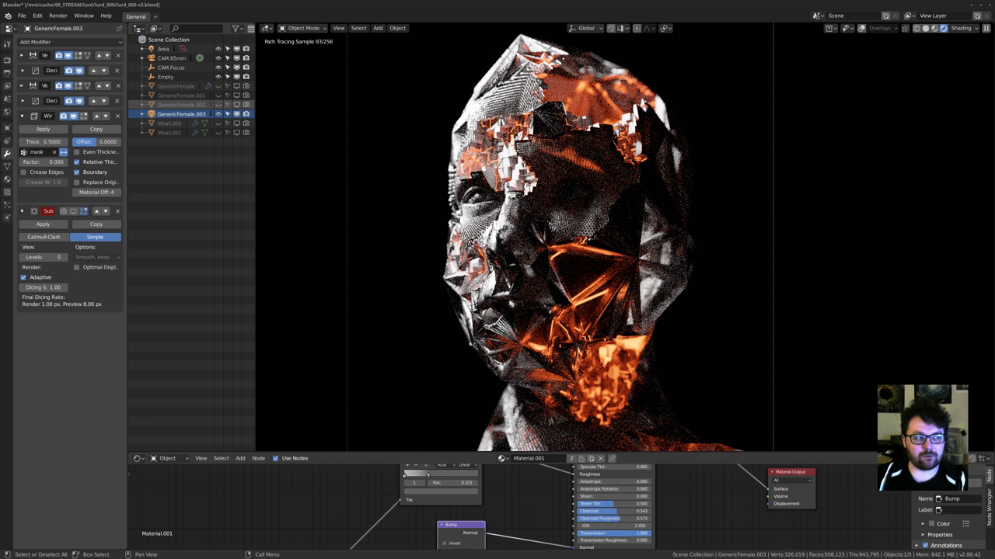
Switch the 3D viewport to solid shading and save the file.
{"action": "key", "text": "z"}
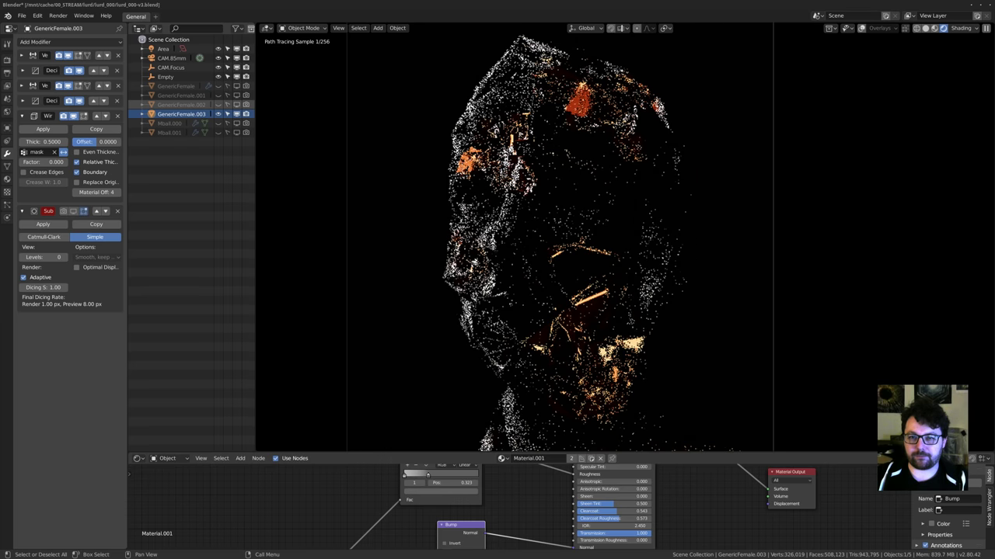
{"action": "key", "text": "z"}
{"action": "left_click", "coordinate": [674, 268]}
{"action": "key", "text": "ctrl+s"}
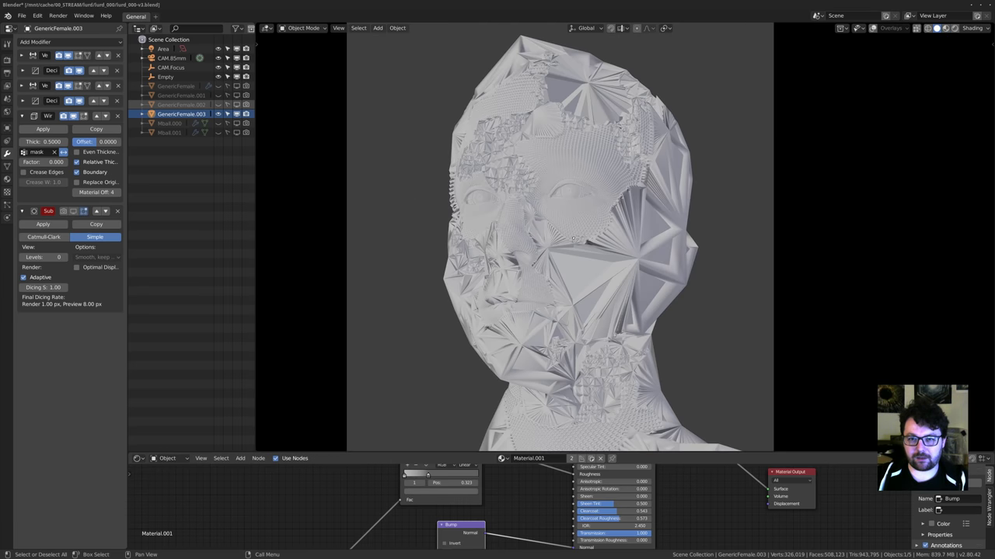
Launch the gthumb image viewer, look at the render lurd_001_2K16.png and close the viewer.
{"action": "middle_click_drag", "start_coordinate": [575, 239], "coordinate": [619, 249], "text": "shift"}
{"action": "middle_click_drag", "start_coordinate": [619, 249], "coordinate": [609, 269], "text": "shift"}
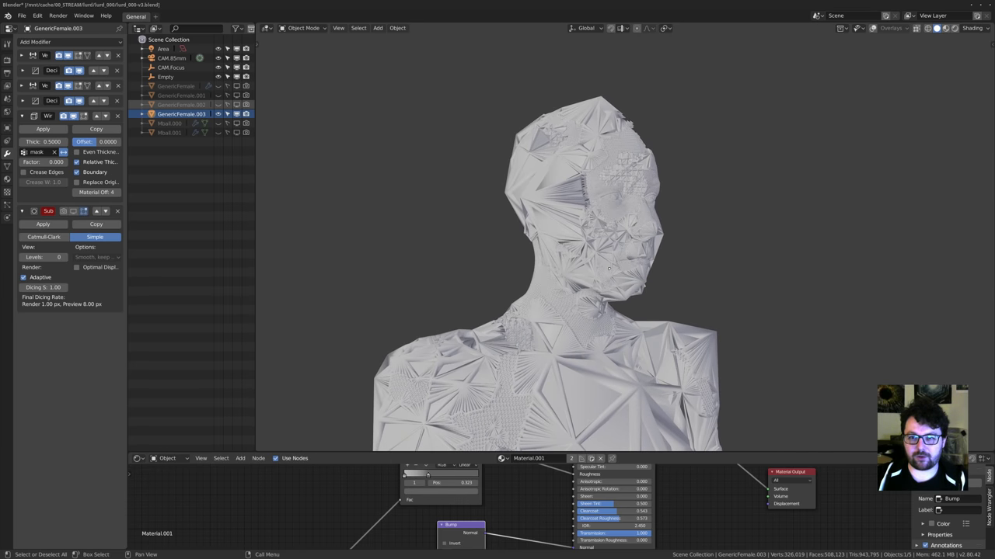
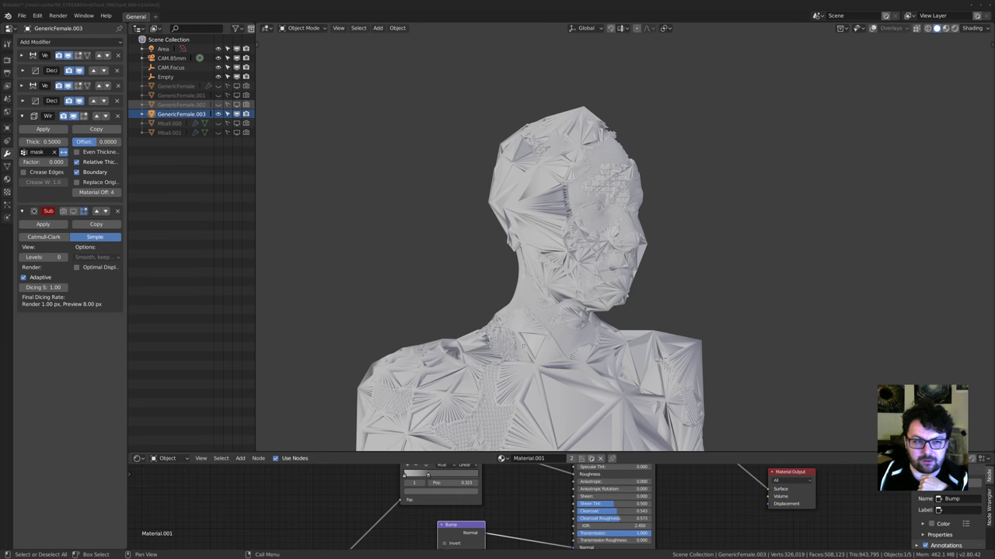
{"action": "key", "text": "super+r"}
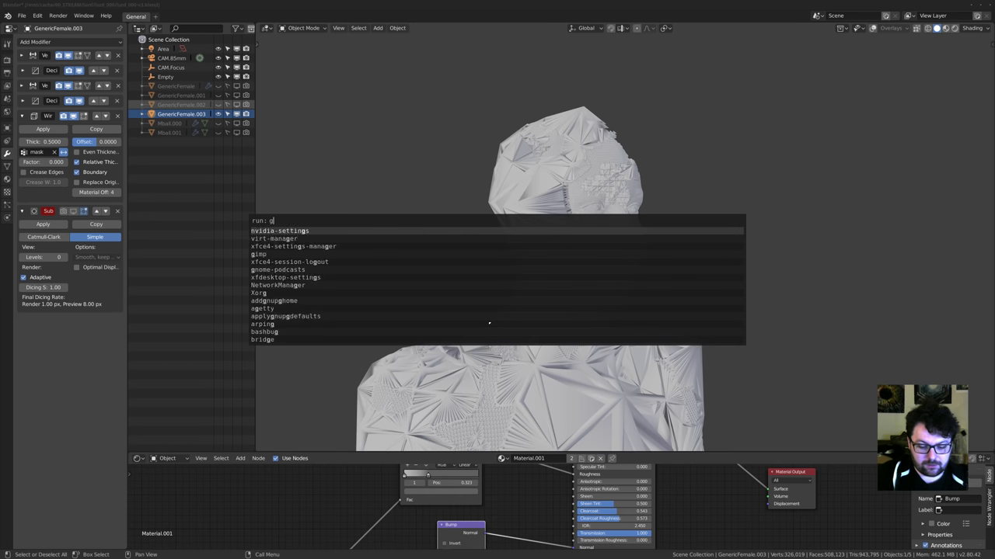
{"action": "type", "text": "ght"}
{"action": "key", "text": "BackSpace"}
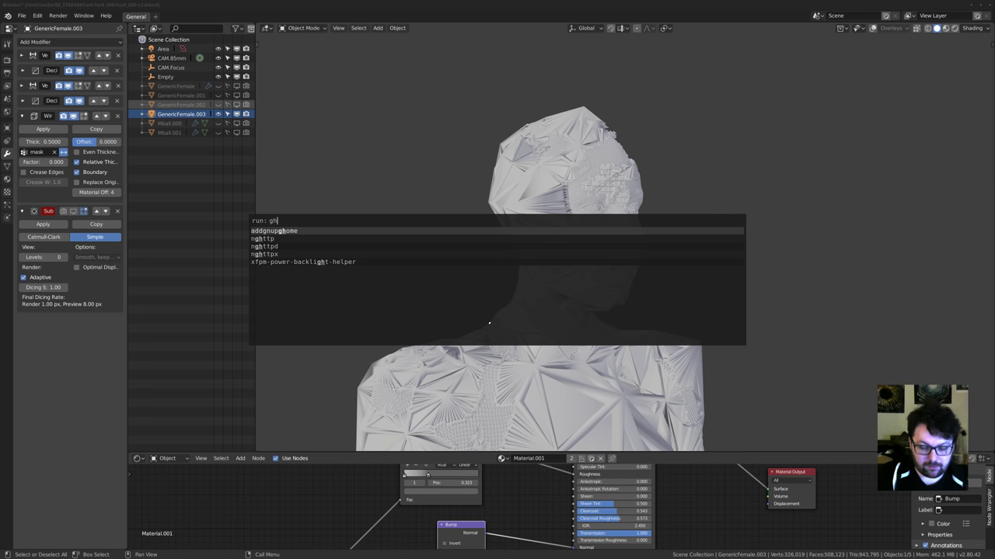
{"action": "key", "text": "BackSpace"}
{"action": "type", "text": "thumb"}
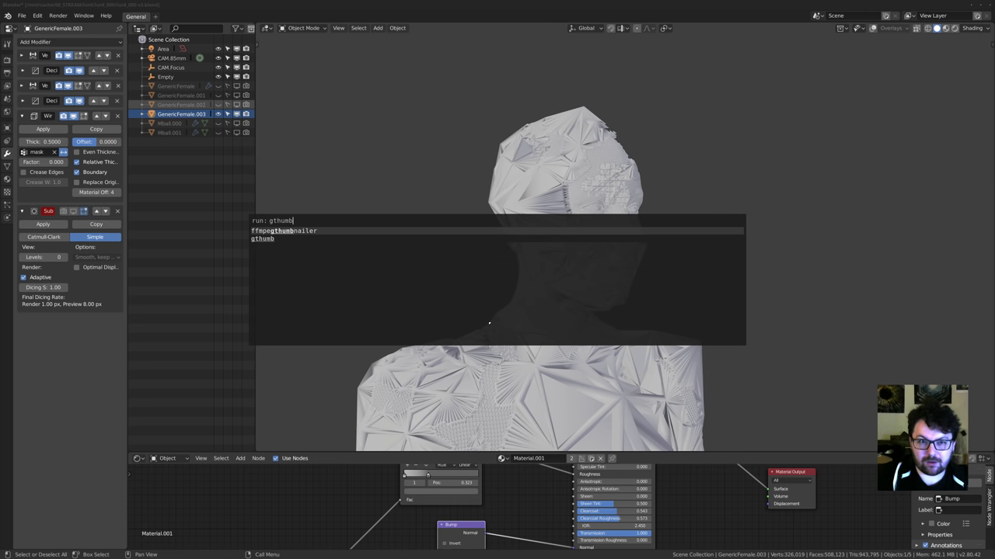
{"action": "key", "text": "Down"}
{"action": "key", "text": "Return"}
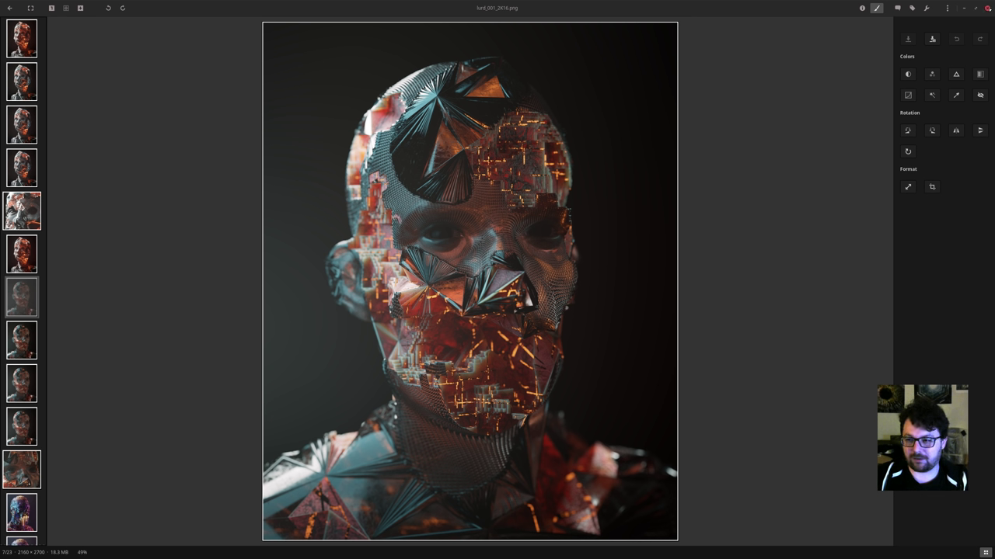
{"action": "left_click", "coordinate": [988, 8]}
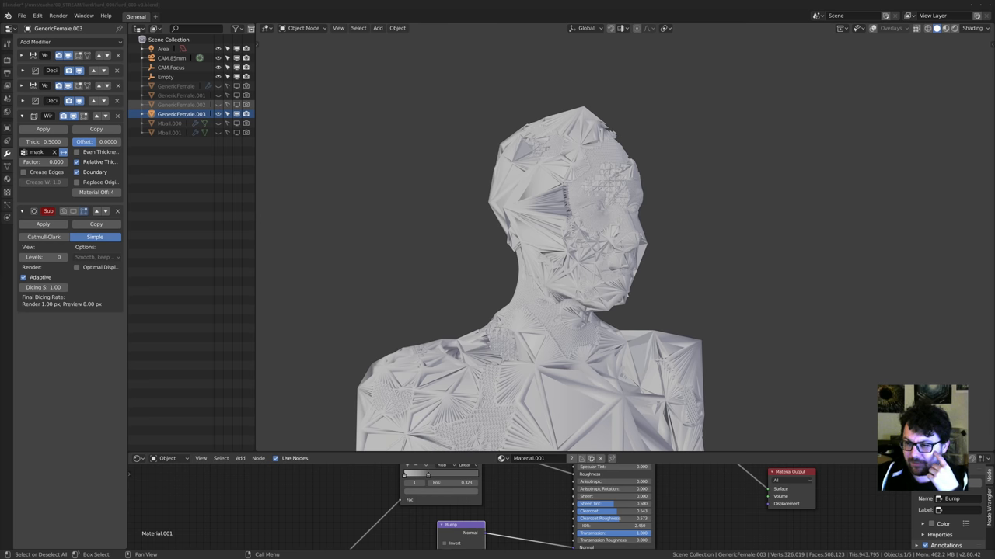
{"action": "middle_click_drag", "start_coordinate": [590, 327], "coordinate": [600, 332], "text": "shift"}
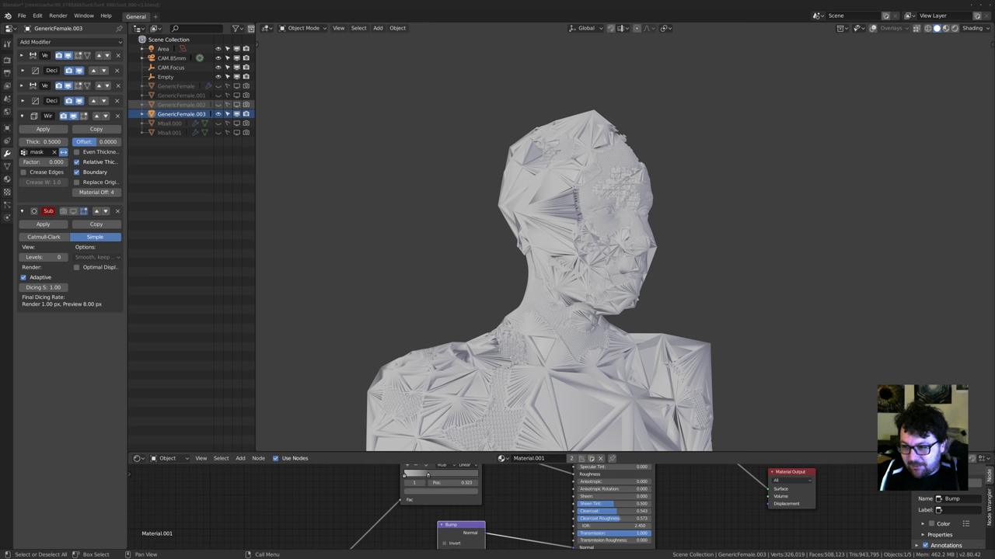
{"action": "scroll", "coordinate": [512, 252], "scroll_direction": "down", "scroll_amount": 2}
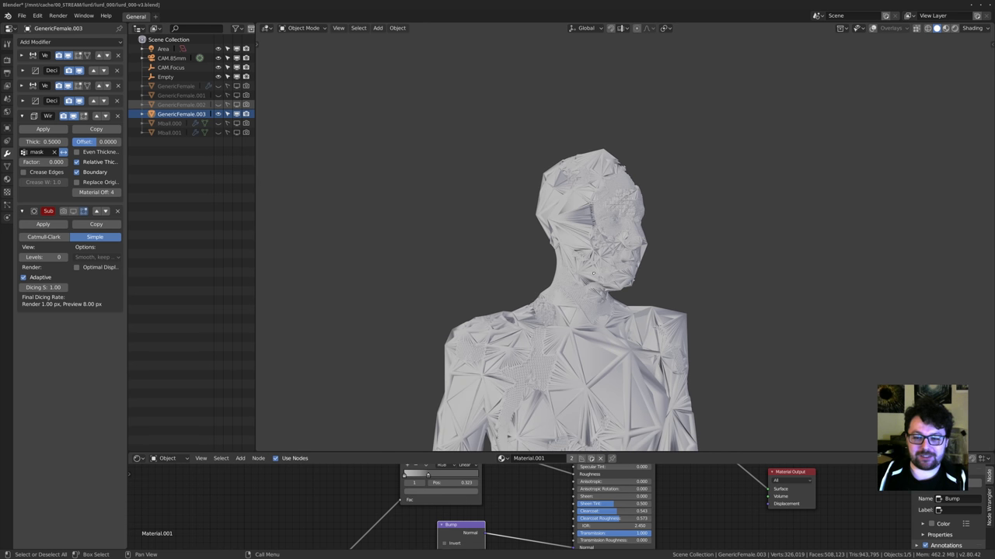
{"action": "middle_click_drag", "start_coordinate": [594, 274], "coordinate": [509, 327]}
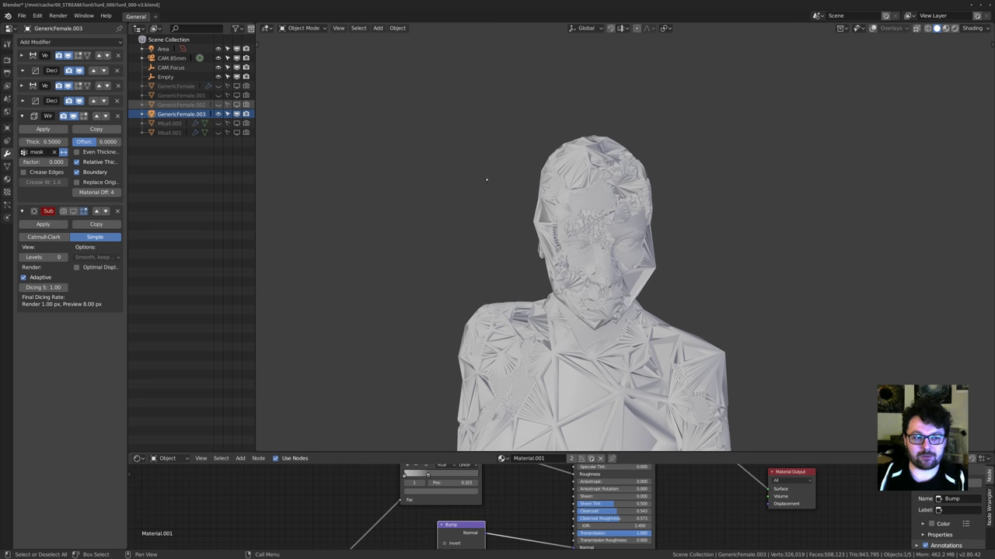
{"action": "middle_click_drag", "start_coordinate": [506, 225], "coordinate": [504, 194], "text": "shift"}
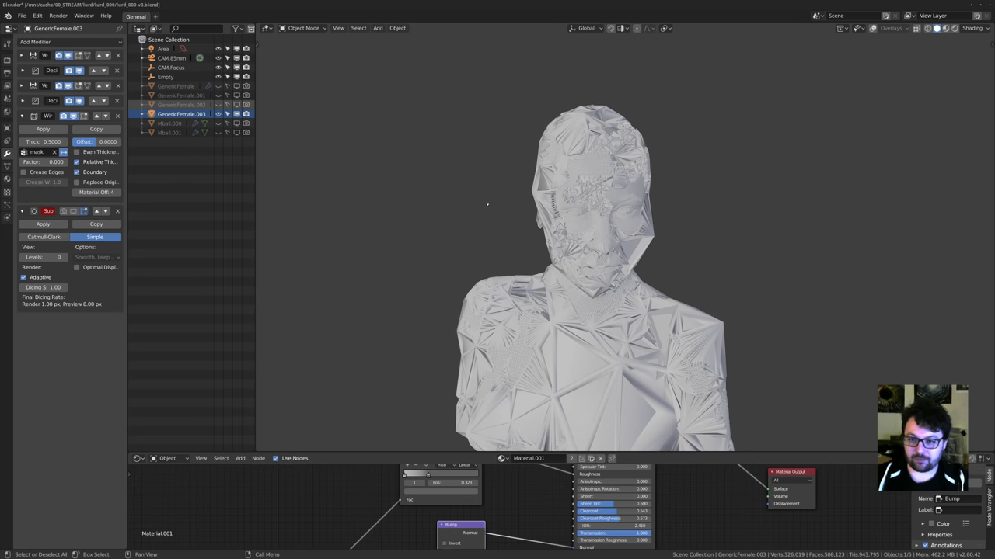
{"action": "scroll", "coordinate": [487, 204], "scroll_direction": "down", "scroll_amount": 2}
{"action": "middle_click_drag", "start_coordinate": [511, 244], "coordinate": [443, 225]}
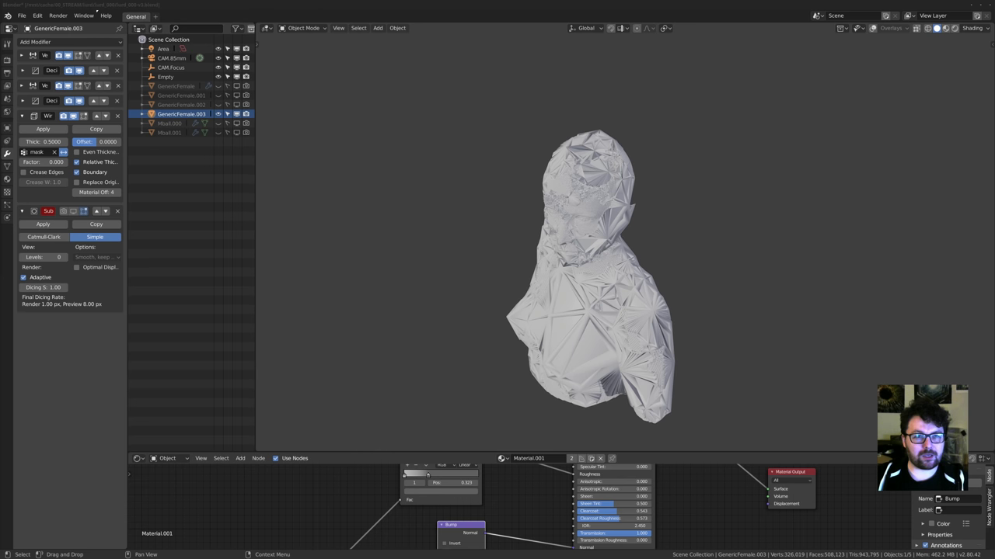
Quit the lurd_000-v3.blend session and discard its unsaved changes.
{"action": "left_click", "coordinate": [22, 16]}
{"action": "mouse_move", "coordinate": [37, 16]}
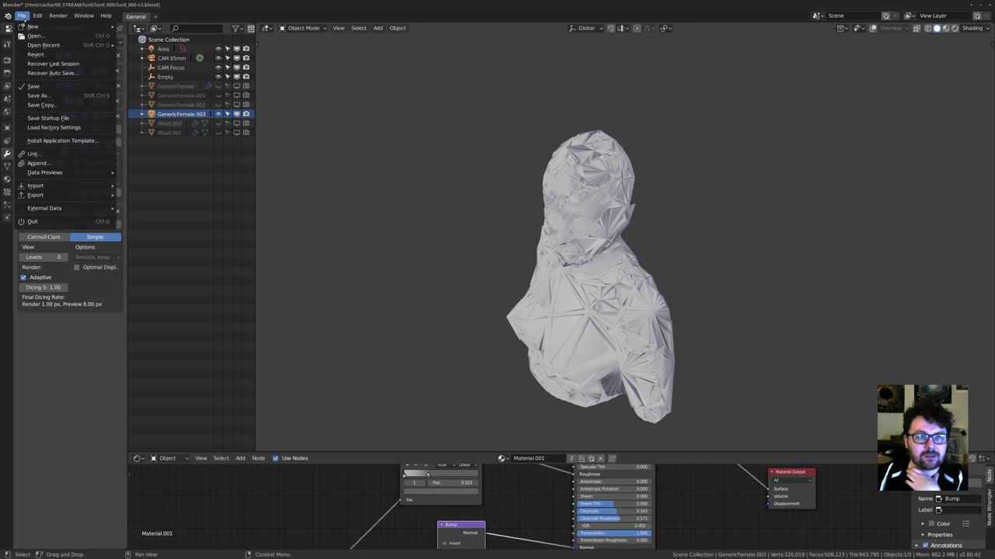
{"action": "mouse_move", "coordinate": [65, 173]}
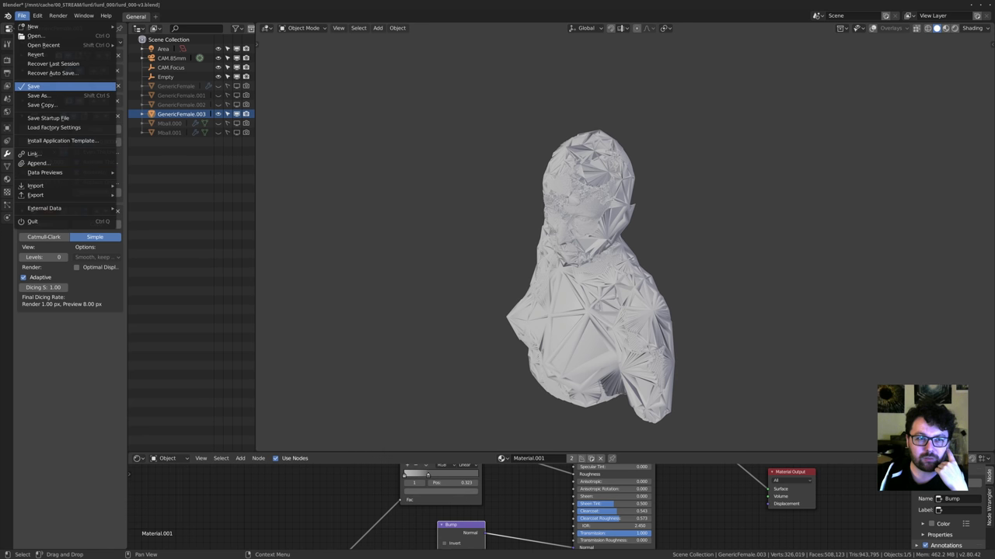
{"action": "left_click", "coordinate": [35, 86]}
{"action": "key", "text": "ctrl+q"}
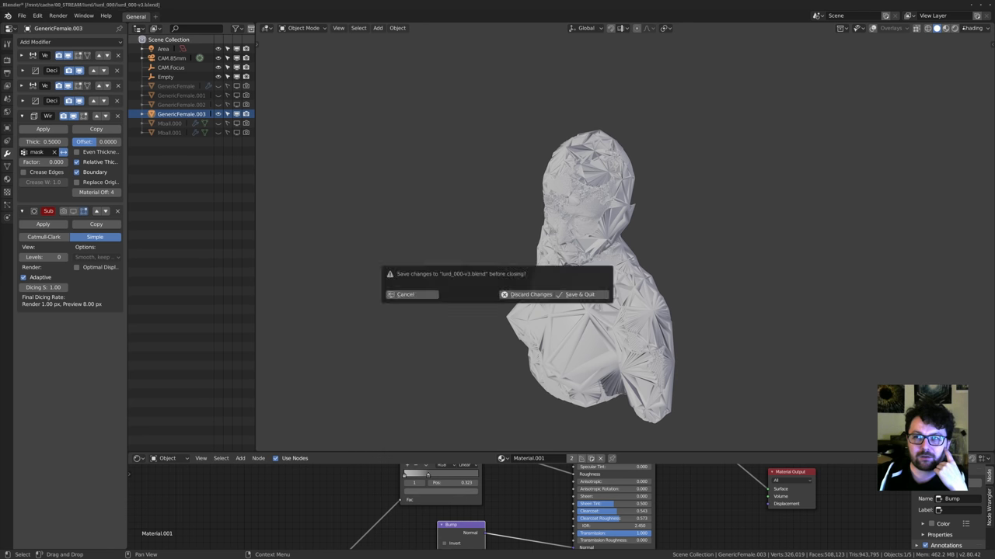
{"action": "left_click", "coordinate": [522, 294]}
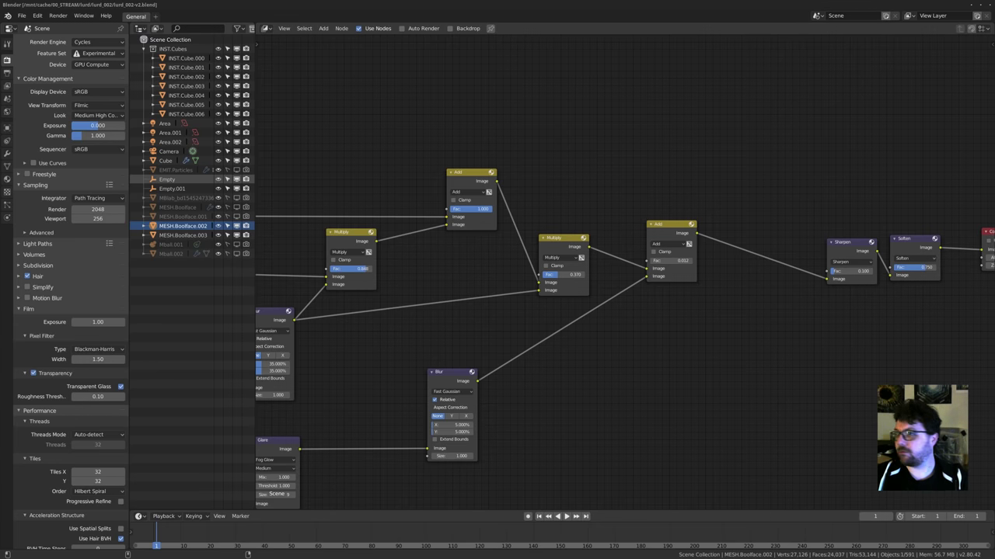
Replace the compositor with the 3D viewport in rendered shading, leave the camera view and turn the overlays off.
{"action": "key", "text": "shift+F5"}
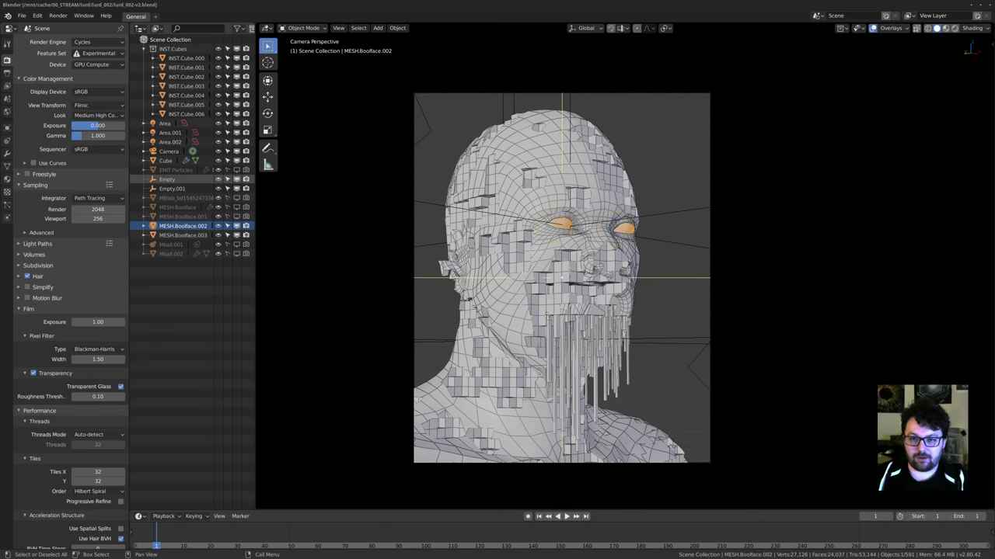
{"action": "key", "text": "z"}
{"action": "left_click", "coordinate": [544, 257]}
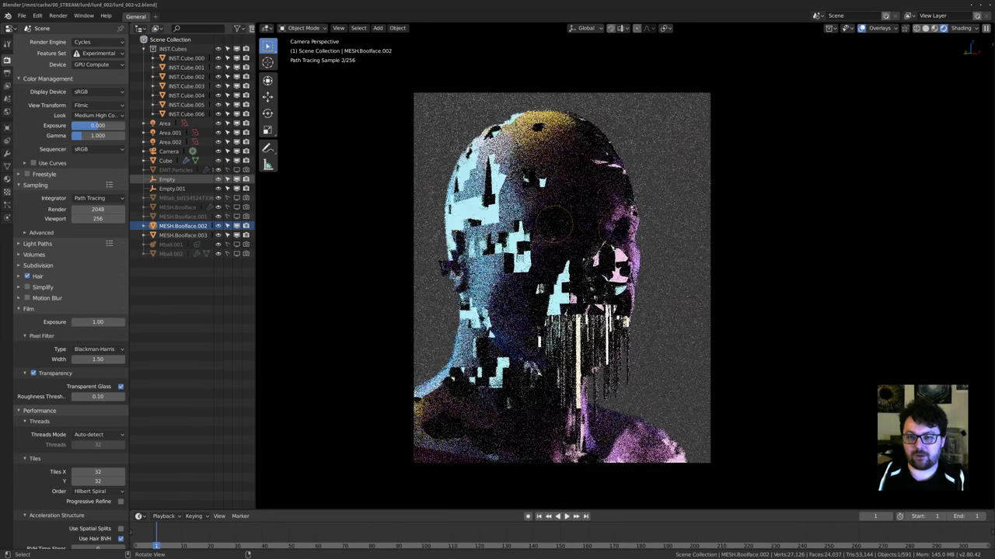
{"action": "key", "text": "KP_0"}
{"action": "key", "text": "shift+alt+z"}
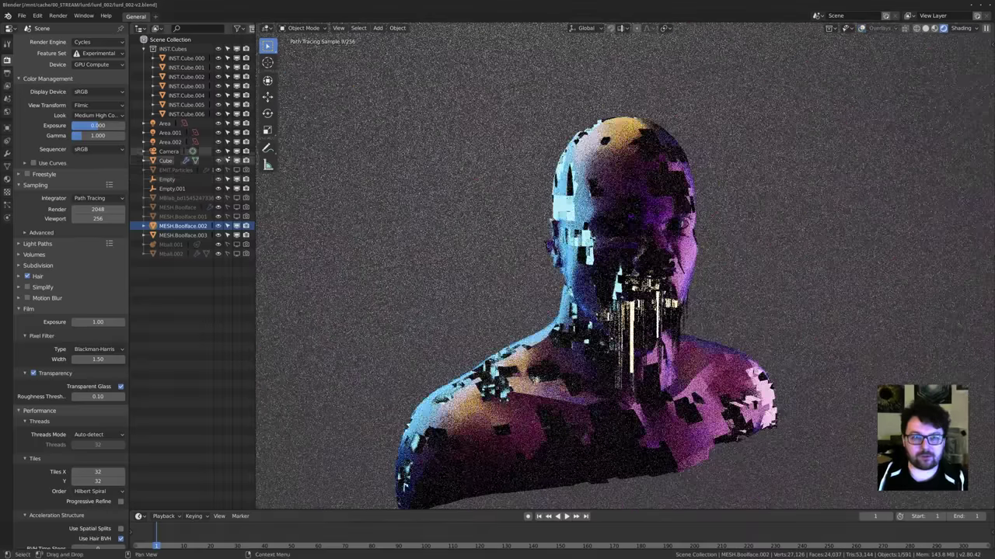
Hide the Cube object in the viewport and inspect the rendered face up close.
{"action": "left_click", "coordinate": [219, 161]}
{"action": "scroll", "coordinate": [527, 473], "scroll_direction": "up", "scroll_amount": 4}
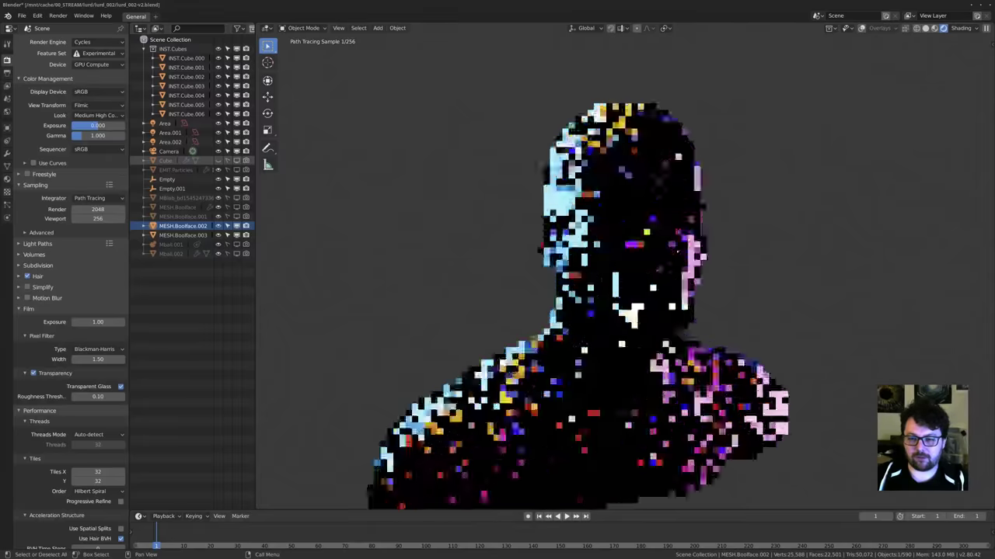
{"action": "scroll", "coordinate": [653, 261], "scroll_direction": "up", "scroll_amount": 1}
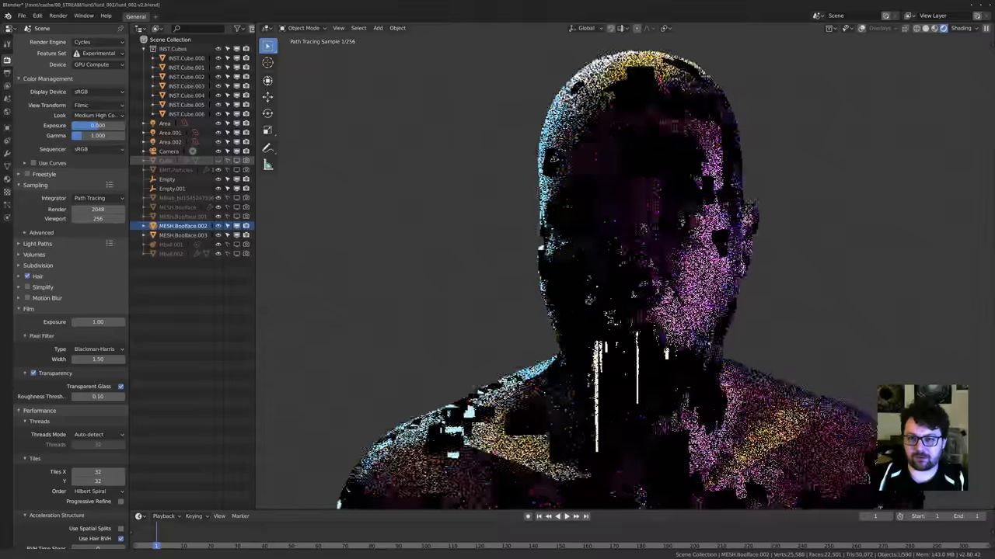
{"action": "middle_click_drag", "start_coordinate": [627, 228], "coordinate": [559, 254], "text": "shift"}
{"action": "scroll", "coordinate": [559, 254], "scroll_direction": "up", "scroll_amount": 1}
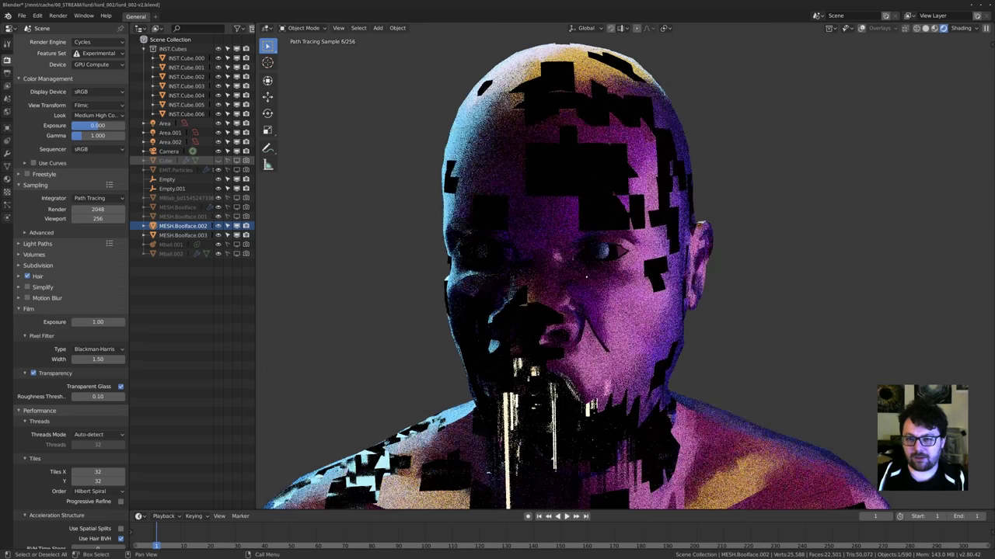
Switch the 3D viewport to solid shading and turn the overlays back on.
{"action": "key", "text": "z"}
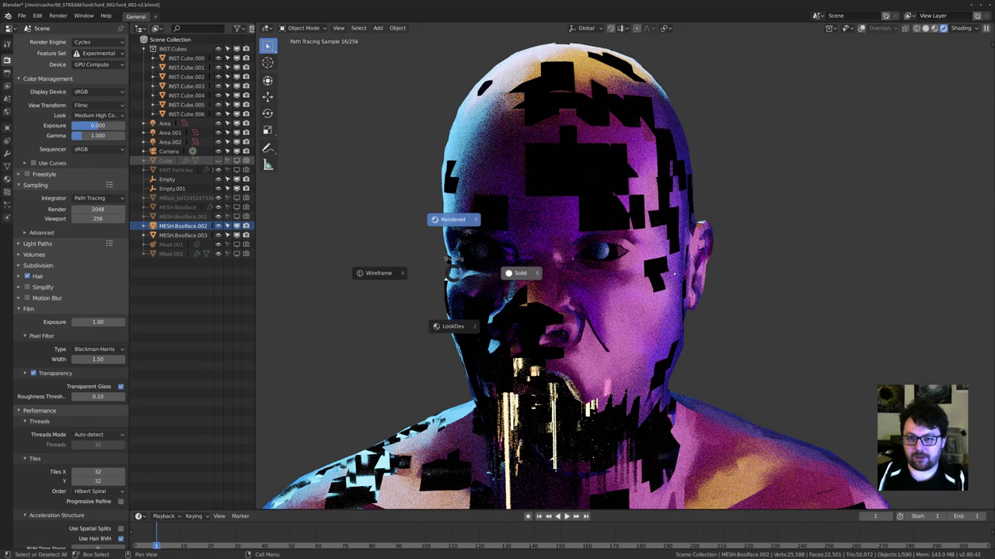
{"action": "left_click", "coordinate": [517, 271]}
{"action": "middle_click_drag", "start_coordinate": [517, 271], "coordinate": [554, 233]}
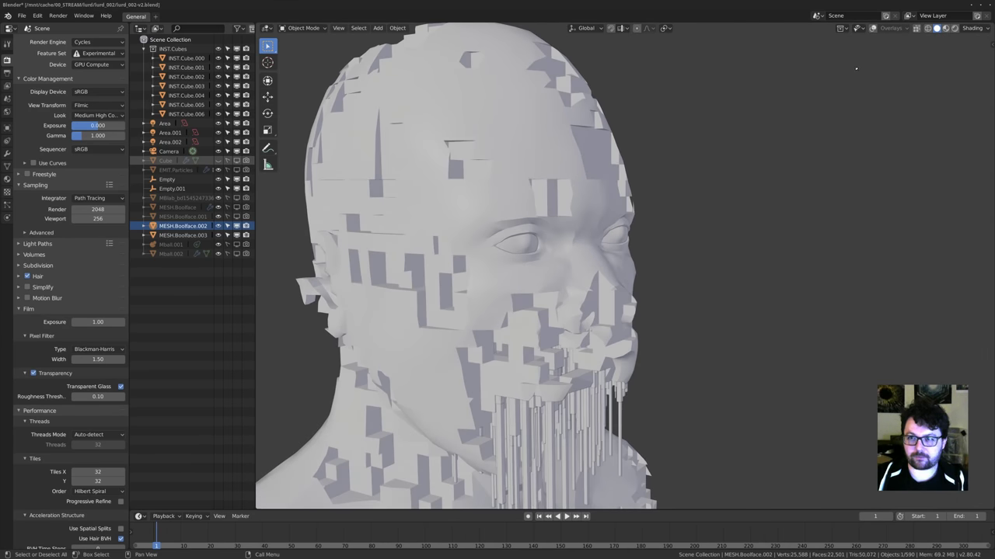
{"action": "left_click", "coordinate": [891, 29]}
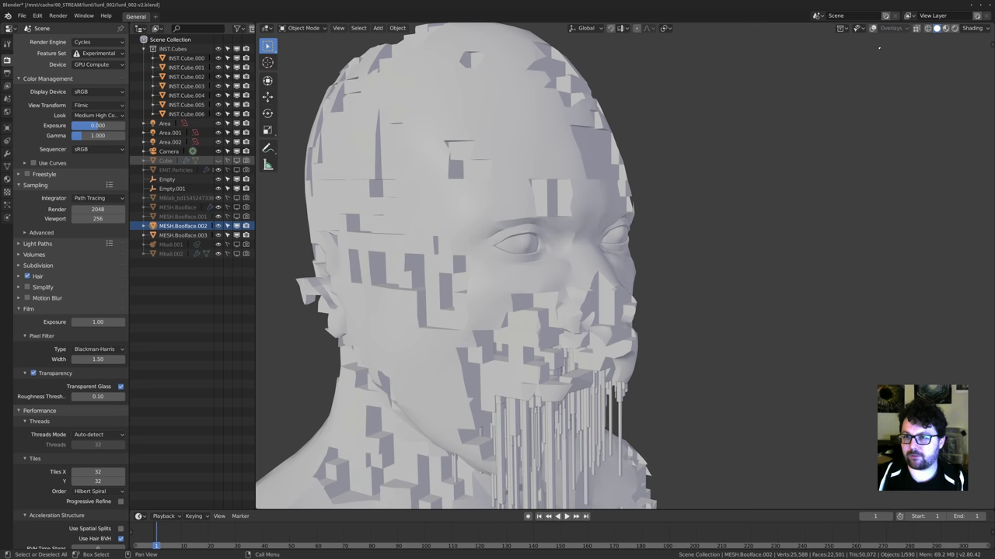
{"action": "left_click", "coordinate": [873, 29]}
Examine the blocky cut-outs across the head, selecting MESH.Boolface.003 and clearing the selection to see its wireframe.
{"action": "scroll", "coordinate": [777, 186], "scroll_direction": "down", "scroll_amount": 4}
{"action": "middle_click_drag", "start_coordinate": [788, 187], "coordinate": [637, 312]}
{"action": "key", "text": "alt+a"}
{"action": "scroll", "coordinate": [751, 222], "scroll_direction": "up", "scroll_amount": 3}
{"action": "scroll", "coordinate": [637, 312], "scroll_direction": "up", "scroll_amount": 2}
{"action": "left_click", "coordinate": [638, 313]}
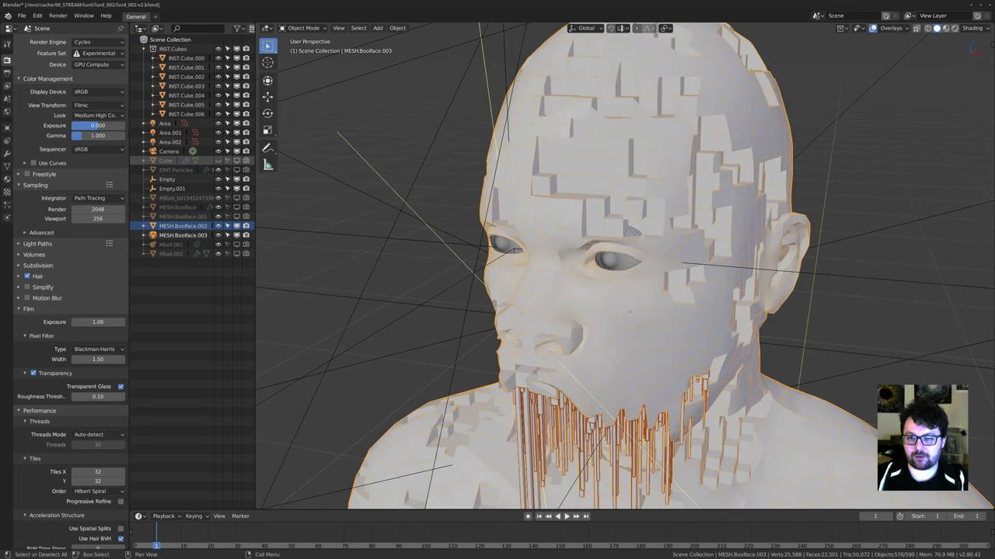
{"action": "middle_click_drag", "start_coordinate": [730, 303], "coordinate": [591, 249]}
{"action": "scroll", "coordinate": [591, 249], "scroll_direction": "down", "scroll_amount": 2}
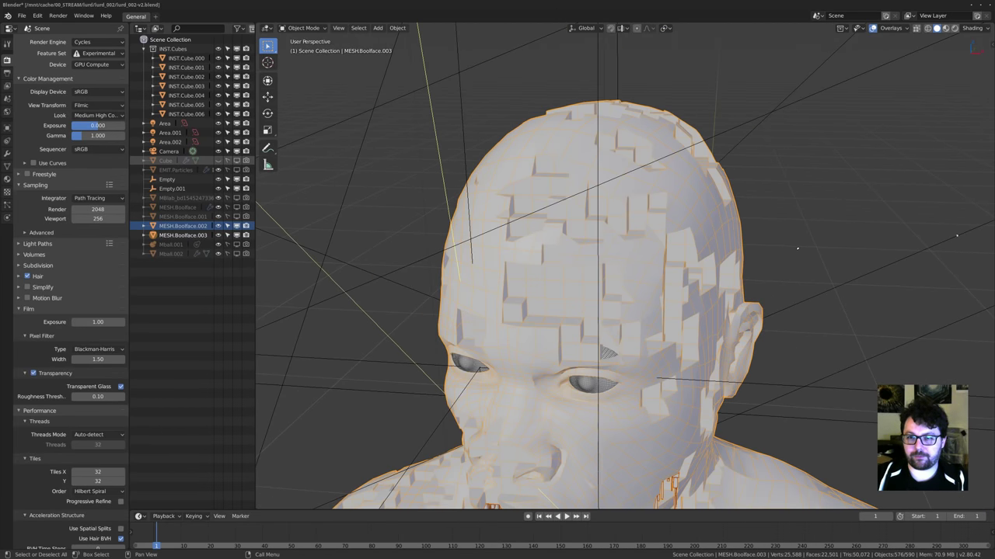
{"action": "key", "text": "a"}
{"action": "middle_click_drag", "start_coordinate": [597, 326], "coordinate": [414, 198], "text": "shift"}
{"action": "key", "text": "alt+a"}
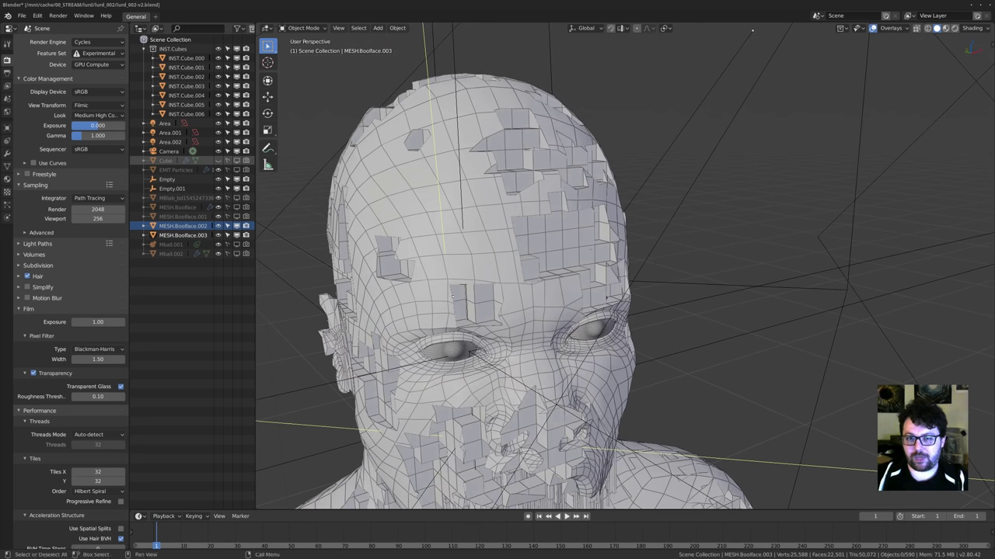
Select the MESH.Boolface.003 head mesh and display its modifier stack.
{"action": "middle_click_drag", "start_coordinate": [751, 31], "coordinate": [696, 118]}
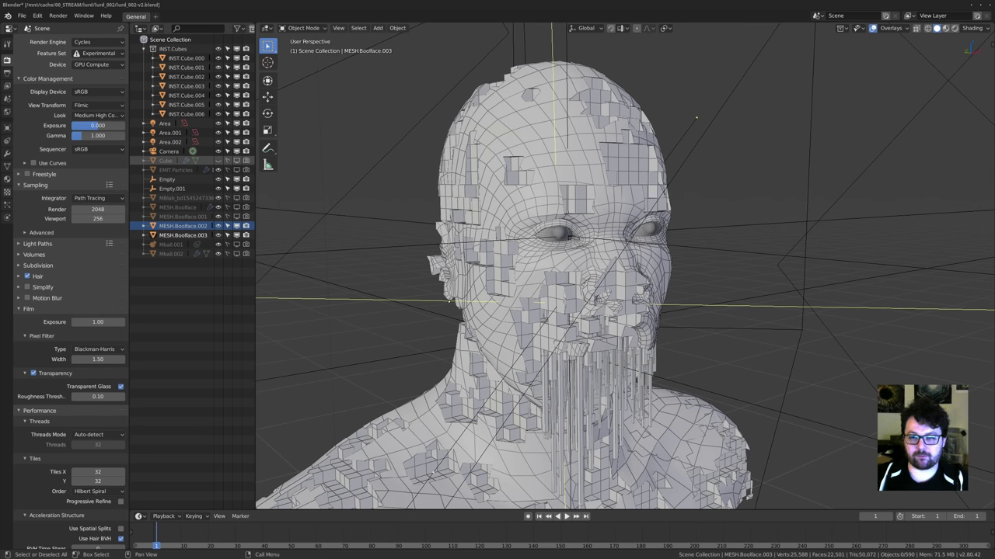
{"action": "middle_click_drag", "start_coordinate": [498, 202], "coordinate": [555, 185]}
{"action": "scroll", "coordinate": [517, 160], "scroll_direction": "up", "scroll_amount": 2}
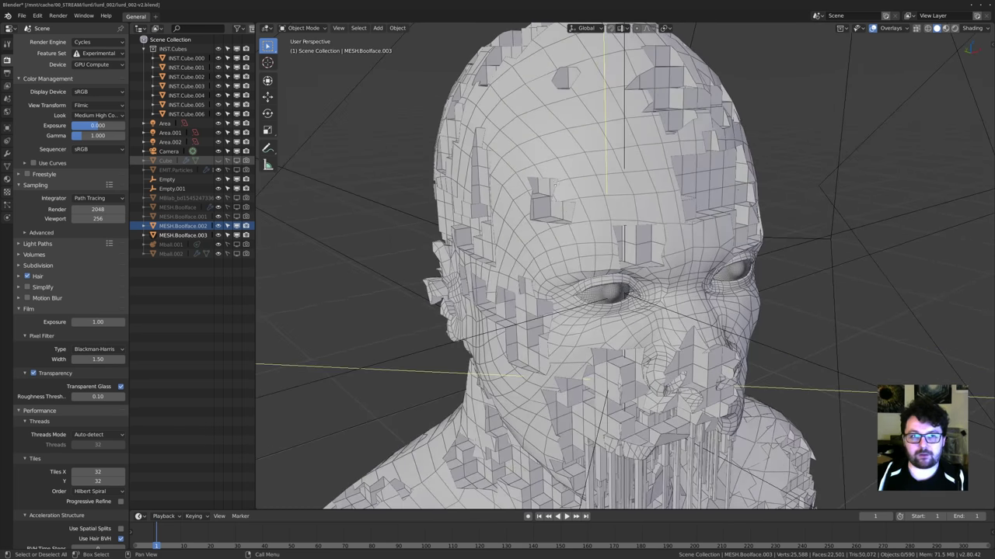
{"action": "key", "text": "a"}
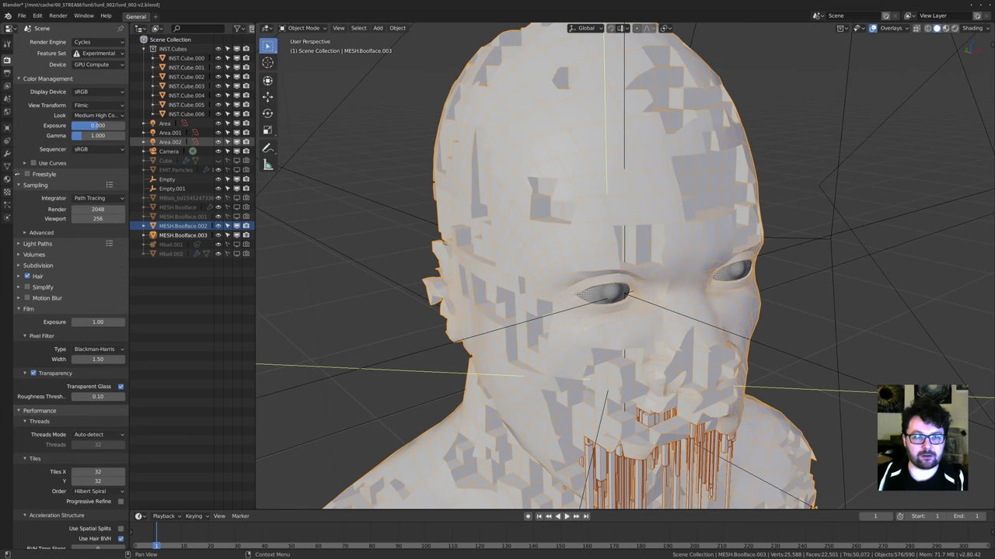
{"action": "left_click", "coordinate": [8, 154]}
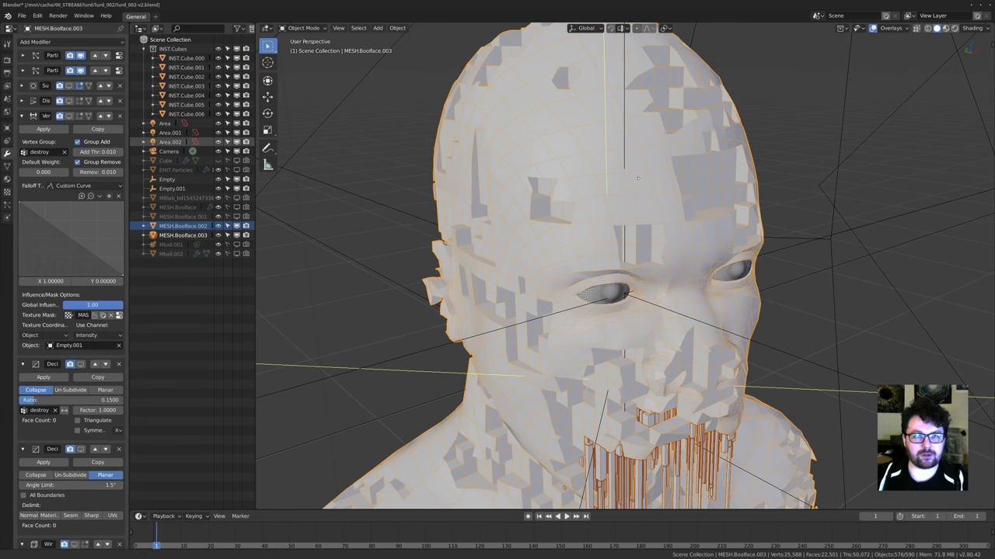
Hide the INST.Cubes collection and inspect the head from the front without its hanging strands.
{"action": "middle_click_drag", "start_coordinate": [718, 431], "coordinate": [761, 361]}
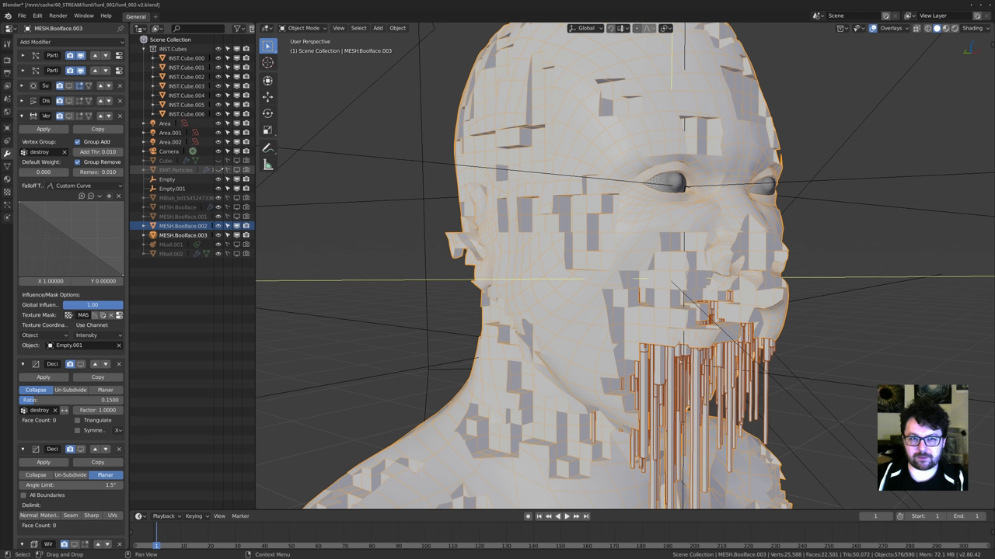
{"action": "left_click", "coordinate": [218, 49]}
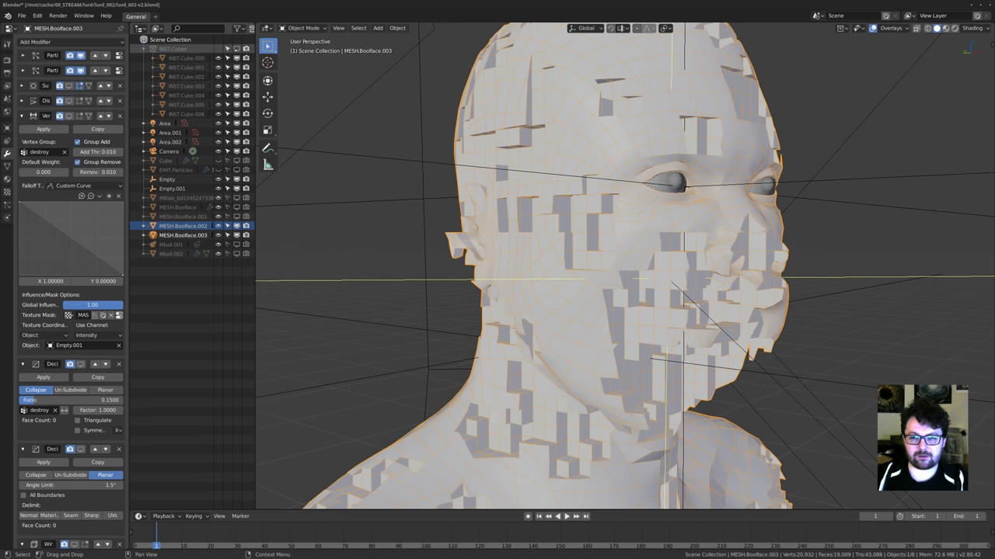
{"action": "middle_click_drag", "start_coordinate": [544, 256], "coordinate": [508, 244]}
{"action": "scroll", "coordinate": [536, 259], "scroll_direction": "down", "scroll_amount": 4}
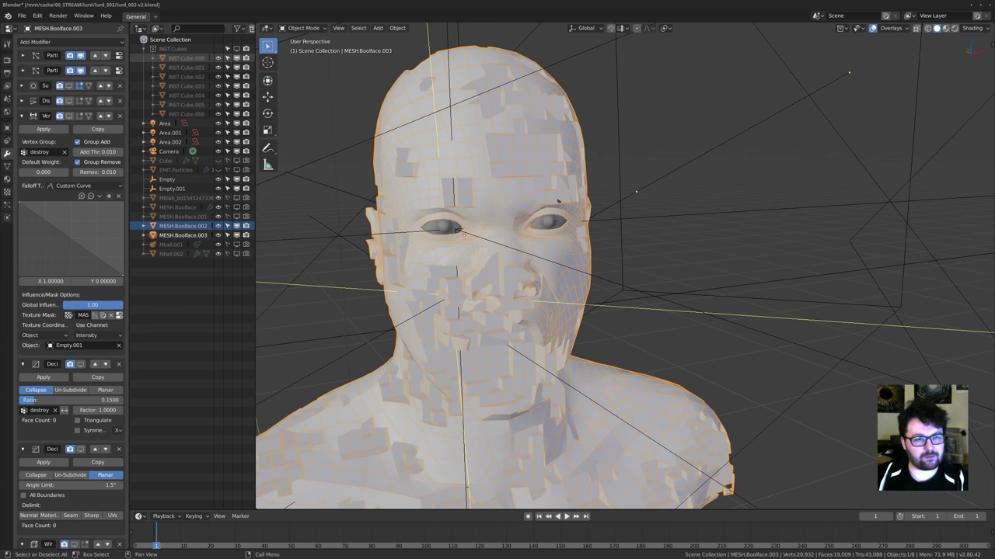
Clear the selection and examine the head's wireframe and blocky cut-outs from above and from the side.
{"action": "scroll", "coordinate": [464, 234], "scroll_direction": "down", "scroll_amount": 2}
{"action": "middle_click_drag", "start_coordinate": [464, 234], "coordinate": [400, 295]}
{"action": "key", "text": "alt+a"}
{"action": "middle_click_drag", "start_coordinate": [594, 270], "coordinate": [619, 267]}
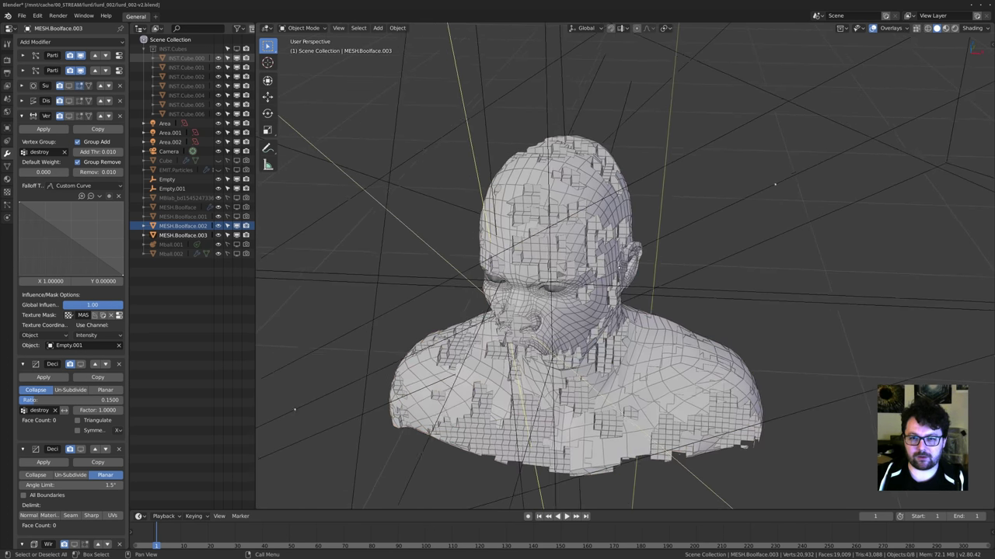
{"action": "scroll", "coordinate": [774, 184], "scroll_direction": "up", "scroll_amount": 2}
{"action": "middle_click_drag", "start_coordinate": [775, 184], "coordinate": [553, 254]}
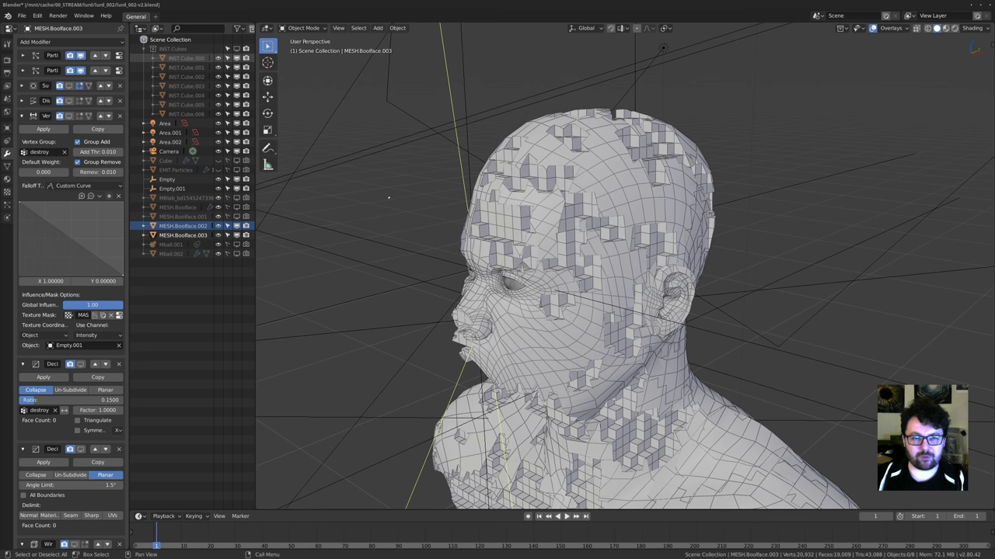
Hide camera objects through the viewport's object type visibility and view the blocky head from both sides.
{"action": "left_click", "coordinate": [859, 28]}
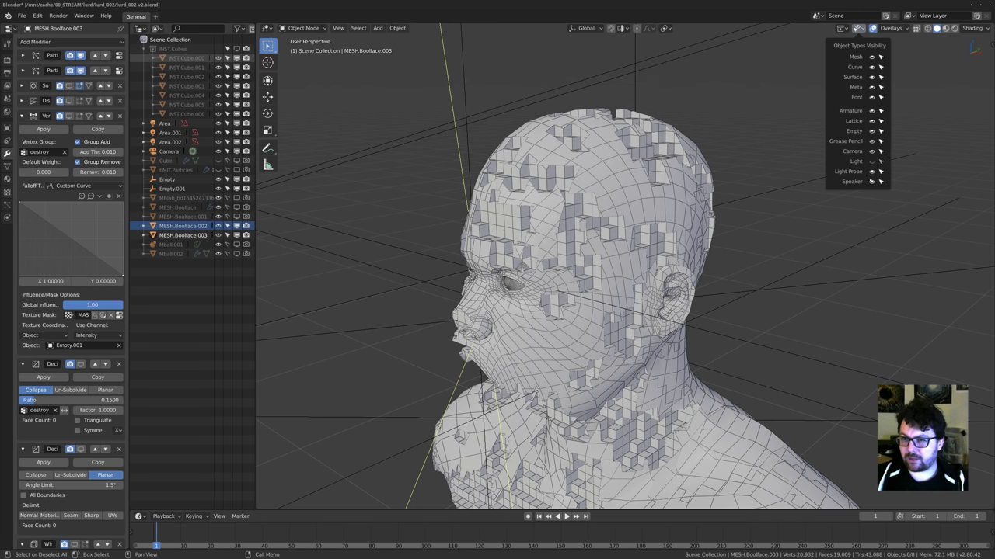
{"action": "left_click", "coordinate": [871, 152]}
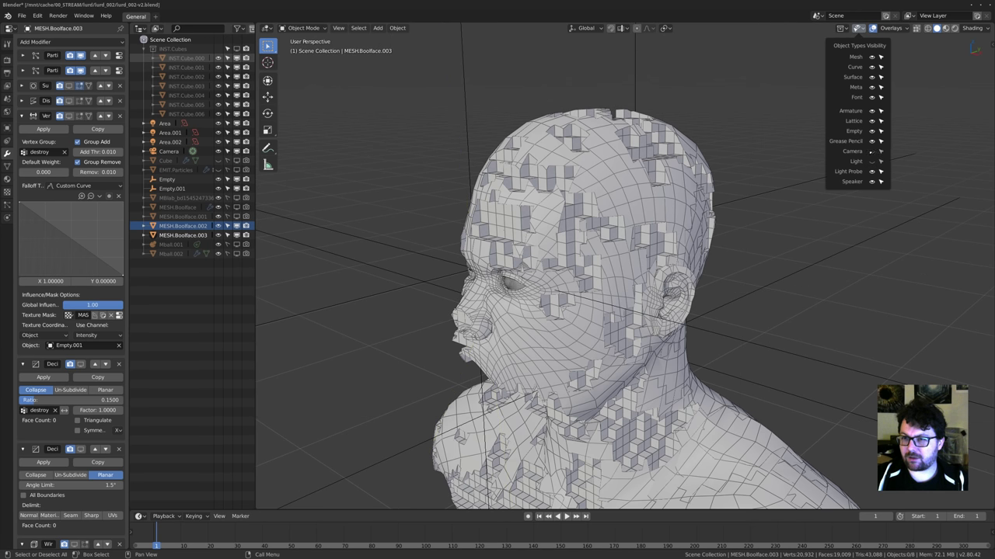
{"action": "middle_click_drag", "start_coordinate": [482, 178], "coordinate": [560, 178]}
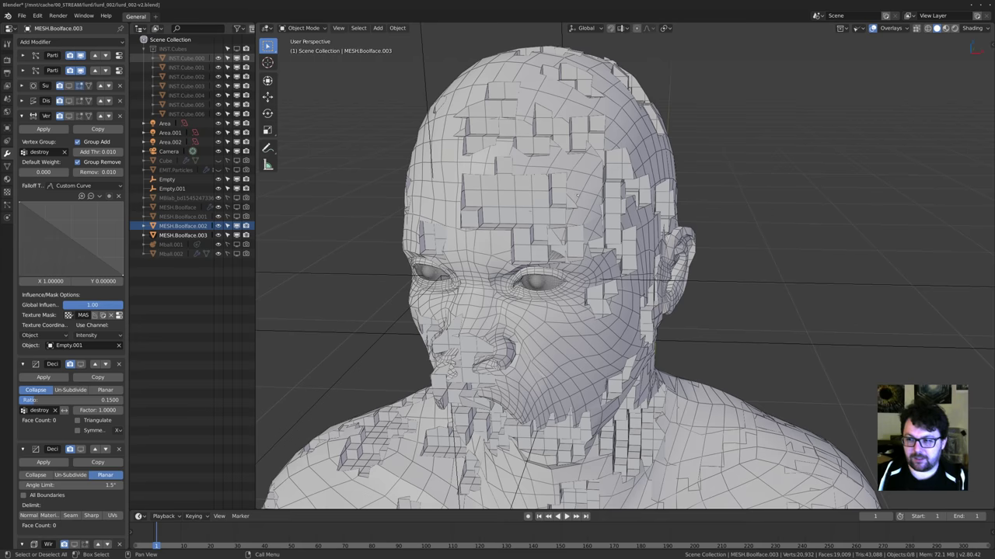
{"action": "middle_click_drag", "start_coordinate": [577, 194], "coordinate": [530, 218]}
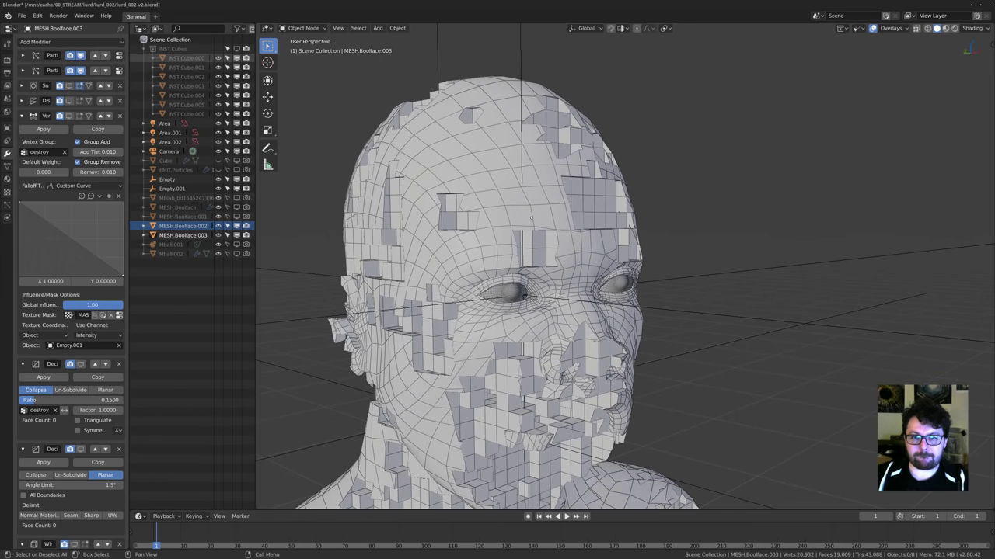
Select the MESH.Boolface.003 head and review its modifier stack down to the Wireframe modifier.
{"action": "left_click", "coordinate": [531, 217]}
{"action": "scroll", "coordinate": [70, 295], "scroll_direction": "down", "scroll_amount": 4}
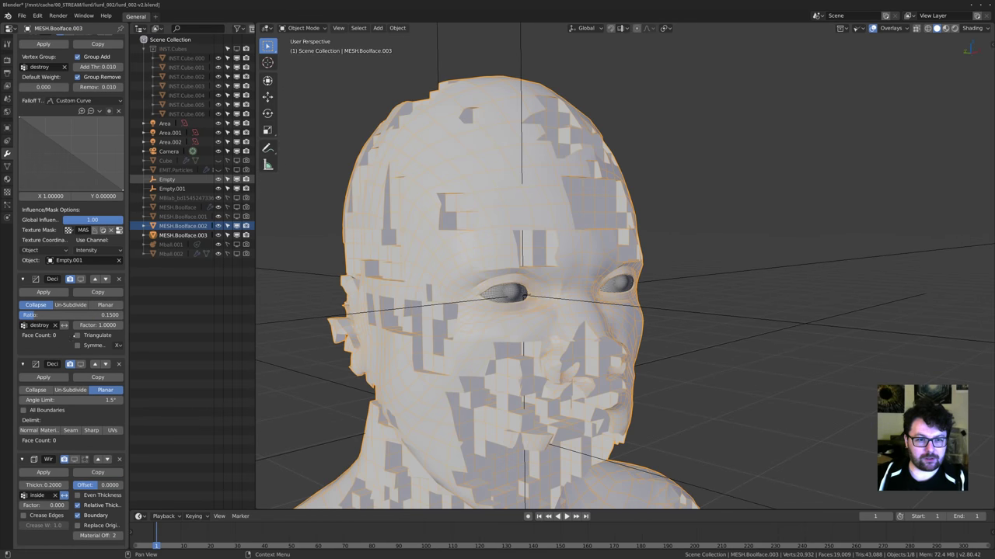
{"action": "scroll", "coordinate": [68, 330], "scroll_direction": "up", "scroll_amount": 4}
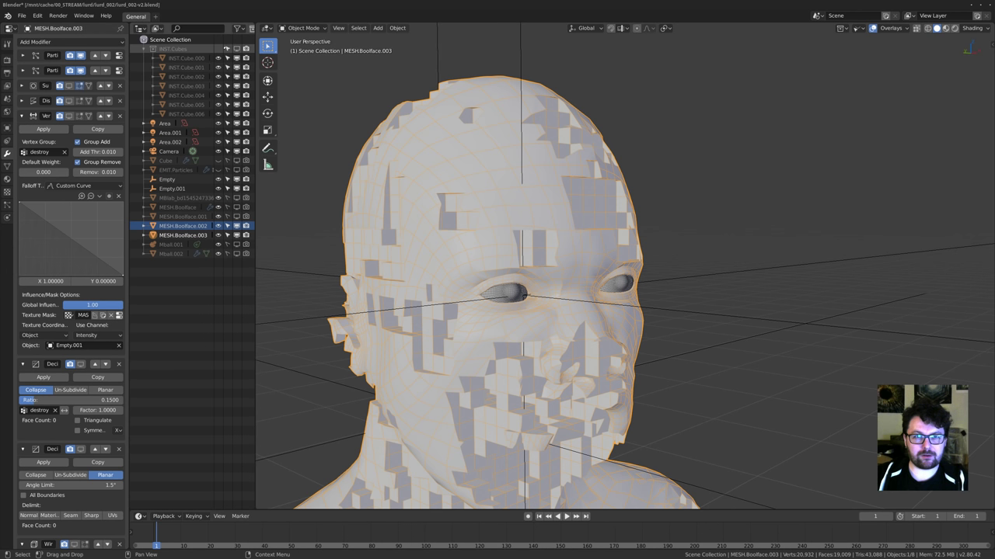
Show the INST.Cubes collection again and select the source cube INST.Cube.003 below the bust.
{"action": "left_click", "coordinate": [172, 48]}
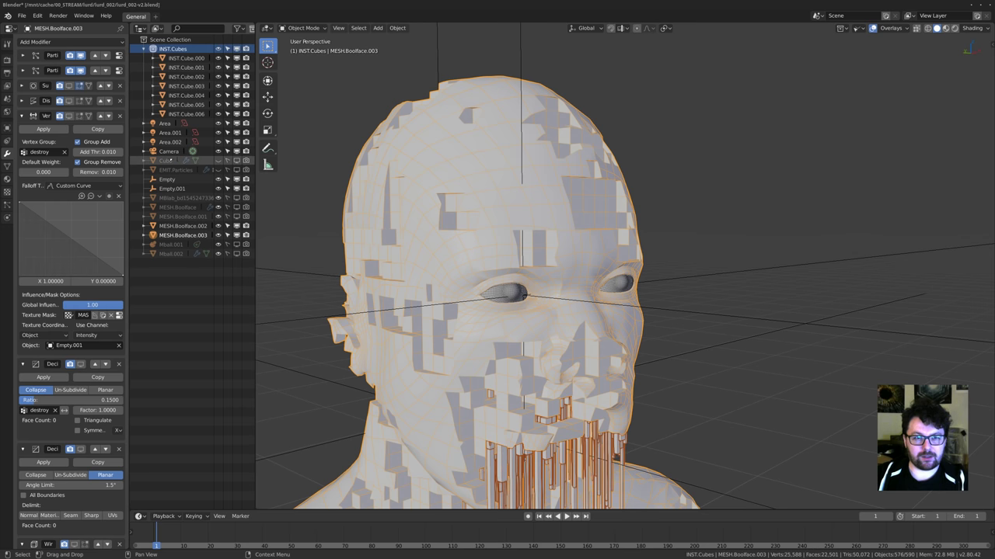
{"action": "middle_click_drag", "start_coordinate": [522, 190], "coordinate": [579, 250], "text": "shift"}
{"action": "scroll", "coordinate": [578, 181], "scroll_direction": "up", "scroll_amount": 3}
{"action": "scroll", "coordinate": [484, 183], "scroll_direction": "down", "scroll_amount": 3}
{"action": "middle_click_drag", "start_coordinate": [558, 374], "coordinate": [509, 113], "text": "shift"}
{"action": "scroll", "coordinate": [538, 296], "scroll_direction": "down", "scroll_amount": 8}
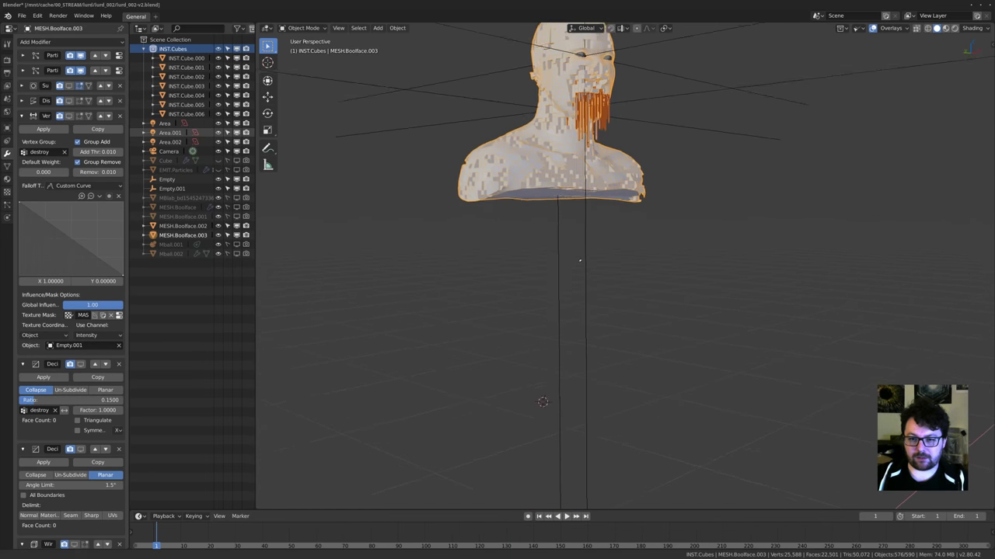
{"action": "middle_click_drag", "start_coordinate": [642, 335], "coordinate": [608, 78], "text": "shift"}
{"action": "left_click", "coordinate": [537, 460]}
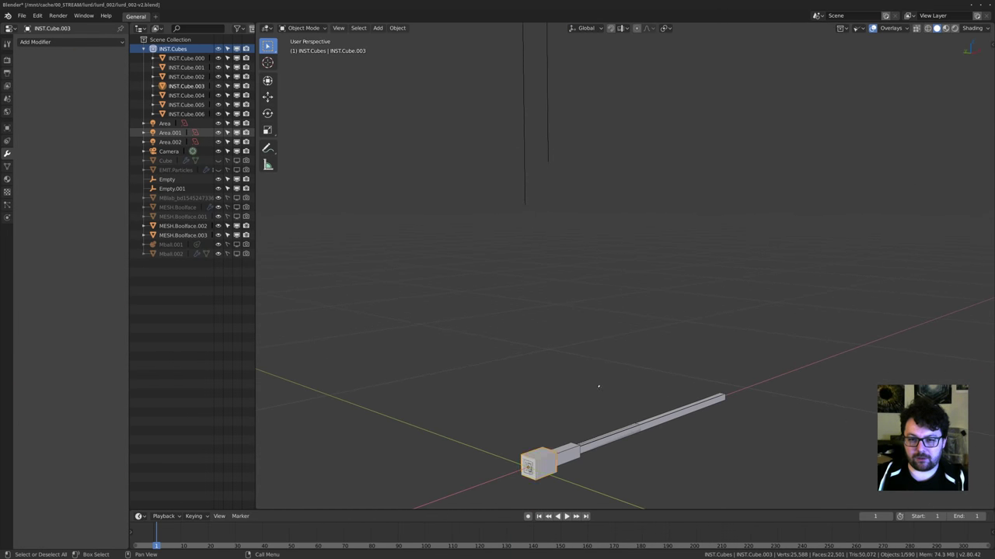
Switch the viewport to rendered shading and inspect the row of instanced source cubes up close.
{"action": "middle_click_drag", "start_coordinate": [599, 386], "coordinate": [528, 214], "text": "shift"}
{"action": "scroll", "coordinate": [528, 214], "scroll_direction": "up", "scroll_amount": 2}
{"action": "middle_click_drag", "start_coordinate": [678, 266], "coordinate": [604, 304]}
{"action": "key", "text": "z"}
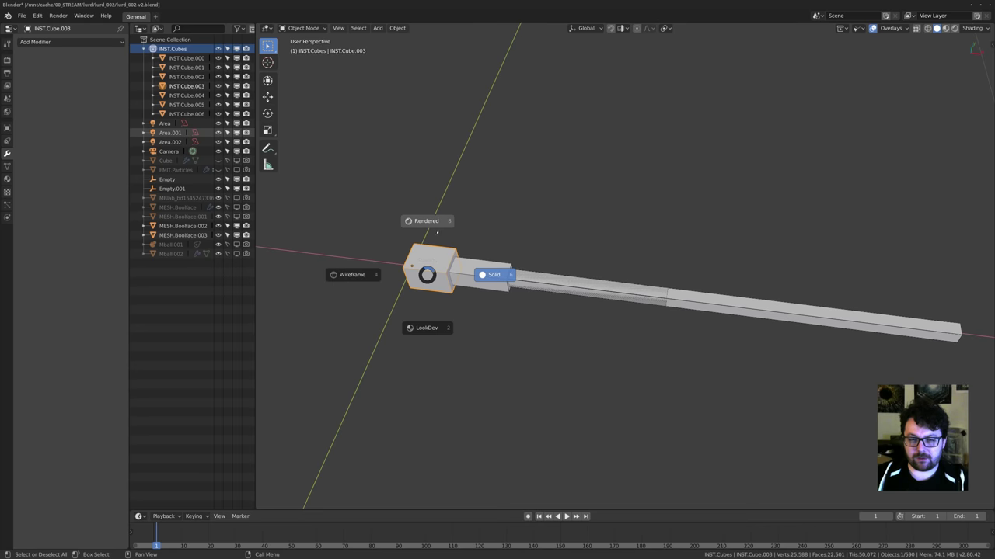
{"action": "left_click", "coordinate": [431, 218]}
{"action": "mouse_move", "coordinate": [390, 249]}
{"action": "middle_mouse_down"}
{"action": "mouse_move", "coordinate": [424, 281]}
{"action": "mouse_move", "coordinate": [511, 299]}
{"action": "mouse_move", "coordinate": [465, 287]}
{"action": "middle_mouse_up"}
{"action": "scroll", "coordinate": [423, 280], "scroll_direction": "up", "scroll_amount": 1}
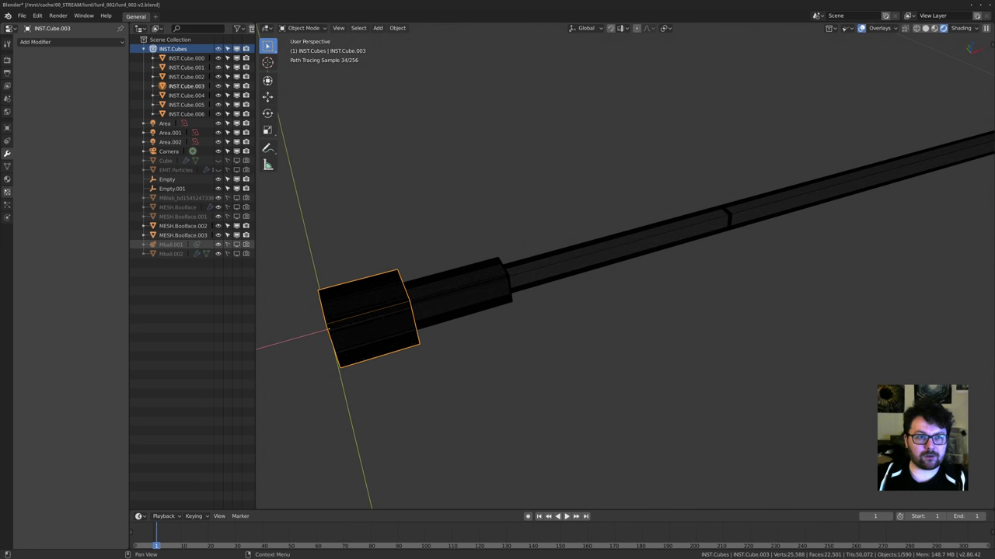
Display the material of INST.Cube.003 and open its node tree in the shader editor.
{"action": "left_click", "coordinate": [7, 179]}
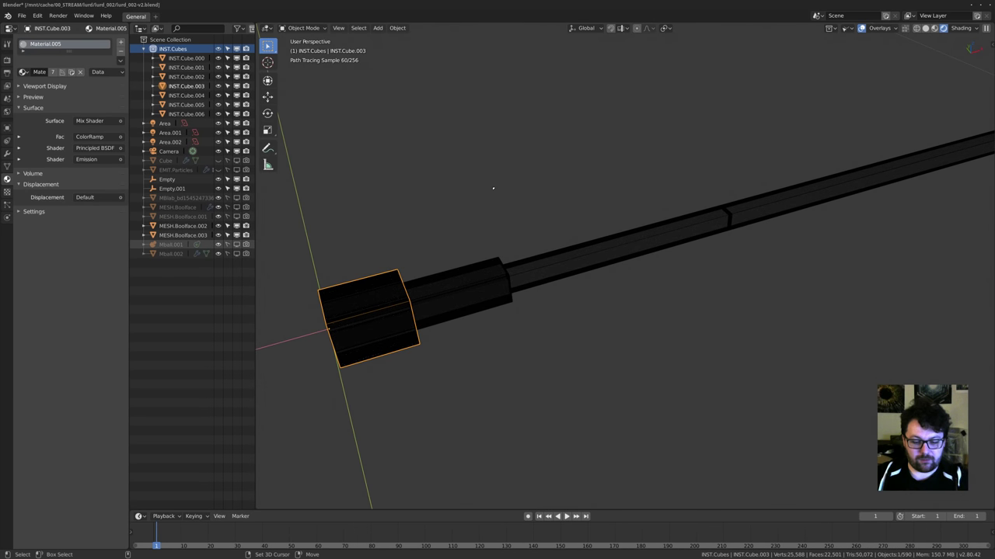
{"action": "key", "text": "shift+F3"}
{"action": "scroll", "coordinate": [500, 257], "scroll_direction": "down", "scroll_amount": 1}
{"action": "middle_click_drag", "start_coordinate": [500, 257], "coordinate": [713, 199]}
{"action": "middle_click_drag", "start_coordinate": [497, 233], "coordinate": [675, 258]}
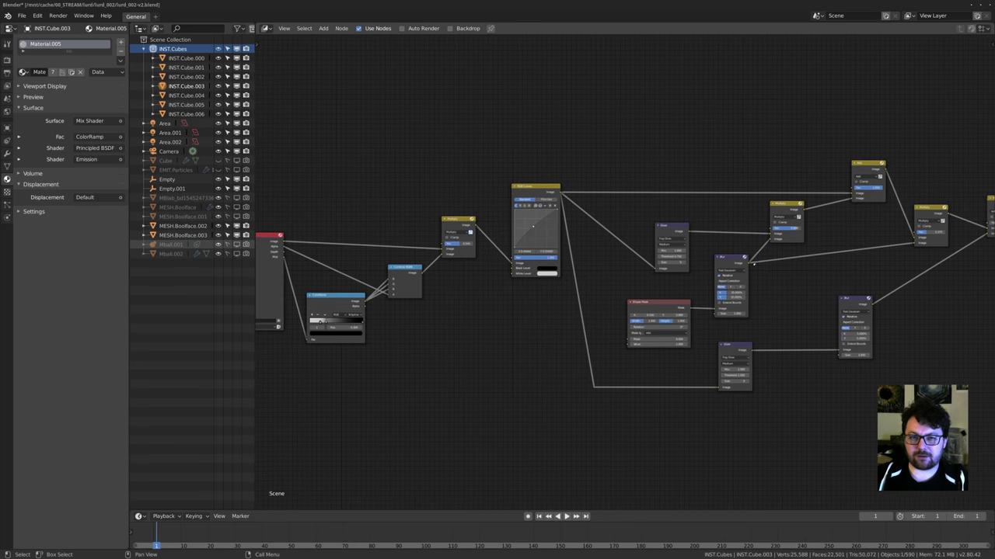
{"action": "middle_click_drag", "start_coordinate": [458, 260], "coordinate": [529, 256]}
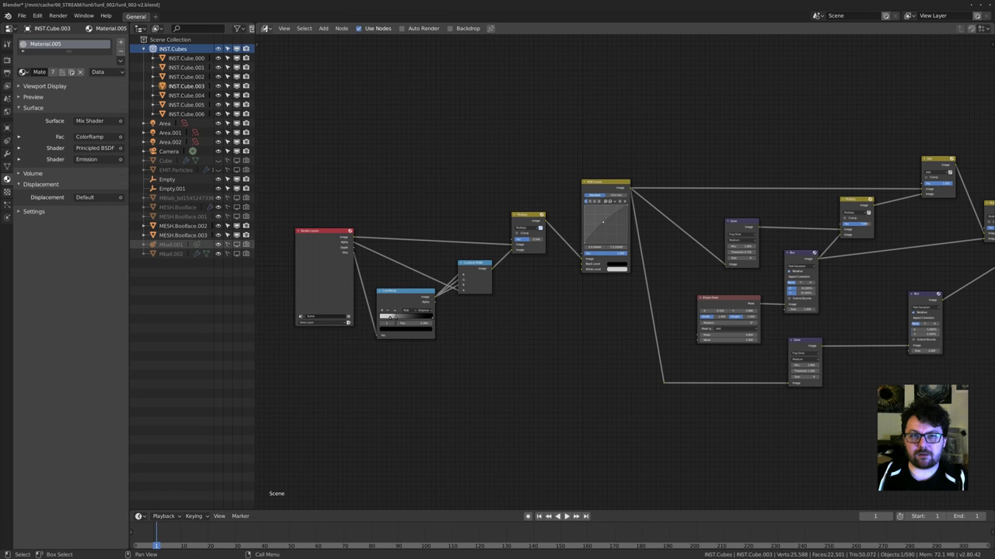
{"action": "left_click", "coordinate": [265, 30]}
{"action": "left_click", "coordinate": [325, 75]}
{"action": "key", "text": "shift+F3"}
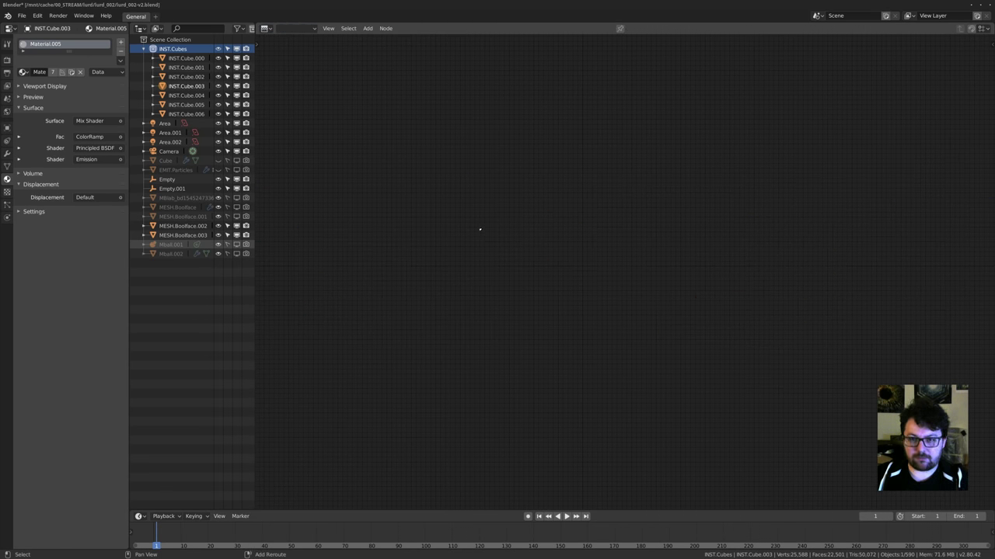
{"action": "key", "text": "shift+F3"}
Examine Material.005's nodes, from Object Info's Random output through the ColorRamps to the Principled BSDF, Emission and Mix Shader.
{"action": "middle_click_drag", "start_coordinate": [453, 248], "coordinate": [504, 289]}
{"action": "scroll", "coordinate": [624, 263], "scroll_direction": "up", "scroll_amount": 4}
{"action": "middle_click_drag", "start_coordinate": [630, 194], "coordinate": [839, 142]}
{"action": "scroll", "coordinate": [839, 142], "scroll_direction": "up", "scroll_amount": 2}
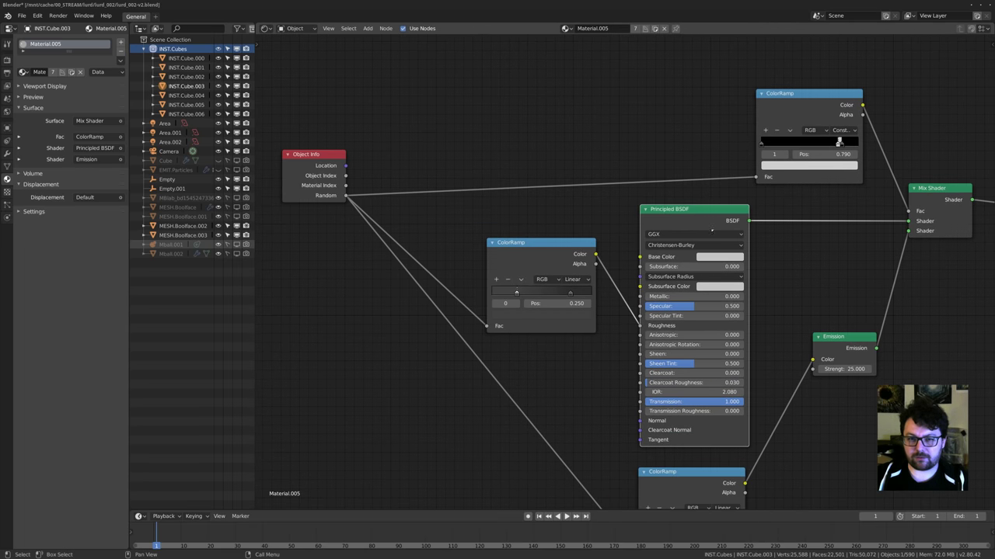
{"action": "middle_click_drag", "start_coordinate": [712, 262], "coordinate": [670, 238]}
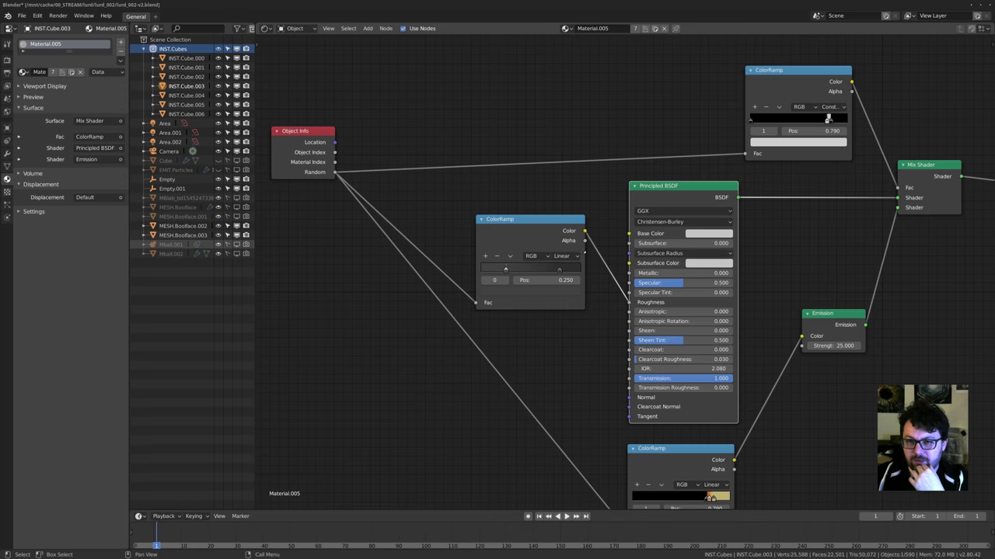
{"action": "middle_click_drag", "start_coordinate": [495, 220], "coordinate": [520, 277]}
{"action": "middle_click_drag", "start_coordinate": [733, 454], "coordinate": [659, 277]}
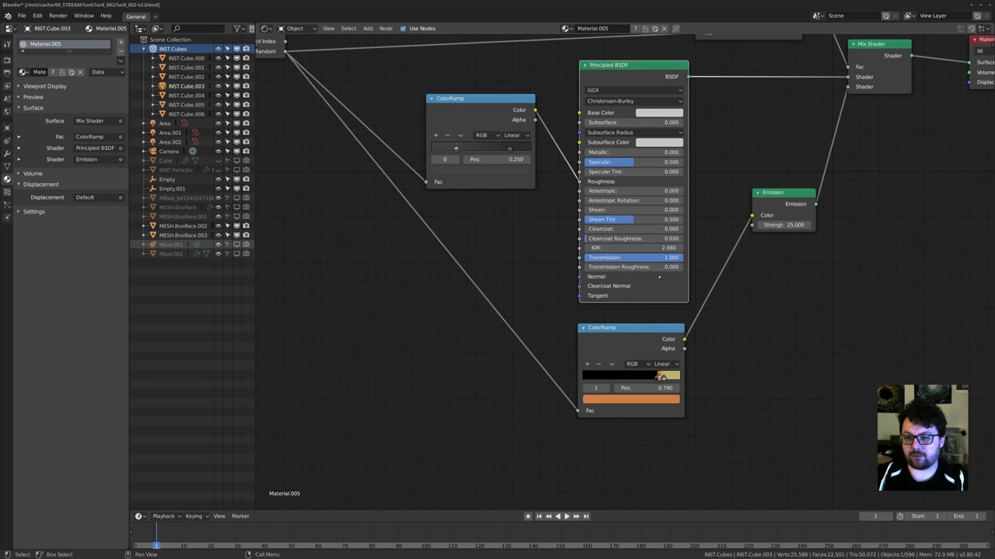
{"action": "middle_click_drag", "start_coordinate": [800, 225], "coordinate": [698, 413]}
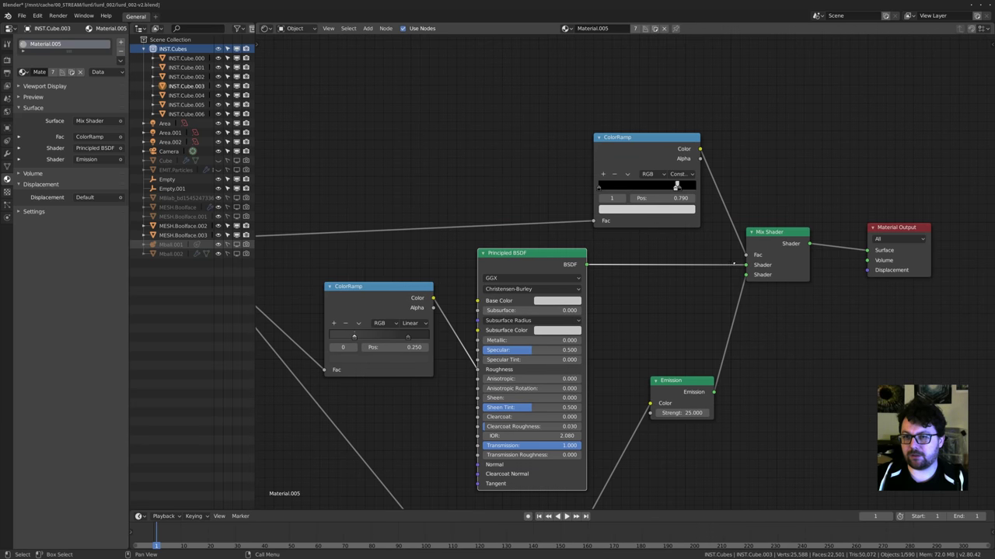
Return to the 3D viewport and bring the rendered bust with its hanging strands into view.
{"action": "key", "text": "shift+F3"}
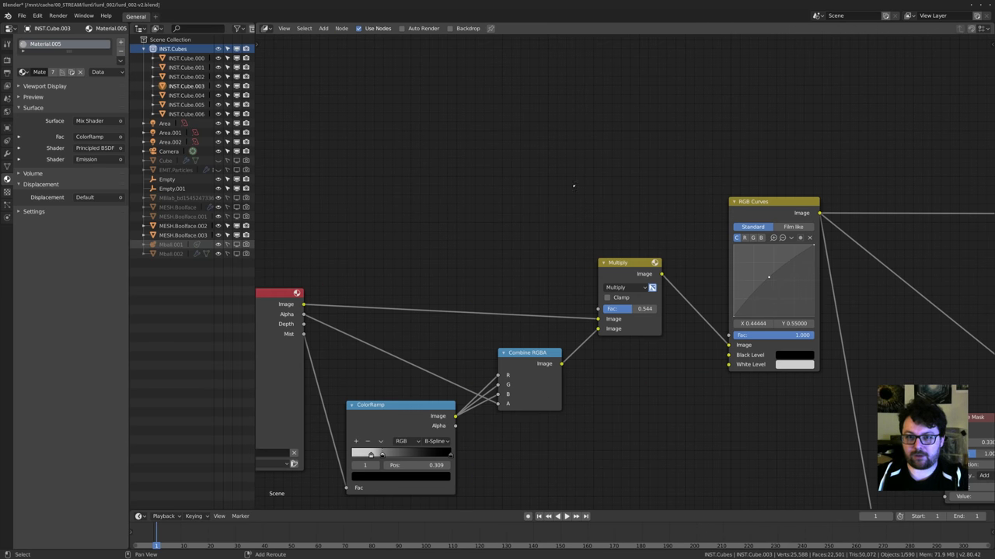
{"action": "key", "text": "shift+F5"}
{"action": "middle_click_drag", "start_coordinate": [565, 178], "coordinate": [497, 147]}
{"action": "scroll", "coordinate": [497, 195], "scroll_direction": "up", "scroll_amount": 3}
{"action": "middle_click_drag", "start_coordinate": [466, 195], "coordinate": [769, 140], "text": "shift"}
{"action": "scroll", "coordinate": [624, 233], "scroll_direction": "up", "scroll_amount": 4}
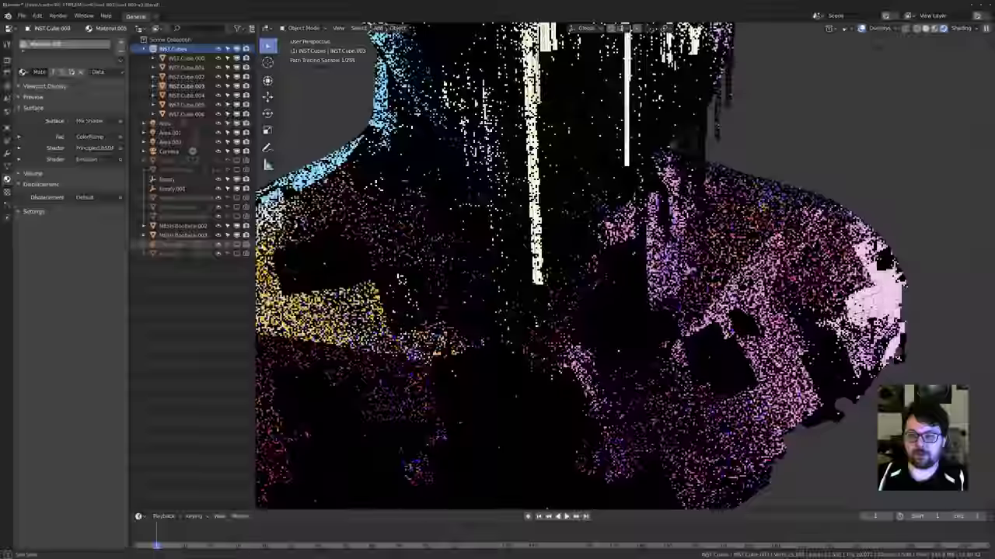
Hide the overlays and examine the glass-like and glowing strands below the mouth in the rendered view.
{"action": "middle_click_drag", "start_coordinate": [590, 264], "coordinate": [723, 311]}
{"action": "key", "text": "alt+shift+z"}
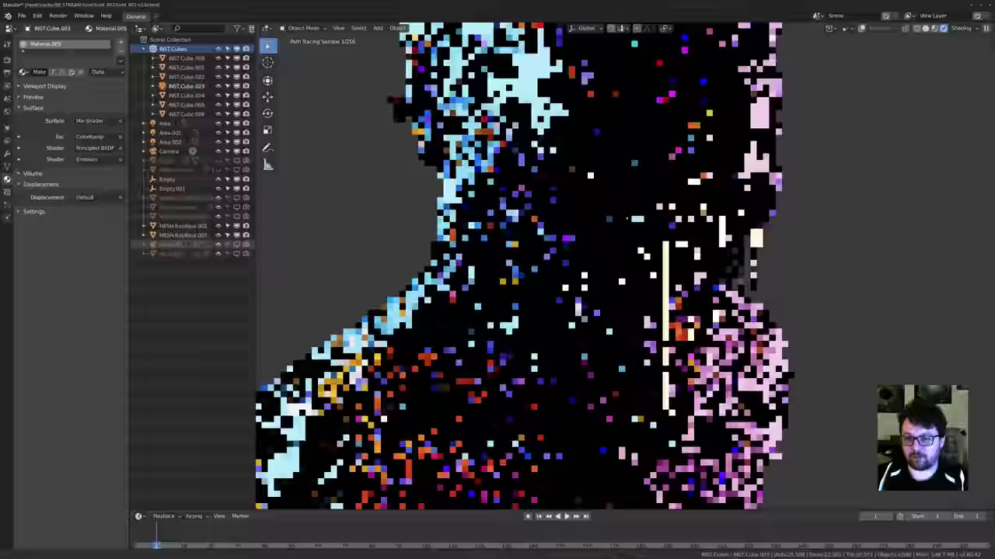
{"action": "scroll", "coordinate": [776, 480], "scroll_direction": "up", "scroll_amount": 4}
{"action": "middle_click_drag", "start_coordinate": [653, 220], "coordinate": [785, 350], "text": "shift"}
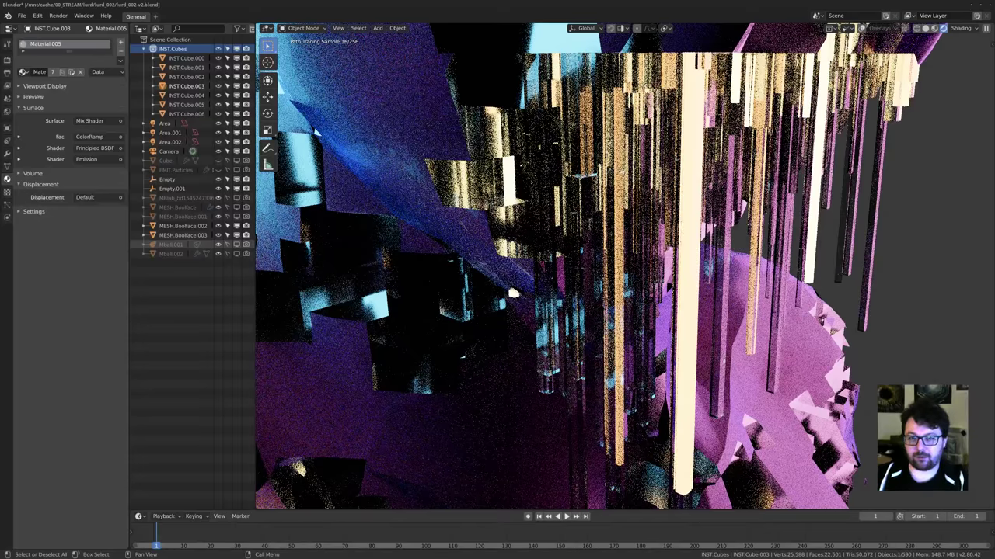
{"action": "scroll", "coordinate": [625, 266], "scroll_direction": "down", "scroll_amount": 3}
{"action": "middle_click_drag", "start_coordinate": [625, 266], "coordinate": [608, 281], "text": "shift"}
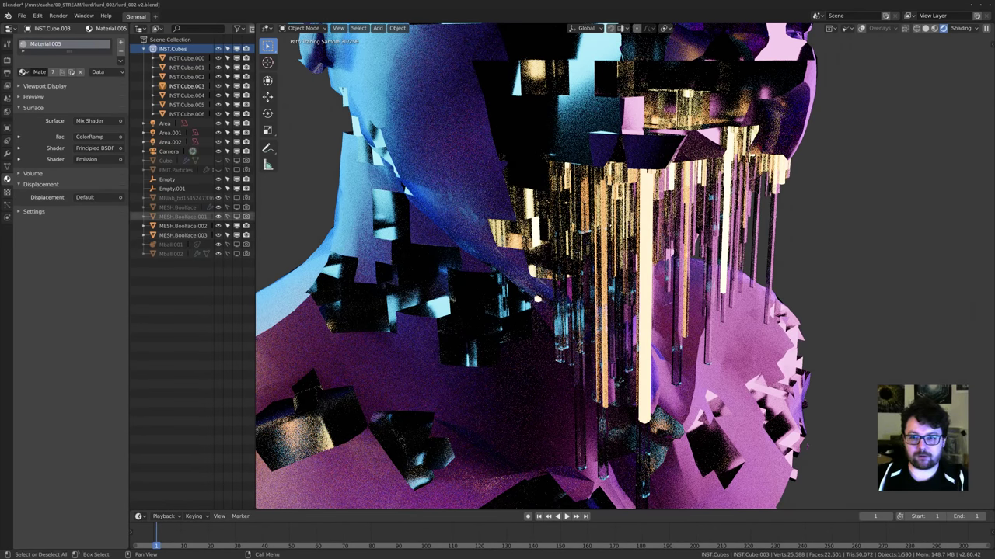
Switch to solid shading, select the MESH.Boolface.003 head and turn the overlays back on.
{"action": "key", "text": "z"}
{"action": "left_click", "coordinate": [572, 271]}
{"action": "scroll", "coordinate": [584, 233], "scroll_direction": "down", "scroll_amount": 8}
{"action": "middle_click_drag", "start_coordinate": [582, 196], "coordinate": [596, 280], "text": "shift"}
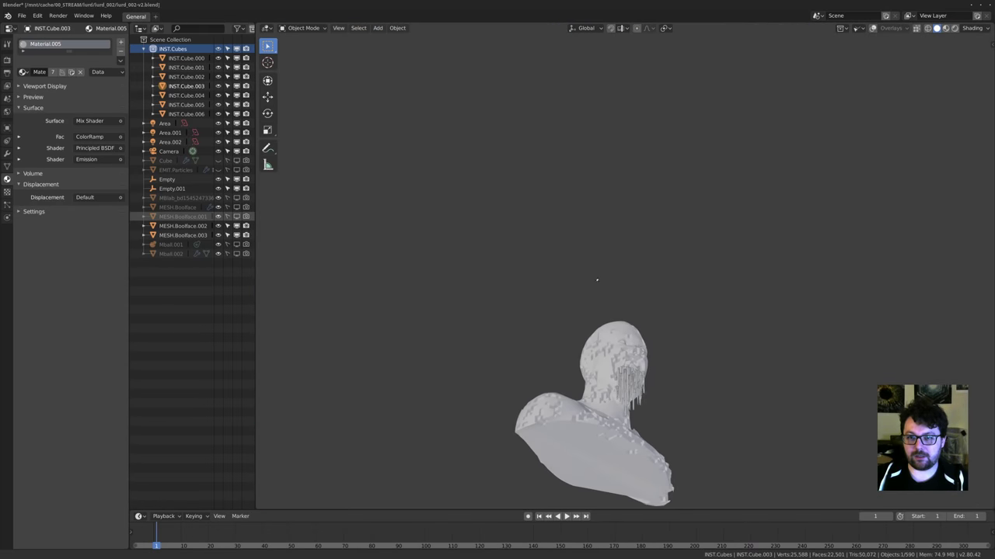
{"action": "mouse_move", "coordinate": [598, 372]}
{"action": "middle_mouse_down"}
{"action": "mouse_move", "coordinate": [606, 400]}
{"action": "mouse_move", "coordinate": [611, 348]}
{"action": "middle_mouse_up"}
{"action": "left_click", "coordinate": [611, 349]}
{"action": "key", "text": "alt+shift+z"}
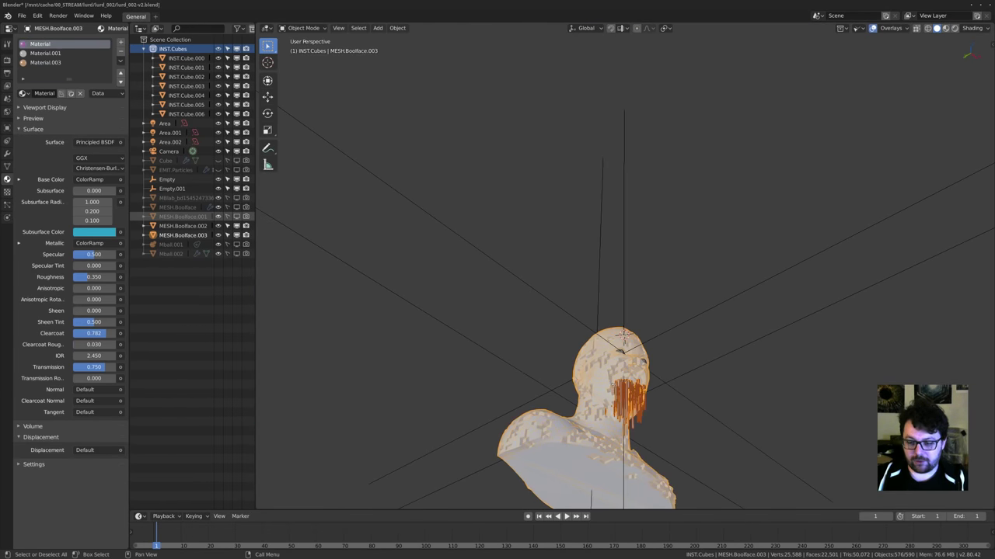
Disable the INST.Cubes collection in viewports and display the head's particle system settings.
{"action": "key", "text": "KP_Decimal"}
{"action": "middle_click_drag", "start_coordinate": [604, 264], "coordinate": [599, 375], "text": "shift"}
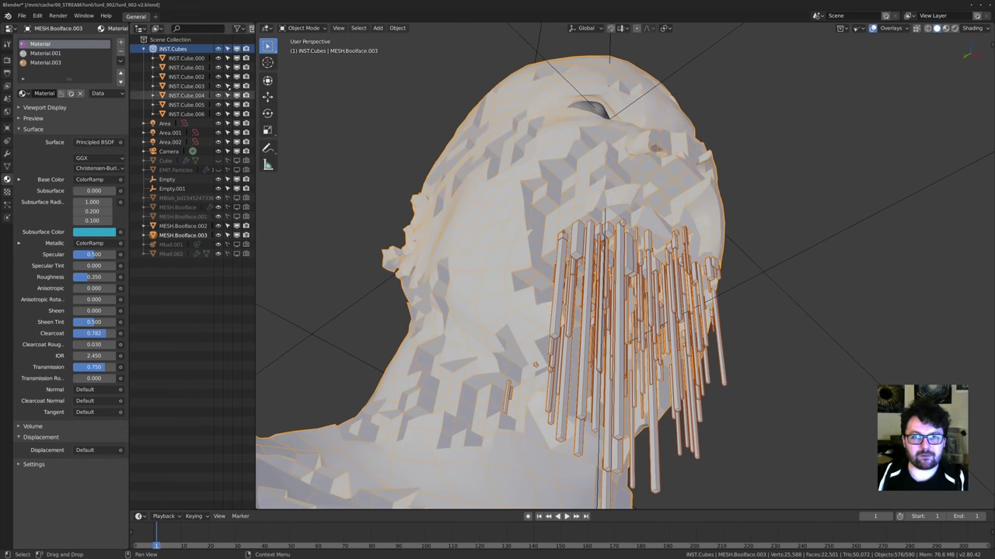
{"action": "left_click", "coordinate": [218, 49]}
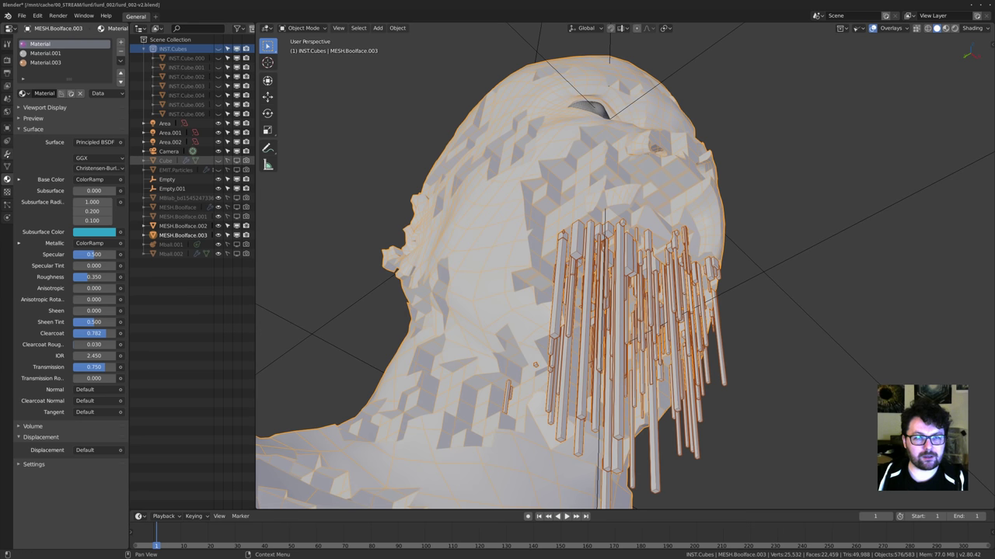
{"action": "left_click", "coordinate": [7, 205]}
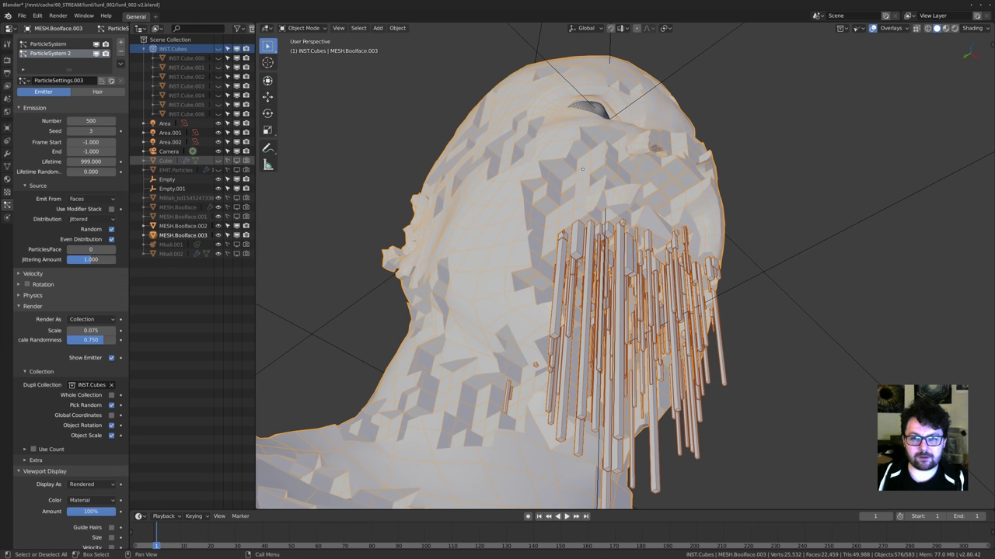
{"action": "left_click", "coordinate": [237, 49]}
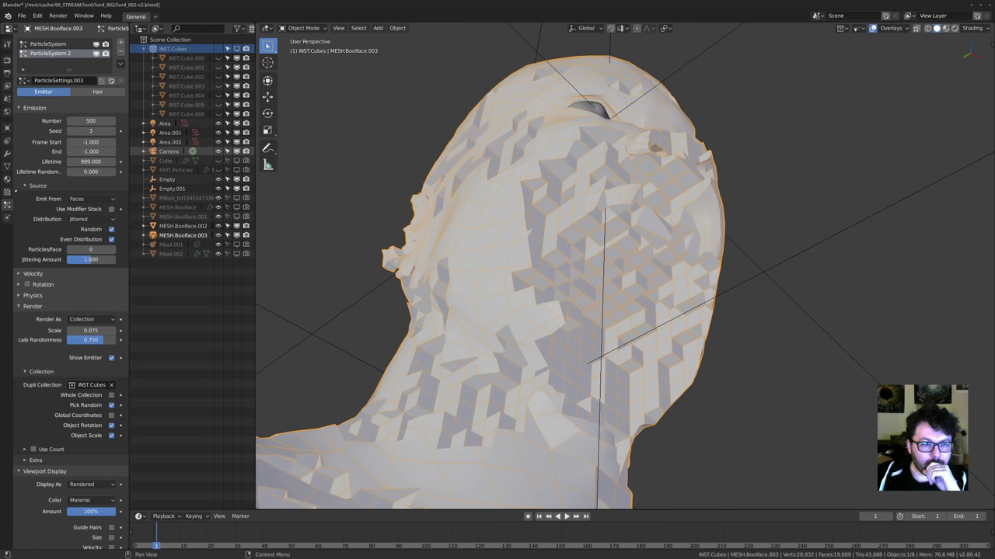
Examine the head's particle system settings down to the vertex group that controls its density.
{"action": "scroll", "coordinate": [61, 271], "scroll_direction": "down", "scroll_amount": 2}
{"action": "scroll", "coordinate": [60, 274], "scroll_direction": "up", "scroll_amount": 2}
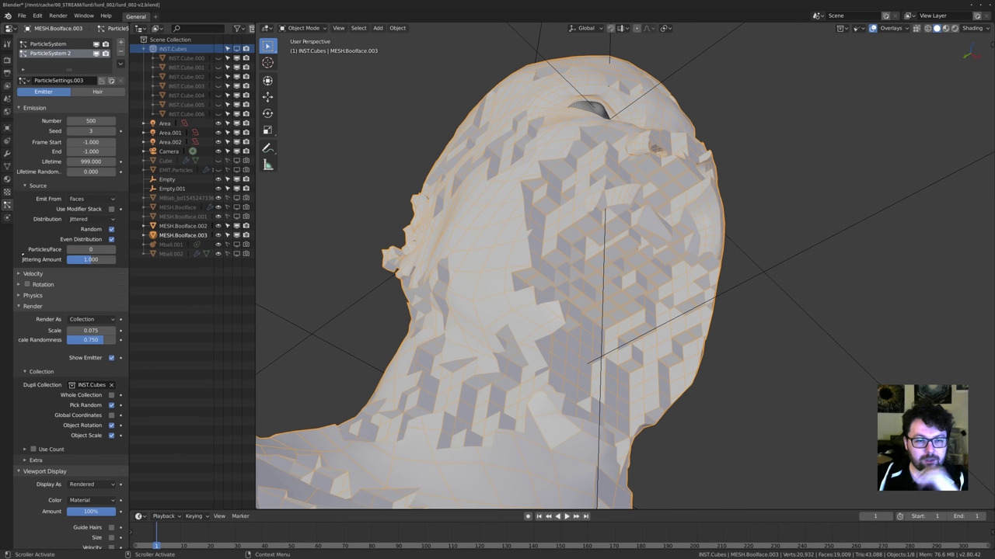
{"action": "scroll", "coordinate": [39, 319], "scroll_direction": "down", "scroll_amount": 6}
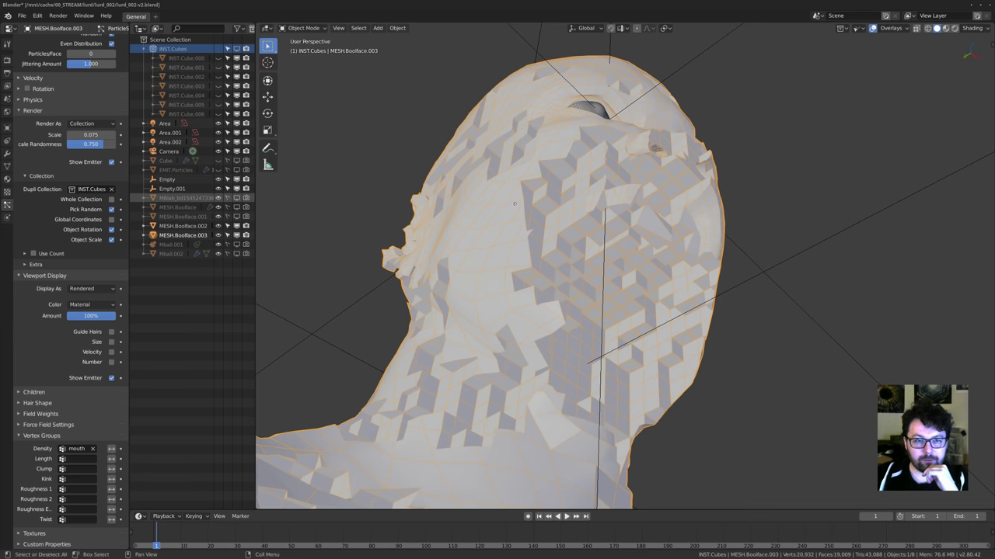
View the head's mouth vertex group in Weight Paint mode, frame the whole bust, and return to Object Mode.
{"action": "middle_click_drag", "start_coordinate": [510, 203], "coordinate": [509, 212], "text": "shift"}
{"action": "key", "text": "ctrl+Tab"}
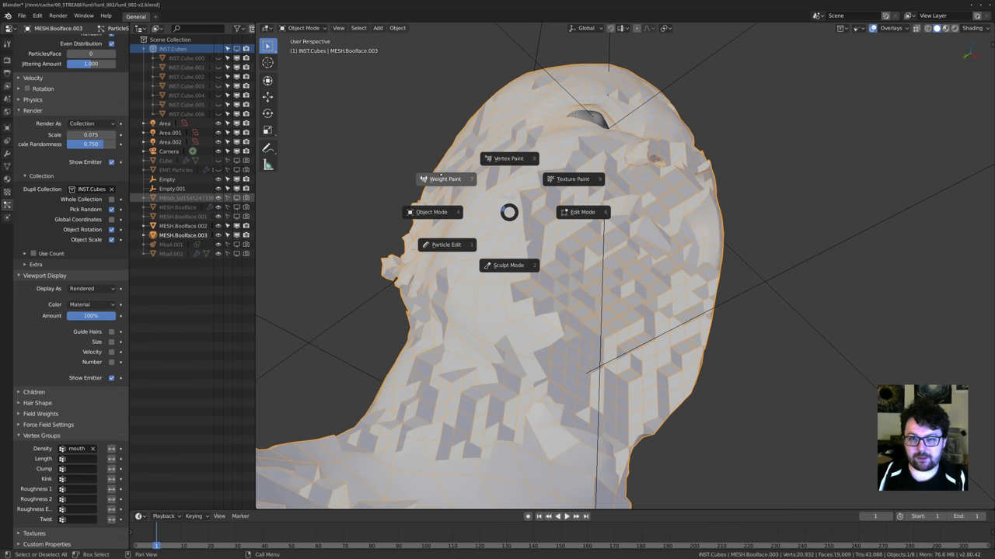
{"action": "left_click", "coordinate": [445, 178]}
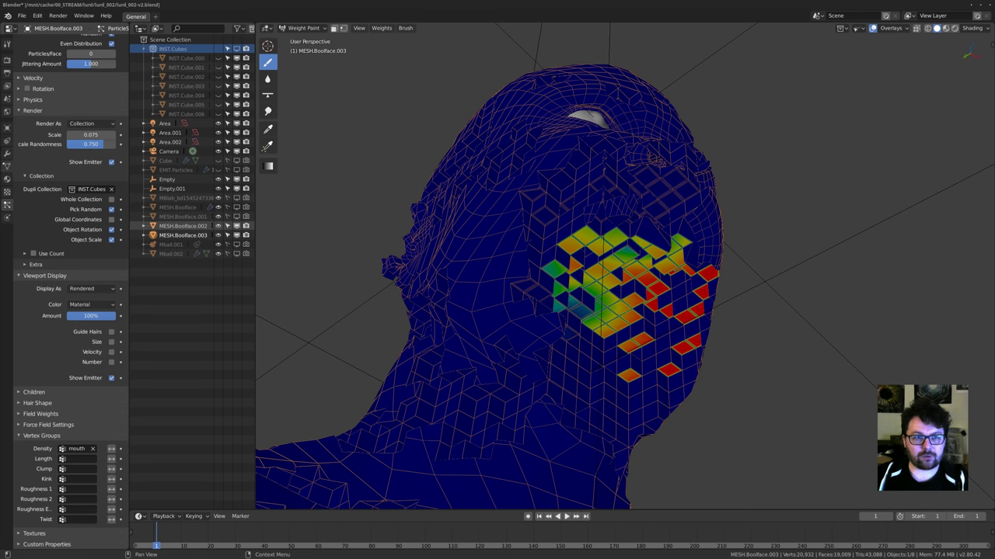
{"action": "key", "text": "KP_Decimal"}
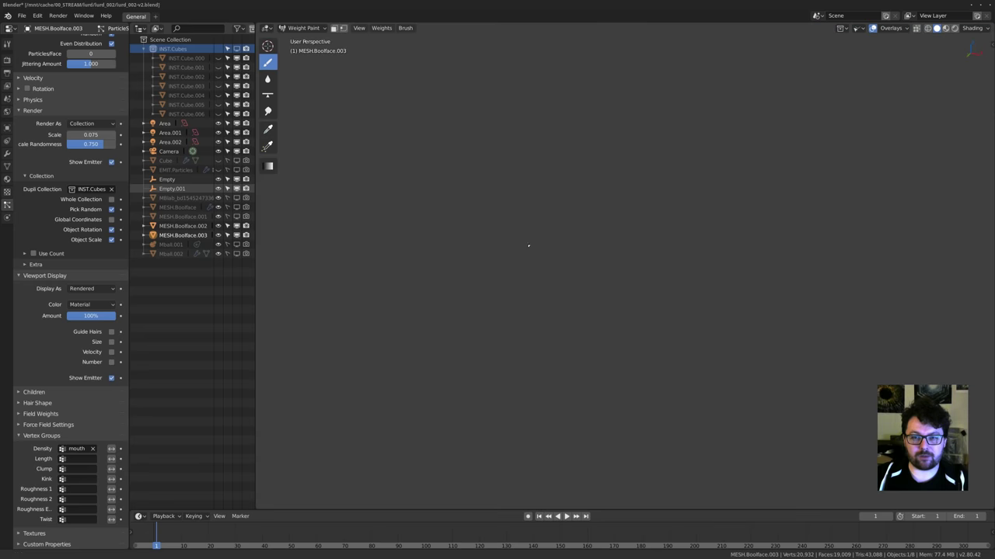
{"action": "scroll", "coordinate": [523, 243], "scroll_direction": "down", "scroll_amount": 9}
{"action": "middle_click_drag", "start_coordinate": [505, 230], "coordinate": [510, 287], "text": "shift"}
{"action": "scroll", "coordinate": [510, 287], "scroll_direction": "up", "scroll_amount": 5}
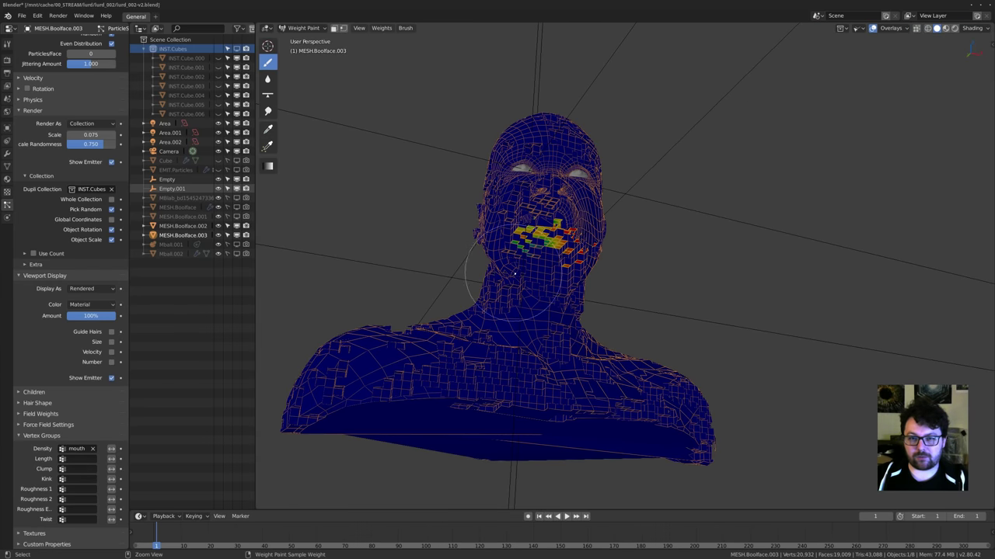
{"action": "key", "text": "ctrl+Tab"}
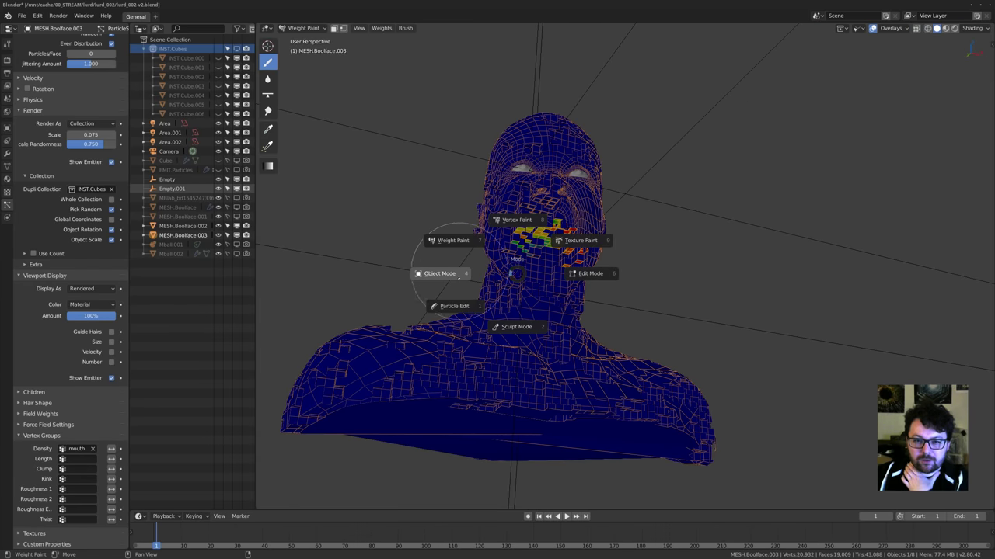
{"action": "left_click", "coordinate": [439, 278]}
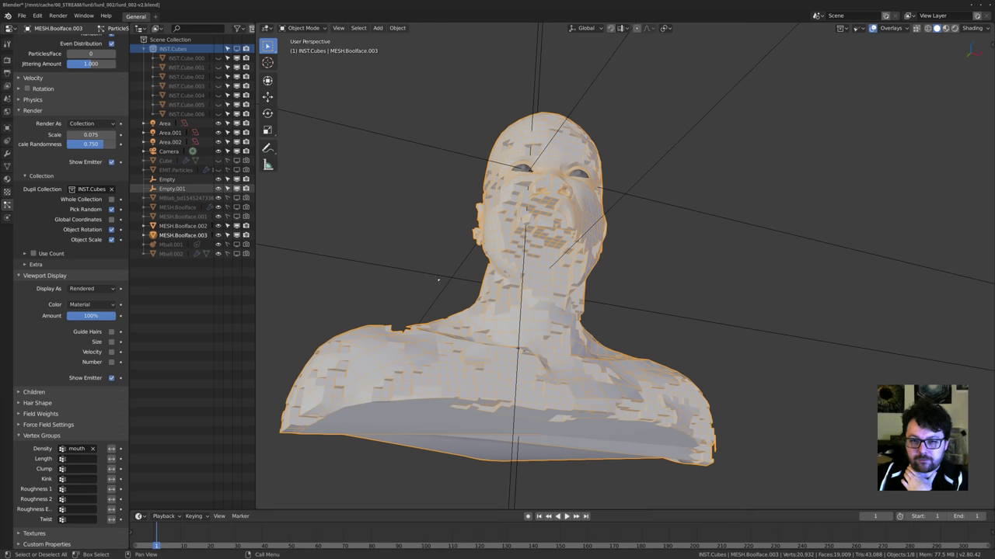
Enter Edit Mode on the MESH.Boolface.003 head and select a single downward-facing block face below the eye.
{"action": "scroll", "coordinate": [555, 216], "scroll_direction": "up", "scroll_amount": 6}
{"action": "middle_click_drag", "start_coordinate": [555, 217], "coordinate": [569, 251], "text": "shift"}
{"action": "key", "text": "Tab"}
{"action": "scroll", "coordinate": [522, 219], "scroll_direction": "up", "scroll_amount": 1}
{"action": "middle_click_drag", "start_coordinate": [574, 292], "coordinate": [547, 280]}
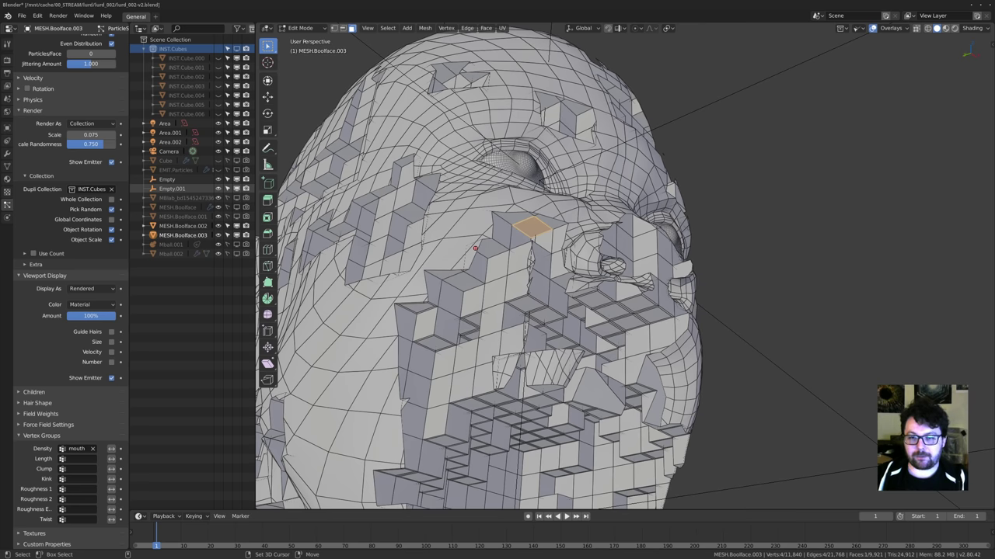
{"action": "key", "text": "shift+g"}
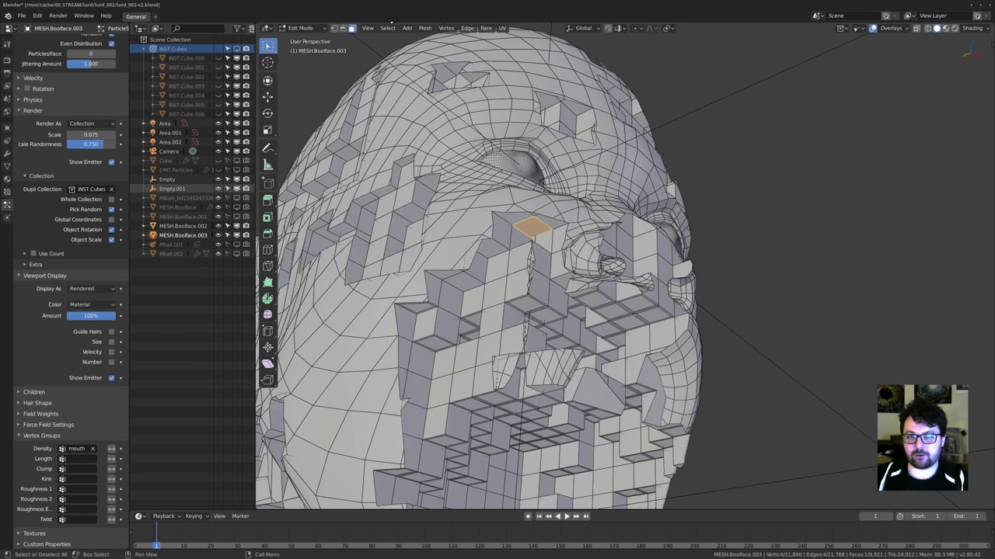
{"action": "left_click", "coordinate": [388, 28]}
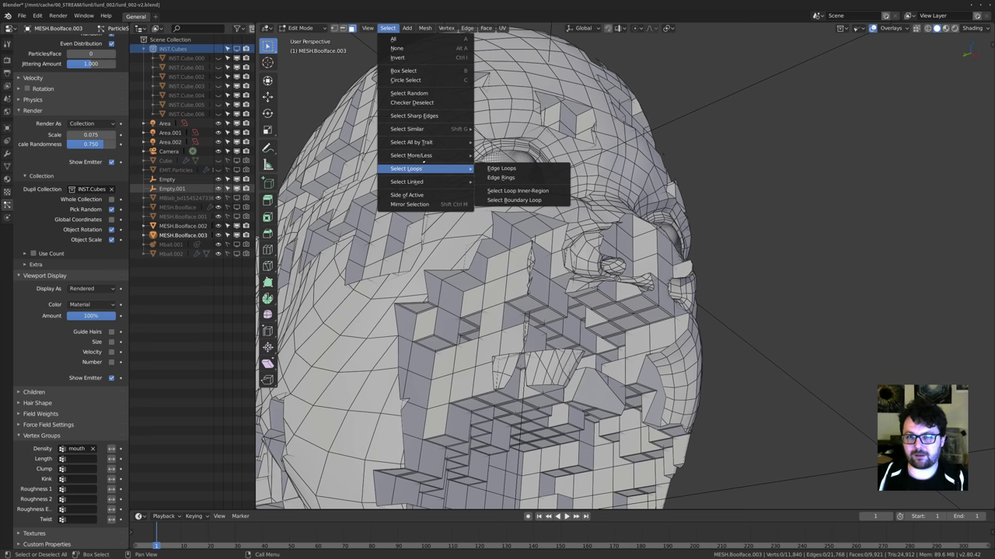
{"action": "mouse_move", "coordinate": [420, 129]}
{"action": "key", "text": "Escape"}
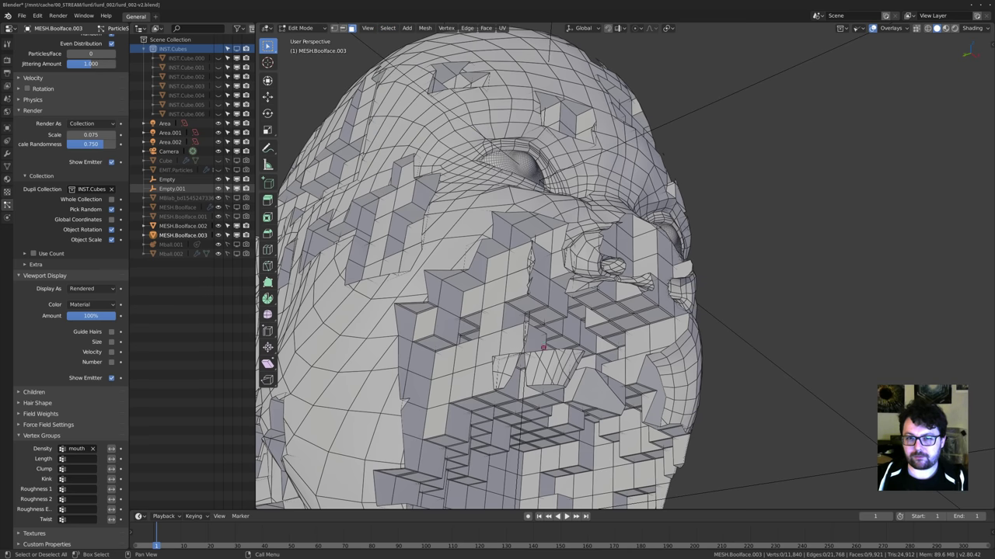
Select a downward-facing block face near the nose and extend the selection to all faces with a similar normal.
{"action": "middle_click_drag", "start_coordinate": [544, 347], "coordinate": [536, 306]}
{"action": "key", "text": "shift+g"}
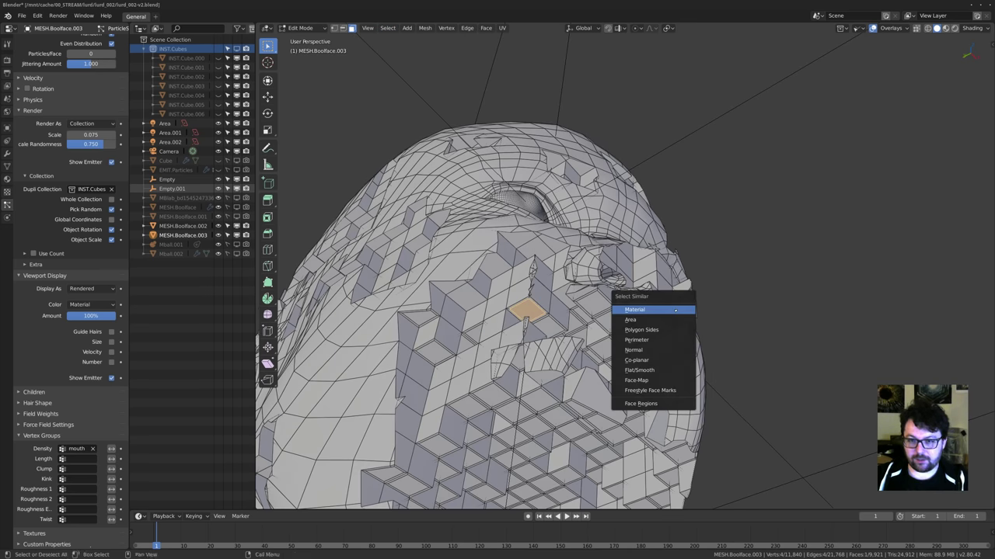
{"action": "left_click", "coordinate": [652, 356]}
{"action": "middle_click_drag", "start_coordinate": [652, 356], "coordinate": [583, 249]}
{"action": "scroll", "coordinate": [727, 307], "scroll_direction": "down", "scroll_amount": 4}
{"action": "scroll", "coordinate": [584, 343], "scroll_direction": "up", "scroll_amount": 5}
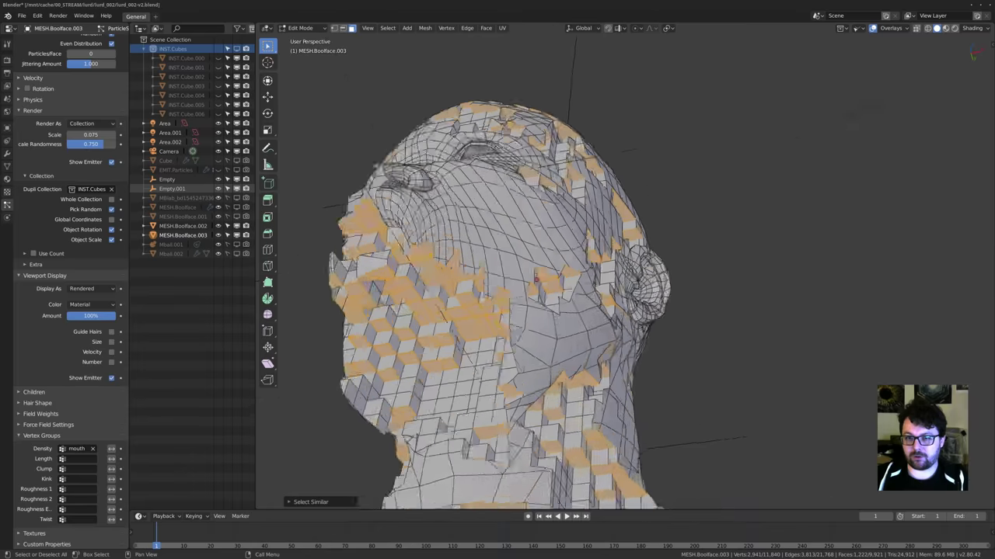
Add sideways-facing block faces on the side of the head and extend the selection to all faces with similar normals.
{"action": "middle_click_drag", "start_coordinate": [584, 343], "coordinate": [566, 277]}
{"action": "left_click", "coordinate": [569, 182], "text": "shift"}
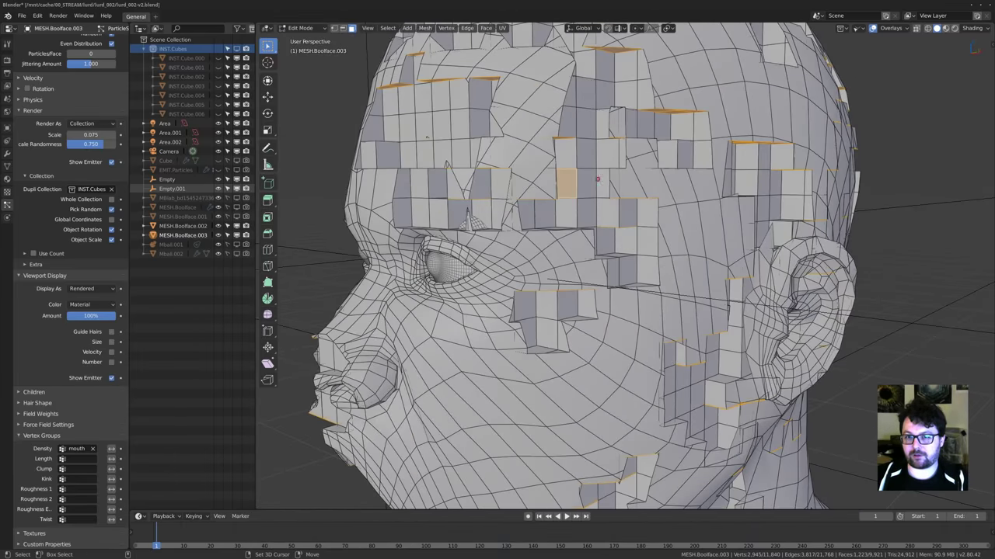
{"action": "left_click", "coordinate": [602, 182], "text": "shift"}
{"action": "middle_click_drag", "start_coordinate": [598, 227], "coordinate": [505, 292]}
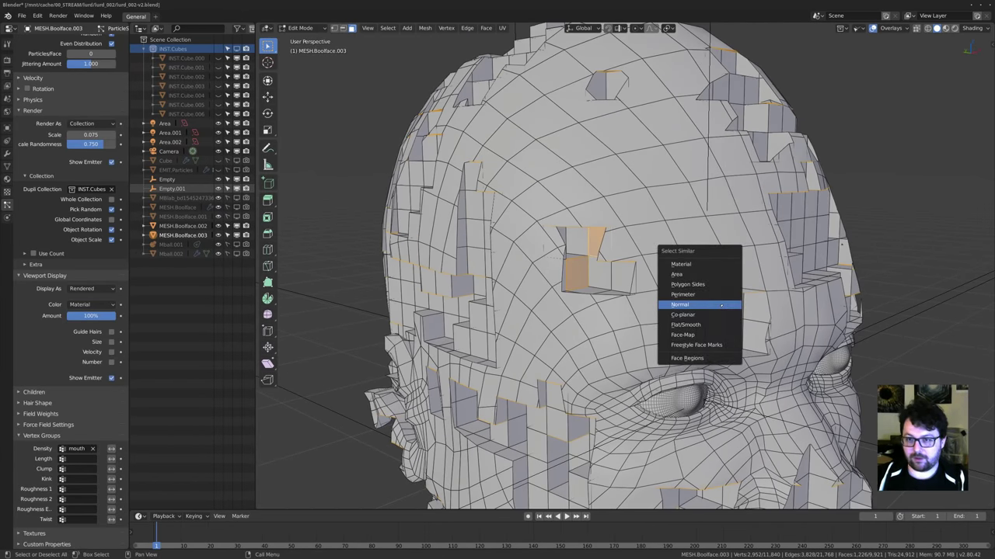
{"action": "left_click", "coordinate": [721, 306]}
{"action": "scroll", "coordinate": [748, 328], "scroll_direction": "down", "scroll_amount": 6}
{"action": "middle_click_drag", "start_coordinate": [748, 328], "coordinate": [435, 209]}
{"action": "scroll", "coordinate": [583, 297], "scroll_direction": "up", "scroll_amount": 5}
{"action": "middle_click_drag", "start_coordinate": [606, 132], "coordinate": [423, 60]}
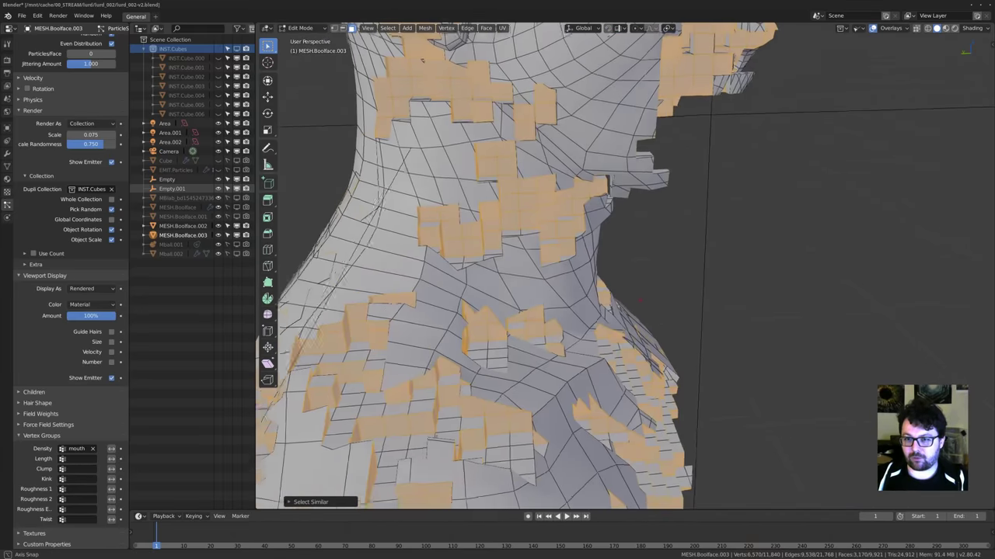
Replace the selection with a single face on the shoulder and try to select its linked geometry.
{"action": "middle_click_drag", "start_coordinate": [638, 299], "coordinate": [590, 257]}
{"action": "left_click", "coordinate": [559, 258]}
{"action": "mouse_move", "coordinate": [532, 303]}
{"action": "middle_mouse_down"}
{"action": "mouse_move", "coordinate": [523, 315]}
{"action": "mouse_move", "coordinate": [553, 288]}
{"action": "mouse_move", "coordinate": [588, 290]}
{"action": "mouse_move", "coordinate": [524, 293]}
{"action": "middle_mouse_up"}
{"action": "middle_click_drag", "start_coordinate": [664, 289], "coordinate": [594, 206]}
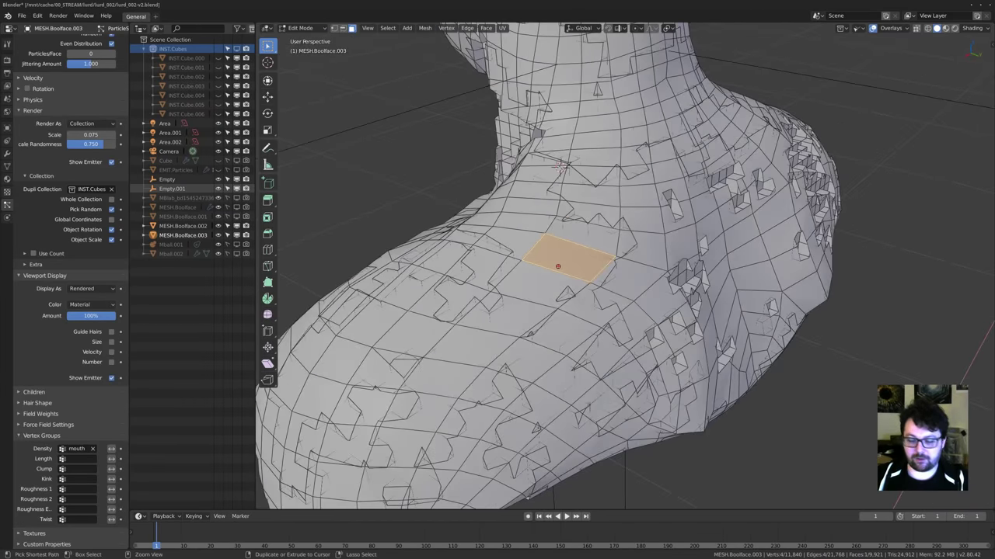
{"action": "key", "text": "ctrl+l"}
Examine the stepped block faces of the head mesh up close and from the front.
{"action": "middle_click_drag", "start_coordinate": [492, 245], "coordinate": [516, 261]}
{"action": "scroll", "coordinate": [557, 295], "scroll_direction": "up", "scroll_amount": 5}
{"action": "middle_click_drag", "start_coordinate": [557, 295], "coordinate": [721, 243]}
{"action": "scroll", "coordinate": [393, 424], "scroll_direction": "up", "scroll_amount": 10}
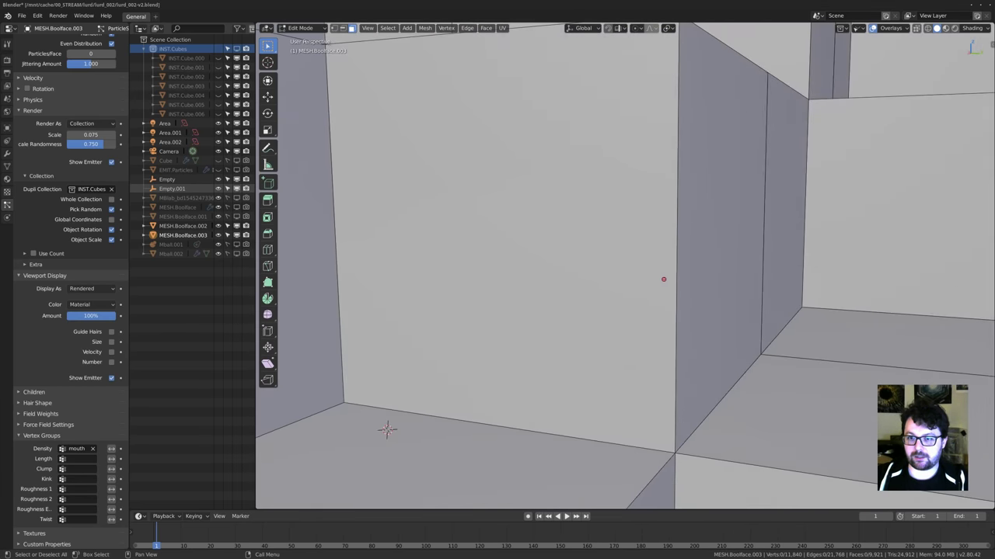
{"action": "middle_click_drag", "start_coordinate": [664, 279], "coordinate": [649, 220], "text": "shift"}
{"action": "middle_click_drag", "start_coordinate": [495, 324], "coordinate": [578, 311]}
{"action": "scroll", "coordinate": [515, 231], "scroll_direction": "down", "scroll_amount": 9}
{"action": "scroll", "coordinate": [583, 287], "scroll_direction": "up", "scroll_amount": 3}
{"action": "middle_click_drag", "start_coordinate": [586, 260], "coordinate": [551, 235]}
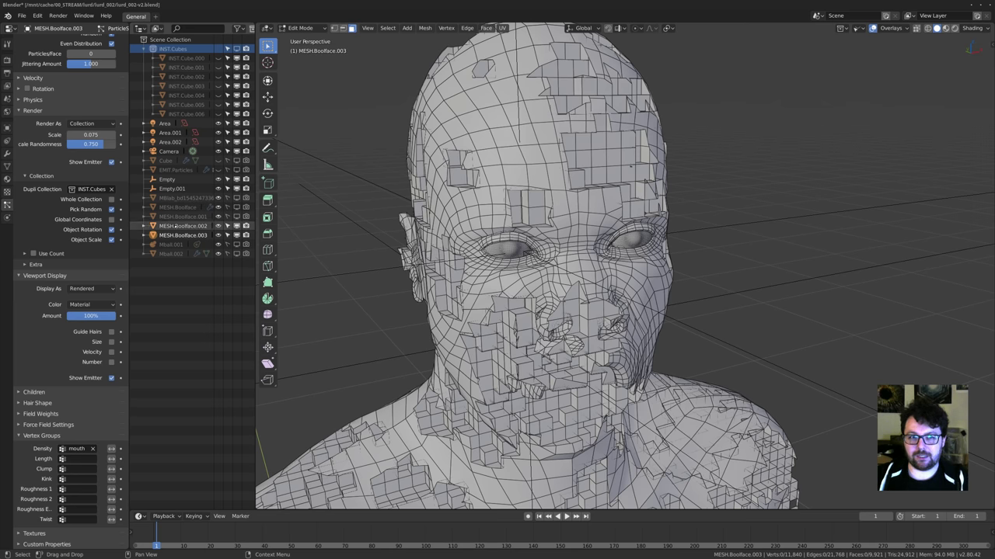
Leave Edit Mode on the head and hide the MESH.Boolface.002 object.
{"action": "left_click", "coordinate": [197, 226]}
{"action": "middle_click_drag", "start_coordinate": [331, 250], "coordinate": [358, 238]}
{"action": "scroll", "coordinate": [401, 243], "scroll_direction": "down", "scroll_amount": 2}
{"action": "key", "text": "Tab"}
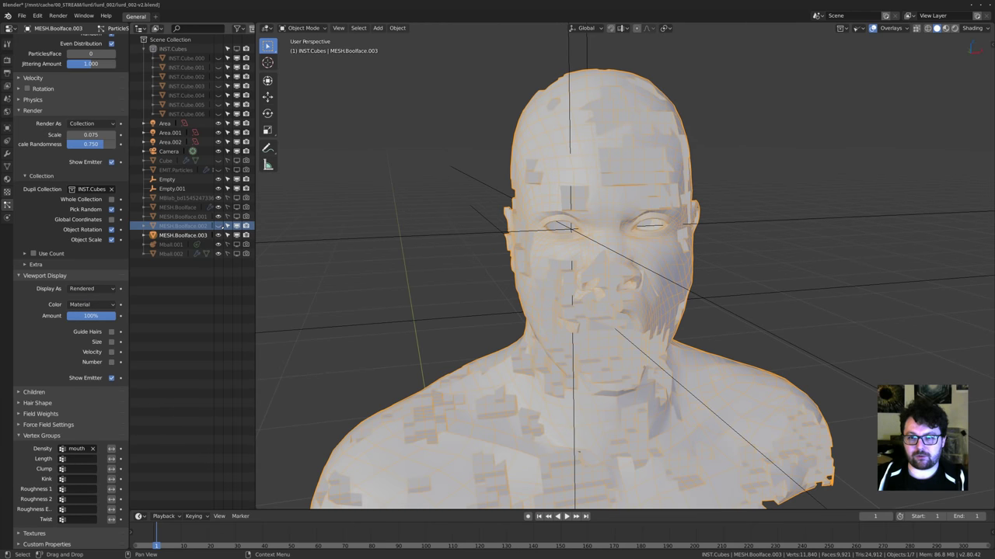
Show MESH.Boolface.002 again and select its eye geometry on the face.
{"action": "middle_click_drag", "start_coordinate": [659, 206], "coordinate": [650, 216]}
{"action": "scroll", "coordinate": [623, 228], "scroll_direction": "up", "scroll_amount": 3}
{"action": "middle_click_drag", "start_coordinate": [557, 229], "coordinate": [574, 262]}
{"action": "left_click", "coordinate": [592, 246]}
{"action": "middle_click_drag", "start_coordinate": [657, 226], "coordinate": [612, 221]}
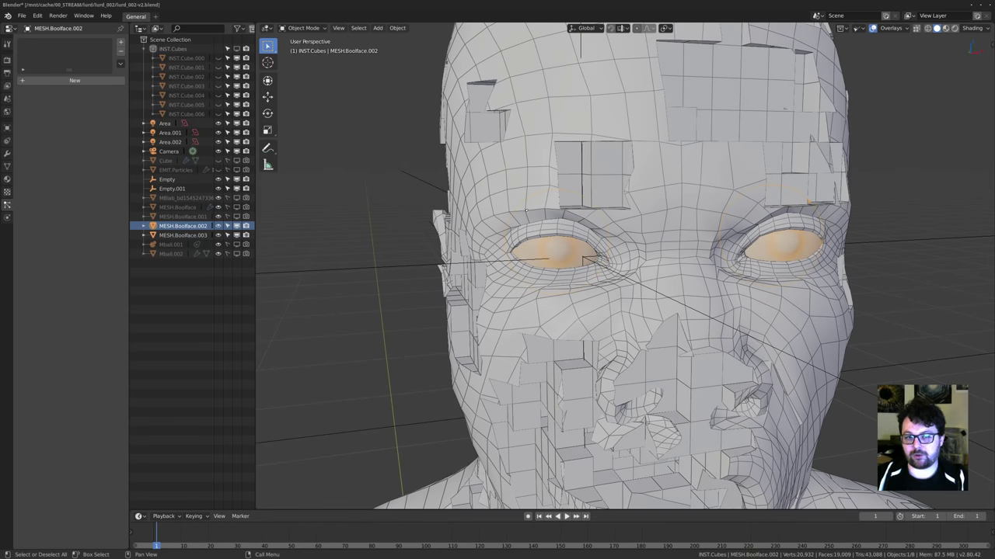
Switch to rendered shading and examine the eyes up close.
{"action": "middle_click_drag", "start_coordinate": [561, 215], "coordinate": [487, 205]}
{"action": "key", "text": "z"}
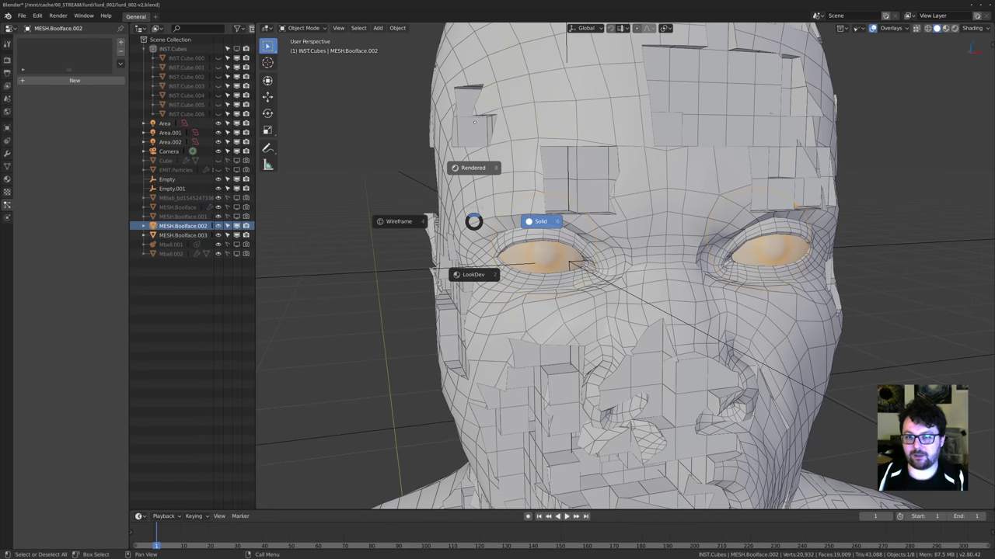
{"action": "left_click", "coordinate": [520, 156]}
{"action": "scroll", "coordinate": [582, 248], "scroll_direction": "up", "scroll_amount": 5}
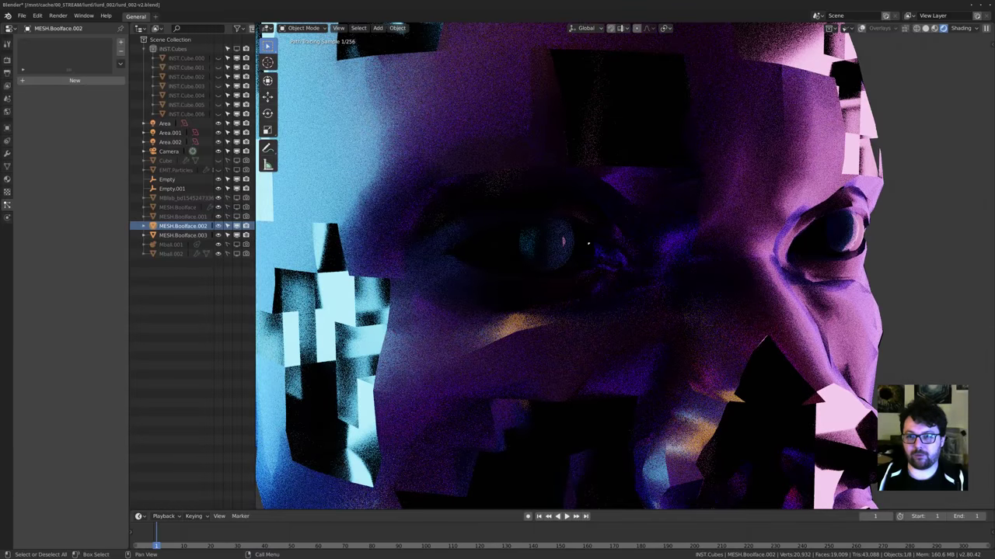
{"action": "scroll", "coordinate": [588, 243], "scroll_direction": "down", "scroll_amount": 2}
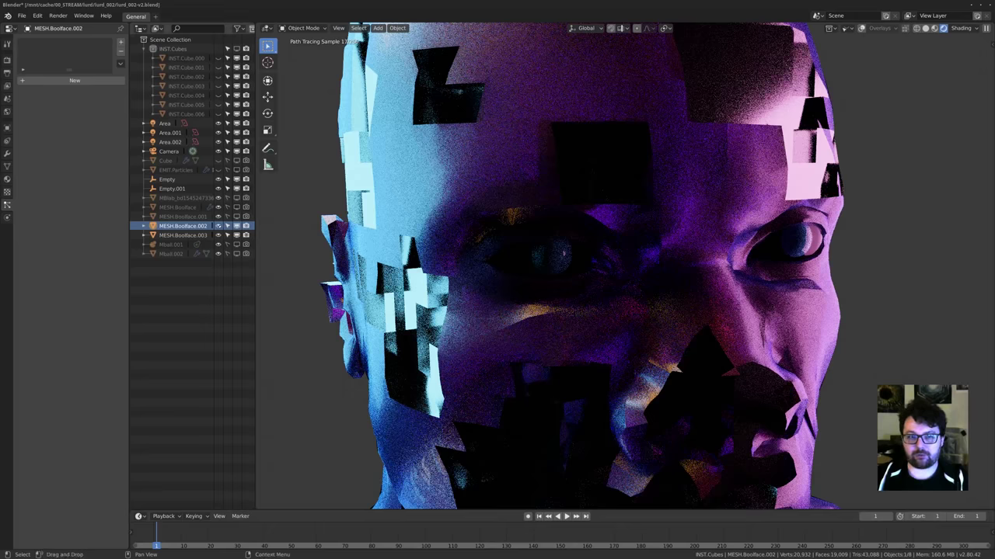
Disable MESH.Boolface.002 in viewports, check the rendered eye sockets, and return to solid shading.
{"action": "left_click", "coordinate": [237, 226]}
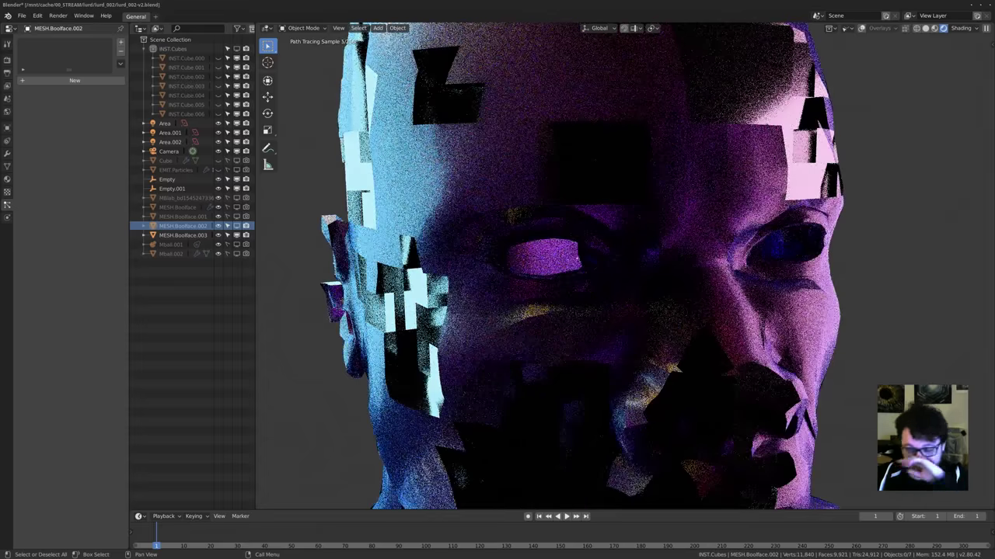
{"action": "scroll", "coordinate": [624, 284], "scroll_direction": "down", "scroll_amount": 2}
{"action": "key", "text": "z"}
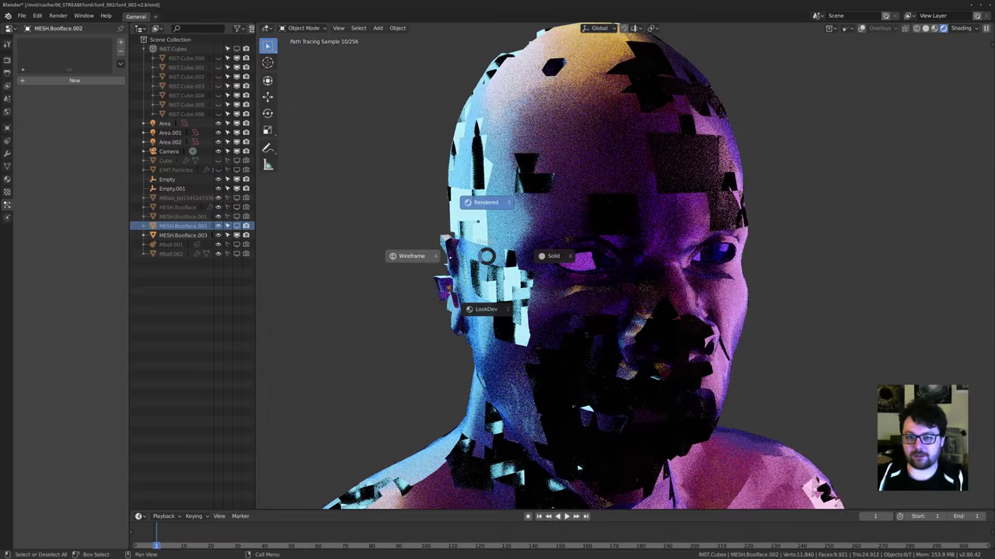
{"action": "left_click", "coordinate": [412, 255]}
{"action": "key", "text": "z"}
{"action": "left_click", "coordinate": [554, 256]}
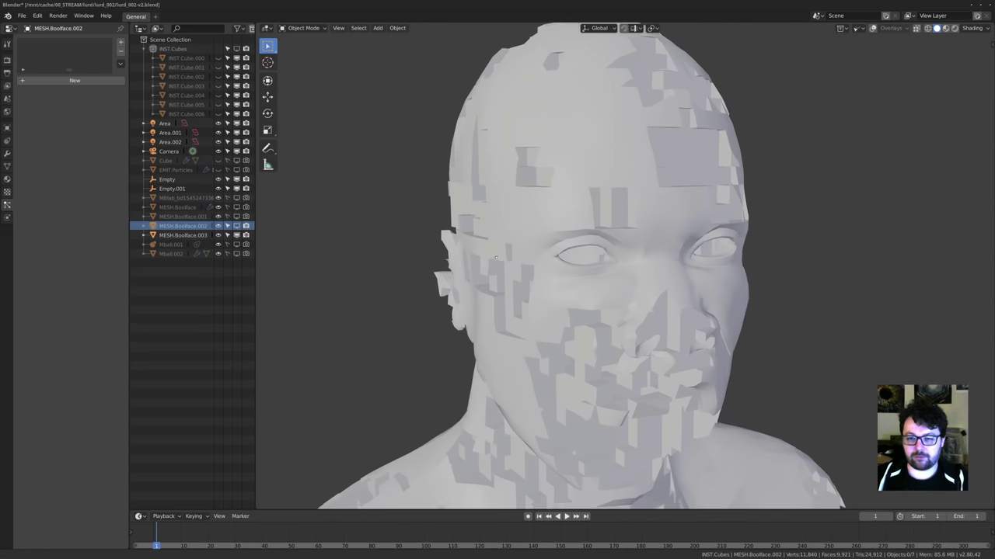
Turn the viewport overlays back on and select the MESH.Boolface.003 head.
{"action": "scroll", "coordinate": [622, 257], "scroll_direction": "down", "scroll_amount": 2}
{"action": "key", "text": "alt+shift+z"}
{"action": "middle_click_drag", "start_coordinate": [622, 257], "coordinate": [594, 288]}
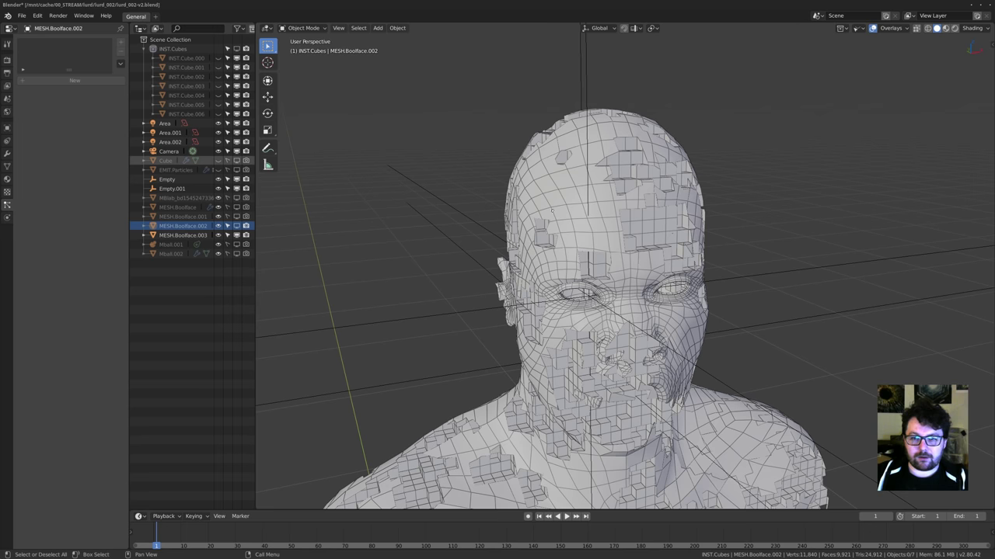
{"action": "left_click", "coordinate": [532, 233]}
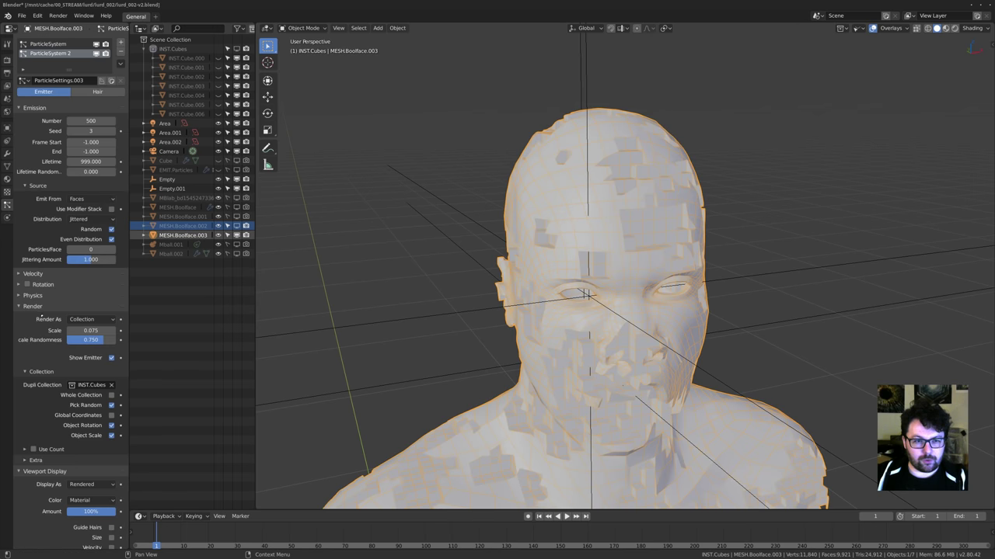
Display the head's modifier stack and examine its blocky surface from the front and side.
{"action": "left_click", "coordinate": [7, 152]}
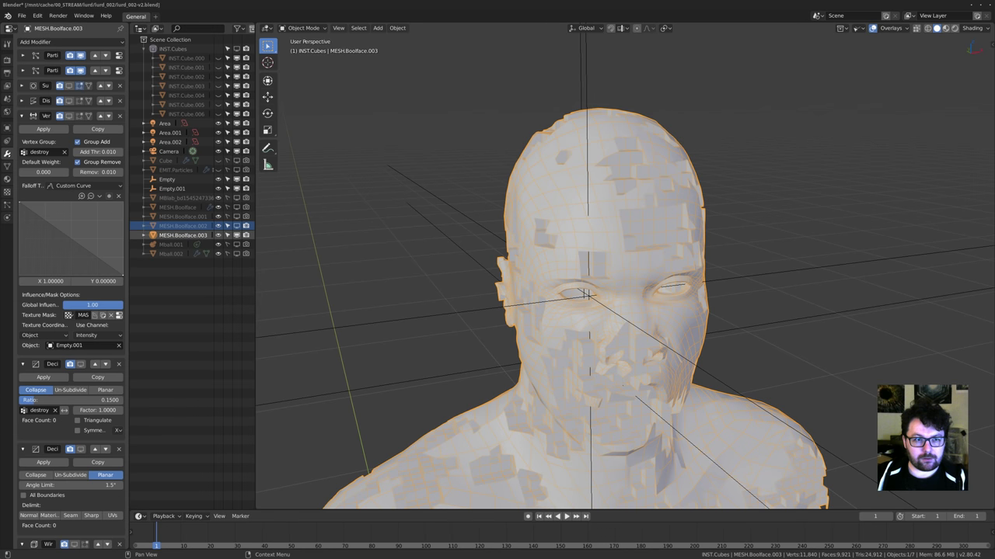
{"action": "middle_click_drag", "start_coordinate": [510, 313], "coordinate": [478, 280], "text": "shift"}
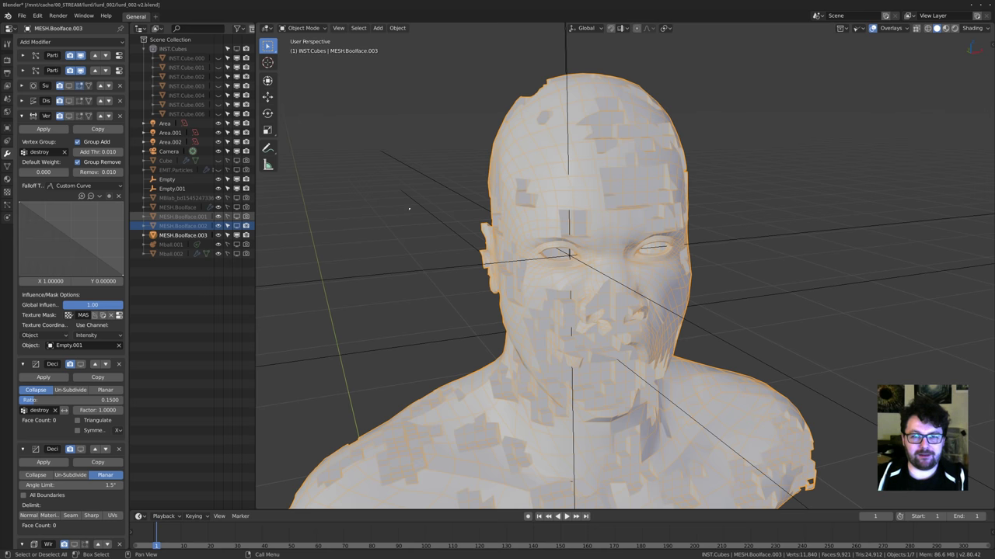
{"action": "middle_click_drag", "start_coordinate": [447, 262], "coordinate": [493, 230]}
{"action": "scroll", "coordinate": [458, 257], "scroll_direction": "up", "scroll_amount": 2}
{"action": "scroll", "coordinate": [506, 206], "scroll_direction": "up", "scroll_amount": 1}
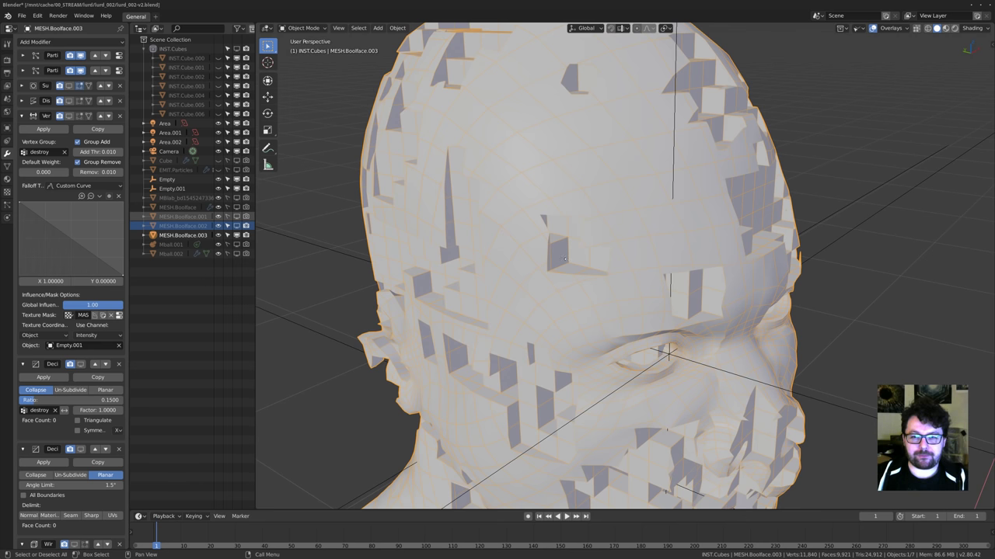
{"action": "scroll", "coordinate": [564, 259], "scroll_direction": "down", "scroll_amount": 3}
{"action": "middle_click_drag", "start_coordinate": [564, 259], "coordinate": [521, 222]}
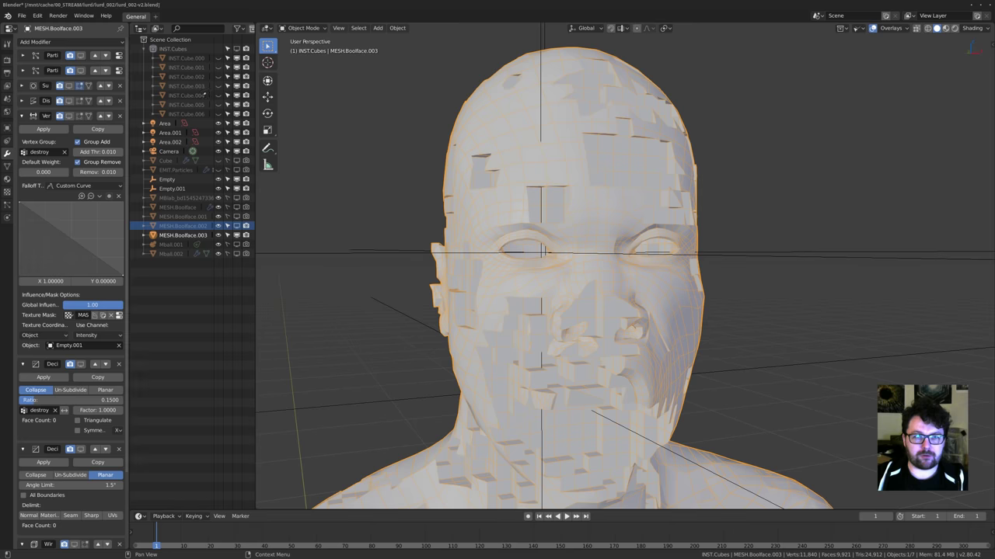
{"action": "middle_click_drag", "start_coordinate": [457, 172], "coordinate": [526, 158]}
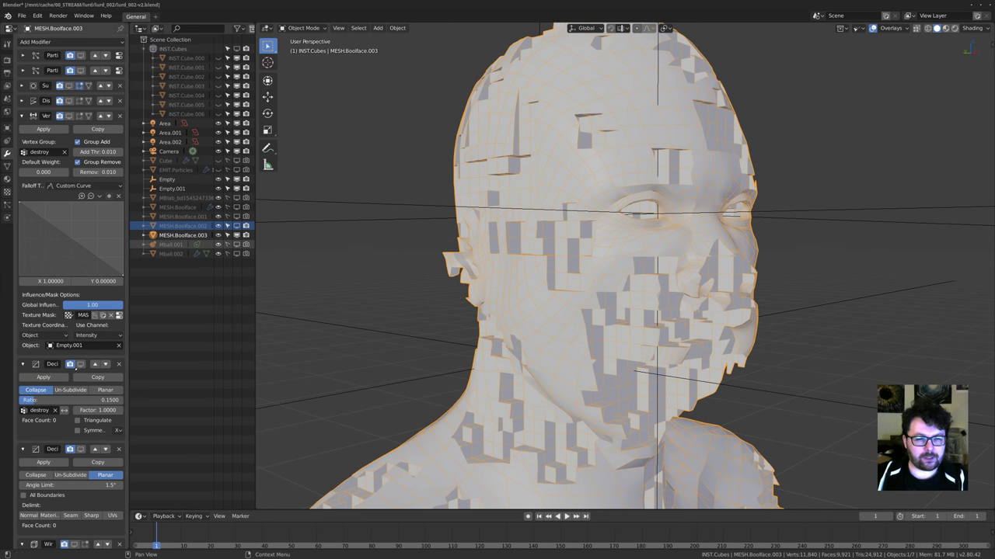
Deselect the head, expand its Subdivision modifier, enable it in the viewport, and examine the dense mesh around the forehead blocks.
{"action": "scroll", "coordinate": [589, 327], "scroll_direction": "down", "scroll_amount": 2}
{"action": "middle_click_drag", "start_coordinate": [590, 326], "coordinate": [550, 147], "text": "shift"}
{"action": "left_click", "coordinate": [420, 301]}
{"action": "middle_click_drag", "start_coordinate": [419, 302], "coordinate": [425, 296]}
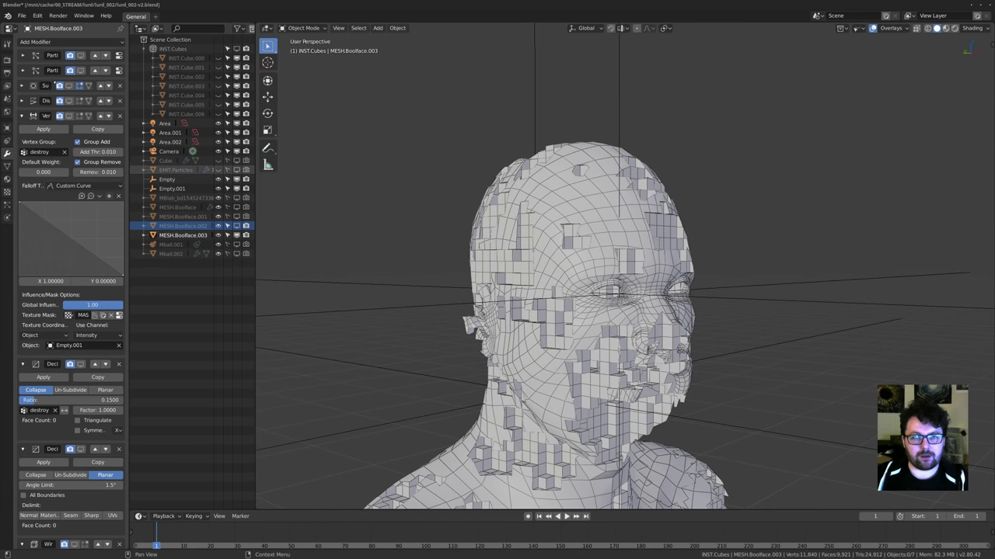
{"action": "left_click", "coordinate": [43, 86]}
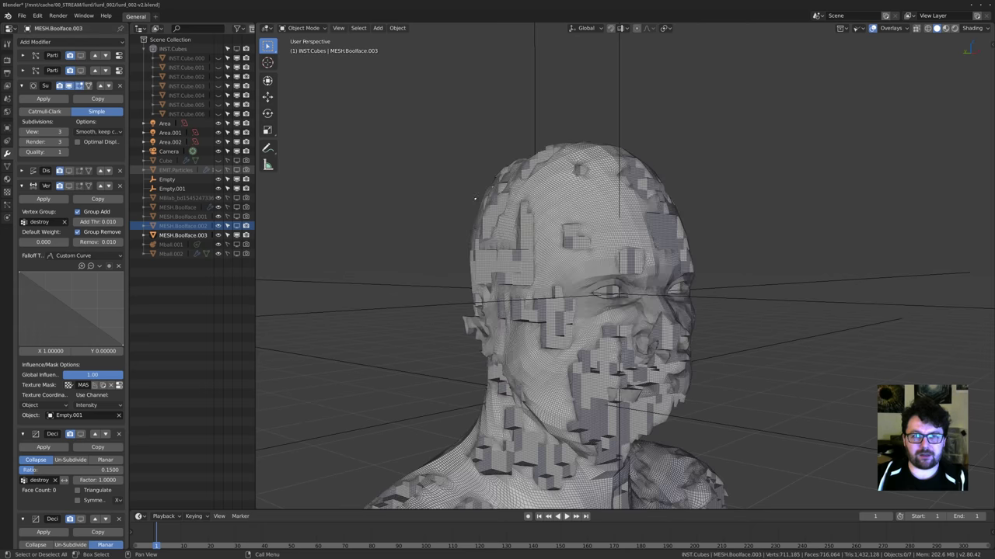
{"action": "scroll", "coordinate": [565, 225], "scroll_direction": "up", "scroll_amount": 3}
{"action": "middle_click_drag", "start_coordinate": [565, 224], "coordinate": [463, 177]}
{"action": "scroll", "coordinate": [543, 213], "scroll_direction": "up", "scroll_amount": 3}
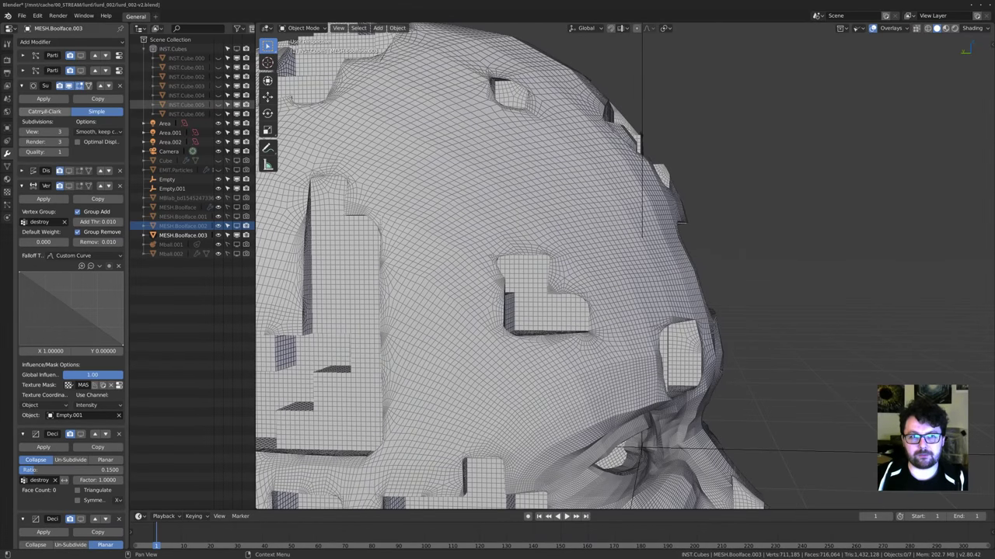
{"action": "middle_click_drag", "start_coordinate": [466, 167], "coordinate": [359, 180]}
{"action": "scroll", "coordinate": [600, 206], "scroll_direction": "up", "scroll_amount": 5}
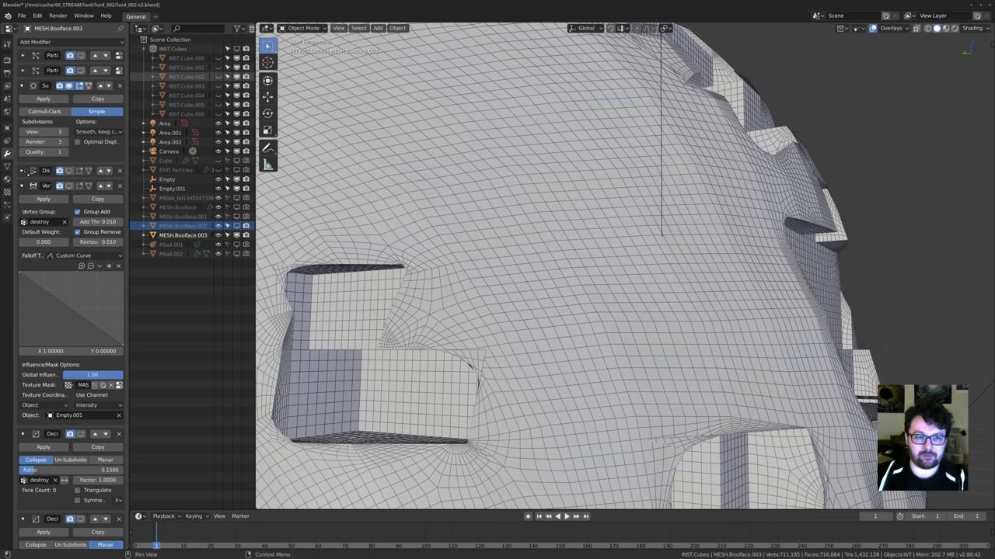
Expand the head's Displace modifier settings and hide the viewport toolbar.
{"action": "left_click", "coordinate": [22, 171]}
{"action": "middle_click_drag", "start_coordinate": [497, 172], "coordinate": [610, 203]}
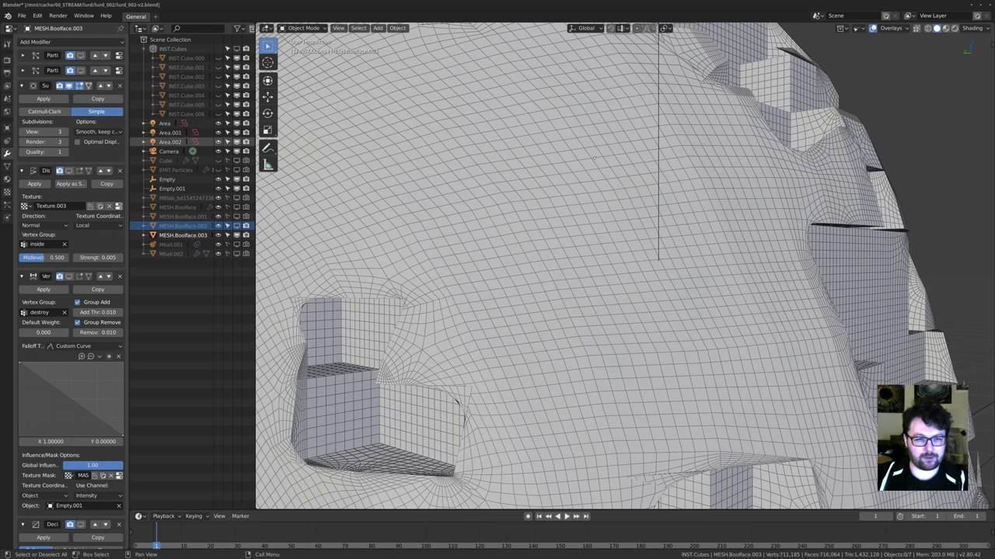
{"action": "middle_click_drag", "start_coordinate": [320, 161], "coordinate": [330, 159]}
{"action": "key", "text": "t"}
{"action": "middle_click_drag", "start_coordinate": [508, 203], "coordinate": [500, 211]}
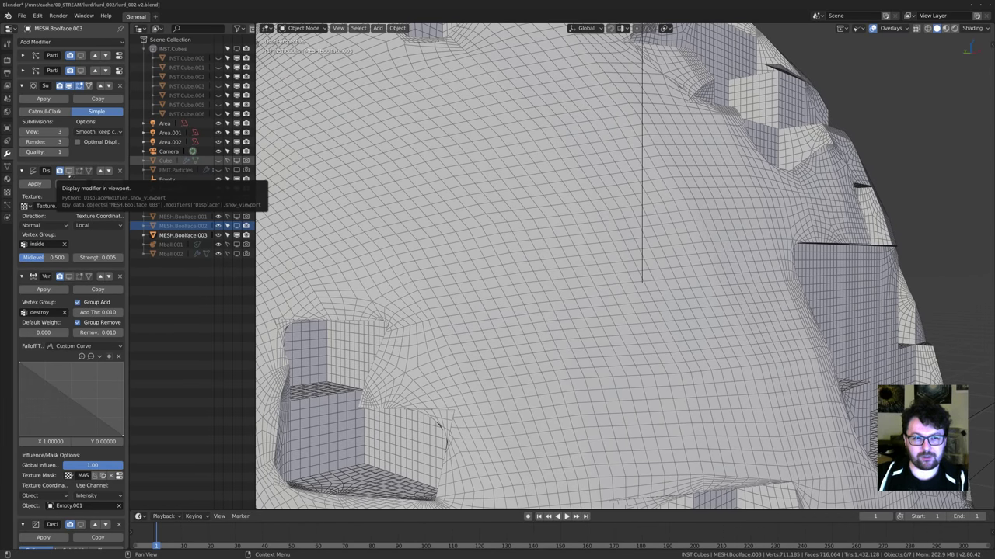
Enable the Displace modifier in the viewport and examine the displaced block recesses on the forehead and around the eye.
{"action": "left_click", "coordinate": [69, 171]}
{"action": "scroll", "coordinate": [544, 271], "scroll_direction": "down", "scroll_amount": 5}
{"action": "middle_click_drag", "start_coordinate": [559, 272], "coordinate": [514, 320]}
{"action": "scroll", "coordinate": [515, 295], "scroll_direction": "up", "scroll_amount": 2}
{"action": "middle_click_drag", "start_coordinate": [469, 241], "coordinate": [415, 261]}
{"action": "middle_click_drag", "start_coordinate": [449, 349], "coordinate": [535, 307], "text": "shift"}
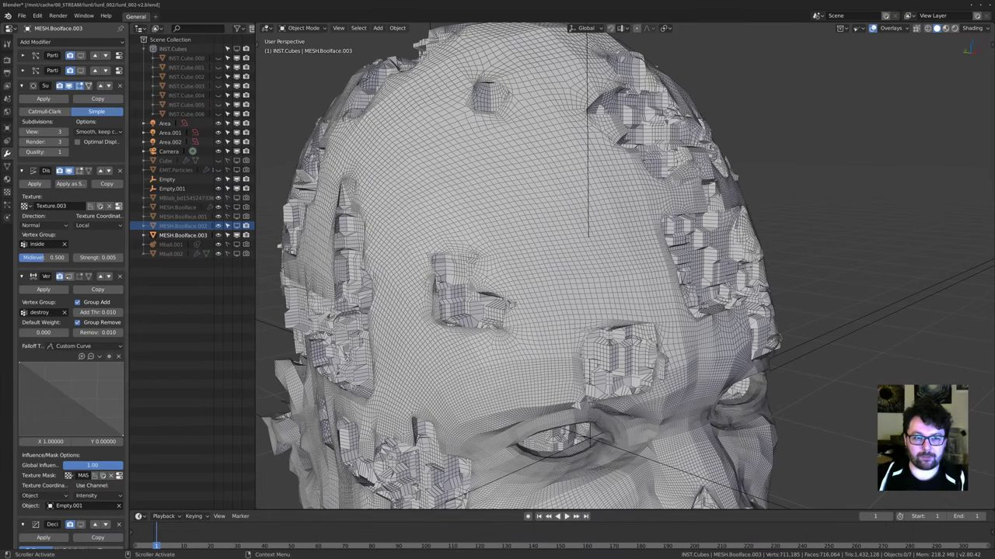
Collapse the Subdivision and Displace modifier settings and review the Vertex Weight Edit modifier for the destroy group.
{"action": "scroll", "coordinate": [70, 349], "scroll_direction": "down", "scroll_amount": 3}
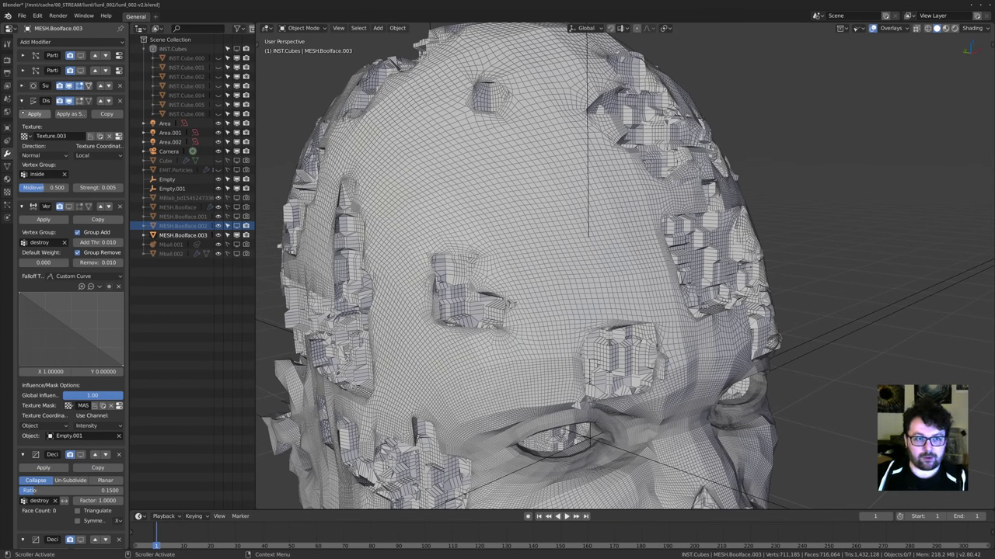
{"action": "middle_click_drag", "start_coordinate": [618, 198], "coordinate": [602, 219]}
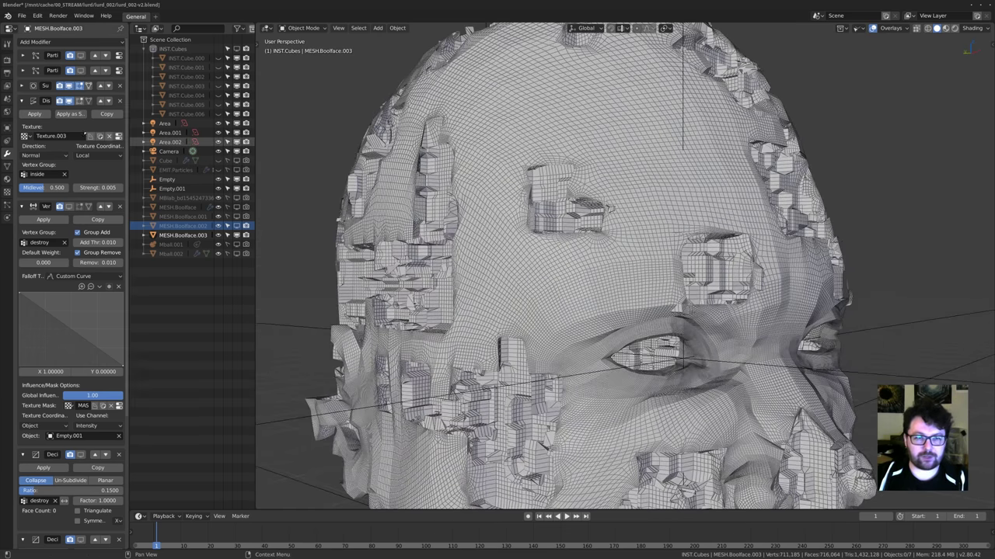
{"action": "scroll", "coordinate": [70, 350], "scroll_direction": "down", "scroll_amount": 4}
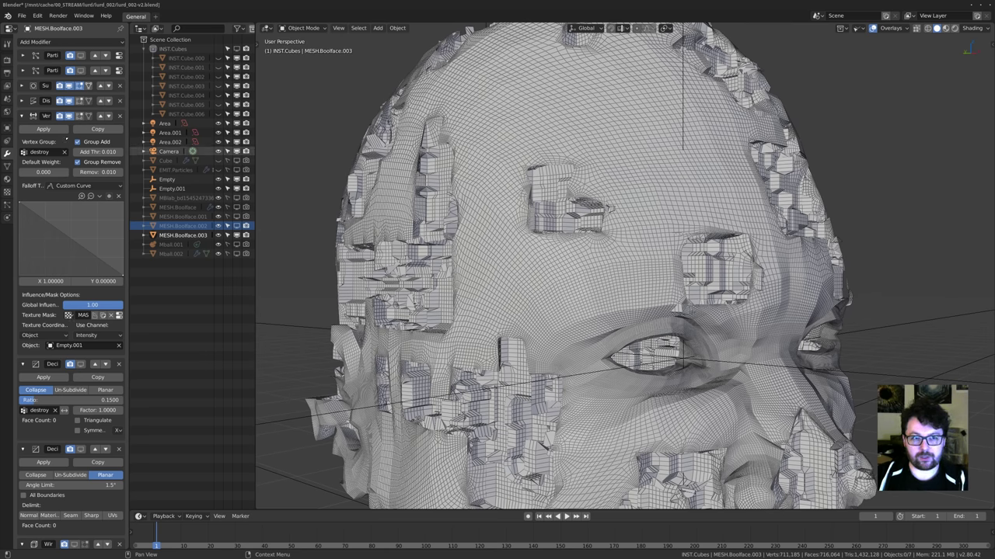
{"action": "left_click", "coordinate": [54, 116]}
{"action": "left_click", "coordinate": [54, 116]}
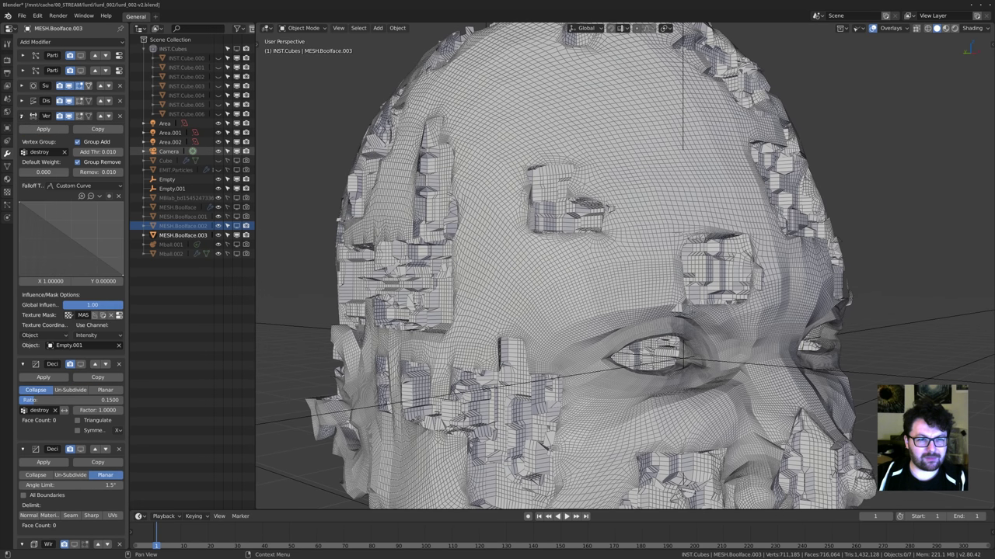
Collapse the Vertex Weight Edit modifier's settings and show the first Decimate modifier, set to Collapse, in the viewport.
{"action": "middle_click_drag", "start_coordinate": [521, 244], "coordinate": [490, 253]}
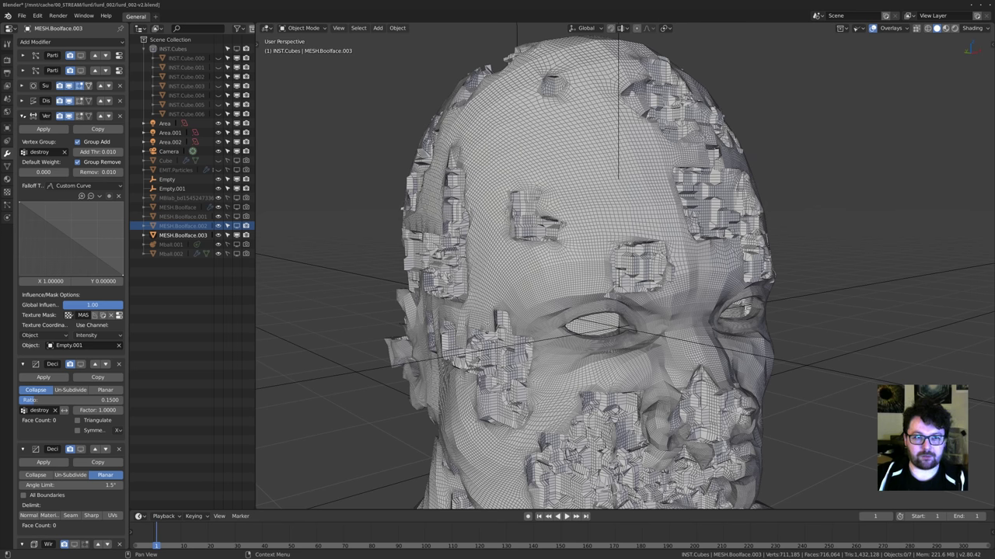
{"action": "left_click", "coordinate": [54, 115]}
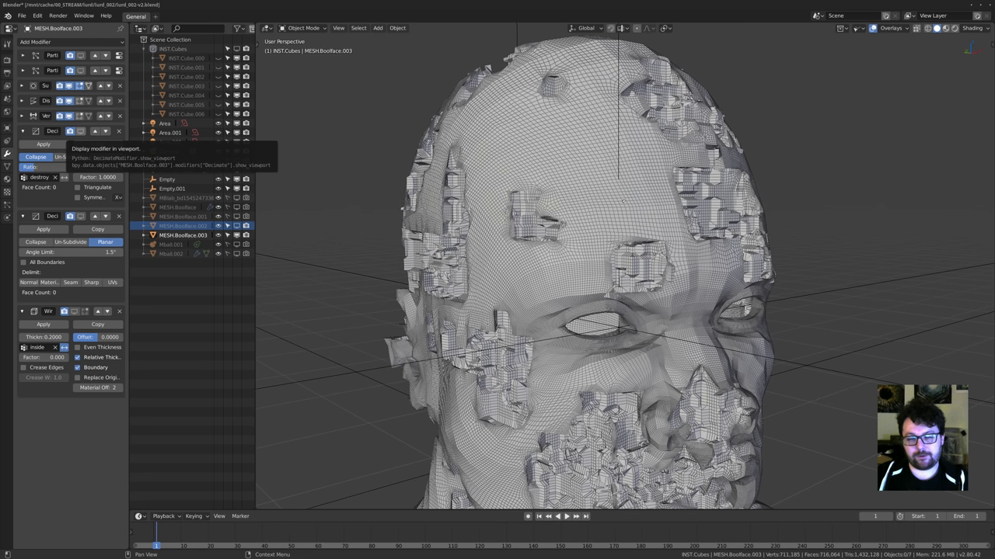
{"action": "left_click", "coordinate": [80, 131]}
{"action": "middle_click_drag", "start_coordinate": [536, 225], "coordinate": [579, 276]}
{"action": "scroll", "coordinate": [579, 276], "scroll_direction": "up", "scroll_amount": 2}
{"action": "scroll", "coordinate": [575, 174], "scroll_direction": "down", "scroll_amount": 5}
{"action": "middle_click_drag", "start_coordinate": [620, 166], "coordinate": [564, 265]}
{"action": "scroll", "coordinate": [618, 253], "scroll_direction": "down", "scroll_amount": 3}
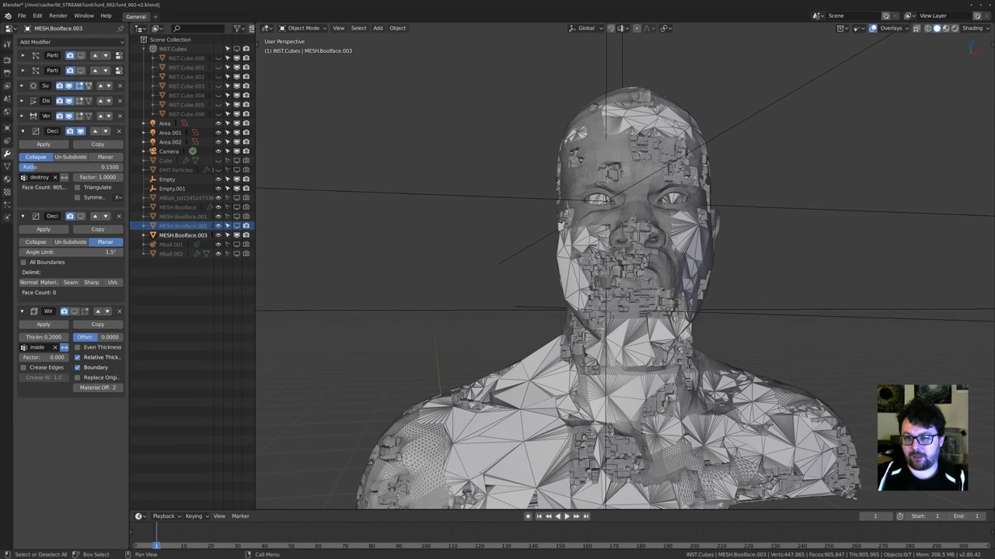
{"action": "scroll", "coordinate": [574, 355], "scroll_direction": "up", "scroll_amount": 2}
{"action": "middle_click_drag", "start_coordinate": [674, 239], "coordinate": [513, 408], "text": "shift"}
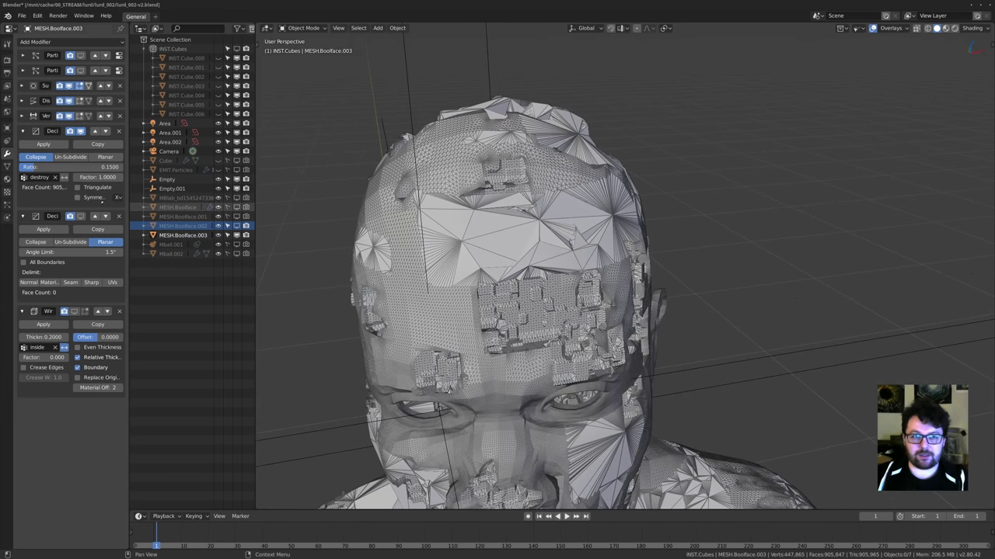
Review the Distorted Noise settings of the Displace texture against the blocks on the head mesh.
{"action": "left_click", "coordinate": [7, 192]}
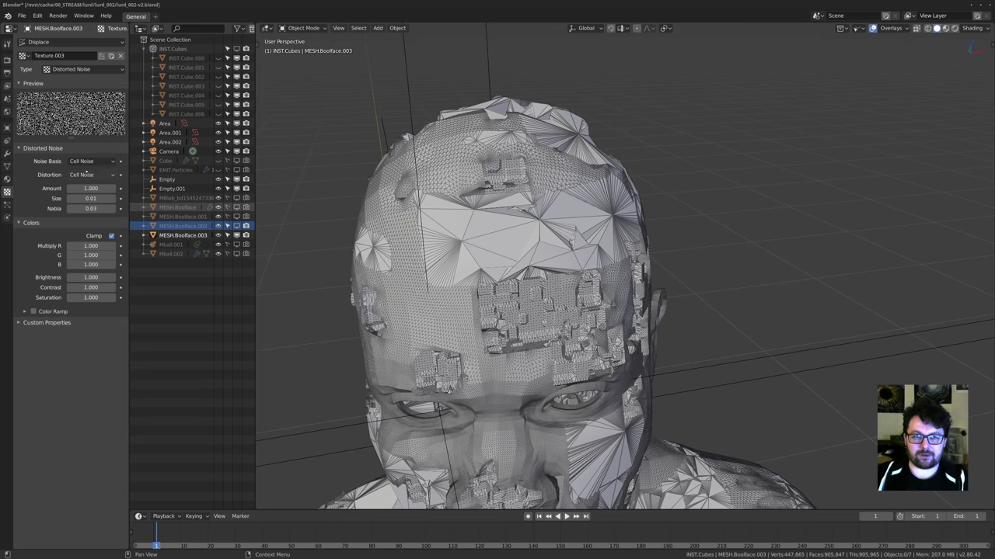
{"action": "middle_click_drag", "start_coordinate": [404, 264], "coordinate": [458, 221]}
{"action": "scroll", "coordinate": [458, 221], "scroll_direction": "up", "scroll_amount": 3}
{"action": "middle_click_drag", "start_coordinate": [388, 240], "coordinate": [495, 204]}
{"action": "scroll", "coordinate": [516, 197], "scroll_direction": "down", "scroll_amount": 2}
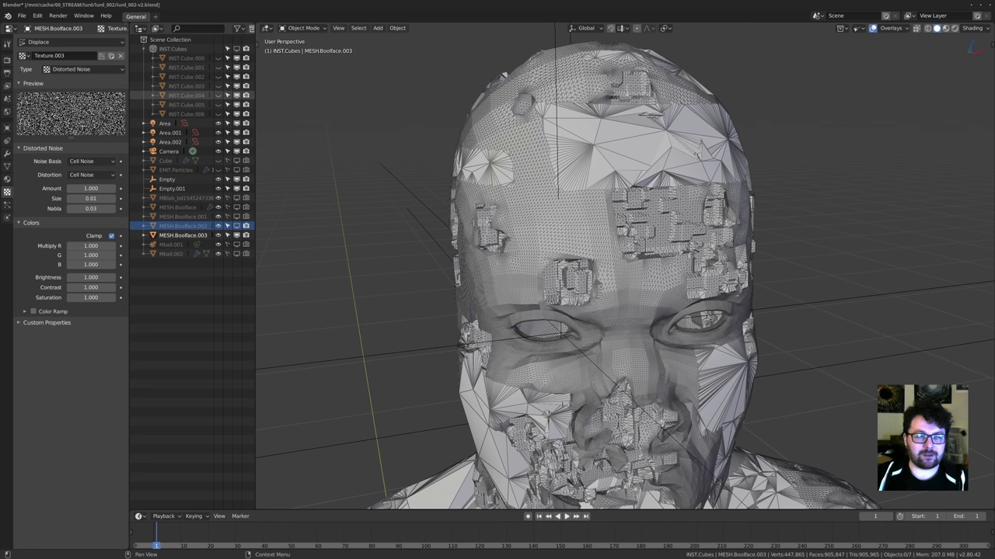
Return to the modifier stack and examine the Displace modifier's settings against the head surface, folding them away when done.
{"action": "left_click", "coordinate": [7, 154]}
{"action": "mouse_move", "coordinate": [311, 198]}
{"action": "middle_mouse_down"}
{"action": "mouse_move", "coordinate": [342, 198]}
{"action": "mouse_move", "coordinate": [318, 197]}
{"action": "middle_mouse_up"}
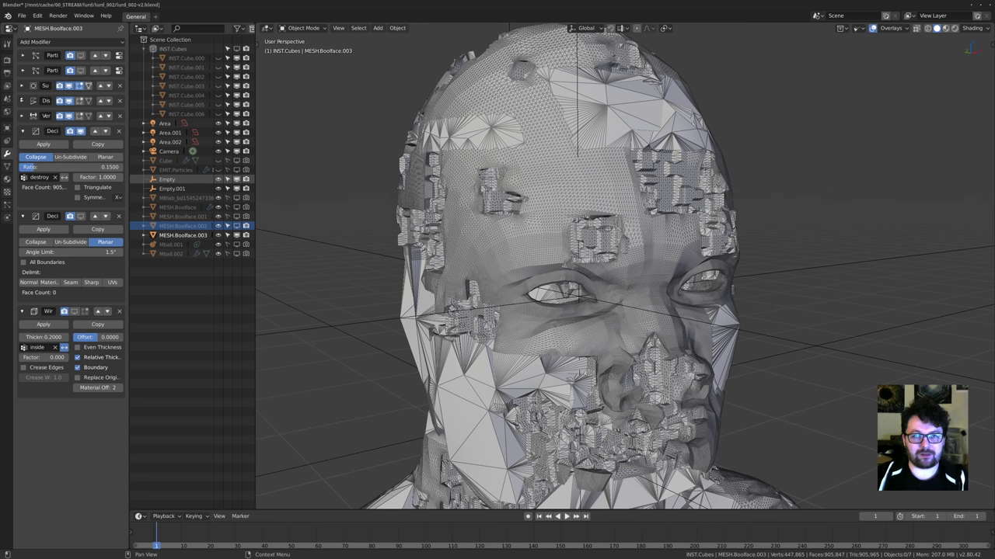
{"action": "left_click", "coordinate": [22, 100]}
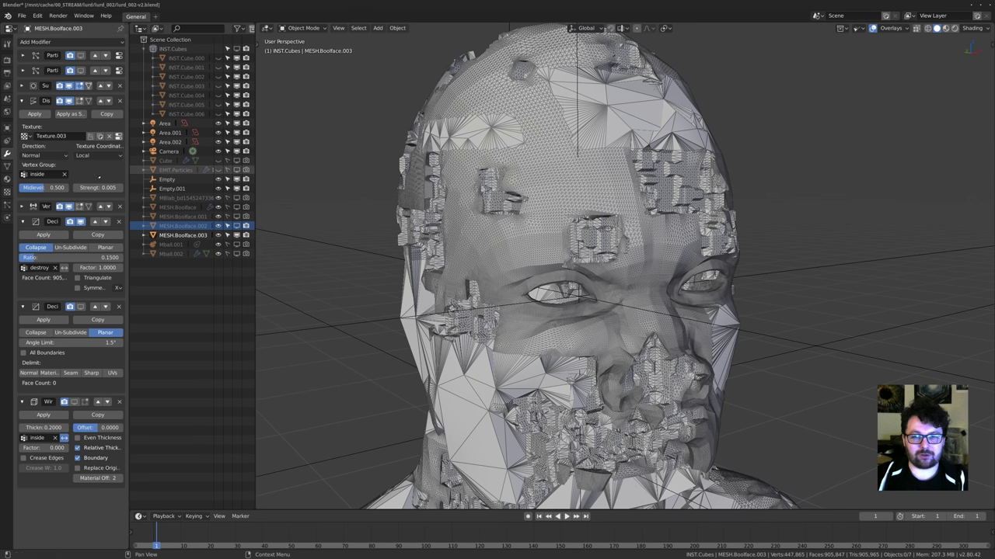
{"action": "middle_click_drag", "start_coordinate": [590, 179], "coordinate": [610, 175]}
{"action": "scroll", "coordinate": [610, 175], "scroll_direction": "up", "scroll_amount": 5}
{"action": "middle_click_drag", "start_coordinate": [610, 129], "coordinate": [484, 264], "text": "shift"}
{"action": "scroll", "coordinate": [536, 226], "scroll_direction": "down", "scroll_amount": 4}
{"action": "scroll", "coordinate": [498, 256], "scroll_direction": "up", "scroll_amount": 2}
{"action": "scroll", "coordinate": [485, 110], "scroll_direction": "down", "scroll_amount": 4}
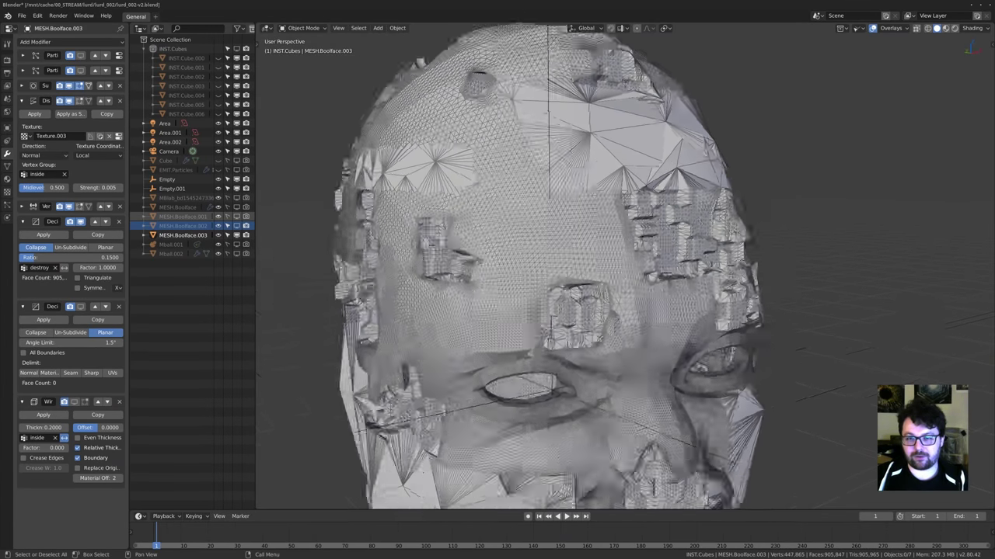
{"action": "middle_click_drag", "start_coordinate": [536, 315], "coordinate": [492, 240]}
{"action": "scroll", "coordinate": [467, 230], "scroll_direction": "up", "scroll_amount": 1}
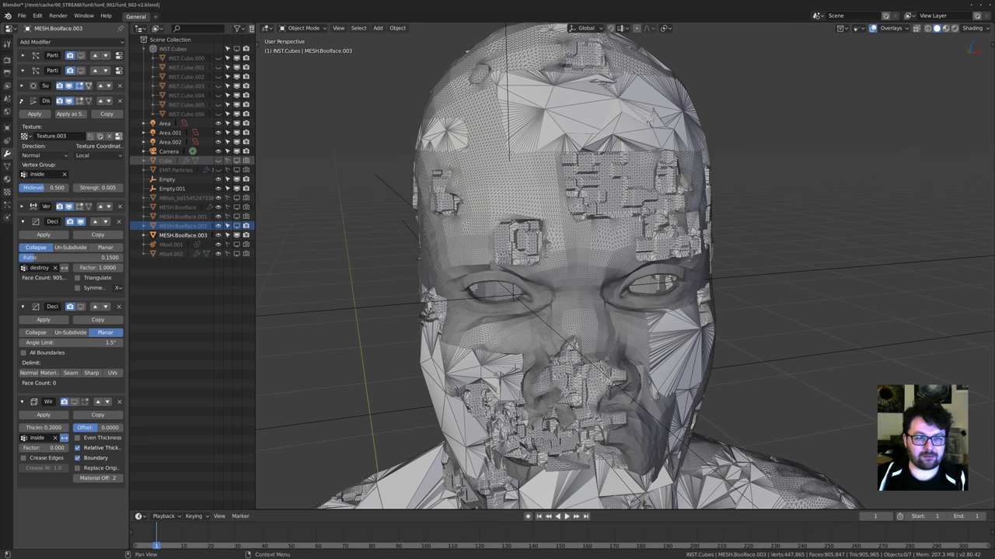
{"action": "left_click", "coordinate": [22, 101]}
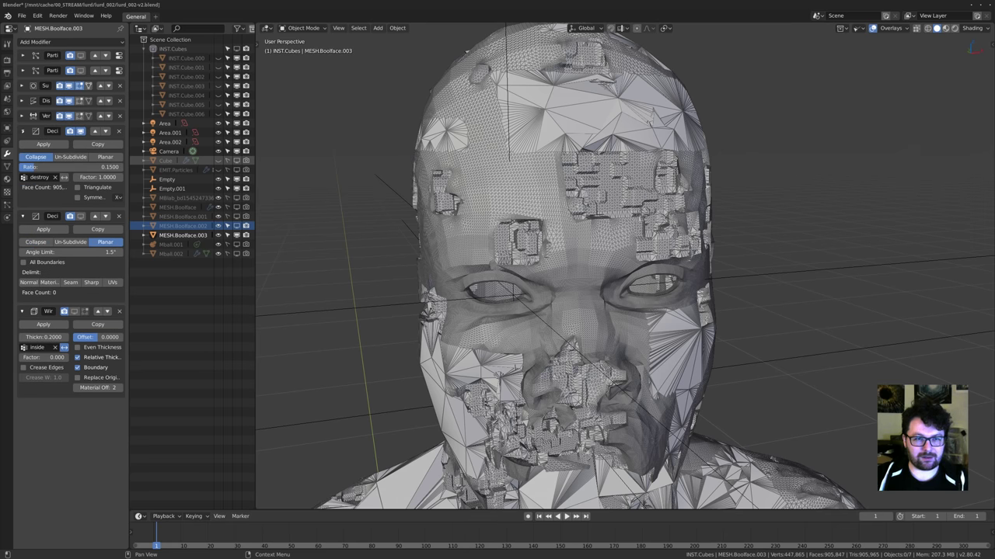
Review the Collapse Decimate modifier's settings and examine the mesh on the forehead and around the eyes.
{"action": "left_click", "coordinate": [22, 131]}
{"action": "middle_click_drag", "start_coordinate": [486, 174], "coordinate": [574, 216], "text": "shift"}
{"action": "scroll", "coordinate": [460, 214], "scroll_direction": "up", "scroll_amount": 2}
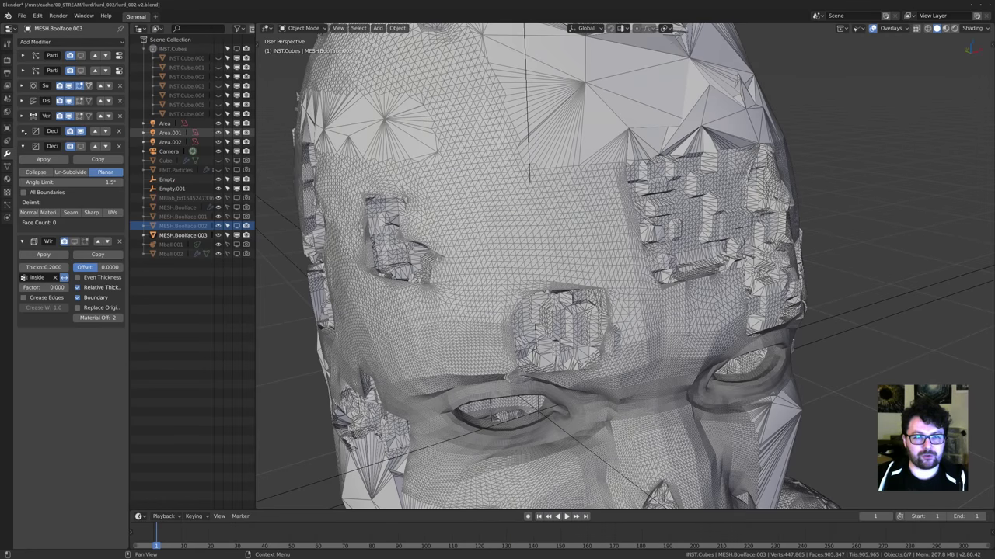
{"action": "left_click", "coordinate": [22, 131]}
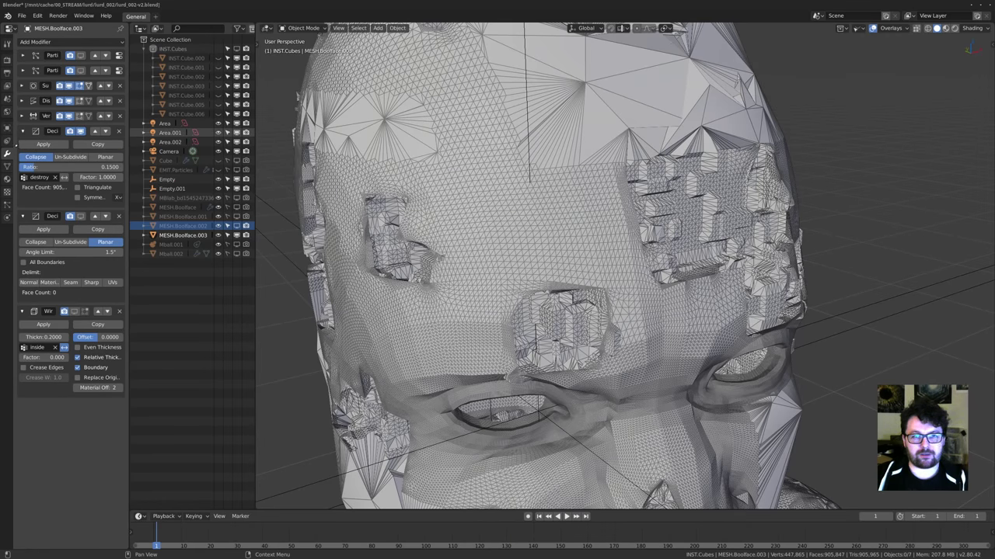
{"action": "middle_click_drag", "start_coordinate": [574, 177], "coordinate": [563, 214], "text": "shift"}
{"action": "scroll", "coordinate": [562, 204], "scroll_direction": "up", "scroll_amount": 1}
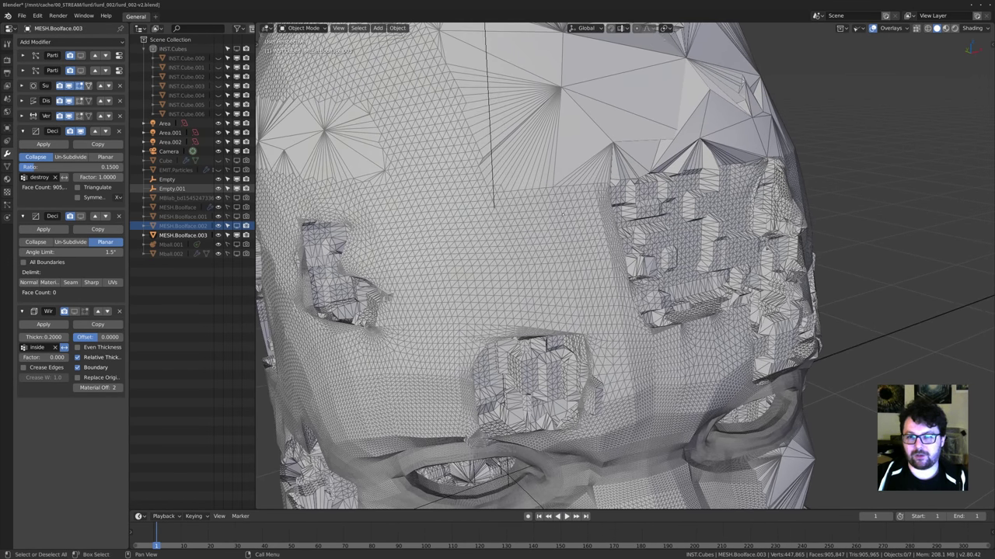
{"action": "middle_click_drag", "start_coordinate": [590, 275], "coordinate": [610, 150]}
{"action": "scroll", "coordinate": [625, 266], "scroll_direction": "up", "scroll_amount": 3}
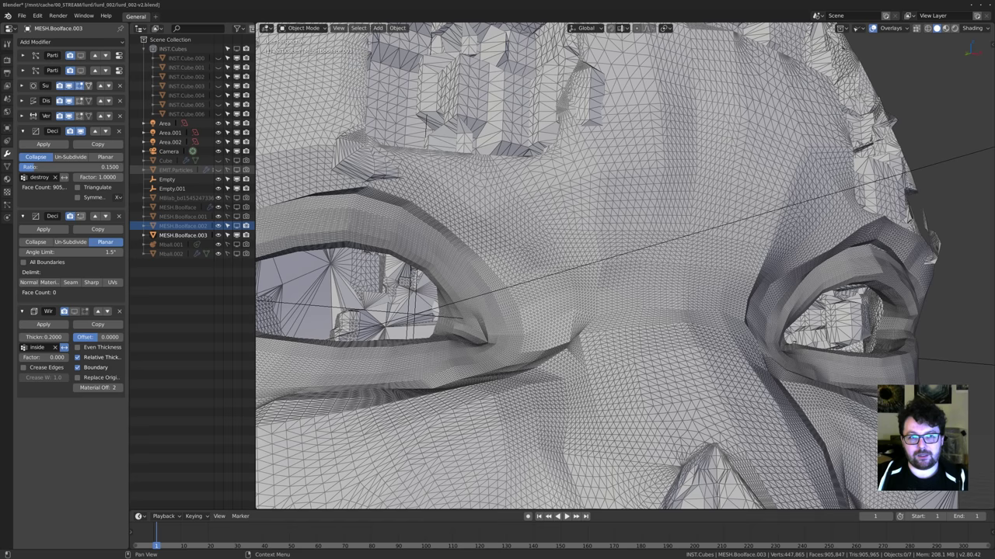
Show the second Decimate modifier, set to Planar, in the viewport.
{"action": "left_click", "coordinate": [80, 217]}
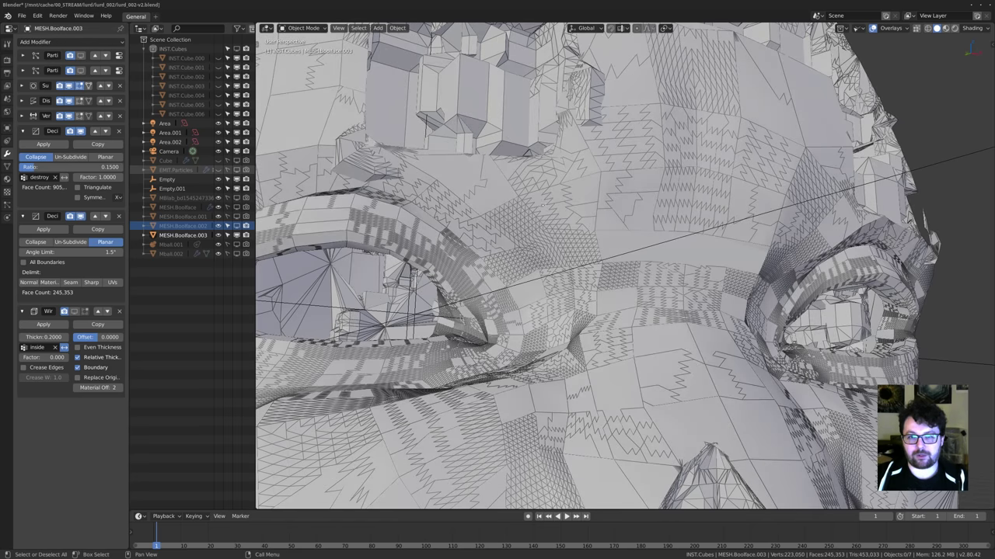
{"action": "middle_click_drag", "start_coordinate": [497, 233], "coordinate": [571, 242]}
{"action": "middle_click_drag", "start_coordinate": [576, 139], "coordinate": [595, 149]}
{"action": "middle_click_drag", "start_coordinate": [544, 311], "coordinate": [520, 200], "text": "shift"}
{"action": "middle_click_drag", "start_coordinate": [507, 145], "coordinate": [505, 111]}
{"action": "scroll", "coordinate": [506, 112], "scroll_direction": "up", "scroll_amount": 3}
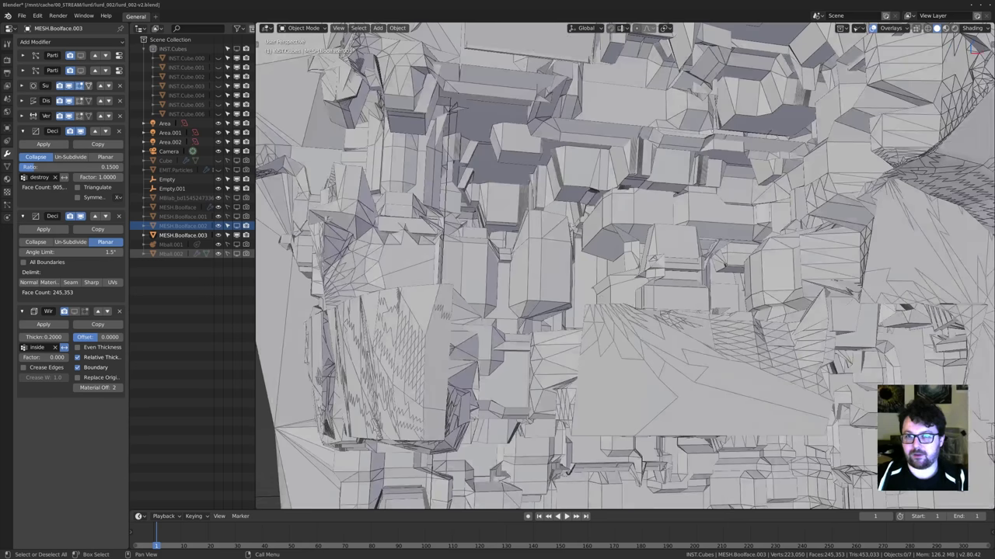
Examine the planar-decimated topology around the nose, mouth and neck.
{"action": "scroll", "coordinate": [681, 275], "scroll_direction": "down", "scroll_amount": 6}
{"action": "middle_click_drag", "start_coordinate": [681, 275], "coordinate": [981, 363]}
{"action": "scroll", "coordinate": [622, 264], "scroll_direction": "down", "scroll_amount": 1}
{"action": "middle_click_drag", "start_coordinate": [622, 264], "coordinate": [684, 388]}
{"action": "scroll", "coordinate": [644, 373], "scroll_direction": "down", "scroll_amount": 3}
{"action": "middle_click_drag", "start_coordinate": [606, 311], "coordinate": [687, 253]}
{"action": "scroll", "coordinate": [624, 265], "scroll_direction": "up", "scroll_amount": 2}
{"action": "middle_click_drag", "start_coordinate": [624, 266], "coordinate": [723, 341], "text": "shift"}
{"action": "scroll", "coordinate": [723, 342], "scroll_direction": "up", "scroll_amount": 2}
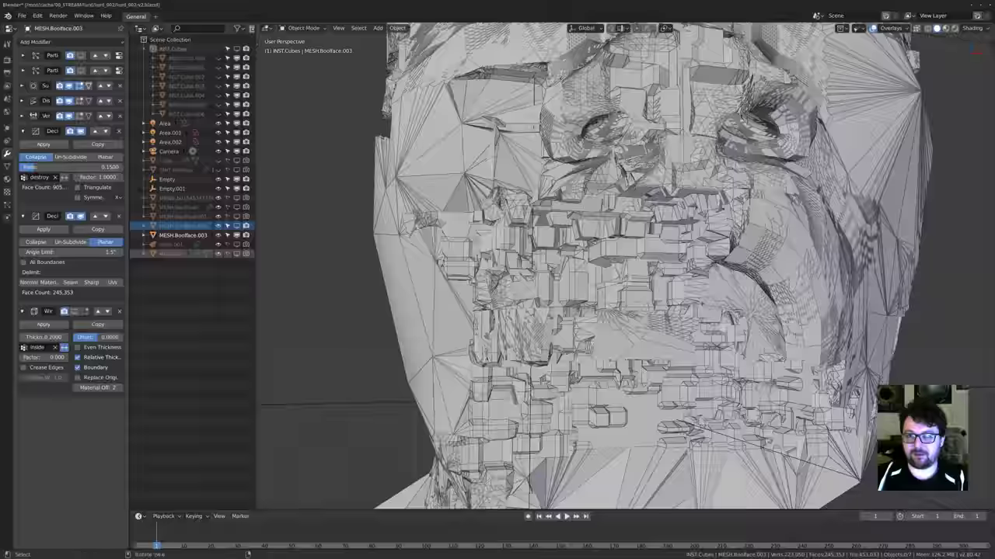
Examine the planar-decimated topology on the cheek, around the eyes and across the forehead.
{"action": "middle_click_drag", "start_coordinate": [624, 311], "coordinate": [723, 284]}
{"action": "middle_click_drag", "start_coordinate": [538, 246], "coordinate": [560, 377], "text": "shift"}
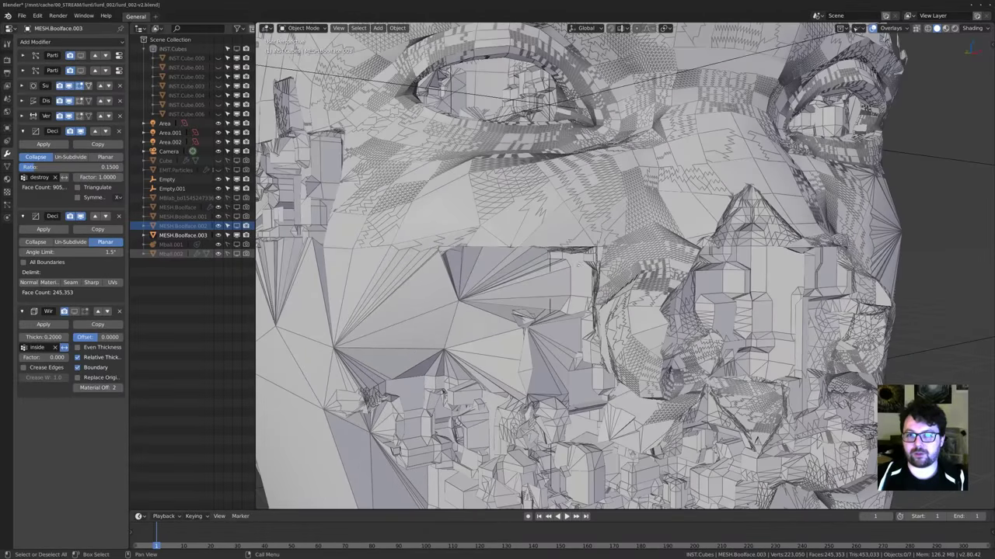
{"action": "scroll", "coordinate": [559, 233], "scroll_direction": "up", "scroll_amount": 1}
{"action": "middle_click_drag", "start_coordinate": [552, 194], "coordinate": [655, 317], "text": "shift"}
{"action": "scroll", "coordinate": [667, 288], "scroll_direction": "up", "scroll_amount": 1}
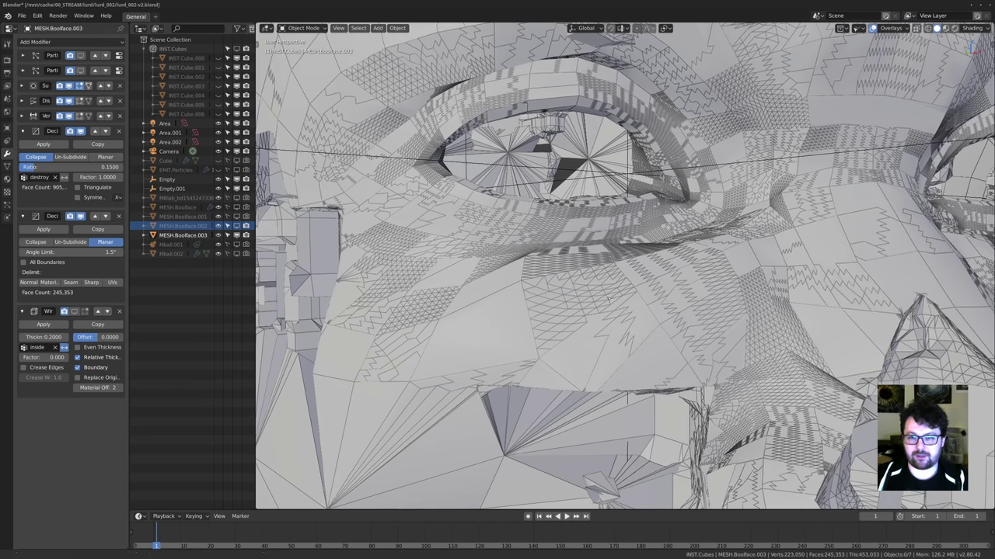
{"action": "middle_click_drag", "start_coordinate": [435, 225], "coordinate": [447, 253]}
{"action": "middle_click_drag", "start_coordinate": [419, 85], "coordinate": [452, 250], "text": "shift"}
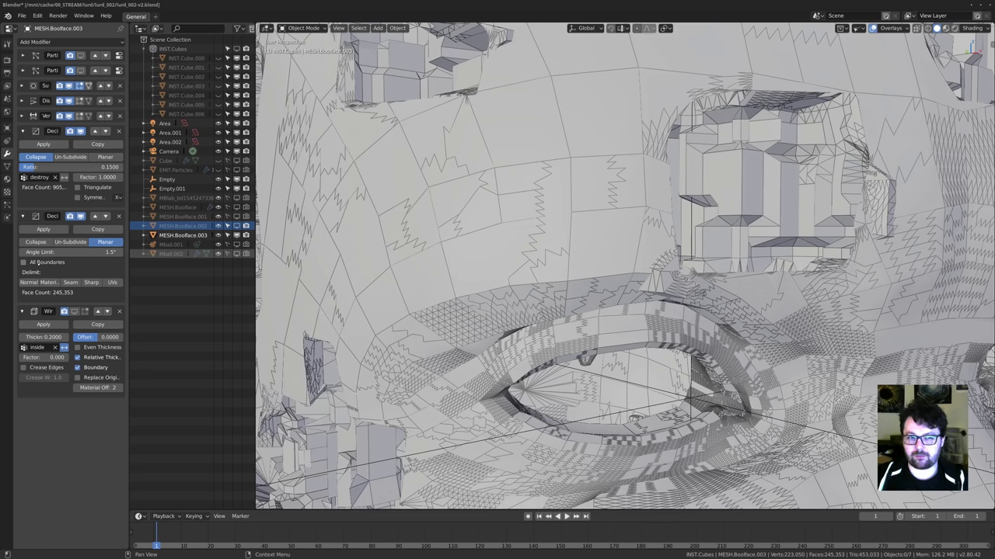
{"action": "middle_click_drag", "start_coordinate": [467, 264], "coordinate": [431, 242]}
{"action": "middle_click_drag", "start_coordinate": [605, 287], "coordinate": [408, 250]}
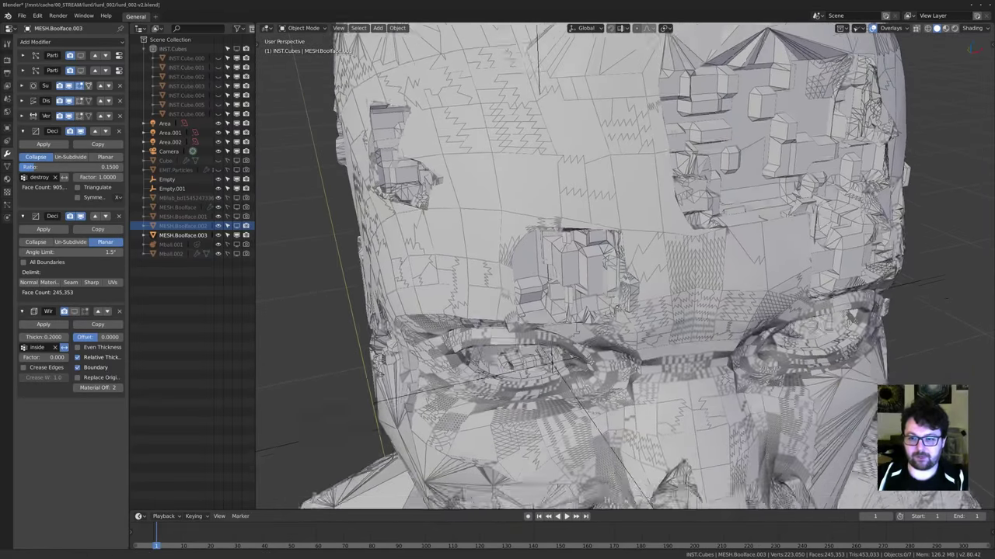
{"action": "middle_click_drag", "start_coordinate": [617, 308], "coordinate": [645, 208]}
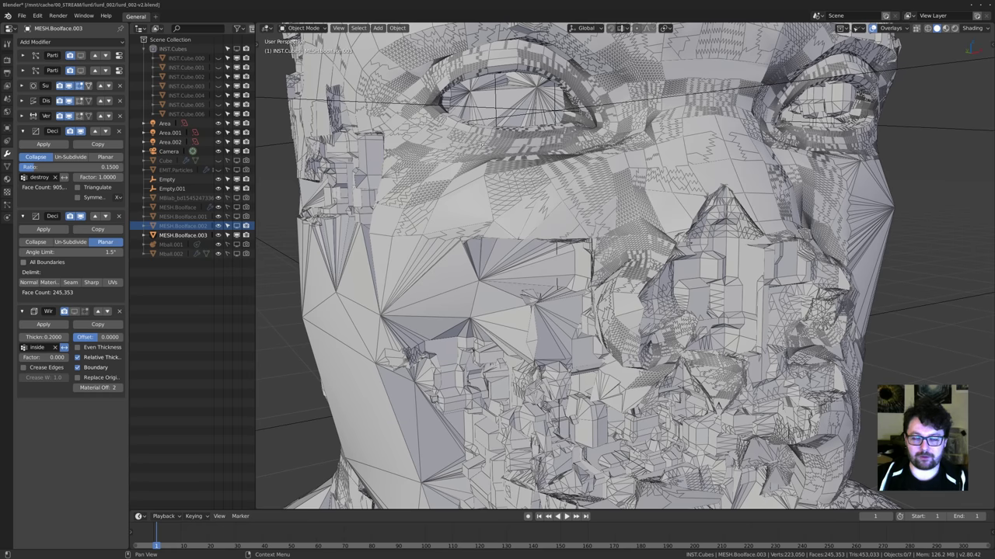
Try the All Boundaries option on the planar Decimate modifier, inspect the eyes and nose bridge, and switch it back off.
{"action": "left_click", "coordinate": [23, 262]}
{"action": "middle_click_drag", "start_coordinate": [657, 210], "coordinate": [466, 327]}
{"action": "middle_click_drag", "start_coordinate": [565, 274], "coordinate": [621, 295]}
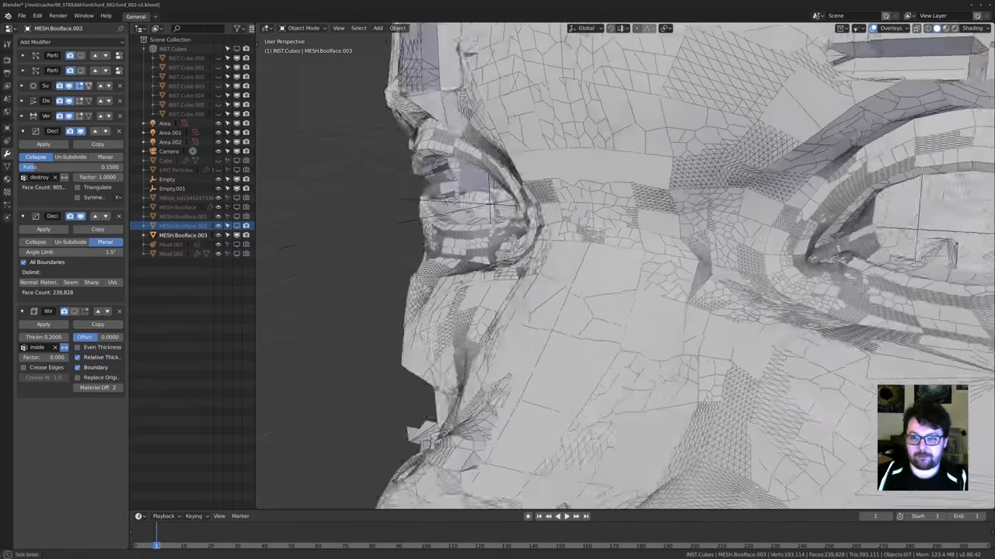
{"action": "scroll", "coordinate": [626, 267], "scroll_direction": "up", "scroll_amount": 3}
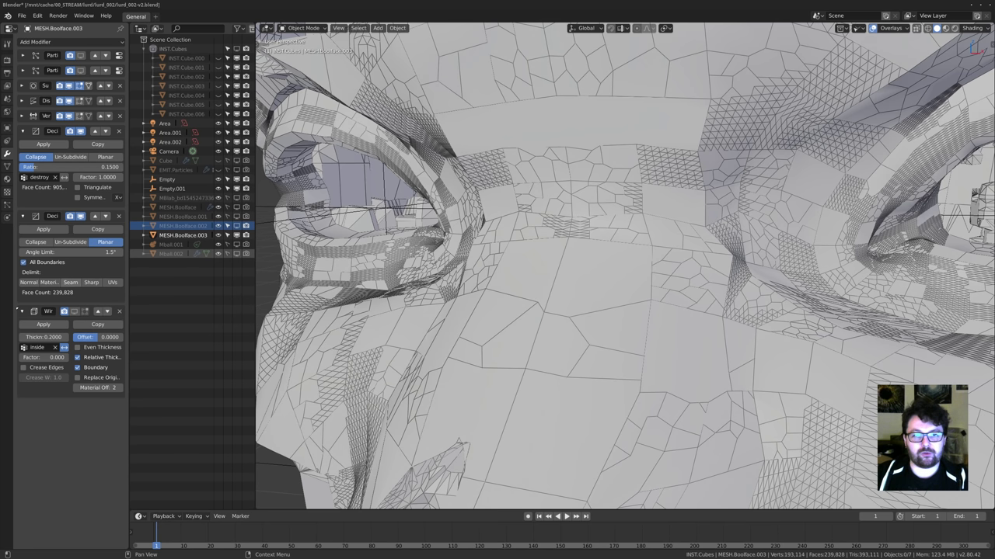
{"action": "scroll", "coordinate": [474, 334], "scroll_direction": "down", "scroll_amount": 2}
{"action": "middle_click_drag", "start_coordinate": [474, 334], "coordinate": [404, 353]}
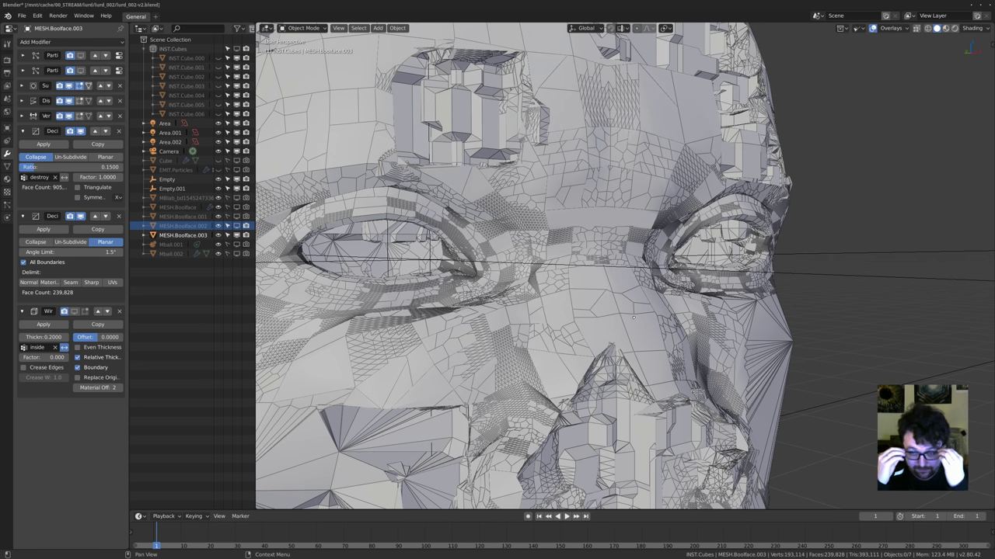
{"action": "left_click", "coordinate": [23, 262]}
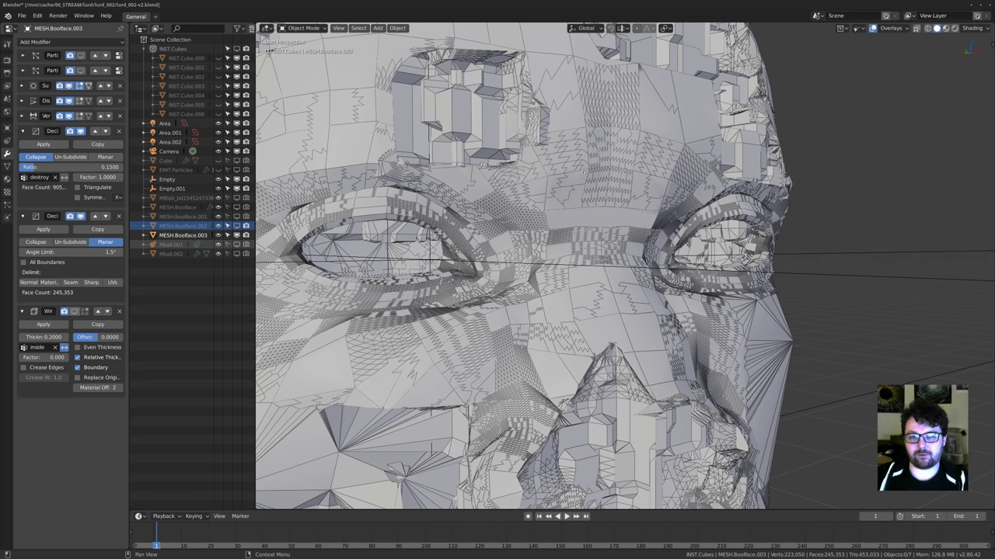
Show the Wireframe modifier in the viewport and inspect the wires over the face and head.
{"action": "left_click", "coordinate": [74, 312]}
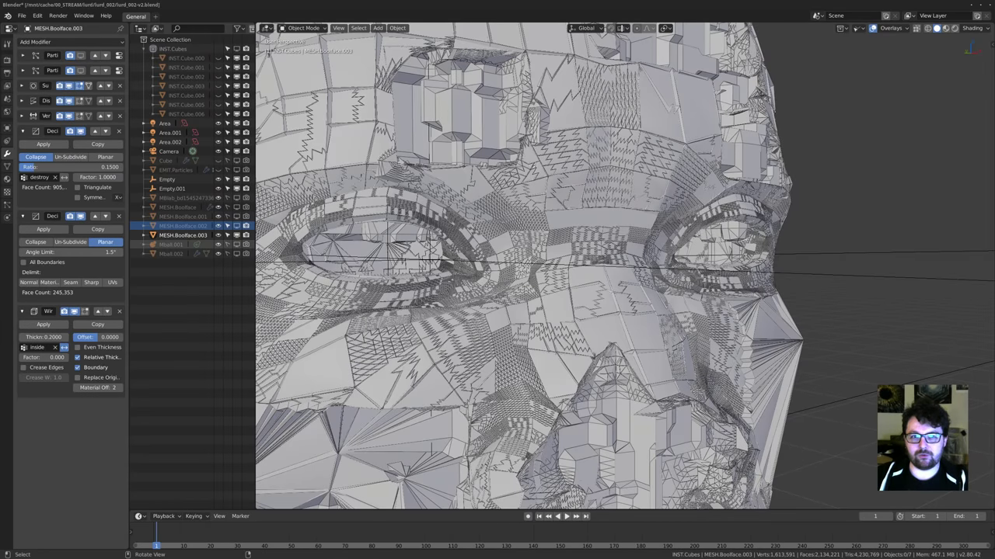
{"action": "middle_click_drag", "start_coordinate": [615, 223], "coordinate": [497, 288]}
{"action": "middle_click_drag", "start_coordinate": [591, 311], "coordinate": [537, 253]}
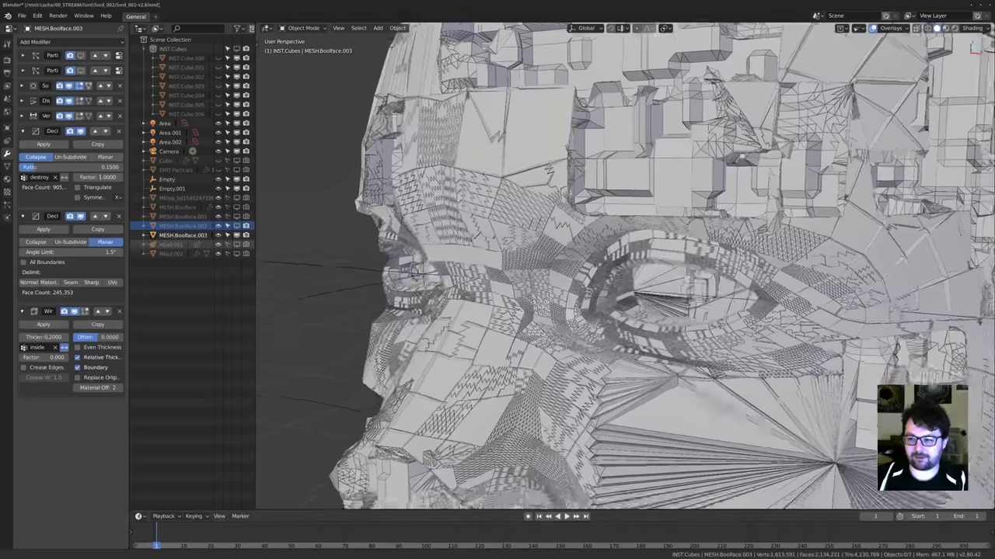
{"action": "middle_click_drag", "start_coordinate": [606, 296], "coordinate": [614, 241], "text": "ctrl"}
{"action": "middle_click_drag", "start_coordinate": [388, 264], "coordinate": [537, 349]}
{"action": "middle_click_drag", "start_coordinate": [606, 249], "coordinate": [579, 303]}
{"action": "middle_click_drag", "start_coordinate": [667, 178], "coordinate": [526, 145]}
{"action": "scroll", "coordinate": [536, 148], "scroll_direction": "up", "scroll_amount": 2}
{"action": "middle_click_drag", "start_coordinate": [606, 178], "coordinate": [544, 303]}
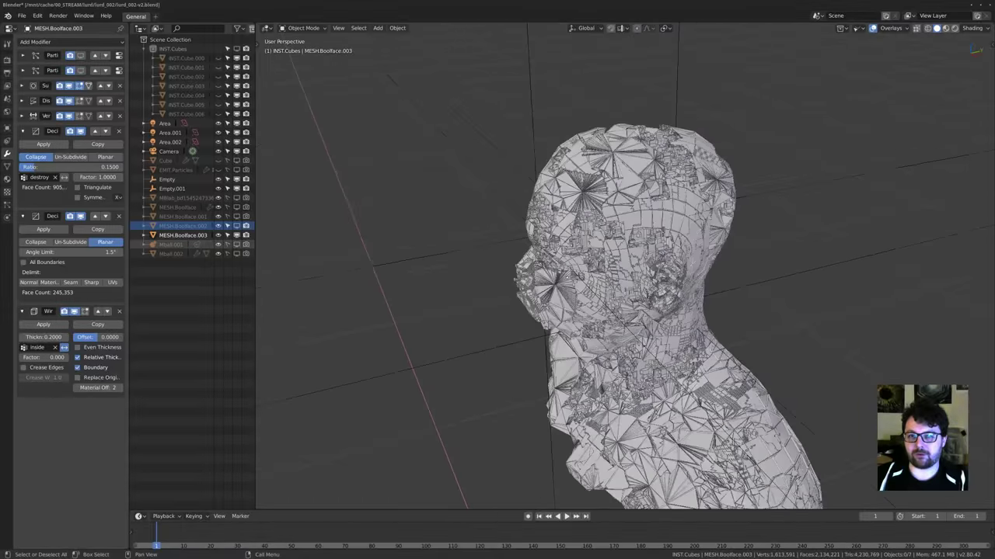
Switch the viewport to Rendered shading and look through the scene camera.
{"action": "middle_click_drag", "start_coordinate": [637, 272], "coordinate": [637, 229], "text": "ctrl"}
{"action": "middle_click_drag", "start_coordinate": [637, 230], "coordinate": [632, 222]}
{"action": "middle_click_drag", "start_coordinate": [565, 224], "coordinate": [655, 184]}
{"action": "mouse_move", "coordinate": [622, 264]}
{"action": "middle_mouse_down"}
{"action": "mouse_move", "coordinate": [672, 272]}
{"action": "mouse_move", "coordinate": [631, 279]}
{"action": "mouse_move", "coordinate": [665, 295]}
{"action": "mouse_move", "coordinate": [657, 358]}
{"action": "mouse_move", "coordinate": [520, 297]}
{"action": "middle_mouse_up"}
{"action": "key", "text": "z"}
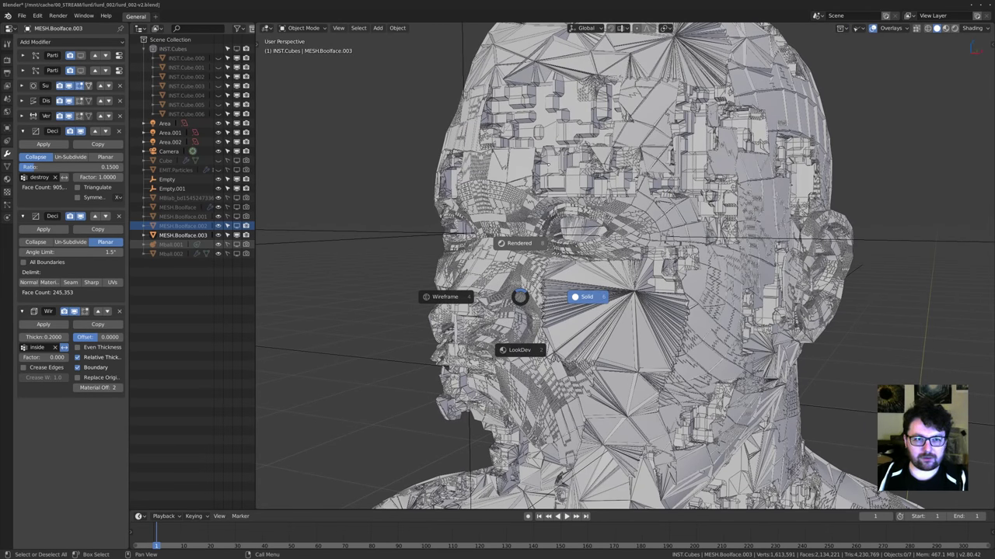
{"action": "left_click", "coordinate": [548, 164]}
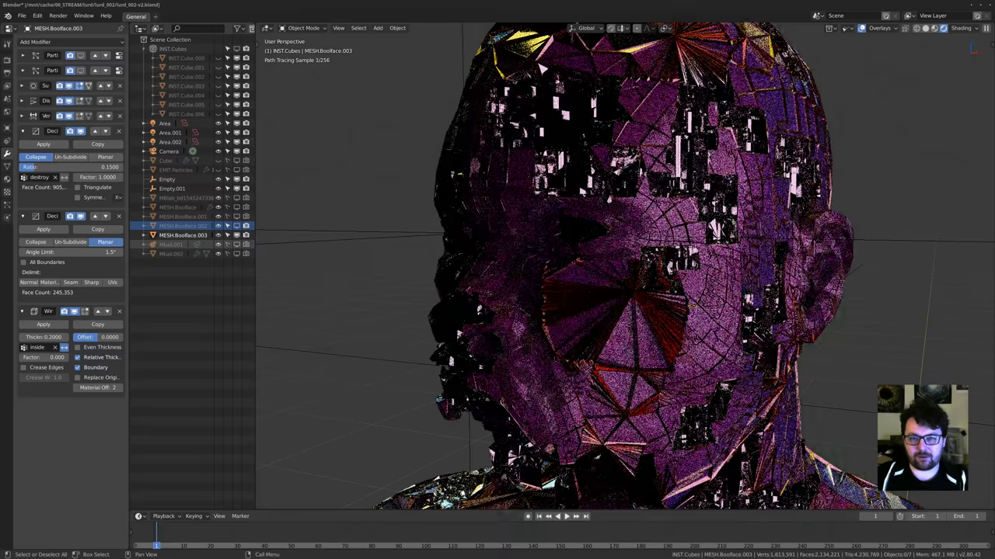
{"action": "key", "text": "KP_0"}
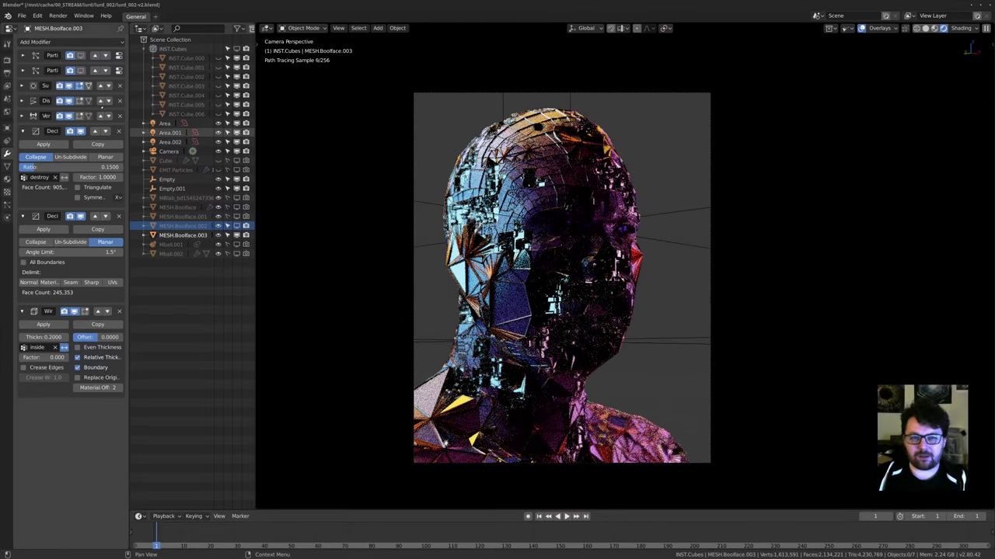
Make the Camera and Light object types visible in the viewport.
{"action": "left_click", "coordinate": [847, 28]}
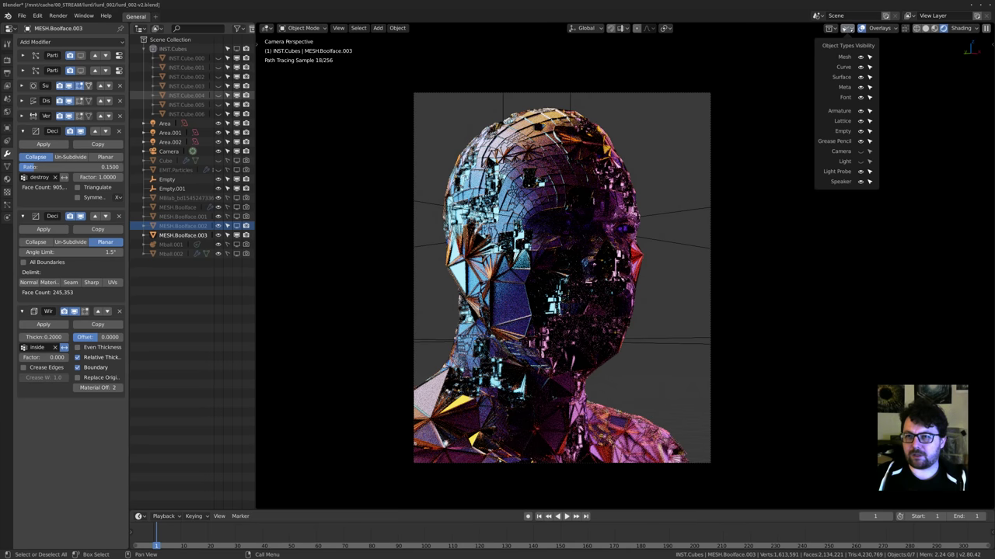
{"action": "left_click_drag", "start_coordinate": [861, 152], "coordinate": [860, 162]}
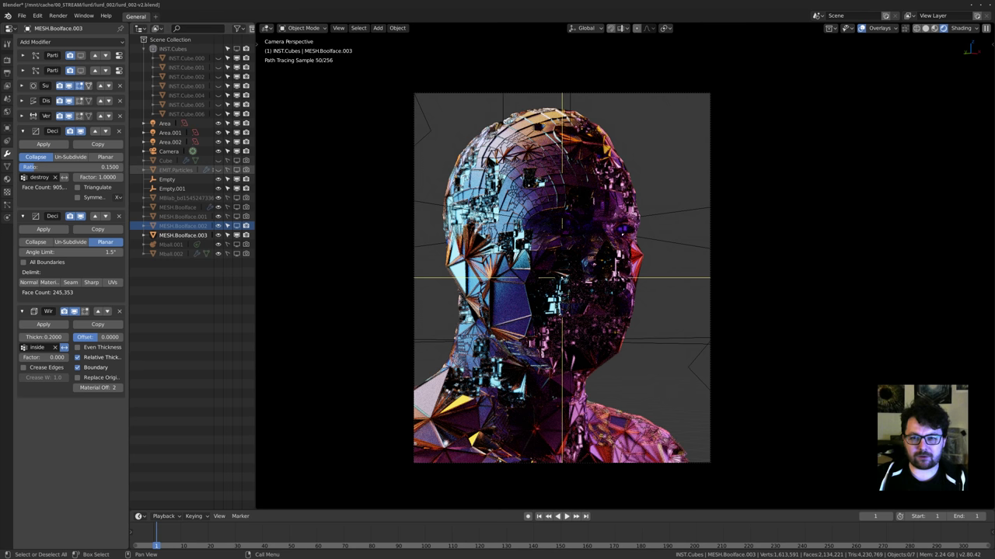
Hide the viewport overlays to inspect the rendered bust from several angles, and show the overlays again.
{"action": "key", "text": "shift+alt+z"}
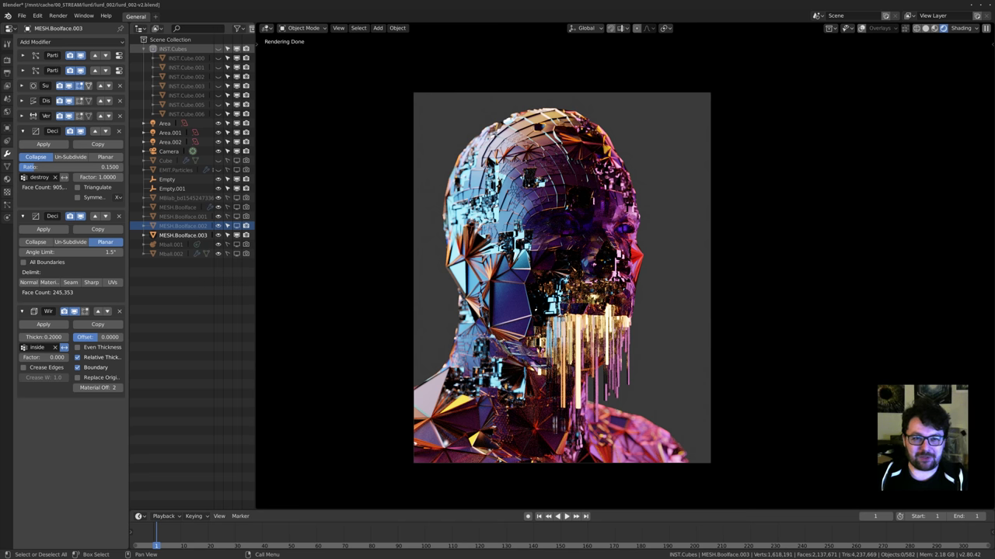
{"action": "middle_click_drag", "start_coordinate": [560, 279], "coordinate": [520, 295]}
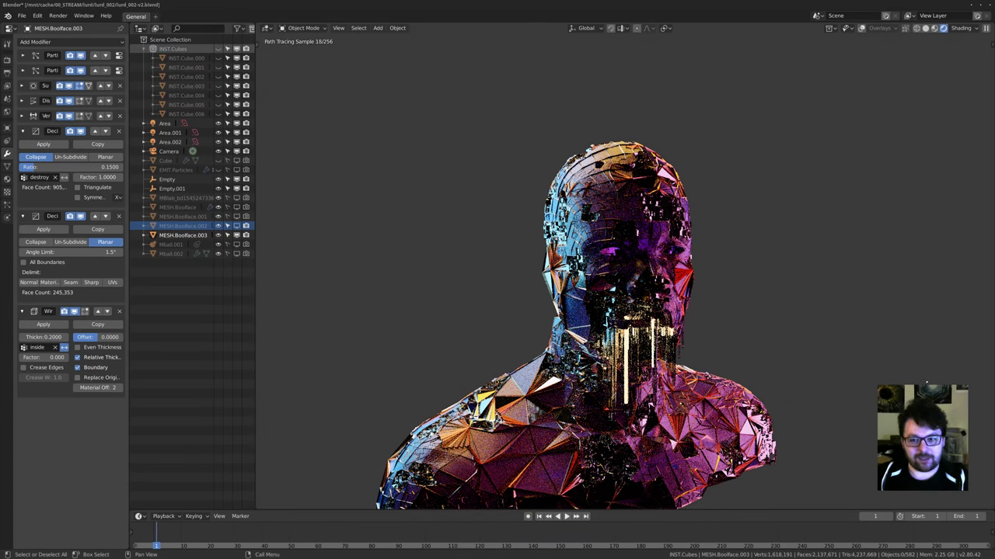
{"action": "middle_click_drag", "start_coordinate": [621, 256], "coordinate": [567, 303], "text": "shift"}
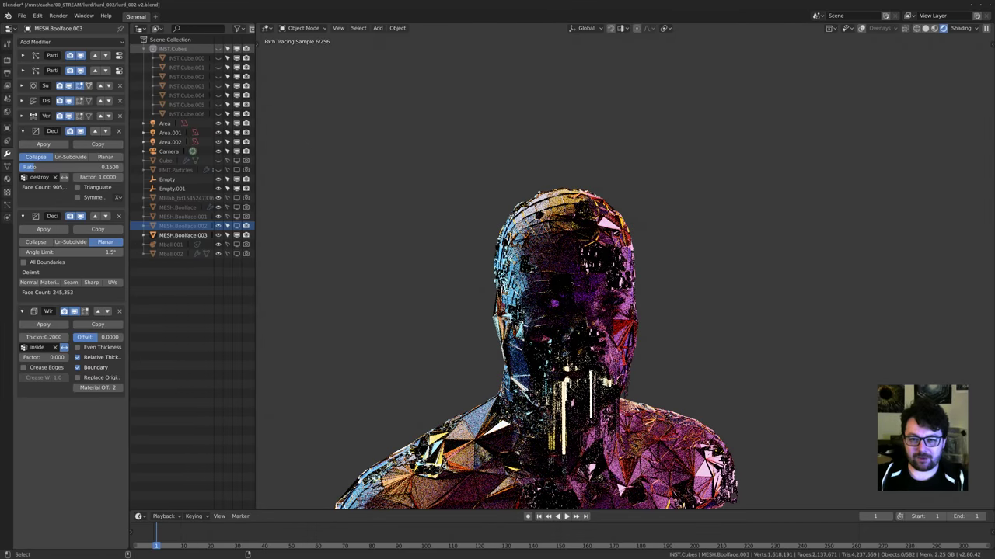
{"action": "key", "text": "shift+alt+z"}
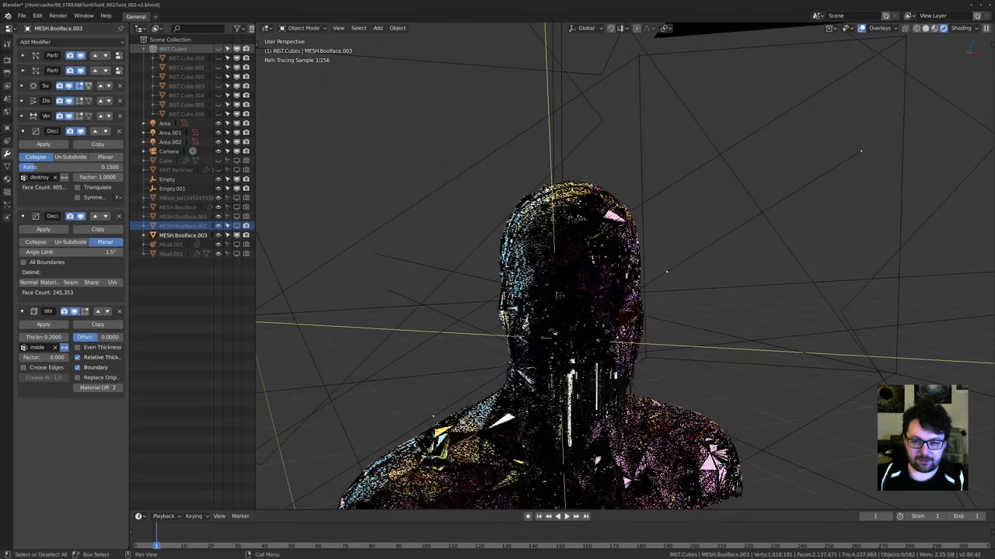
{"action": "middle_click_drag", "start_coordinate": [590, 287], "coordinate": [743, 233]}
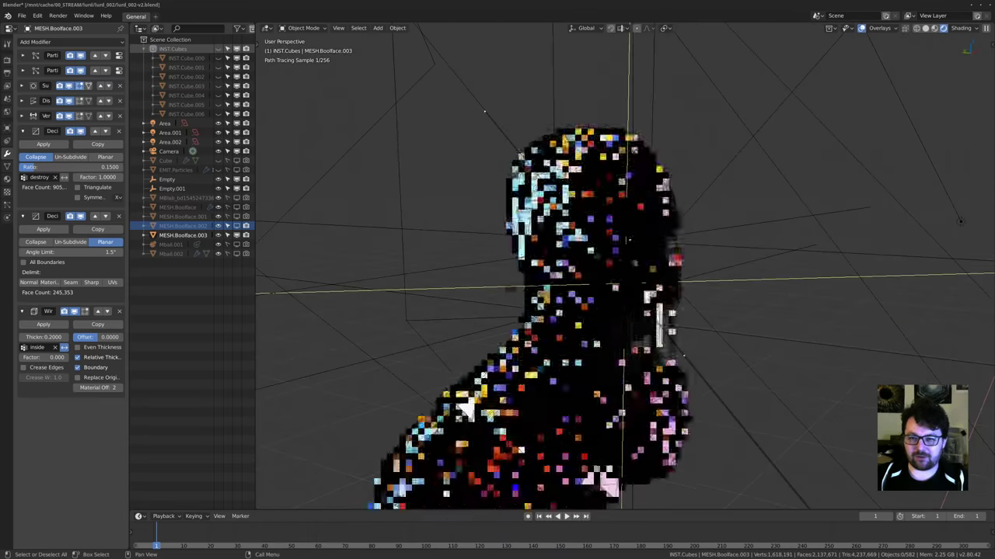
Turn off the Wireframe geometry overlay in the viewport and view the bust from the front.
{"action": "left_click", "coordinate": [878, 28]}
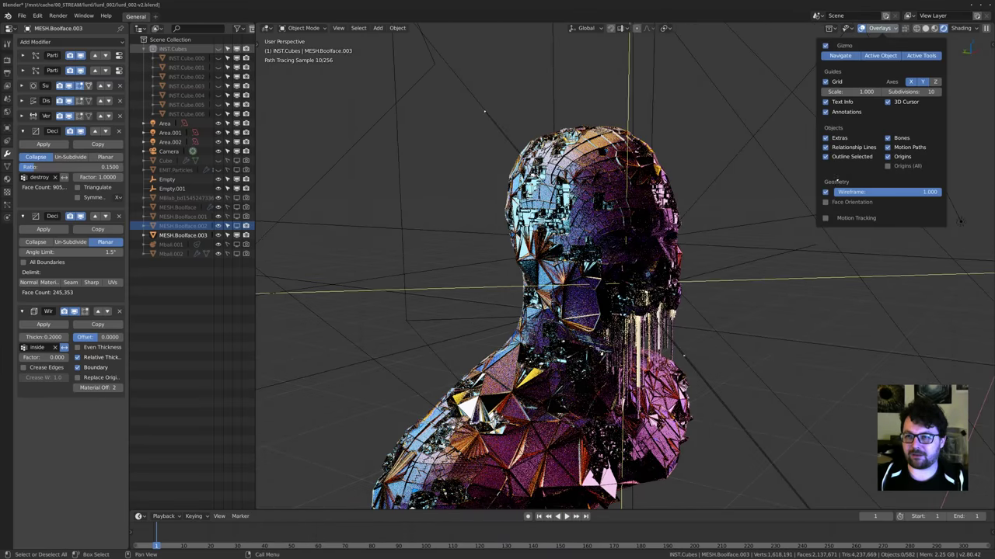
{"action": "left_click", "coordinate": [829, 192]}
{"action": "middle_click_drag", "start_coordinate": [746, 233], "coordinate": [631, 270]}
{"action": "scroll", "coordinate": [631, 270], "scroll_direction": "up", "scroll_amount": 1}
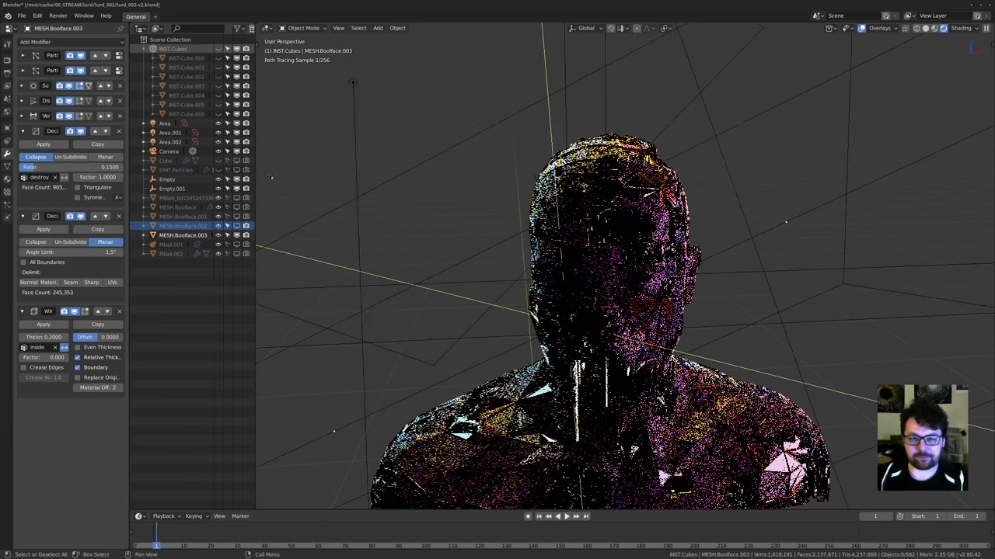
Hide the Area, Area.001 and Area.002 lights in the viewport and inspect the bust lit only by its glowing mouth strands.
{"action": "left_click", "coordinate": [165, 124]}
{"action": "middle_click_drag", "start_coordinate": [785, 222], "coordinate": [780, 133]}
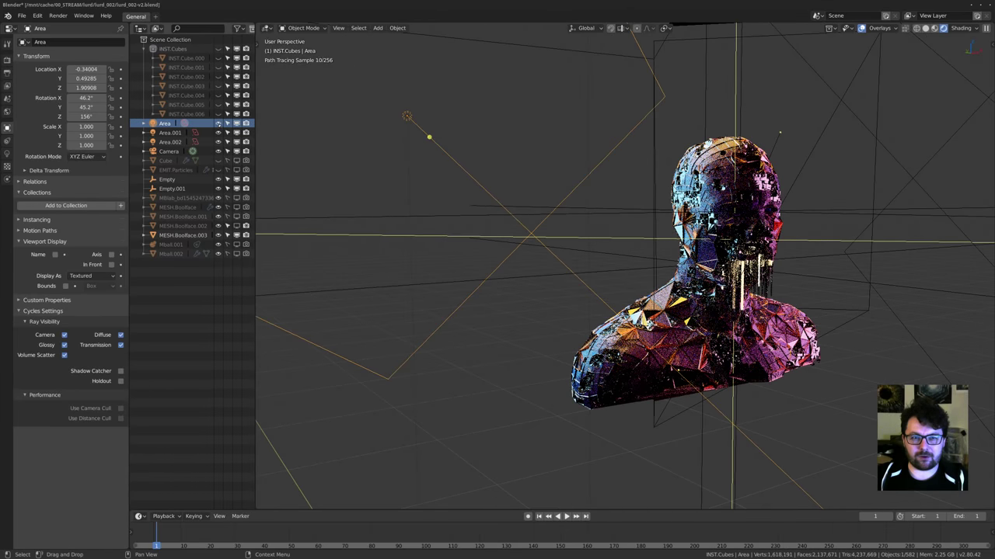
{"action": "left_click_drag", "start_coordinate": [218, 124], "coordinate": [218, 143]}
{"action": "mouse_move", "coordinate": [606, 198]}
{"action": "middle_mouse_down"}
{"action": "mouse_move", "coordinate": [589, 219]}
{"action": "mouse_move", "coordinate": [519, 211]}
{"action": "mouse_move", "coordinate": [612, 207]}
{"action": "middle_mouse_up"}
{"action": "scroll", "coordinate": [519, 211], "scroll_direction": "up", "scroll_amount": 3}
{"action": "scroll", "coordinate": [581, 207], "scroll_direction": "up", "scroll_amount": 1}
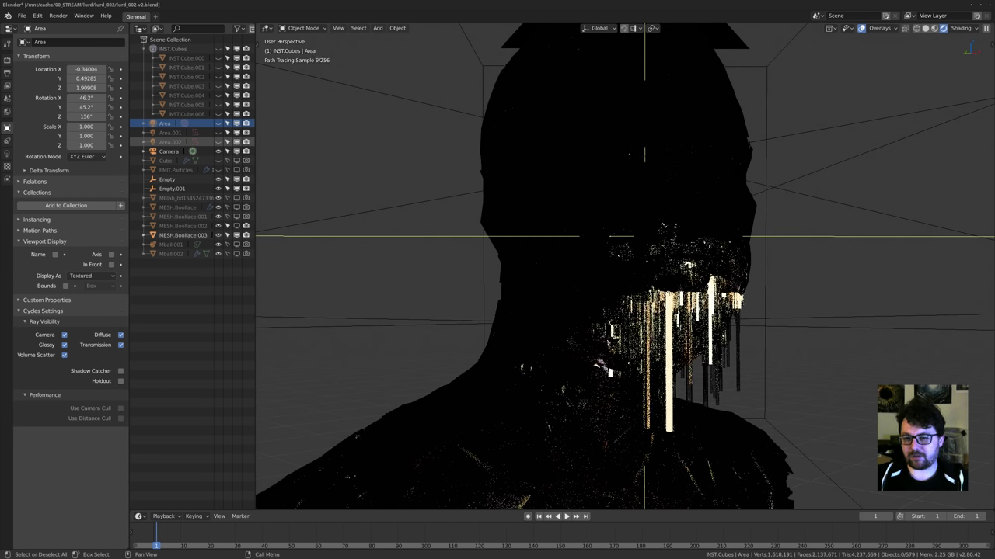
{"action": "scroll", "coordinate": [625, 266], "scroll_direction": "down", "scroll_amount": 2}
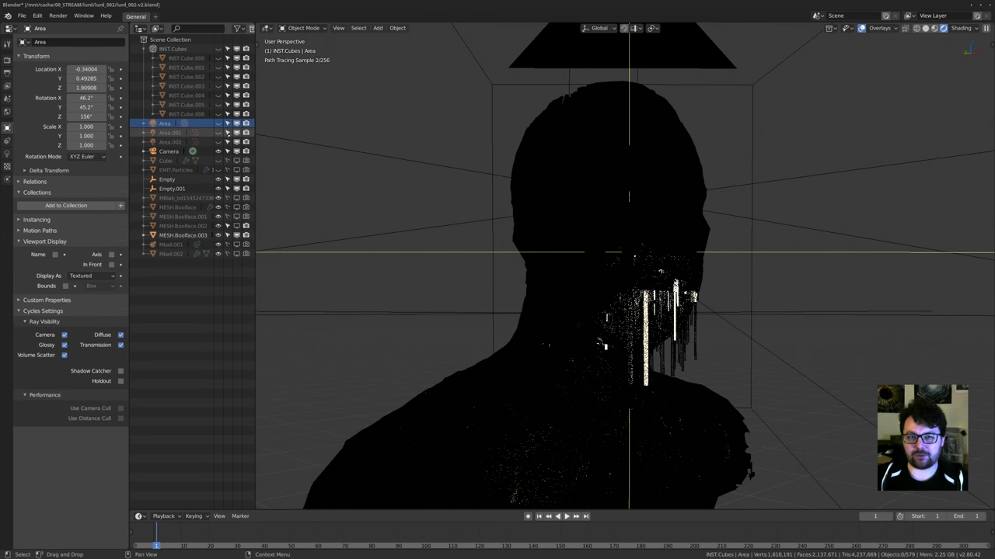
{"action": "middle_click_drag", "start_coordinate": [621, 264], "coordinate": [542, 268]}
Look through the scene camera and toggle the Area light's visibility to compare the render with and without it.
{"action": "key", "text": "KP_0"}
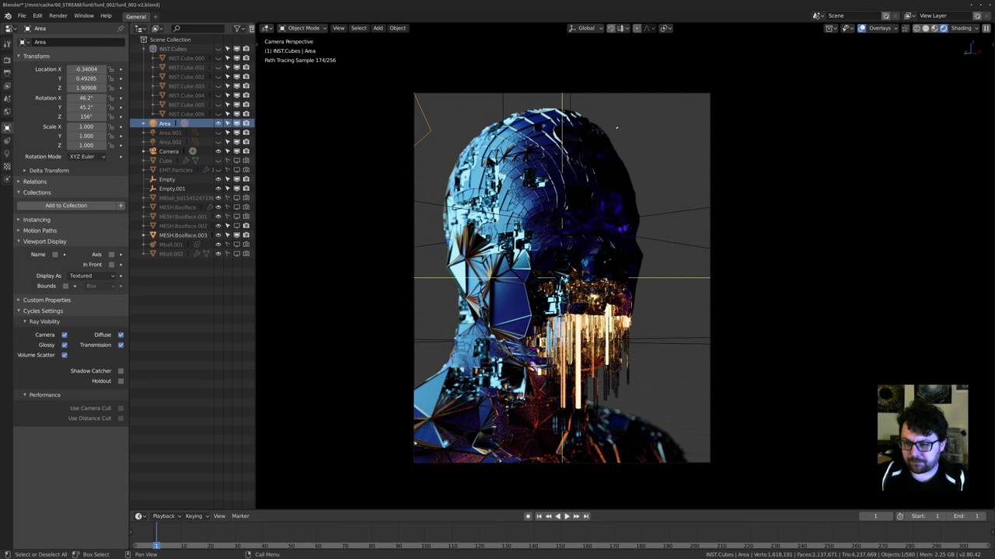
{"action": "left_click", "coordinate": [218, 123]}
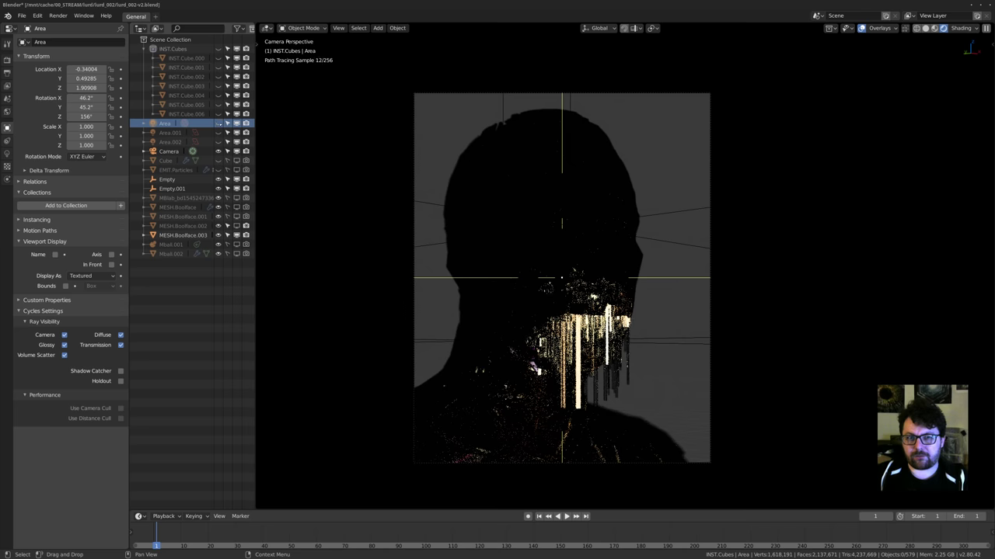
{"action": "left_click", "coordinate": [219, 122]}
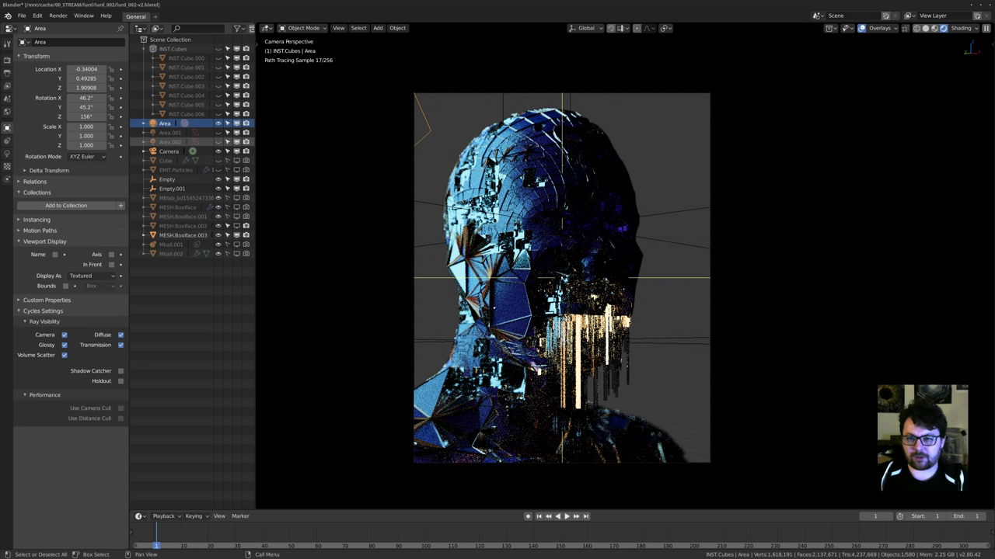
{"action": "left_click", "coordinate": [218, 122]}
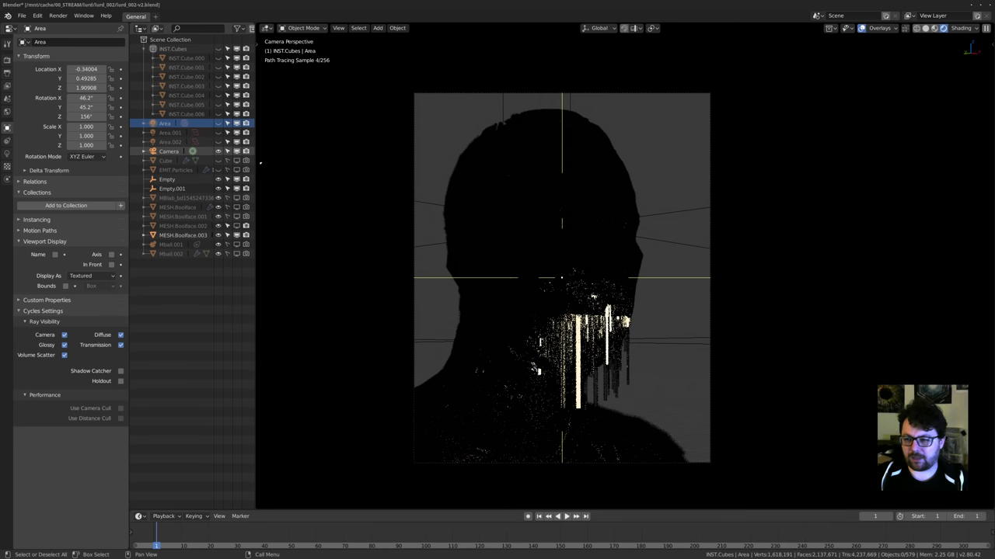
Show the area lights again one at a time, opening the light settings of Area.001 along the way.
{"action": "left_click", "coordinate": [219, 132]}
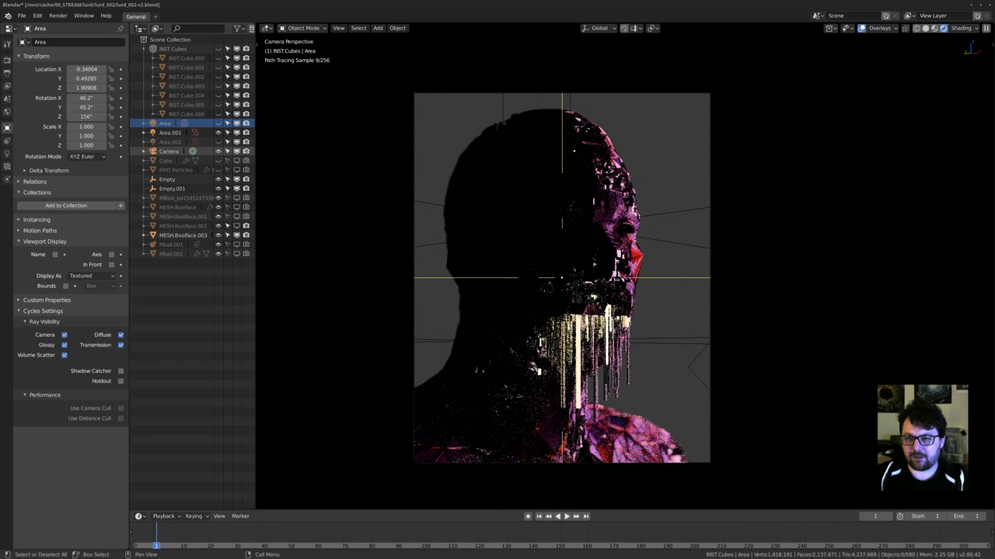
{"action": "left_click", "coordinate": [170, 132]}
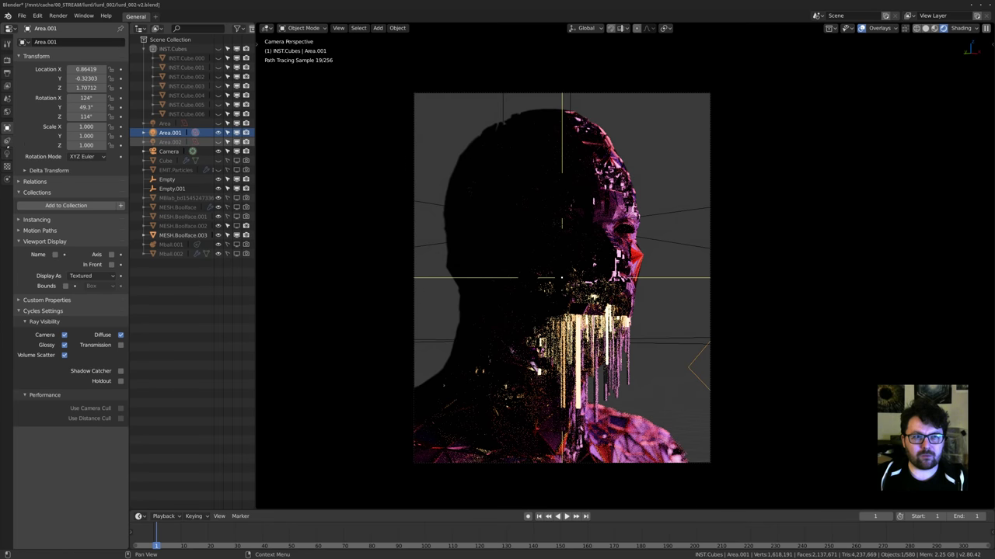
{"action": "left_click", "coordinate": [7, 153]}
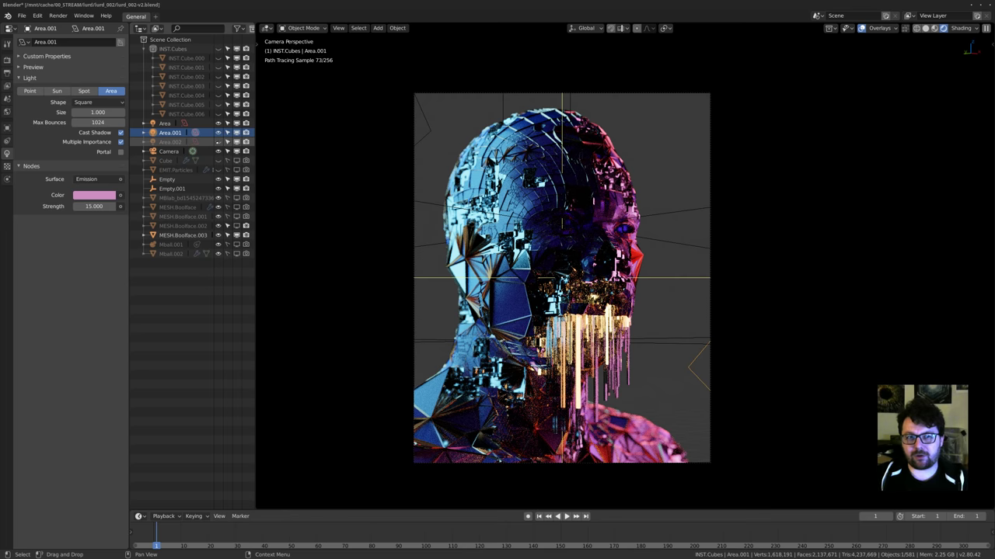
{"action": "left_click", "coordinate": [218, 141]}
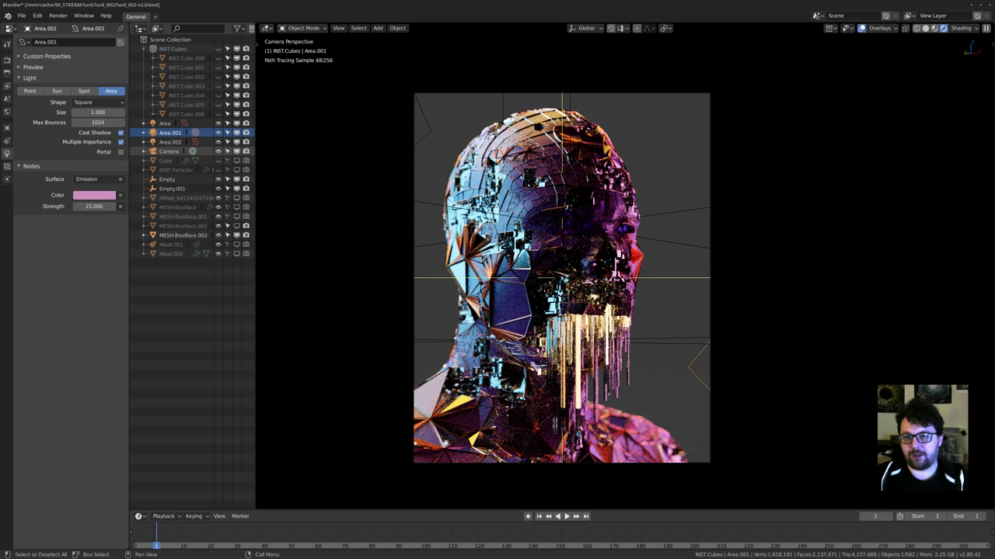
Split the 3D viewport into two side-by-side areas, turn the new one into a node editor, and widen it.
{"action": "middle_click_drag", "start_coordinate": [423, 230], "coordinate": [642, 237], "text": "shift"}
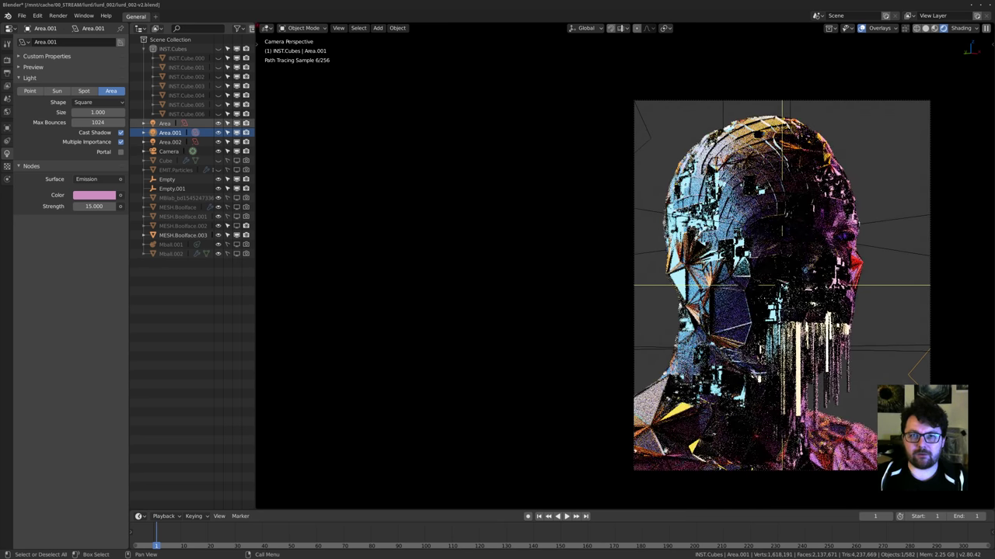
{"action": "left_click_drag", "start_coordinate": [257, 25], "coordinate": [545, 47]}
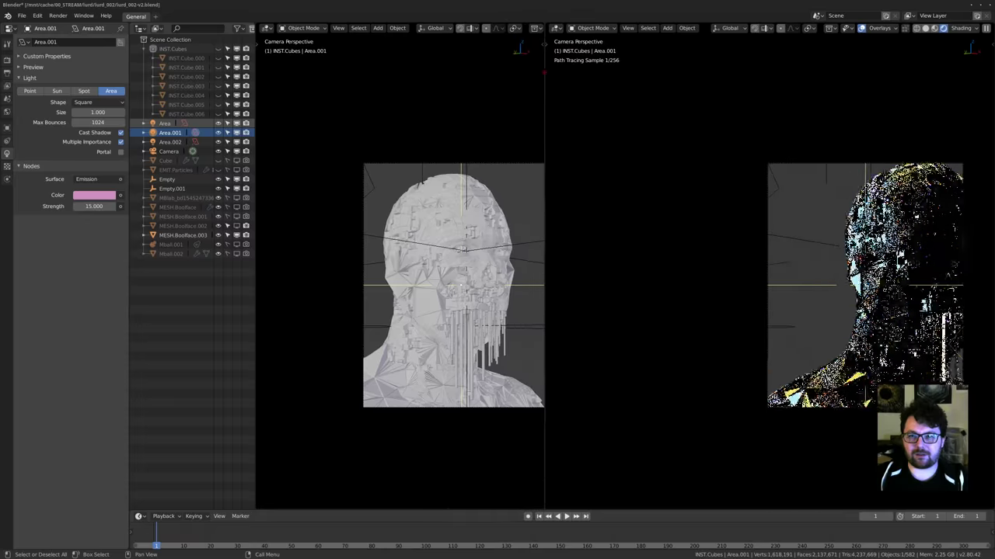
{"action": "key", "text": "shift+F3"}
{"action": "mouse_move", "coordinate": [744, 258]}
{"action": "middle_mouse_down", "text": "shift"}
{"action": "mouse_move", "coordinate": [565, 260]}
{"action": "mouse_move", "coordinate": [721, 261]}
{"action": "middle_mouse_up", "text": "shift"}
{"action": "scroll", "coordinate": [565, 260], "scroll_direction": "up", "scroll_amount": 2}
{"action": "scroll", "coordinate": [720, 262], "scroll_direction": "up", "scroll_amount": 1}
{"action": "scroll", "coordinate": [726, 245], "scroll_direction": "down", "scroll_amount": 1}
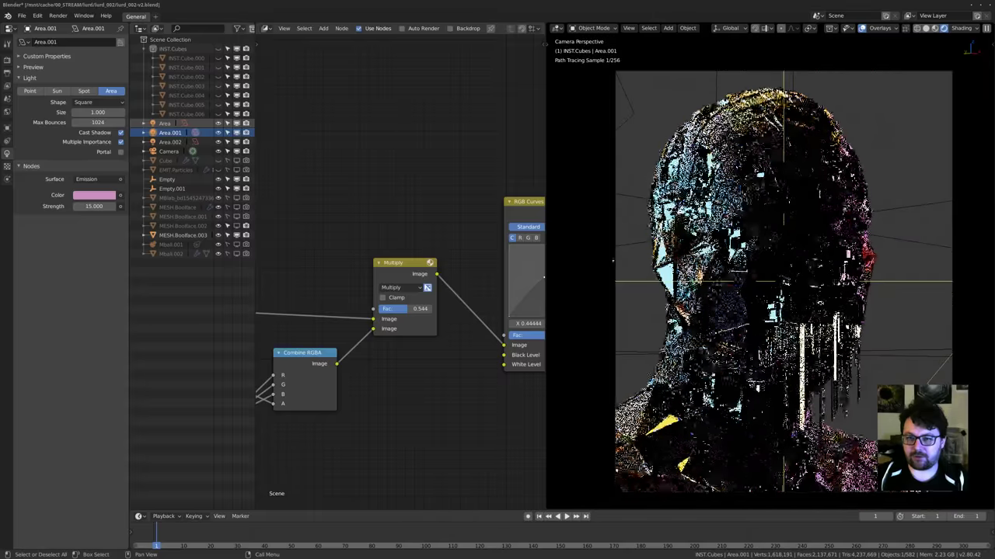
{"action": "left_click_drag", "start_coordinate": [547, 267], "coordinate": [644, 267]}
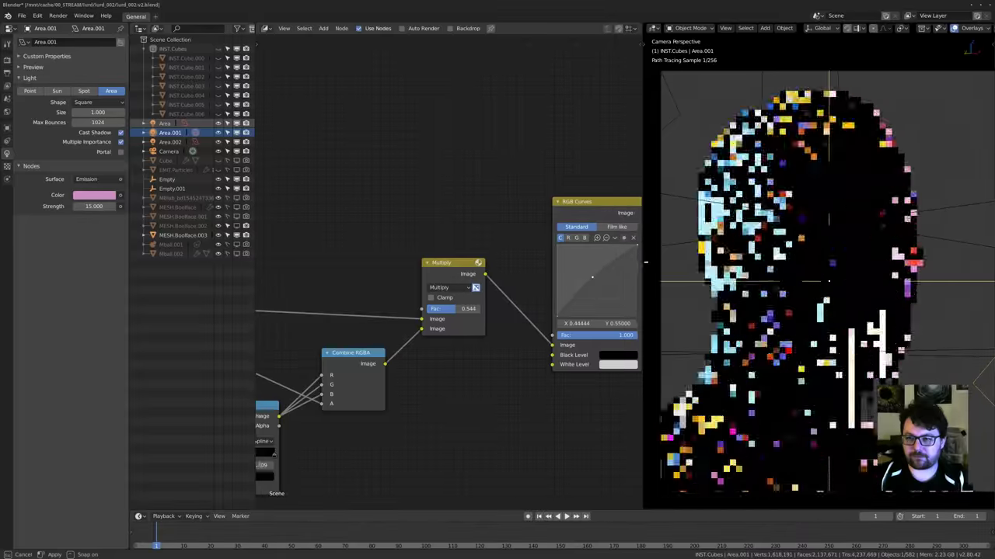
Switch the node editor from the compositing nodes to the shader nodes.
{"action": "scroll", "coordinate": [401, 160], "scroll_direction": "down", "scroll_amount": 5}
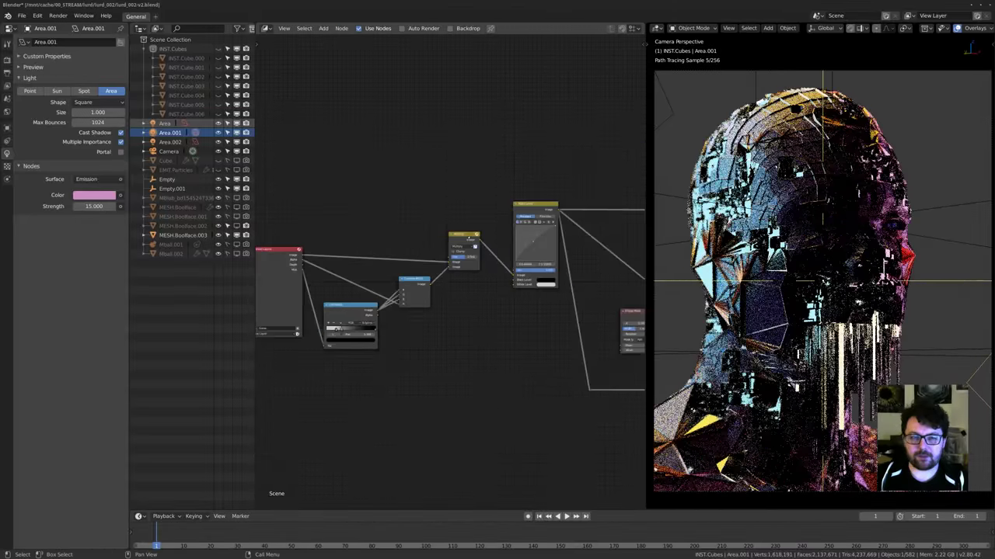
{"action": "key", "text": "shift+F3"}
{"action": "key", "text": "shift+F3"}
{"action": "middle_click_drag", "start_coordinate": [402, 162], "coordinate": [211, 148]}
{"action": "scroll", "coordinate": [819, 266], "scroll_direction": "up", "scroll_amount": 4}
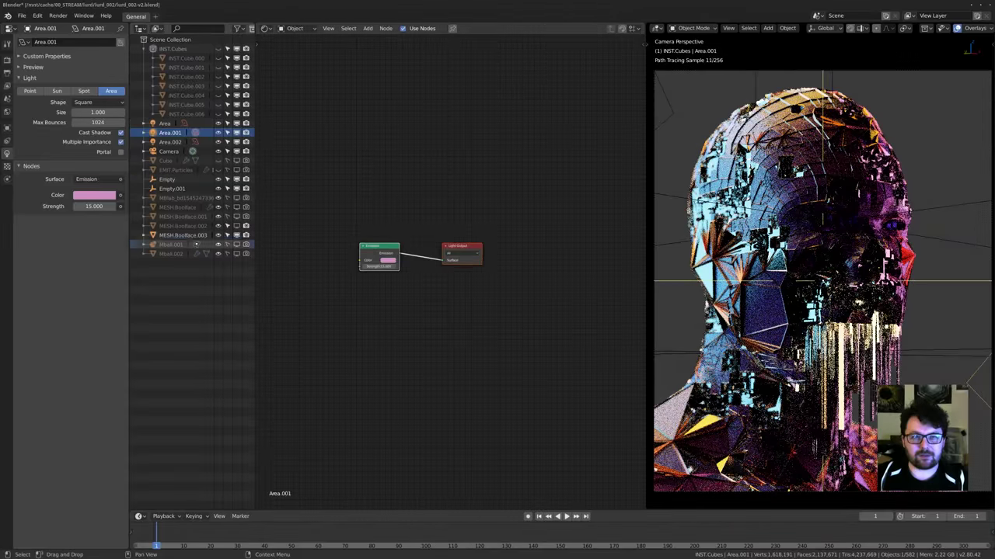
Select MESH.Boolface.003 and bring up the nodes of its first material slot, Material, for inspection.
{"action": "left_click", "coordinate": [183, 234]}
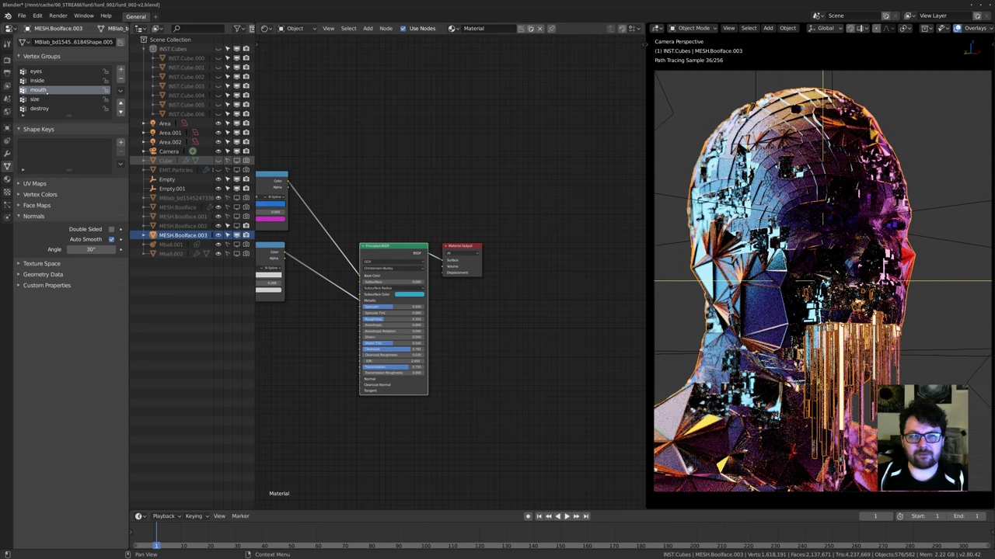
{"action": "left_click", "coordinate": [7, 178]}
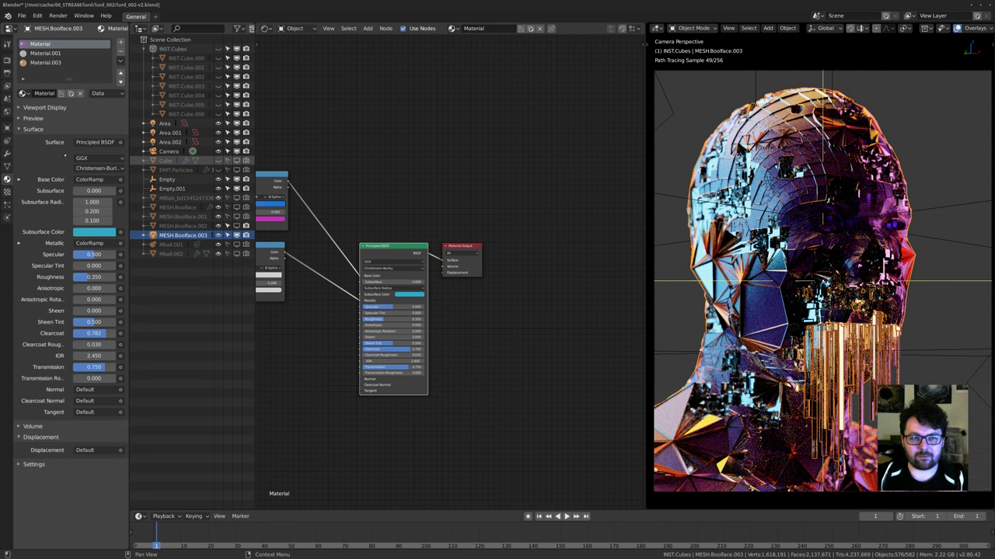
{"action": "left_click", "coordinate": [36, 44]}
{"action": "middle_click_drag", "start_coordinate": [388, 219], "coordinate": [501, 241]}
{"action": "scroll", "coordinate": [505, 239], "scroll_direction": "up", "scroll_amount": 4}
{"action": "scroll", "coordinate": [462, 221], "scroll_direction": "up", "scroll_amount": 1}
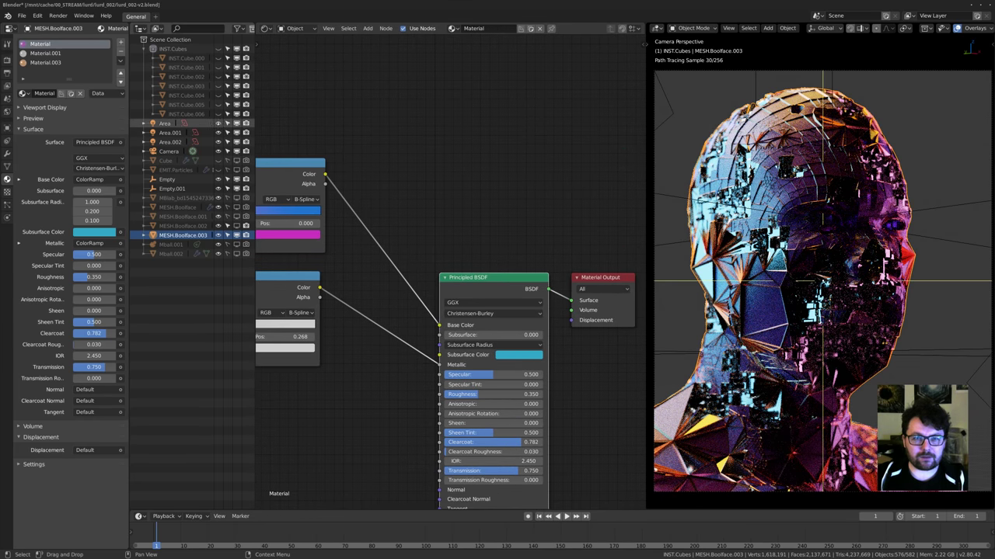
Hide the three area lights and brighten the World surface color to near white, viewing the render without overlays.
{"action": "left_click_drag", "start_coordinate": [218, 123], "coordinate": [219, 143]}
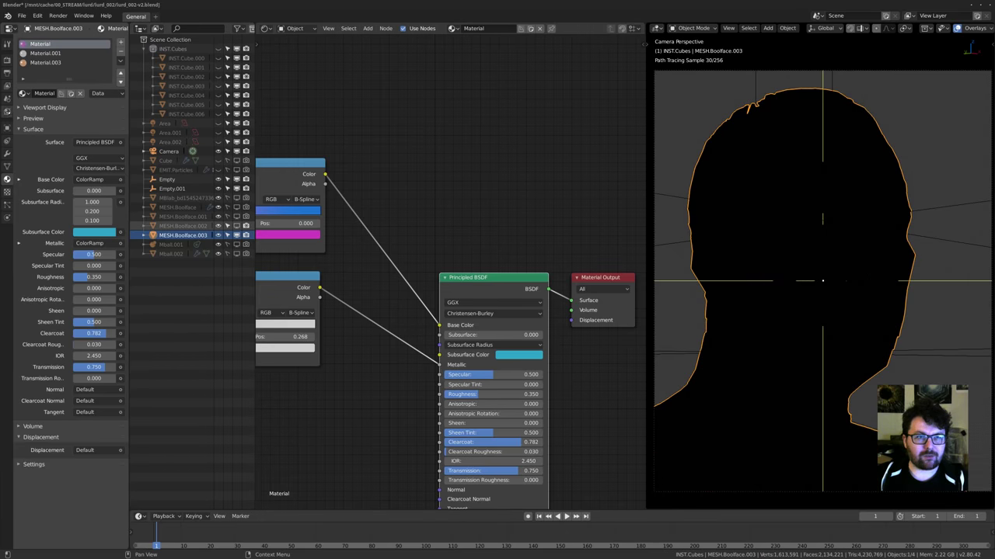
{"action": "left_click", "coordinate": [7, 112]}
{"action": "left_click", "coordinate": [87, 114]}
{"action": "left_click", "coordinate": [83, 115]}
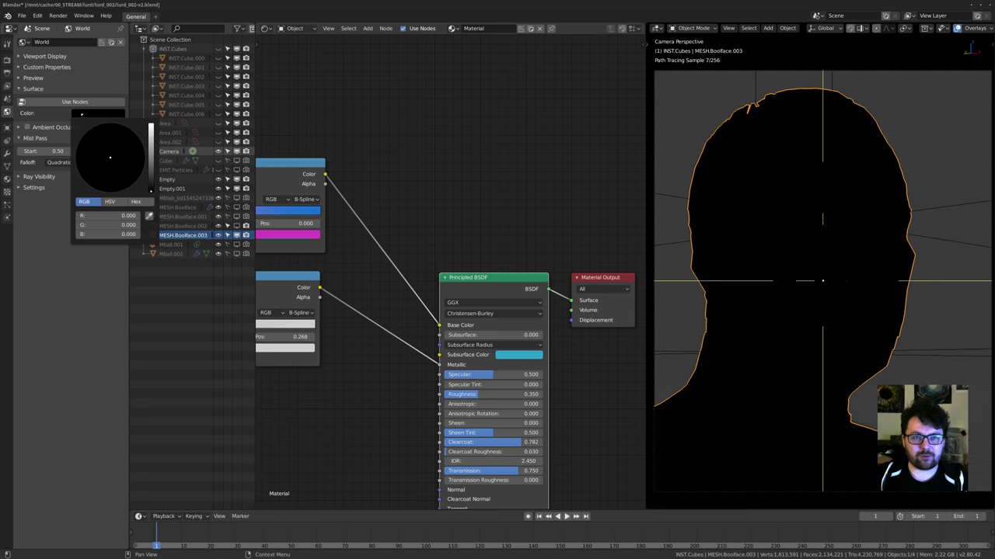
{"action": "left_click", "coordinate": [152, 136]}
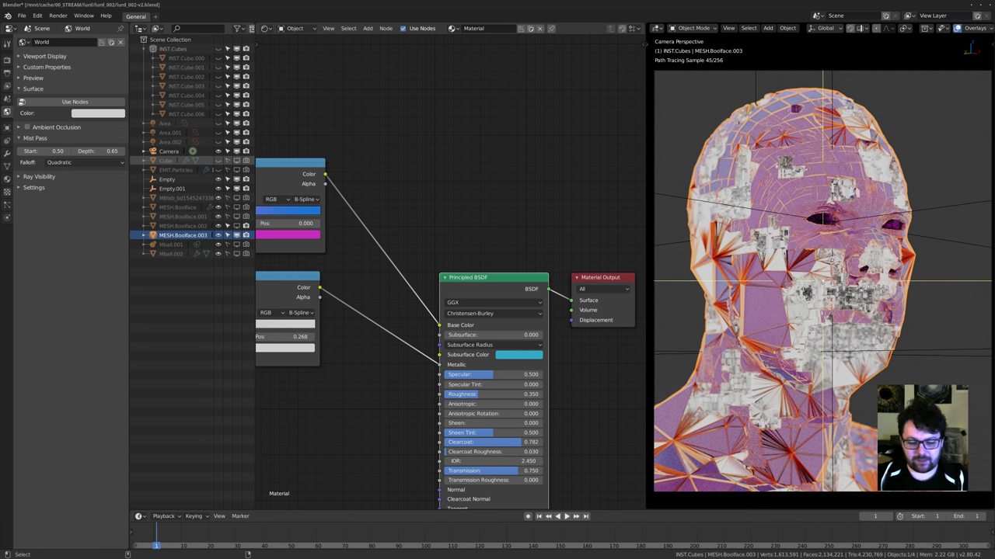
{"action": "key", "text": "shift+alt+z"}
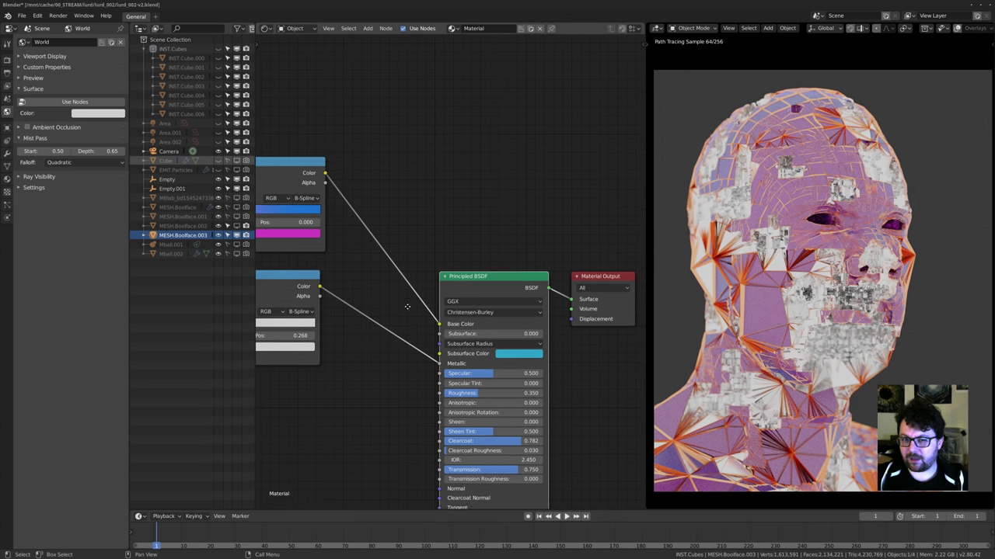
Space out the material's nodes by moving the metallic ColorRamp lower and the Principled BSDF away from the Material Output.
{"action": "scroll", "coordinate": [409, 357], "scroll_direction": "down", "scroll_amount": 4}
{"action": "middle_click_drag", "start_coordinate": [410, 357], "coordinate": [536, 319]}
{"action": "scroll", "coordinate": [536, 319], "scroll_direction": "up", "scroll_amount": 2}
{"action": "left_click_drag", "start_coordinate": [426, 251], "coordinate": [427, 291]}
{"action": "middle_click_drag", "start_coordinate": [481, 275], "coordinate": [433, 300]}
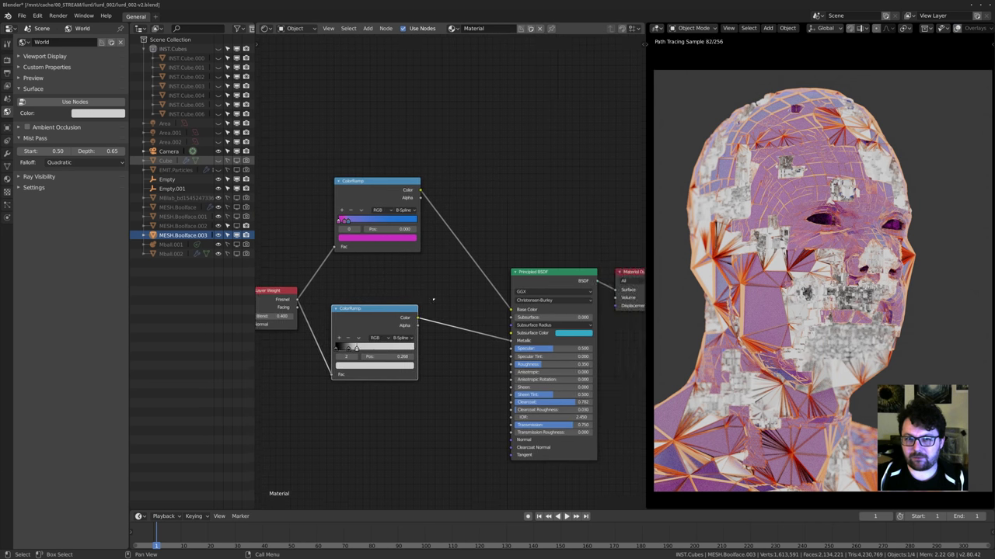
{"action": "left_click_drag", "start_coordinate": [549, 275], "coordinate": [512, 260]}
{"action": "middle_click_drag", "start_coordinate": [514, 261], "coordinate": [463, 273]}
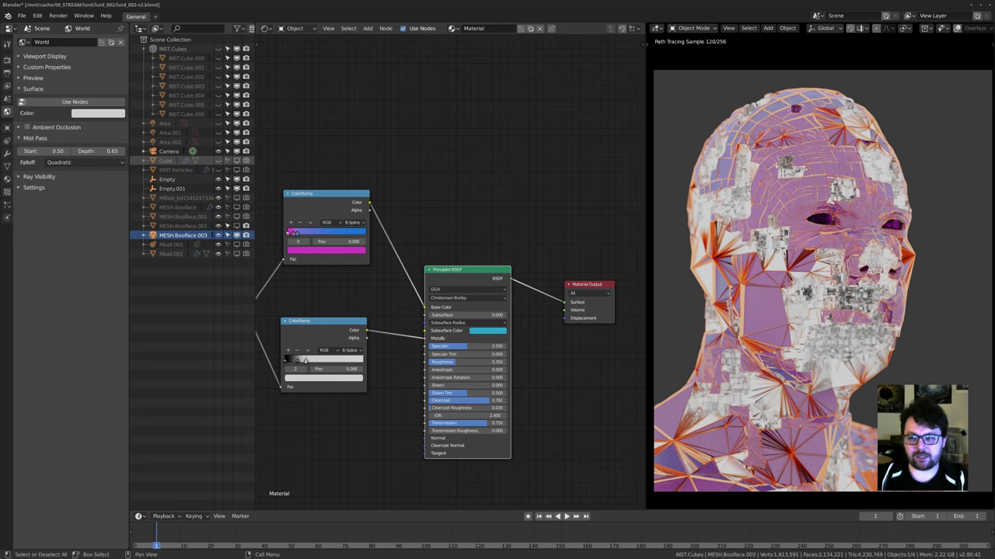
Set the World surface color to black (RGB 0, 0, 0).
{"action": "left_click", "coordinate": [99, 112]}
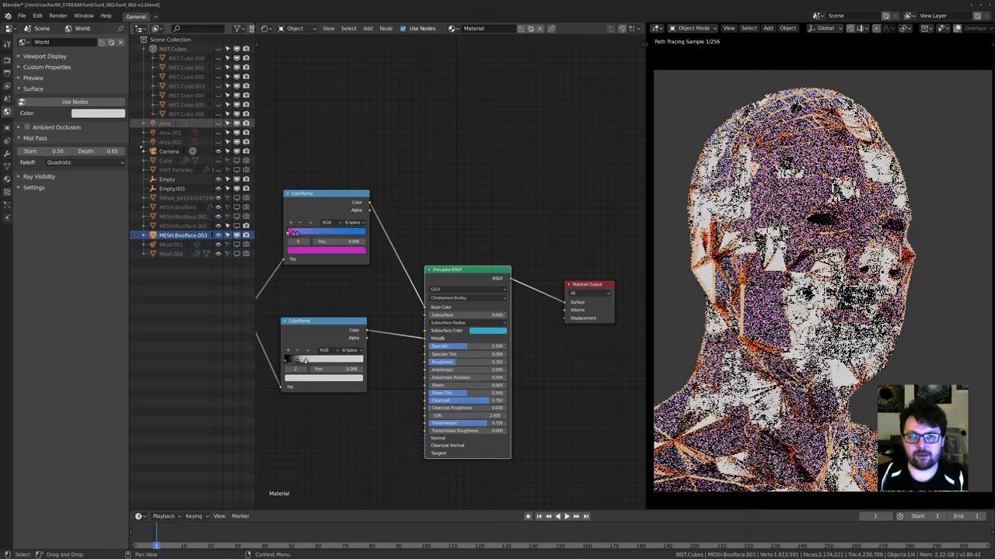
{"action": "left_click", "coordinate": [98, 113]}
{"action": "left_click_drag", "start_coordinate": [151, 148], "coordinate": [151, 192]}
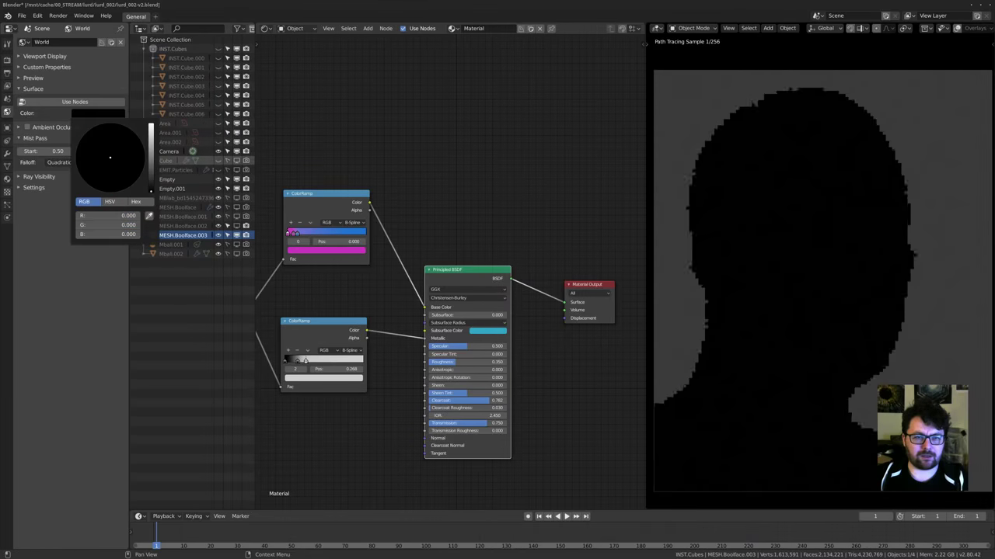
Return to the material settings and preview the Layer Weight node's Fresnel output directly on the head.
{"action": "left_click", "coordinate": [7, 180]}
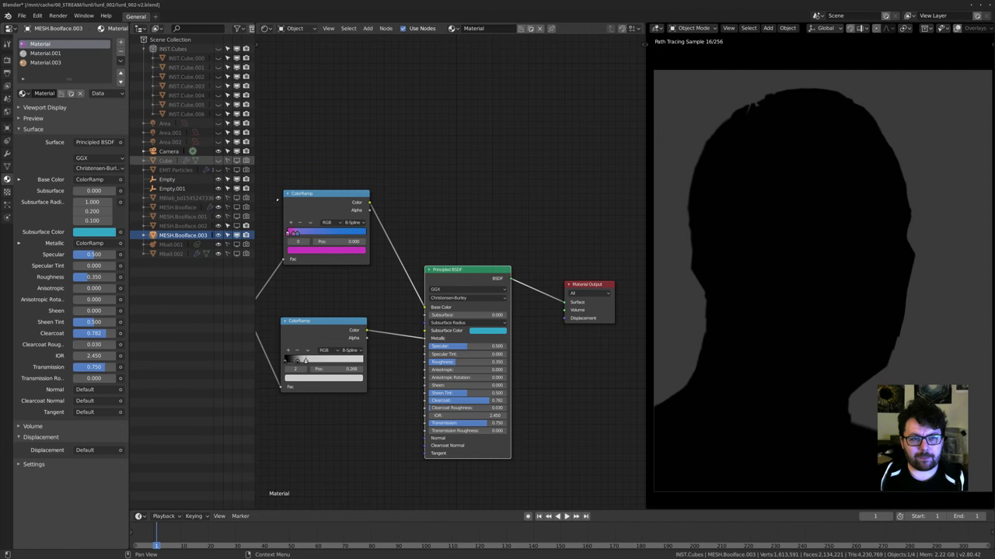
{"action": "middle_click_drag", "start_coordinate": [488, 260], "coordinate": [476, 213]}
{"action": "middle_click_drag", "start_coordinate": [385, 233], "coordinate": [468, 237]}
{"action": "scroll", "coordinate": [443, 274], "scroll_direction": "up", "scroll_amount": 2}
{"action": "scroll", "coordinate": [468, 237], "scroll_direction": "up", "scroll_amount": 1}
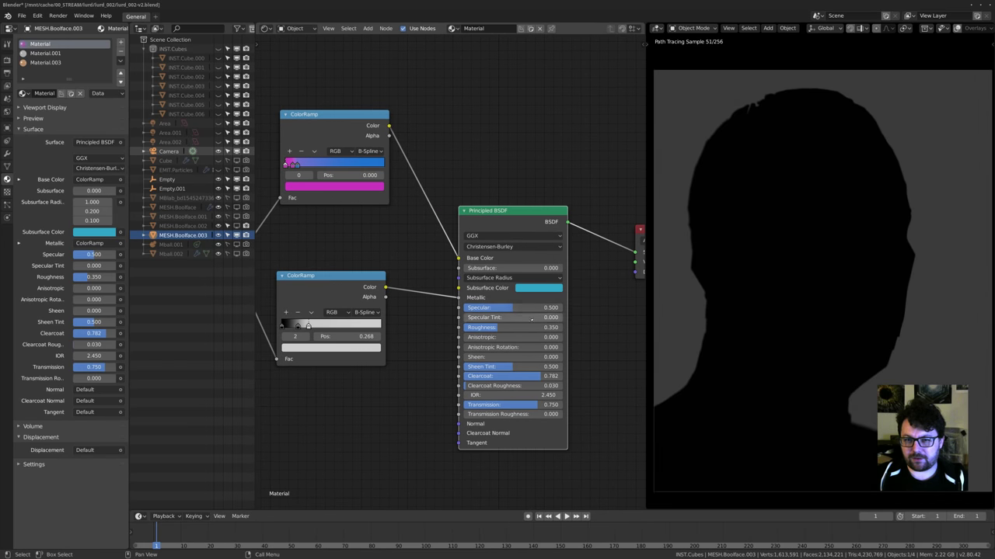
{"action": "middle_click_drag", "start_coordinate": [367, 215], "coordinate": [528, 269]}
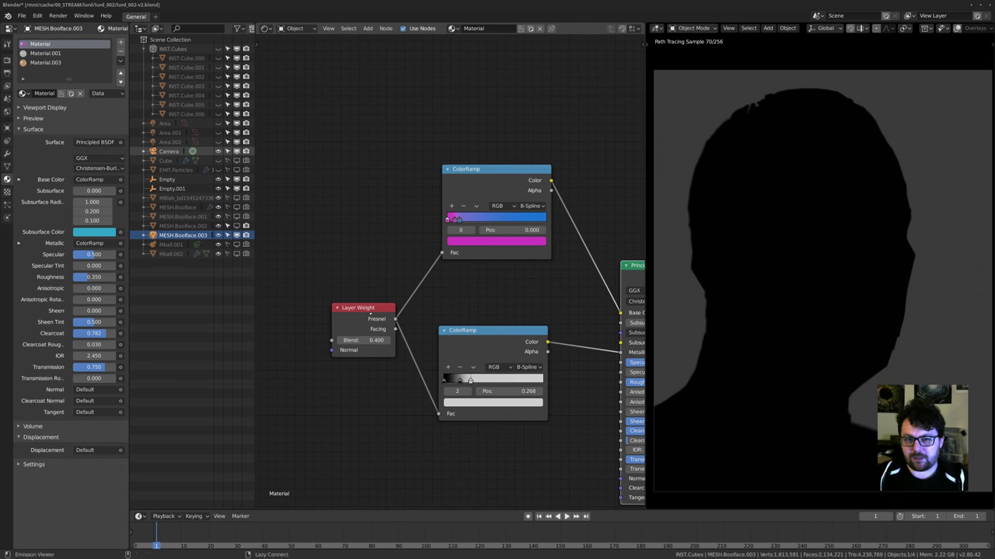
{"action": "left_click", "coordinate": [355, 318], "text": "ctrl+shift"}
{"action": "middle_click_drag", "start_coordinate": [355, 319], "coordinate": [297, 320]}
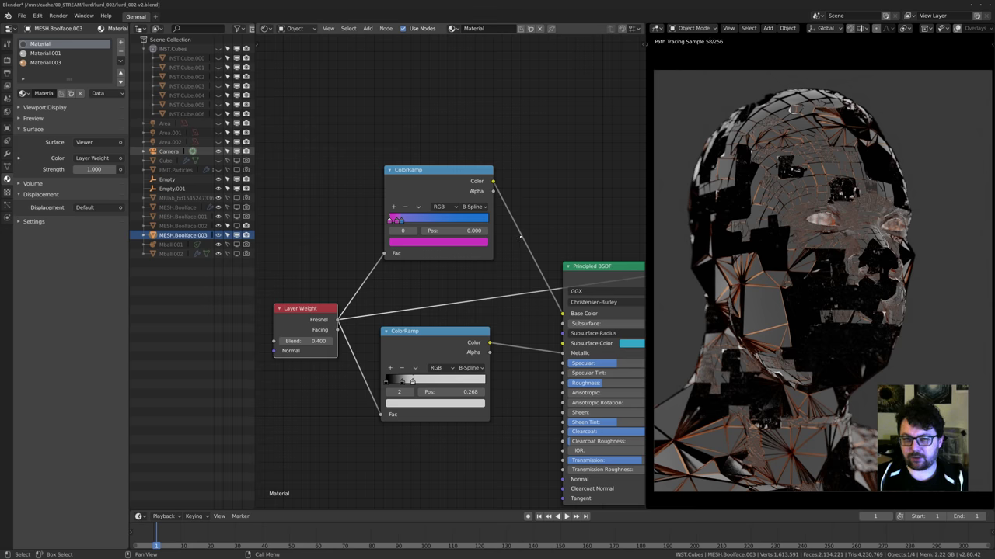
Preview the base color ColorRamp on the head and reconnect the Principled BSDF to the Material Output.
{"action": "left_click", "coordinate": [547, 243], "text": "ctrl+shift"}
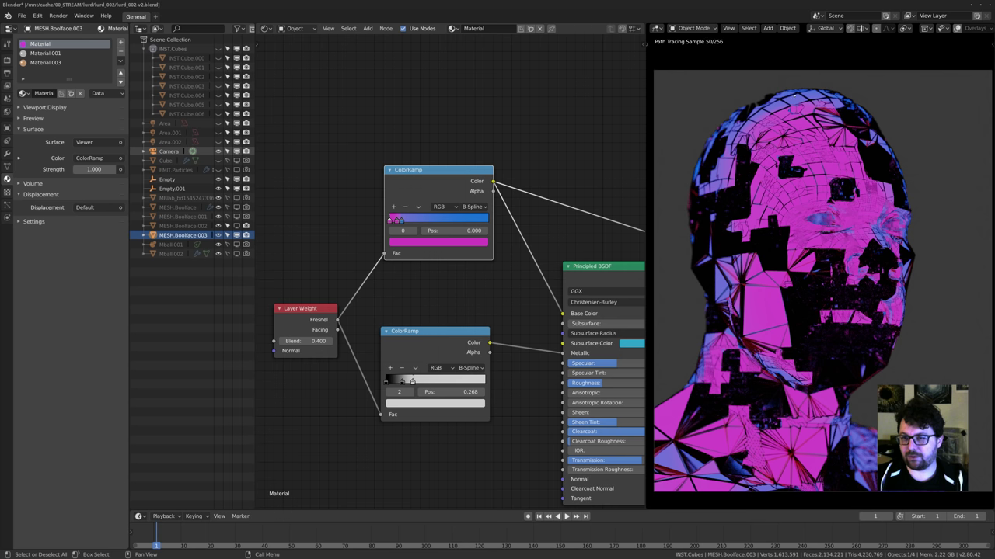
{"action": "middle_click_drag", "start_coordinate": [626, 268], "coordinate": [524, 254]}
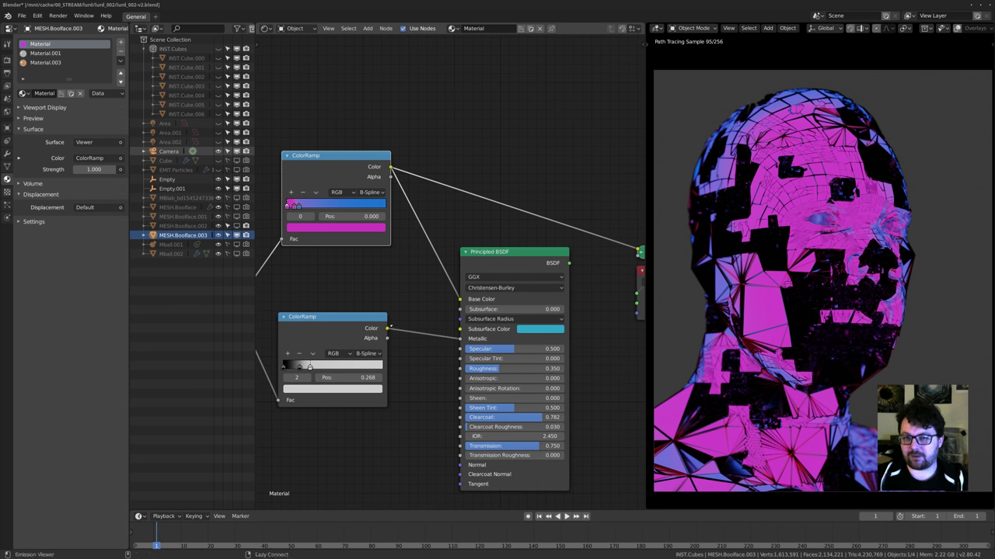
{"action": "left_click", "coordinate": [527, 339], "text": "ctrl+shift"}
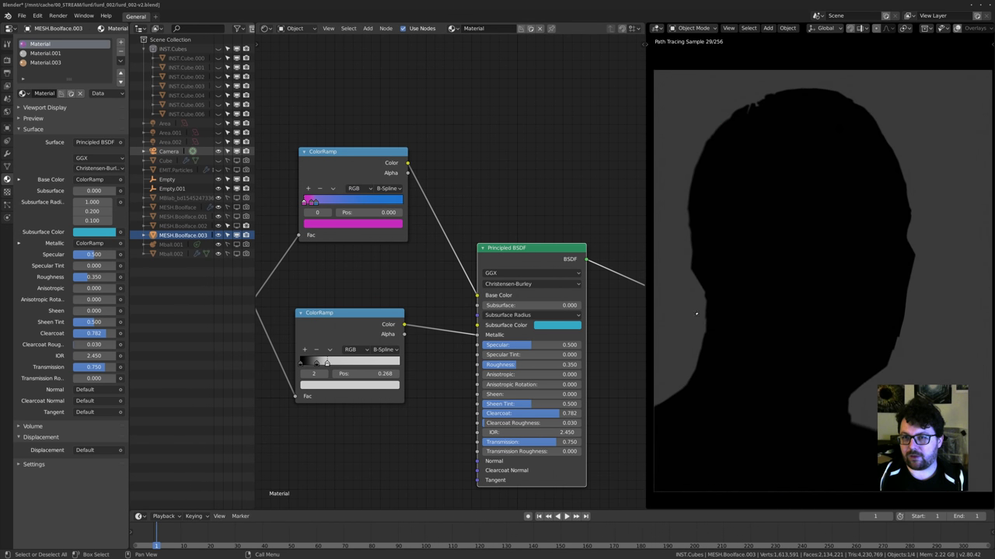
Unhide the area lights Area, Area.001 and Area.002.
{"action": "left_click_drag", "start_coordinate": [218, 124], "coordinate": [218, 143]}
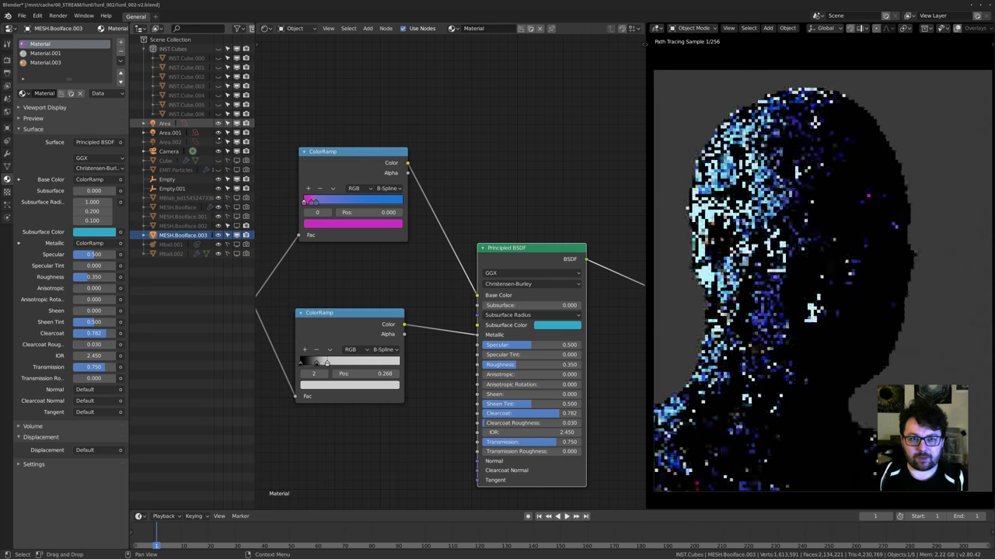
{"action": "middle_click_drag", "start_coordinate": [469, 322], "coordinate": [414, 310]}
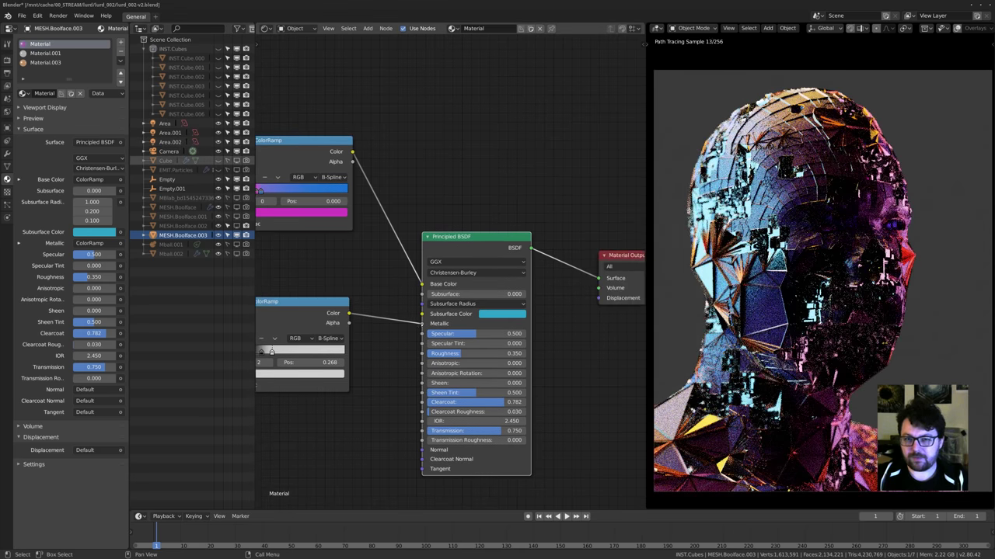
Preview the metallic ColorRamp on the lit head and reconnect the Principled BSDF to the Material Output.
{"action": "left_click", "coordinate": [359, 342], "text": "ctrl+shift"}
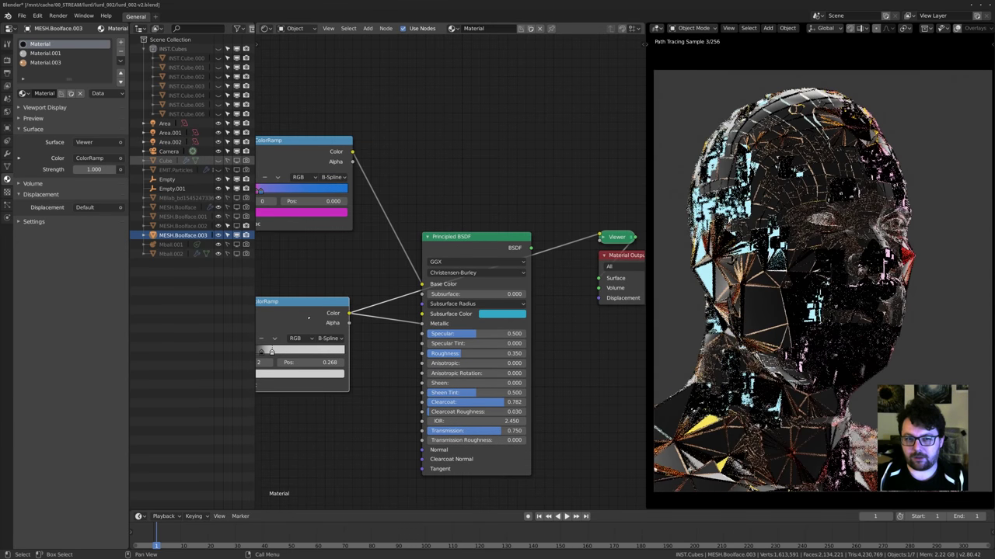
{"action": "middle_click_drag", "start_coordinate": [359, 342], "coordinate": [420, 344]}
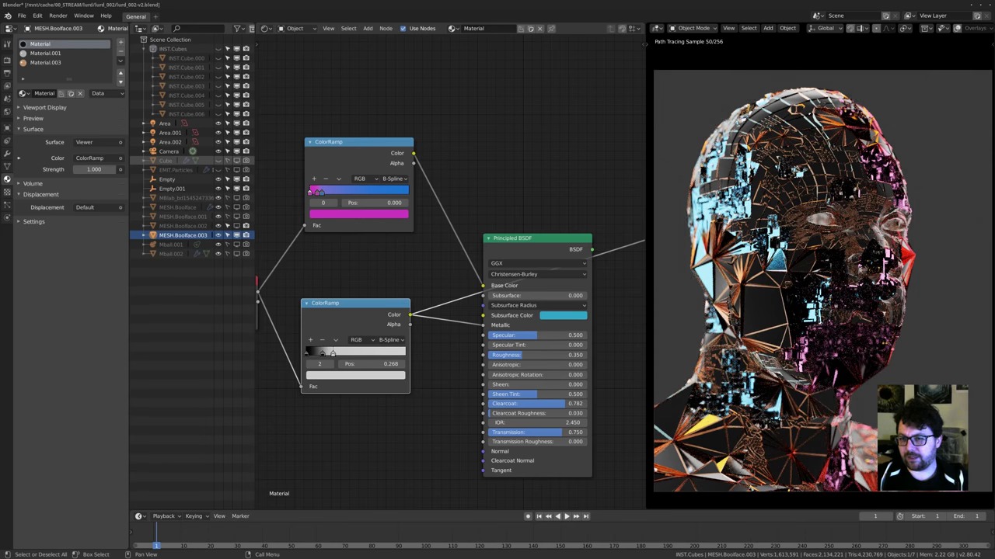
{"action": "middle_click_drag", "start_coordinate": [554, 269], "coordinate": [509, 291]}
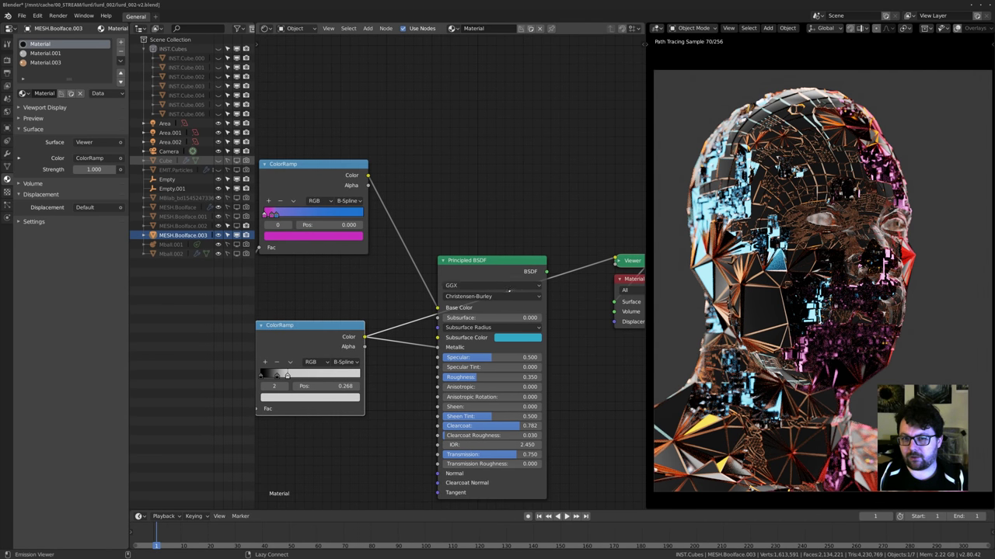
{"action": "left_click", "coordinate": [442, 351], "text": "ctrl+shift"}
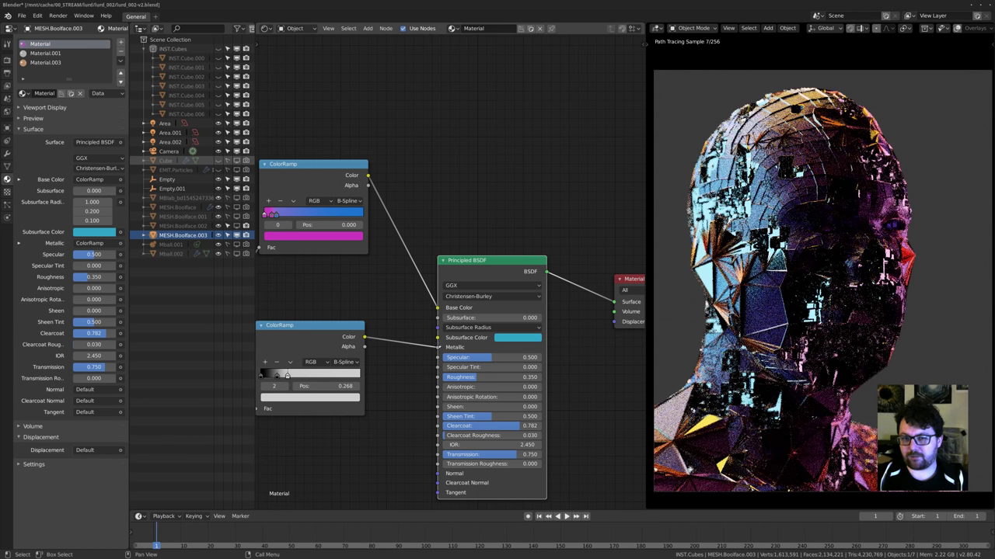
Disconnect the black-and-white ColorRamp from the Principled BSDF's Metallic input for comparison and reconnect it.
{"action": "left_click_drag", "start_coordinate": [438, 348], "coordinate": [406, 362]}
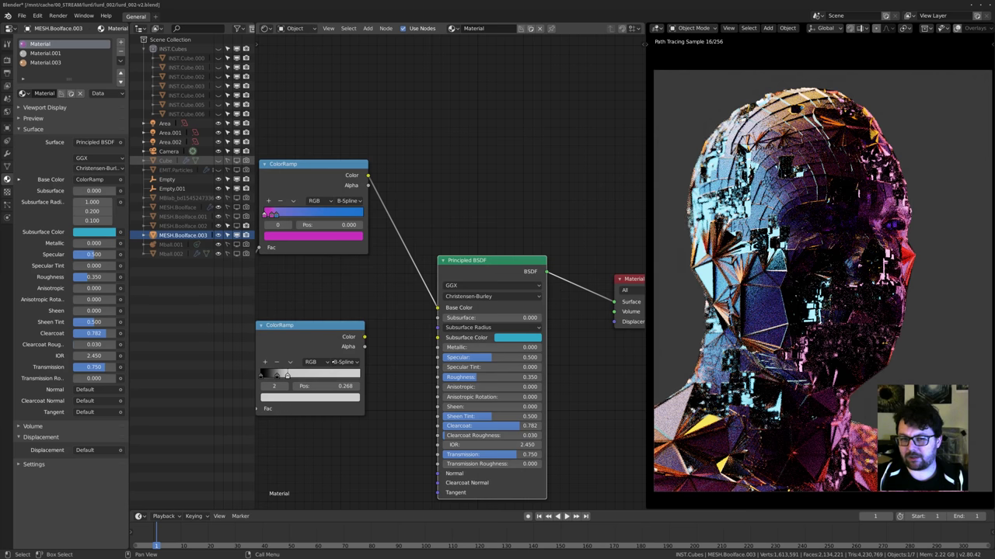
{"action": "left_click_drag", "start_coordinate": [363, 336], "coordinate": [438, 348]}
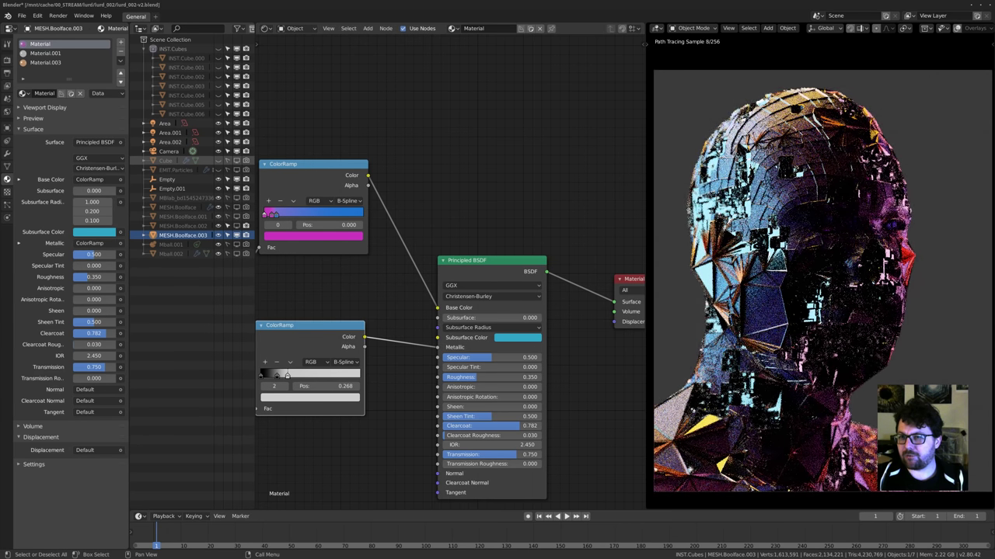
Examine the rendered surface close up around the top of the head and return to the full head framing.
{"action": "scroll", "coordinate": [819, 280], "scroll_direction": "up", "scroll_amount": 4}
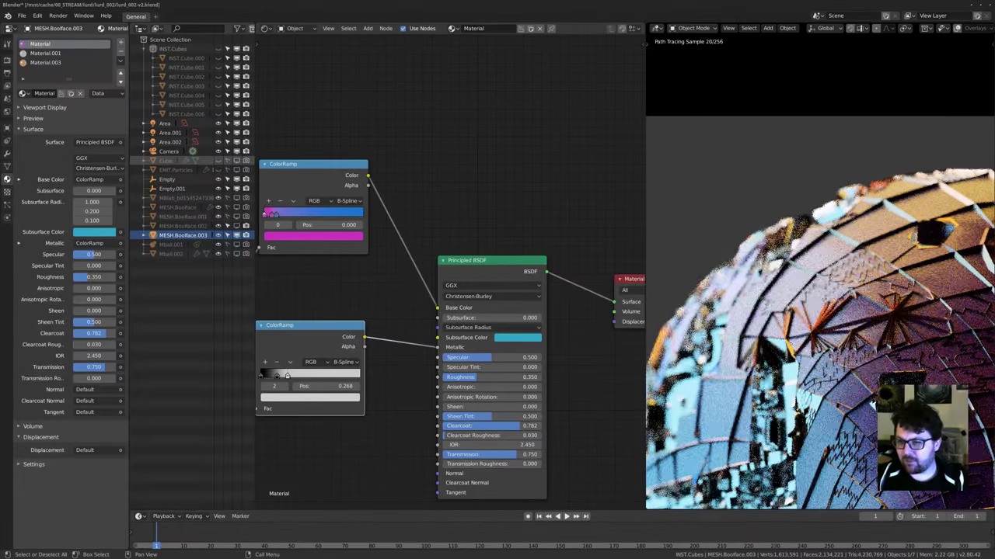
{"action": "middle_click_drag", "start_coordinate": [872, 405], "coordinate": [817, 282], "text": "shift"}
{"action": "scroll", "coordinate": [818, 283], "scroll_direction": "down", "scroll_amount": 3}
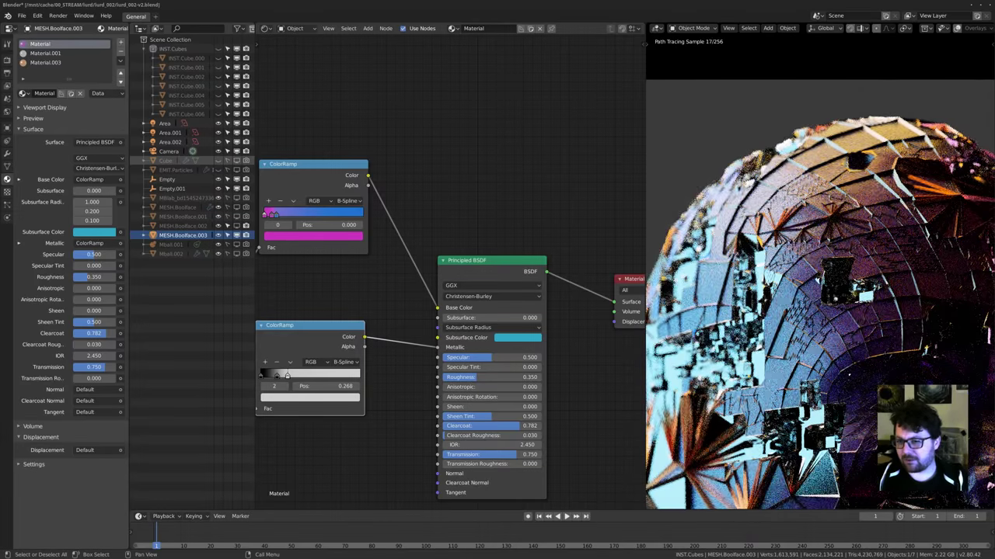
{"action": "middle_click_drag", "start_coordinate": [820, 334], "coordinate": [789, 237], "text": "shift"}
{"action": "scroll", "coordinate": [808, 277], "scroll_direction": "down", "scroll_amount": 5}
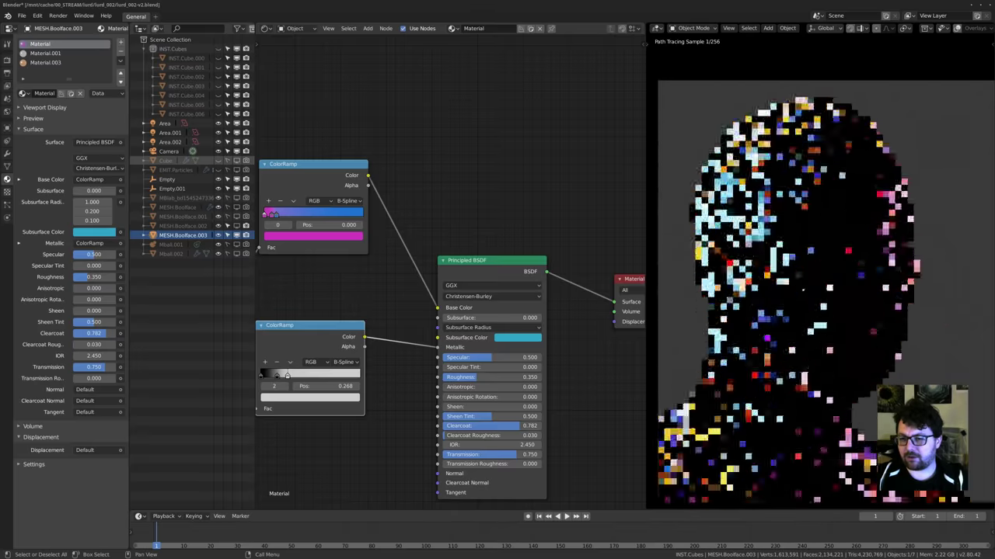
{"action": "scroll", "coordinate": [803, 290], "scroll_direction": "down", "scroll_amount": 1}
{"action": "scroll", "coordinate": [804, 290], "scroll_direction": "up", "scroll_amount": 1}
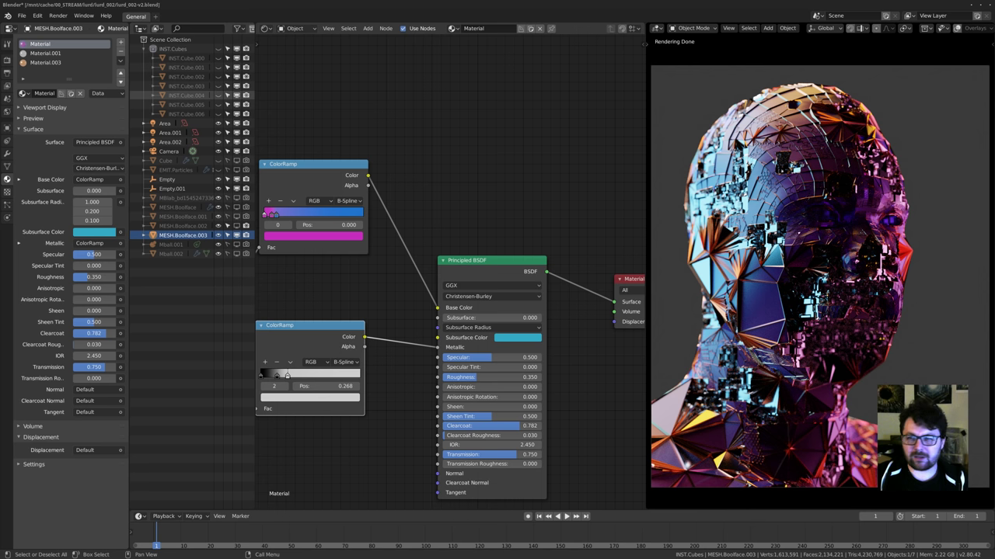
Unhide MESH.Boolface.002 in the rendered scene and bring the material's whole node tree into view.
{"action": "left_click", "coordinate": [219, 225]}
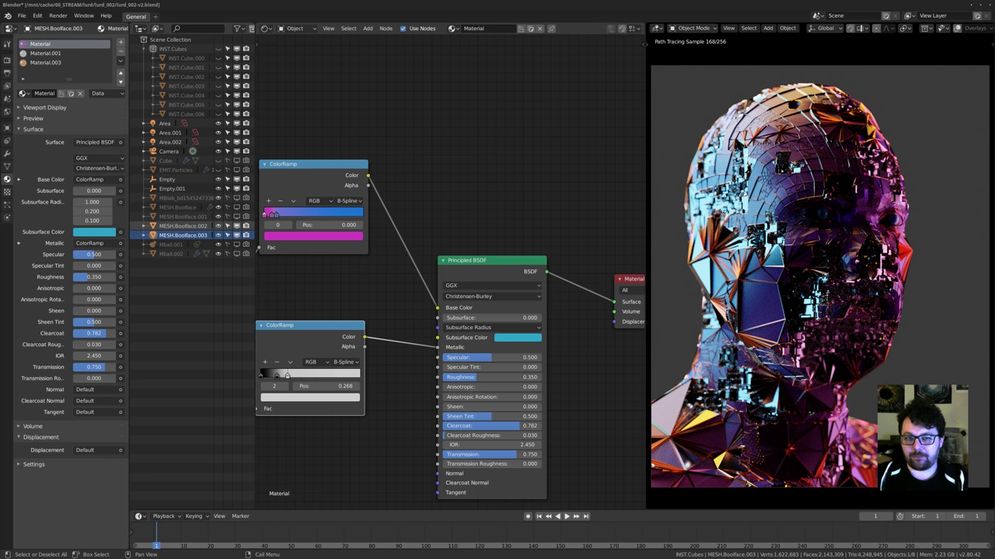
{"action": "scroll", "coordinate": [425, 214], "scroll_direction": "down", "scroll_amount": 3}
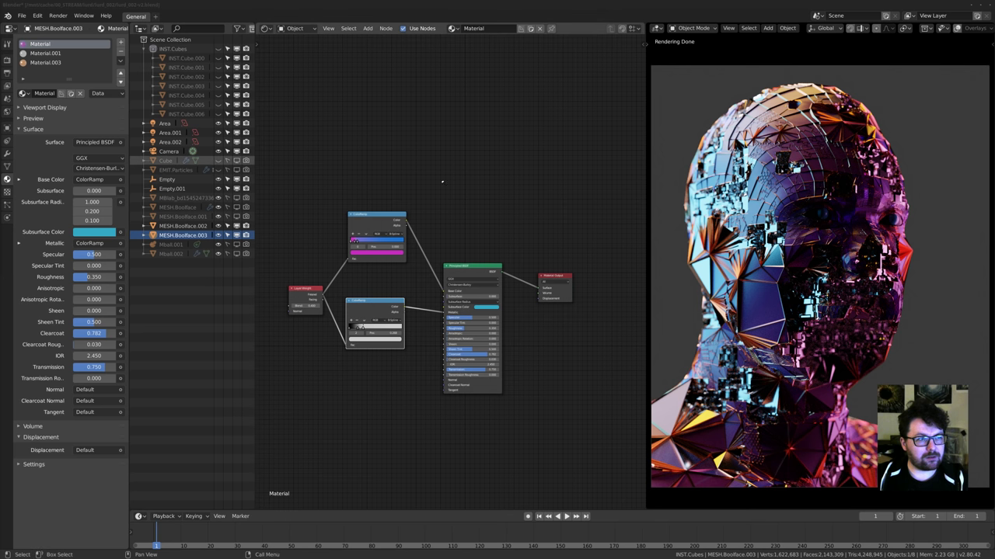
Switch to the image viewer and open the finished head render lurd_002_6K16.png.
{"action": "key", "text": "Left"}
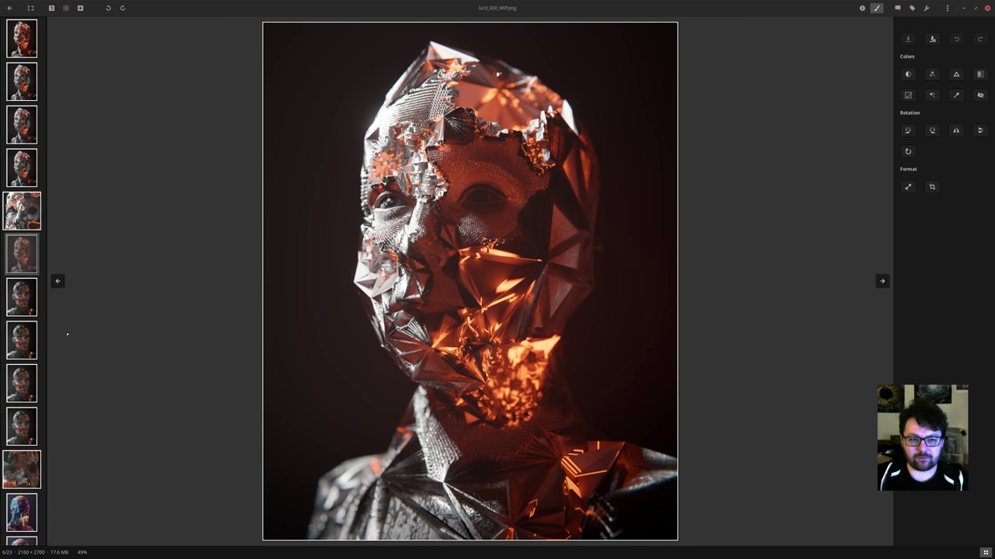
{"action": "scroll", "coordinate": [22, 311], "scroll_direction": "down", "scroll_amount": 5}
{"action": "left_click", "coordinate": [21, 319]}
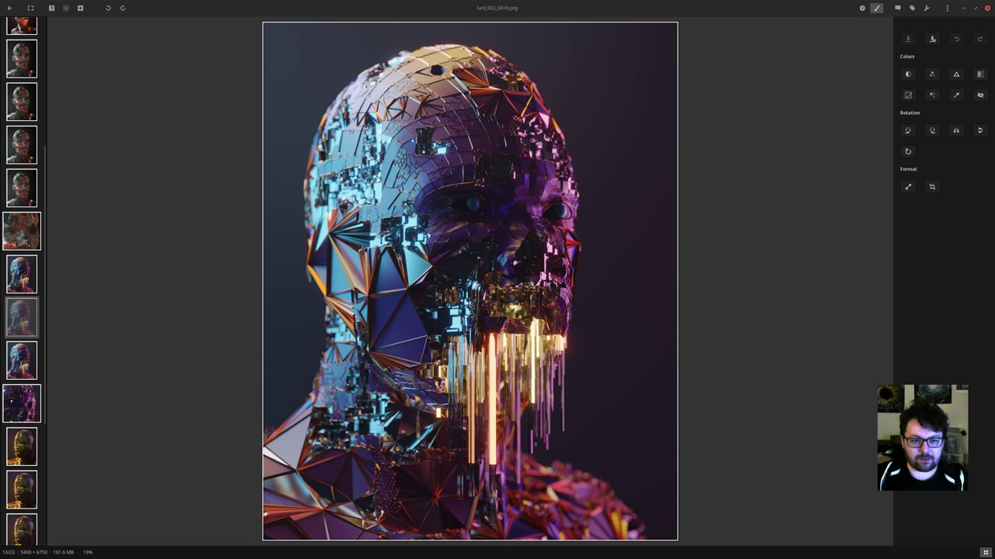
Browse to the gold head render lurd_003_6K16.png and view it at 100%.
{"action": "left_click", "coordinate": [24, 411]}
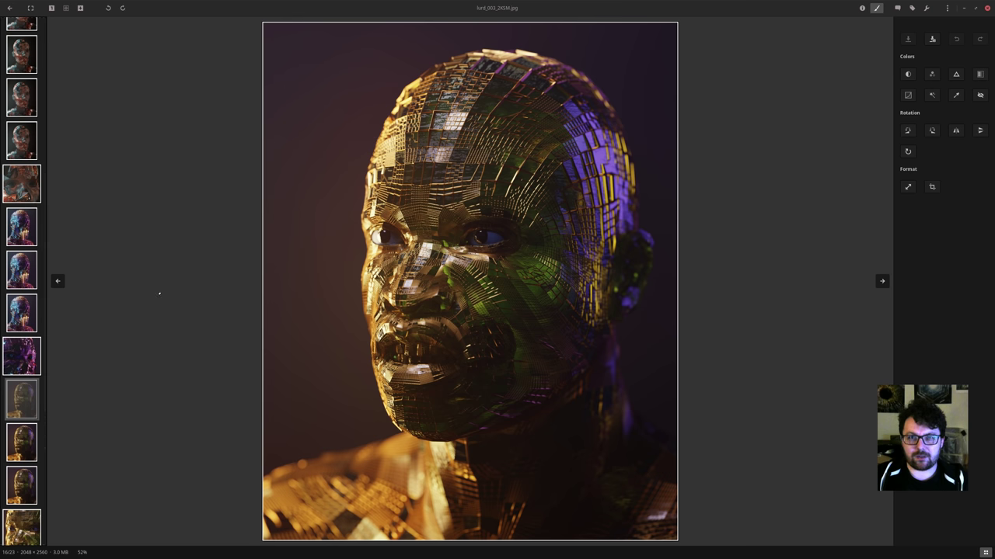
{"action": "key", "text": "Right"}
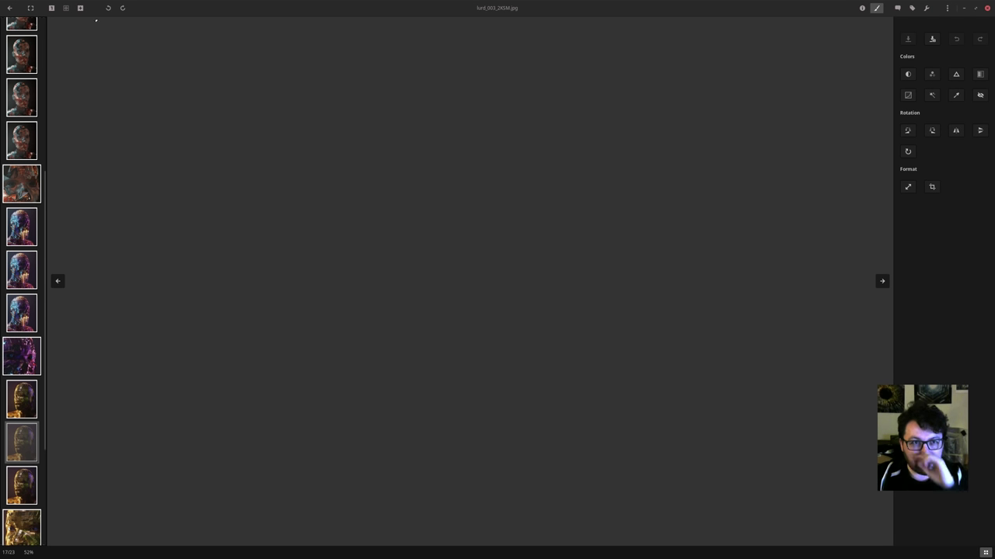
{"action": "left_click", "coordinate": [52, 7]}
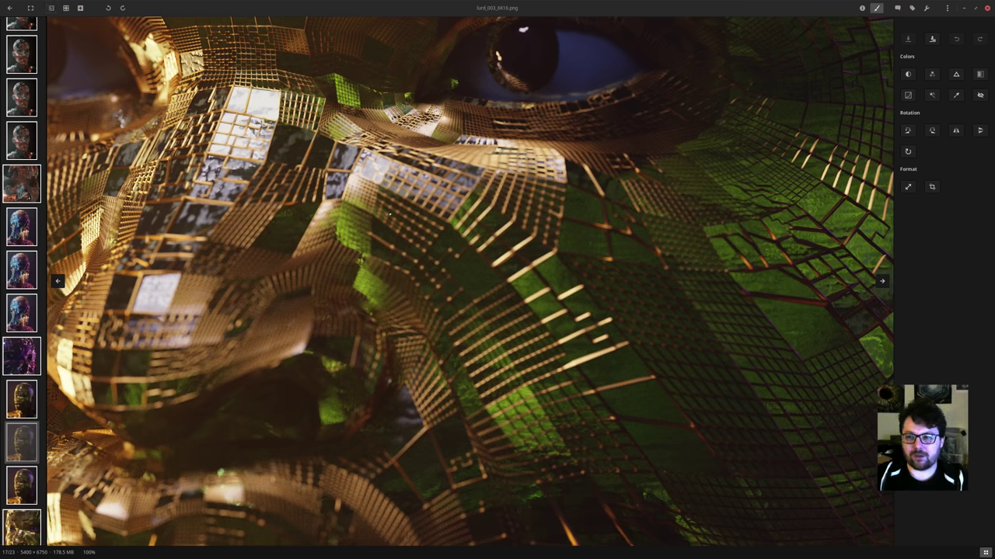
Open lurd_003_PRINT.png at 100% and examine the gold lattice details around the eyes, forehead, nose and mouth.
{"action": "key", "text": "Right"}
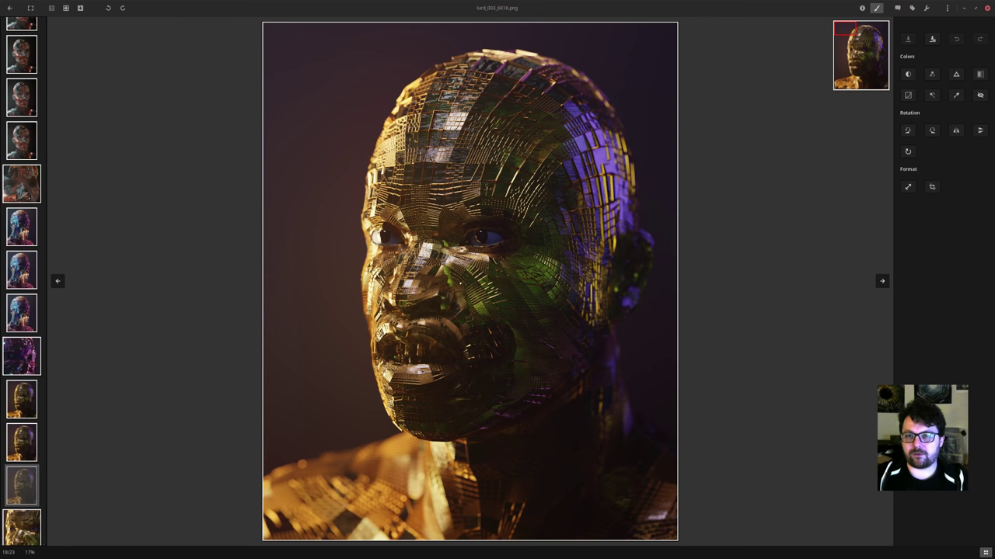
{"action": "key", "text": "1"}
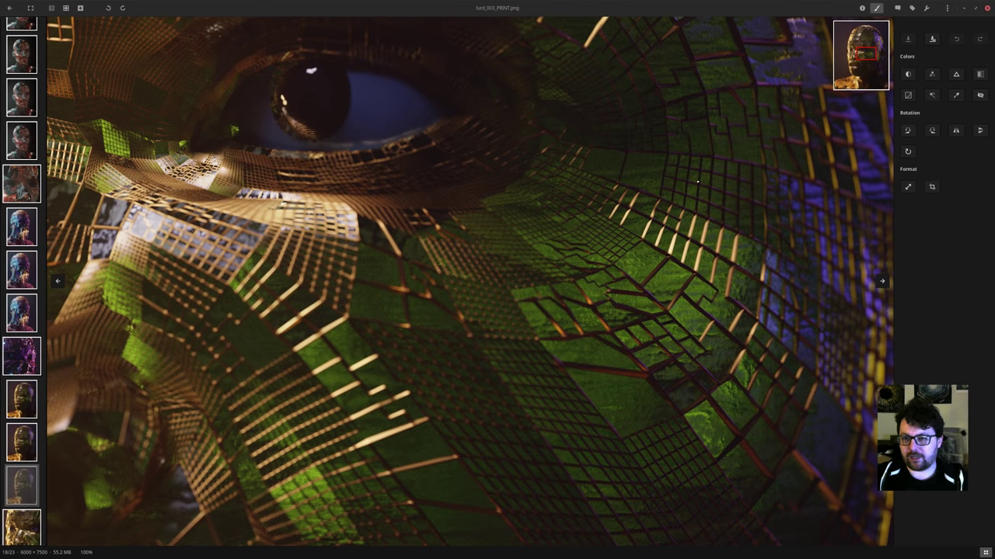
{"action": "left_click_drag", "start_coordinate": [749, 101], "coordinate": [680, 262]}
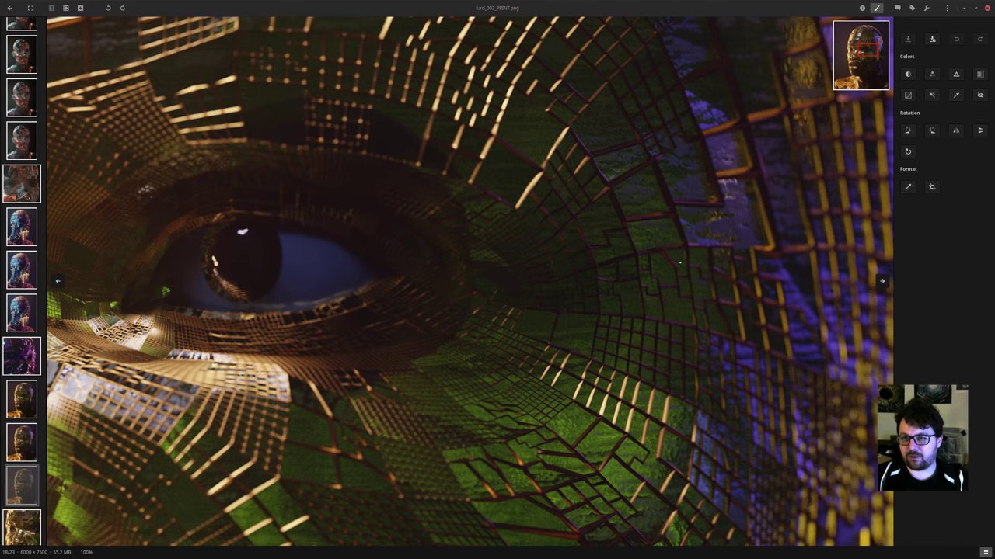
{"action": "scroll", "coordinate": [680, 263], "scroll_direction": "down", "scroll_amount": 3}
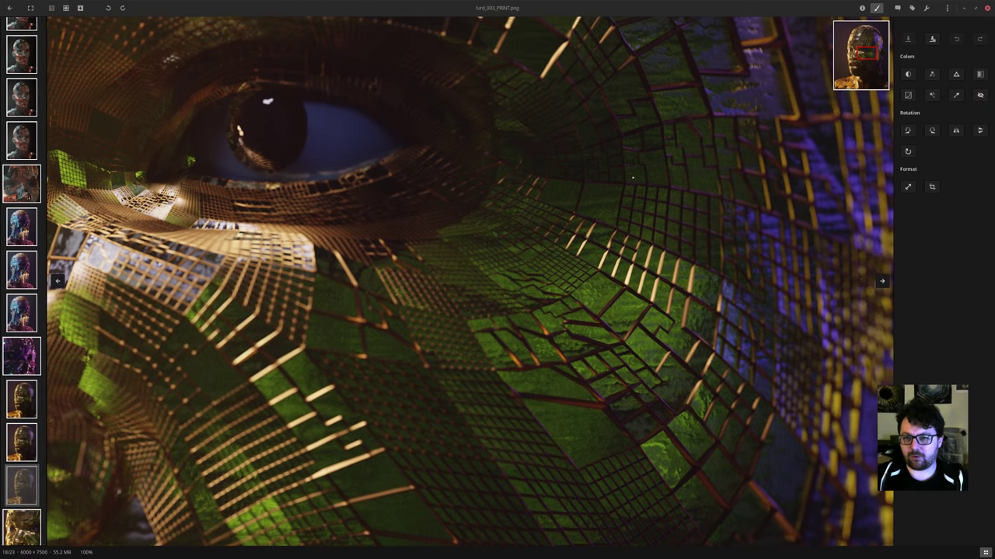
{"action": "scroll", "coordinate": [632, 177], "scroll_direction": "up", "scroll_amount": 8}
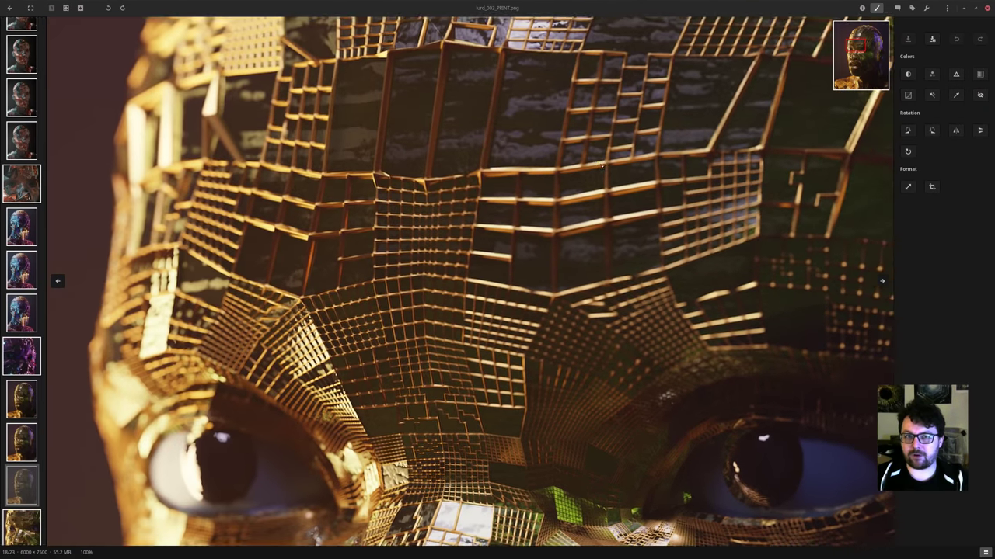
{"action": "scroll", "coordinate": [603, 164], "scroll_direction": "down", "scroll_amount": 10}
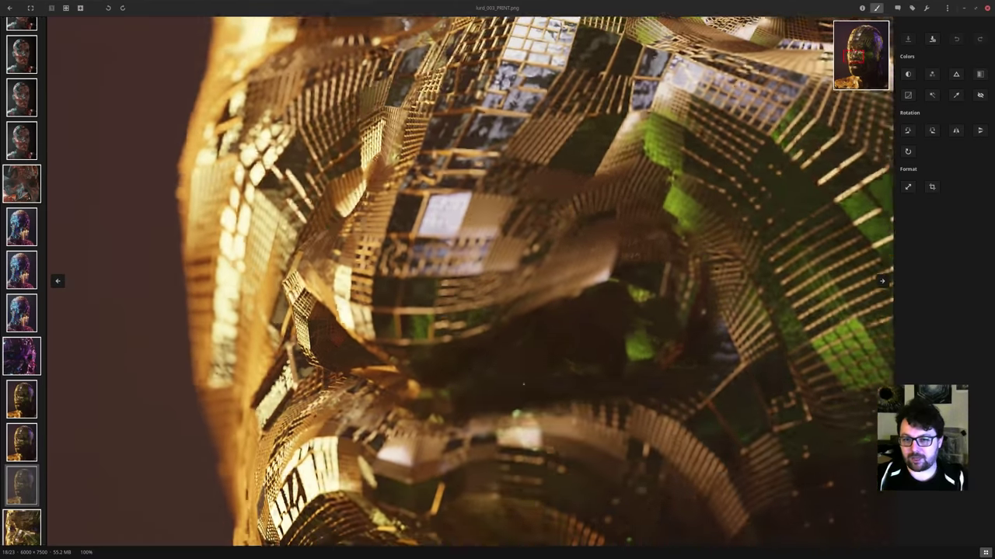
{"action": "scroll", "coordinate": [523, 380], "scroll_direction": "down", "scroll_amount": 10}
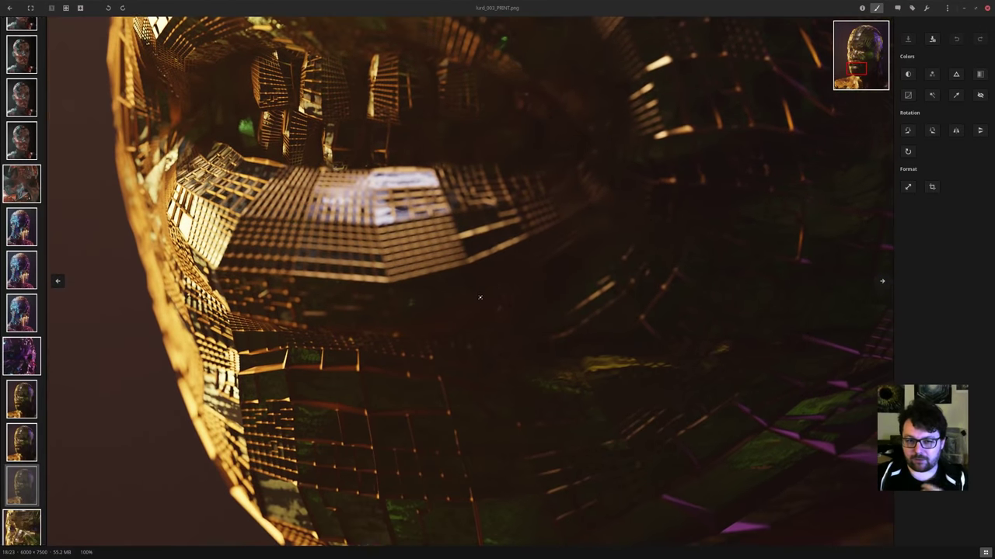
{"action": "left_click_drag", "start_coordinate": [480, 298], "coordinate": [383, 391]}
{"action": "left_click_drag", "start_coordinate": [564, 220], "coordinate": [417, 406]}
{"action": "left_click_drag", "start_coordinate": [449, 221], "coordinate": [460, 284]}
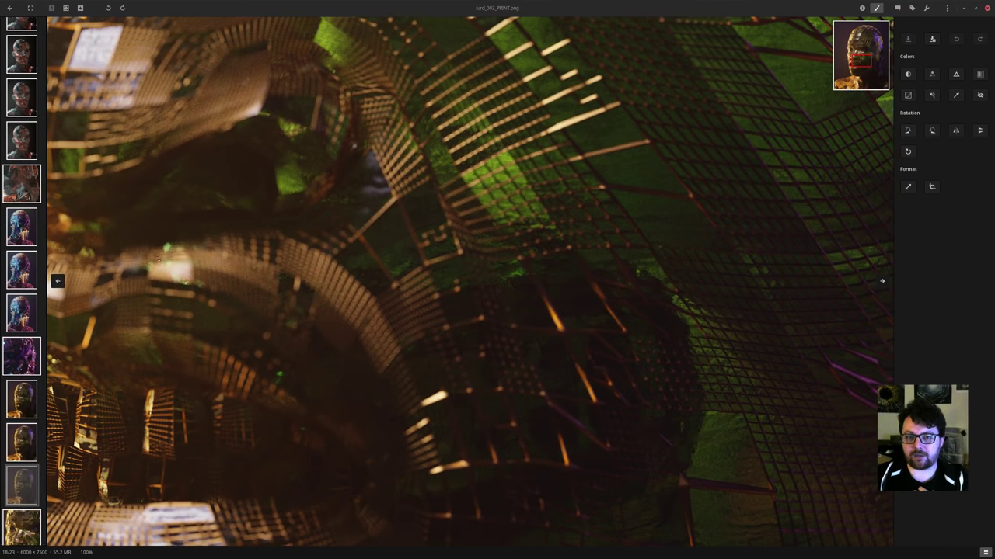
{"action": "scroll", "coordinate": [480, 143], "scroll_direction": "up", "scroll_amount": 8}
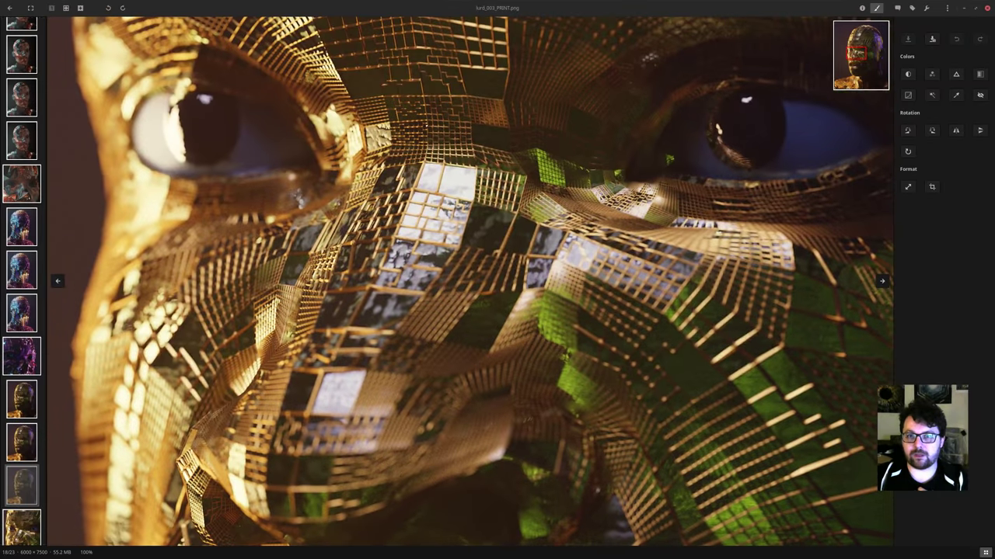
Compare the close-up of lurd_003_PRINT.png with lurd_003_SQUARE.jpg, then return to the full print render.
{"action": "scroll", "coordinate": [481, 281], "scroll_direction": "up", "scroll_amount": 5}
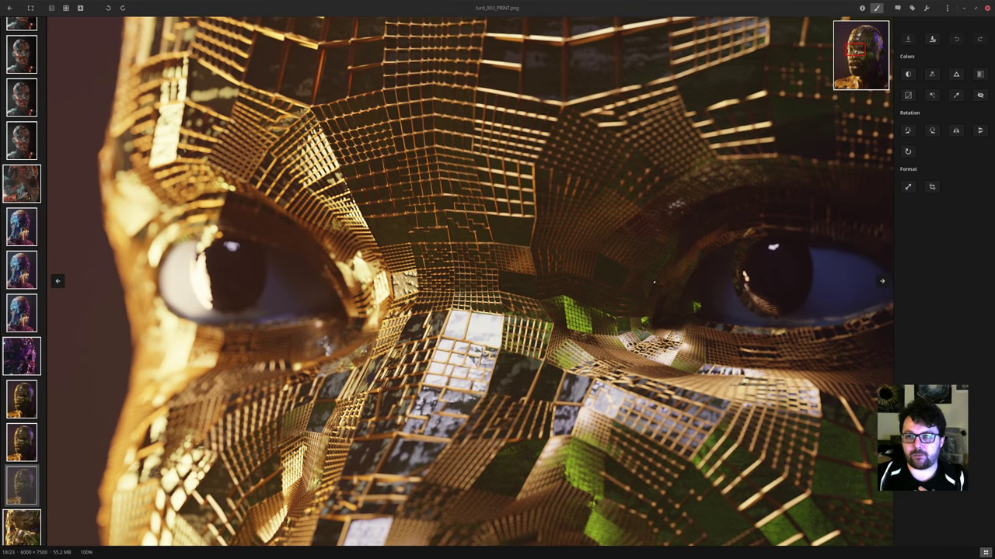
{"action": "key", "text": "Right"}
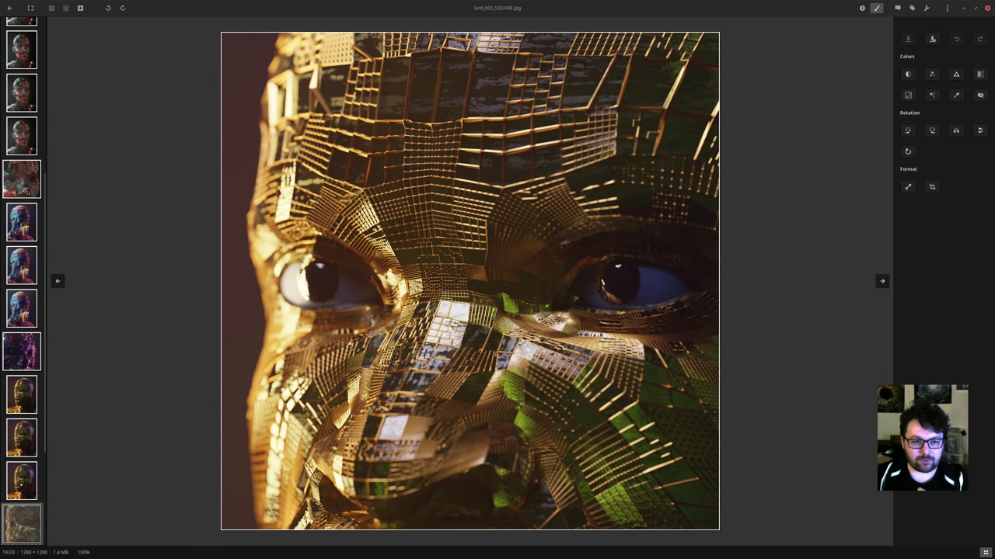
{"action": "key", "text": "Left"}
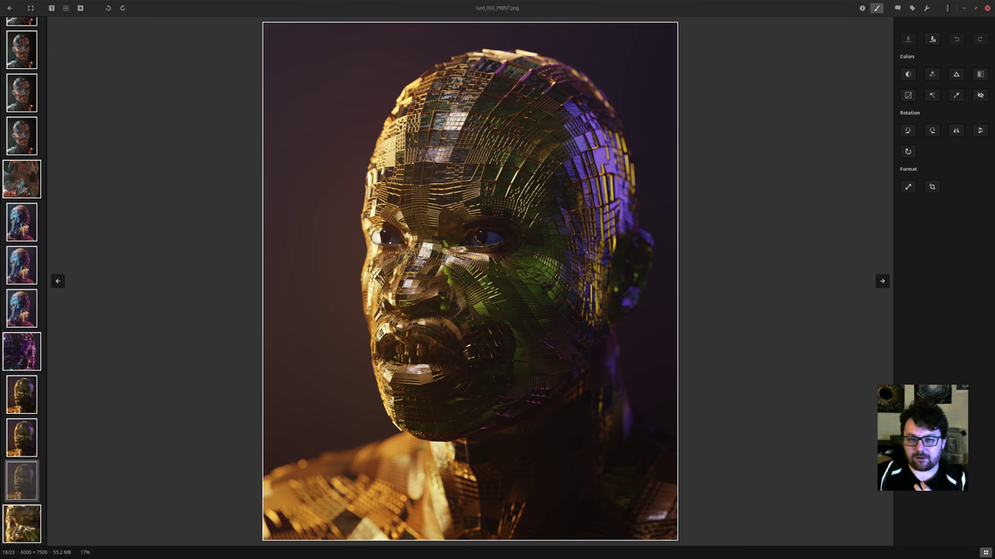
Open lurd_004_6K16.png at 100% and examine the metallic surface detail around the eyes, forehead, cheek and nose.
{"action": "scroll", "coordinate": [22, 282], "scroll_direction": "down", "scroll_amount": 4}
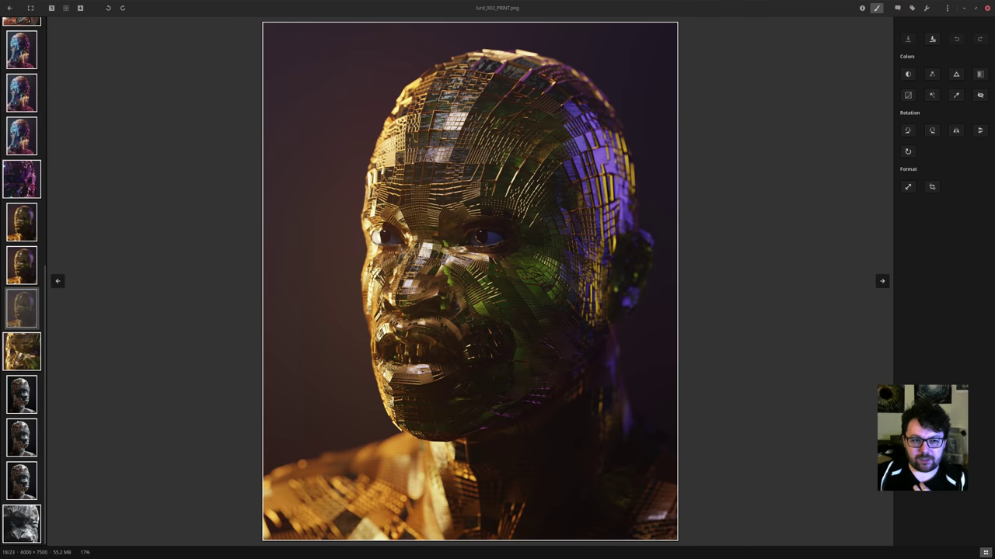
{"action": "left_click", "coordinate": [18, 438]}
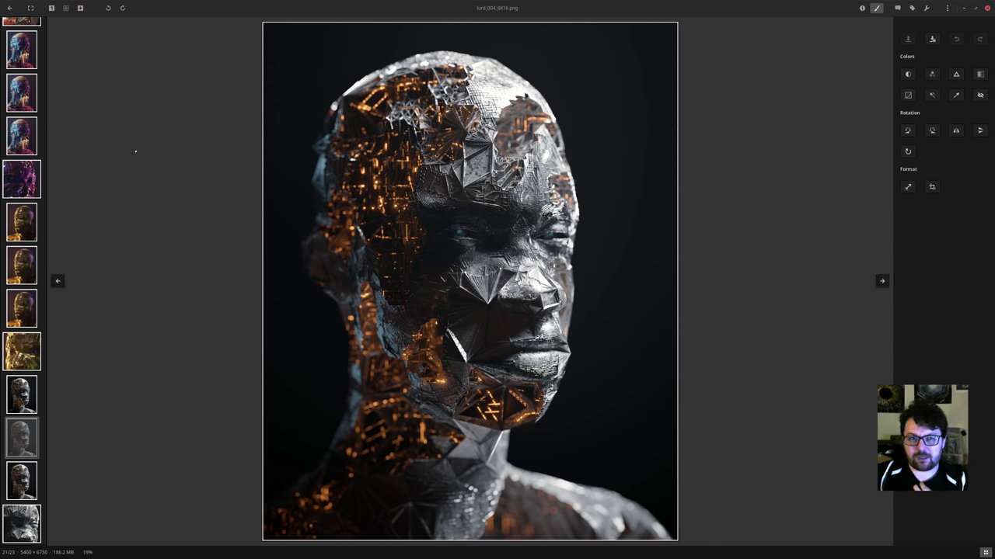
{"action": "left_click", "coordinate": [52, 7]}
{"action": "left_click_drag", "start_coordinate": [625, 219], "coordinate": [592, 471]}
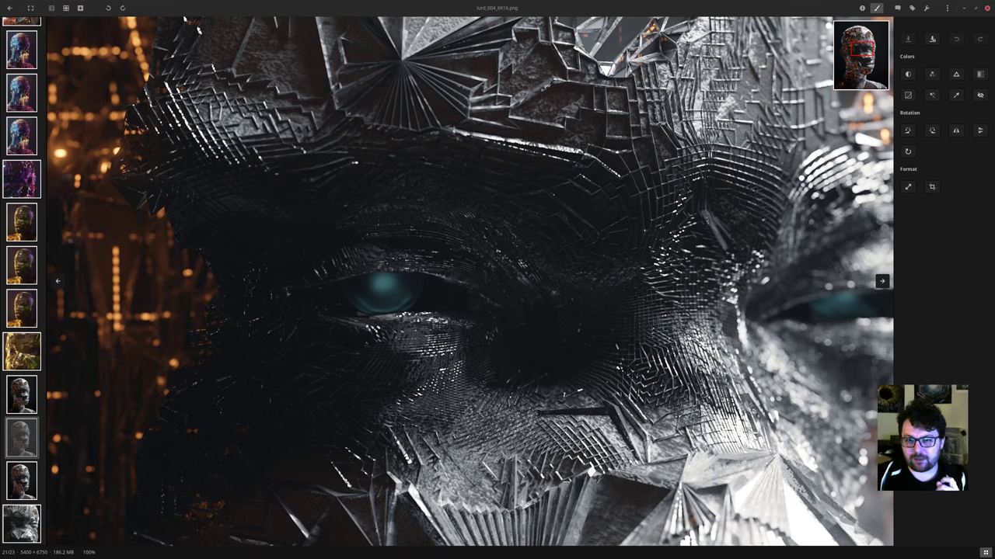
{"action": "left_click_drag", "start_coordinate": [599, 342], "coordinate": [520, 367]}
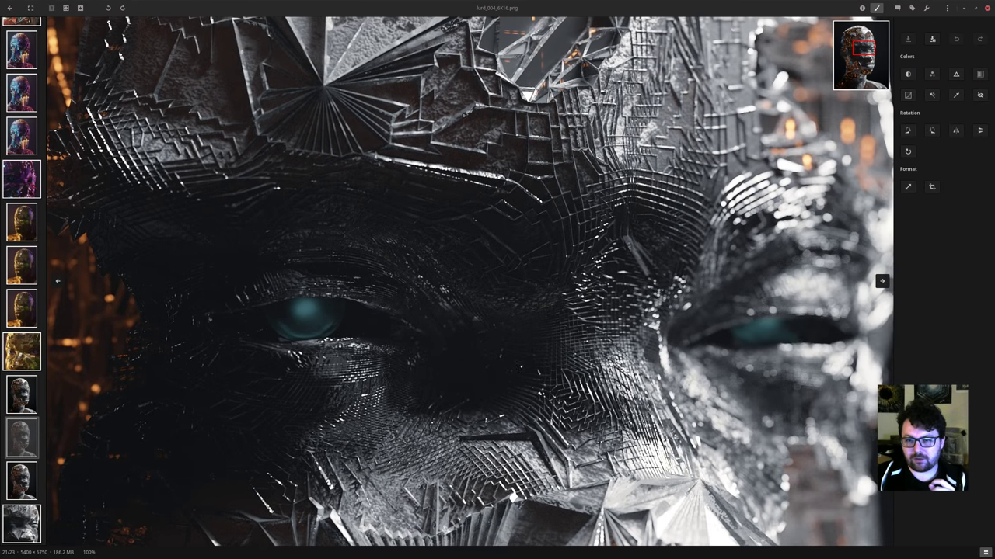
{"action": "key", "text": "Up"}
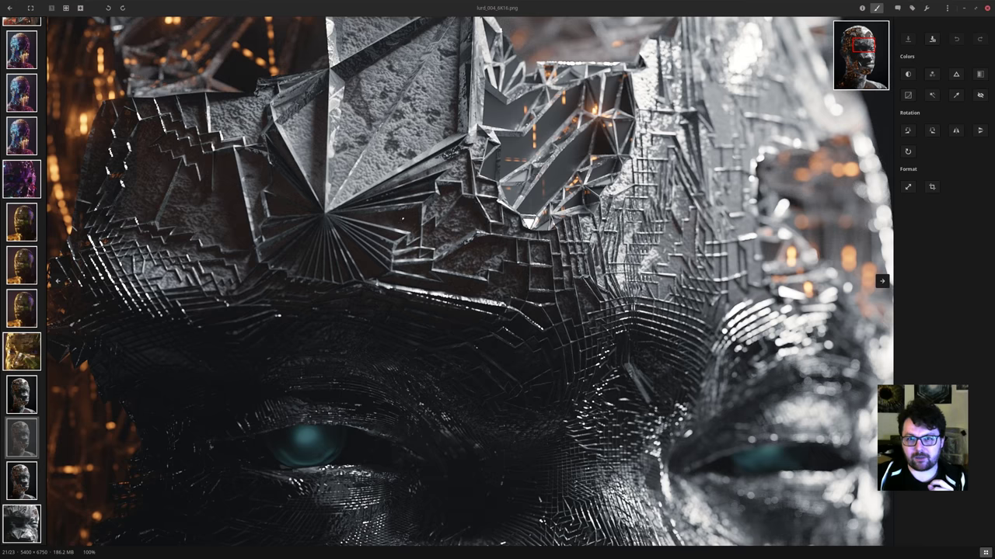
{"action": "left_click_drag", "start_coordinate": [402, 219], "coordinate": [404, 57]}
{"action": "left_click_drag", "start_coordinate": [173, 471], "coordinate": [428, 182]}
View the earlier head renders lurd_000-v2_2KSM.jpg, lurd_001_2KSM.jpg and lurd_002_6K16.png in sequence.
{"action": "scroll", "coordinate": [21, 282], "scroll_direction": "up", "scroll_amount": 10}
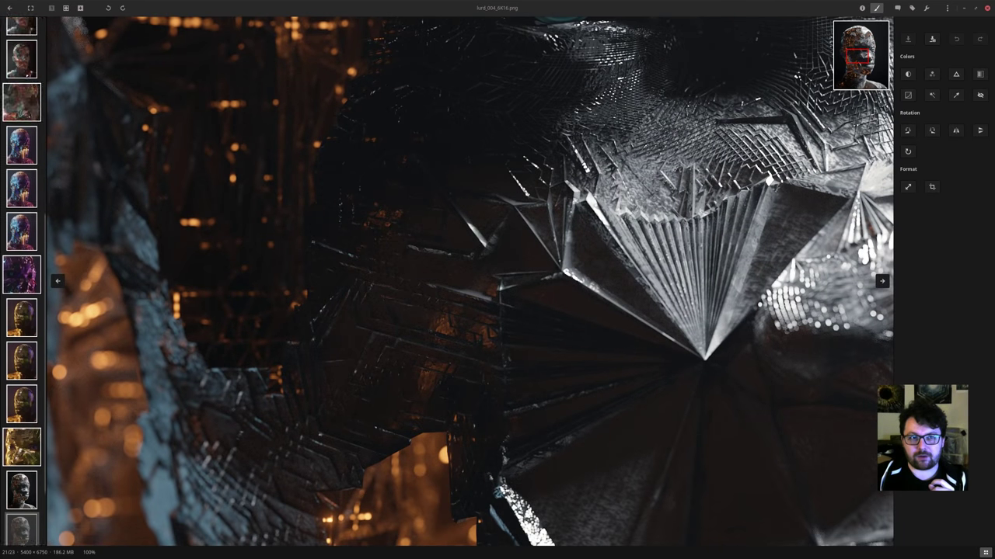
{"action": "left_click", "coordinate": [23, 82]}
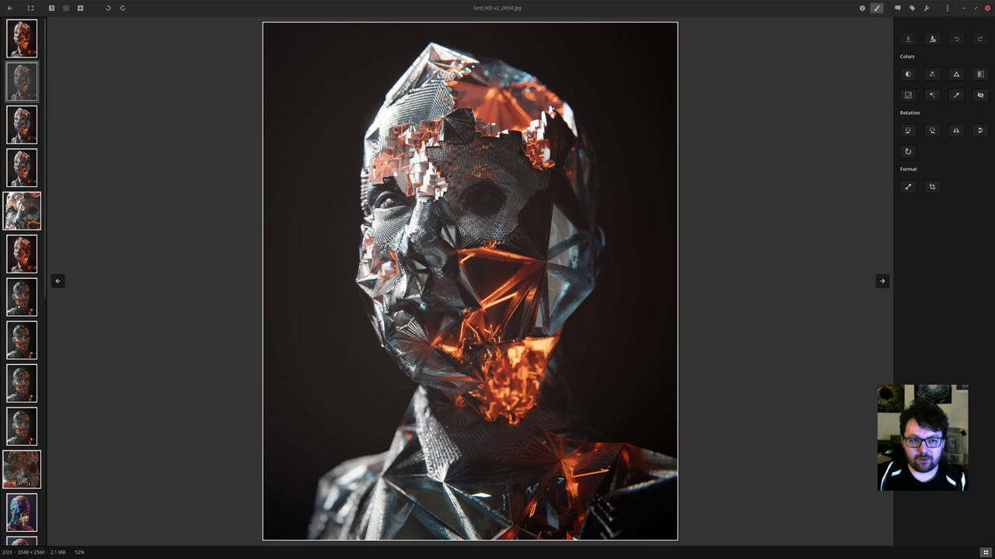
{"action": "left_click", "coordinate": [22, 338]}
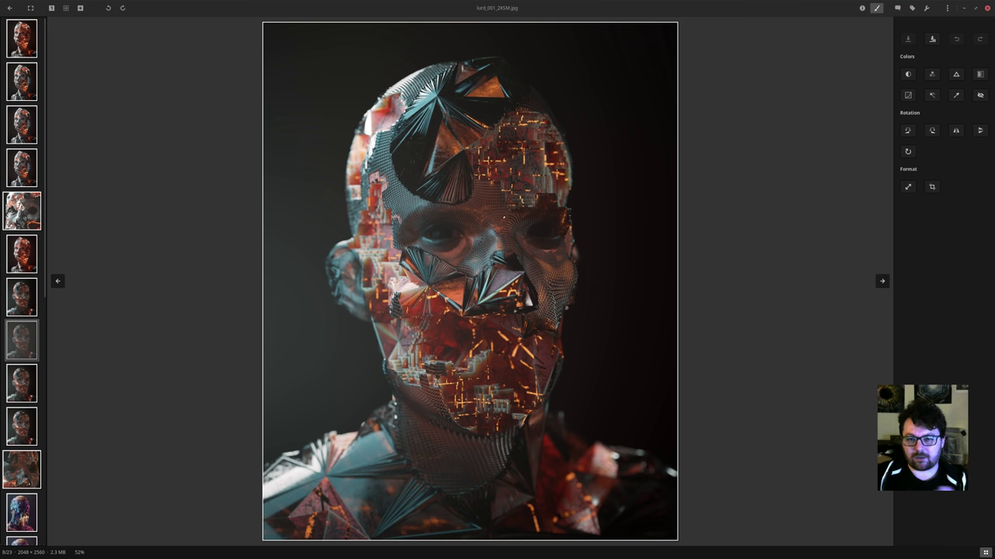
{"action": "scroll", "coordinate": [21, 342], "scroll_direction": "down", "scroll_amount": 3}
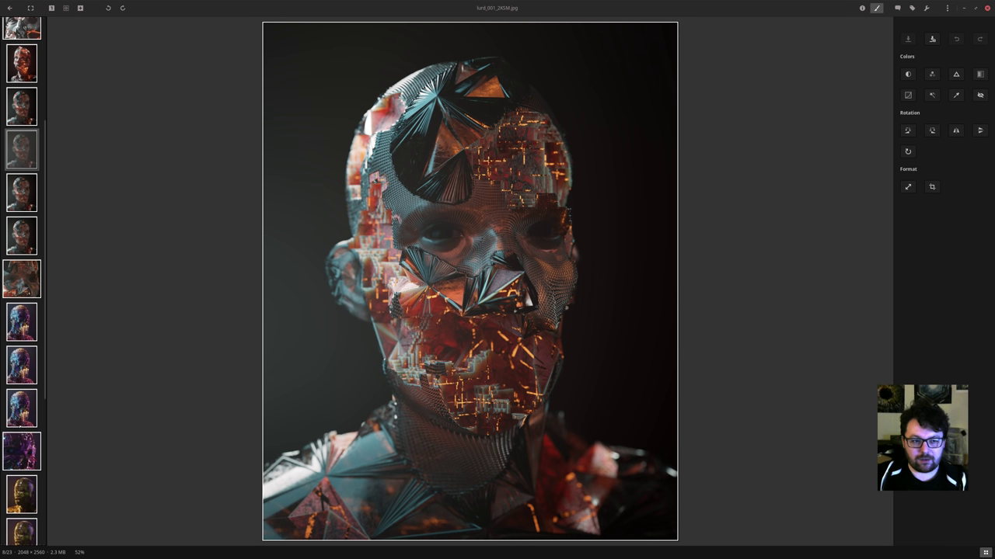
{"action": "left_click", "coordinate": [22, 365]}
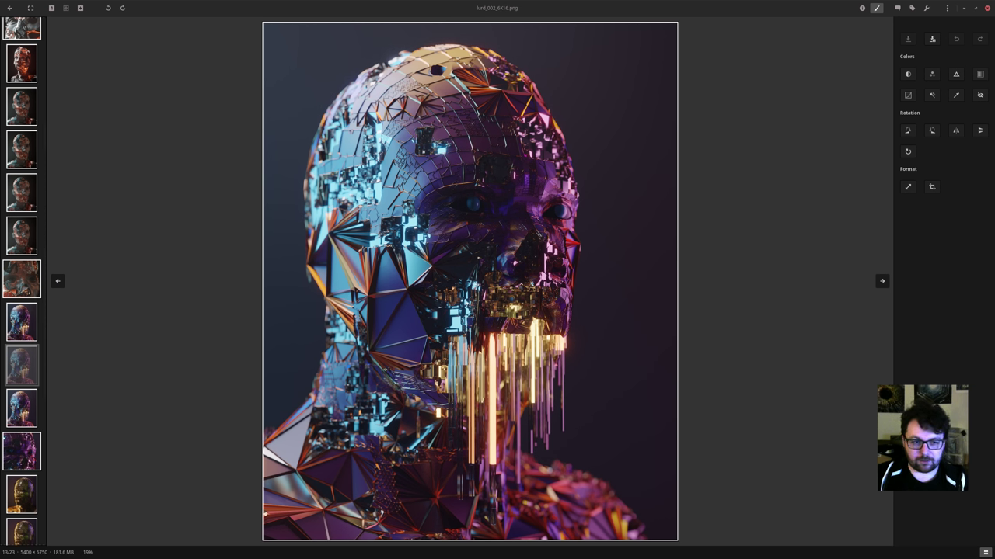
View lurd_003_2KSM.jpg and lurd_004_2KSM.jpg, check the close-up lurd_004_SQUARE.jpg, and return to lurd_004_2KSM.jpg.
{"action": "scroll", "coordinate": [22, 311], "scroll_direction": "down", "scroll_amount": 2}
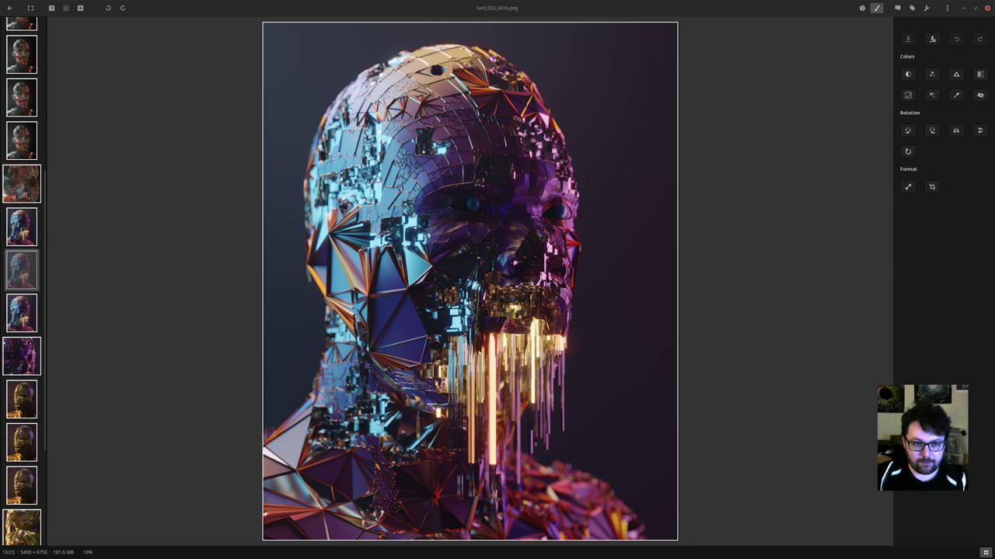
{"action": "left_click", "coordinate": [22, 399]}
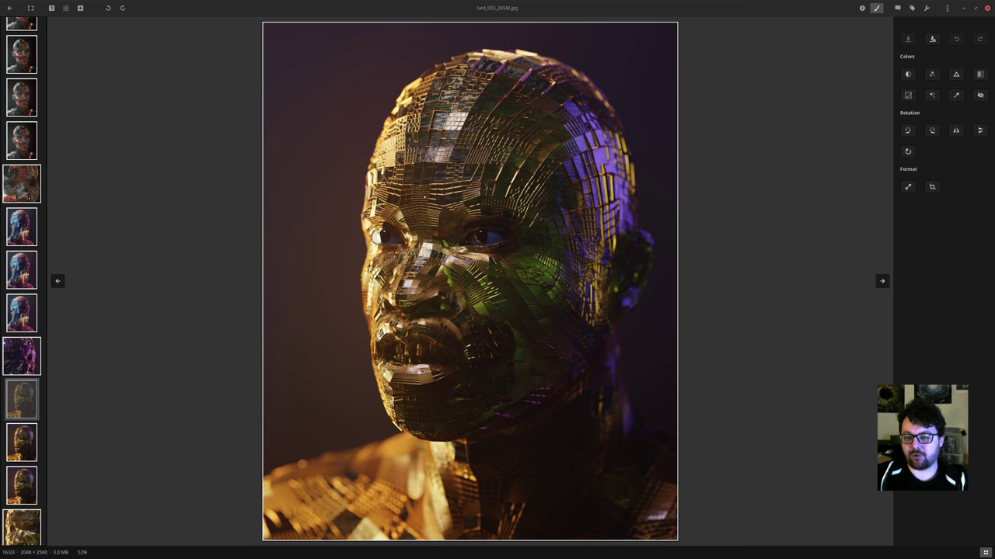
{"action": "scroll", "coordinate": [22, 311], "scroll_direction": "down", "scroll_amount": 5}
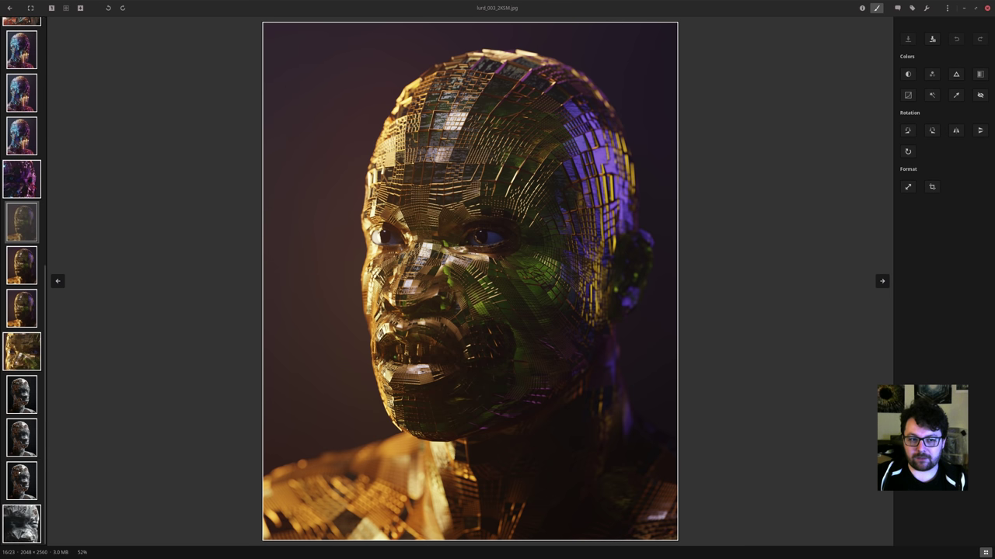
{"action": "left_click", "coordinate": [22, 389]}
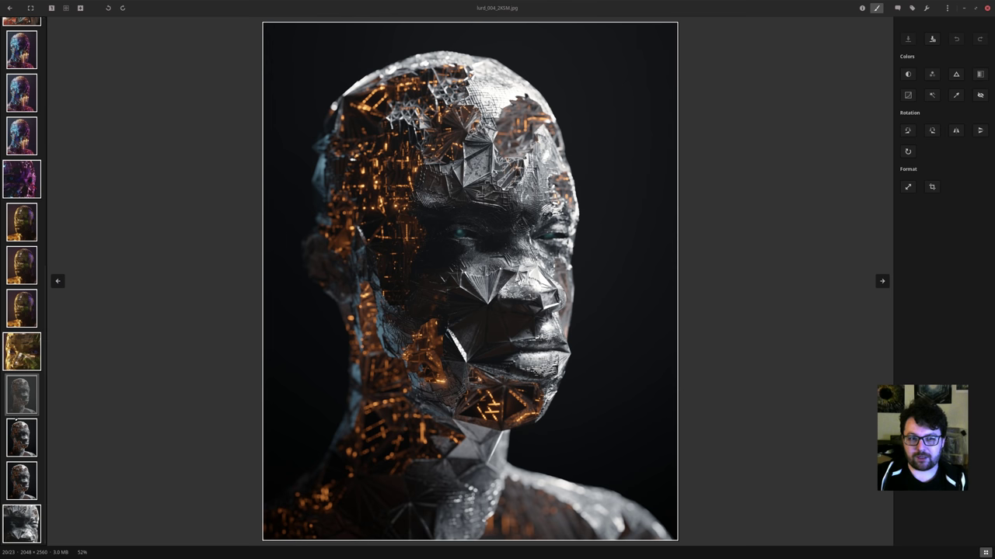
{"action": "left_click", "coordinate": [22, 523]}
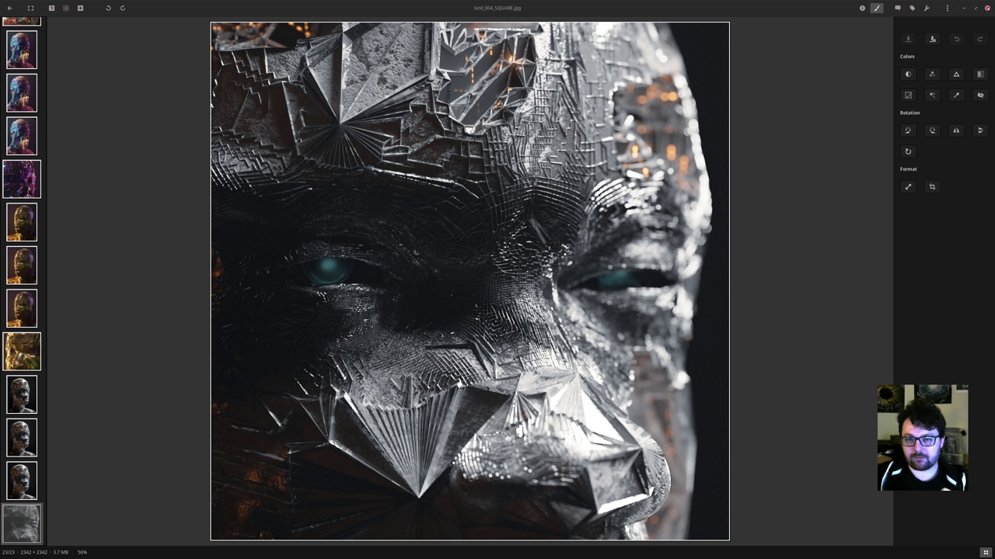
{"action": "left_click", "coordinate": [21, 395]}
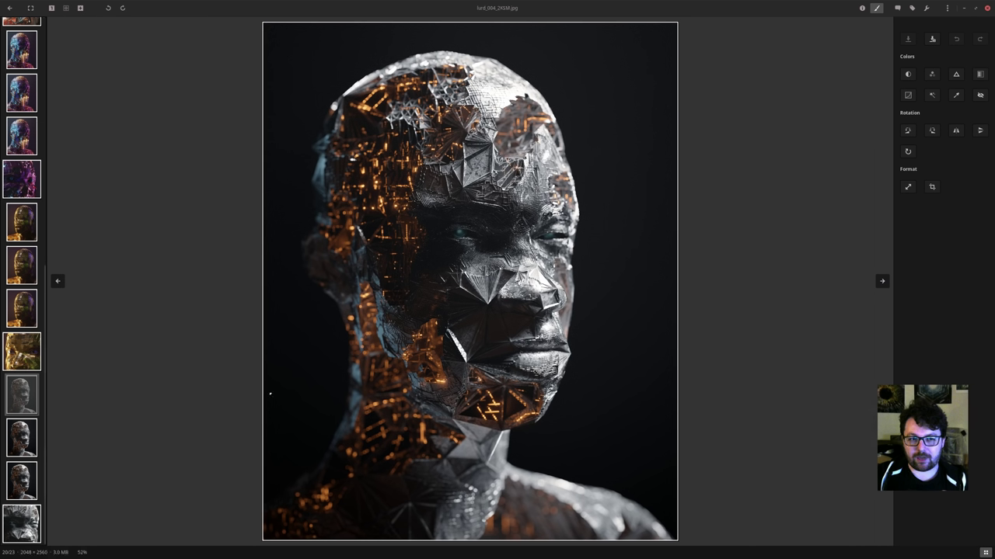
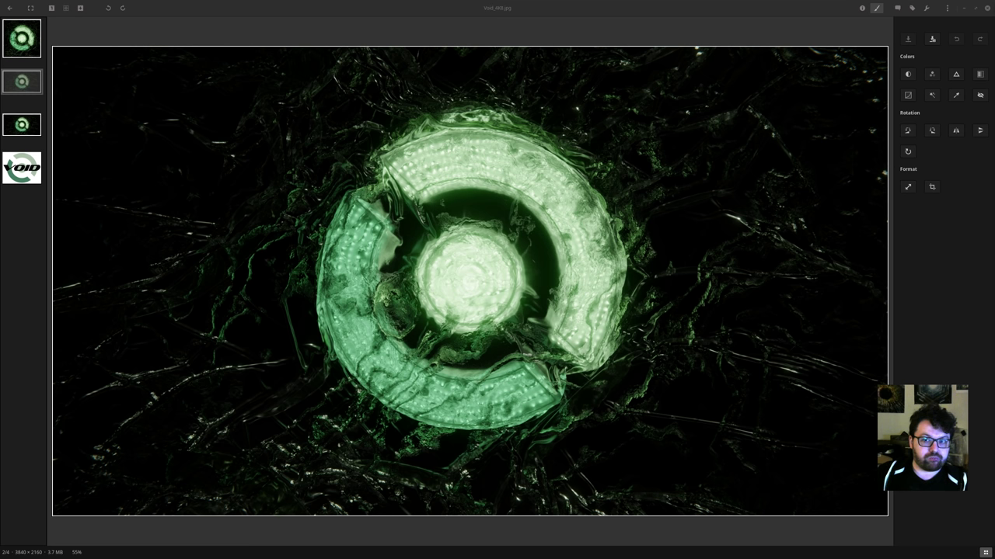
Launch Firefox and maximize its window.
{"action": "key", "text": "super+d"}
{"action": "type", "text": "blen"}
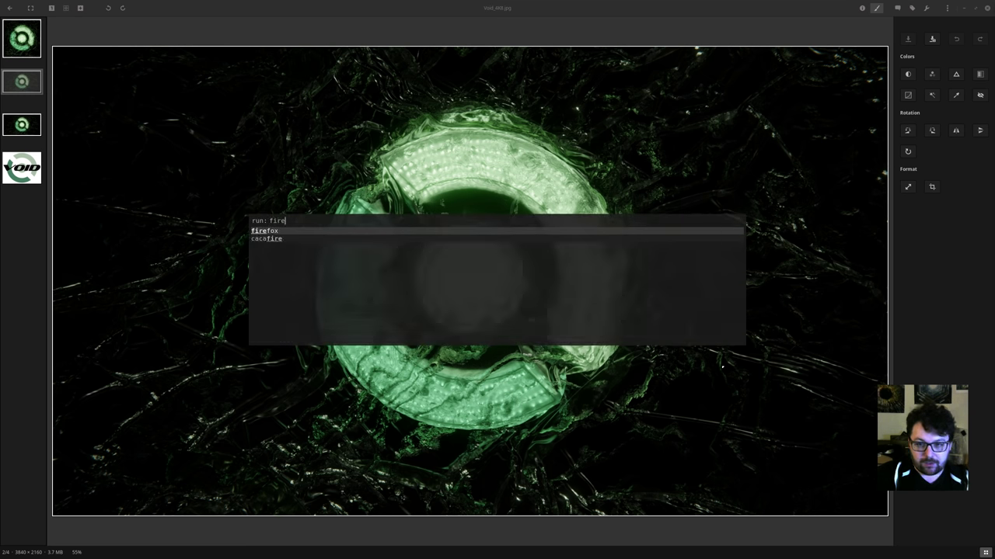
{"action": "key", "text": "Return"}
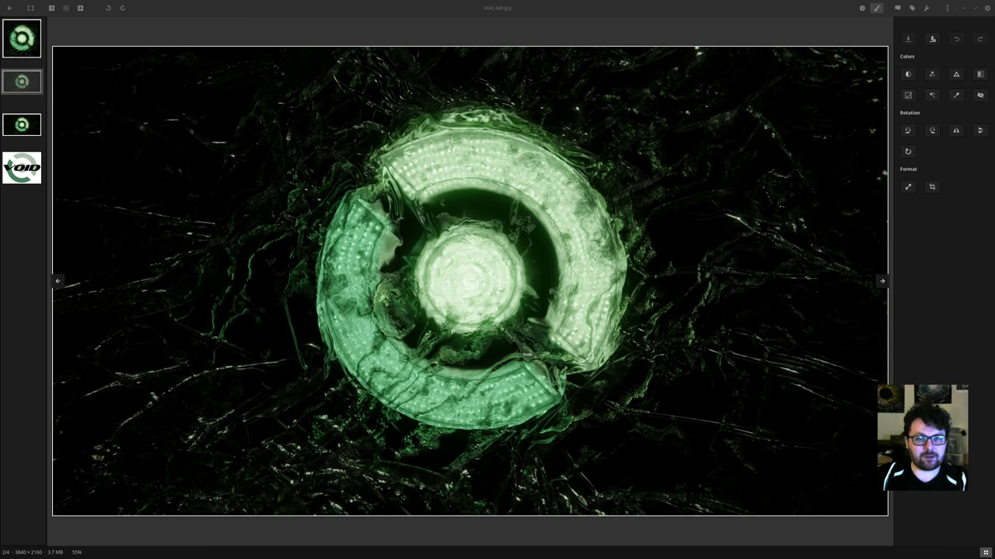
{"action": "left_click", "coordinate": [509, 545]}
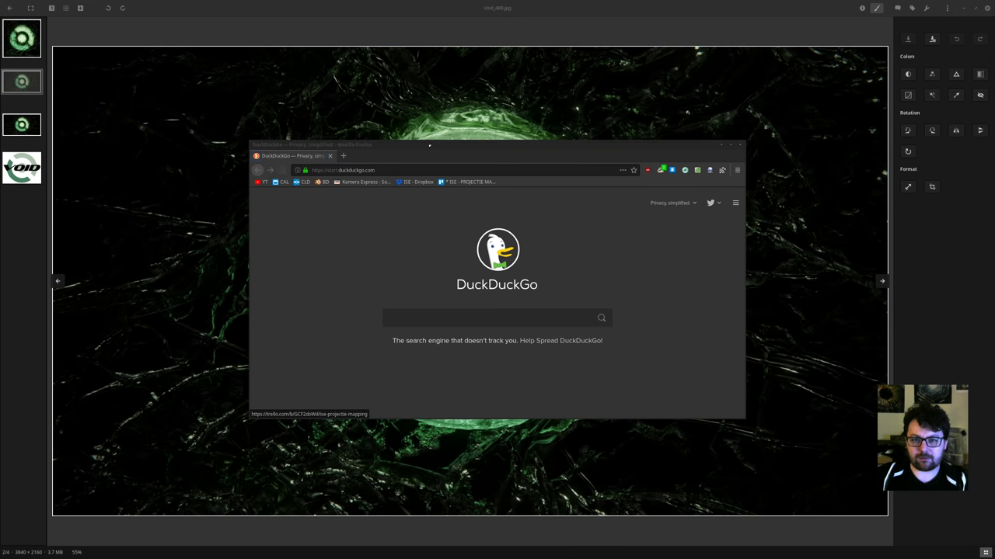
{"action": "double_click", "coordinate": [424, 145]}
Search the web for "video copilot live" and open the VIDEO COPILOT LIVE! - Europe Tour page.
{"action": "left_click", "coordinate": [109, 30]}
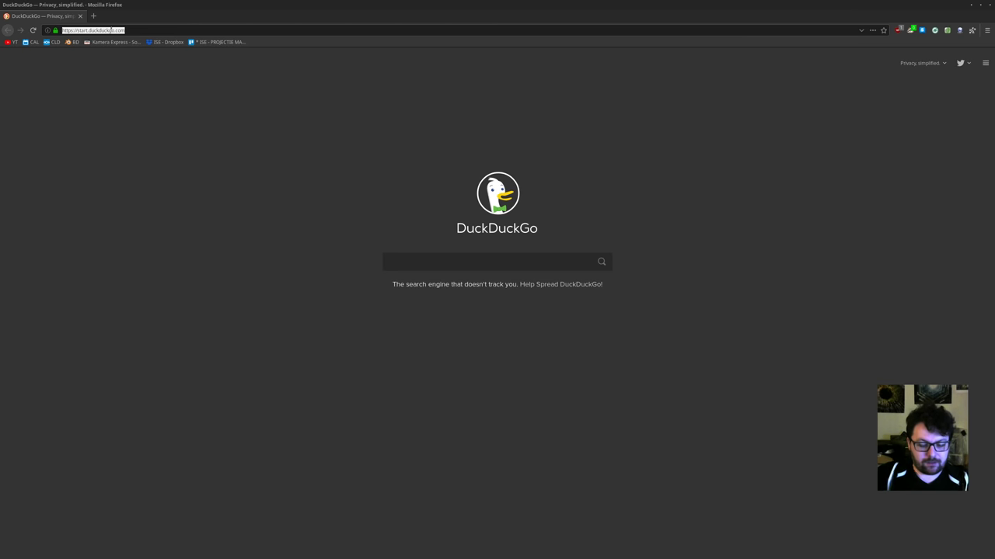
{"action": "type", "text": "video"}
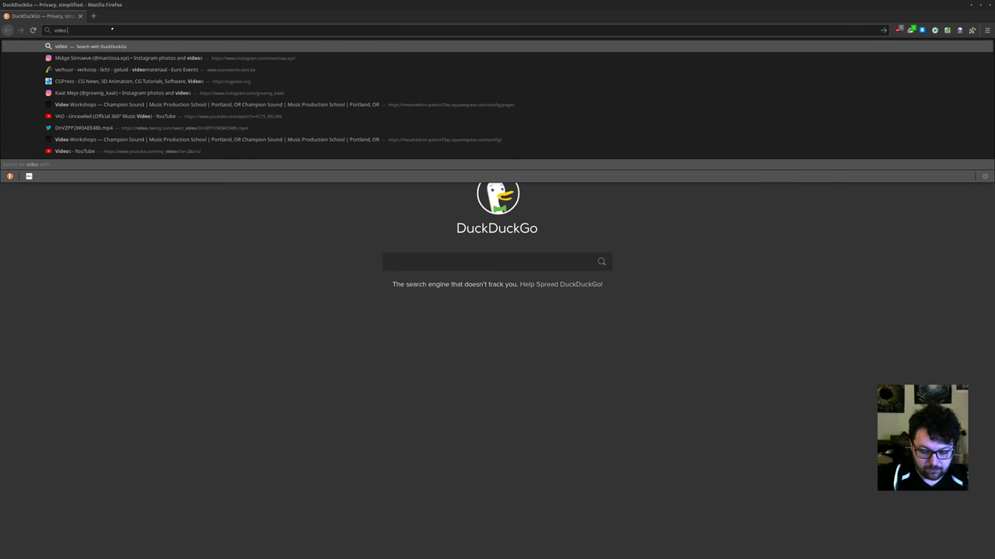
{"action": "type", "text": " copilo"}
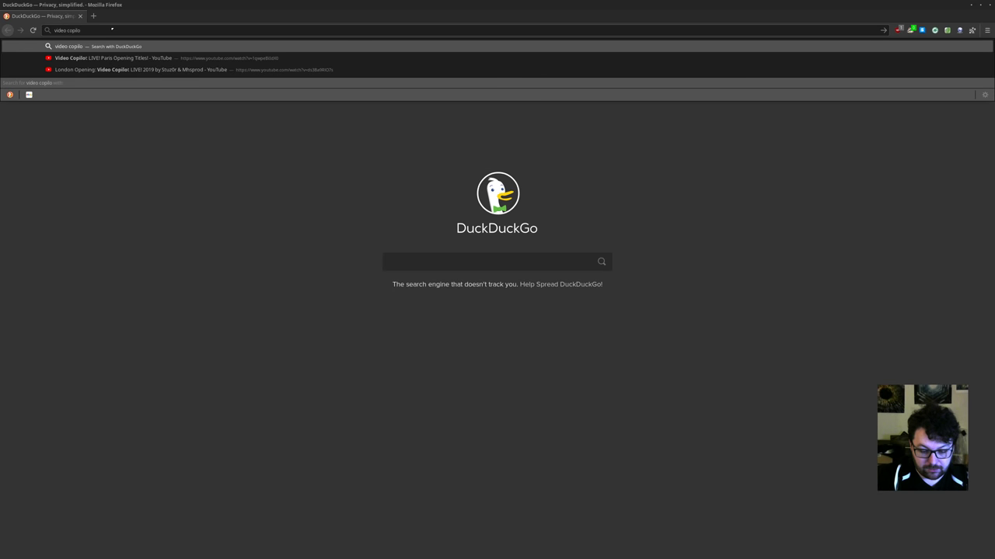
{"action": "type", "text": "t live"}
{"action": "key", "text": "Return"}
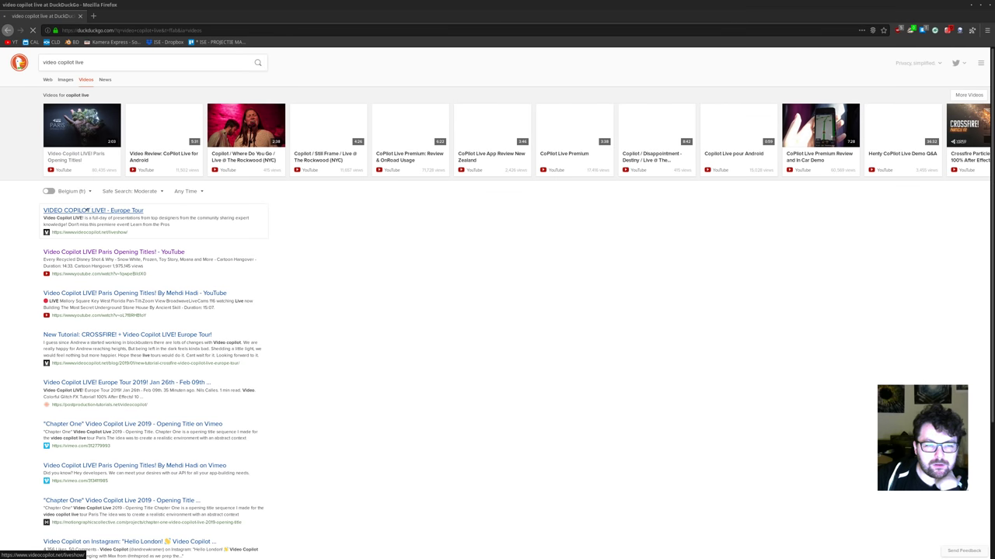
{"action": "left_click", "coordinate": [88, 211]}
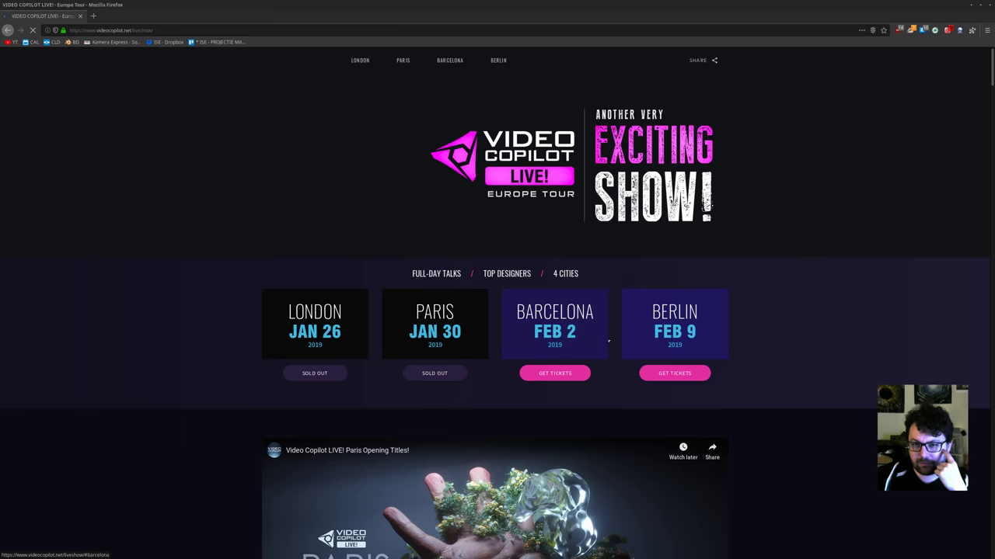
Look through the Europe Tour page's videos, sponsors and show information, then return to the tour dates.
{"action": "scroll", "coordinate": [612, 339], "scroll_direction": "down", "scroll_amount": 1}
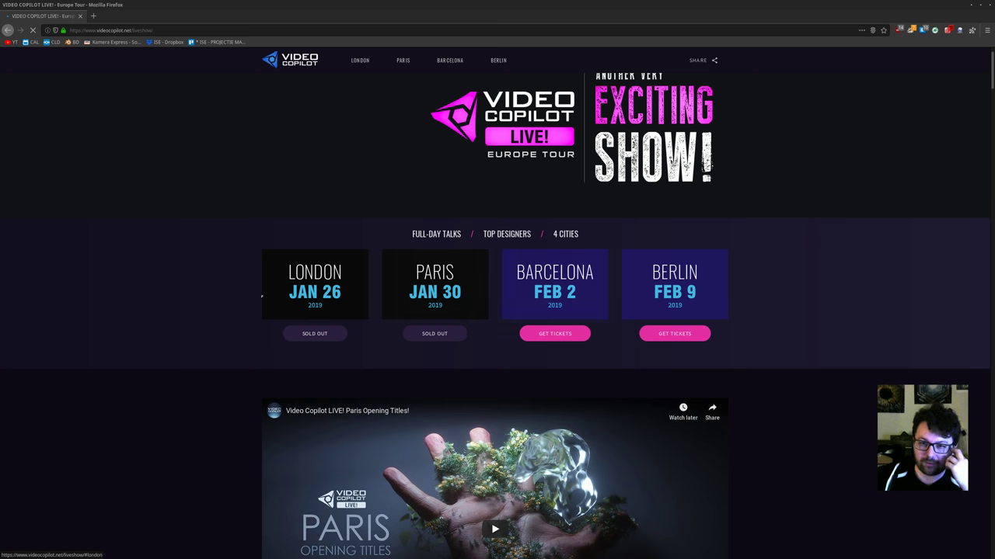
{"action": "scroll", "coordinate": [202, 291], "scroll_direction": "down", "scroll_amount": 8}
{"action": "scroll", "coordinate": [181, 291], "scroll_direction": "down", "scroll_amount": 10}
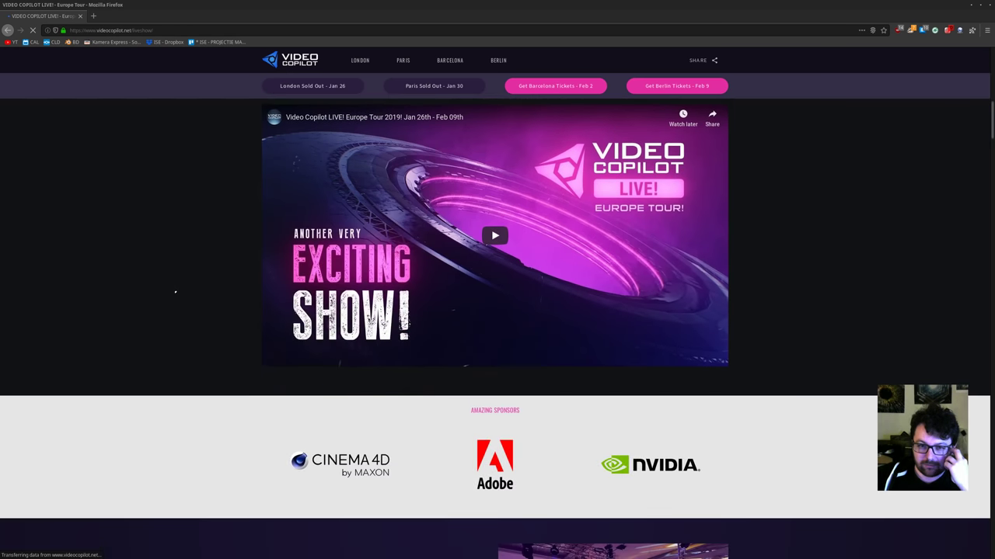
{"action": "scroll", "coordinate": [175, 289], "scroll_direction": "up", "scroll_amount": 4}
{"action": "scroll", "coordinate": [178, 289], "scroll_direction": "down", "scroll_amount": 6}
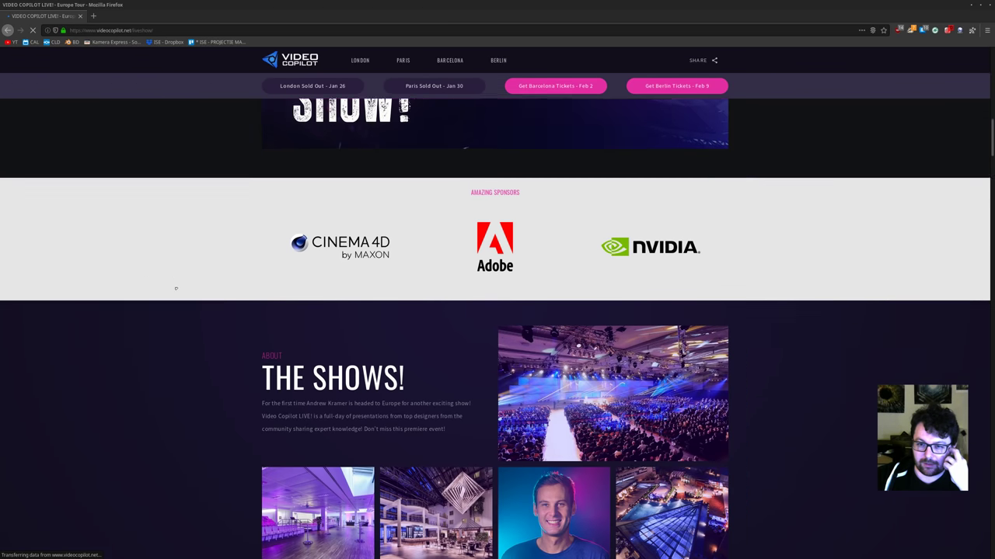
{"action": "scroll", "coordinate": [176, 287], "scroll_direction": "up", "scroll_amount": 10}
{"action": "scroll", "coordinate": [179, 287], "scroll_direction": "up", "scroll_amount": 8}
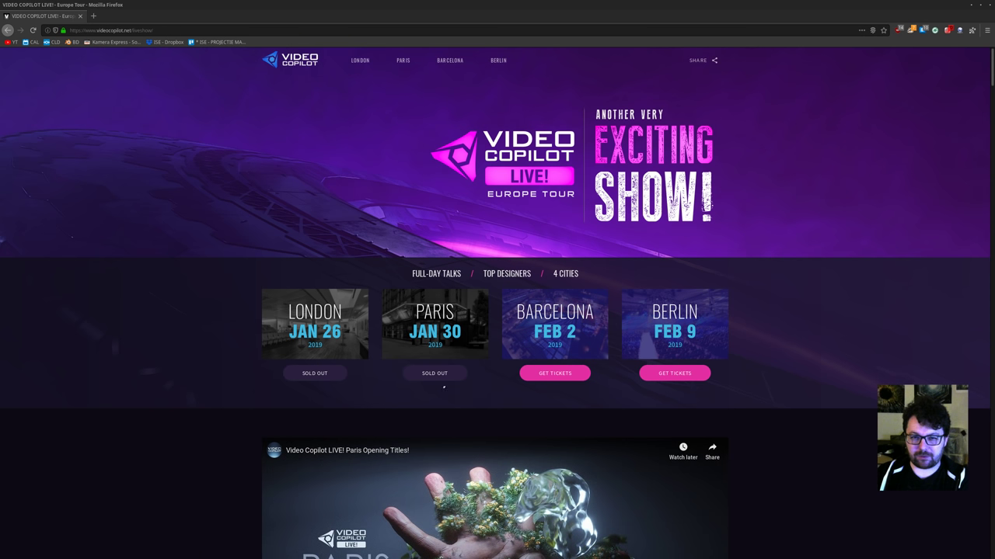
Open the Barcelona ticket page, inspect its ticket quantity options, and close it to return to the tour page.
{"action": "left_click", "coordinate": [556, 373]}
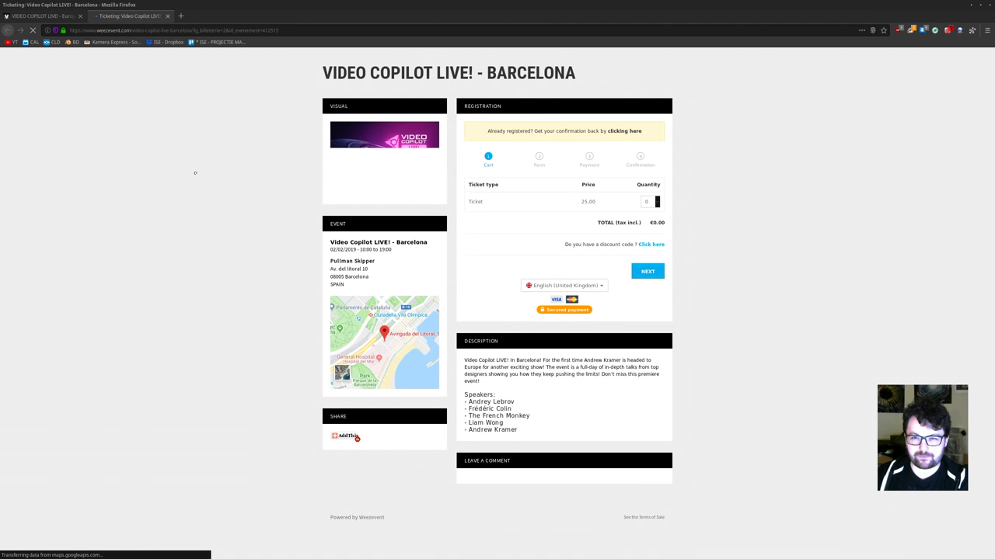
{"action": "left_click", "coordinate": [651, 202]}
{"action": "left_click", "coordinate": [681, 204]}
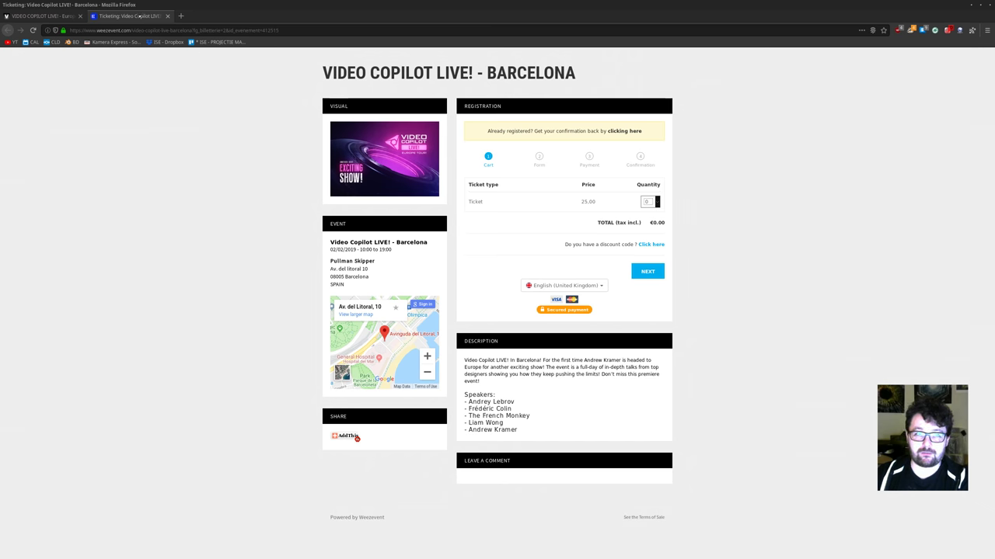
{"action": "middle_click", "coordinate": [140, 16]}
{"action": "scroll", "coordinate": [153, 217], "scroll_direction": "down", "scroll_amount": 2}
{"action": "scroll", "coordinate": [168, 199], "scroll_direction": "up", "scroll_amount": 2}
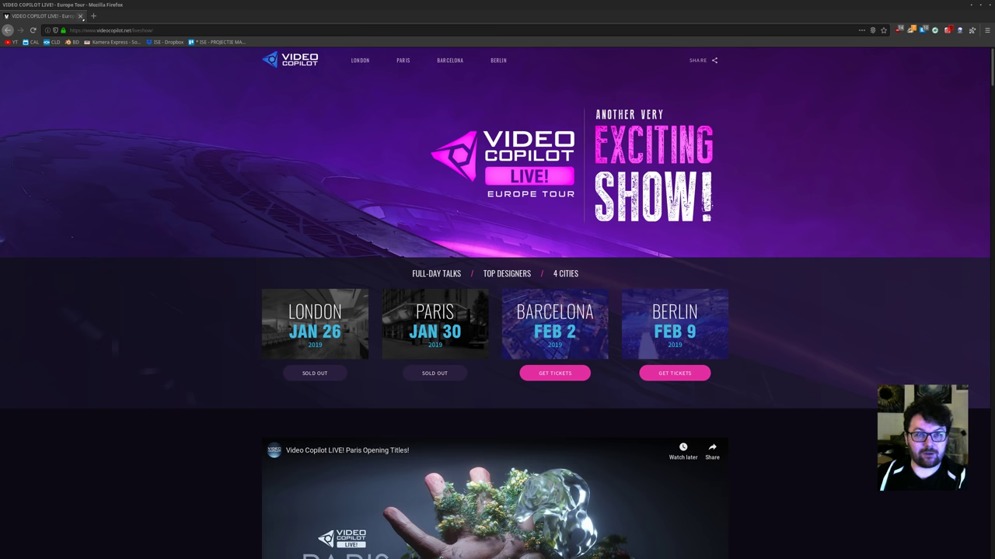
Look through the Barcelona and Berlin line-ups on the Europe Tour page, return to its beginning and close the page.
{"action": "scroll", "coordinate": [146, 257], "scroll_direction": "down", "scroll_amount": 20}
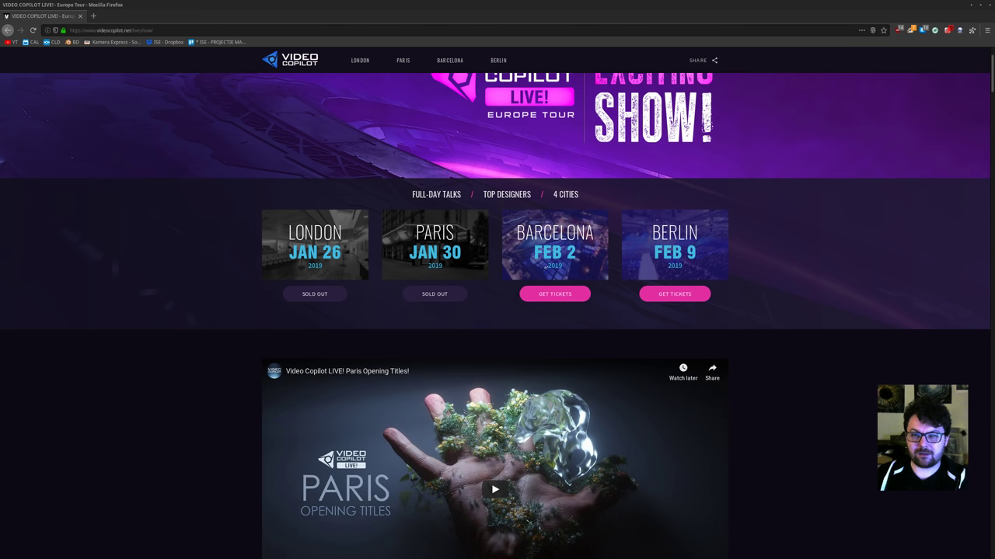
{"action": "scroll", "coordinate": [285, 244], "scroll_direction": "down", "scroll_amount": 3}
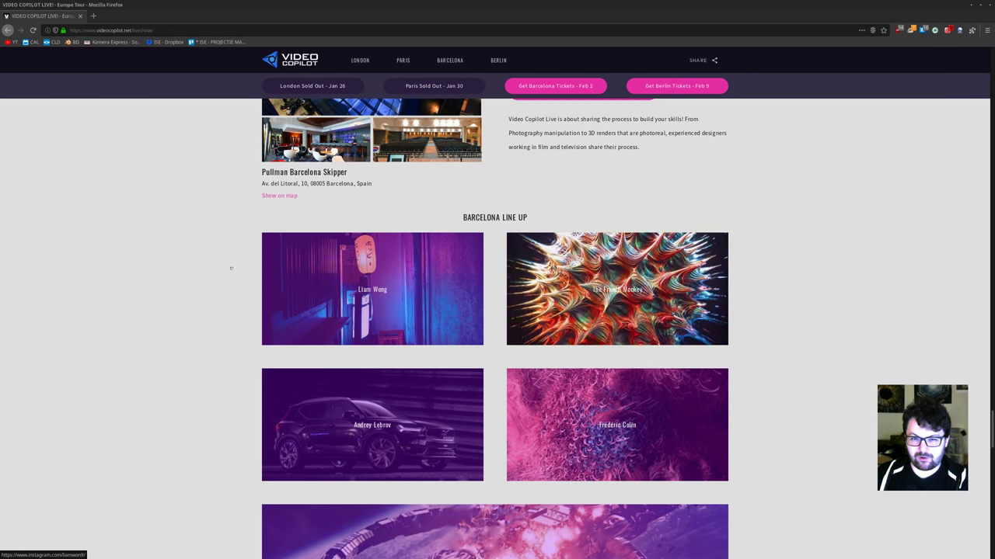
{"action": "scroll", "coordinate": [228, 266], "scroll_direction": "down", "scroll_amount": 2}
{"action": "scroll", "coordinate": [680, 338], "scroll_direction": "down", "scroll_amount": 2}
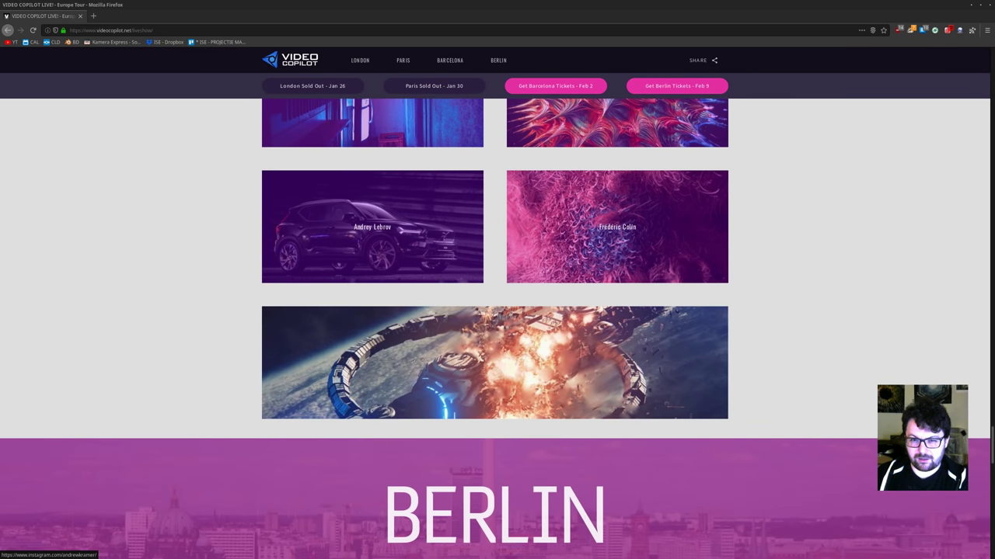
{"action": "scroll", "coordinate": [681, 338], "scroll_direction": "up", "scroll_amount": 4}
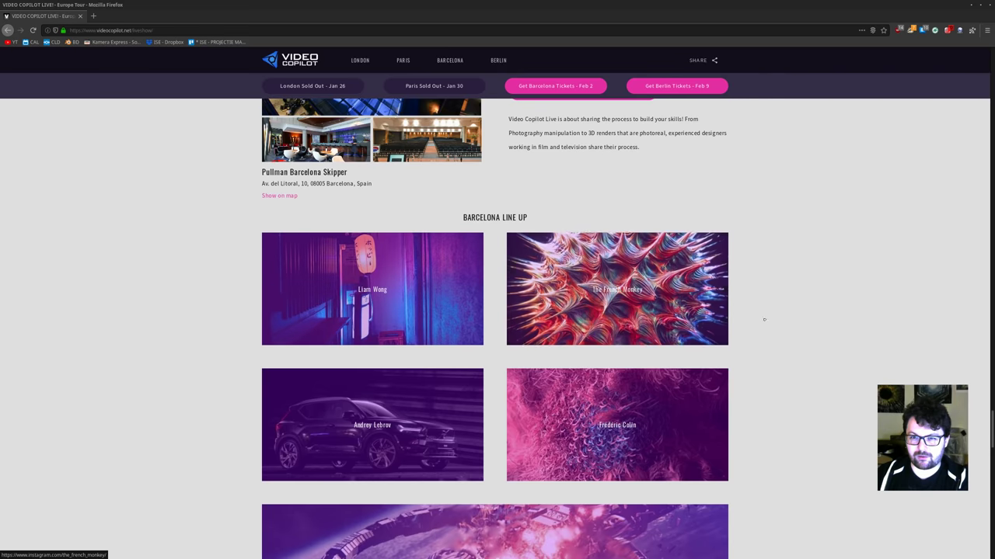
{"action": "scroll", "coordinate": [681, 338], "scroll_direction": "down", "scroll_amount": 2}
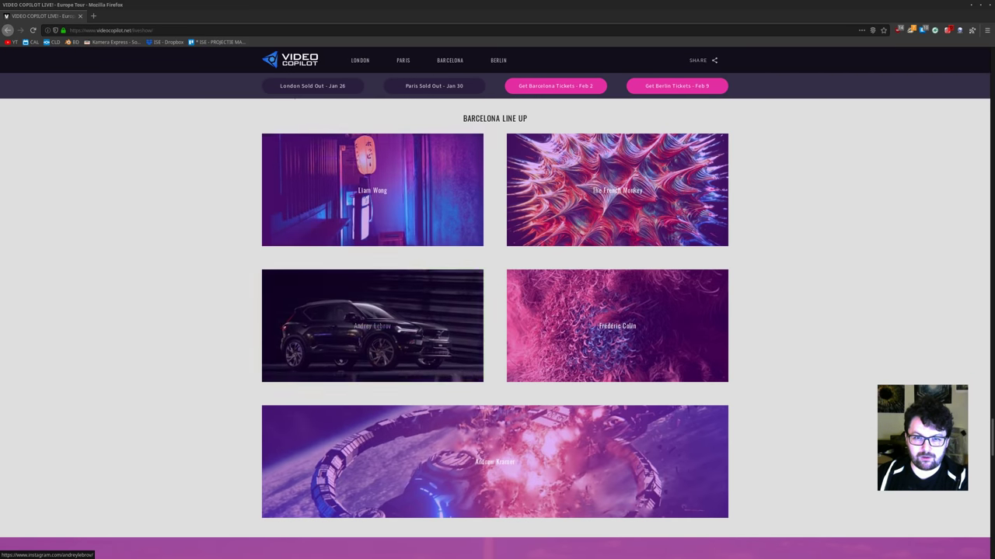
{"action": "scroll", "coordinate": [151, 309], "scroll_direction": "down", "scroll_amount": 3}
{"action": "scroll", "coordinate": [148, 303], "scroll_direction": "down", "scroll_amount": 12}
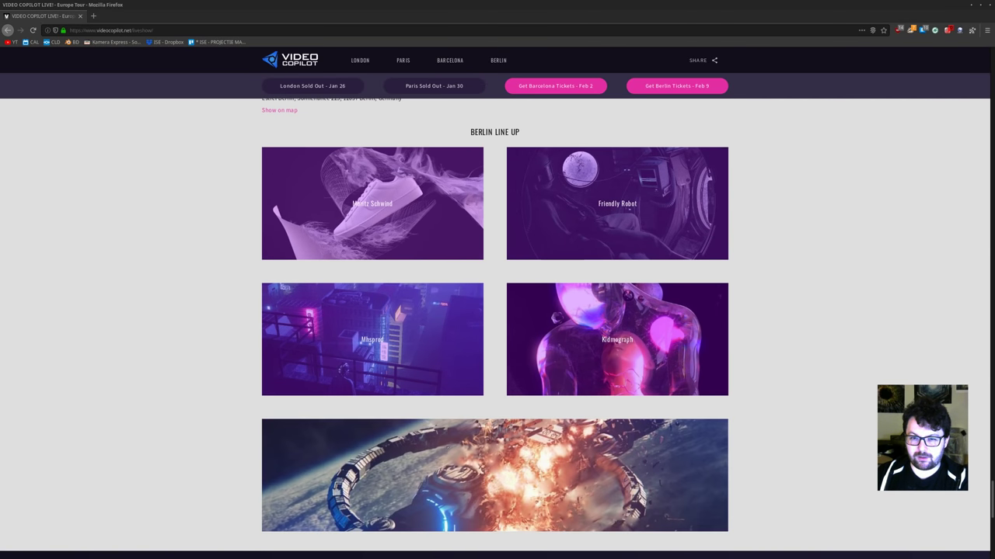
{"action": "scroll", "coordinate": [188, 229], "scroll_direction": "up", "scroll_amount": 15}
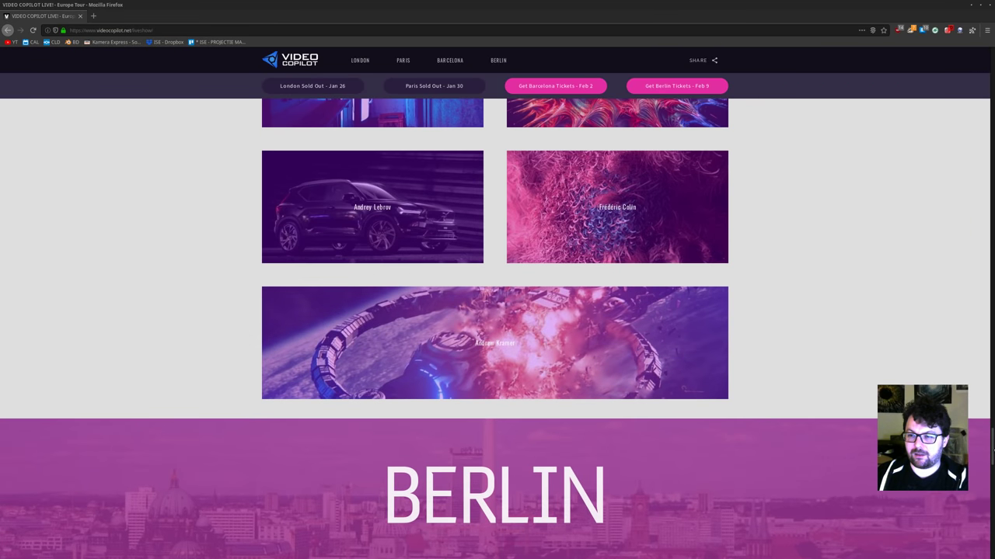
{"action": "scroll", "coordinate": [856, 68], "scroll_direction": "up", "scroll_amount": 15}
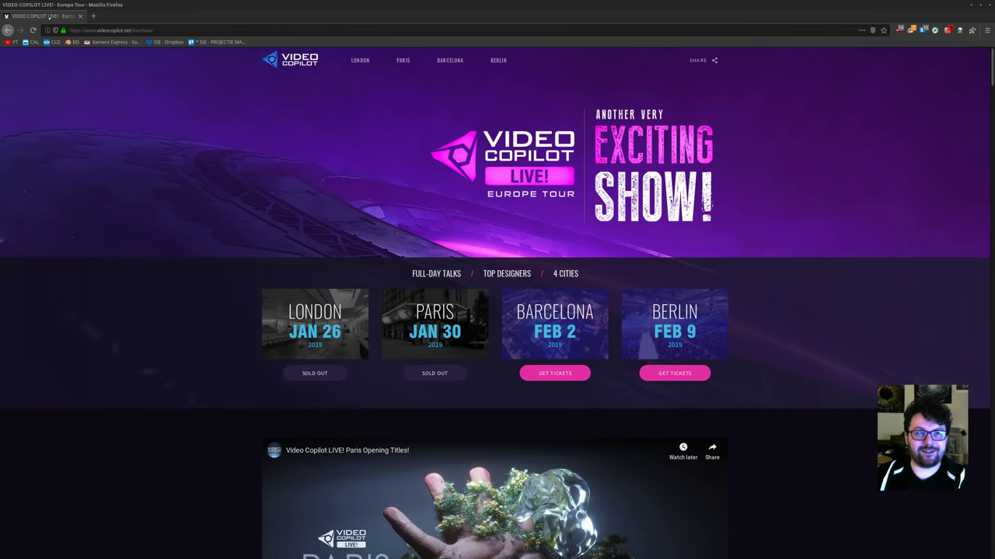
{"action": "middle_click", "coordinate": [49, 17]}
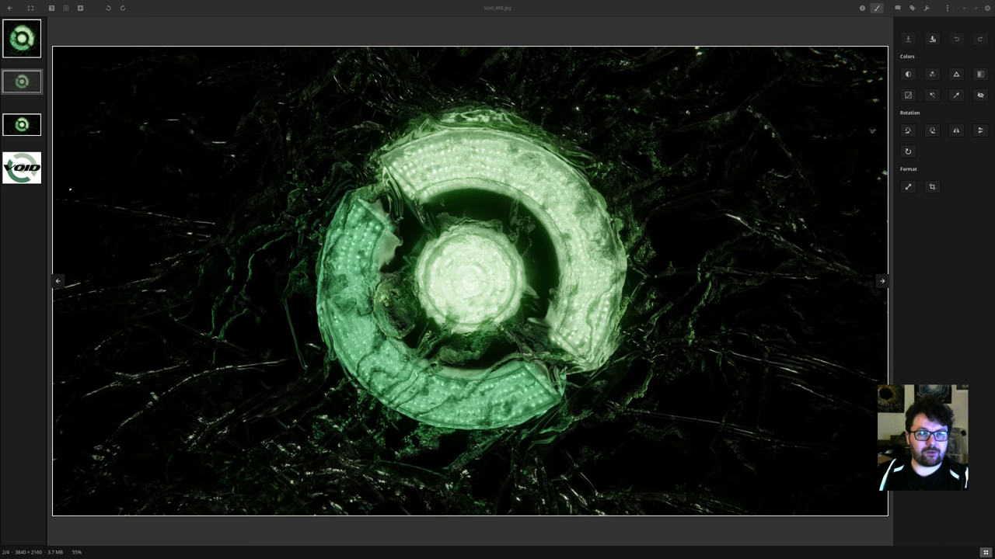
View the original Void logo image, then return to the green Void render for comparison.
{"action": "key", "text": "Right"}
{"action": "key", "text": "Right"}
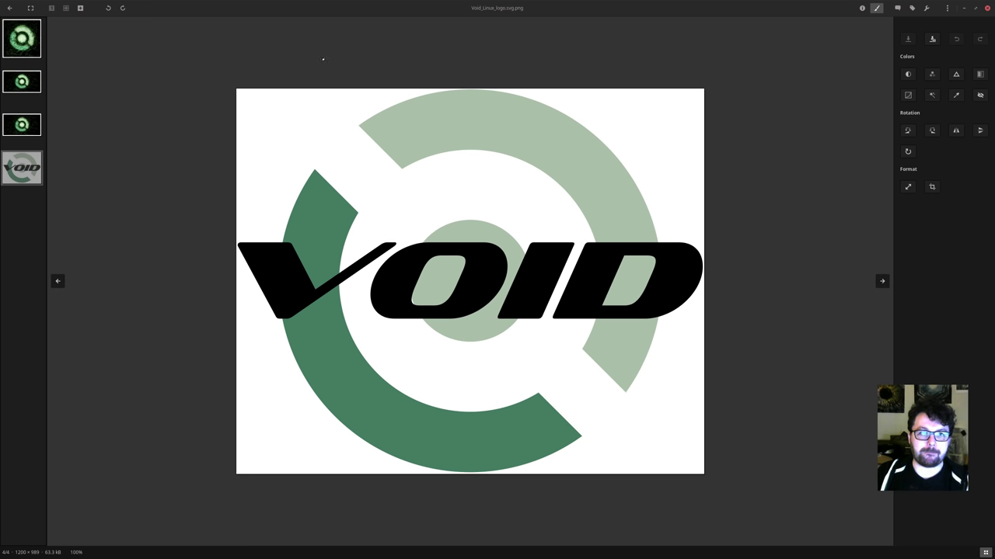
{"action": "left_click", "coordinate": [31, 82]}
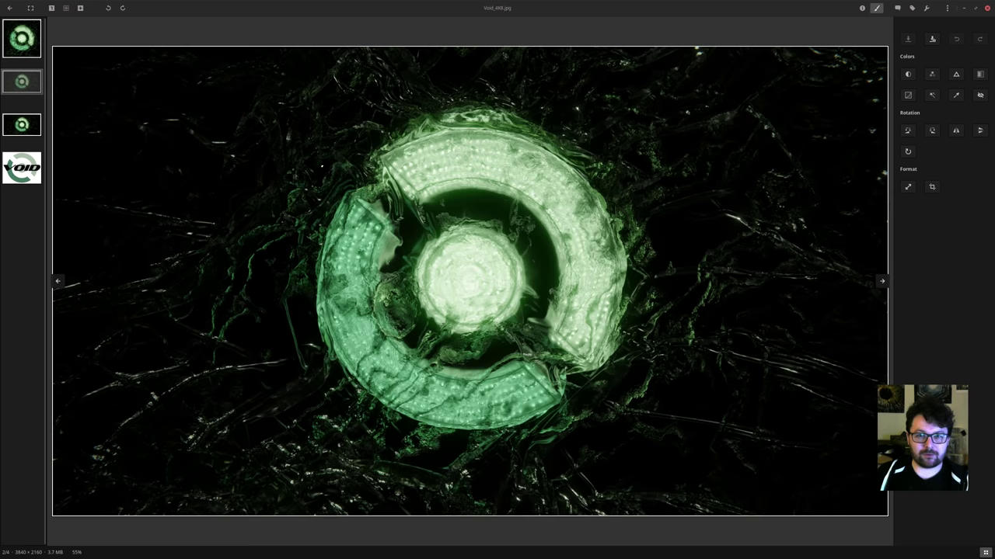
{"action": "left_click", "coordinate": [907, 187]}
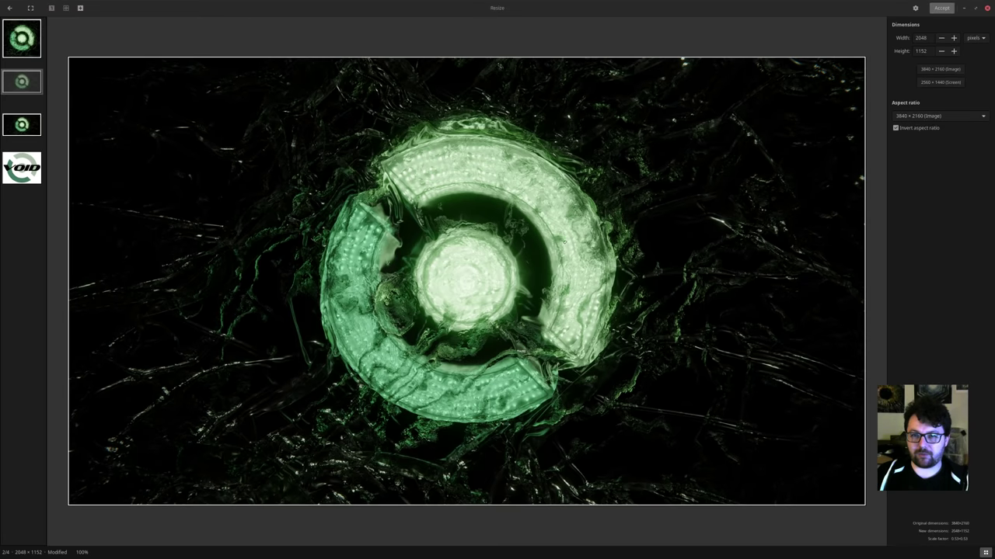
{"action": "key", "text": "Escape"}
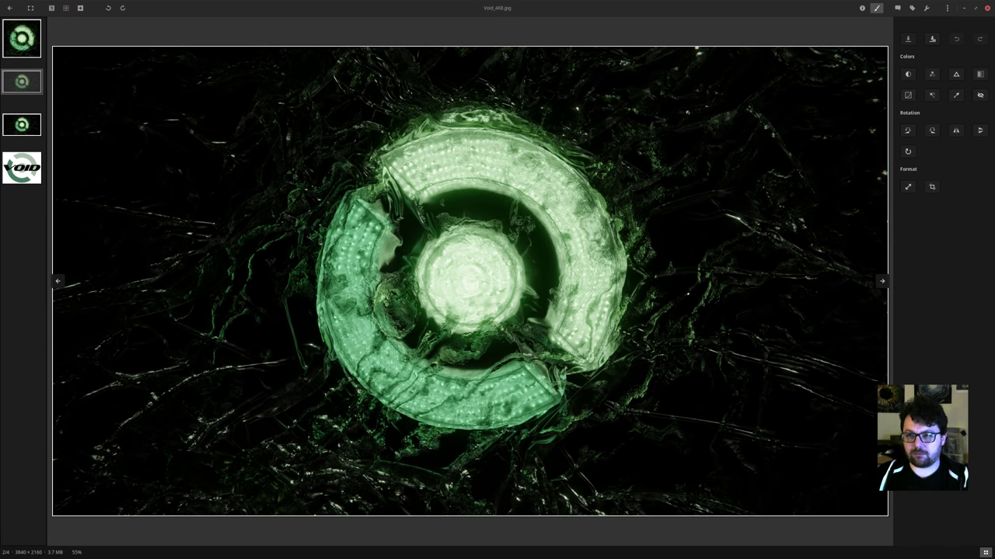
Inspect the green Void render's glowing rings and cloth detail at 100% size, then close the image viewer.
{"action": "left_click", "coordinate": [55, 8]}
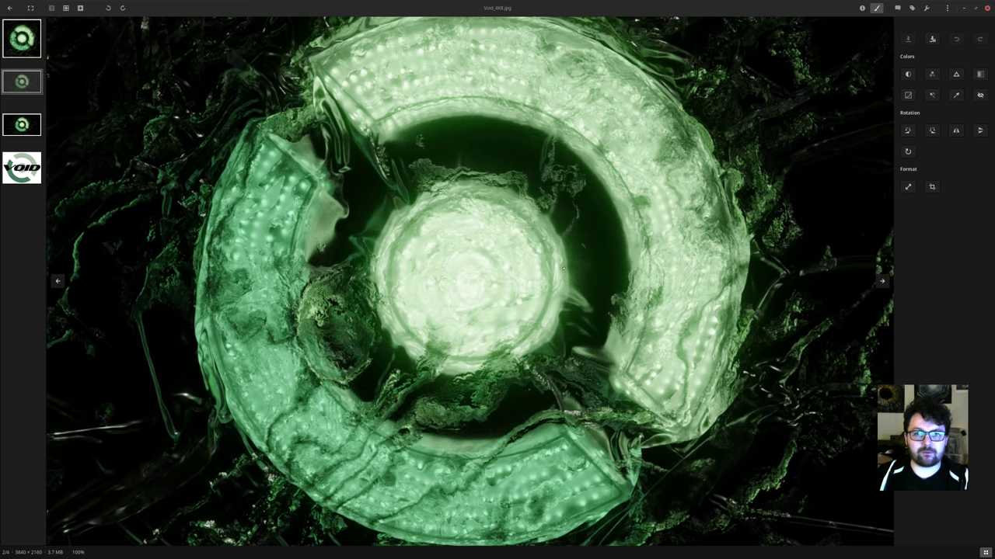
{"action": "left_click_drag", "start_coordinate": [618, 243], "coordinate": [417, 354]}
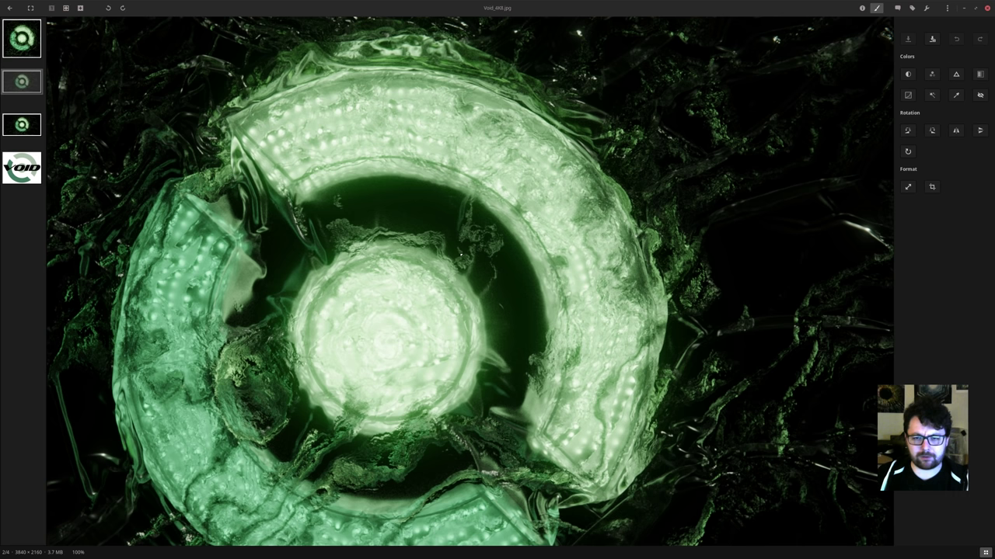
{"action": "left_click_drag", "start_coordinate": [460, 255], "coordinate": [568, 316]}
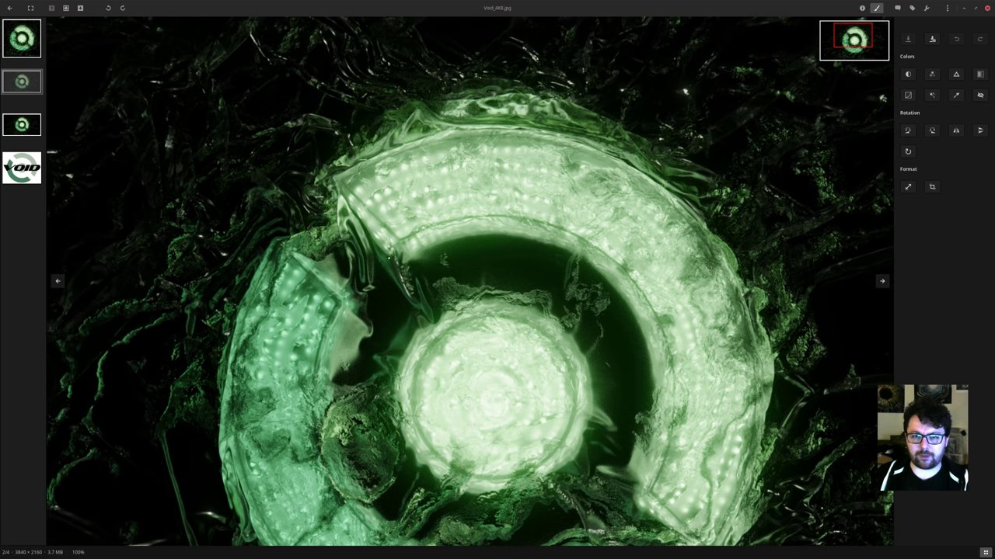
{"action": "left_click_drag", "start_coordinate": [471, 328], "coordinate": [469, 286]}
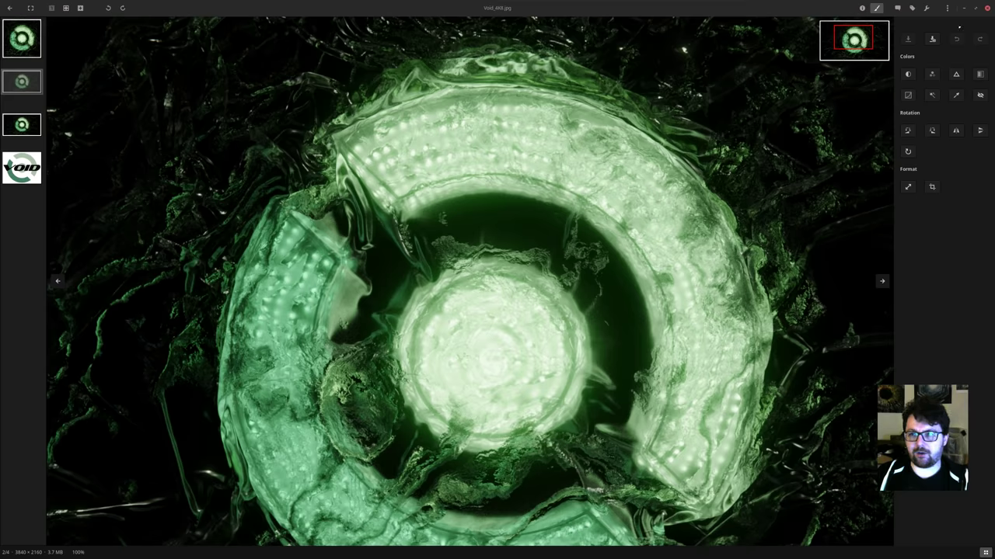
{"action": "left_click", "coordinate": [988, 9]}
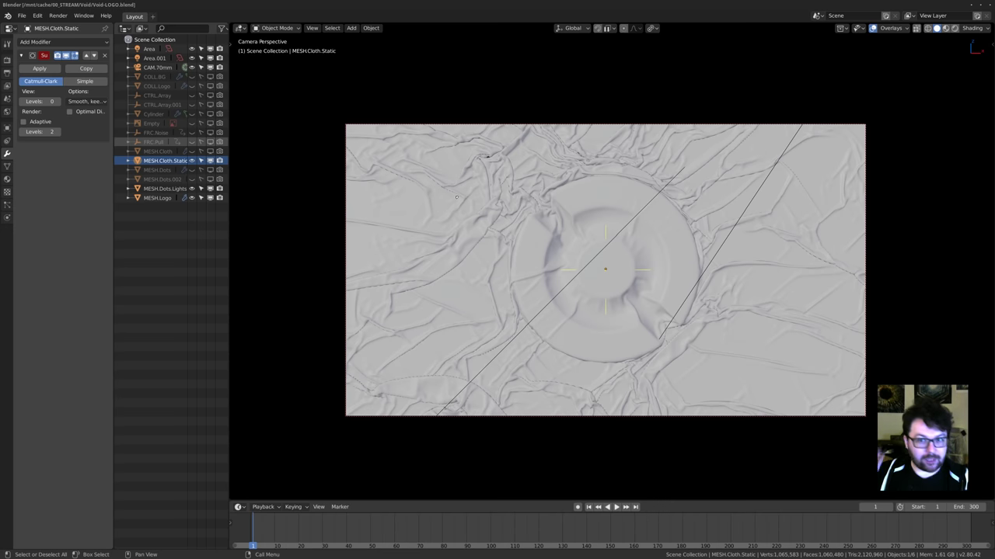
In Blender's Void-LOGO scene, hide MESH.Cloth.Static, then show and select the simulated MESH.Cloth object.
{"action": "middle_click_drag", "start_coordinate": [517, 227], "coordinate": [581, 284]}
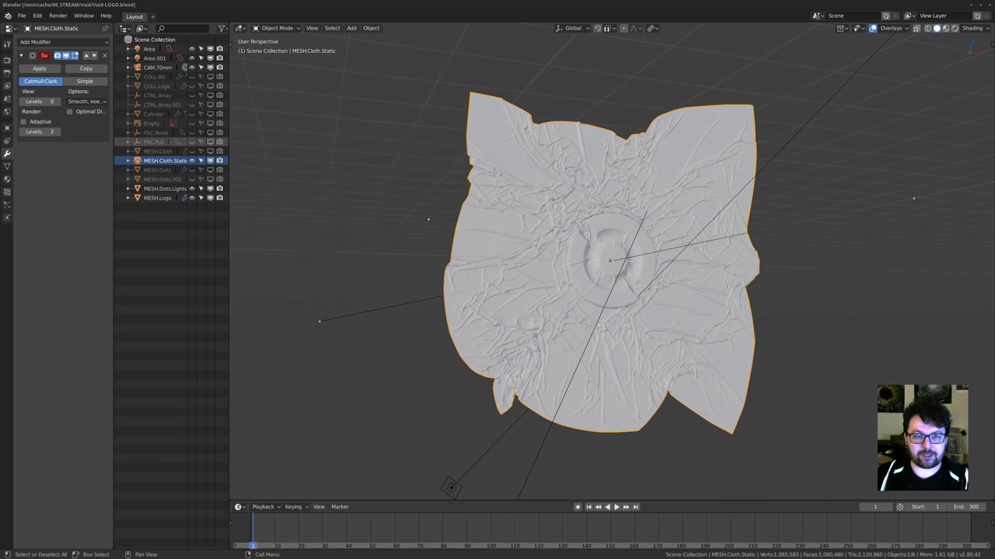
{"action": "key", "text": "h"}
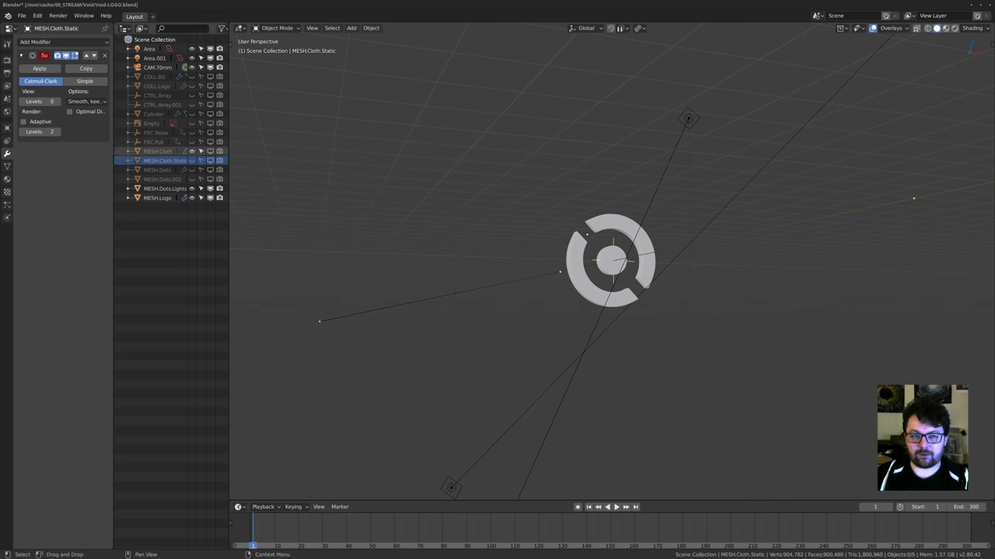
{"action": "left_click", "coordinate": [191, 151]}
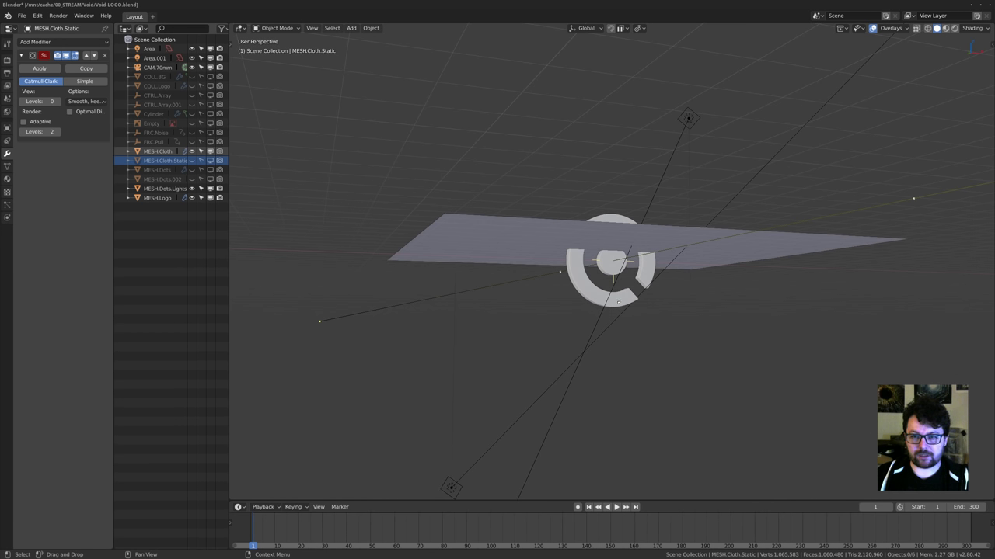
{"action": "left_click", "coordinate": [157, 152]}
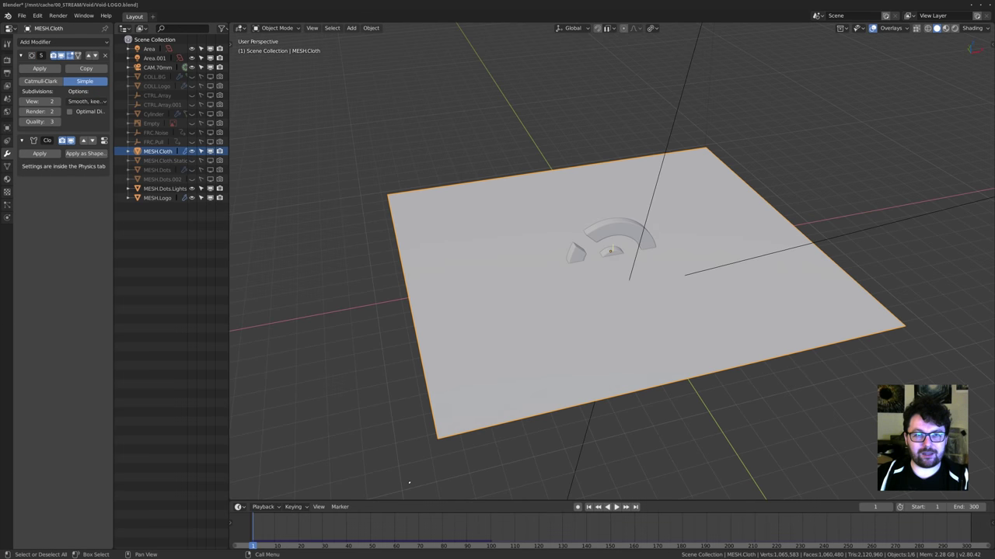
Play the MESH.Cloth simulation from frame 1, stop it around frame 33 and view the cloth around the logo up close.
{"action": "key", "text": "space"}
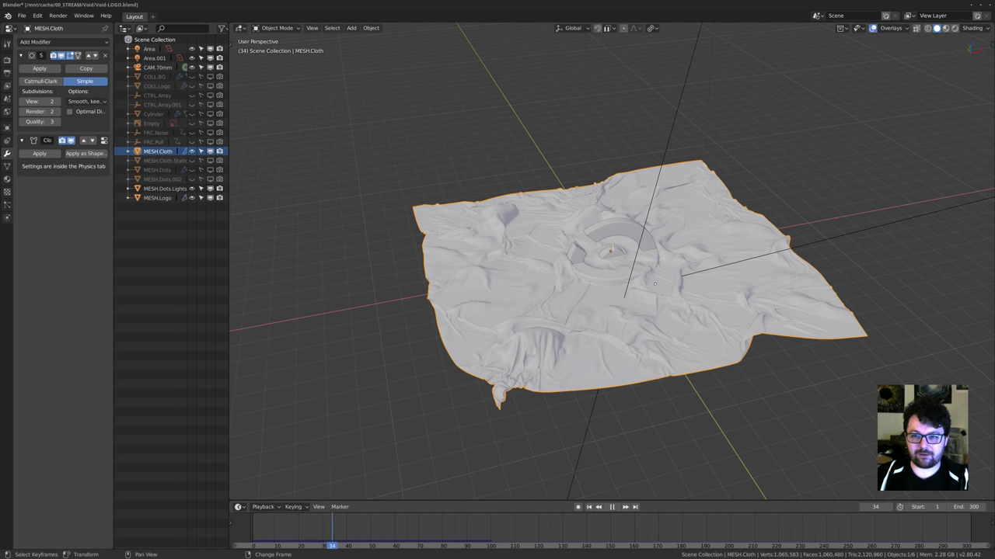
{"action": "key", "text": "space"}
{"action": "middle_click_drag", "start_coordinate": [655, 284], "coordinate": [615, 340], "text": "shift"}
{"action": "scroll", "coordinate": [603, 365], "scroll_direction": "up", "scroll_amount": 2}
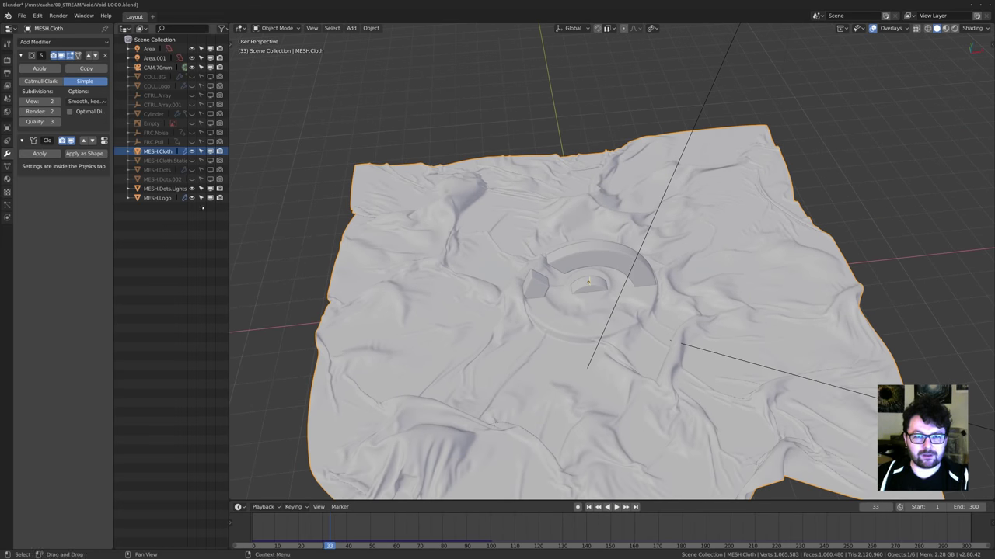
Hide MESH.Logo and MESH.Dots.Lights, and examine the logo's imprint in the cloth from several angles.
{"action": "left_click", "coordinate": [192, 198]}
{"action": "middle_click_drag", "start_coordinate": [583, 275], "coordinate": [556, 233]}
{"action": "scroll", "coordinate": [603, 282], "scroll_direction": "up", "scroll_amount": 1}
{"action": "left_click", "coordinate": [192, 188]}
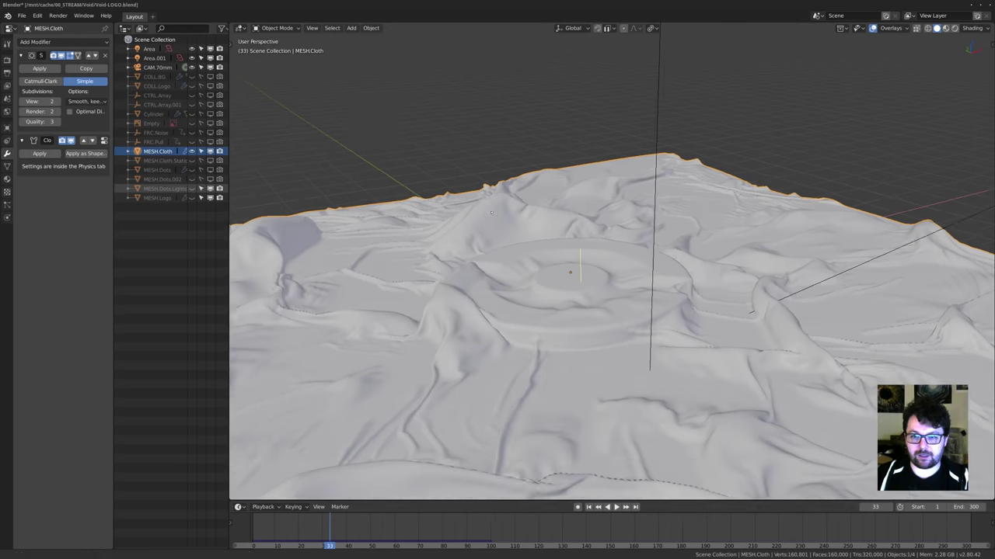
{"action": "middle_click_drag", "start_coordinate": [491, 212], "coordinate": [589, 283]}
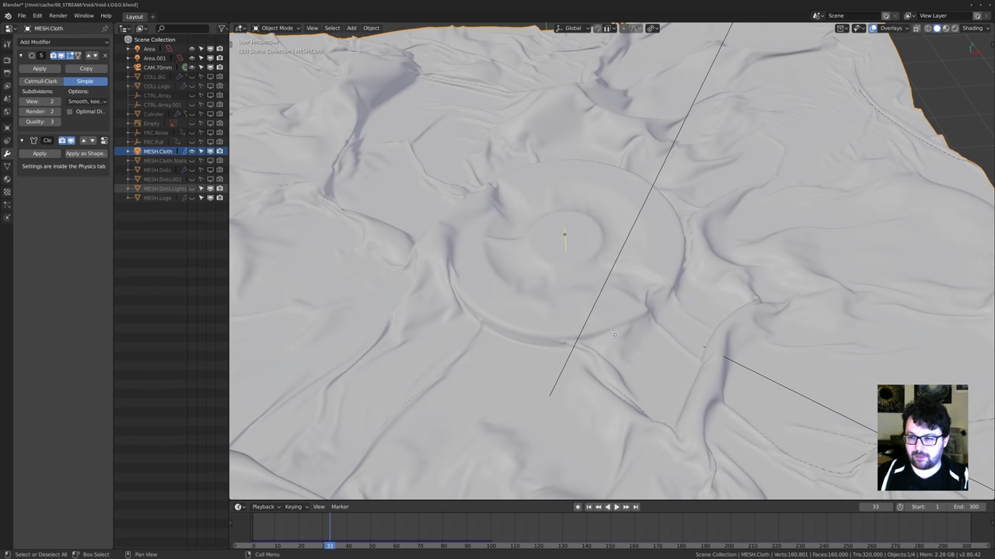
{"action": "scroll", "coordinate": [614, 335], "scroll_direction": "down", "scroll_amount": 3}
{"action": "middle_click_drag", "start_coordinate": [614, 334], "coordinate": [639, 319]}
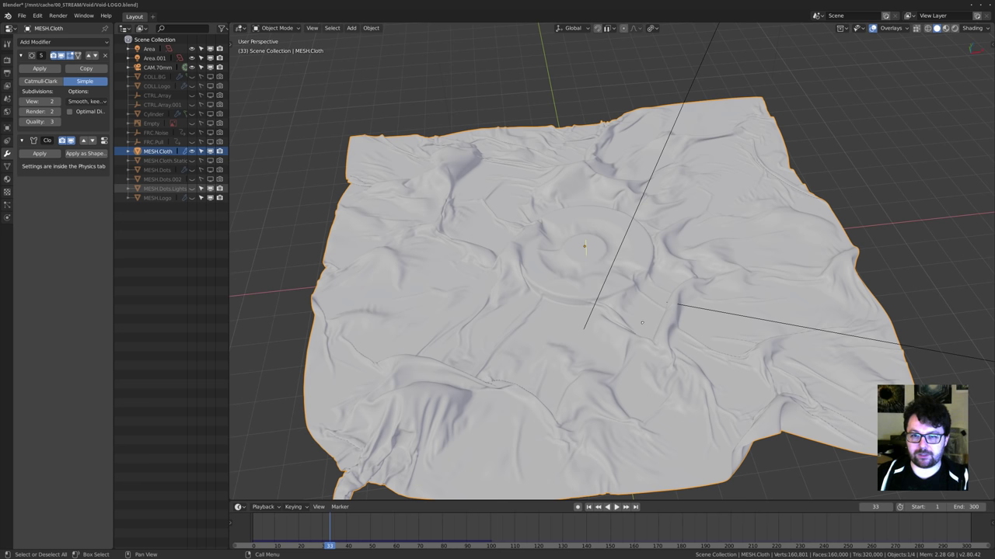
Return the simulation to frame 1 and open the physics settings of the FRC.Noise force field.
{"action": "key", "text": "shift+Left"}
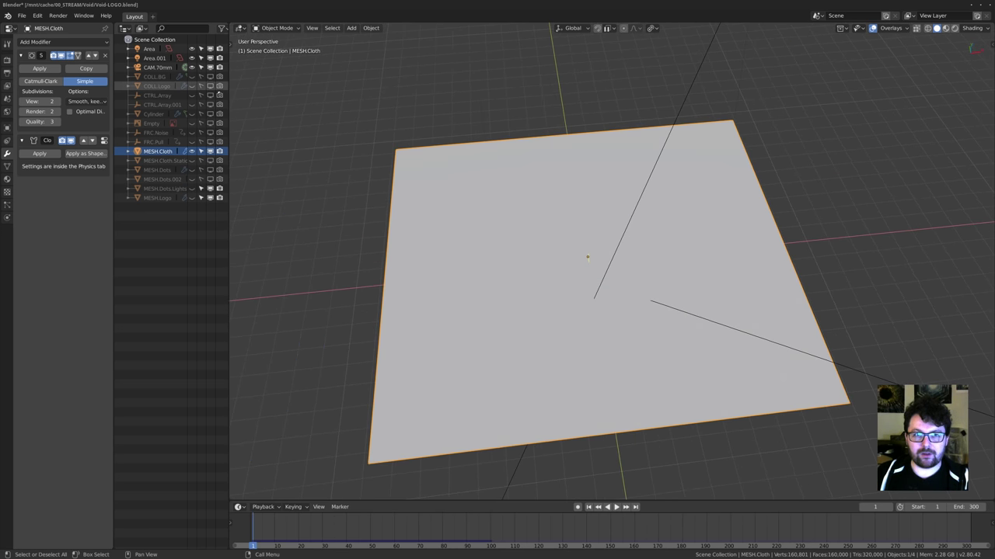
{"action": "middle_click_drag", "start_coordinate": [560, 229], "coordinate": [554, 248], "text": "shift"}
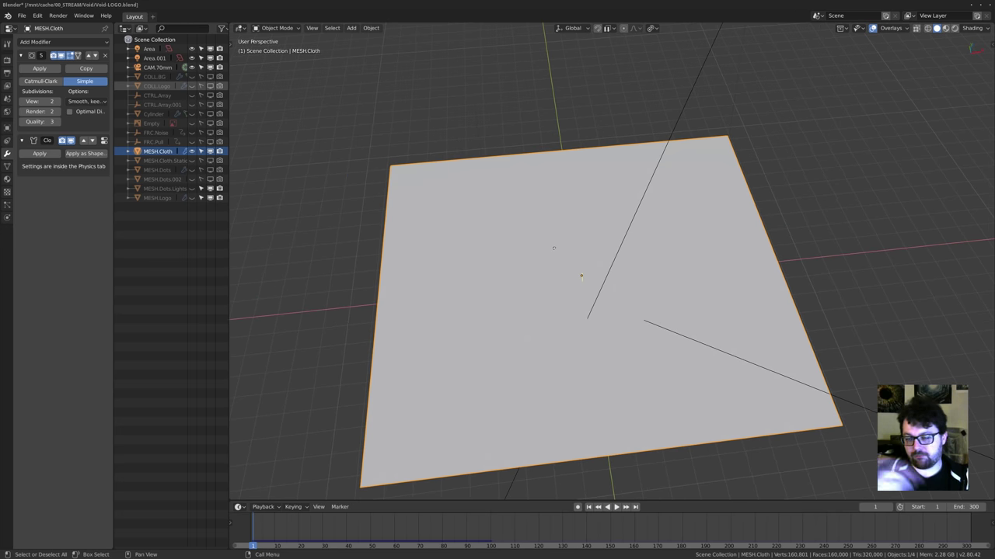
{"action": "scroll", "coordinate": [580, 349], "scroll_direction": "up", "scroll_amount": 4}
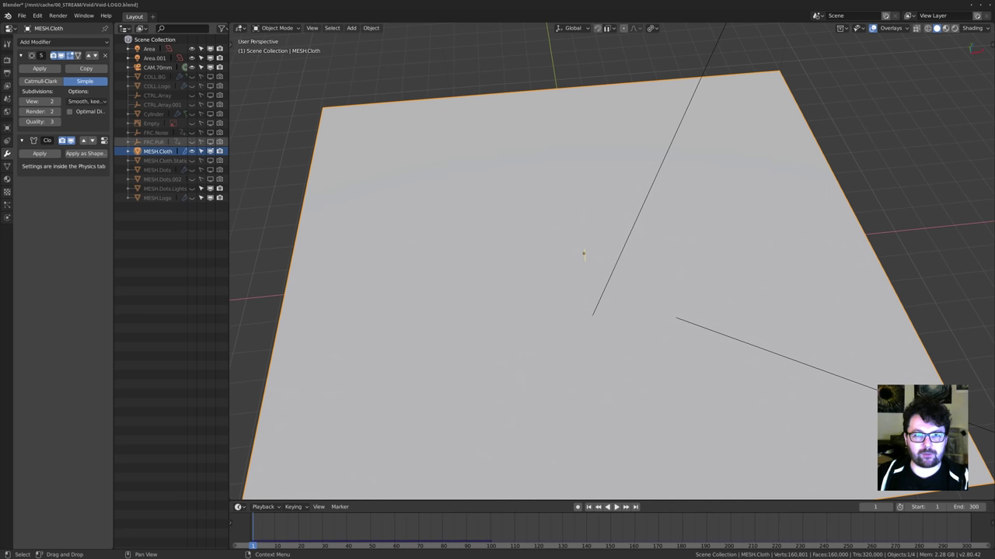
{"action": "left_click", "coordinate": [143, 133]}
{"action": "scroll", "coordinate": [565, 206], "scroll_direction": "down", "scroll_amount": 1}
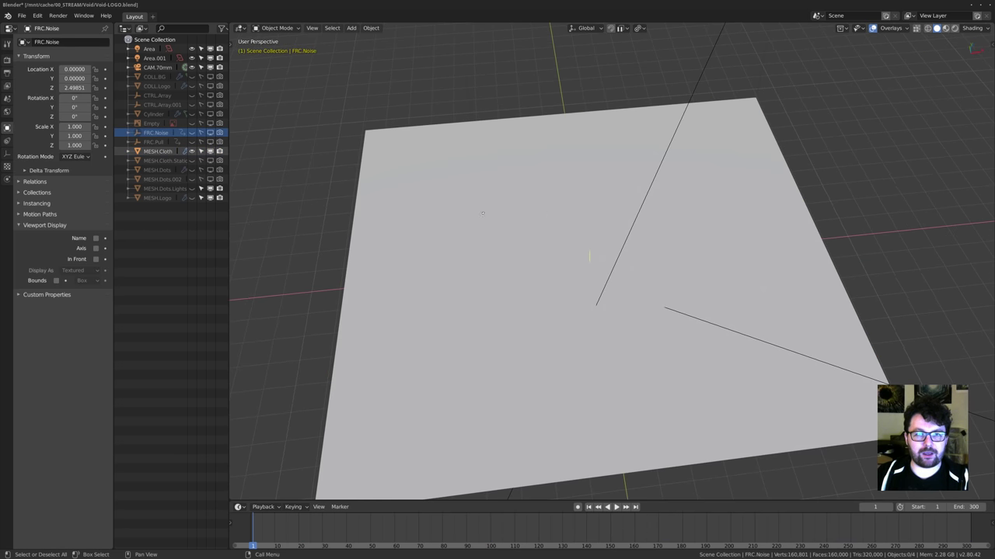
{"action": "left_click", "coordinate": [7, 179]}
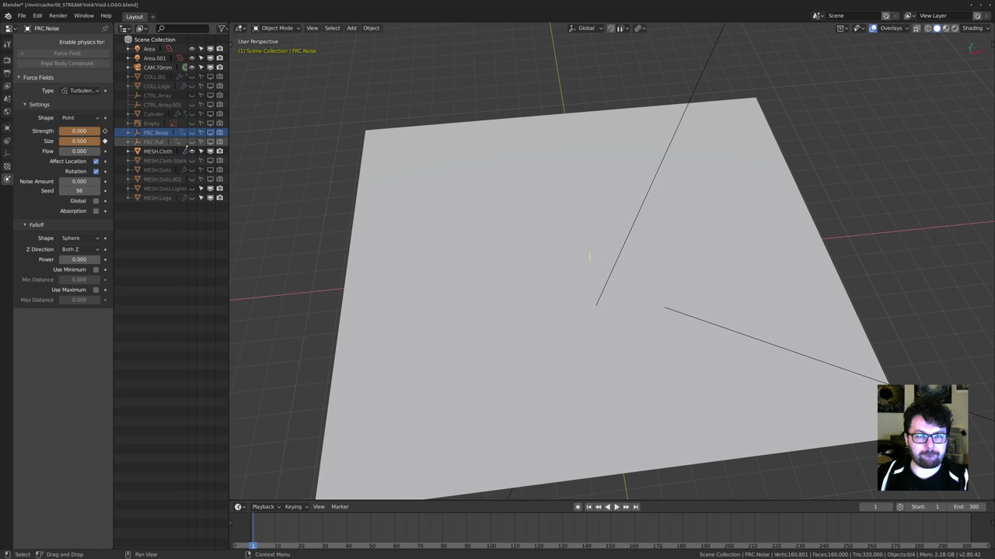
{"action": "middle_click_drag", "start_coordinate": [406, 194], "coordinate": [436, 197], "text": "shift"}
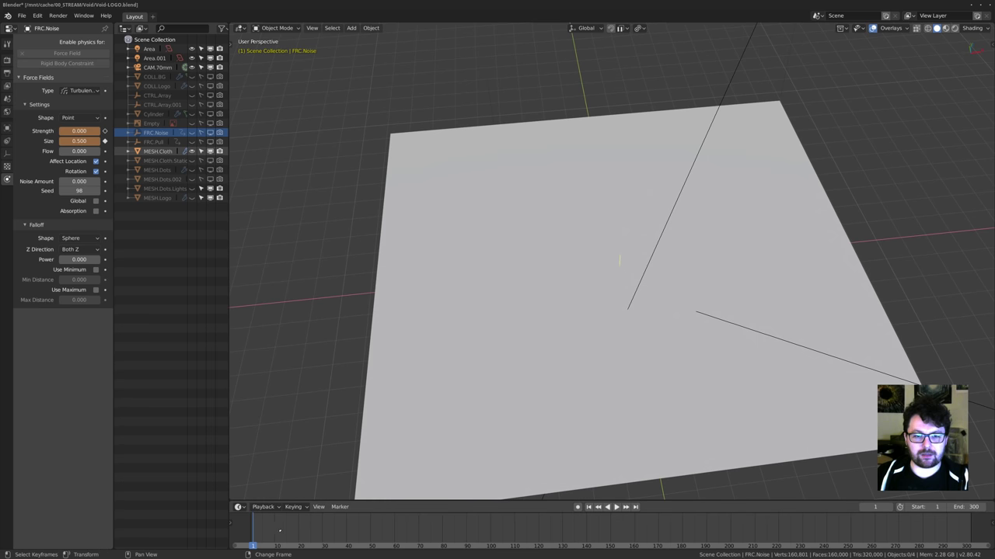
Play and scrub the cloth simulation between frame 1 and frame 81 with FRC.Noise selected.
{"action": "key", "text": "space"}
{"action": "key", "text": "space"}
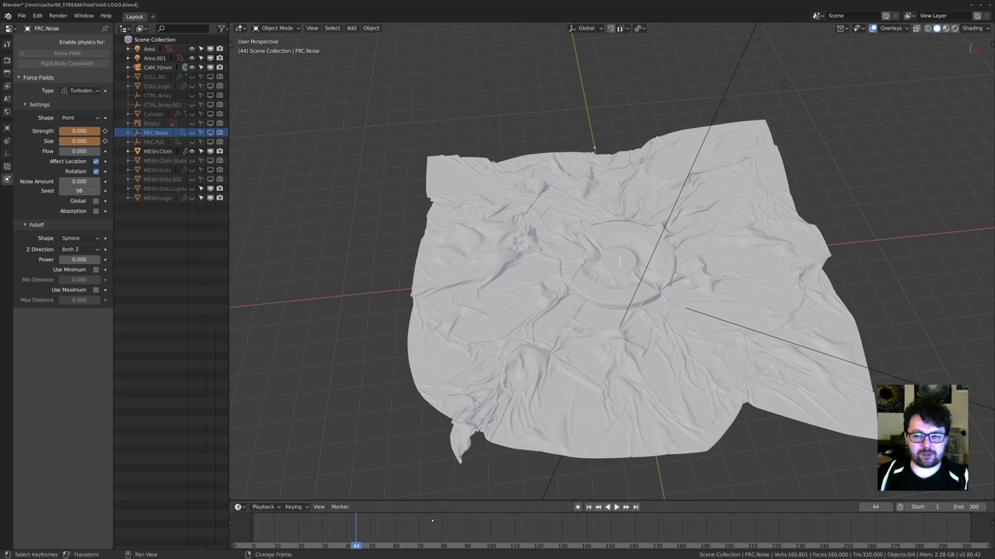
{"action": "right_click_drag", "start_coordinate": [494, 534], "coordinate": [303, 529]}
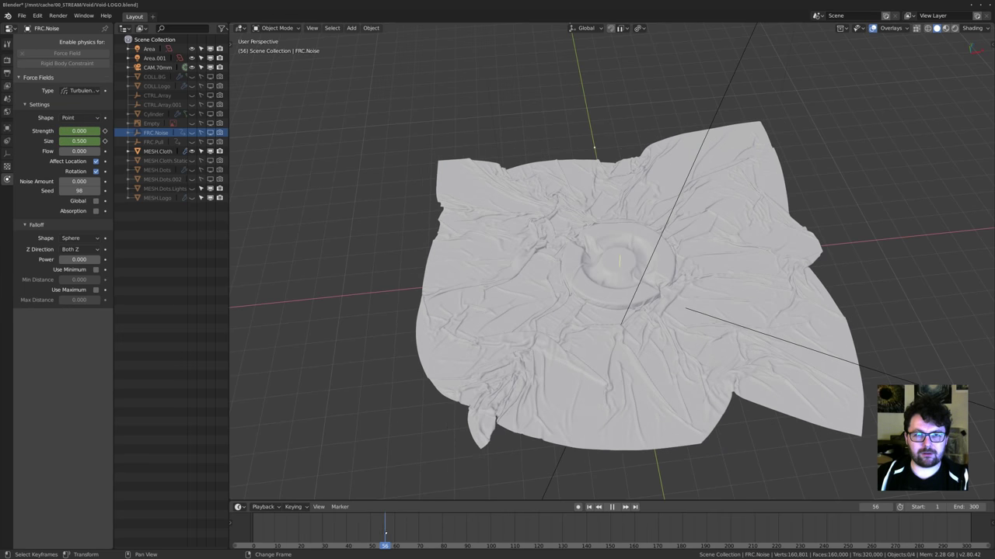
{"action": "left_click", "coordinate": [287, 530]}
{"action": "left_click", "coordinate": [253, 528]}
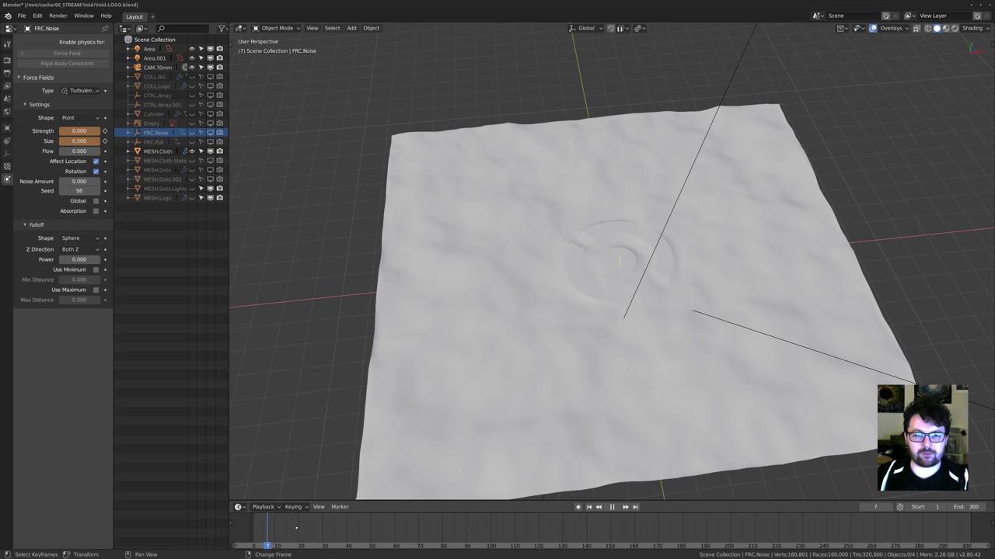
{"action": "right_click", "coordinate": [392, 530]}
{"action": "key", "text": "space"}
{"action": "right_click_drag", "start_coordinate": [411, 531], "coordinate": [444, 532]}
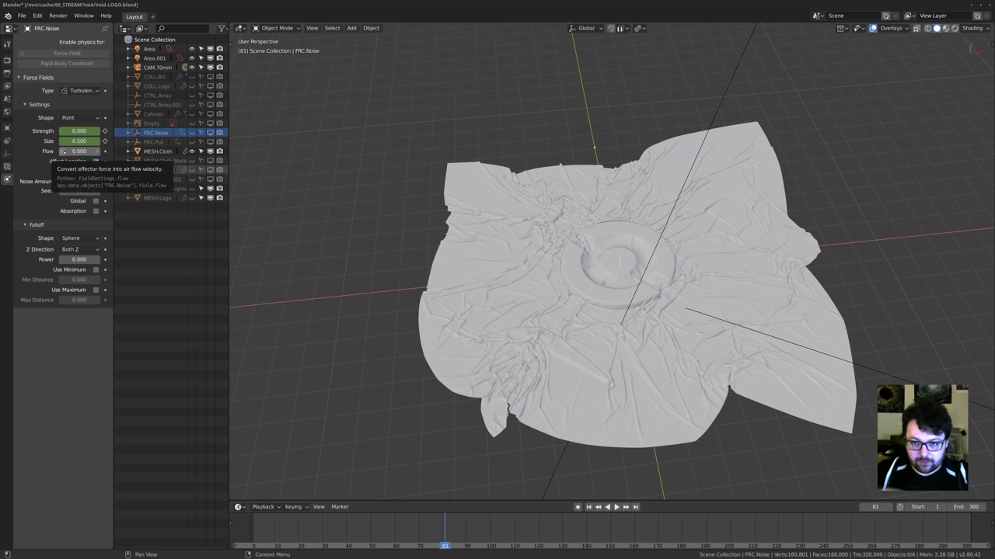
Select MESH.Cloth and check the bending model options in its cloth physics settings.
{"action": "middle_click_drag", "start_coordinate": [498, 303], "coordinate": [461, 294], "text": "shift"}
{"action": "scroll", "coordinate": [427, 280], "scroll_direction": "up", "scroll_amount": 2}
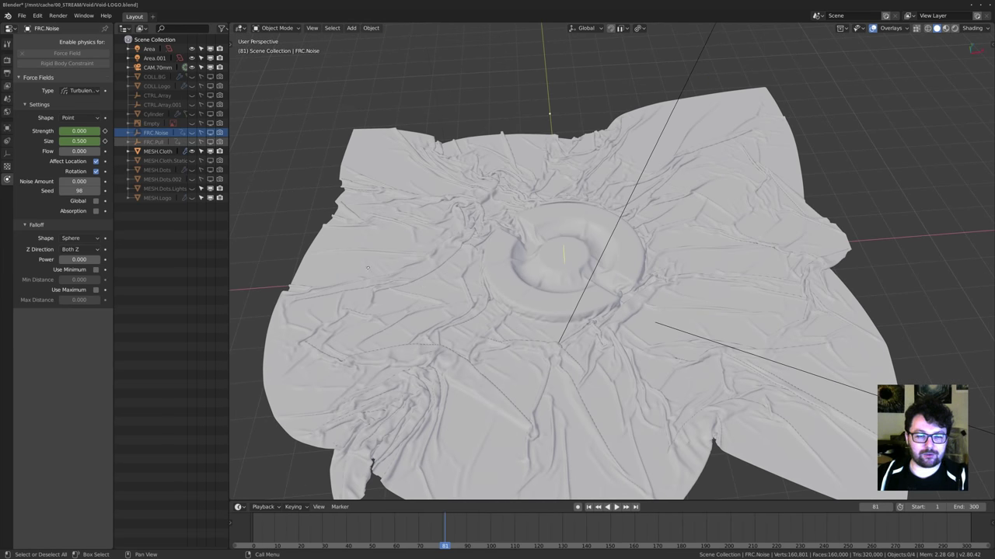
{"action": "middle_click_drag", "start_coordinate": [339, 262], "coordinate": [508, 242], "text": "shift"}
{"action": "left_click", "coordinate": [440, 243]}
{"action": "scroll", "coordinate": [507, 242], "scroll_direction": "down", "scroll_amount": 1}
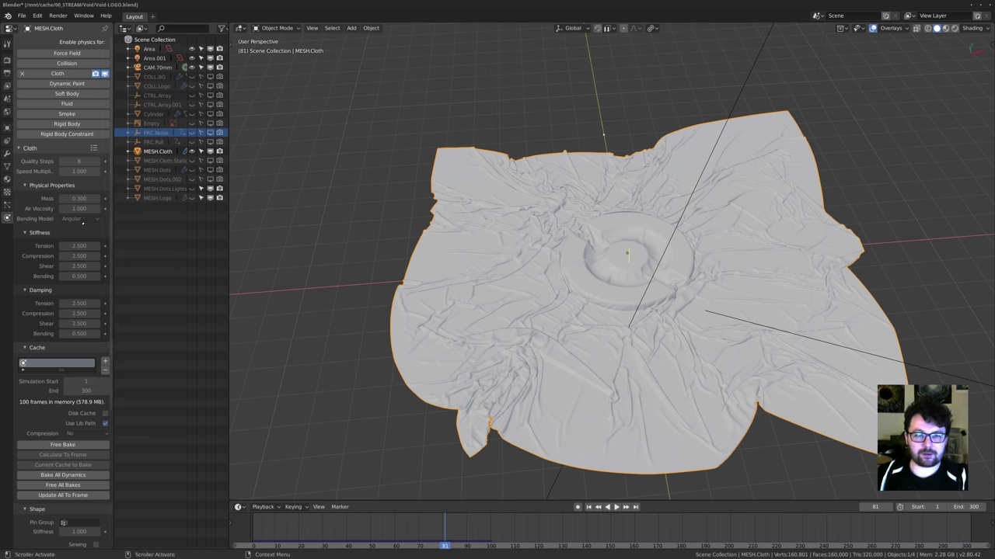
{"action": "left_click", "coordinate": [74, 218]}
{"action": "left_click", "coordinate": [73, 211]}
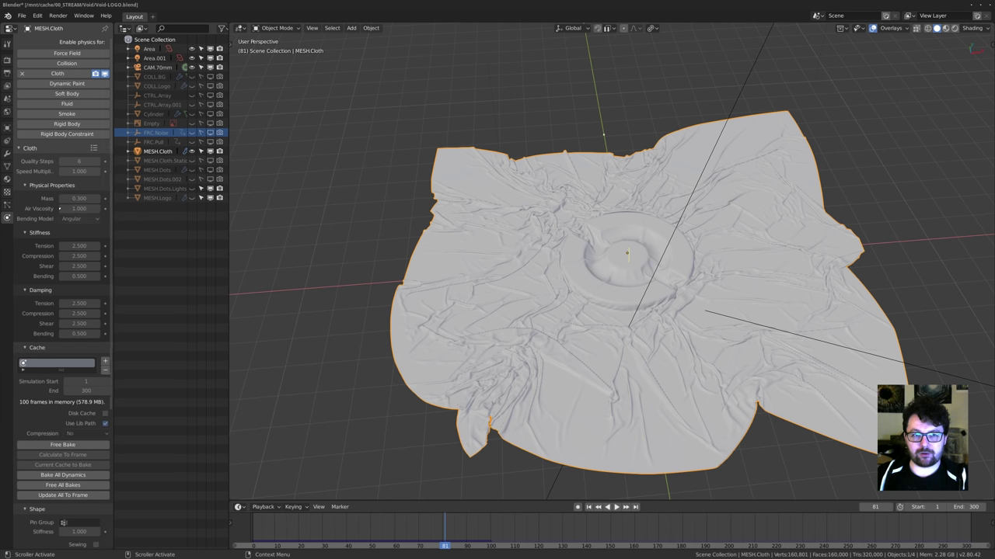
{"action": "left_click", "coordinate": [74, 219]}
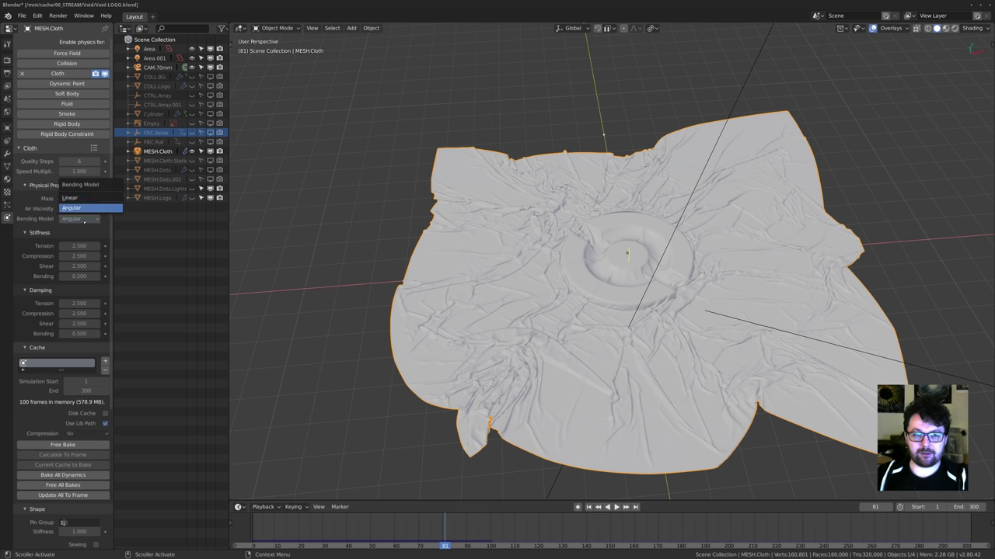
Examine the folds and the logo imprint in MESH.Cloth at frame 81 up close and from several angles.
{"action": "scroll", "coordinate": [494, 287], "scroll_direction": "up", "scroll_amount": 3}
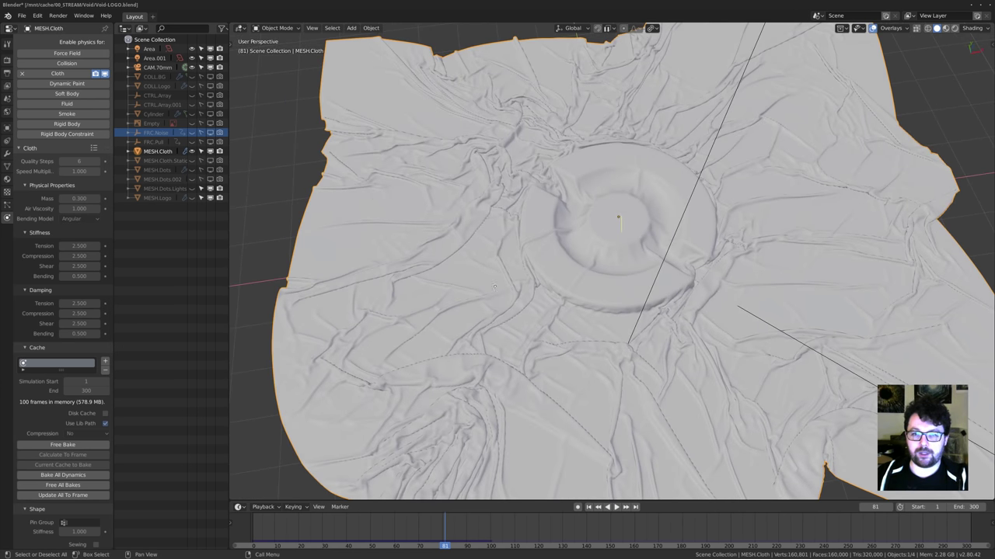
{"action": "scroll", "coordinate": [549, 328], "scroll_direction": "down", "scroll_amount": 2}
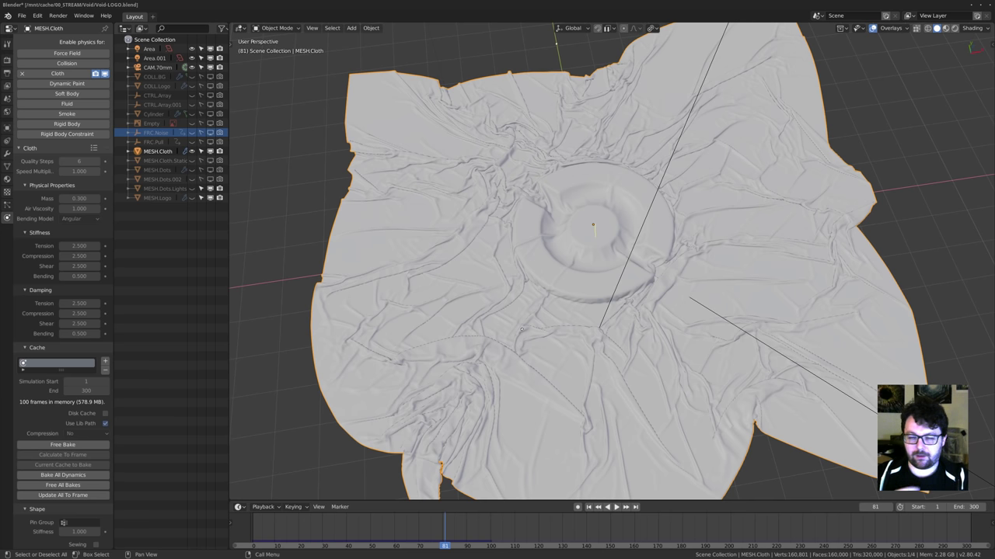
{"action": "middle_click_drag", "start_coordinate": [663, 286], "coordinate": [496, 298]}
{"action": "scroll", "coordinate": [550, 347], "scroll_direction": "down", "scroll_amount": 4}
{"action": "scroll", "coordinate": [534, 340], "scroll_direction": "up", "scroll_amount": 4}
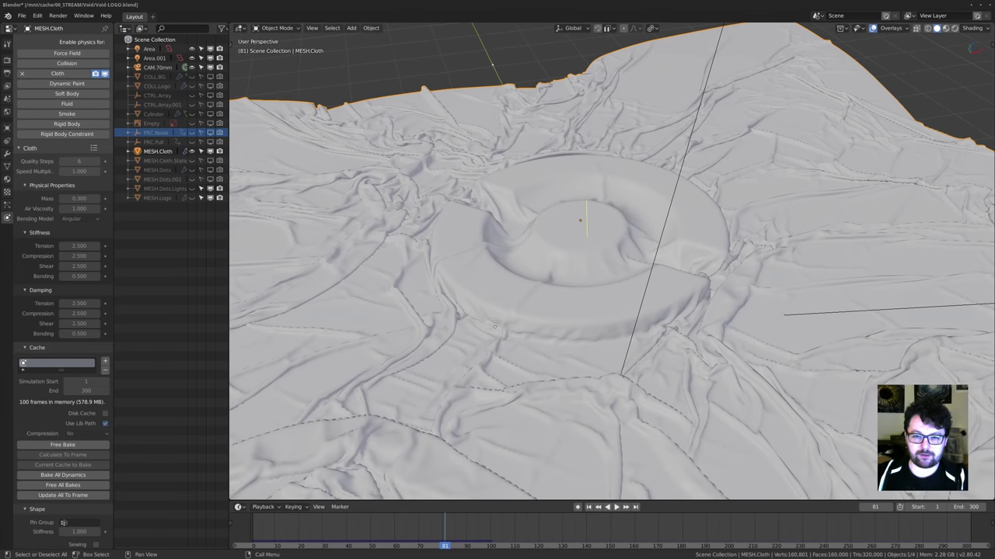
{"action": "middle_click_drag", "start_coordinate": [435, 273], "coordinate": [420, 244], "text": "shift"}
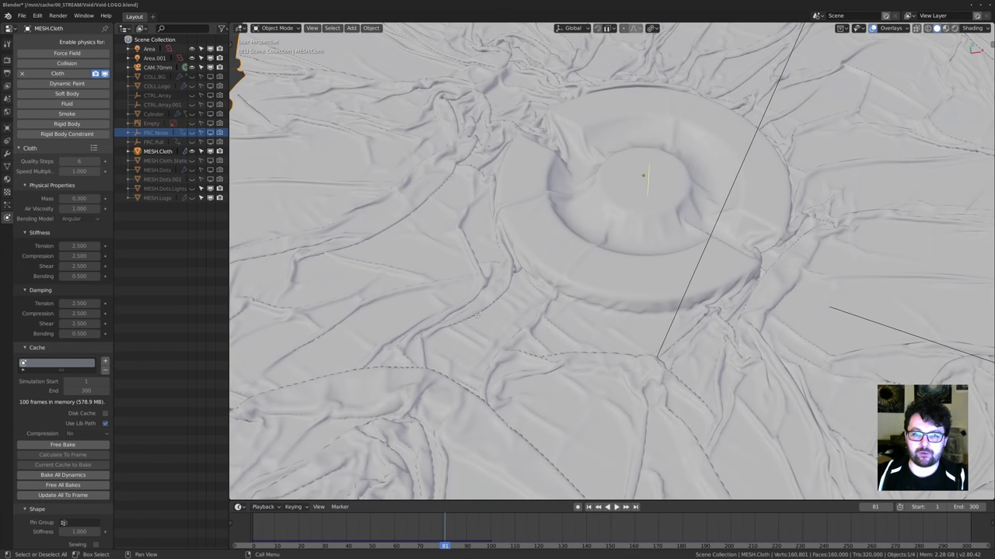
{"action": "scroll", "coordinate": [477, 314], "scroll_direction": "down", "scroll_amount": 6}
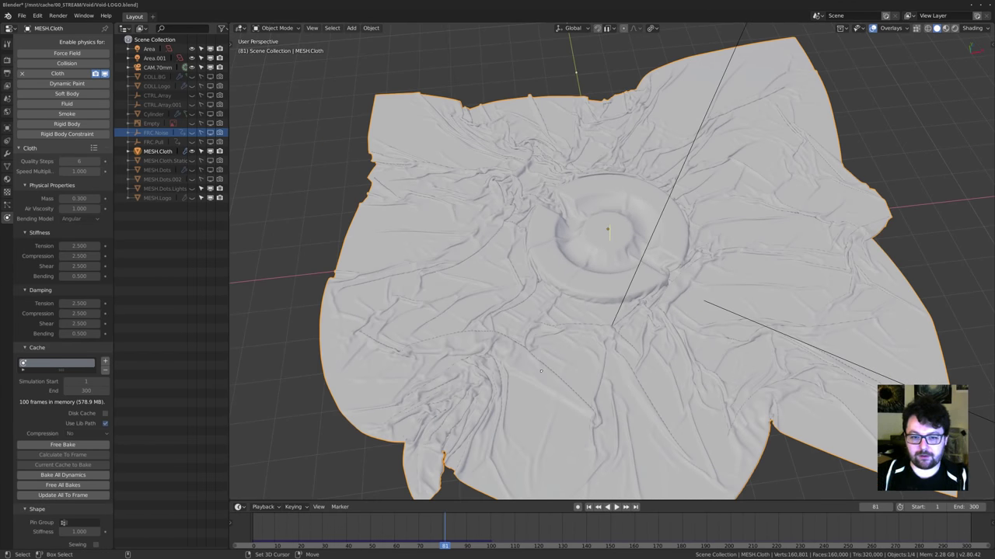
Return the simulation to frame 1, play the whole cloth motion and stop it at frame 97.
{"action": "key", "text": "shift+Left"}
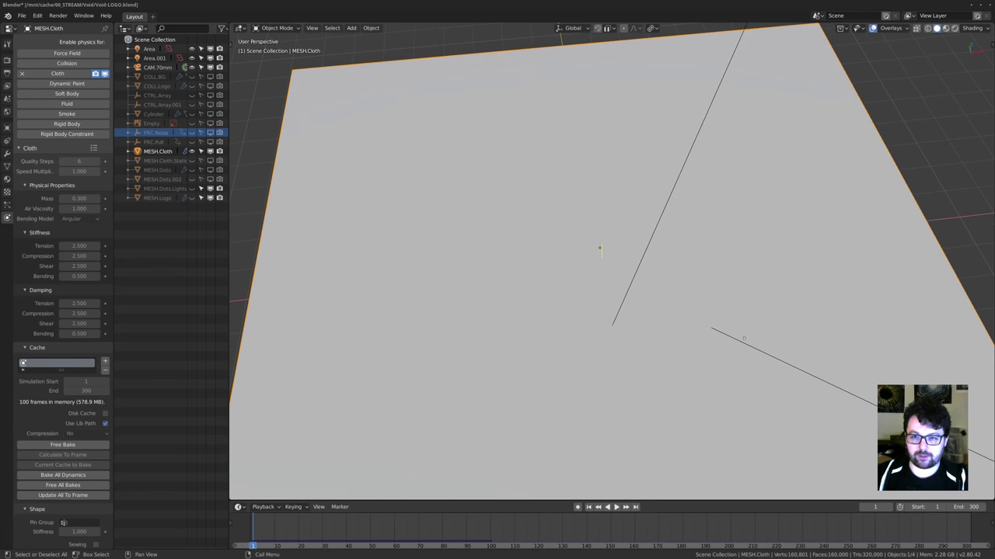
{"action": "scroll", "coordinate": [612, 264], "scroll_direction": "down", "scroll_amount": 4}
{"action": "key", "text": "space"}
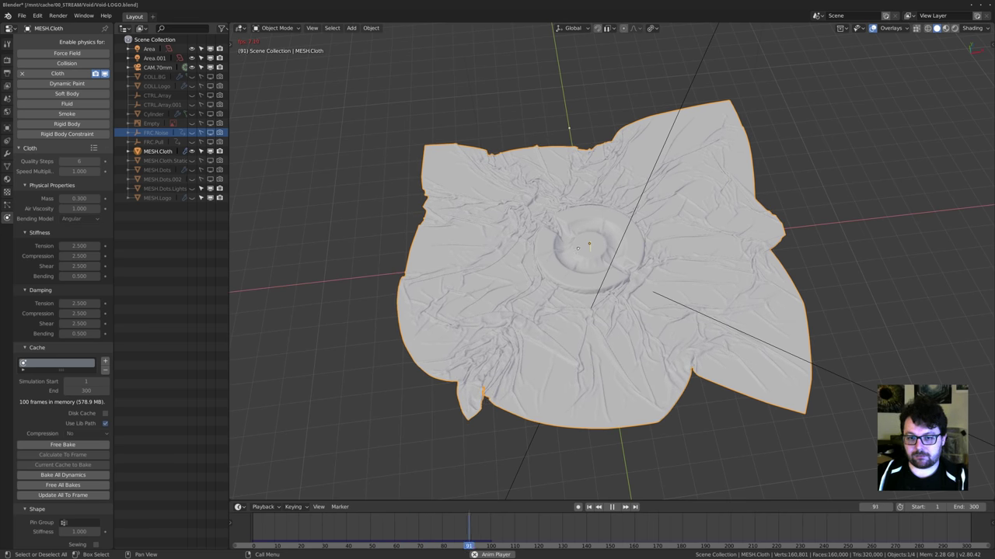
{"action": "key", "text": "space"}
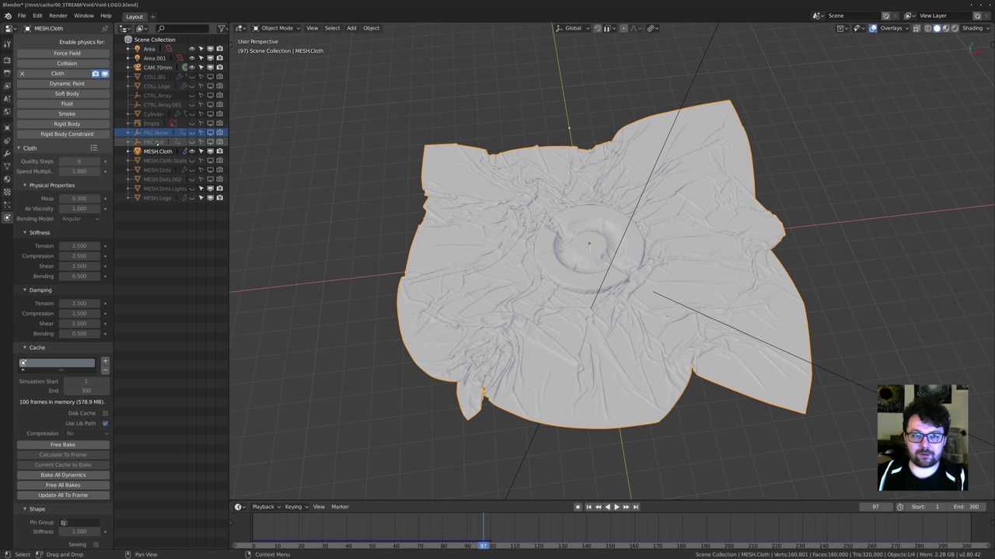
Show the FRC.Pull force field's physics settings and point out the Force type among the force fields that can be added.
{"action": "left_click", "coordinate": [154, 141]}
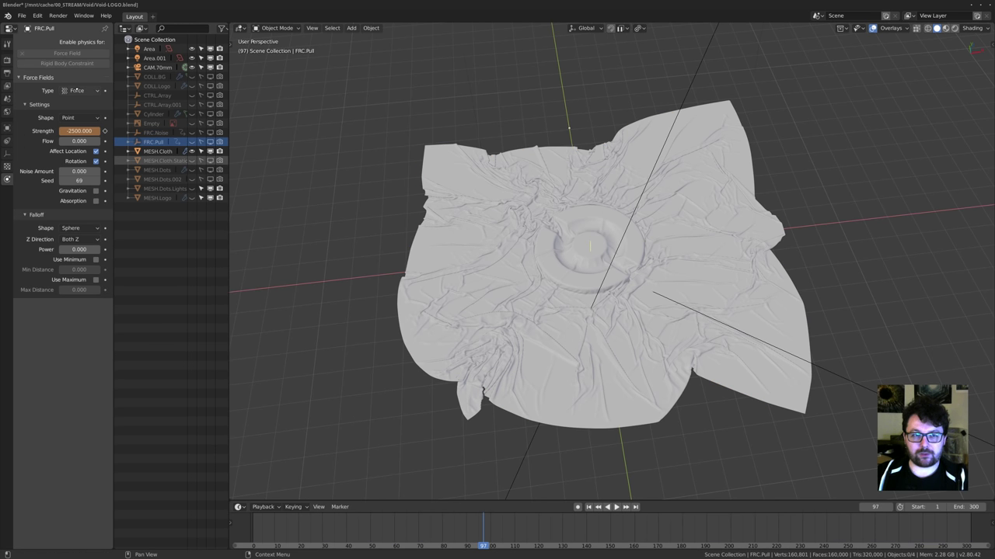
{"action": "key", "text": "shift+a"}
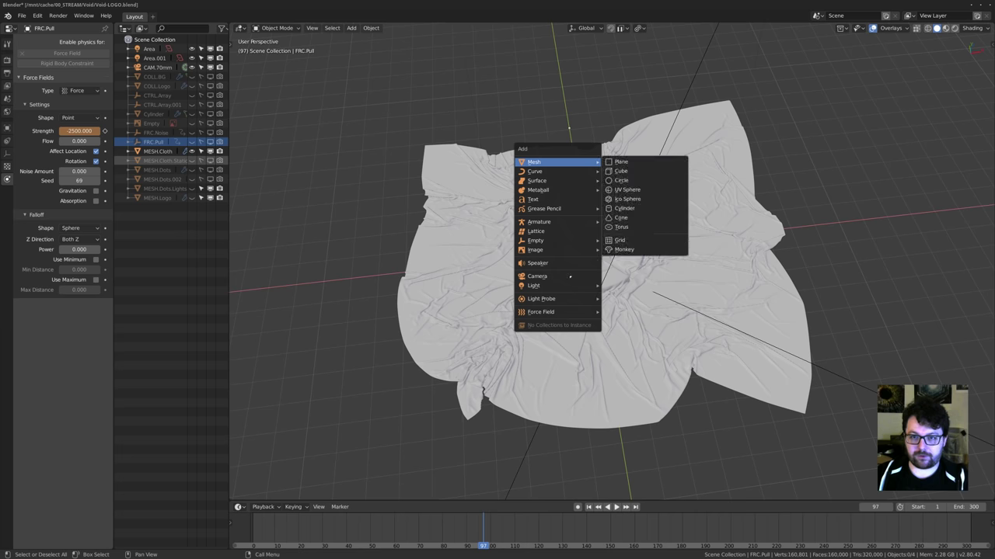
{"action": "mouse_move", "coordinate": [546, 310]}
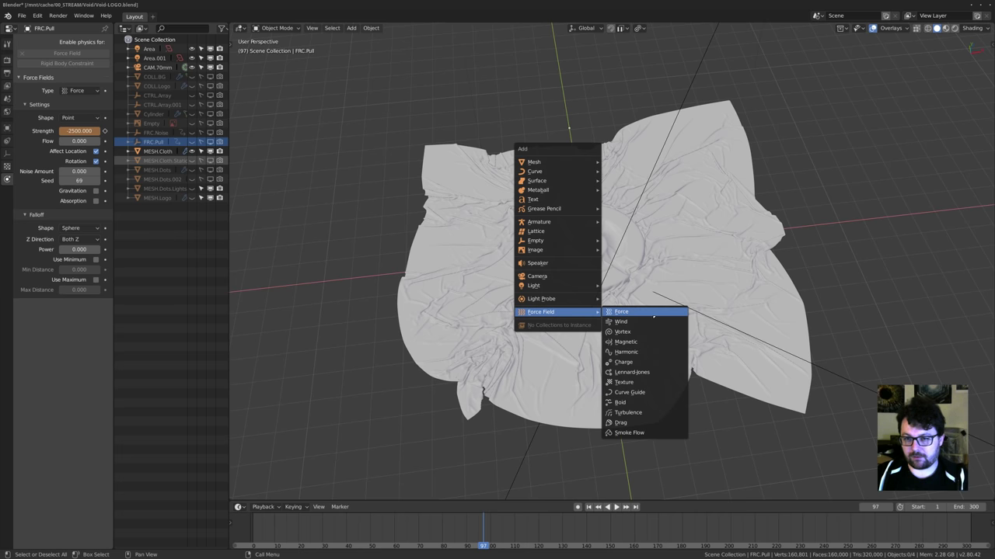
{"action": "left_click", "coordinate": [652, 313]}
{"action": "scroll", "coordinate": [563, 217], "scroll_direction": "up", "scroll_amount": 1}
{"action": "middle_click_drag", "start_coordinate": [563, 217], "coordinate": [499, 211]}
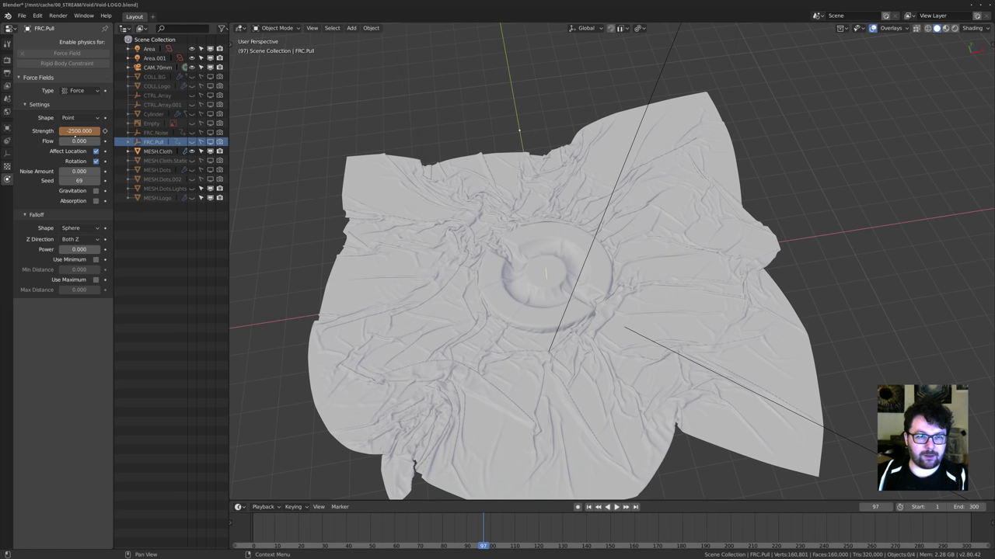
Replay the simulation from its first frames, stop it at frame 18 and view the cloth from another angle.
{"action": "key", "text": "shift+ctrl+space"}
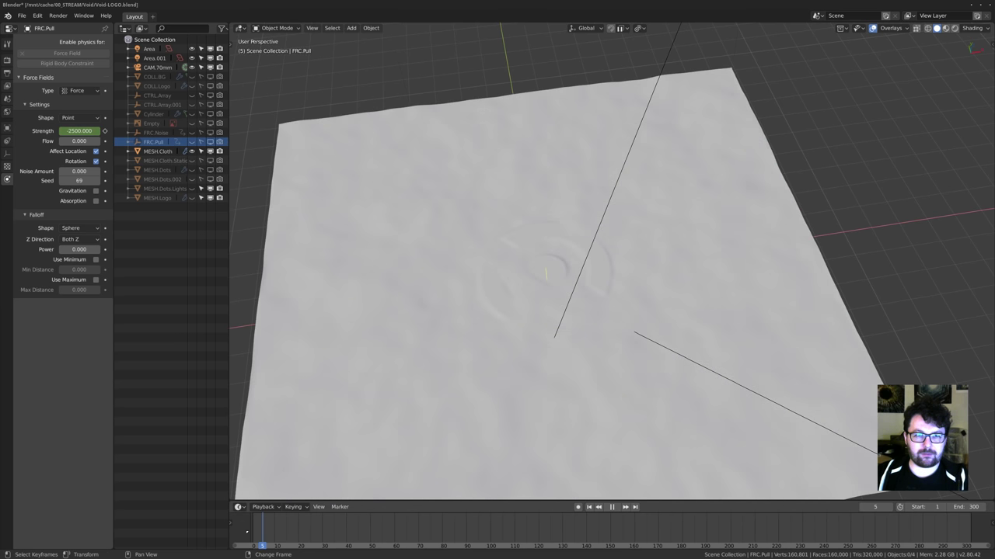
{"action": "left_click", "coordinate": [294, 536]}
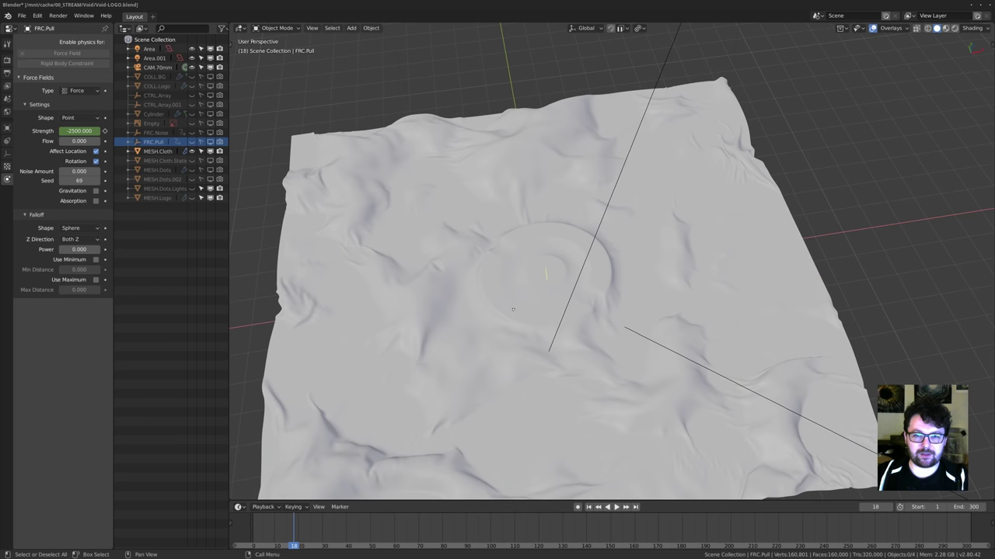
{"action": "scroll", "coordinate": [515, 310], "scroll_direction": "down", "scroll_amount": 2}
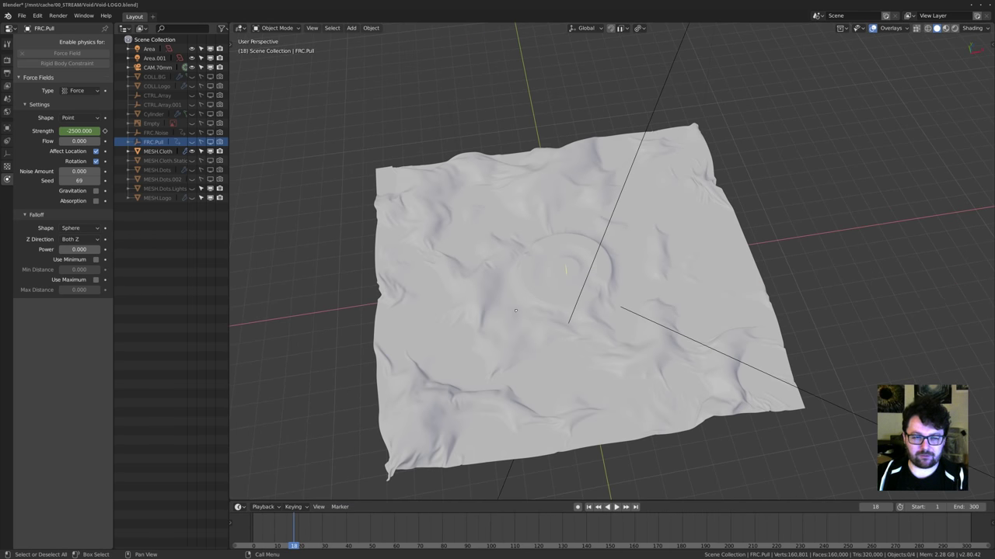
{"action": "middle_click_drag", "start_coordinate": [364, 207], "coordinate": [467, 296]}
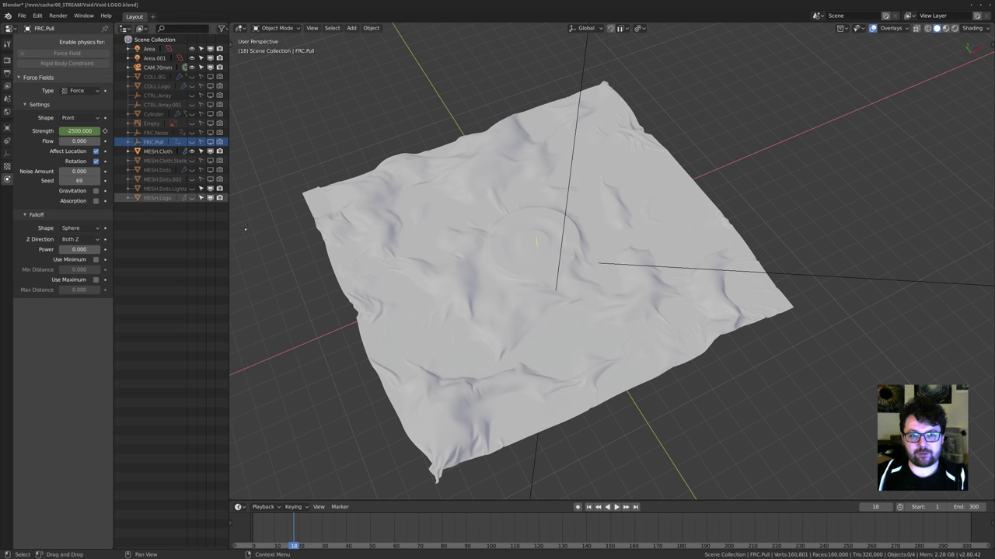
Play and scrub the cloth simulation with FRC.Pull selected, stopping at frame 99.
{"action": "key", "text": "space"}
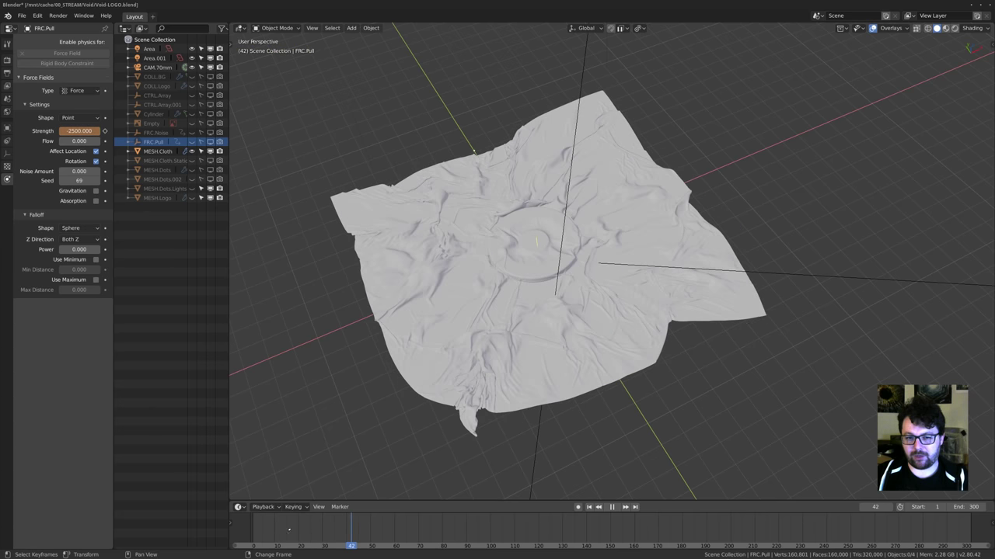
{"action": "left_click_drag", "start_coordinate": [353, 536], "coordinate": [308, 533]}
{"action": "right_click_drag", "start_coordinate": [308, 533], "coordinate": [371, 538]}
{"action": "mouse_move", "coordinate": [370, 538]}
{"action": "left_mouse_down"}
{"action": "mouse_move", "coordinate": [408, 538]}
{"action": "mouse_move", "coordinate": [368, 541]}
{"action": "left_mouse_up"}
{"action": "right_click_drag", "start_coordinate": [368, 542], "coordinate": [402, 546]}
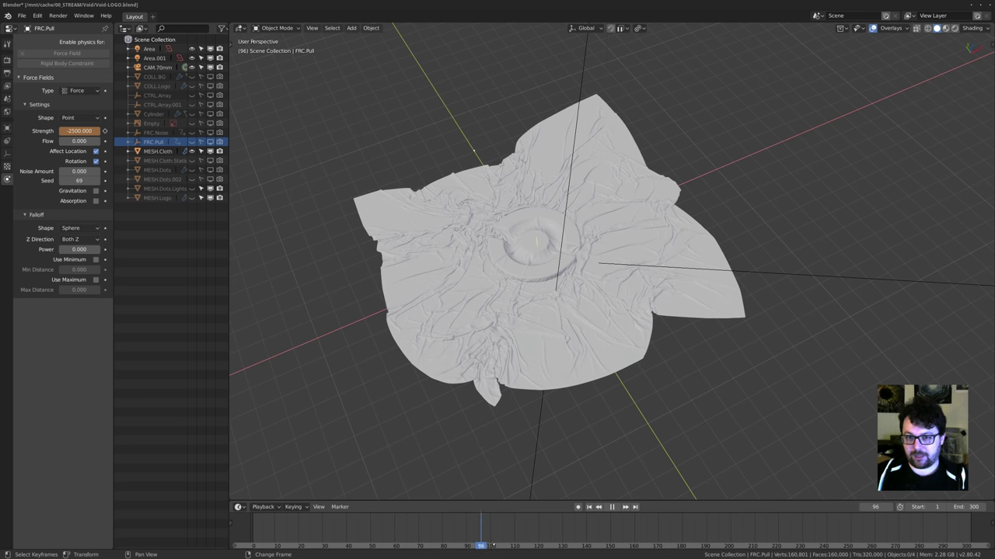
{"action": "key", "text": "space"}
Examine the wrinkles around the logo imprint at frame 99 from several angles and distances.
{"action": "middle_click_drag", "start_coordinate": [497, 359], "coordinate": [607, 315], "text": "shift"}
{"action": "scroll", "coordinate": [509, 389], "scroll_direction": "up", "scroll_amount": 3}
{"action": "scroll", "coordinate": [533, 343], "scroll_direction": "up", "scroll_amount": 2}
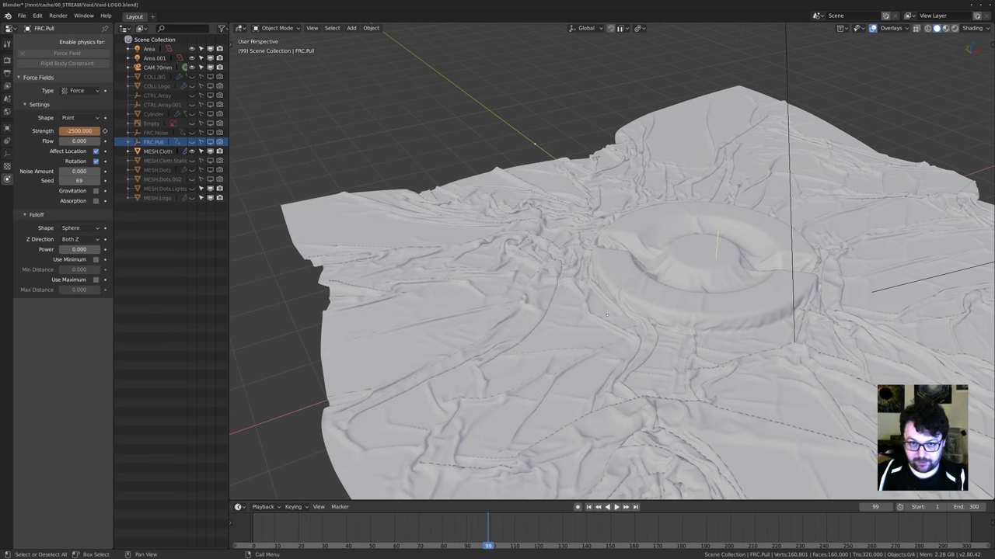
{"action": "scroll", "coordinate": [506, 259], "scroll_direction": "down", "scroll_amount": 4}
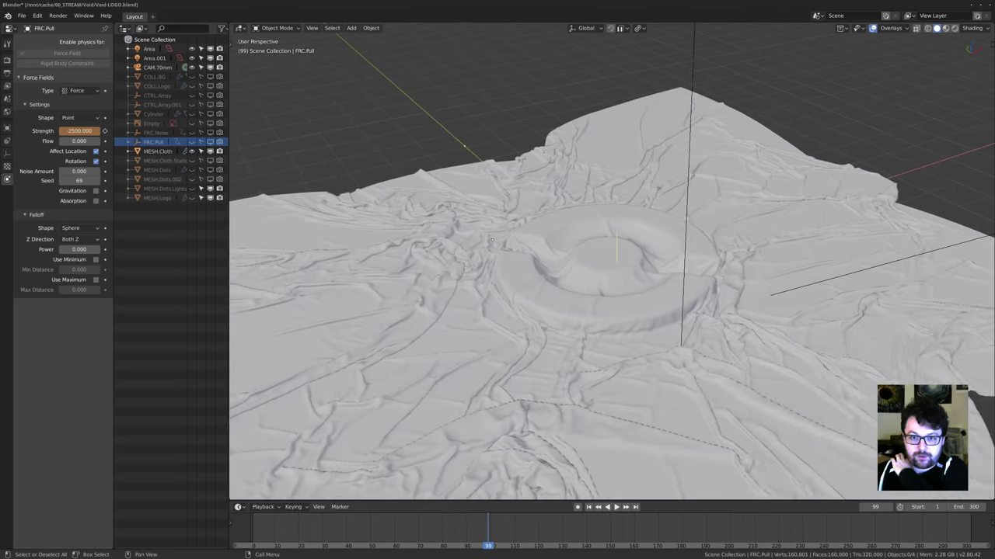
{"action": "middle_click_drag", "start_coordinate": [506, 259], "coordinate": [447, 247]}
{"action": "scroll", "coordinate": [535, 264], "scroll_direction": "up", "scroll_amount": 4}
{"action": "scroll", "coordinate": [449, 235], "scroll_direction": "down", "scroll_amount": 2}
{"action": "scroll", "coordinate": [447, 247], "scroll_direction": "up", "scroll_amount": 1}
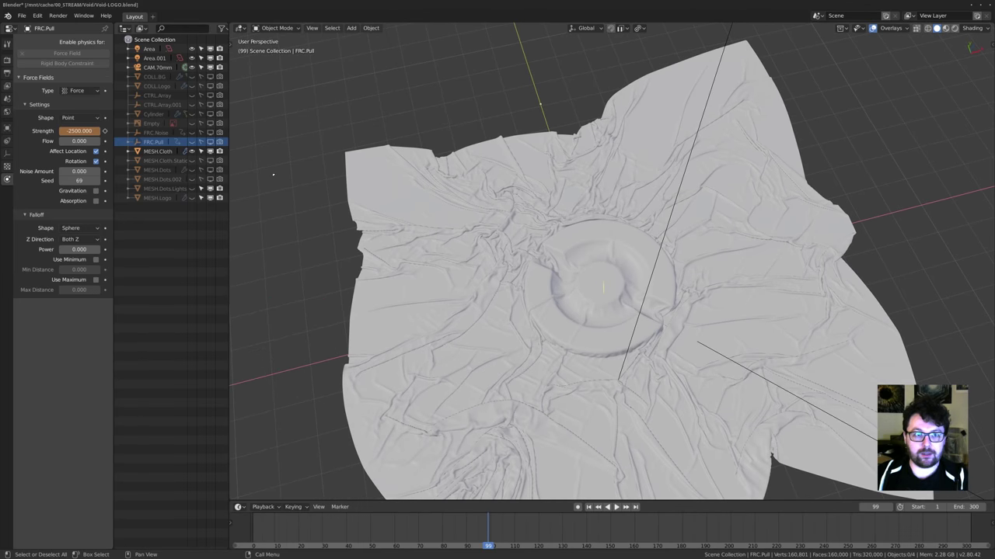
Select MESH.Cloth and examine its stiffness settings alongside the folds around the logo.
{"action": "left_click", "coordinate": [154, 151]}
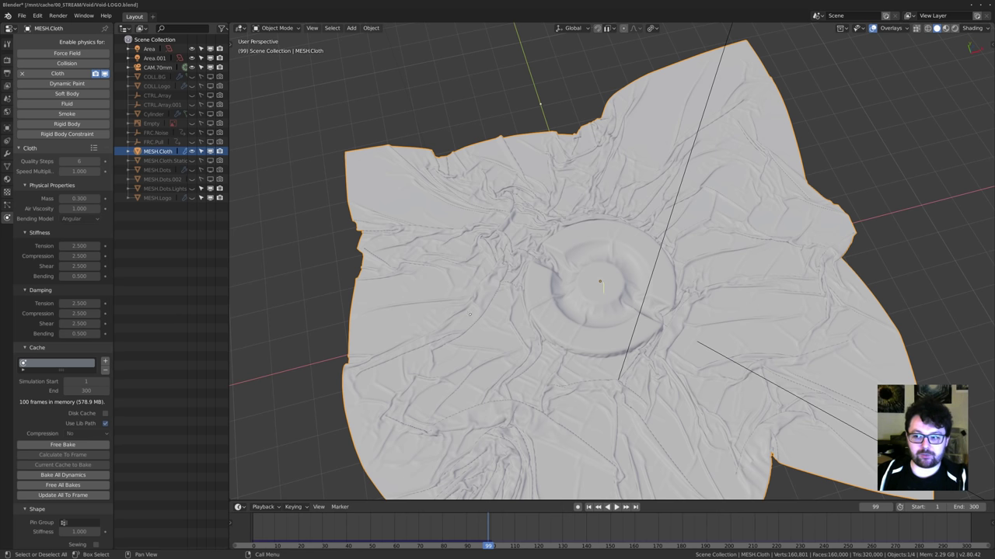
{"action": "middle_click_drag", "start_coordinate": [545, 319], "coordinate": [522, 302]}
{"action": "scroll", "coordinate": [522, 302], "scroll_direction": "up", "scroll_amount": 2}
{"action": "scroll", "coordinate": [498, 311], "scroll_direction": "down", "scroll_amount": 3}
{"action": "middle_click_drag", "start_coordinate": [291, 365], "coordinate": [342, 344]}
{"action": "scroll", "coordinate": [468, 292], "scroll_direction": "up", "scroll_amount": 3}
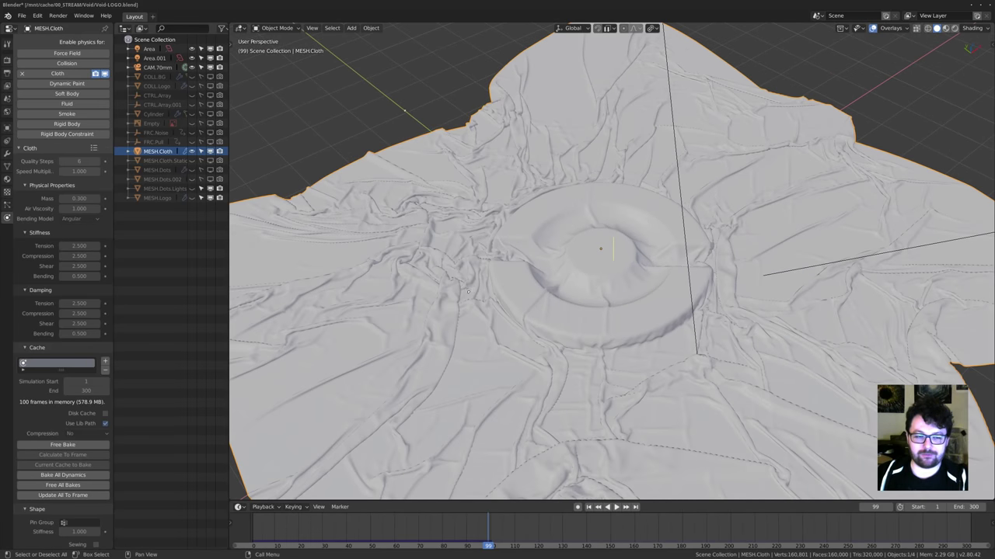
{"action": "scroll", "coordinate": [468, 292], "scroll_direction": "down", "scroll_amount": 1}
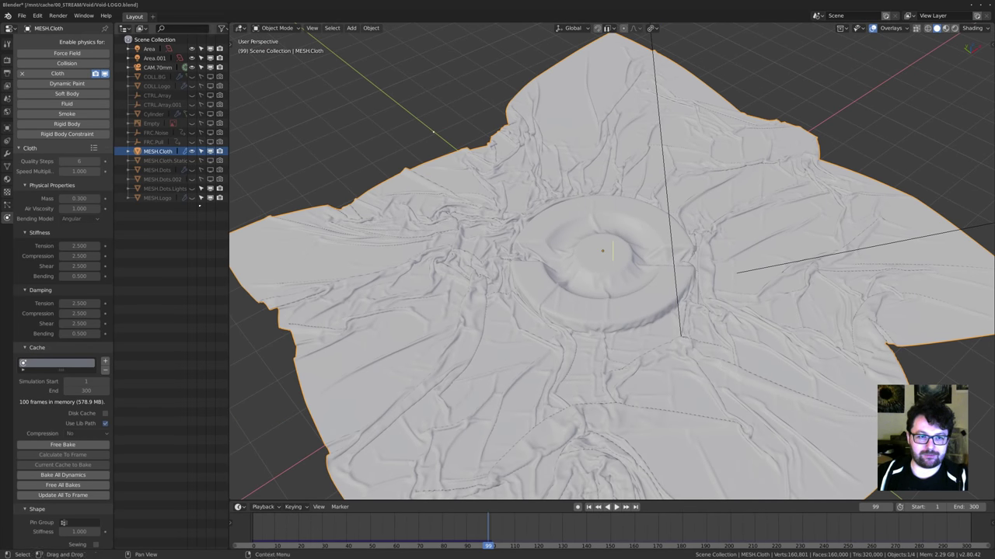
{"action": "middle_click_drag", "start_coordinate": [602, 258], "coordinate": [574, 275]}
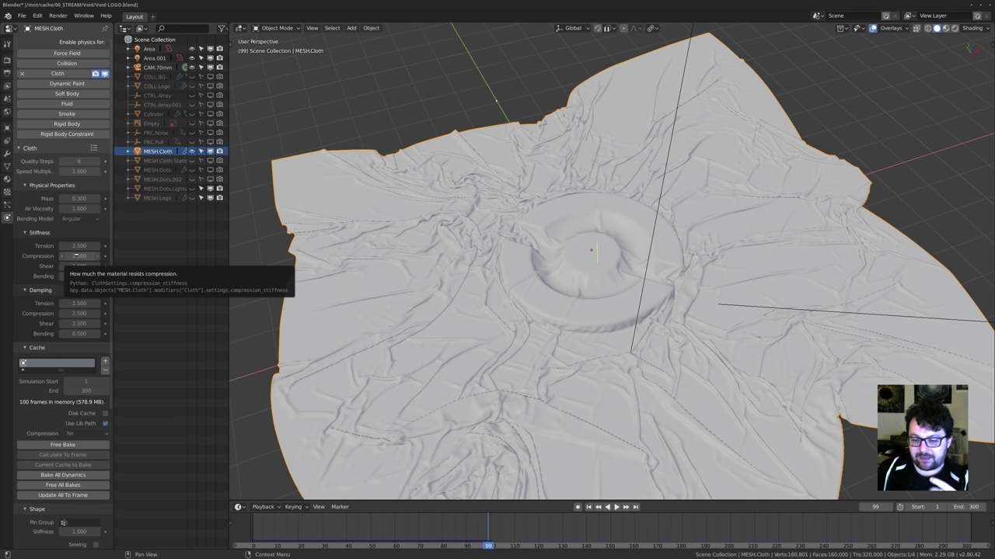
Replay the MESH.Cloth simulation from around frame 7 and stop it at frame 23.
{"action": "right_click", "coordinate": [269, 530]}
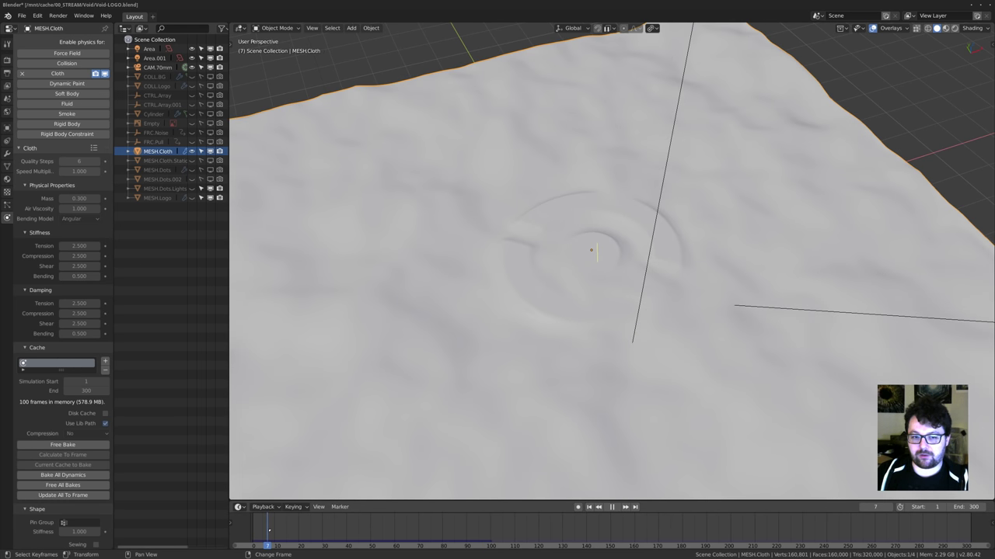
{"action": "key", "text": "space"}
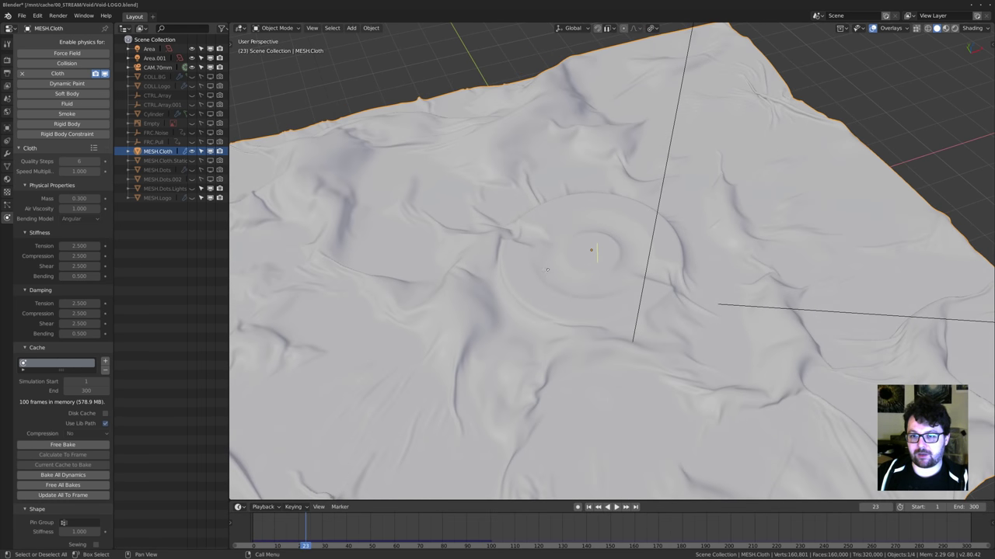
Examine the MESH.Cloth folds around the logo imprint at frame 23 from several angles and distances.
{"action": "middle_click_drag", "start_coordinate": [547, 270], "coordinate": [550, 327]}
{"action": "scroll", "coordinate": [553, 296], "scroll_direction": "up", "scroll_amount": 2}
{"action": "scroll", "coordinate": [510, 333], "scroll_direction": "down", "scroll_amount": 3}
{"action": "scroll", "coordinate": [551, 329], "scroll_direction": "down", "scroll_amount": 1}
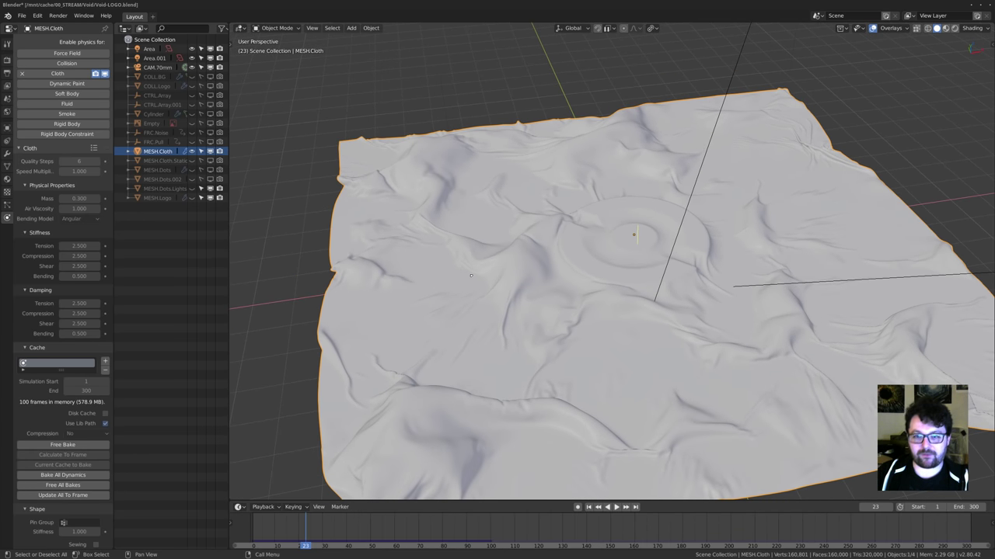
{"action": "middle_click_drag", "start_coordinate": [531, 405], "coordinate": [512, 432]}
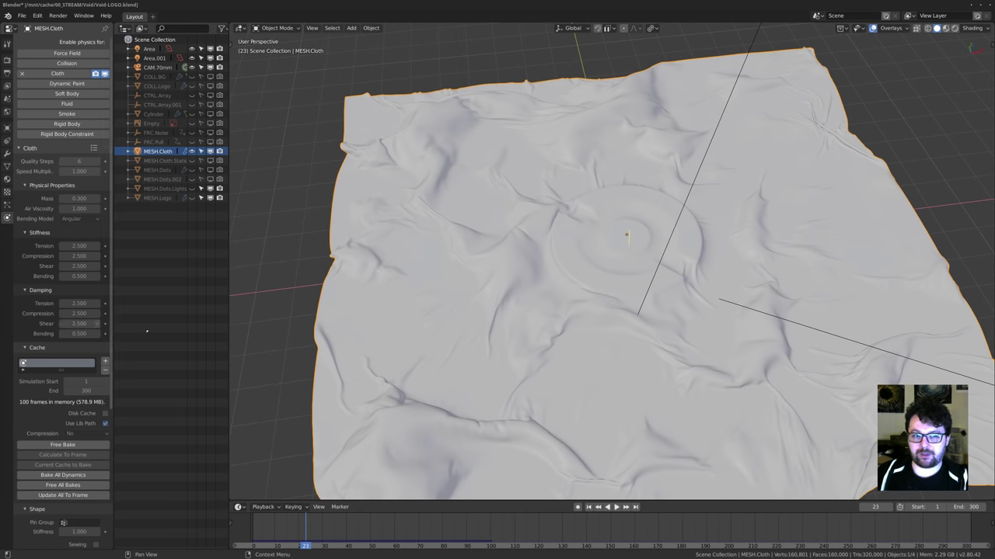
{"action": "middle_click_drag", "start_coordinate": [569, 314], "coordinate": [560, 316], "text": "shift"}
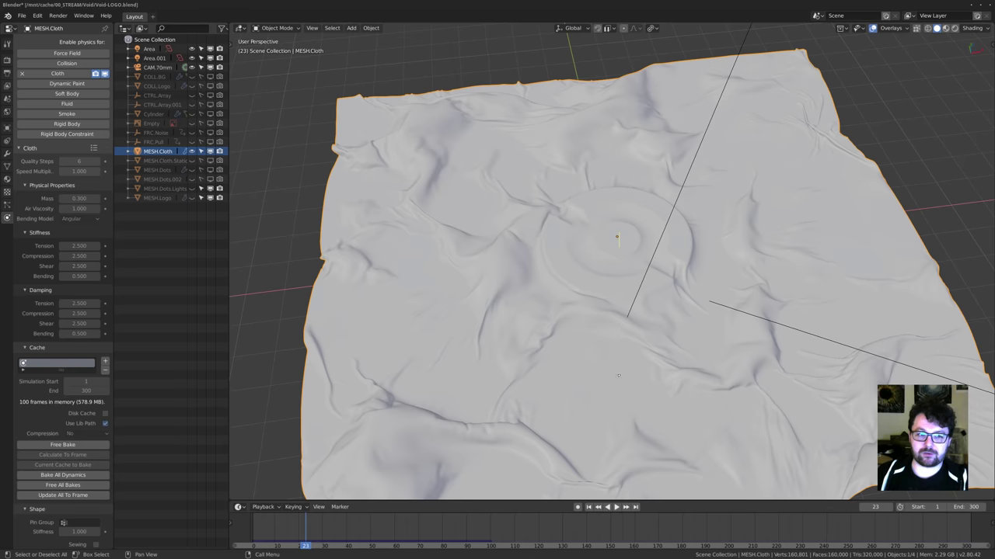
{"action": "middle_click_drag", "start_coordinate": [618, 375], "coordinate": [411, 327]}
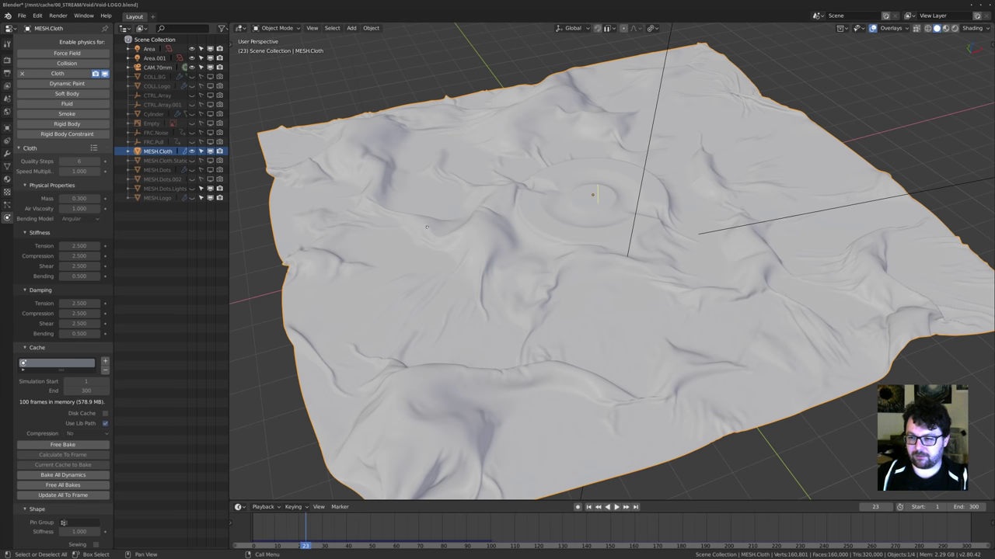
{"action": "middle_click_drag", "start_coordinate": [523, 258], "coordinate": [545, 262]}
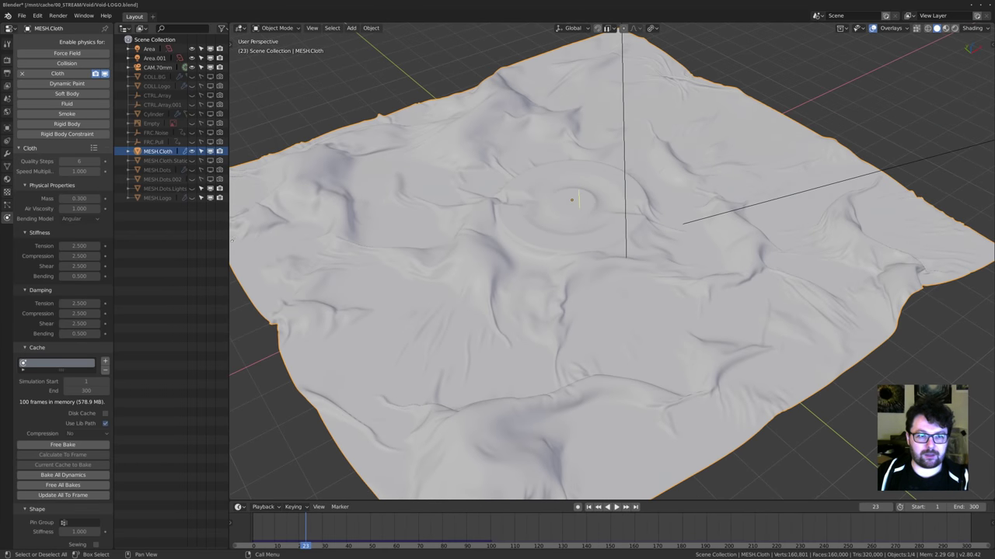
{"action": "middle_click_drag", "start_coordinate": [519, 247], "coordinate": [507, 250]}
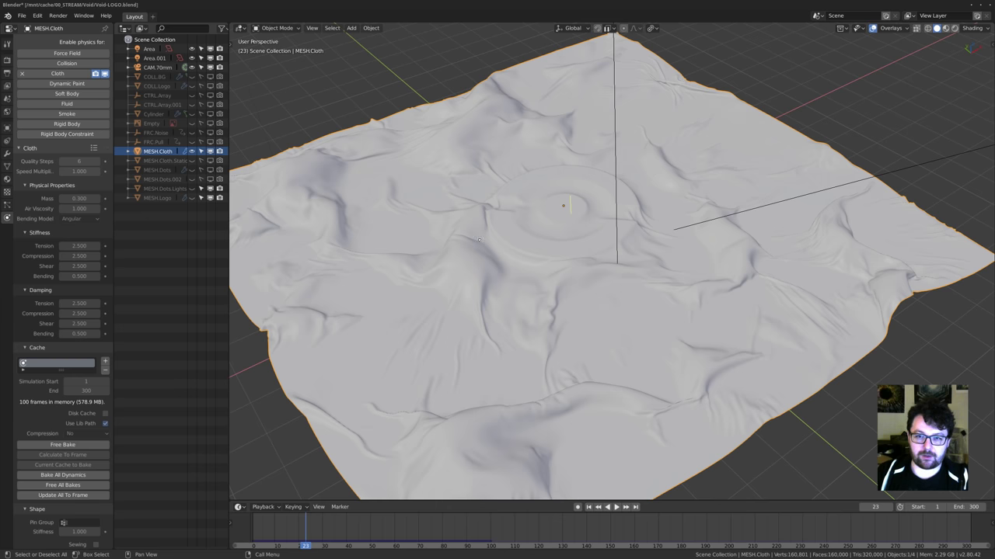
{"action": "middle_click_drag", "start_coordinate": [479, 239], "coordinate": [511, 255]}
{"action": "scroll", "coordinate": [489, 261], "scroll_direction": "up", "scroll_amount": 3}
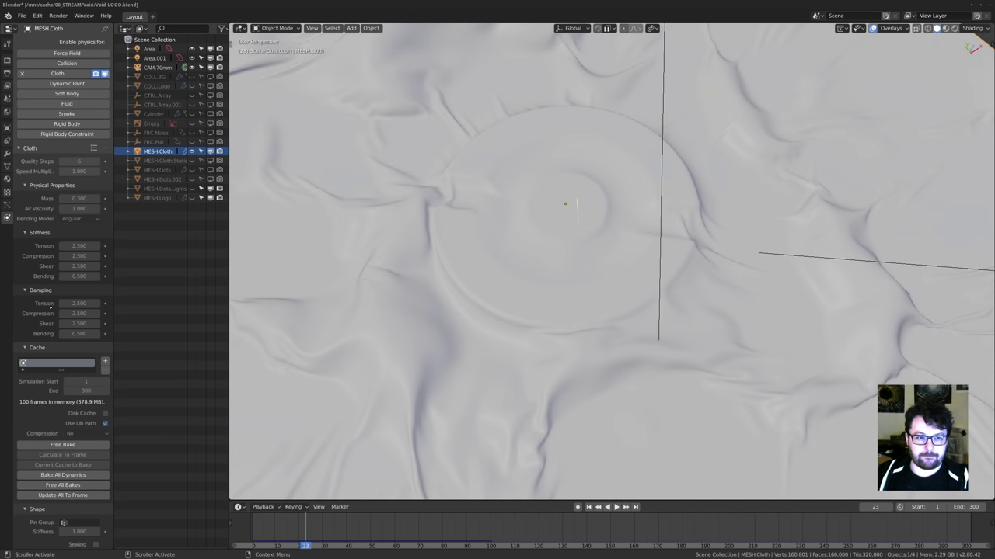
{"action": "scroll", "coordinate": [81, 430], "scroll_direction": "down", "scroll_amount": 2}
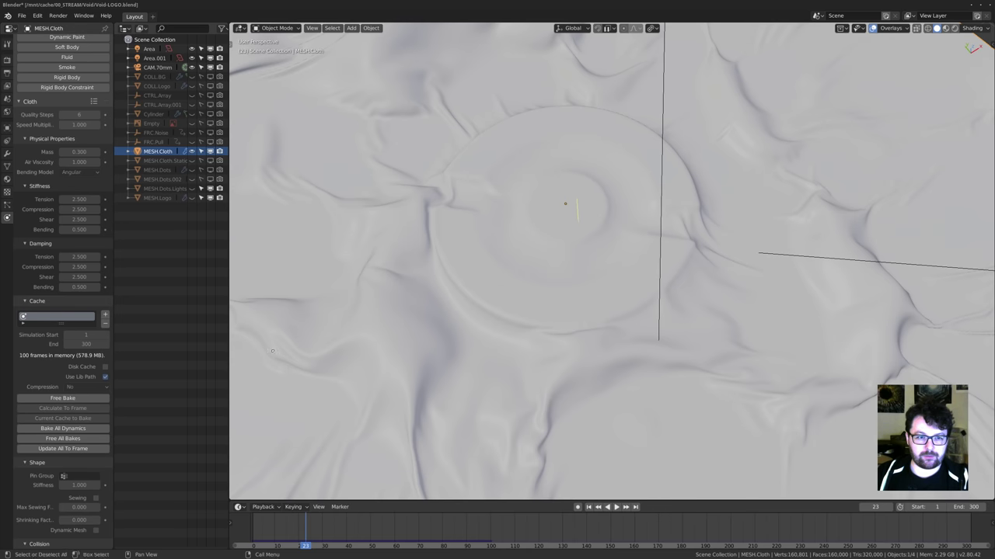
{"action": "middle_click_drag", "start_coordinate": [453, 360], "coordinate": [464, 379], "text": "shift"}
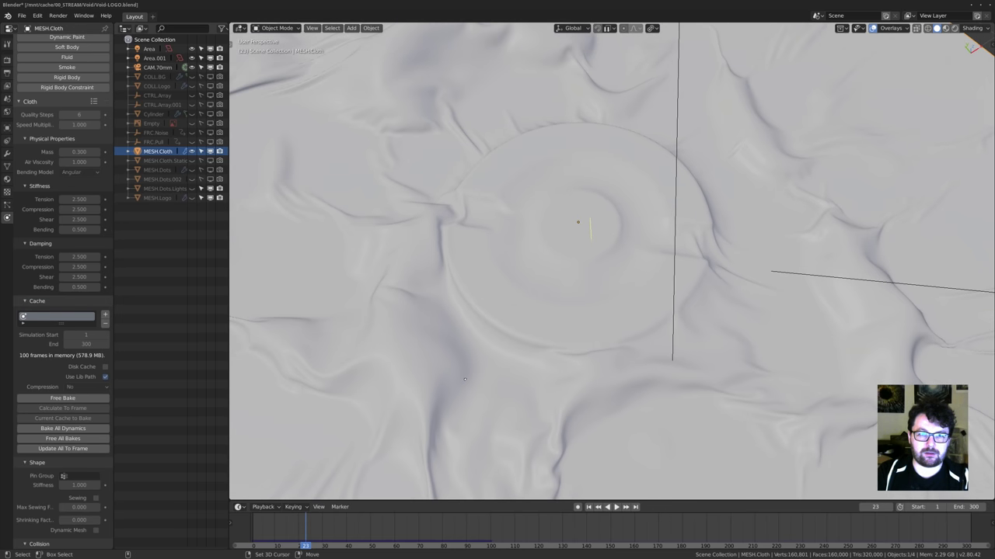
{"action": "middle_click_drag", "start_coordinate": [438, 347], "coordinate": [428, 374], "text": "shift"}
{"action": "scroll", "coordinate": [430, 364], "scroll_direction": "down", "scroll_amount": 3}
{"action": "scroll", "coordinate": [459, 368], "scroll_direction": "up", "scroll_amount": 2}
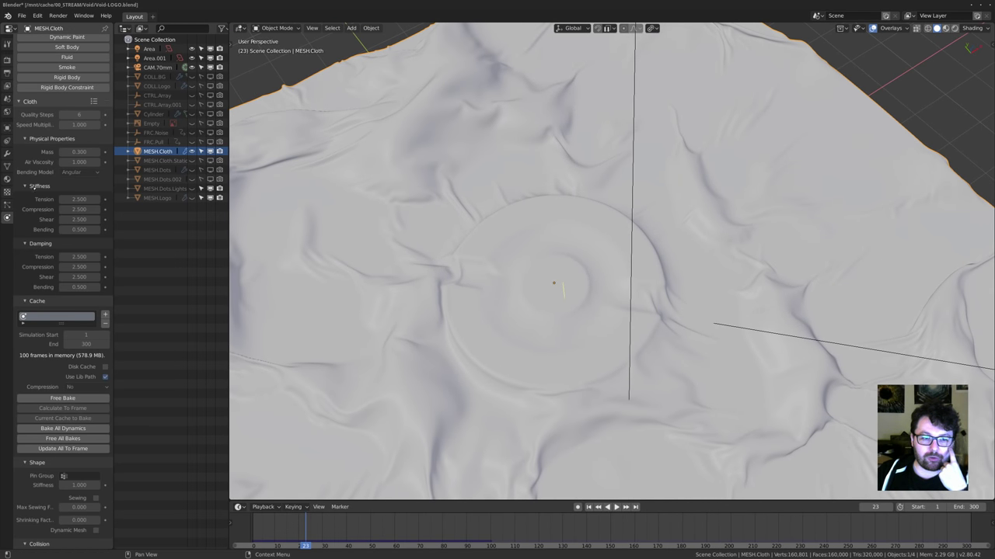
Collapse the Stiffness, Damping and Physical Properties settings of MESH.Cloth and review its cache, shape and collision settings.
{"action": "left_click", "coordinate": [23, 184]}
{"action": "left_click", "coordinate": [25, 197]}
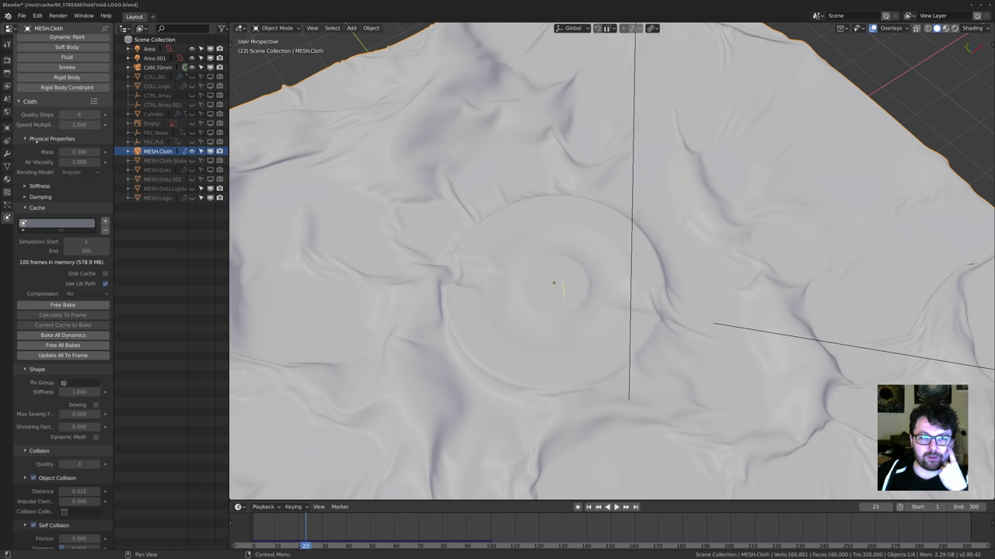
{"action": "left_click", "coordinate": [34, 141]}
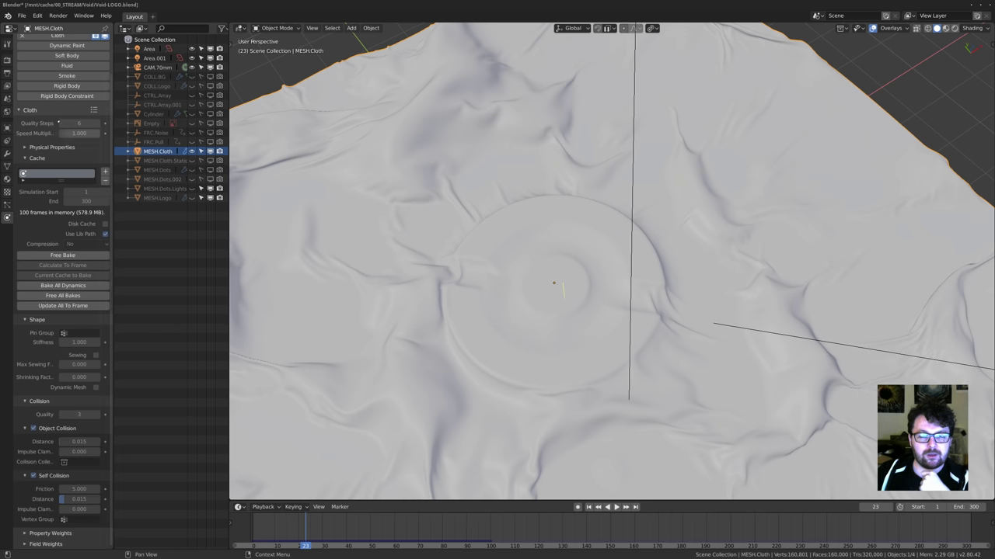
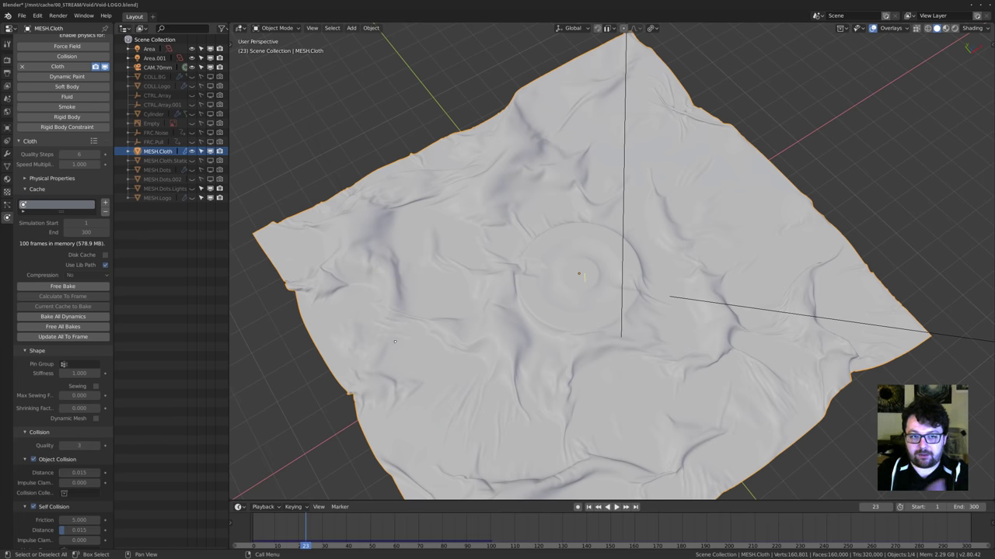
{"action": "scroll", "coordinate": [62, 233], "scroll_direction": "down", "scroll_amount": 2}
{"action": "scroll", "coordinate": [47, 194], "scroll_direction": "up", "scroll_amount": 3}
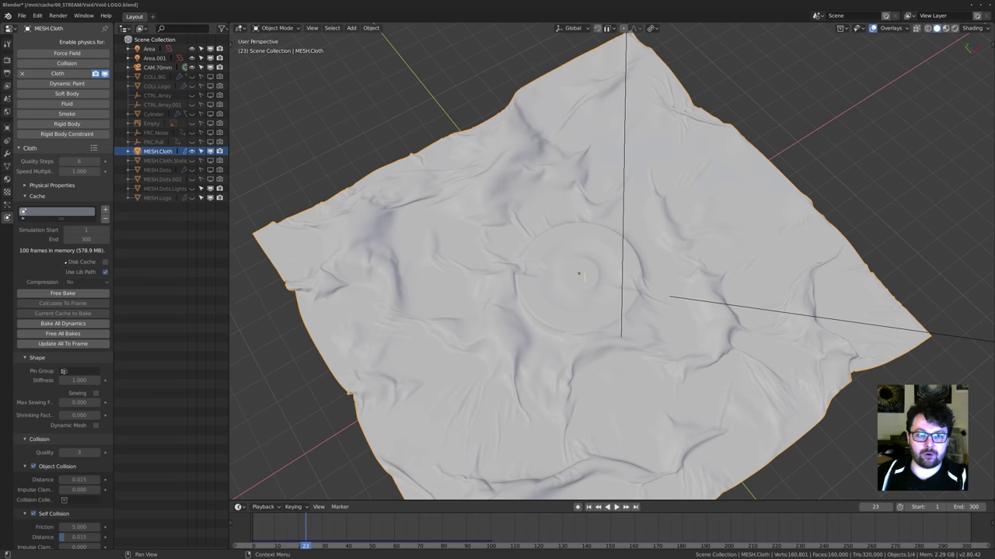
Expand the Physical Properties, Stiffness and Damping settings again and review them alongside the simulated cloth.
{"action": "left_click", "coordinate": [40, 185]}
{"action": "left_click", "coordinate": [35, 232]}
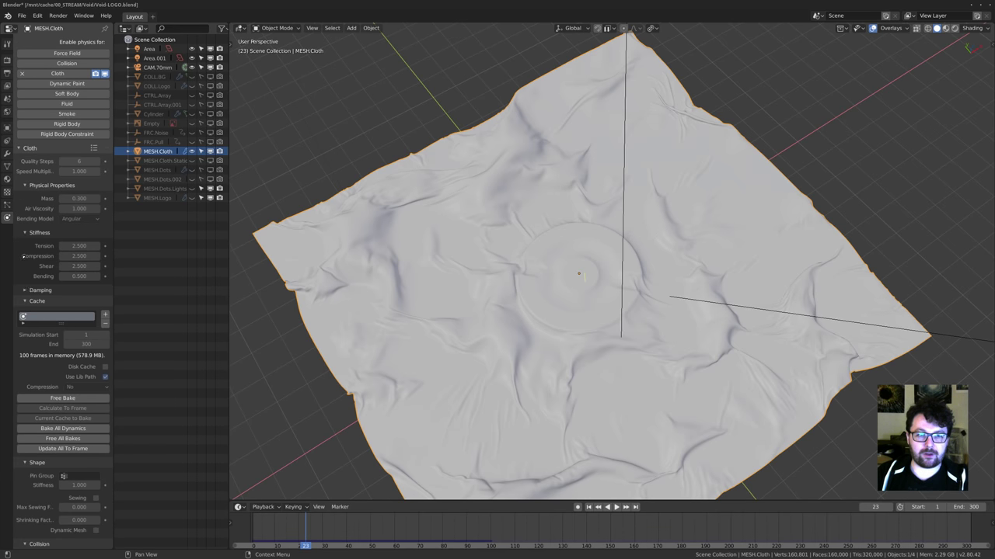
{"action": "left_click", "coordinate": [35, 290]}
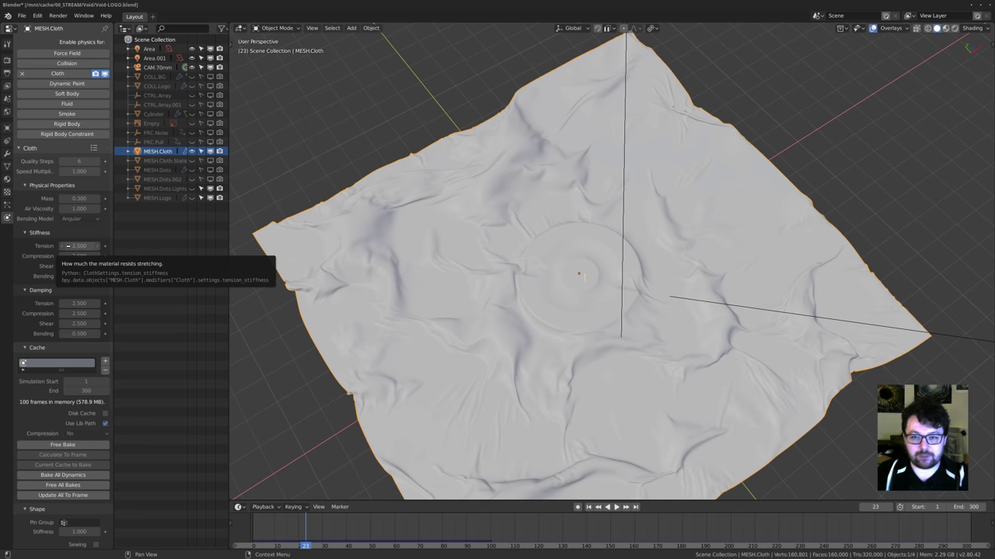
{"action": "middle_click_drag", "start_coordinate": [349, 280], "coordinate": [317, 250]}
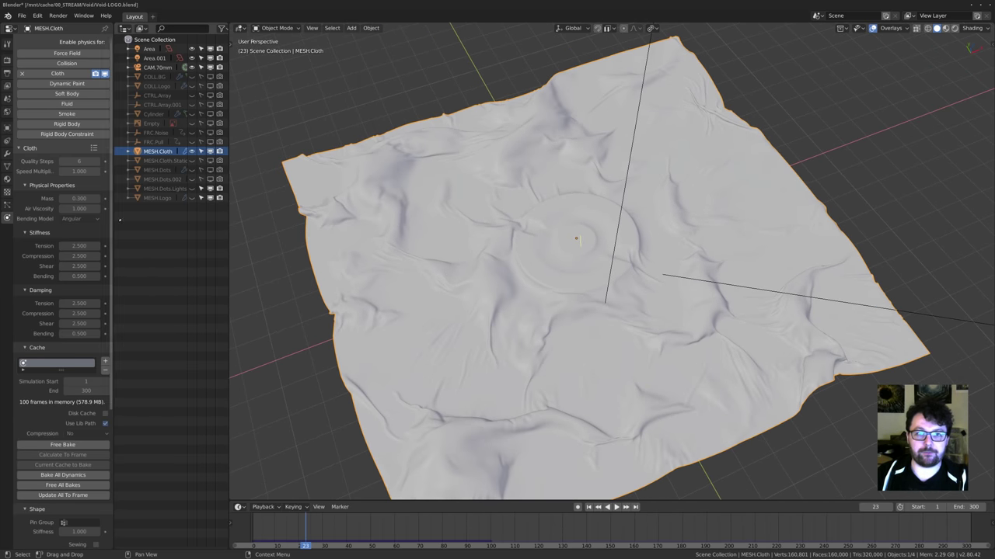
Hide MESH.Cloth, show MESH.Cloth.Static in its place and select it in the viewport.
{"action": "left_click", "coordinate": [192, 151]}
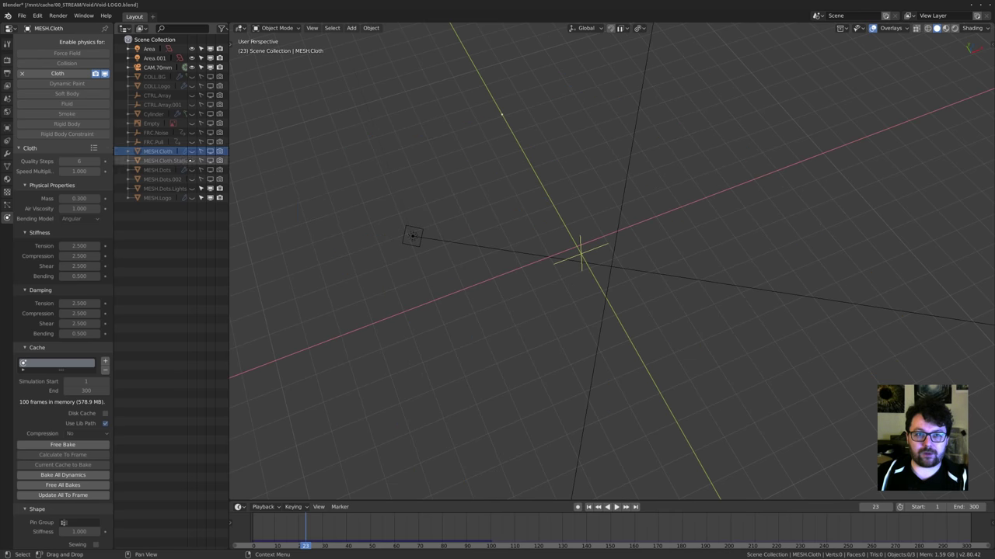
{"action": "left_click", "coordinate": [192, 160]}
{"action": "middle_click_drag", "start_coordinate": [499, 230], "coordinate": [494, 268]}
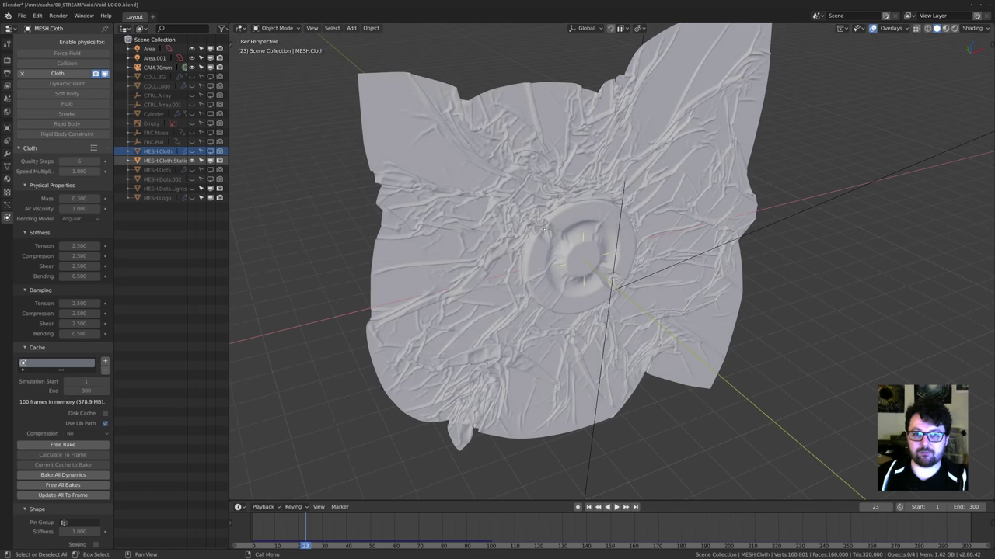
{"action": "left_click", "coordinate": [398, 216]}
{"action": "middle_click_drag", "start_coordinate": [398, 216], "coordinate": [356, 208]}
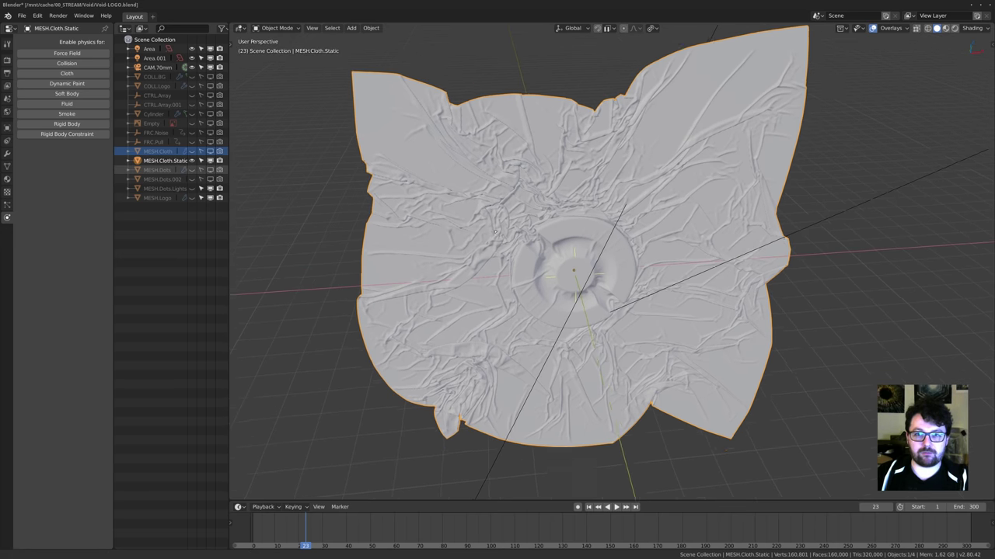
Examine the wrinkles and logo imprint of MESH.Cloth.Static from the front, back and close up.
{"action": "scroll", "coordinate": [519, 212], "scroll_direction": "up", "scroll_amount": 5}
{"action": "scroll", "coordinate": [519, 212], "scroll_direction": "down", "scroll_amount": 3}
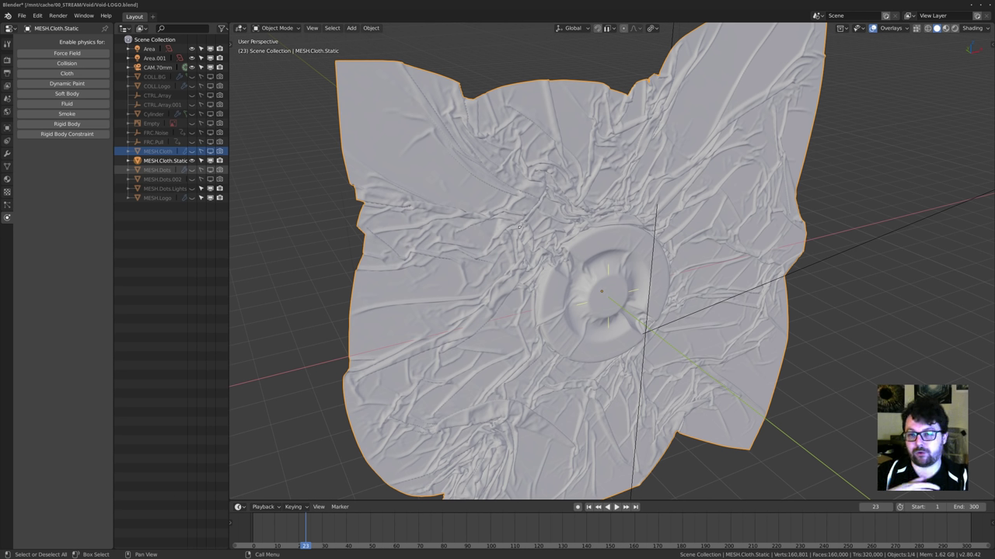
{"action": "middle_click_drag", "start_coordinate": [512, 220], "coordinate": [557, 266]}
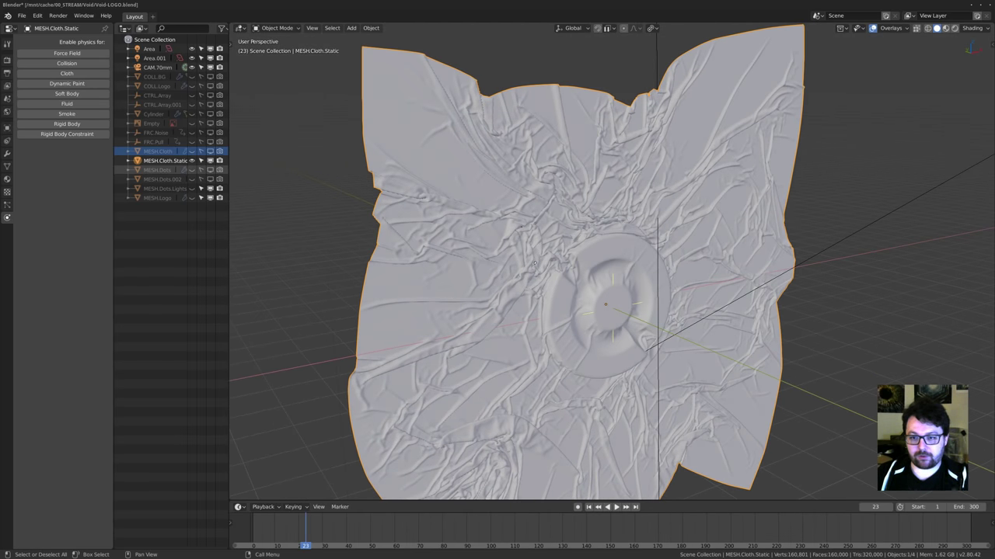
{"action": "scroll", "coordinate": [495, 250], "scroll_direction": "up", "scroll_amount": 1}
{"action": "middle_click_drag", "start_coordinate": [495, 251], "coordinate": [458, 211], "text": "shift"}
{"action": "middle_click_drag", "start_coordinate": [537, 211], "coordinate": [648, 282]}
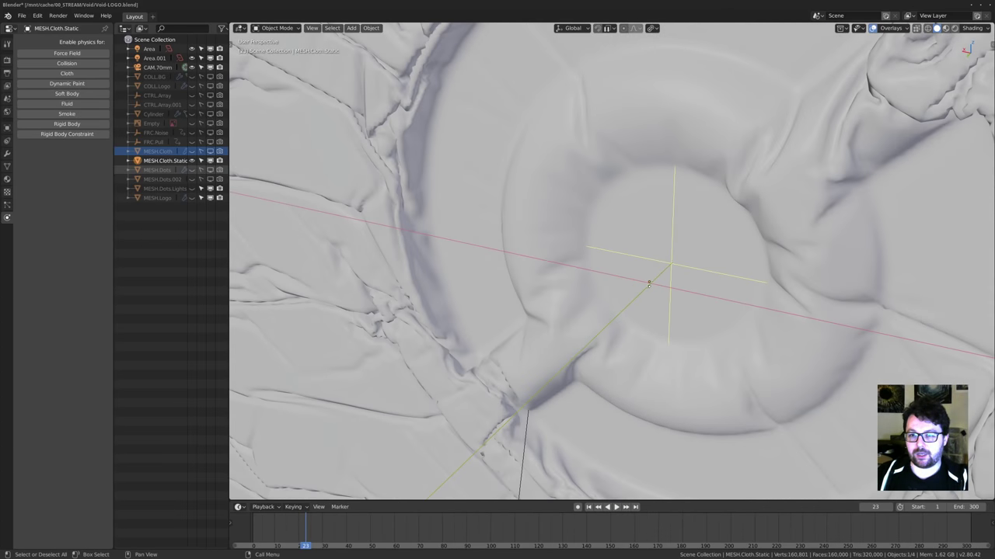
{"action": "scroll", "coordinate": [657, 283], "scroll_direction": "down", "scroll_amount": 9}
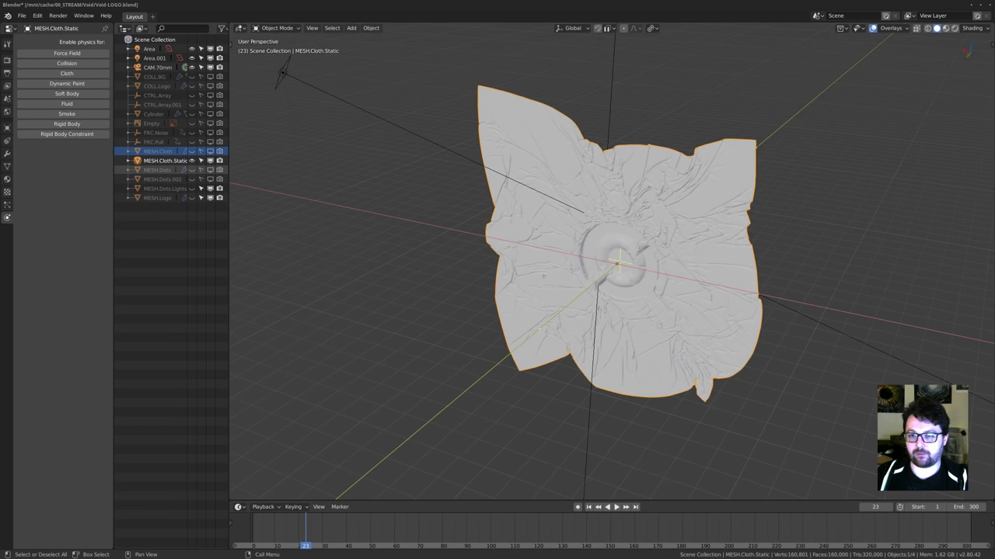
{"action": "middle_click_drag", "start_coordinate": [657, 283], "coordinate": [561, 276]}
{"action": "scroll", "coordinate": [587, 280], "scroll_direction": "up", "scroll_amount": 4}
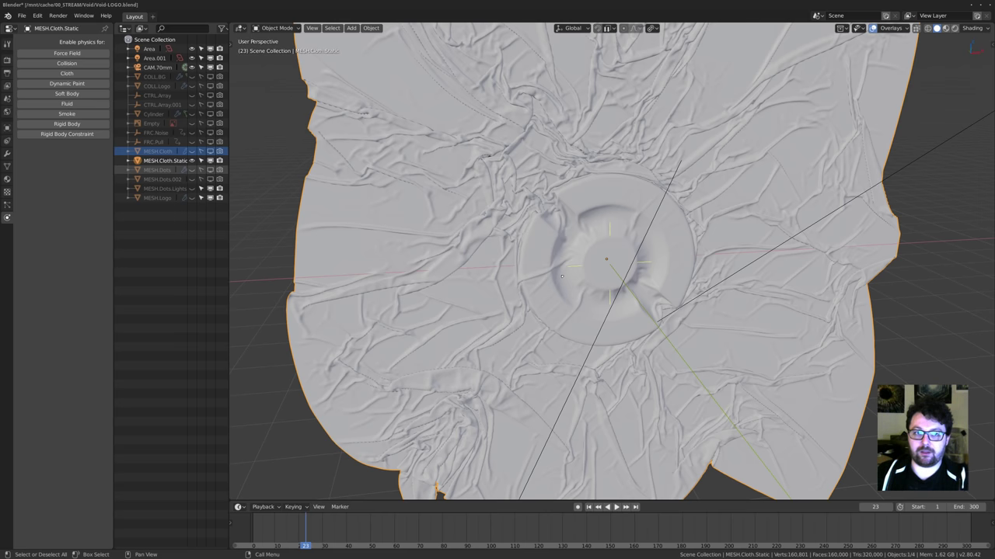
{"action": "middle_click_drag", "start_coordinate": [520, 282], "coordinate": [600, 290]}
{"action": "scroll", "coordinate": [590, 290], "scroll_direction": "up", "scroll_amount": 1}
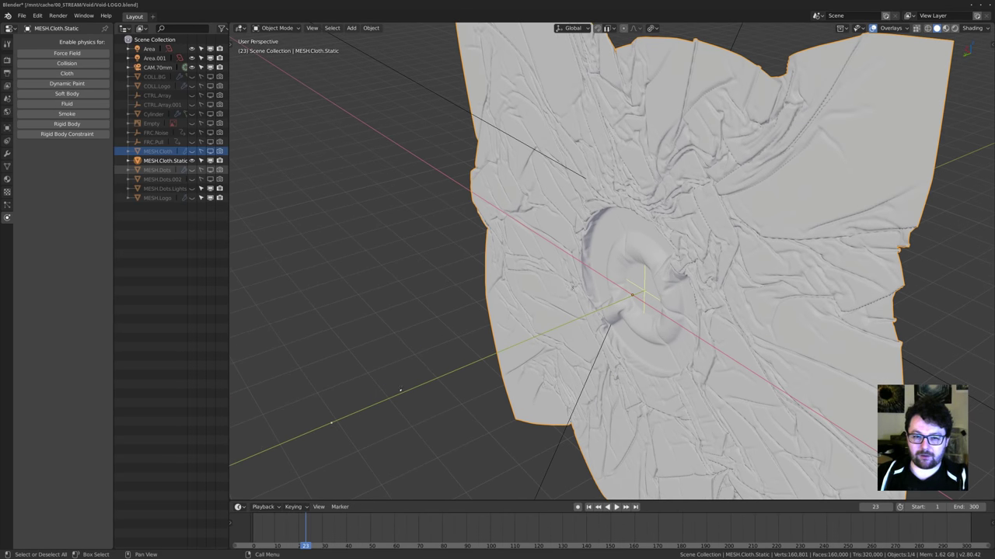
{"action": "middle_click_drag", "start_coordinate": [332, 424], "coordinate": [688, 351]}
{"action": "middle_click_drag", "start_coordinate": [672, 318], "coordinate": [477, 325]}
{"action": "scroll", "coordinate": [479, 322], "scroll_direction": "up", "scroll_amount": 2}
{"action": "left_click_drag", "start_coordinate": [454, 328], "coordinate": [512, 375]}
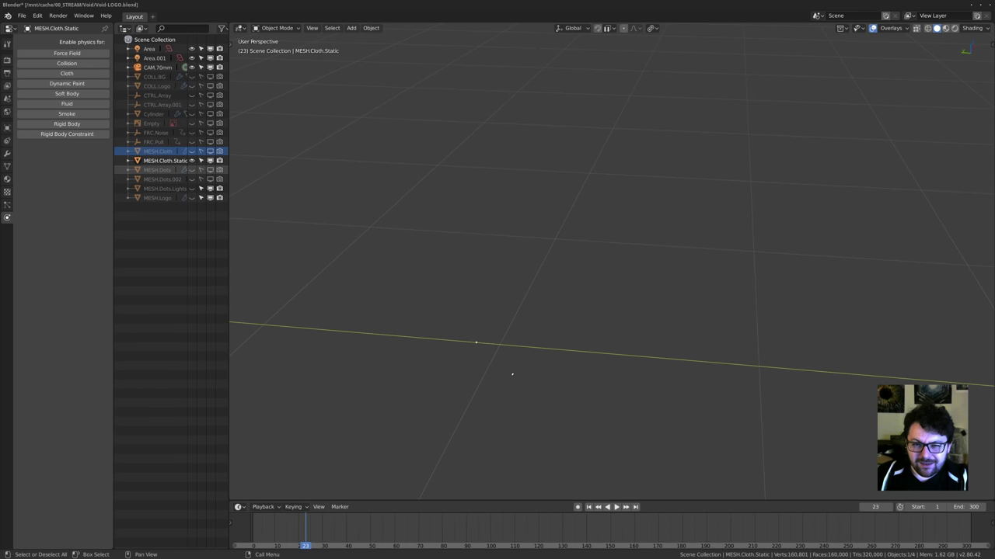
{"action": "middle_click_drag", "start_coordinate": [492, 359], "coordinate": [523, 292]}
Inspect the mesh density of MESH.Cloth.Static in Edit Mode and return to Object Mode.
{"action": "left_click", "coordinate": [539, 264]}
{"action": "key", "text": "Tab"}
{"action": "scroll", "coordinate": [433, 87], "scroll_direction": "up", "scroll_amount": 5}
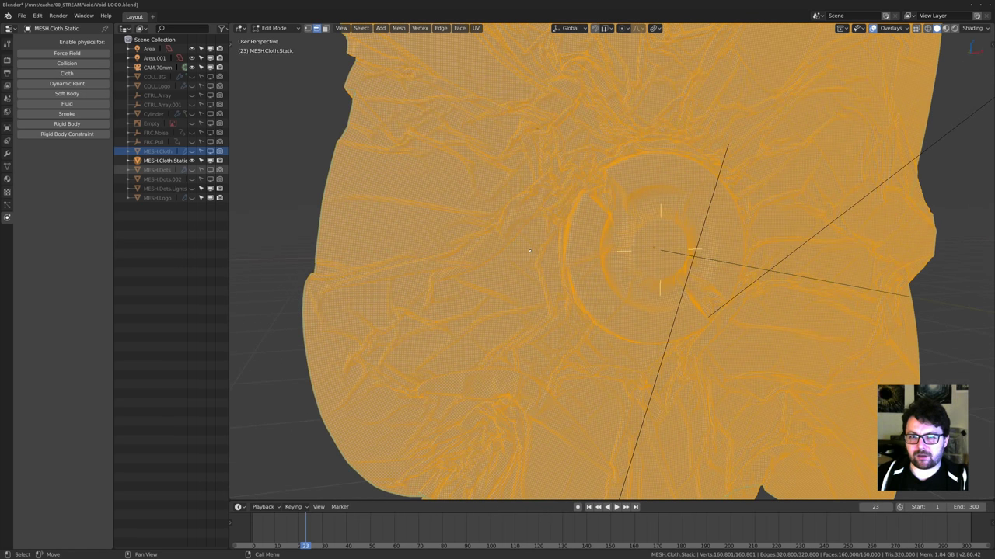
{"action": "key", "text": "Tab"}
Select only MESH.Cloth.Static, show its modifiers and set the Subdivision modifier's viewport level to 1.
{"action": "left_click", "coordinate": [159, 161]}
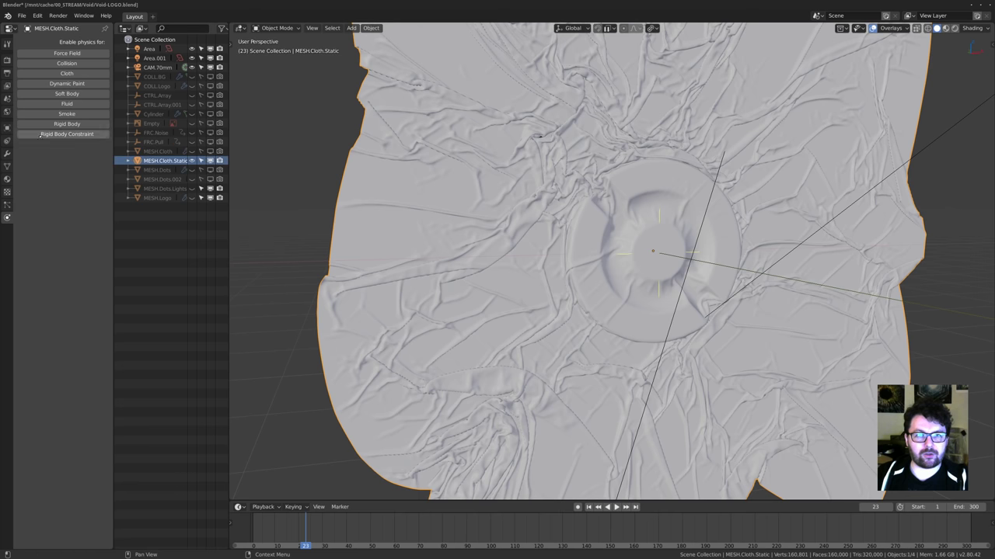
{"action": "left_click", "coordinate": [7, 153]}
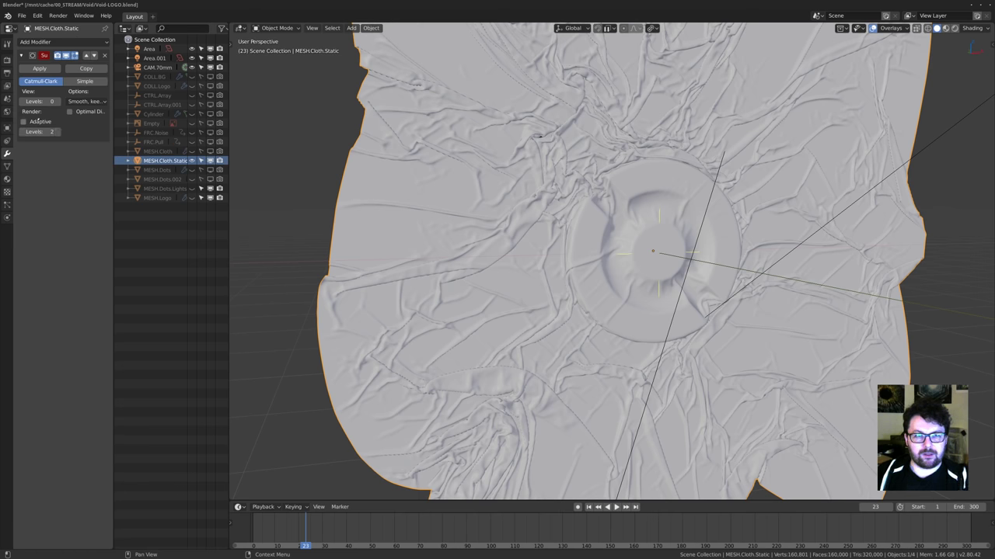
{"action": "middle_click_drag", "start_coordinate": [350, 186], "coordinate": [366, 195]}
{"action": "scroll", "coordinate": [364, 193], "scroll_direction": "down", "scroll_amount": 1}
{"action": "scroll", "coordinate": [363, 195], "scroll_direction": "up", "scroll_amount": 1}
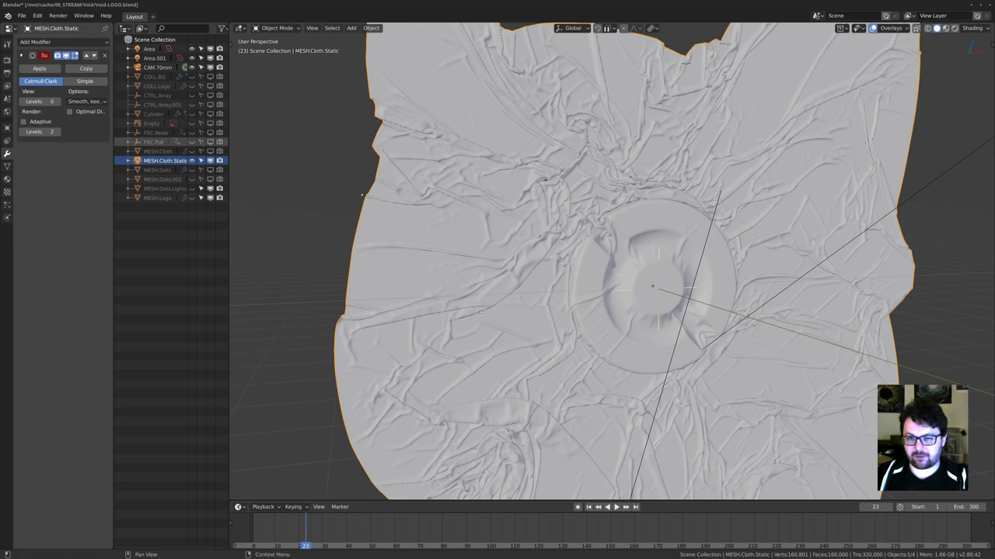
{"action": "key", "text": "ctrl+1"}
{"action": "middle_click_drag", "start_coordinate": [473, 315], "coordinate": [556, 283]}
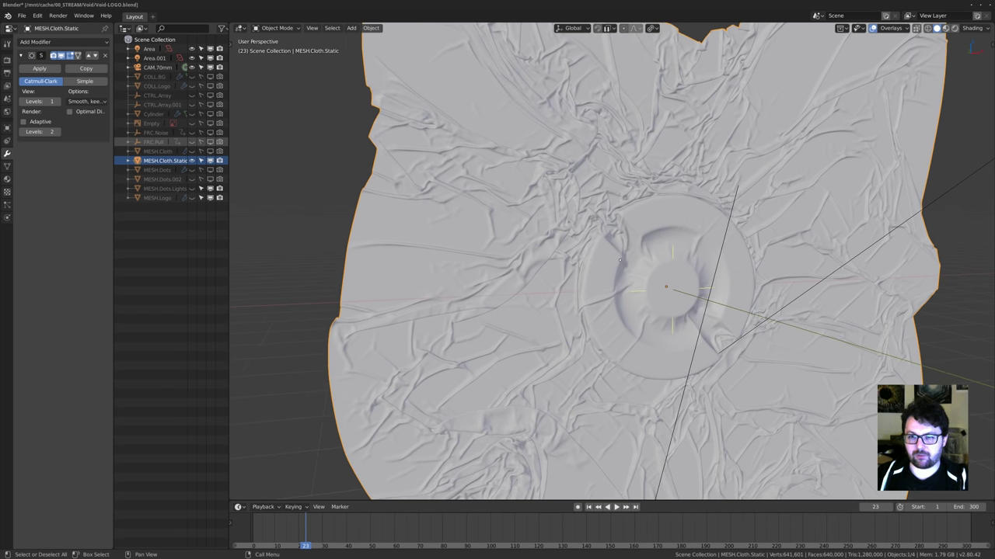
Compare the cloth's close-up folds with the Subdivision modifier's viewport display switched off, and undo that toggle.
{"action": "scroll", "coordinate": [620, 262], "scroll_direction": "down", "scroll_amount": 4}
{"action": "scroll", "coordinate": [580, 257], "scroll_direction": "up", "scroll_amount": 10}
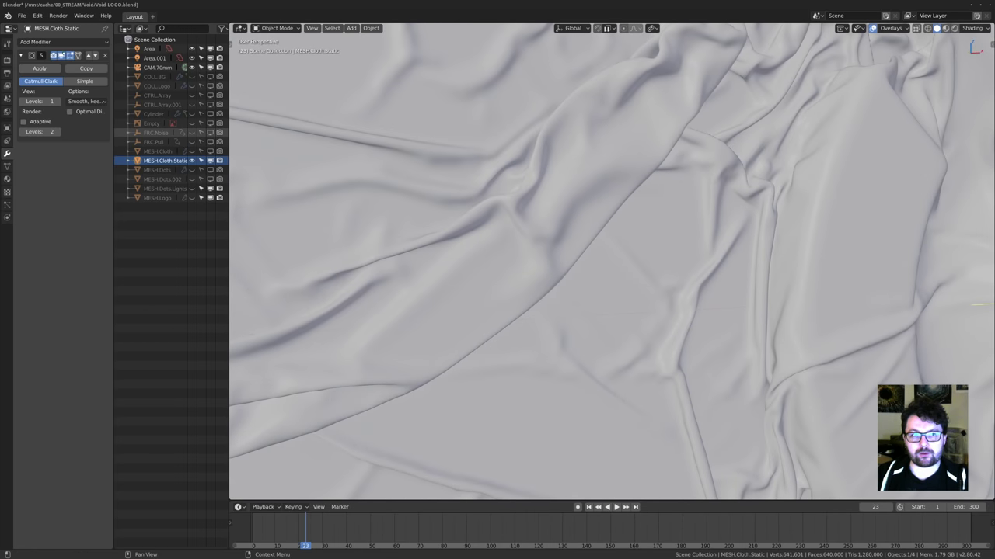
{"action": "left_click", "coordinate": [62, 56]}
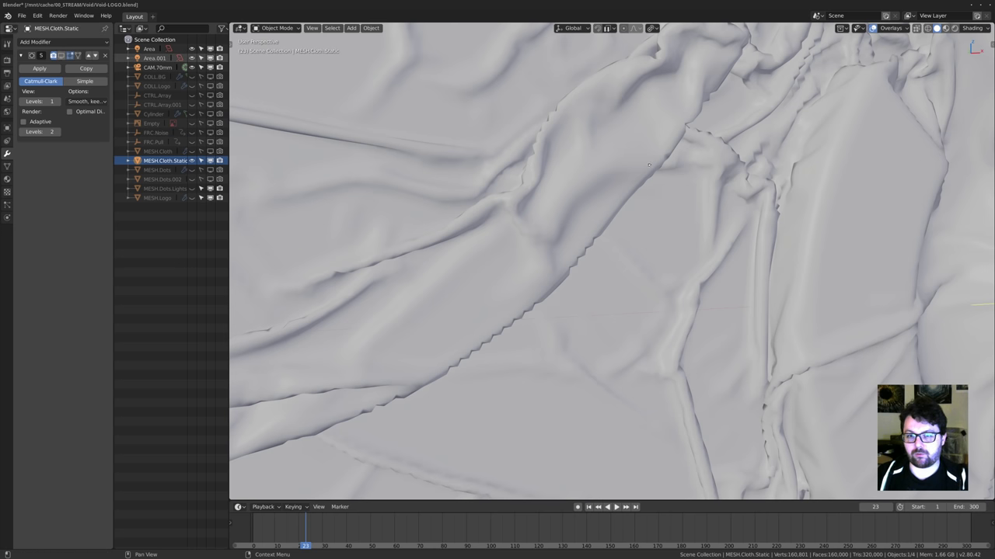
{"action": "key", "text": "ctrl+z"}
{"action": "scroll", "coordinate": [626, 121], "scroll_direction": "down", "scroll_amount": 11}
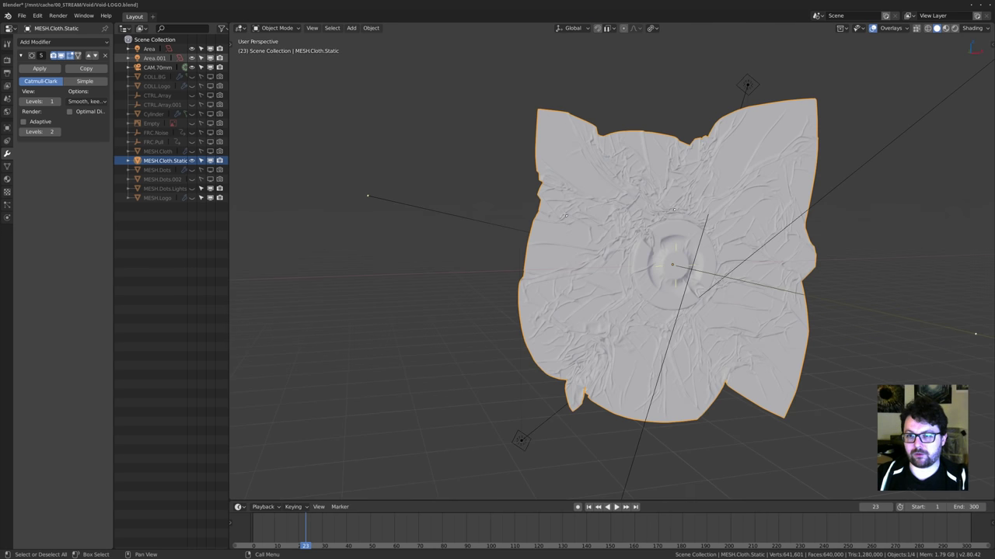
Hide MESH.Cloth.Static in the viewport after a closer look at its folds.
{"action": "scroll", "coordinate": [599, 219], "scroll_direction": "up", "scroll_amount": 3}
{"action": "middle_click_drag", "start_coordinate": [665, 214], "coordinate": [624, 229], "text": "shift"}
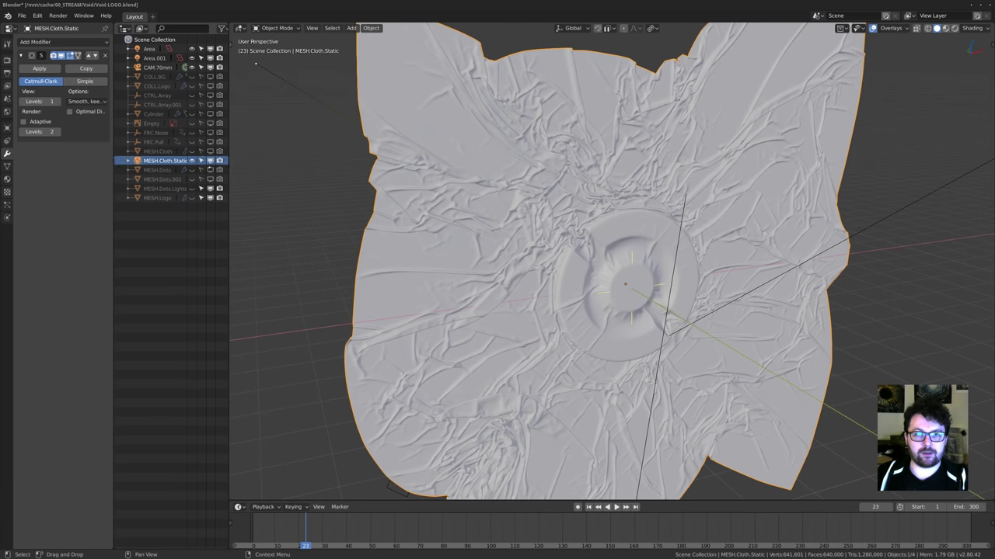
{"action": "left_click", "coordinate": [191, 160]}
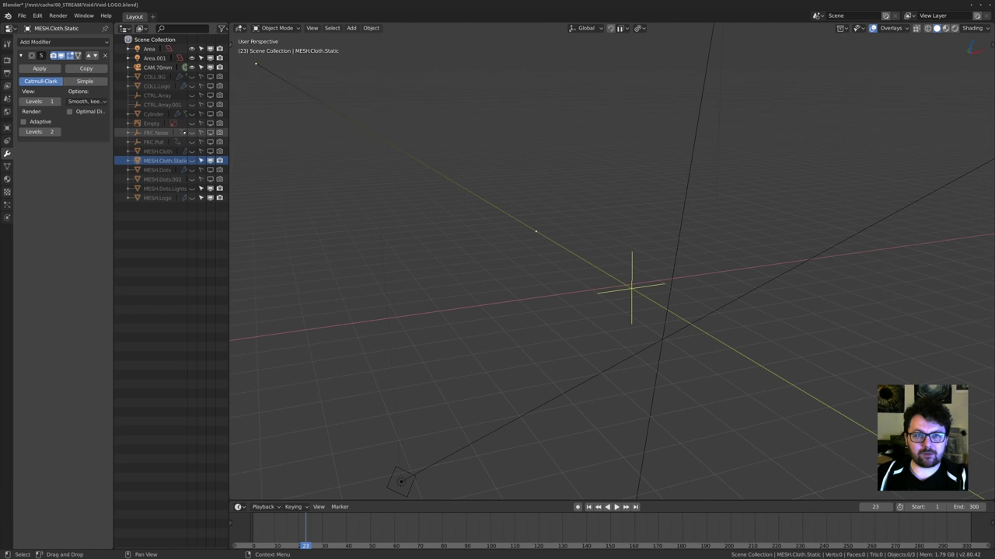
{"action": "middle_click_drag", "start_coordinate": [521, 176], "coordinate": [481, 179]}
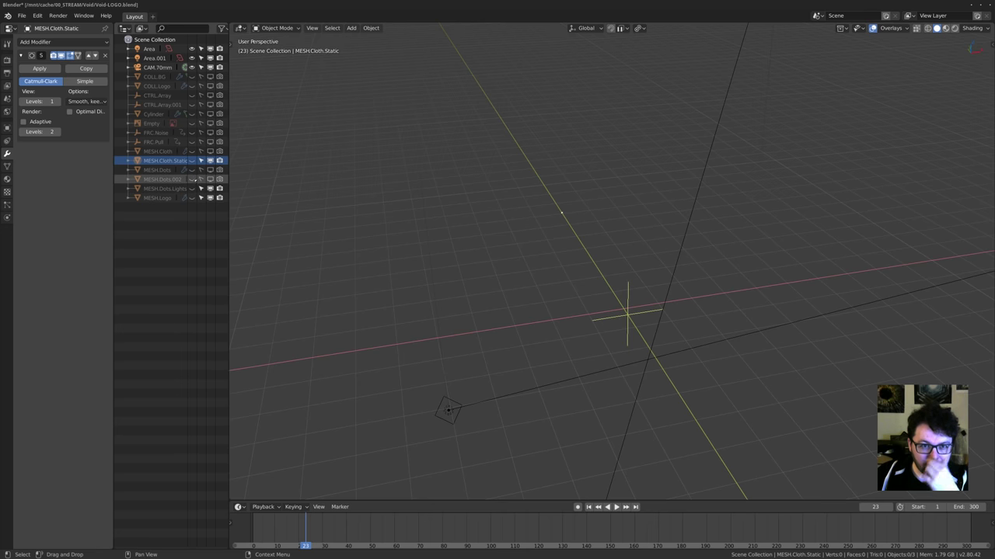
Make MESH.Dots.002, MESH.Dots and MESH.Dots.Lights visible in the viewport and bring the dot rings into closer view.
{"action": "left_click", "coordinate": [191, 178]}
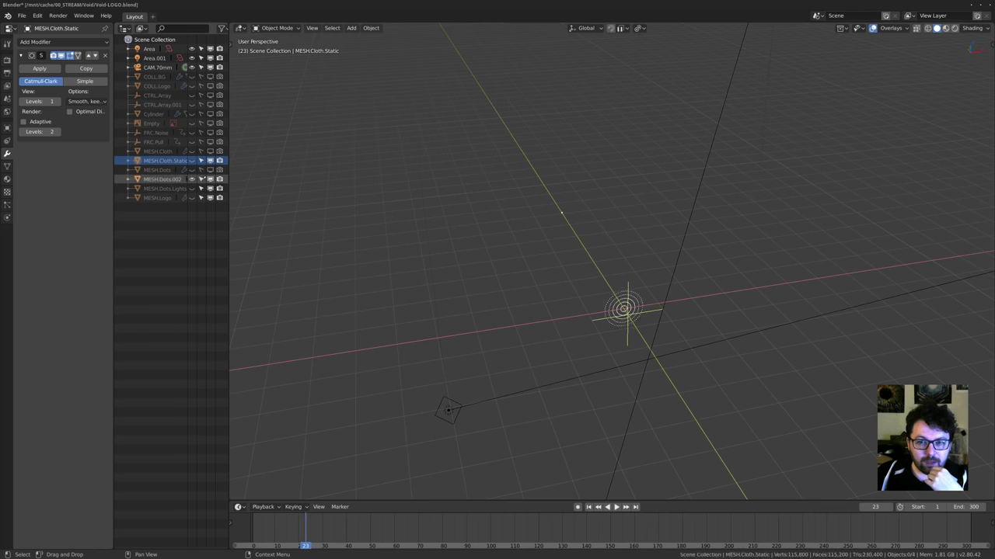
{"action": "left_click_drag", "start_coordinate": [220, 170], "coordinate": [211, 169]}
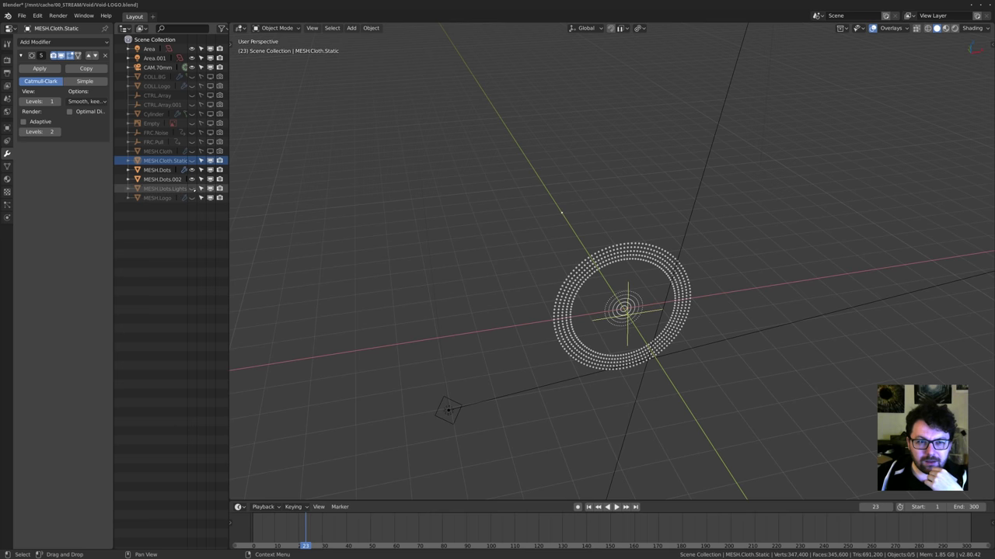
{"action": "left_click", "coordinate": [192, 189]}
{"action": "scroll", "coordinate": [516, 159], "scroll_direction": "up", "scroll_amount": 1}
{"action": "middle_click_drag", "start_coordinate": [539, 242], "coordinate": [492, 207], "text": "shift"}
{"action": "scroll", "coordinate": [516, 159], "scroll_direction": "up", "scroll_amount": 2}
{"action": "scroll", "coordinate": [463, 148], "scroll_direction": "up", "scroll_amount": 2}
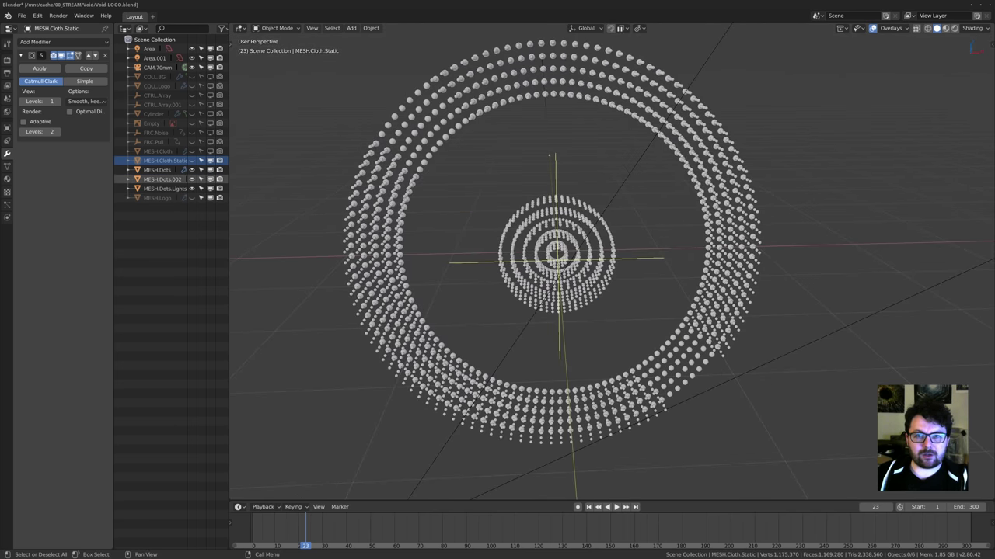
Select MESH.Dots.Lights to show its Array modifier and examine its layered dots at an angle.
{"action": "left_click", "coordinate": [164, 188]}
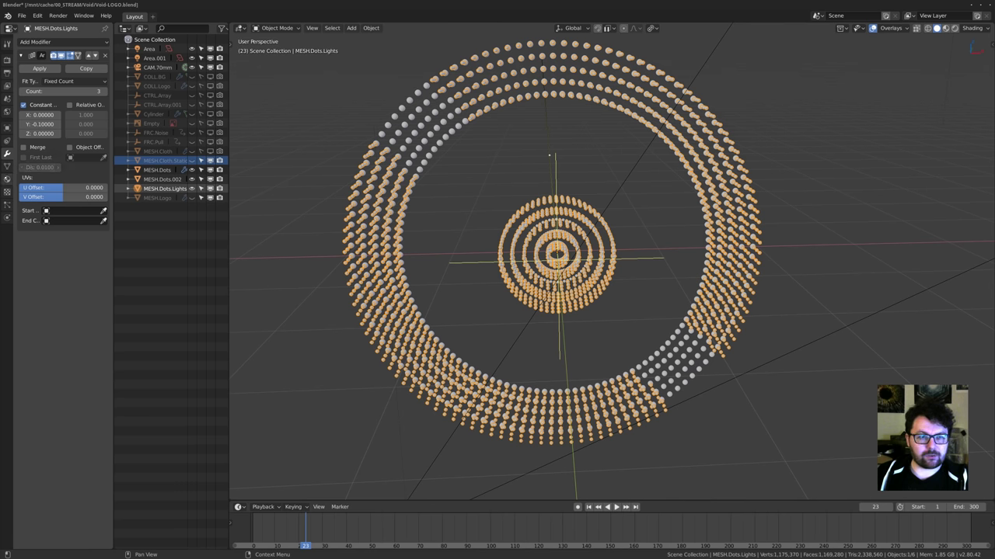
{"action": "middle_click_drag", "start_coordinate": [349, 175], "coordinate": [406, 177]}
{"action": "scroll", "coordinate": [496, 206], "scroll_direction": "up", "scroll_amount": 2}
{"action": "middle_click_drag", "start_coordinate": [496, 207], "coordinate": [445, 194]}
{"action": "middle_click_drag", "start_coordinate": [580, 231], "coordinate": [599, 237]}
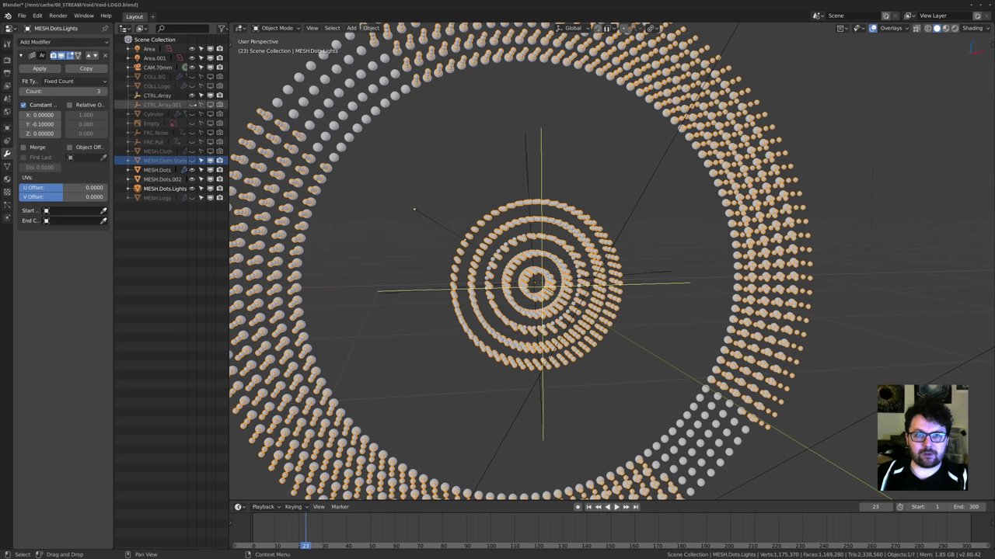
Show the CTRL.Array and CTRL.Array.001 empties and briefly play the animation while orbiting around the dot rings.
{"action": "left_click", "coordinate": [157, 95]}
{"action": "middle_click_drag", "start_coordinate": [490, 195], "coordinate": [605, 226]}
{"action": "left_click", "coordinate": [605, 225]}
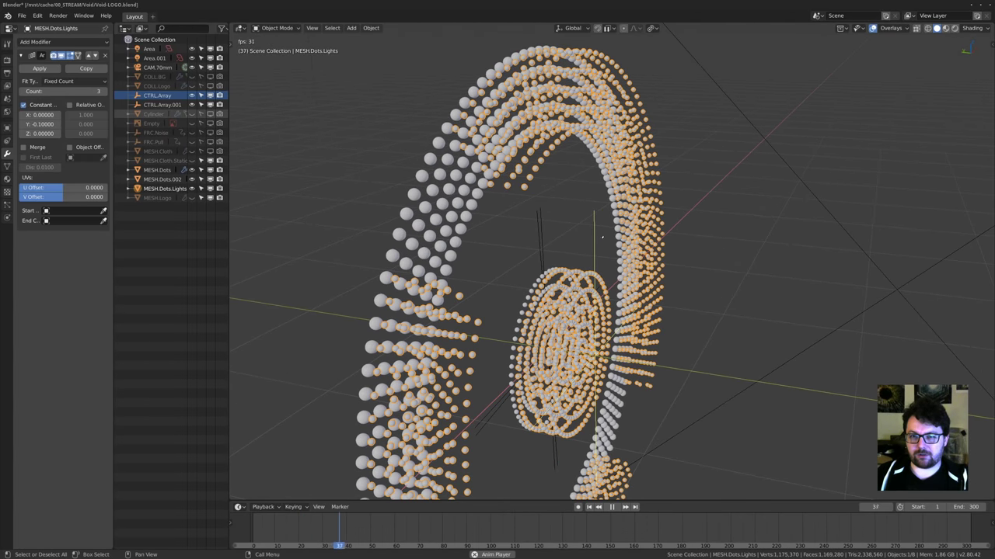
{"action": "middle_click_drag", "start_coordinate": [627, 245], "coordinate": [346, 139]}
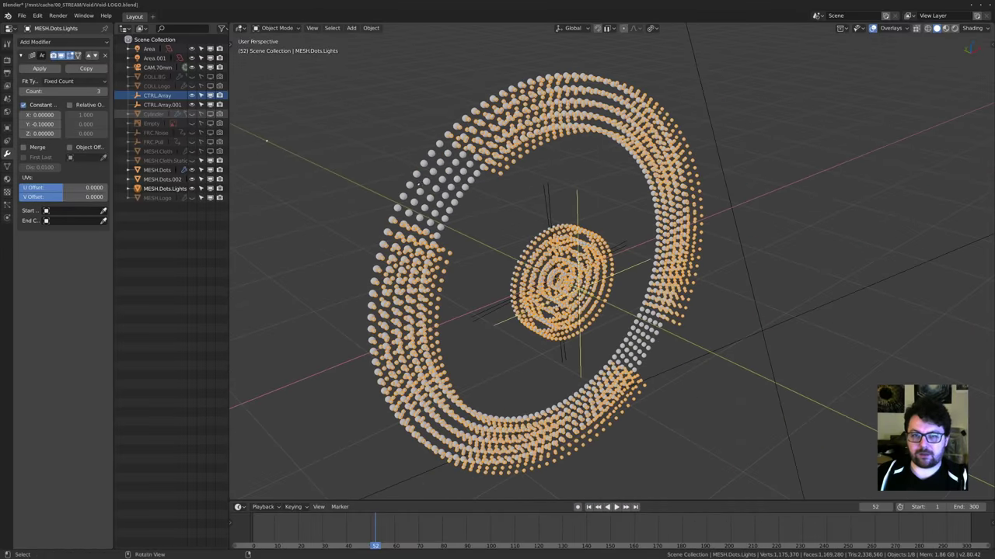
Hide MESH.Dots.002 and MESH.Dots.Lights so that only the outer MESH.Dots ring is displayed.
{"action": "left_click", "coordinate": [192, 180]}
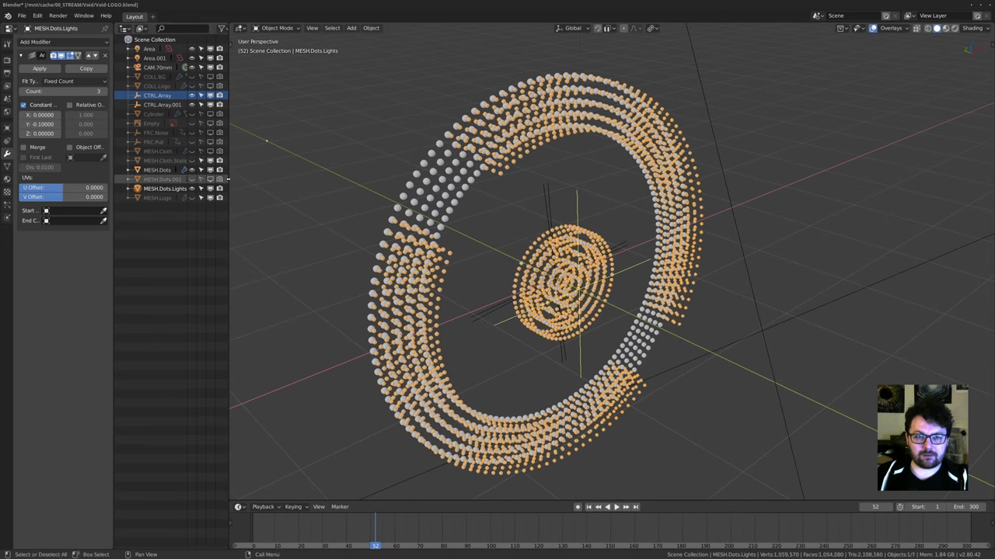
{"action": "left_click", "coordinate": [192, 189]}
{"action": "middle_click_drag", "start_coordinate": [435, 127], "coordinate": [525, 192]}
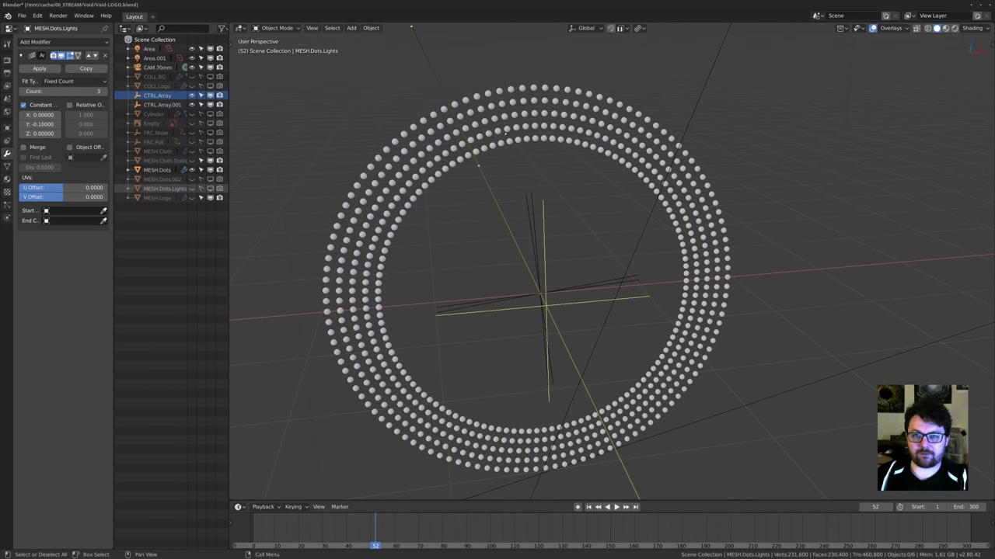
Inspect the source row of dots of MESH.Dots in Edit Mode, return to Object Mode and check its Array modifier's offset object.
{"action": "left_click", "coordinate": [525, 139]}
{"action": "key", "text": "Tab"}
{"action": "middle_click_drag", "start_coordinate": [524, 139], "coordinate": [501, 126]}
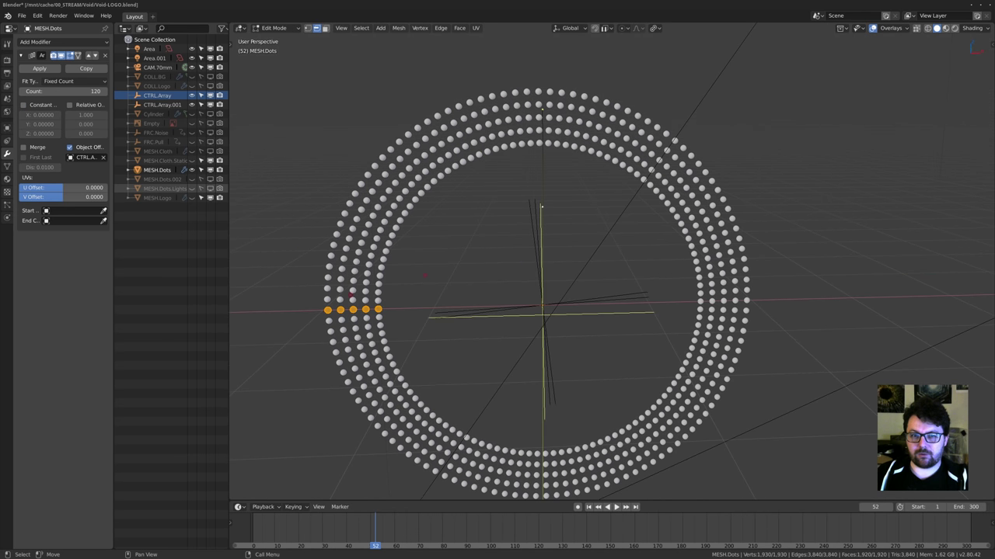
{"action": "scroll", "coordinate": [626, 231], "scroll_direction": "up", "scroll_amount": 2}
{"action": "middle_click_drag", "start_coordinate": [450, 265], "coordinate": [558, 259], "text": "shift"}
{"action": "key", "text": "Tab"}
{"action": "middle_click_drag", "start_coordinate": [704, 269], "coordinate": [598, 279], "text": "shift"}
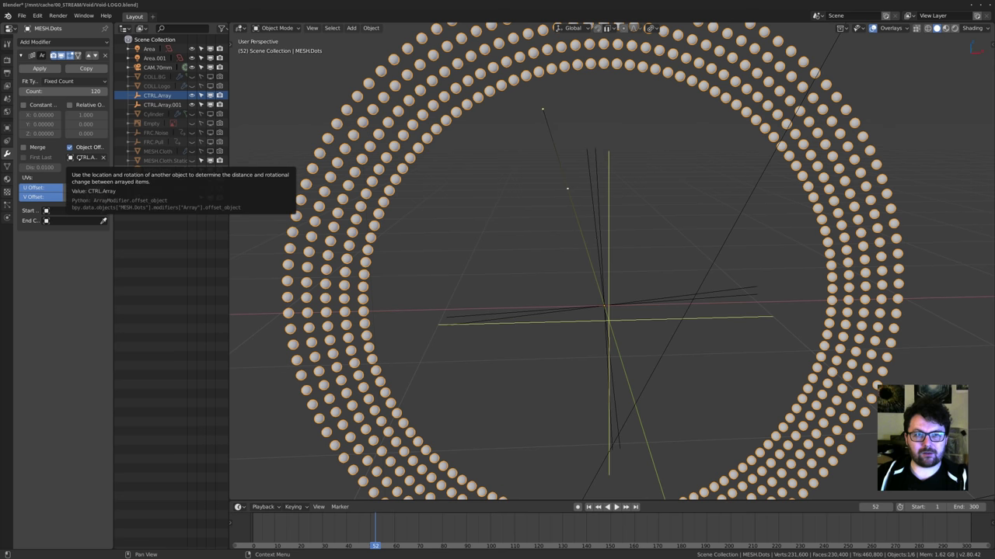
Select the CTRL.Array empty to view the rotation that drives the outer ring's array.
{"action": "left_click", "coordinate": [167, 97]}
{"action": "scroll", "coordinate": [342, 172], "scroll_direction": "down", "scroll_amount": 1}
{"action": "middle_click_drag", "start_coordinate": [348, 172], "coordinate": [402, 164]}
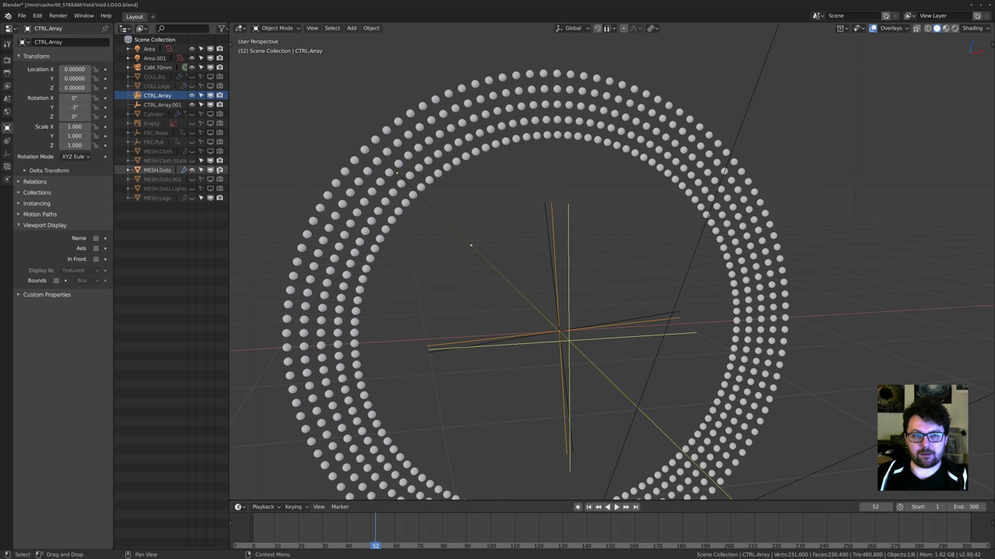
Hide MESH.Dots and show MESH.Dots.002, framing the inner dot rings closely.
{"action": "left_click", "coordinate": [192, 171]}
{"action": "left_click", "coordinate": [193, 179]}
{"action": "middle_click_drag", "start_coordinate": [532, 216], "coordinate": [504, 166], "text": "shift"}
{"action": "scroll", "coordinate": [505, 225], "scroll_direction": "up", "scroll_amount": 2}
{"action": "middle_click_drag", "start_coordinate": [506, 228], "coordinate": [532, 253]}
{"action": "scroll", "coordinate": [464, 182], "scroll_direction": "up", "scroll_amount": 2}
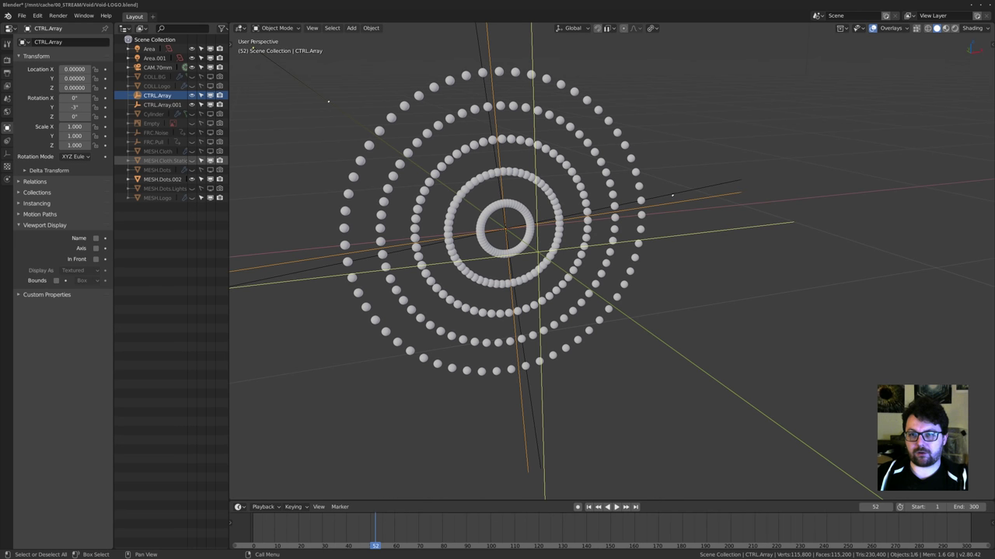
Check the rotation of the CTRL.Array.001 empty and the Array modifier settings of MESH.Dots.002.
{"action": "left_click", "coordinate": [672, 195]}
{"action": "scroll", "coordinate": [412, 144], "scroll_direction": "down", "scroll_amount": 2}
{"action": "middle_click_drag", "start_coordinate": [412, 144], "coordinate": [514, 205], "text": "shift"}
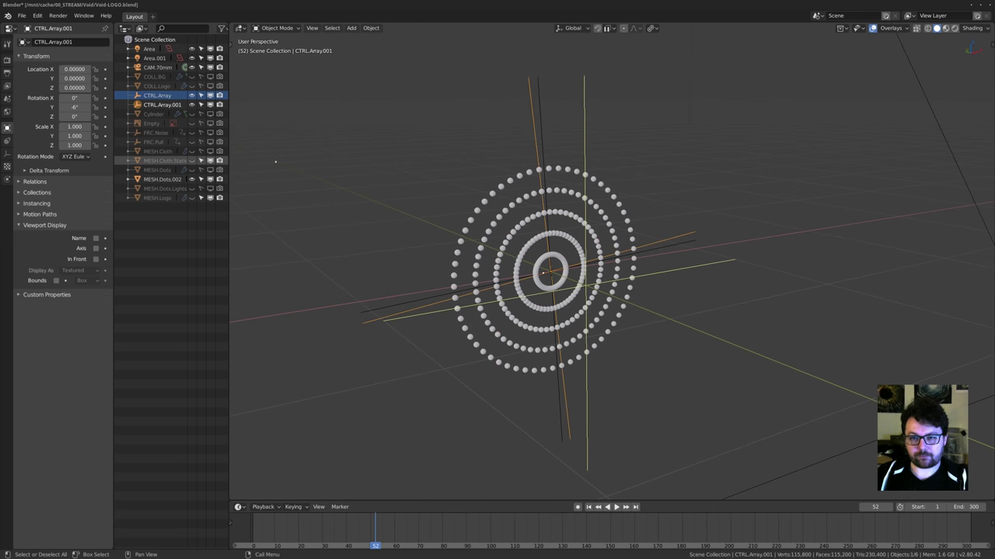
{"action": "left_click", "coordinate": [541, 273]}
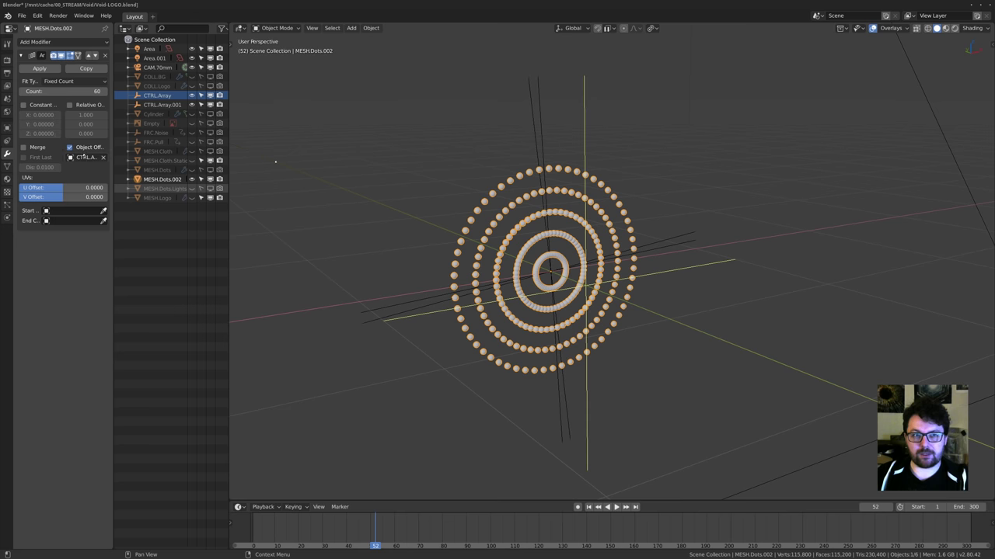
{"action": "middle_click_drag", "start_coordinate": [567, 274], "coordinate": [540, 280]}
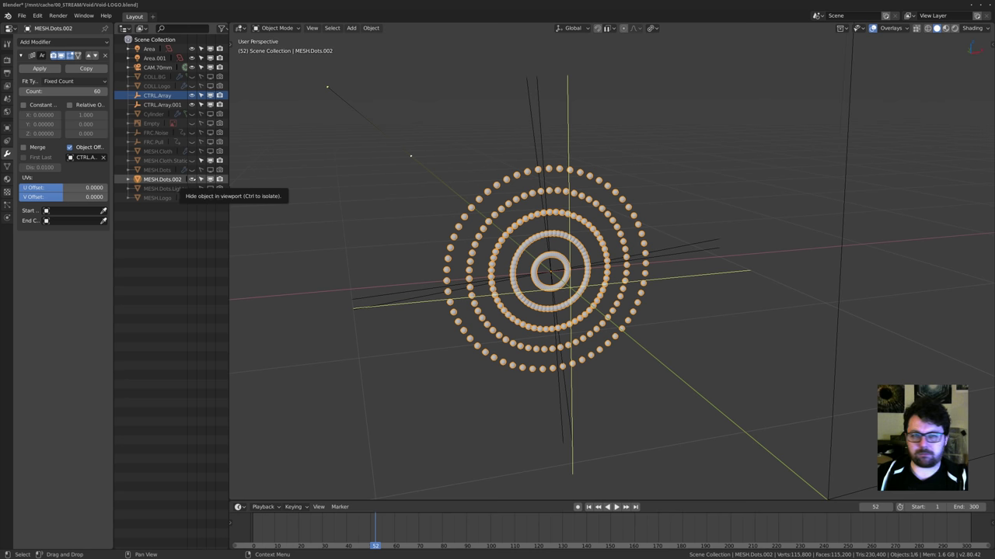
Hide MESH.Dots.002 and show MESH.Dots.Lights, framing the end of its upper arc.
{"action": "left_click", "coordinate": [192, 179]}
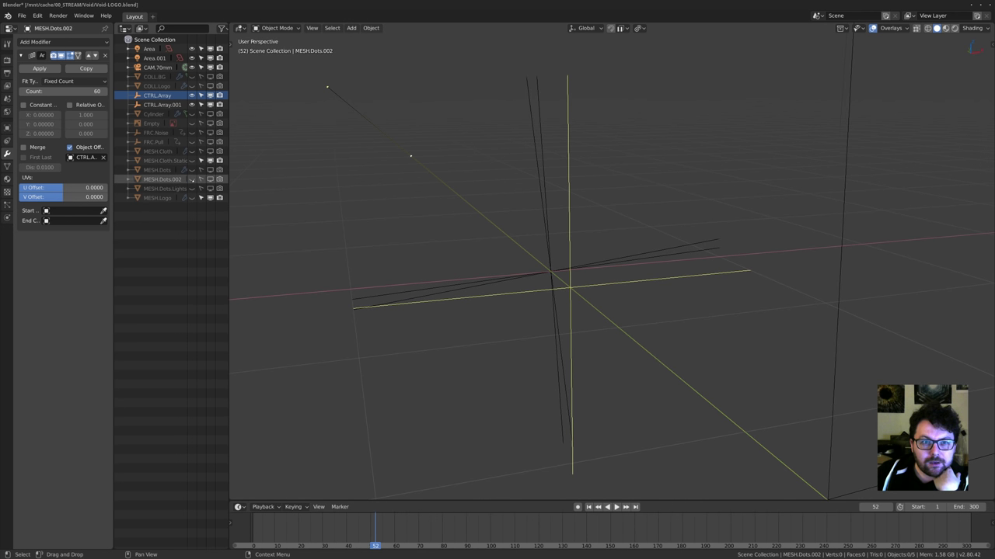
{"action": "left_click", "coordinate": [192, 180]}
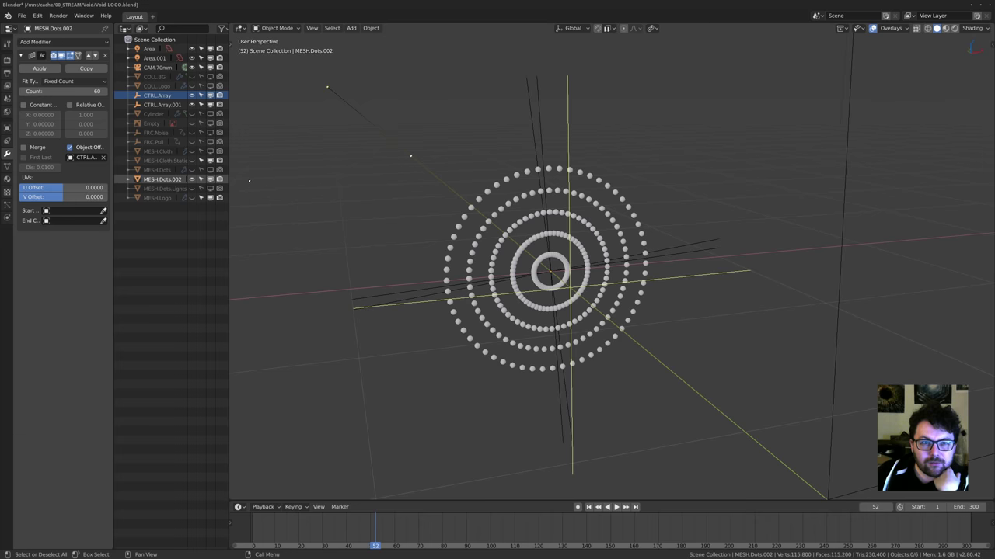
{"action": "left_click", "coordinate": [192, 179]}
{"action": "middle_click_drag", "start_coordinate": [329, 124], "coordinate": [327, 87], "text": "shift"}
{"action": "scroll", "coordinate": [327, 87], "scroll_direction": "down", "scroll_amount": 5}
{"action": "scroll", "coordinate": [468, 202], "scroll_direction": "up", "scroll_amount": 2}
{"action": "middle_click_drag", "start_coordinate": [529, 195], "coordinate": [426, 185]}
{"action": "scroll", "coordinate": [496, 179], "scroll_direction": "up", "scroll_amount": 1}
{"action": "scroll", "coordinate": [533, 268], "scroll_direction": "up", "scroll_amount": 2}
{"action": "middle_click_drag", "start_coordinate": [497, 161], "coordinate": [526, 222], "text": "shift"}
{"action": "scroll", "coordinate": [459, 294], "scroll_direction": "up", "scroll_amount": 2}
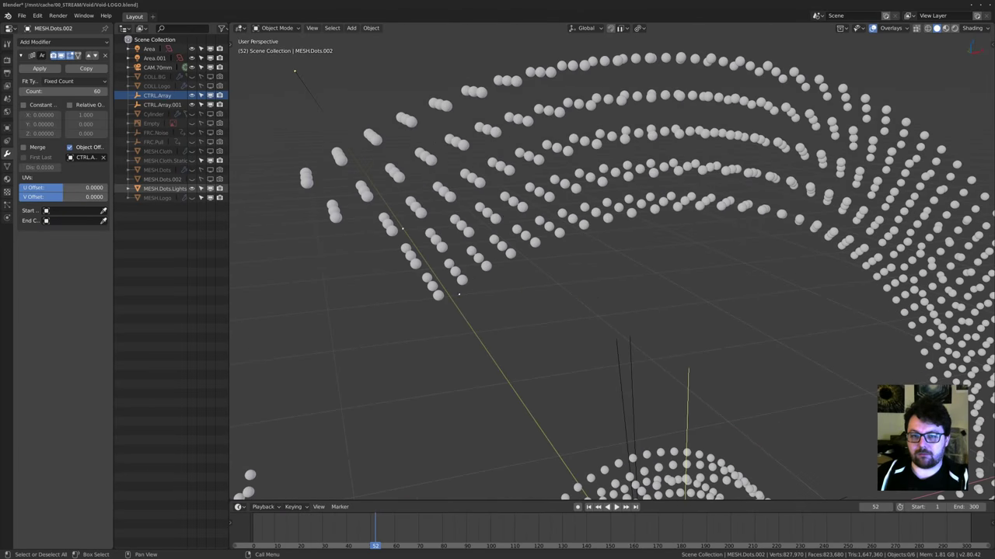
Select MESH.Dots.Lights, enter Edit Mode with all its dots selected, and compare the original dots with the arrayed copies.
{"action": "left_click", "coordinate": [437, 297]}
{"action": "middle_click_drag", "start_coordinate": [500, 266], "coordinate": [481, 175], "text": "shift"}
{"action": "scroll", "coordinate": [535, 266], "scroll_direction": "down", "scroll_amount": 5}
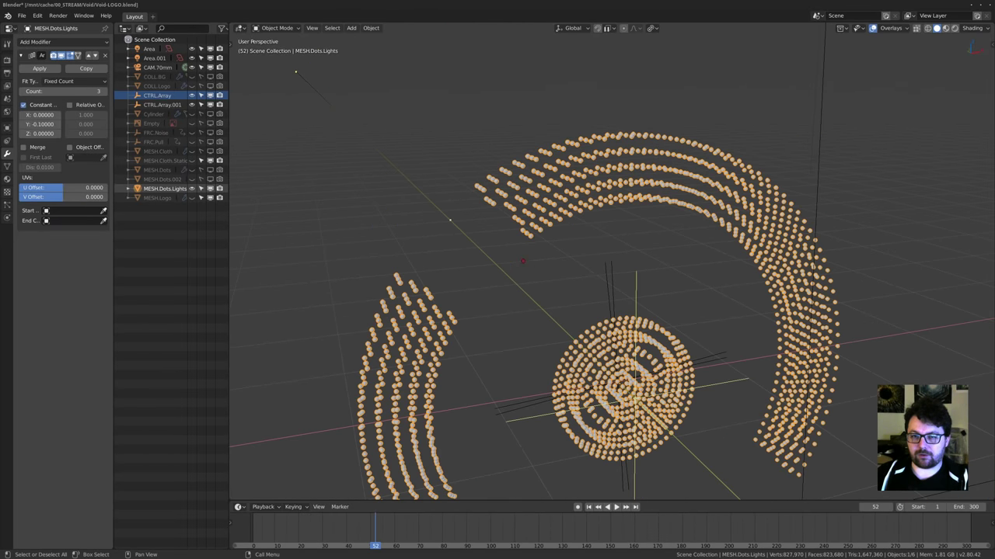
{"action": "key", "text": "Tab"}
{"action": "key", "text": "alt+a"}
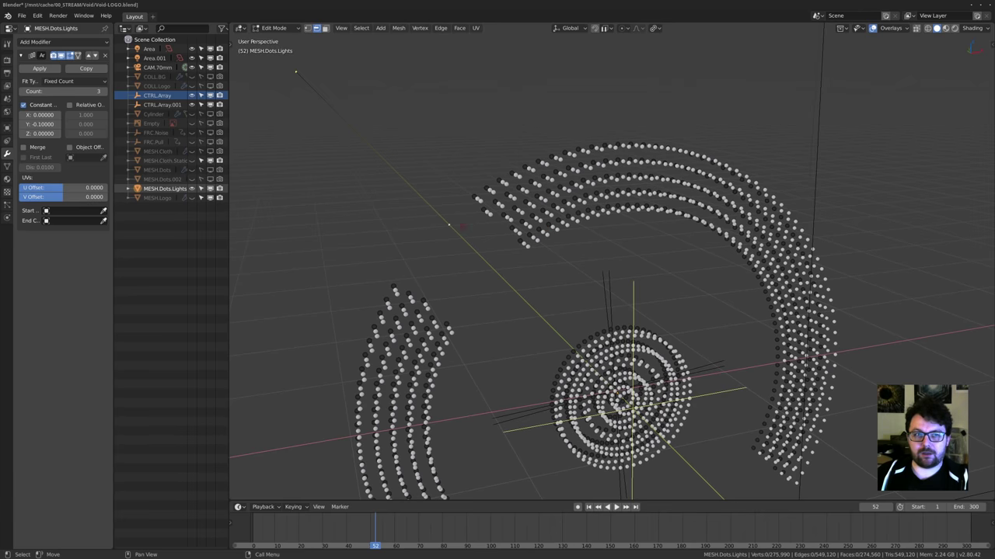
{"action": "middle_click_drag", "start_coordinate": [535, 193], "coordinate": [579, 185]}
{"action": "key", "text": "a"}
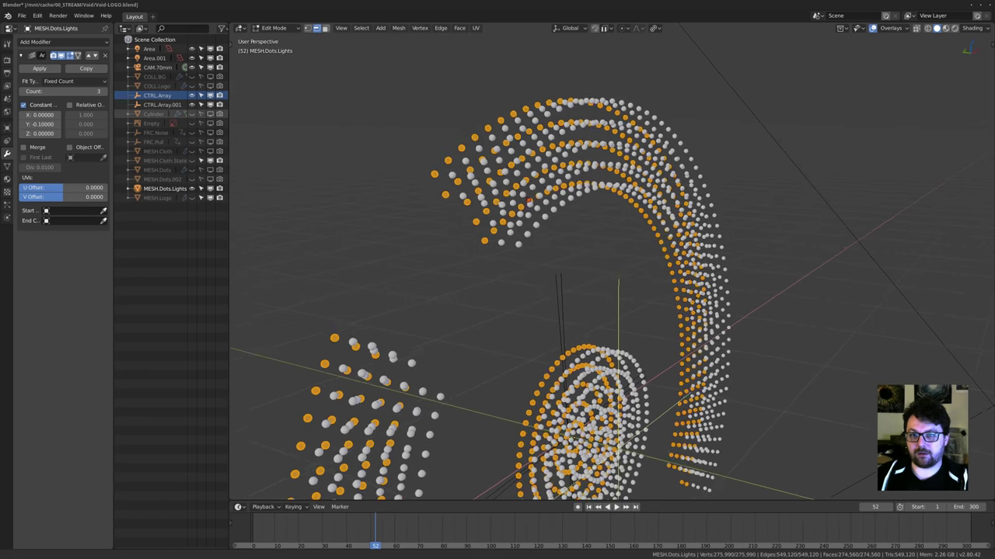
{"action": "scroll", "coordinate": [466, 187], "scroll_direction": "up", "scroll_amount": 3}
{"action": "middle_click_drag", "start_coordinate": [447, 186], "coordinate": [483, 181]}
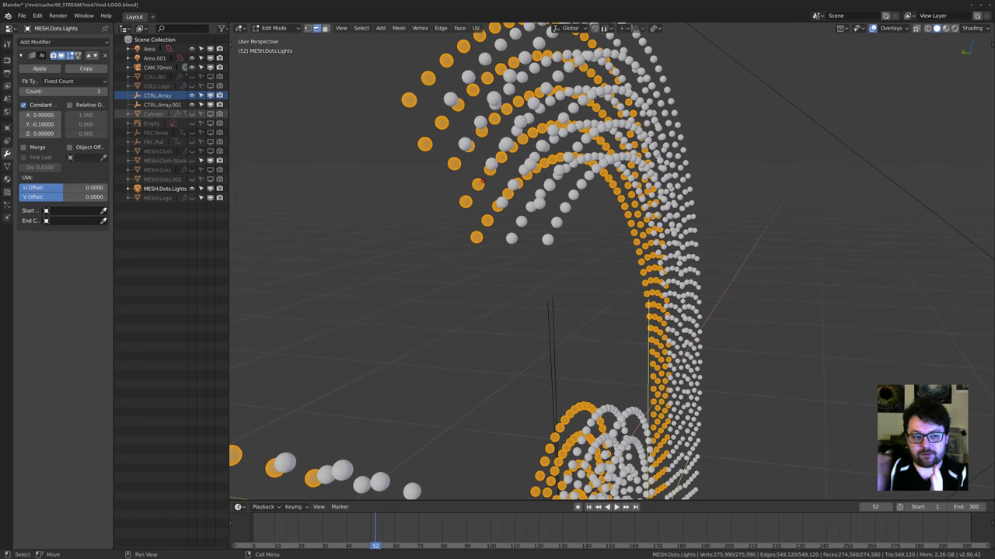
{"action": "scroll", "coordinate": [434, 184], "scroll_direction": "up", "scroll_amount": 2}
{"action": "middle_click_drag", "start_coordinate": [503, 147], "coordinate": [526, 242], "text": "shift"}
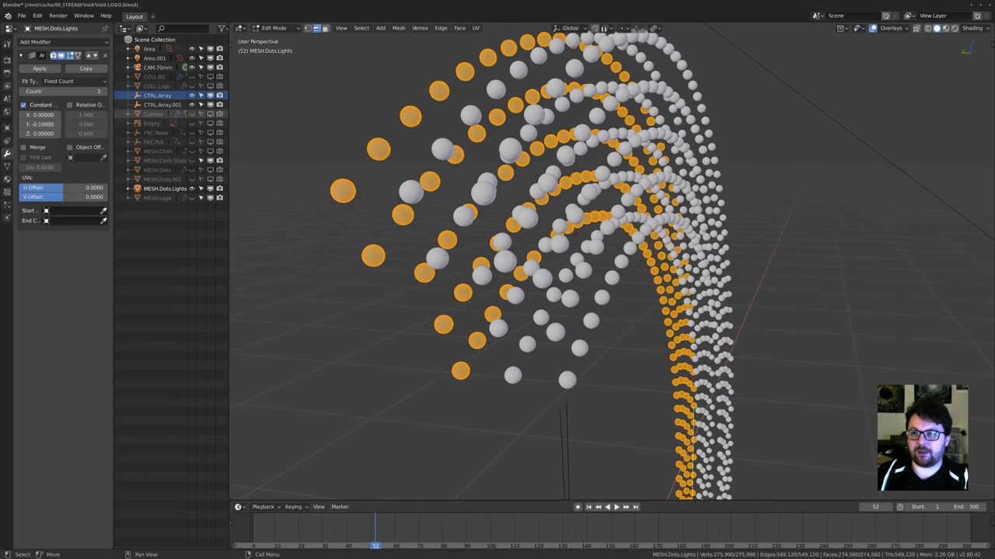
Set the pivot point to Individual Origins, try scaling all the MESH.Dots.Lights dots, and return to Object Mode.
{"action": "left_click", "coordinate": [655, 28]}
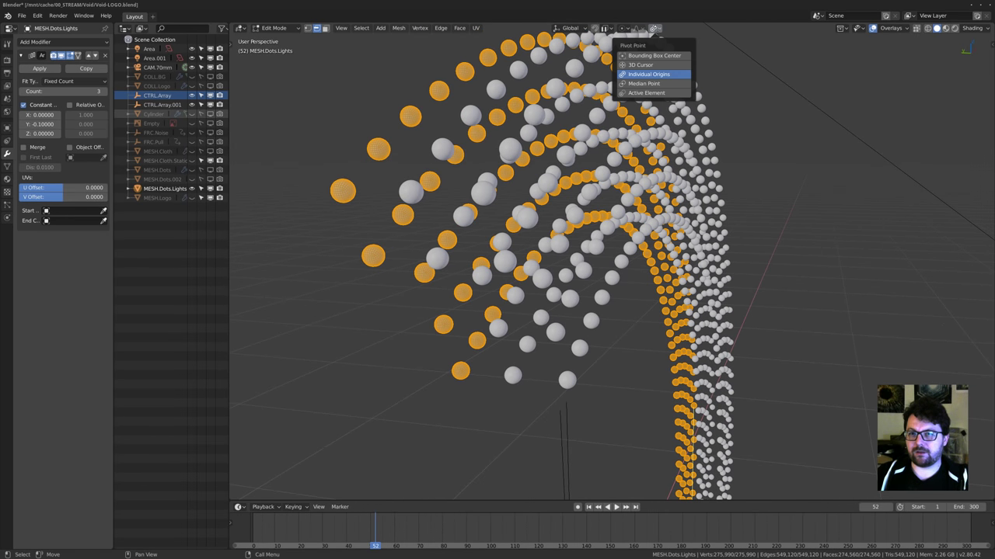
{"action": "left_click", "coordinate": [649, 74]}
{"action": "scroll", "coordinate": [614, 264], "scroll_direction": "down", "scroll_amount": 4}
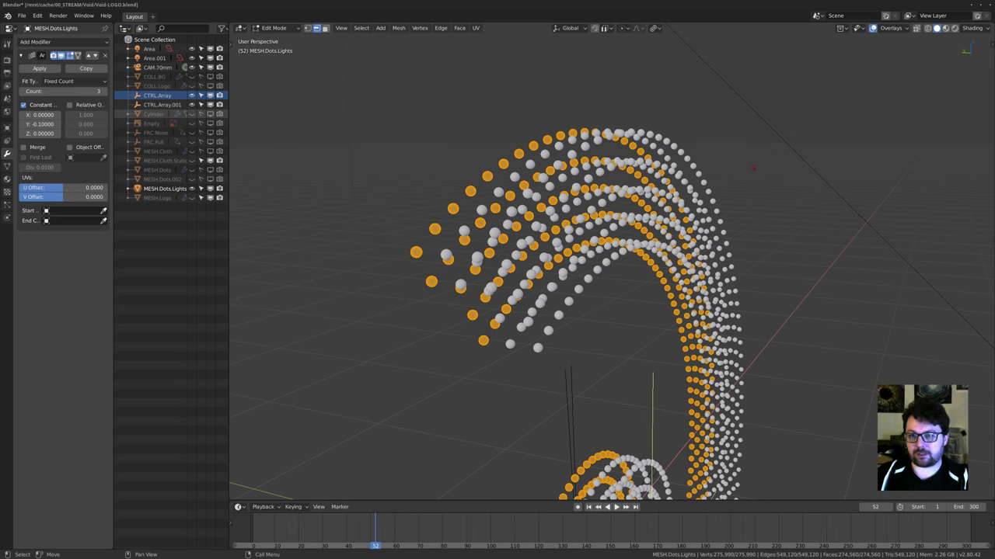
{"action": "key", "text": "s"}
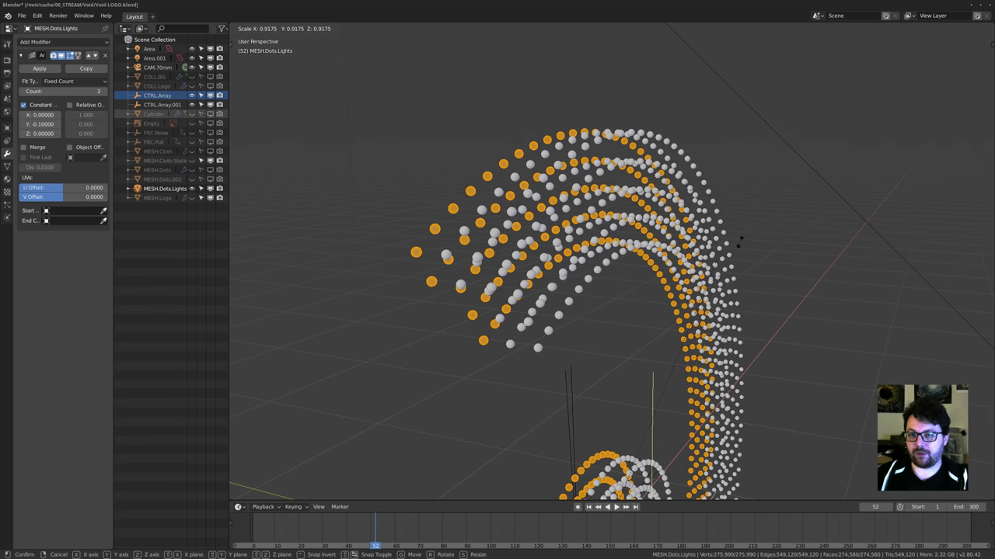
{"action": "left_click", "coordinate": [759, 224]}
{"action": "middle_click_drag", "start_coordinate": [760, 224], "coordinate": [661, 202]}
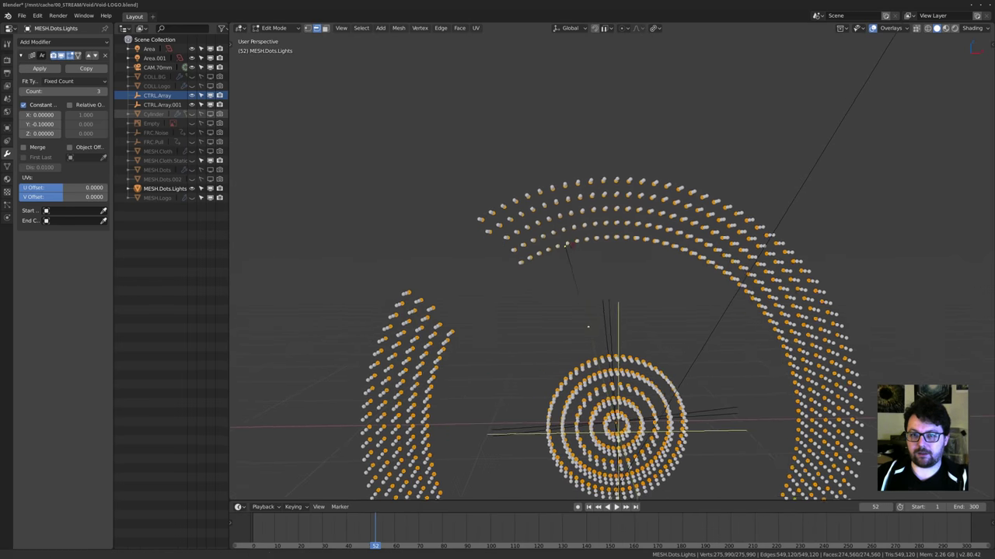
{"action": "key", "text": "Tab"}
Examine the MESH.Dots.Lights rings close up and in the front orthographic view.
{"action": "middle_click_drag", "start_coordinate": [572, 245], "coordinate": [708, 370]}
{"action": "scroll", "coordinate": [709, 369], "scroll_direction": "up", "scroll_amount": 5}
{"action": "middle_click_drag", "start_coordinate": [641, 269], "coordinate": [594, 308]}
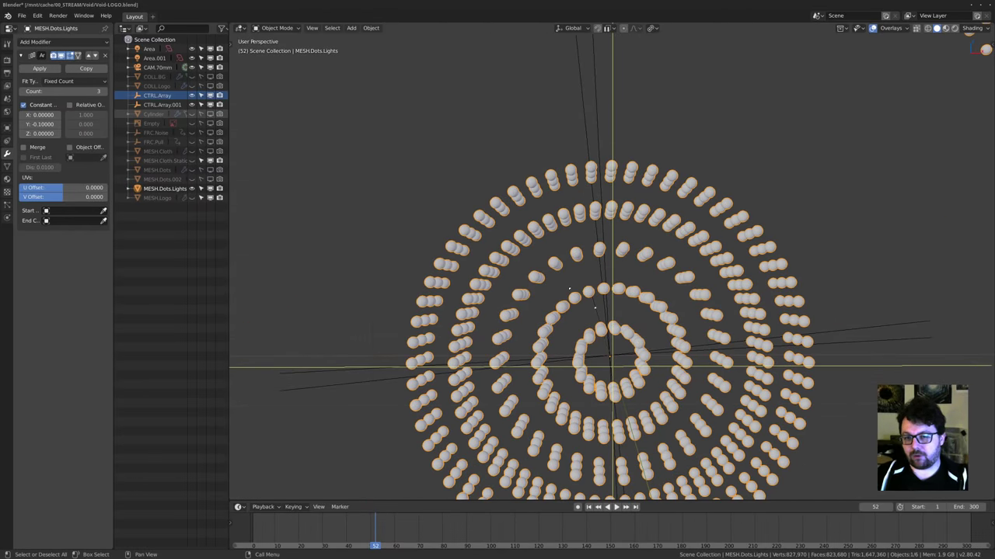
{"action": "scroll", "coordinate": [595, 307], "scroll_direction": "down", "scroll_amount": 6}
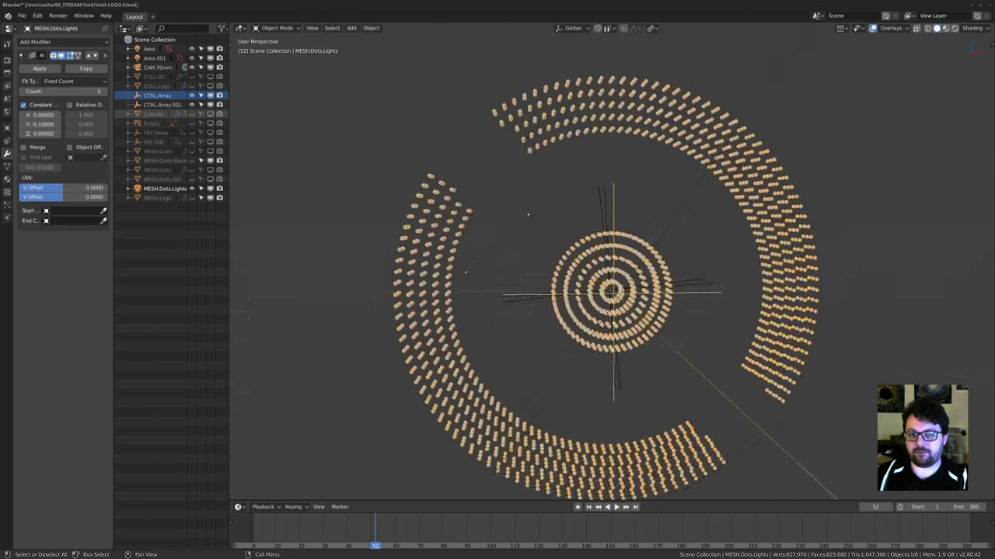
{"action": "key", "text": "KP_1"}
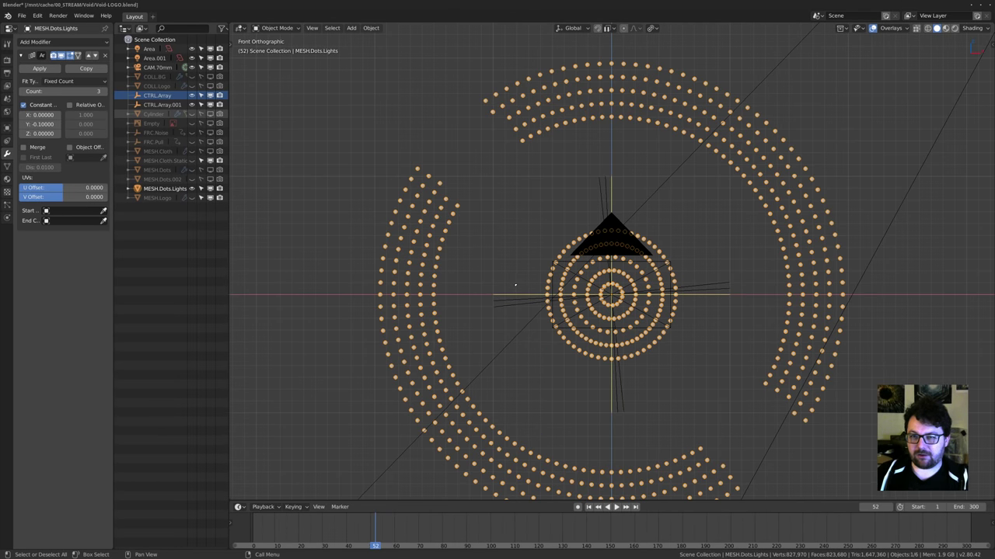
{"action": "scroll", "coordinate": [514, 286], "scroll_direction": "down", "scroll_amount": 2}
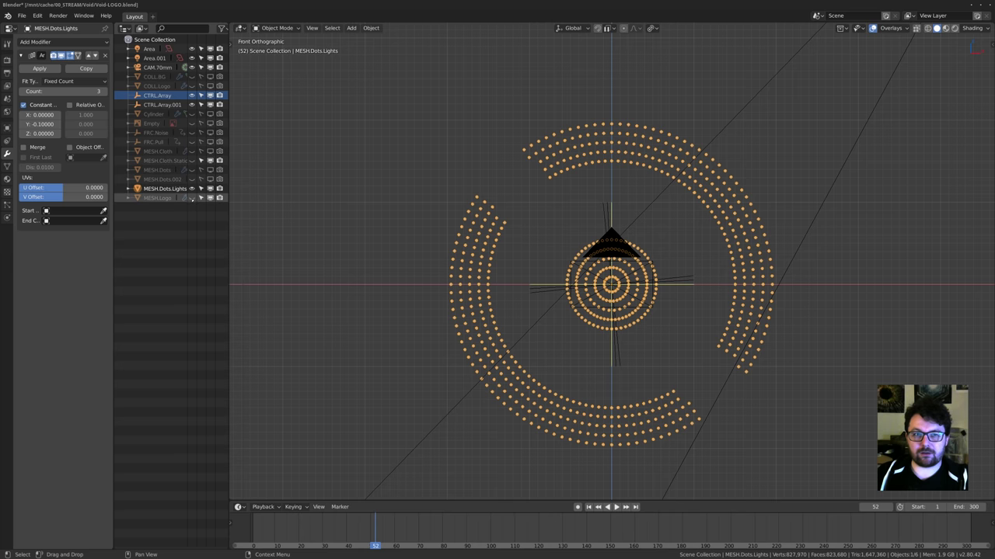
Show MESH.Logo, set the viewport to rendered shading, and clear the selection and overlays.
{"action": "left_click", "coordinate": [192, 197]}
{"action": "middle_click_drag", "start_coordinate": [529, 234], "coordinate": [707, 257]}
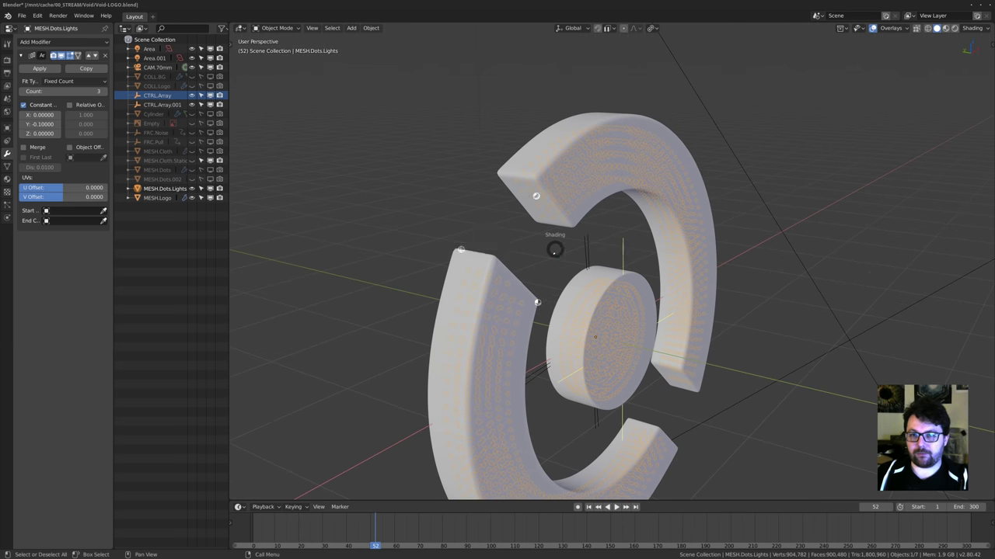
{"action": "key", "text": "z"}
{"action": "left_click", "coordinate": [607, 147]}
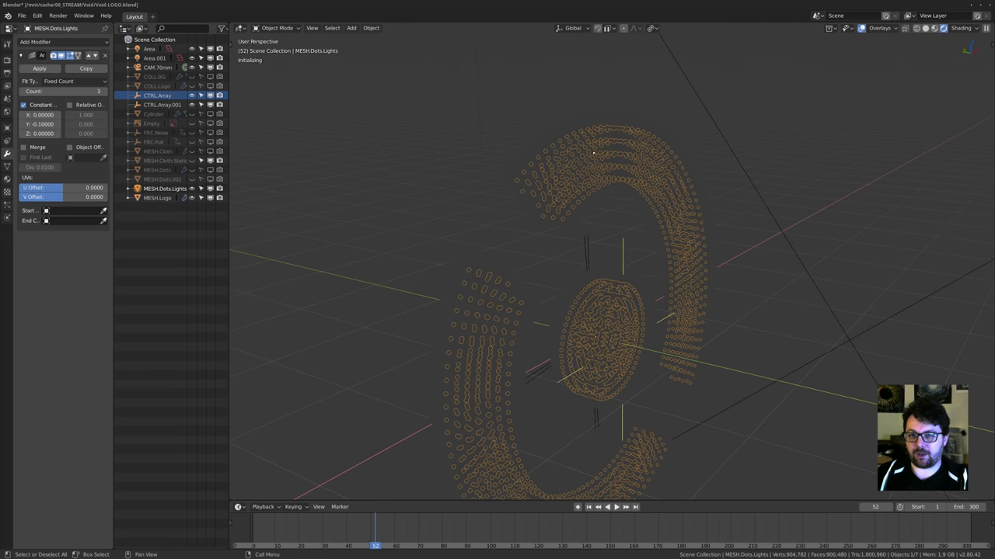
{"action": "middle_click_drag", "start_coordinate": [617, 222], "coordinate": [426, 172]}
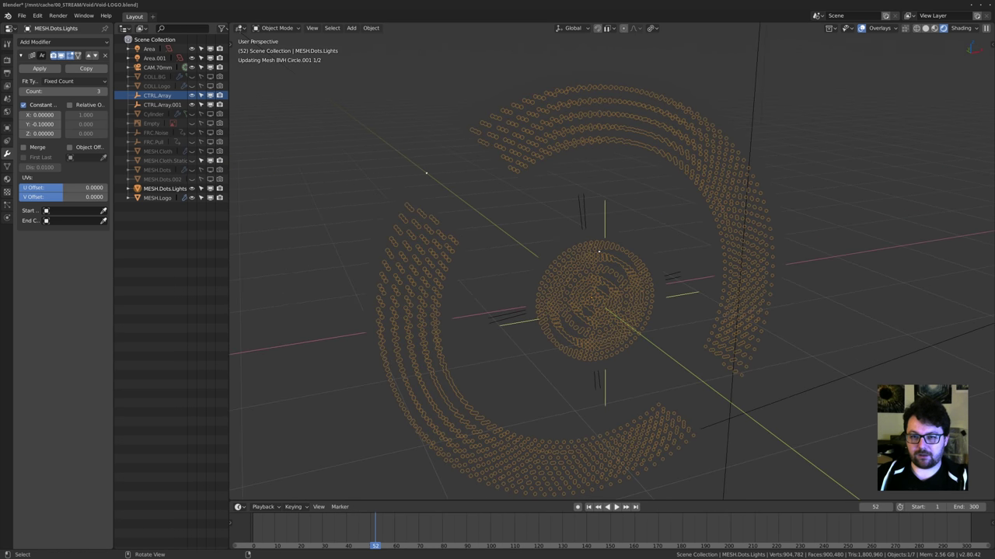
{"action": "key", "text": "alt+a"}
{"action": "key", "text": "shift+alt+z"}
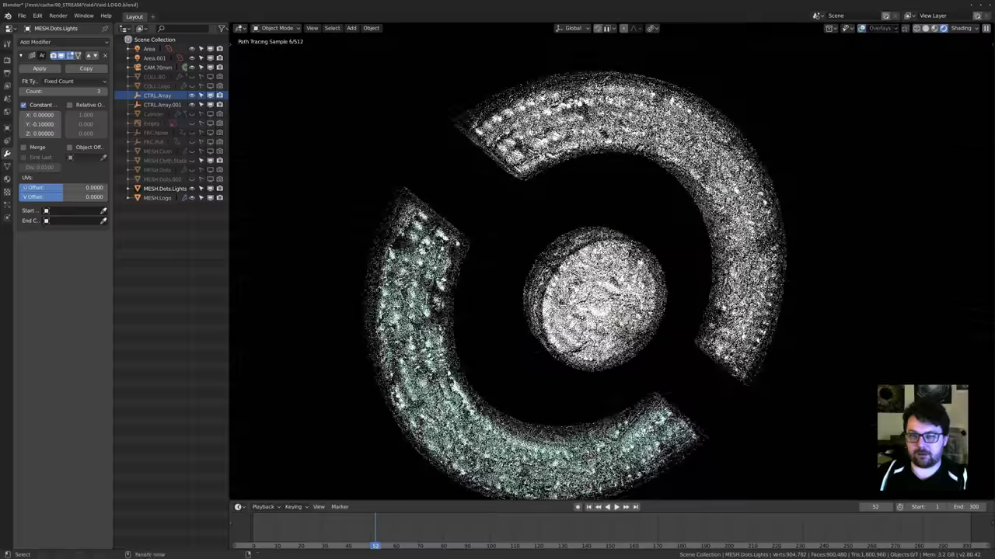
Examine the rendered logo with its glowing light dots from angled, close-up and frontal views.
{"action": "middle_click_drag", "start_coordinate": [606, 256], "coordinate": [536, 252]}
{"action": "middle_click_drag", "start_coordinate": [661, 199], "coordinate": [610, 295], "text": "shift"}
{"action": "scroll", "coordinate": [610, 295], "scroll_direction": "up", "scroll_amount": 2}
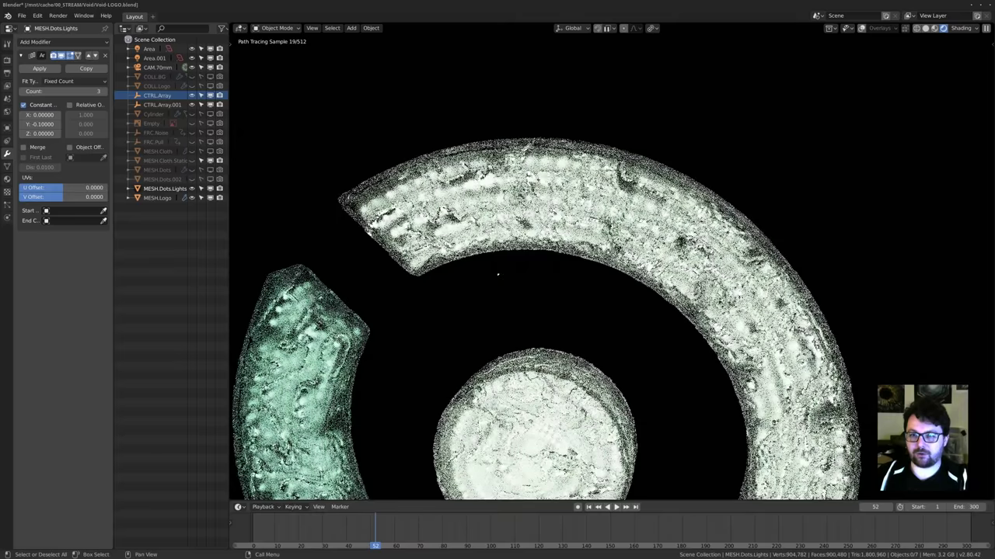
{"action": "middle_click_drag", "start_coordinate": [514, 265], "coordinate": [528, 224], "text": "shift"}
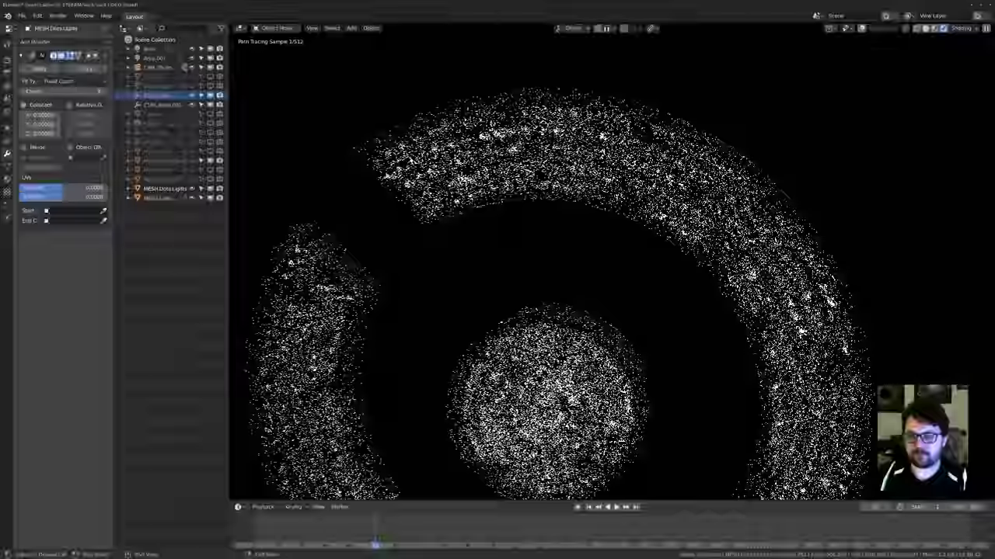
{"action": "mouse_move", "coordinate": [520, 258]}
{"action": "middle_mouse_down"}
{"action": "mouse_move", "coordinate": [499, 301]}
{"action": "mouse_move", "coordinate": [498, 232]}
{"action": "middle_mouse_up"}
{"action": "scroll", "coordinate": [499, 301], "scroll_direction": "down", "scroll_amount": 3}
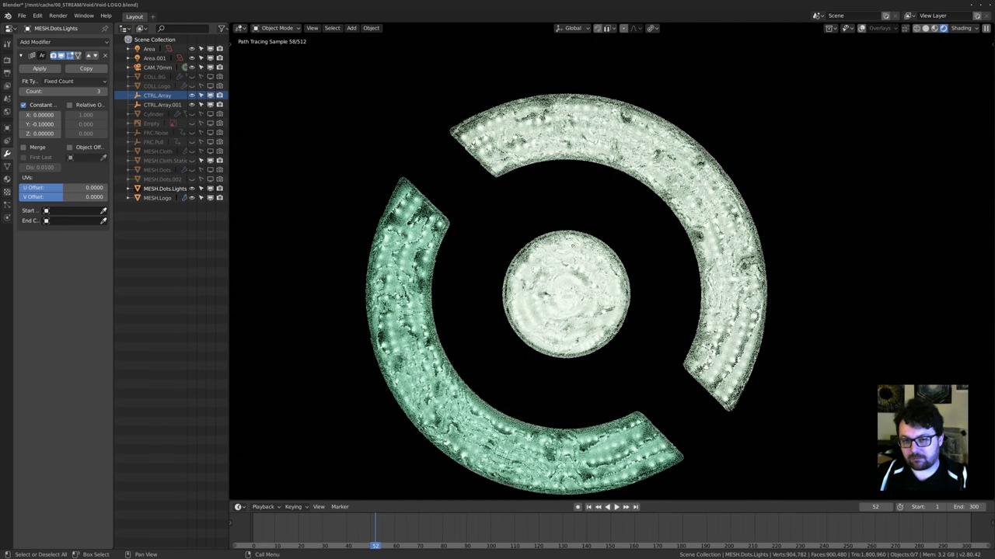
{"action": "mouse_move", "coordinate": [513, 258]}
{"action": "middle_mouse_down"}
{"action": "mouse_move", "coordinate": [482, 238]}
{"action": "mouse_move", "coordinate": [541, 256]}
{"action": "middle_mouse_up"}
Return the viewport to solid shading and display the Lights material settings of MESH.Dots.Lights.
{"action": "key", "text": "z"}
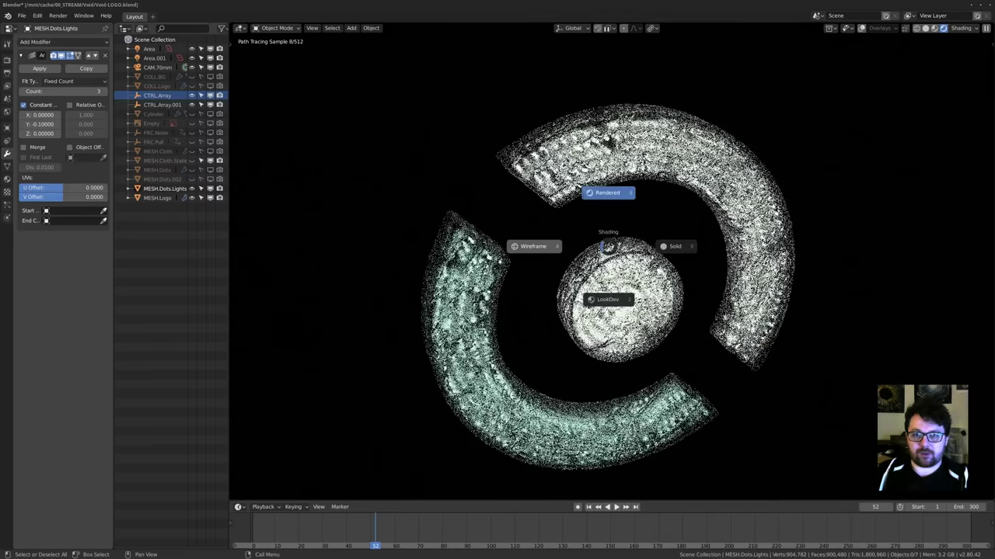
{"action": "left_click", "coordinate": [534, 246]}
{"action": "key", "text": "z"}
{"action": "left_click", "coordinate": [566, 231]}
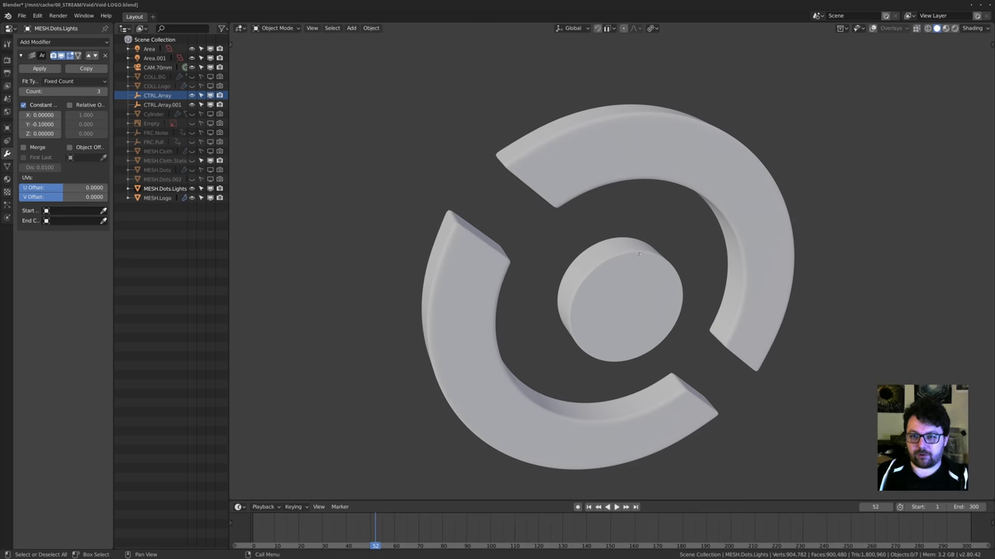
{"action": "middle_click_drag", "start_coordinate": [556, 231], "coordinate": [588, 258]}
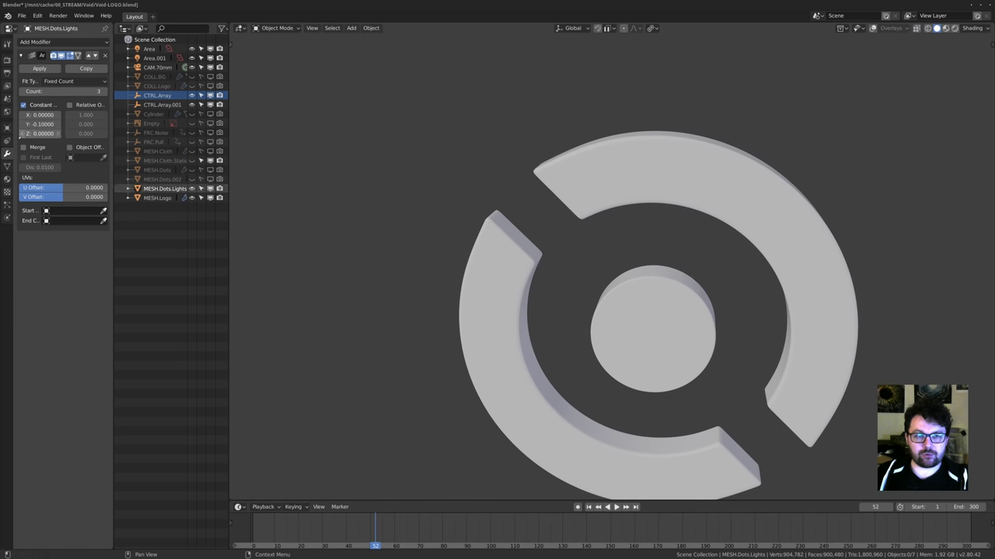
{"action": "left_click", "coordinate": [7, 179]}
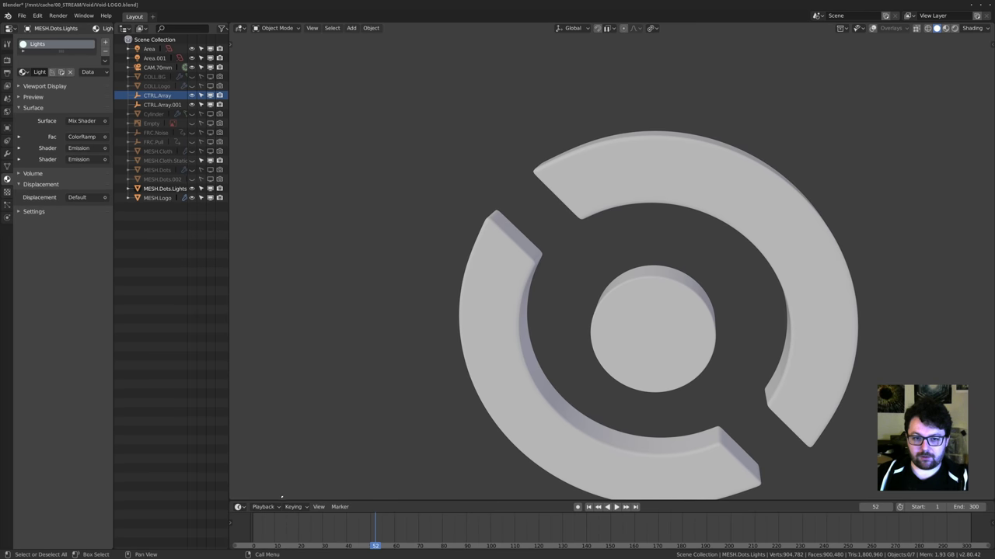
Merge the timeline area into the 3D viewport and split off a second viewport framing the logo through the camera.
{"action": "left_click_drag", "start_coordinate": [232, 501], "coordinate": [247, 532]}
{"action": "middle_click_drag", "start_coordinate": [617, 215], "coordinate": [528, 155], "text": "shift"}
{"action": "left_click_drag", "start_coordinate": [992, 25], "coordinate": [581, 116]}
{"action": "key", "text": "KP_0"}
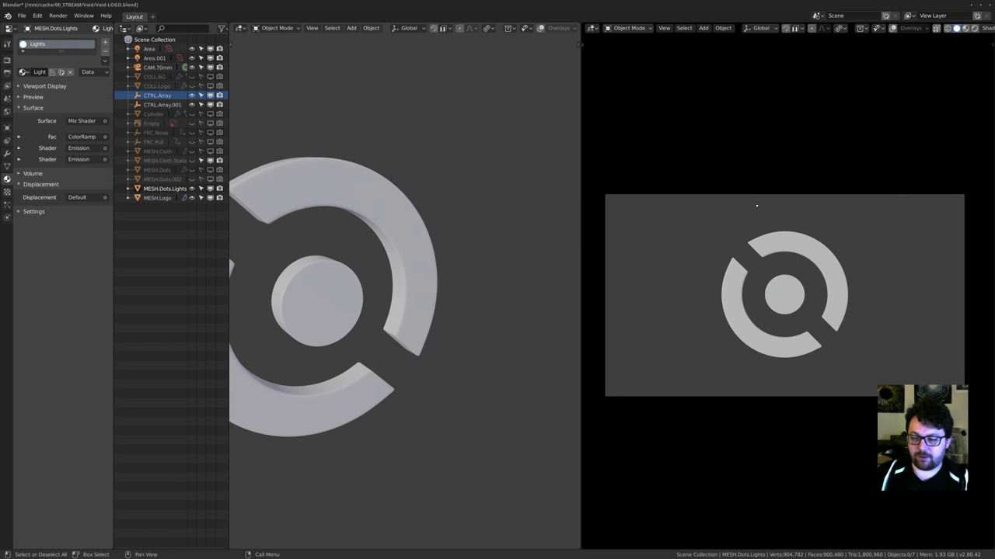
{"action": "scroll", "coordinate": [756, 301], "scroll_direction": "up", "scroll_amount": 5}
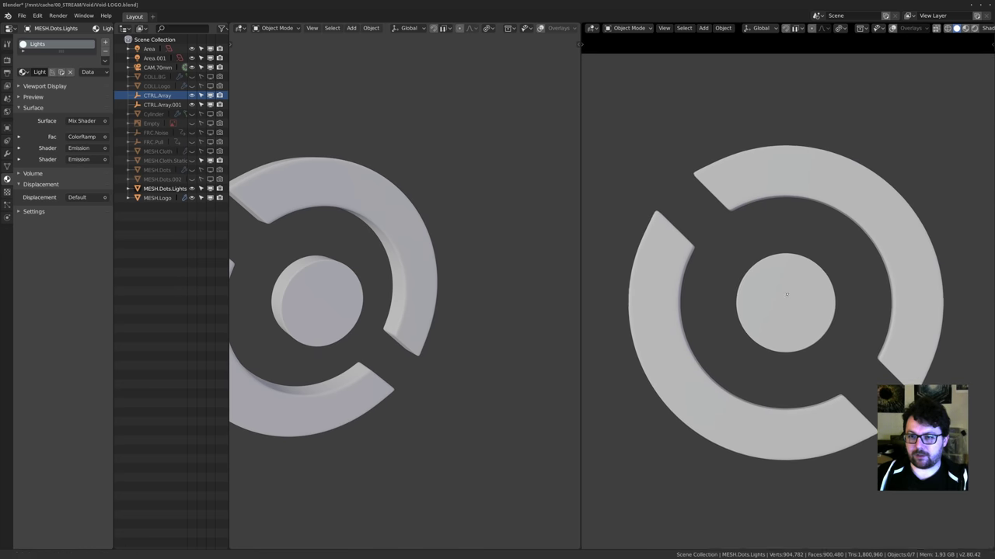
Set the camera viewport to rendered shading and widen the solid-shaded viewport beside it.
{"action": "key", "text": "z"}
{"action": "left_click", "coordinate": [776, 268]}
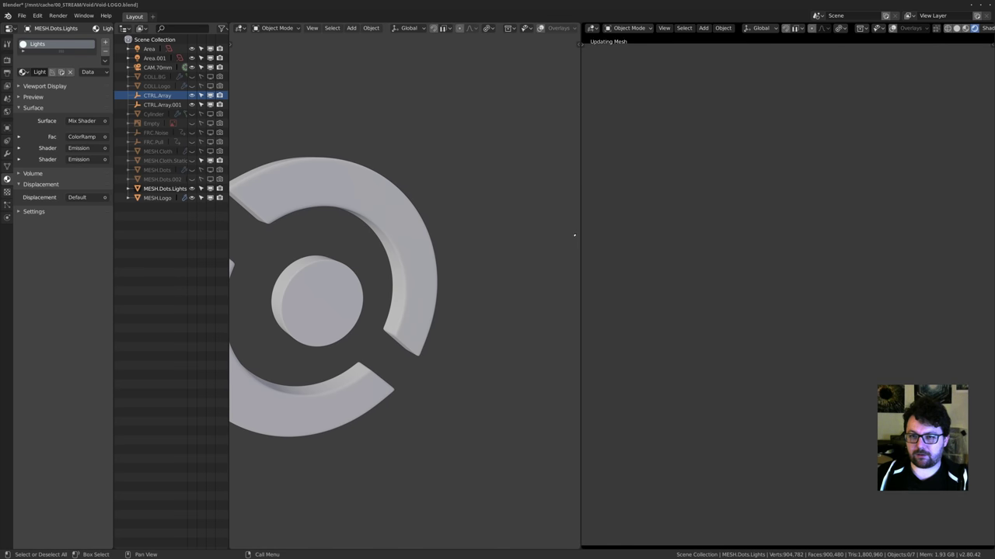
{"action": "left_click_drag", "start_coordinate": [580, 239], "coordinate": [651, 238]}
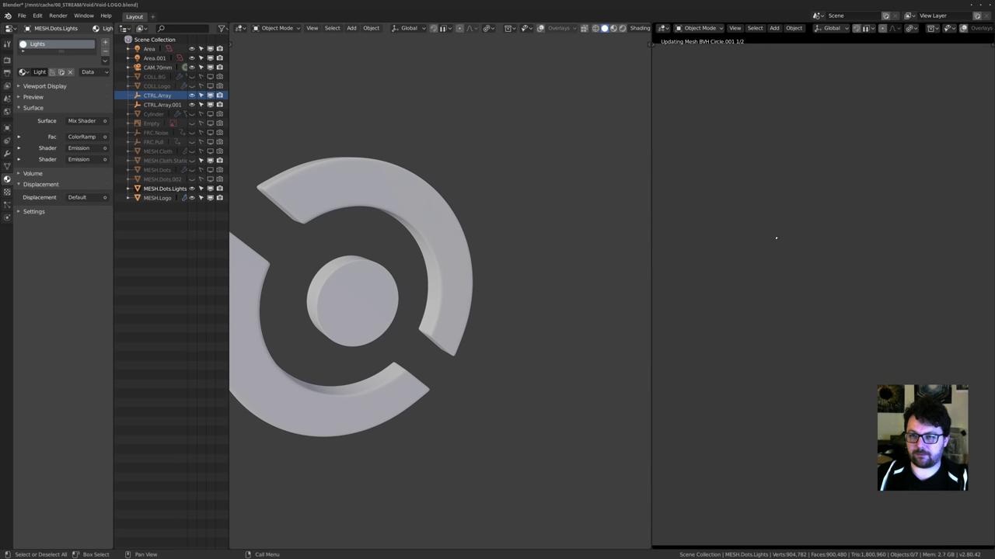
{"action": "middle_click_drag", "start_coordinate": [458, 235], "coordinate": [486, 243], "text": "shift"}
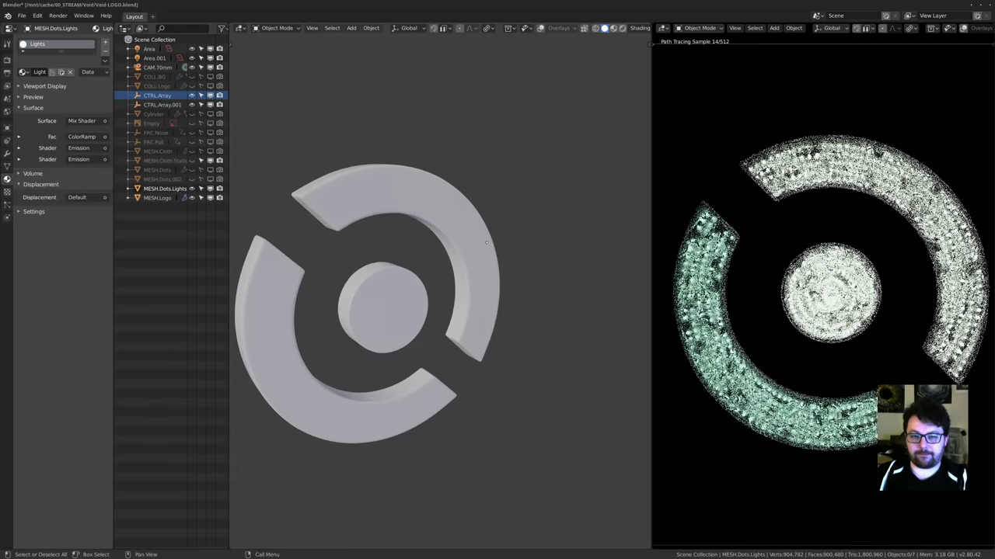
Turn the solid-shaded viewport into a Shader Editor and frame the node tree of the Lights material.
{"action": "key", "text": "shift+F3"}
{"action": "middle_click_drag", "start_coordinate": [382, 147], "coordinate": [366, 134]}
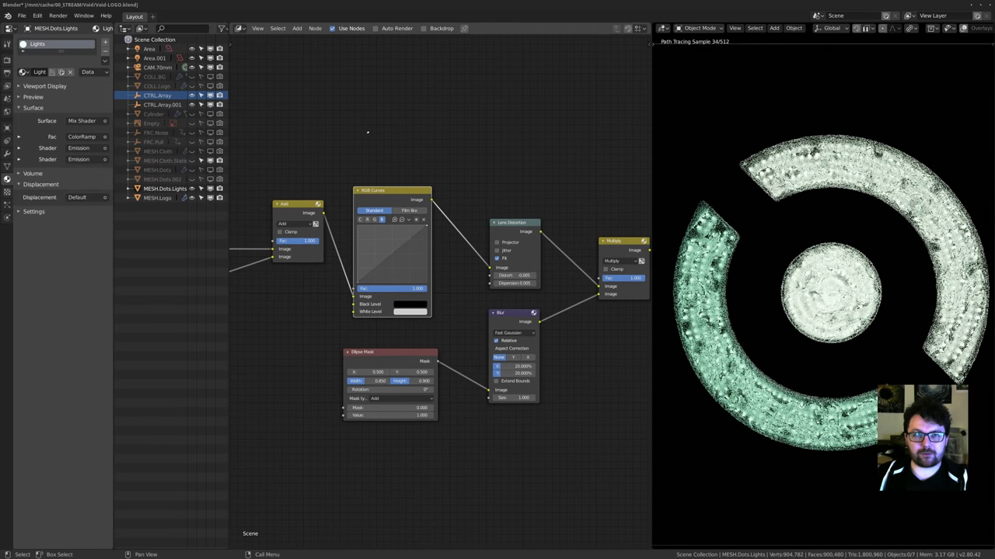
{"action": "key", "text": "shift+F3"}
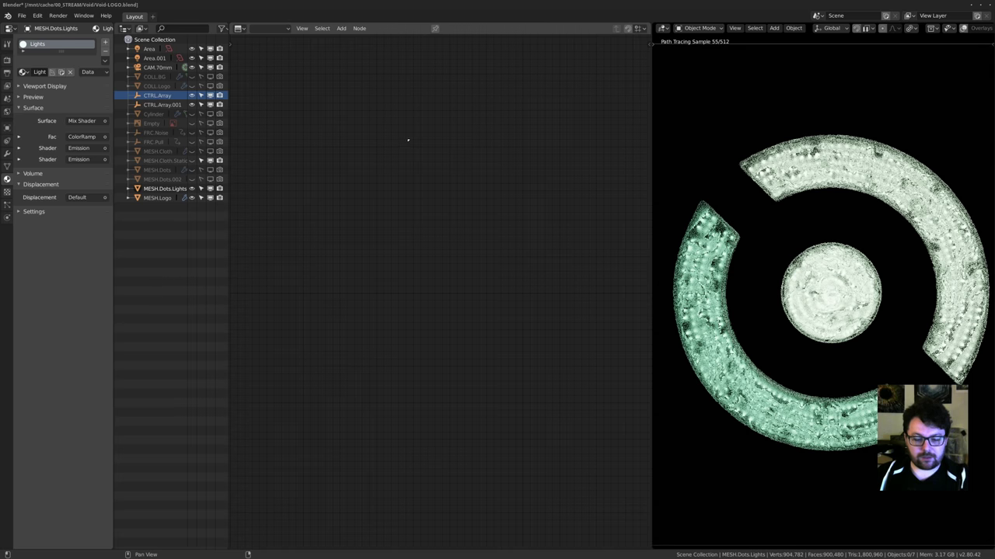
{"action": "key", "text": "shift+F3"}
{"action": "middle_click_drag", "start_coordinate": [459, 163], "coordinate": [584, 173]}
{"action": "middle_click_drag", "start_coordinate": [350, 222], "coordinate": [548, 165]}
{"action": "scroll", "coordinate": [497, 171], "scroll_direction": "down", "scroll_amount": 4}
{"action": "mouse_move", "coordinate": [328, 183]}
{"action": "middle_mouse_down"}
{"action": "mouse_move", "coordinate": [466, 215]}
{"action": "mouse_move", "coordinate": [397, 254]}
{"action": "middle_mouse_up"}
{"action": "scroll", "coordinate": [480, 235], "scroll_direction": "down", "scroll_amount": 3}
{"action": "scroll", "coordinate": [481, 237], "scroll_direction": "up", "scroll_amount": 2}
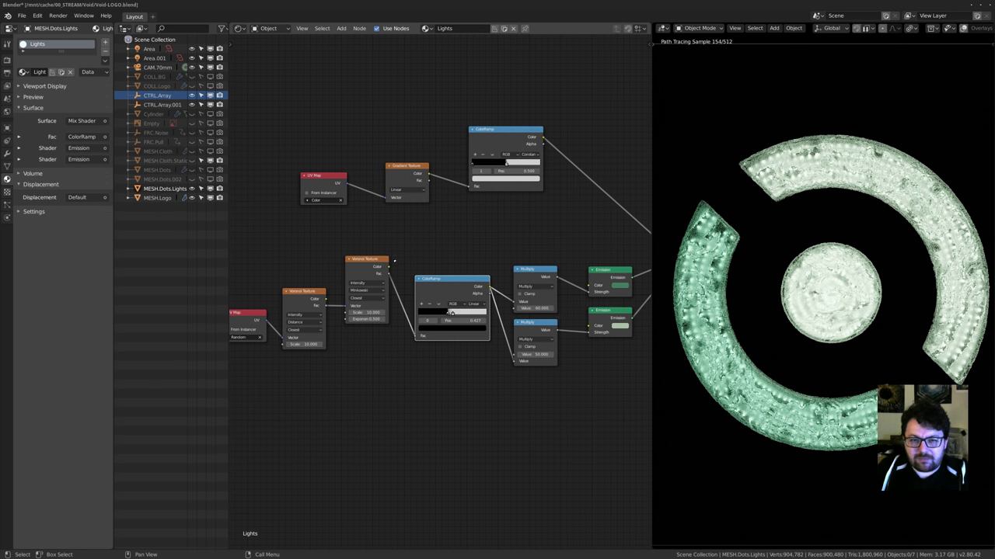
Examine how the ColorRamp, Multiply and Emission nodes feed the Mix Shader in the Lights material.
{"action": "middle_click_drag", "start_coordinate": [435, 259], "coordinate": [332, 283]}
{"action": "middle_click_drag", "start_coordinate": [559, 345], "coordinate": [457, 284]}
{"action": "scroll", "coordinate": [457, 285], "scroll_direction": "up", "scroll_amount": 2}
{"action": "middle_click_drag", "start_coordinate": [396, 239], "coordinate": [452, 213]}
{"action": "scroll", "coordinate": [452, 213], "scroll_direction": "up", "scroll_amount": 1}
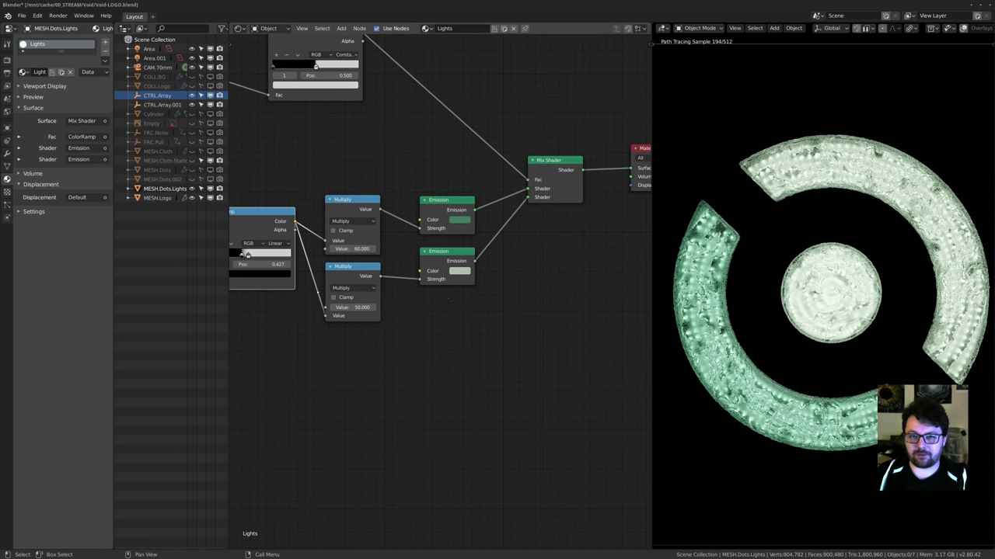
{"action": "middle_click_drag", "start_coordinate": [322, 294], "coordinate": [418, 356]}
{"action": "scroll", "coordinate": [418, 356], "scroll_direction": "down", "scroll_amount": 3}
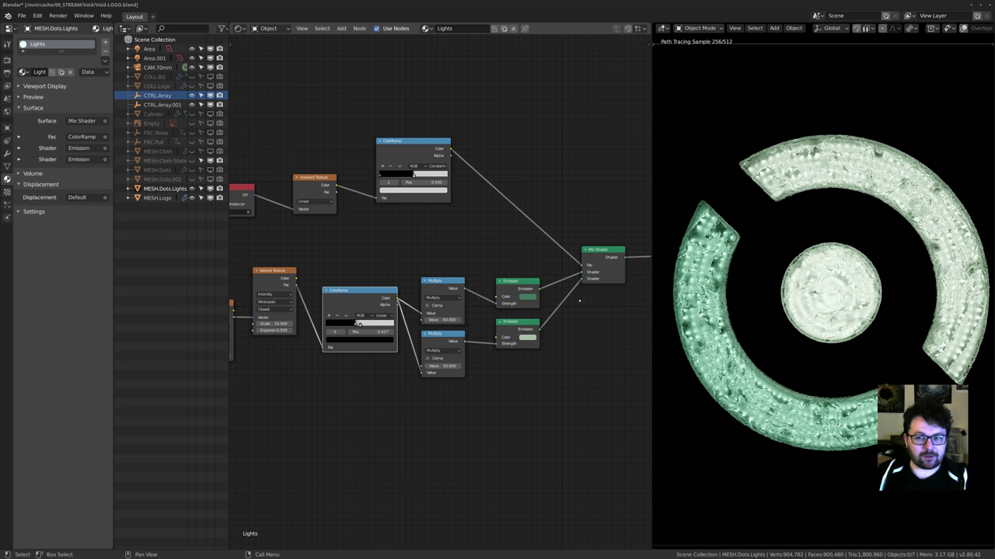
{"action": "middle_click_drag", "start_coordinate": [475, 235], "coordinate": [462, 287]}
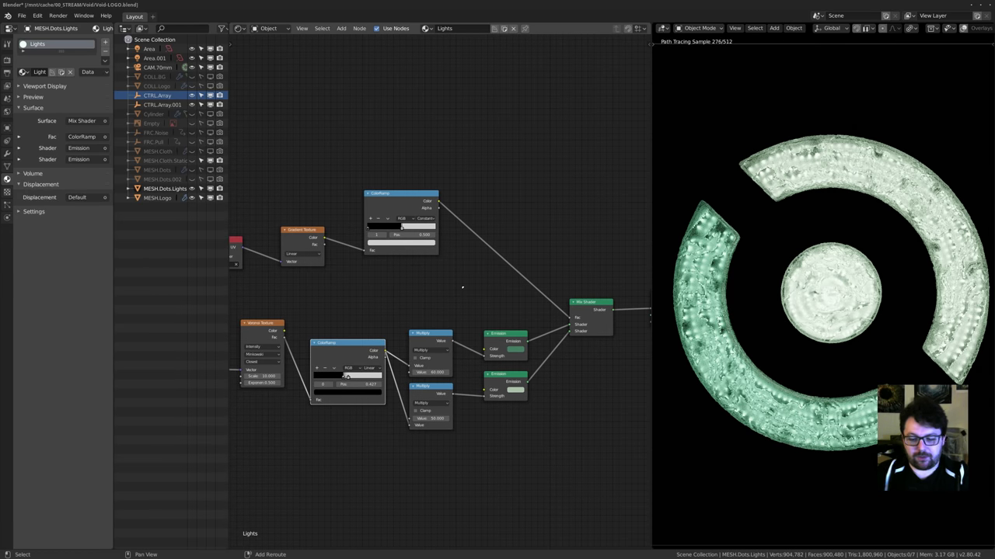
Change the Shader Editor to a UV Editor and view the Random UV layout of MESH.Dots.Lights in Edit Mode.
{"action": "key", "text": "shift+F10"}
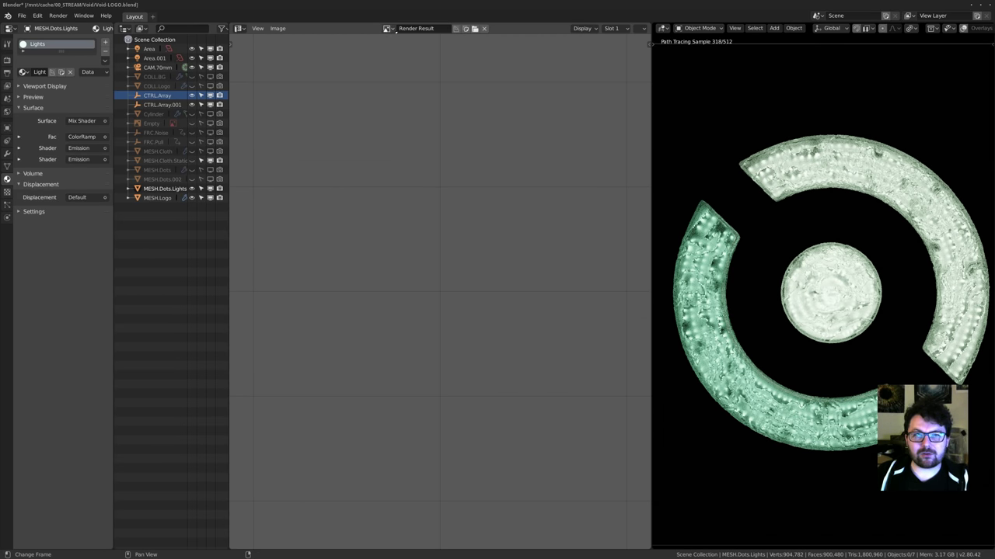
{"action": "left_click", "coordinate": [484, 28]}
{"action": "left_click", "coordinate": [238, 28]}
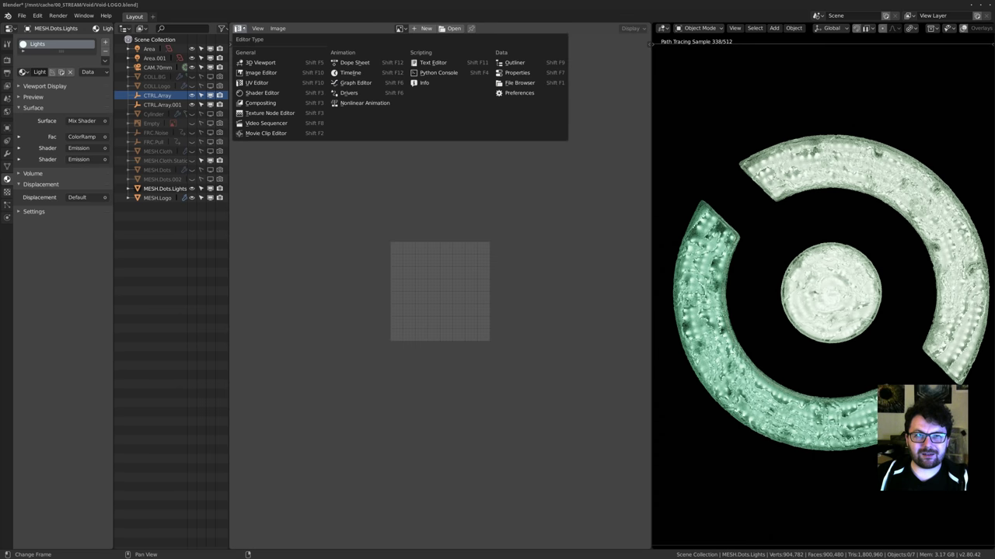
{"action": "left_click", "coordinate": [254, 83]}
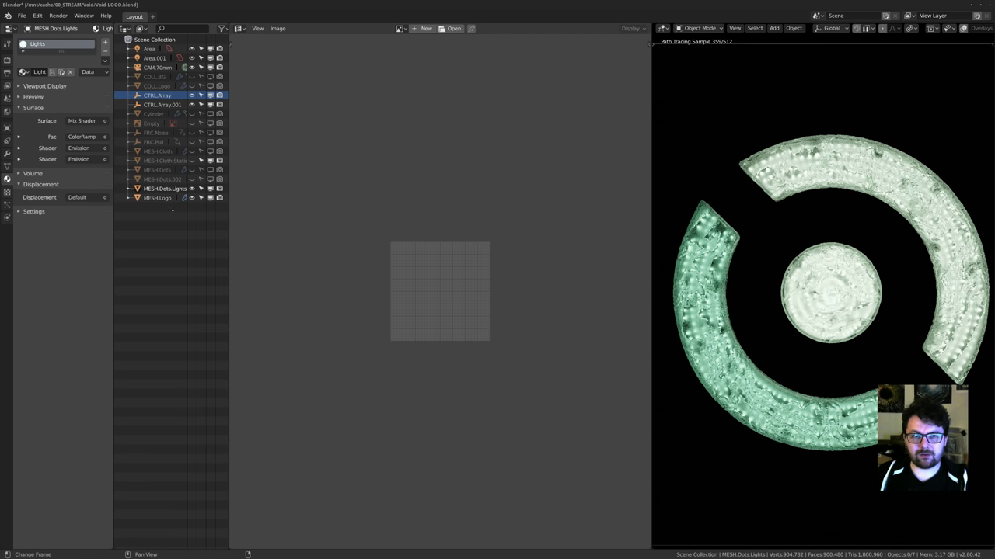
{"action": "left_click", "coordinate": [165, 188]}
{"action": "key", "text": "Tab"}
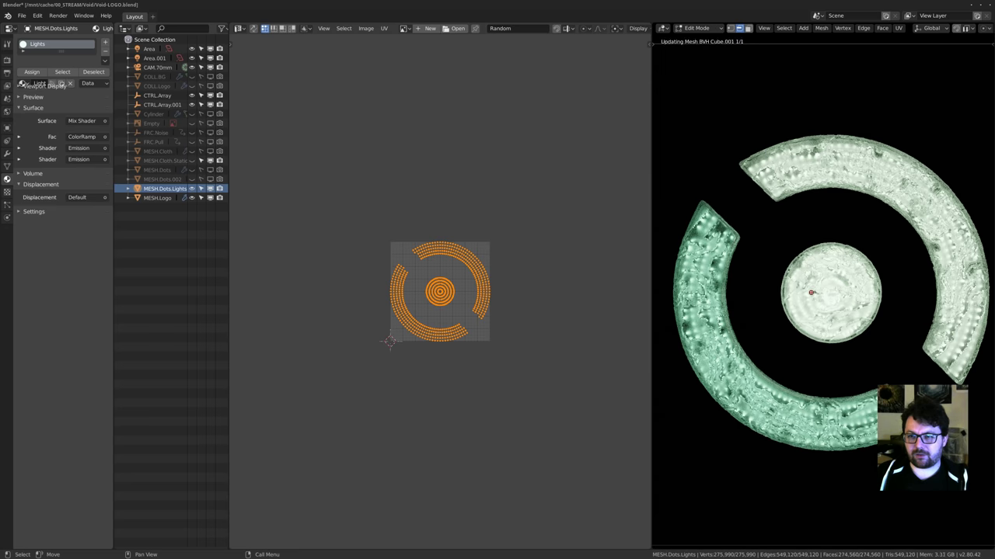
{"action": "key", "text": "Home"}
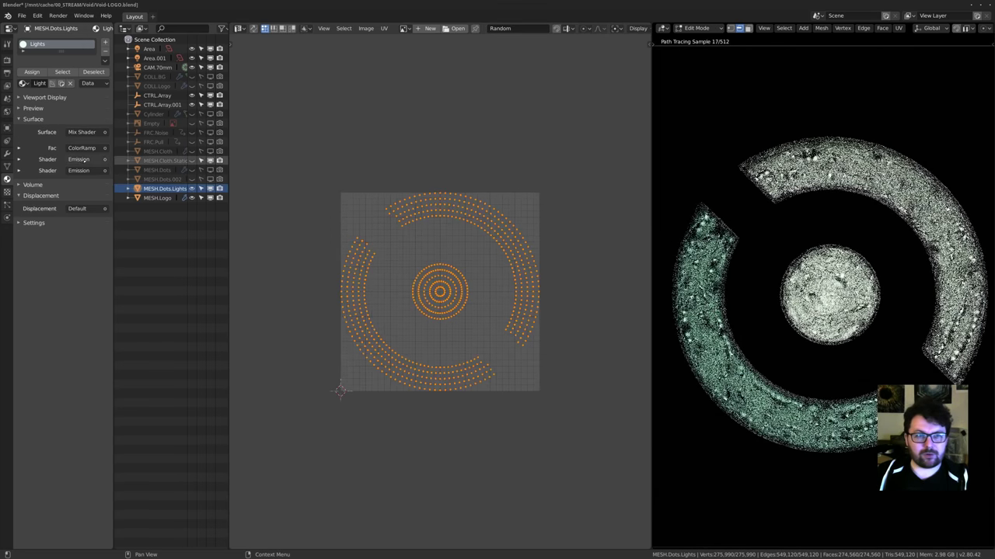
Make Color the active UV map of MESH.Dots.Lights and inspect its split dot layout.
{"action": "left_click", "coordinate": [7, 153]}
{"action": "left_click", "coordinate": [7, 166]}
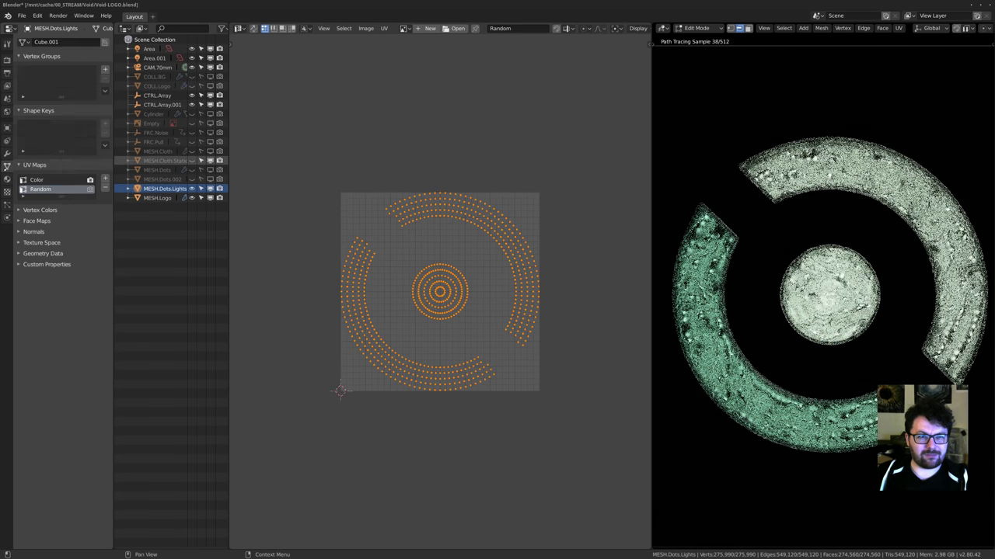
{"action": "left_click", "coordinate": [37, 180]}
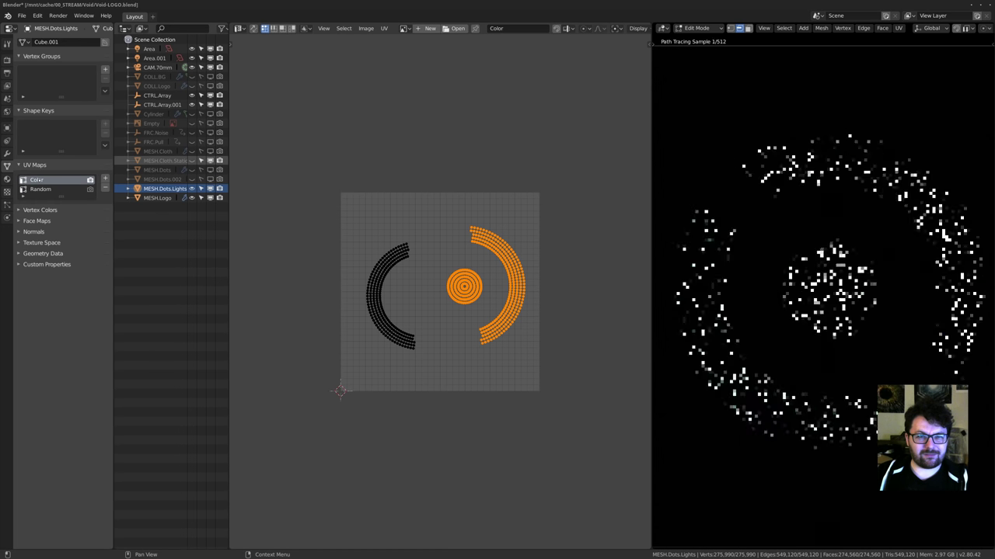
{"action": "scroll", "coordinate": [441, 299], "scroll_direction": "up", "scroll_amount": 2}
{"action": "mouse_move", "coordinate": [442, 299]}
{"action": "middle_mouse_down"}
{"action": "mouse_move", "coordinate": [430, 322]}
{"action": "mouse_move", "coordinate": [436, 305]}
{"action": "middle_mouse_up"}
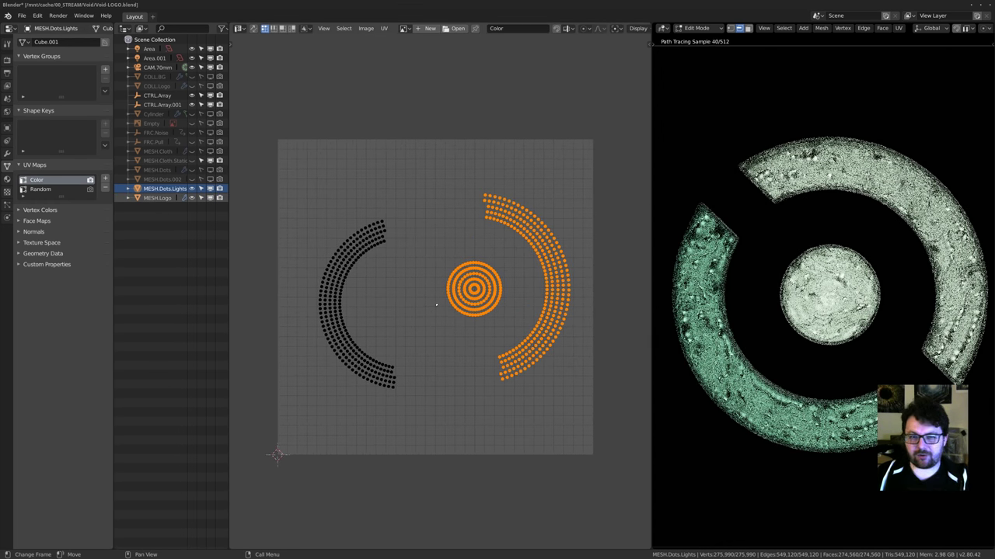
Return to the Lights material nodes and preview the linear ColorRamp output with the Emission Viewer.
{"action": "key", "text": "shift+F3"}
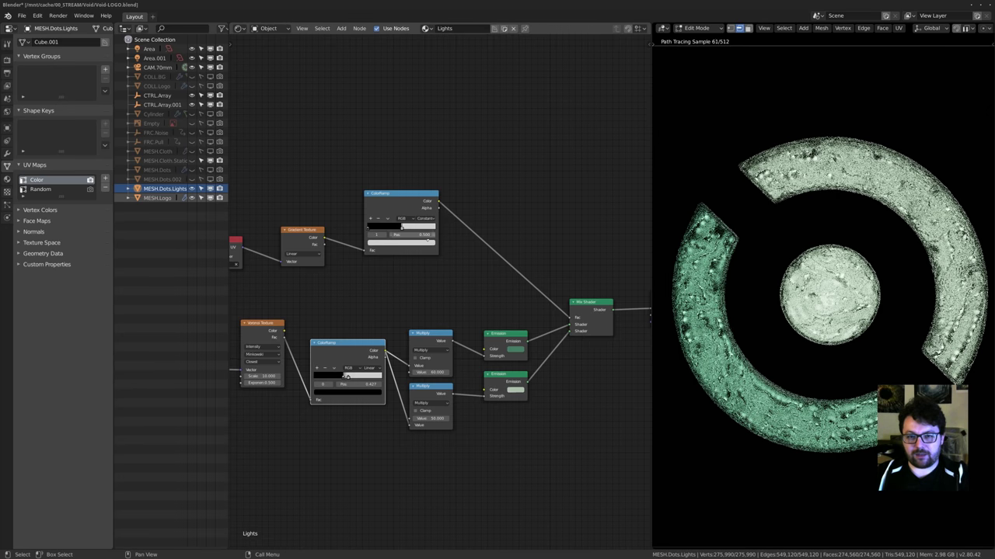
{"action": "scroll", "coordinate": [392, 271], "scroll_direction": "up", "scroll_amount": 1}
{"action": "middle_click_drag", "start_coordinate": [392, 272], "coordinate": [415, 291]}
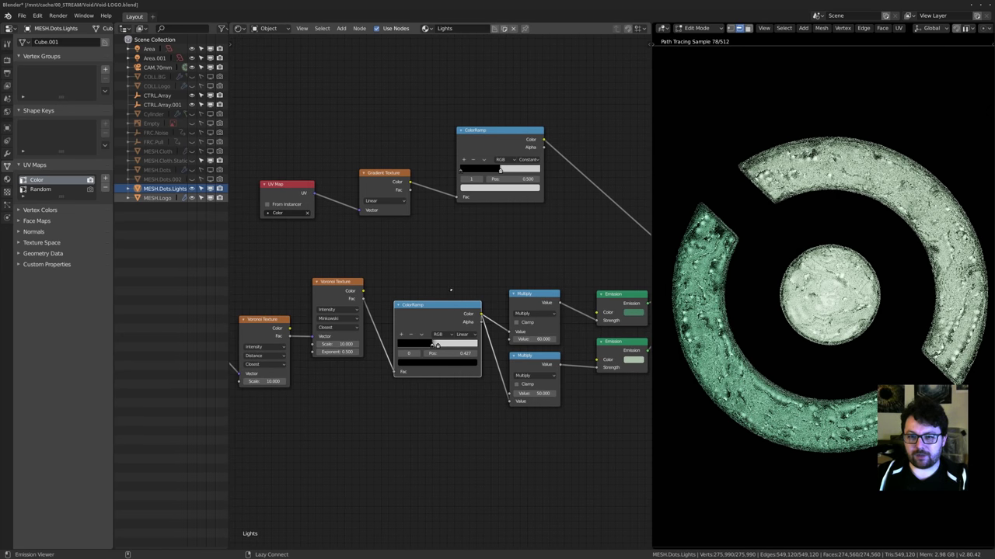
{"action": "left_click", "coordinate": [422, 311], "text": "ctrl+shift"}
Hide MESH.Logo and return MESH.Dots.Lights to Object Mode to show the previewed dots alone.
{"action": "left_click", "coordinate": [192, 197]}
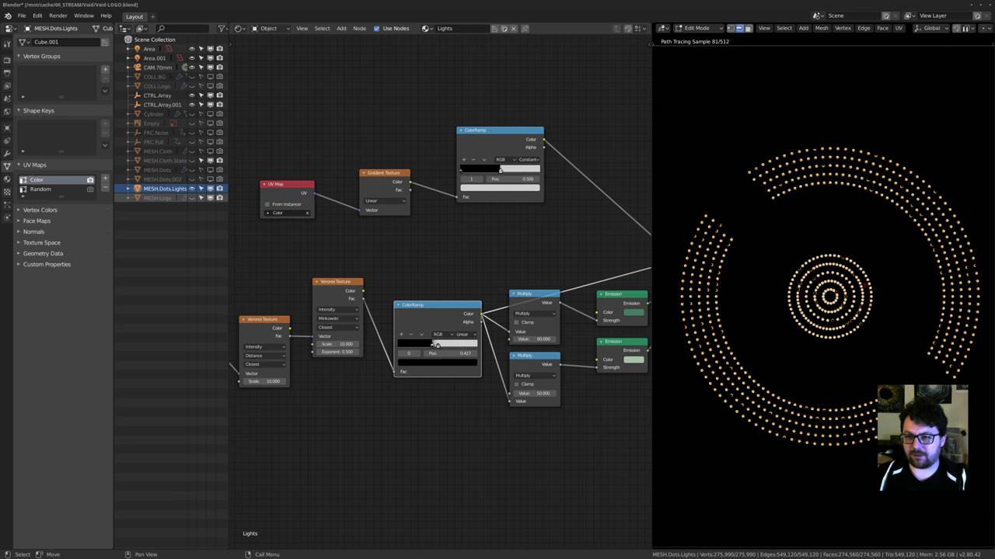
{"action": "key", "text": "Tab"}
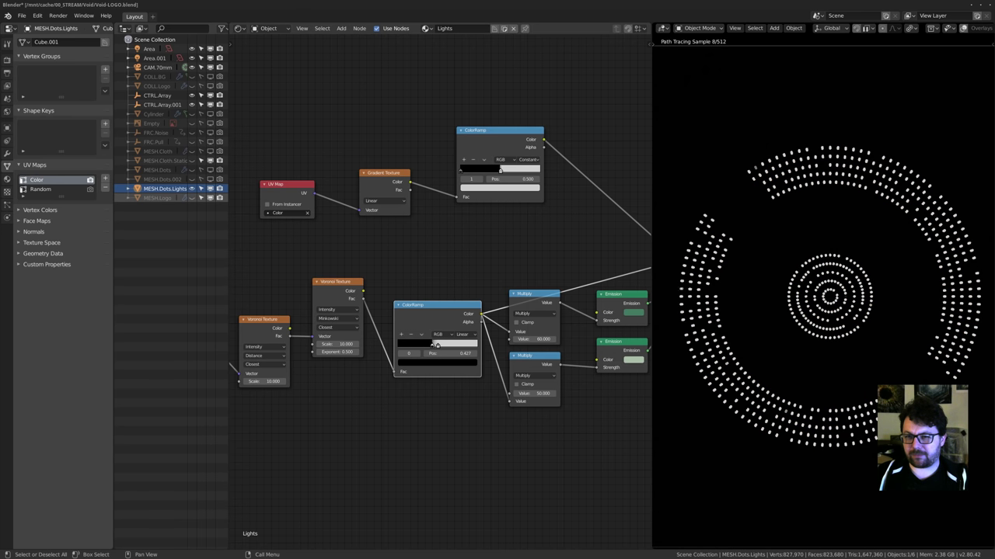
{"action": "middle_click_drag", "start_coordinate": [506, 269], "coordinate": [447, 278]}
{"action": "scroll", "coordinate": [439, 276], "scroll_direction": "up", "scroll_amount": 1}
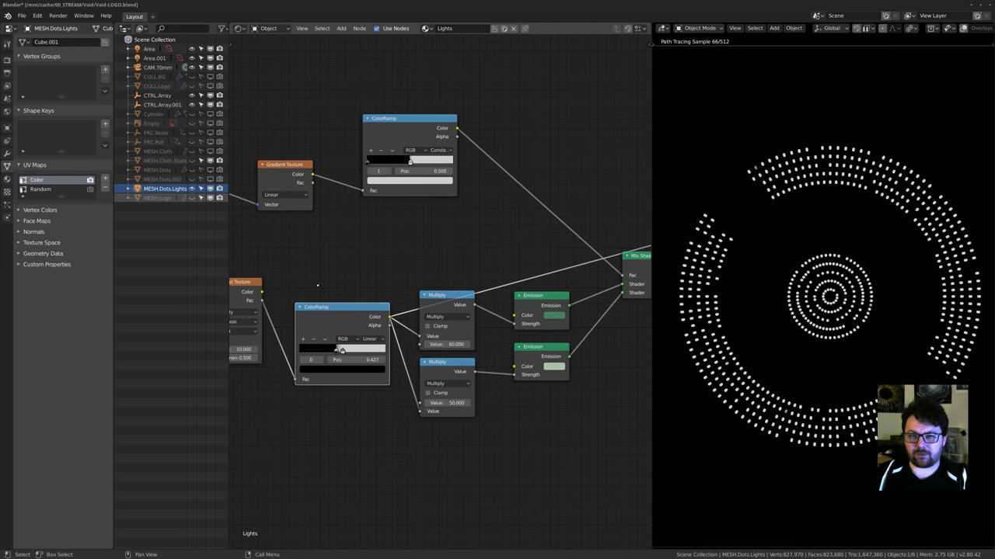
Examine the Lights node chain from the Voronoi Texture's ColorRamp through the Multiply and Emission nodes to the Mix Shader.
{"action": "middle_click_drag", "start_coordinate": [317, 284], "coordinate": [368, 270]}
{"action": "scroll", "coordinate": [368, 269], "scroll_direction": "down", "scroll_amount": 5}
{"action": "middle_click_drag", "start_coordinate": [450, 296], "coordinate": [442, 280]}
{"action": "scroll", "coordinate": [440, 289], "scroll_direction": "up", "scroll_amount": 5}
{"action": "middle_click_drag", "start_coordinate": [429, 334], "coordinate": [417, 339]}
{"action": "scroll", "coordinate": [417, 338], "scroll_direction": "up", "scroll_amount": 1}
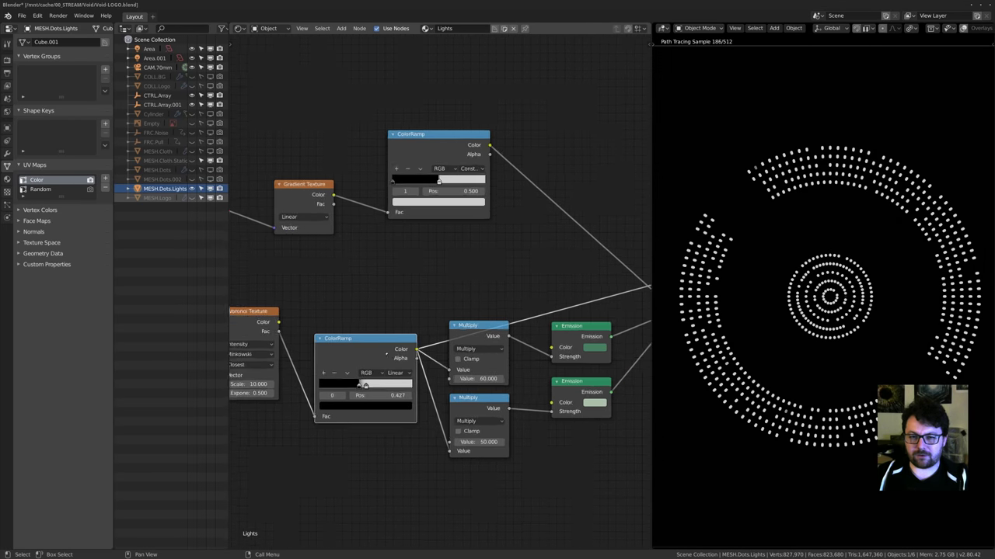
{"action": "middle_click_drag", "start_coordinate": [538, 342], "coordinate": [397, 342]}
{"action": "scroll", "coordinate": [397, 342], "scroll_direction": "down", "scroll_amount": 6}
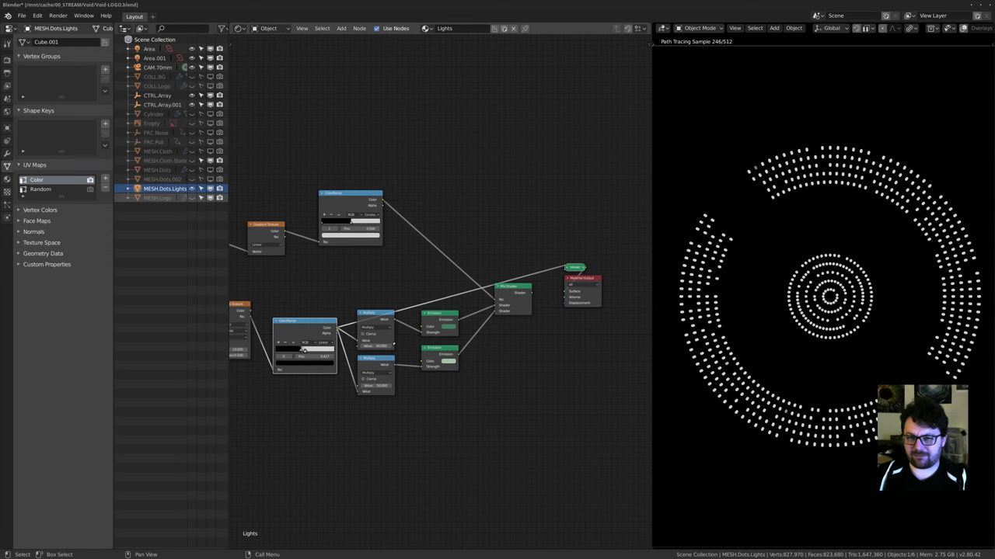
Try moving the linear ColorRamp's black stop past the white stop to 0.546, and undo the change.
{"action": "scroll", "coordinate": [396, 342], "scroll_direction": "up", "scroll_amount": 4}
{"action": "scroll", "coordinate": [416, 333], "scroll_direction": "up", "scroll_amount": 2}
{"action": "left_click_drag", "start_coordinate": [307, 381], "coordinate": [339, 376]}
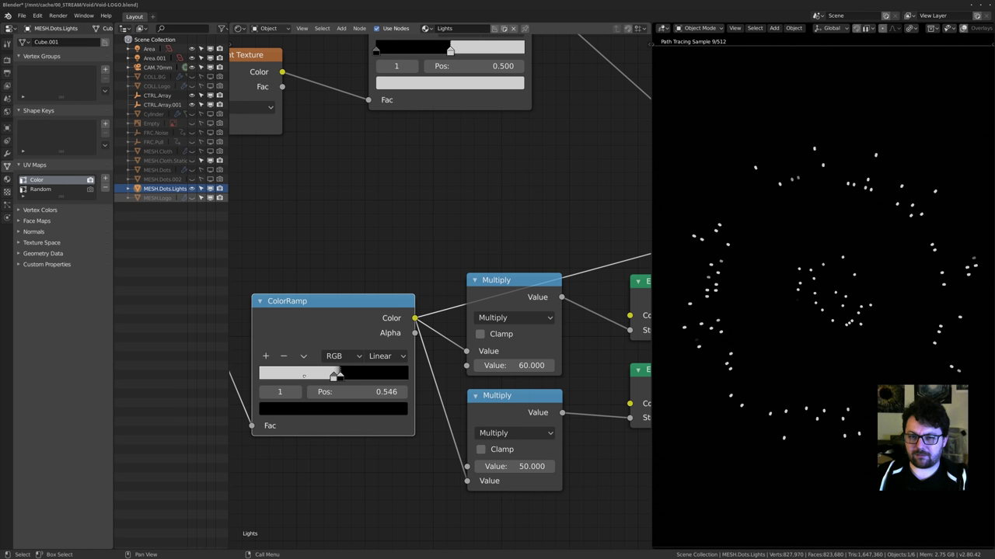
{"action": "middle_click_drag", "start_coordinate": [429, 316], "coordinate": [362, 386]}
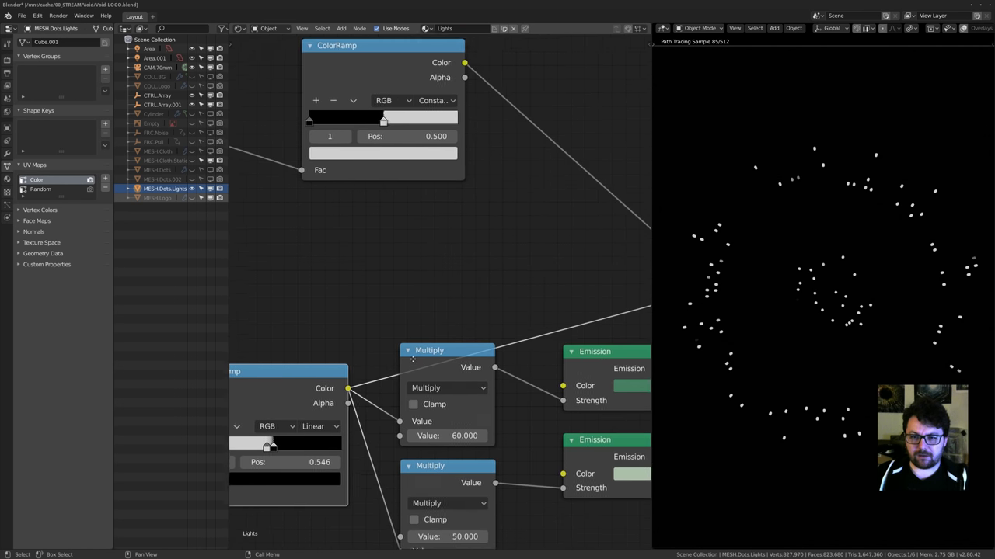
{"action": "scroll", "coordinate": [434, 294], "scroll_direction": "down", "scroll_amount": 5}
{"action": "middle_click_drag", "start_coordinate": [506, 342], "coordinate": [430, 340]}
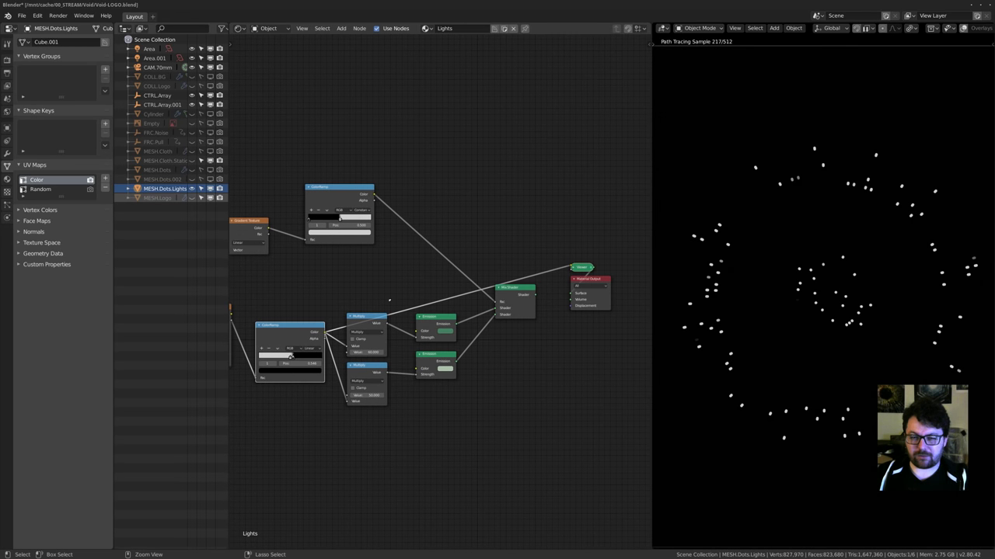
{"action": "key", "text": "ctrl+z"}
Preview the constant ColorRamp output on the dots and inspect the Color UV Map and Gradient Texture nodes feeding it.
{"action": "middle_click_drag", "start_coordinate": [380, 285], "coordinate": [428, 313]}
{"action": "scroll", "coordinate": [417, 334], "scroll_direction": "up", "scroll_amount": 3}
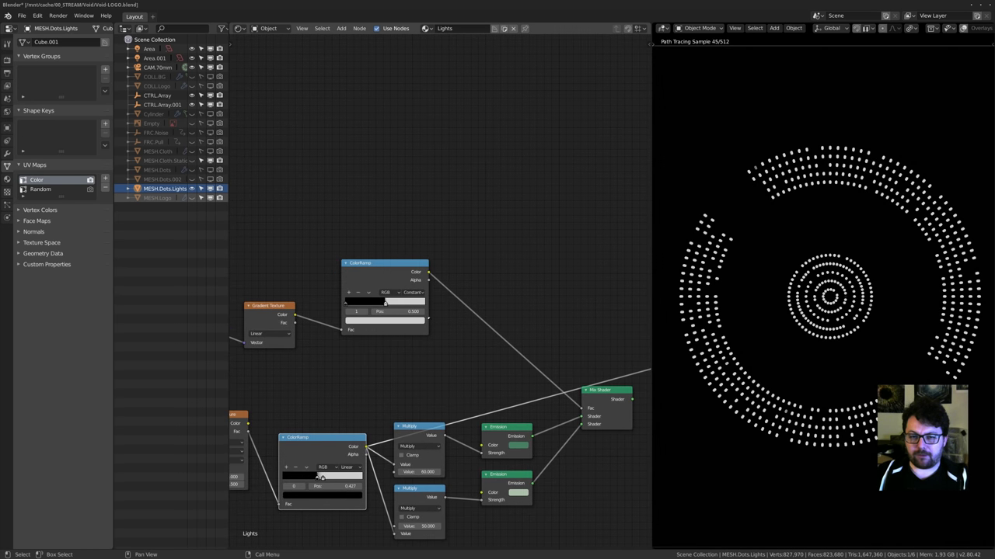
{"action": "scroll", "coordinate": [467, 334], "scroll_direction": "up", "scroll_amount": 3}
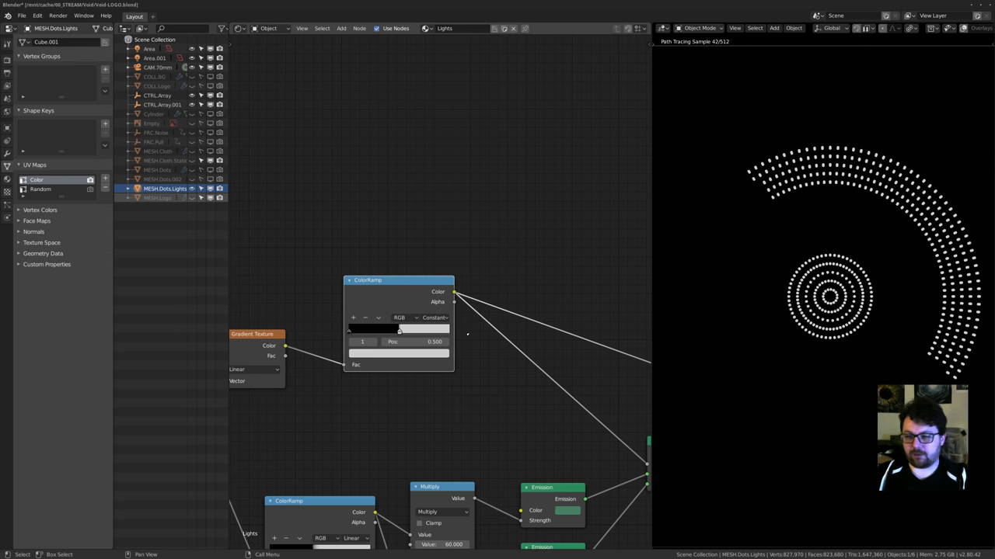
{"action": "middle_click_drag", "start_coordinate": [343, 390], "coordinate": [505, 373]}
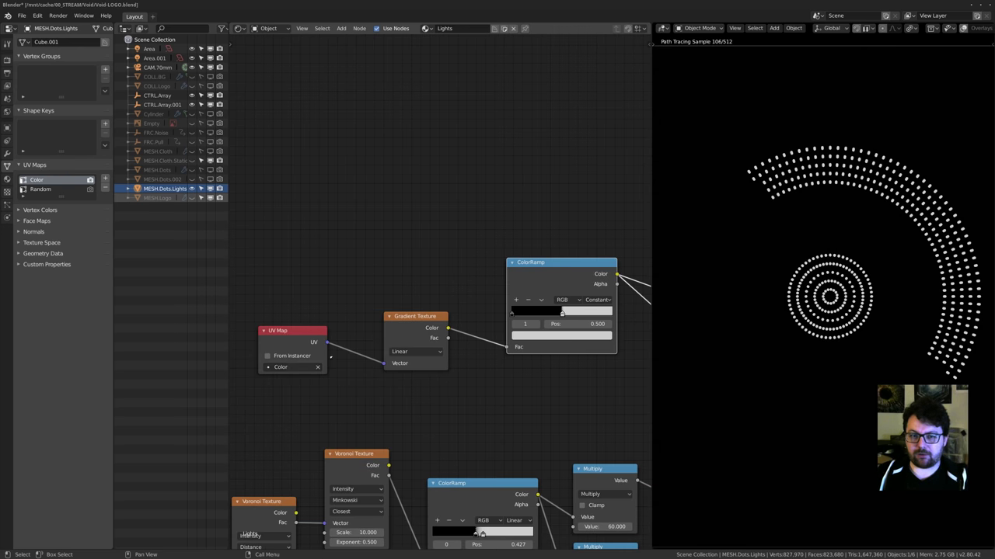
{"action": "middle_click_drag", "start_coordinate": [459, 330], "coordinate": [371, 358]}
{"action": "scroll", "coordinate": [371, 357], "scroll_direction": "up", "scroll_amount": 3}
{"action": "middle_click_drag", "start_coordinate": [466, 351], "coordinate": [411, 367]}
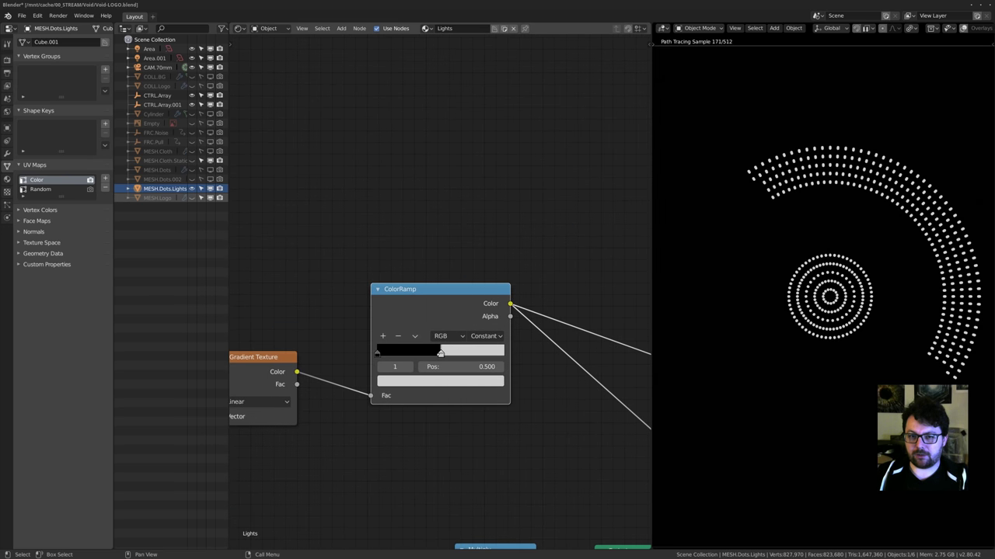
{"action": "mouse_move", "coordinate": [440, 353]}
{"action": "left_mouse_down"}
{"action": "mouse_move", "coordinate": [413, 354]}
{"action": "mouse_move", "coordinate": [505, 353]}
{"action": "mouse_move", "coordinate": [440, 354]}
{"action": "left_mouse_up"}
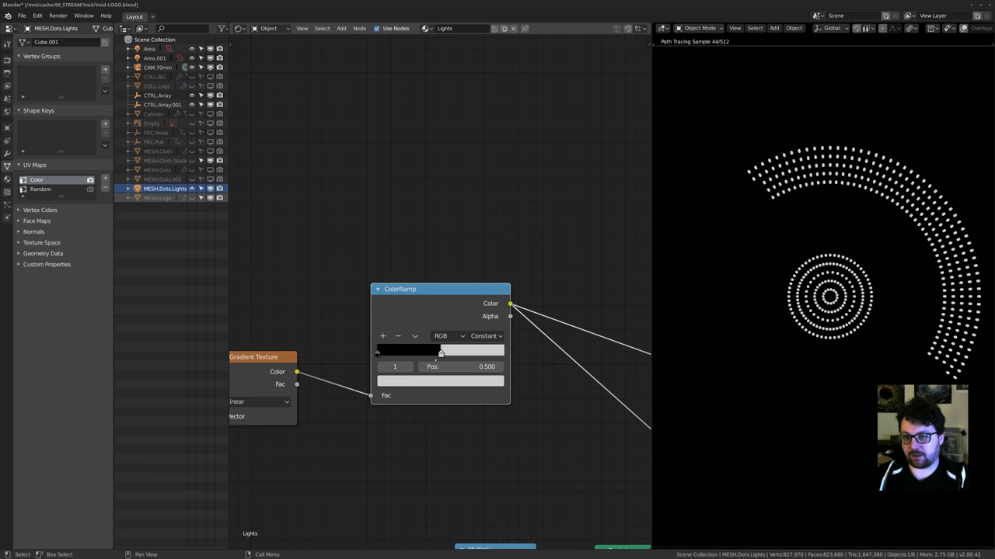
{"action": "scroll", "coordinate": [419, 354], "scroll_direction": "down", "scroll_amount": 6}
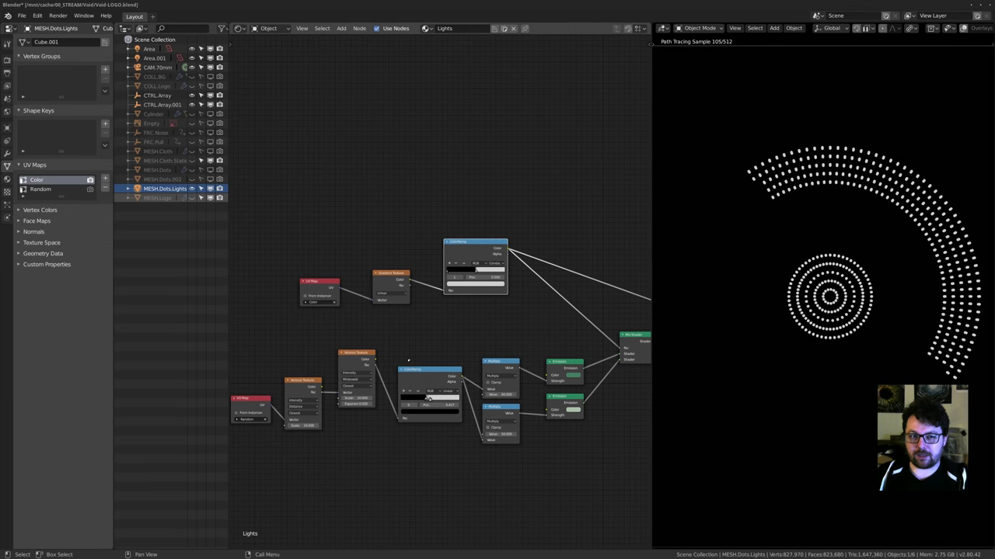
{"action": "middle_click_drag", "start_coordinate": [303, 407], "coordinate": [310, 403]}
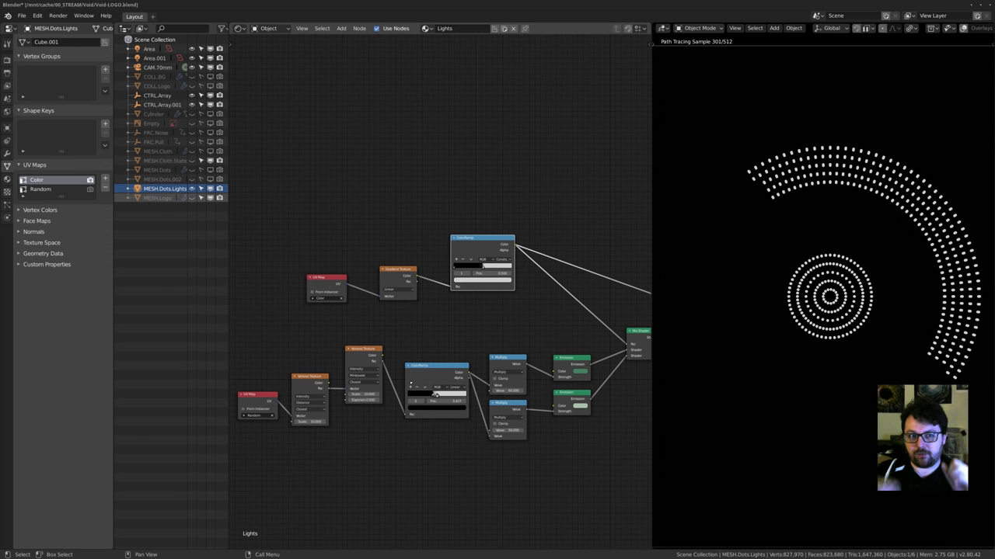
{"action": "middle_click_drag", "start_coordinate": [766, 318], "coordinate": [753, 320], "text": "shift"}
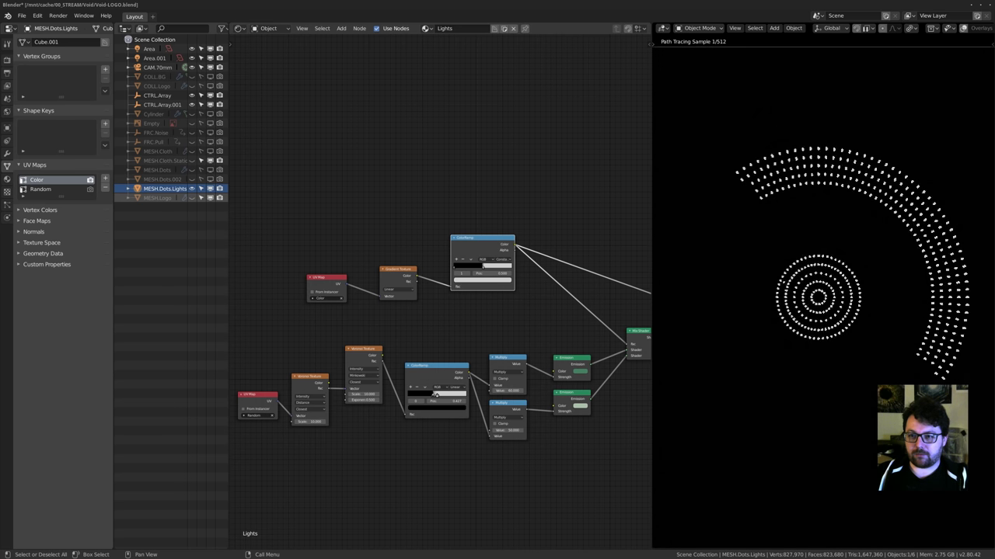
{"action": "middle_click_drag", "start_coordinate": [516, 193], "coordinate": [492, 204]}
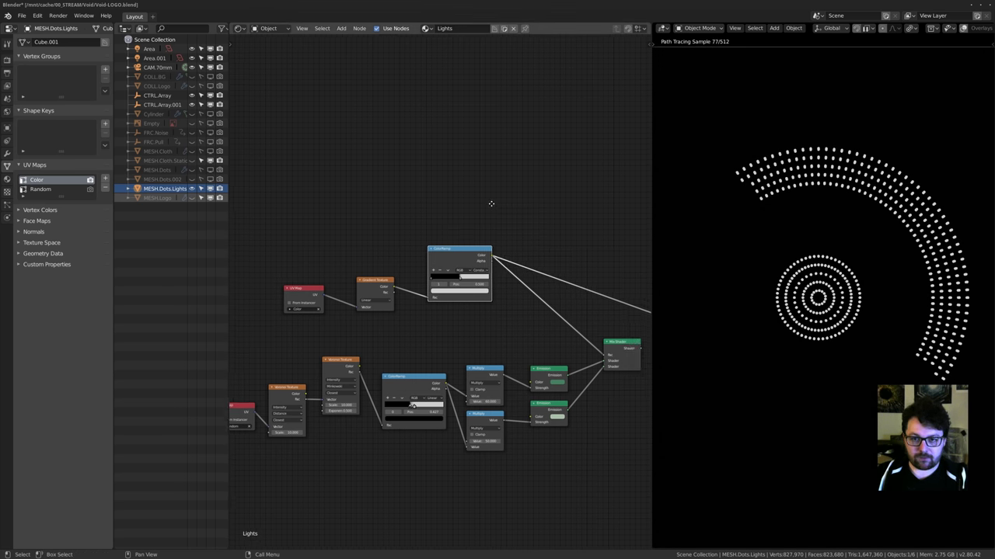
Show the Random UV layout of MESH.Dots.Lights in a UV Editor in Edit Mode, with the pivot set to Individual Origins.
{"action": "left_click", "coordinate": [47, 190]}
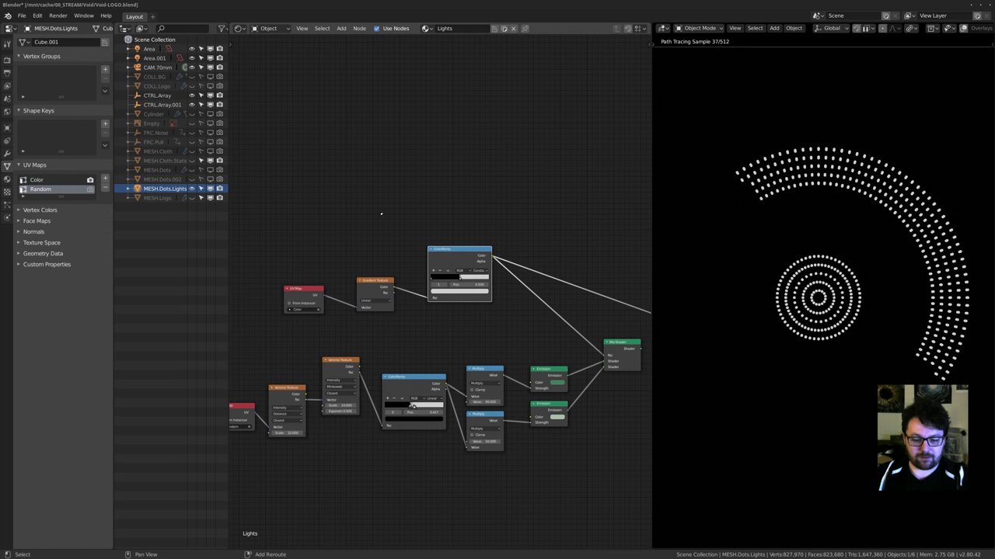
{"action": "key", "text": "shift+F10"}
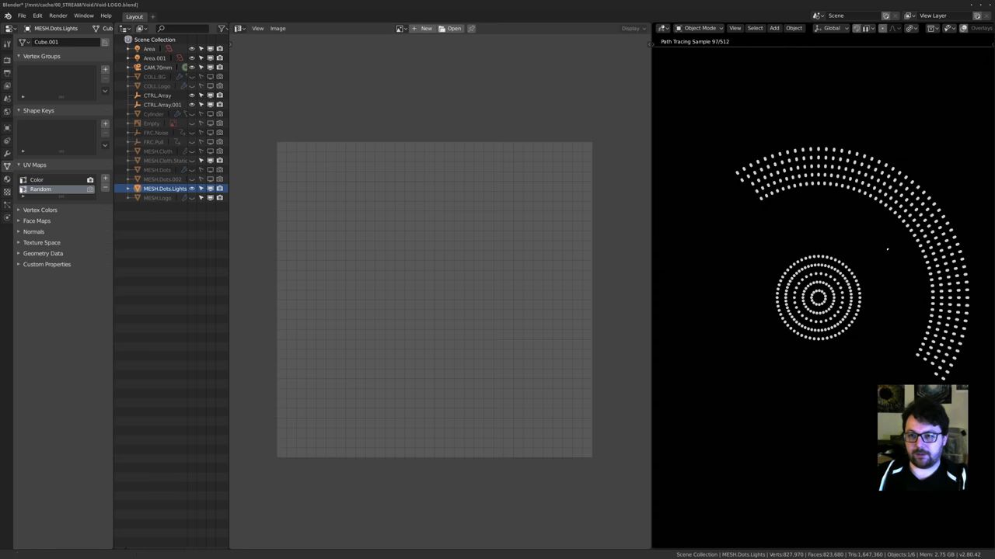
{"action": "key", "text": "Tab"}
{"action": "scroll", "coordinate": [444, 306], "scroll_direction": "up", "scroll_amount": 2}
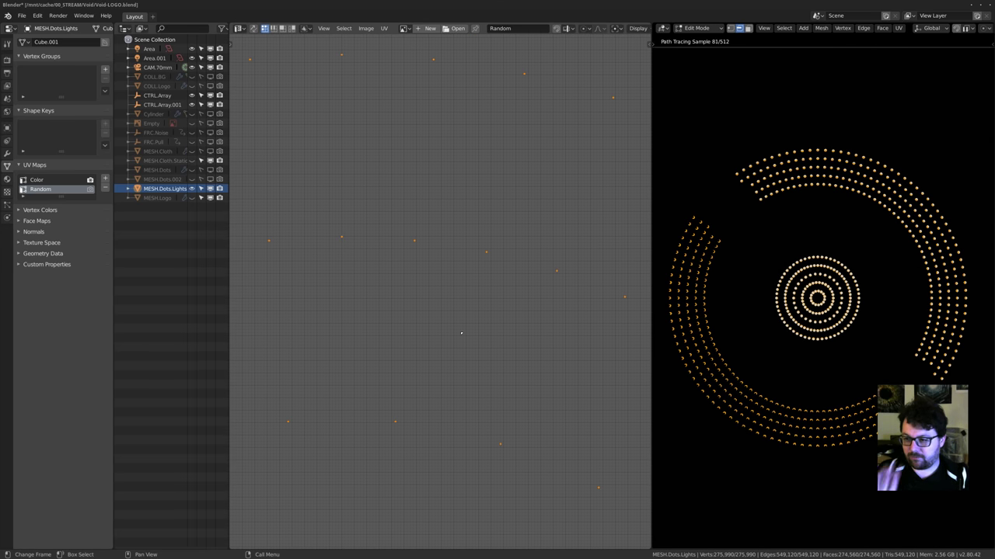
{"action": "scroll", "coordinate": [441, 294], "scroll_direction": "up", "scroll_amount": 2}
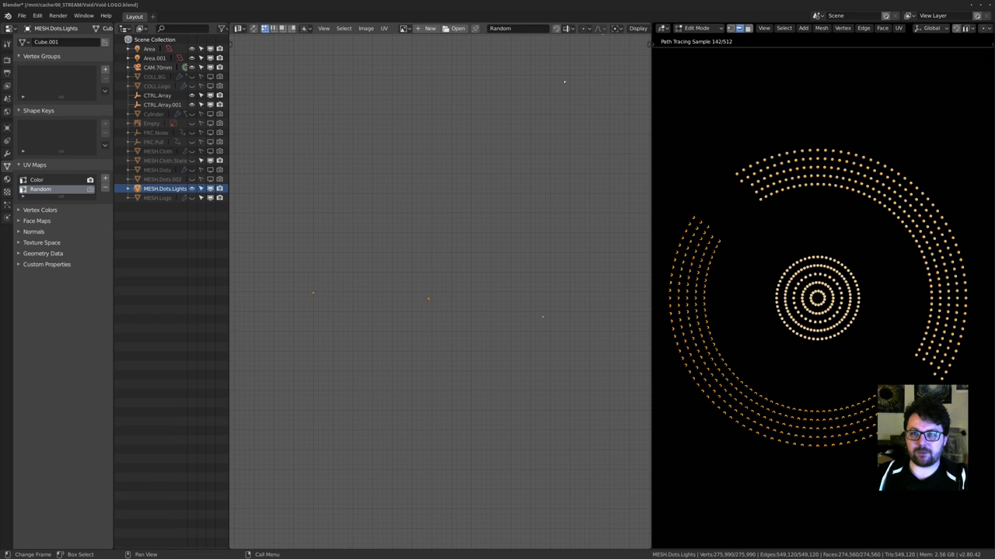
{"action": "left_click", "coordinate": [617, 28]}
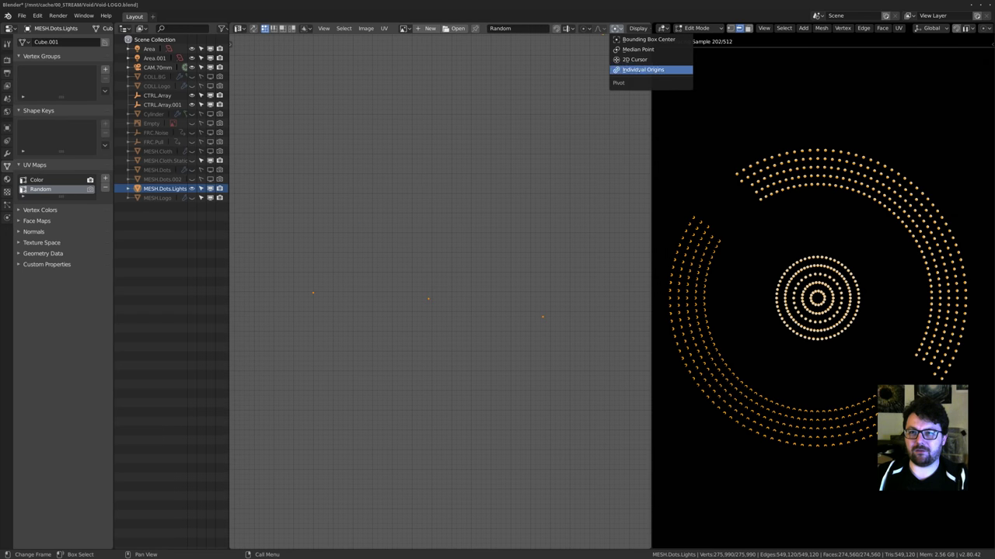
{"action": "left_click", "coordinate": [635, 70]}
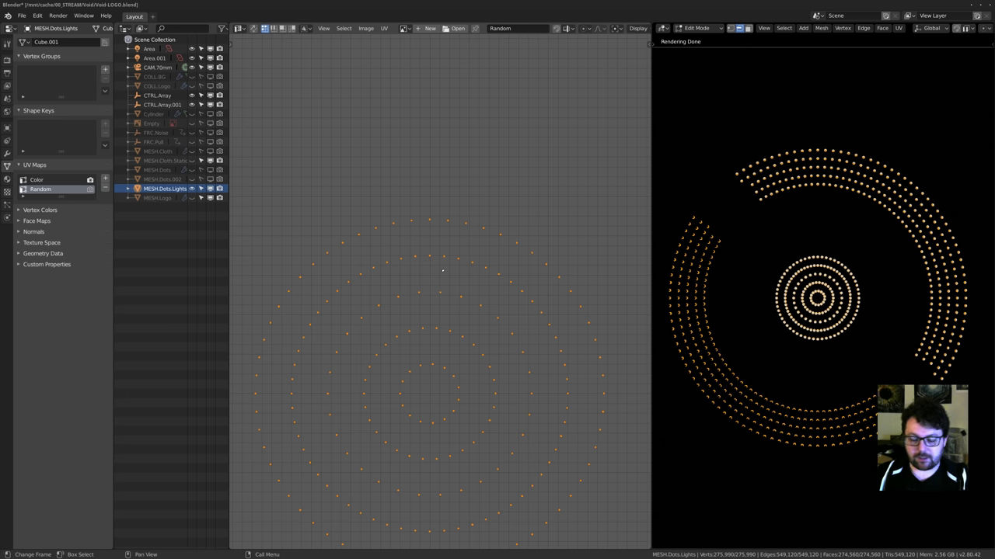
Return to the Lights material nodes and preview the linear ColorRamp fed by the Random UV map.
{"action": "key", "text": "shift+F3"}
{"action": "scroll", "coordinate": [421, 337], "scroll_direction": "down", "scroll_amount": 3}
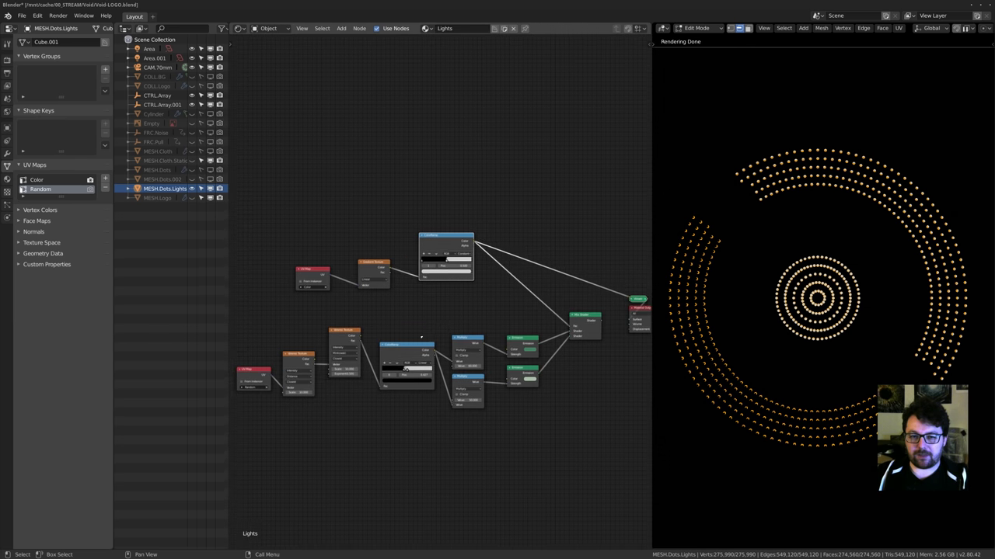
{"action": "scroll", "coordinate": [421, 337], "scroll_direction": "up", "scroll_amount": 2}
{"action": "middle_click_drag", "start_coordinate": [421, 342], "coordinate": [468, 334]}
{"action": "left_click", "coordinate": [458, 353], "text": "ctrl+shift"}
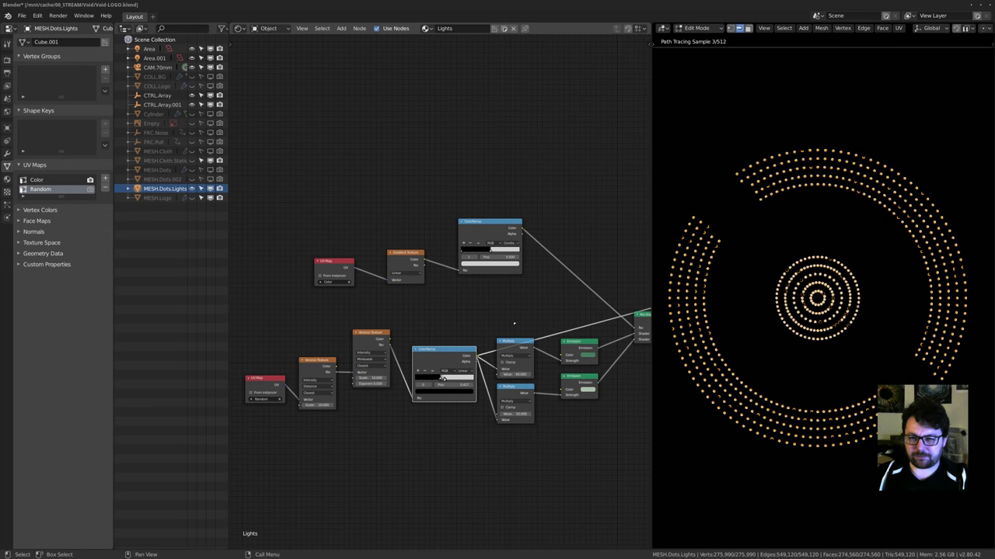
Toggle the viewport to Solid and back to Rendered shading, and return MESH.Dots.Lights to Object Mode.
{"action": "key", "text": "z"}
{"action": "left_click", "coordinate": [929, 324]}
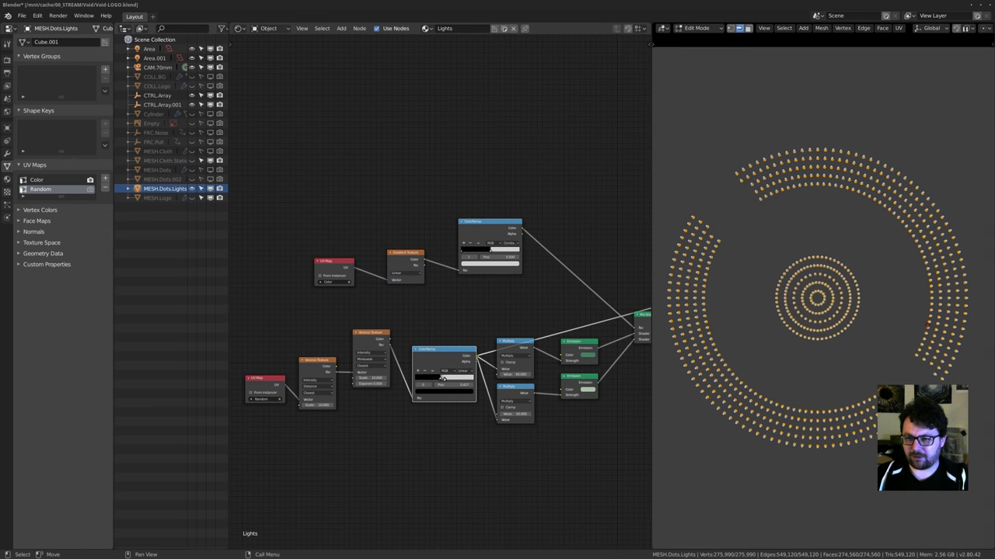
{"action": "key", "text": "z"}
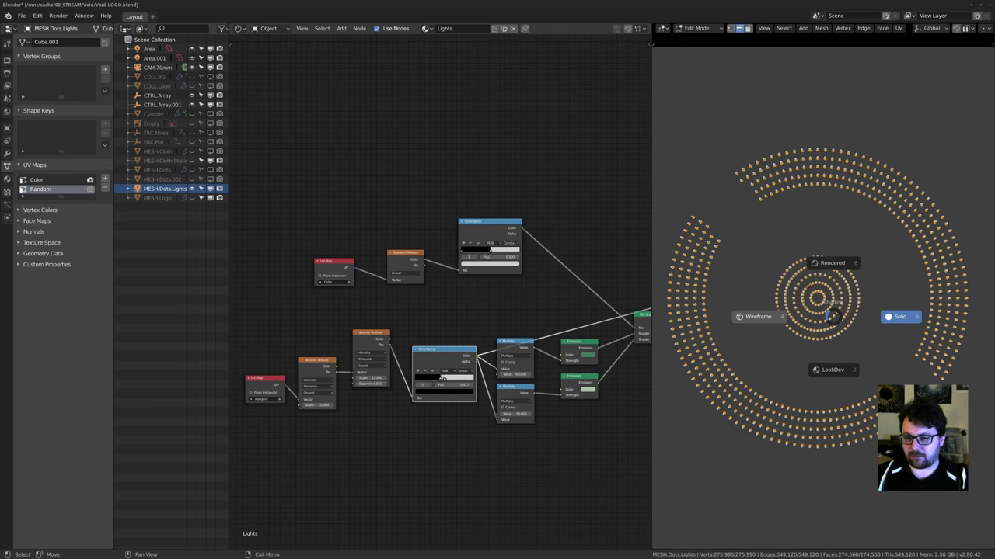
{"action": "left_click", "coordinate": [828, 263]}
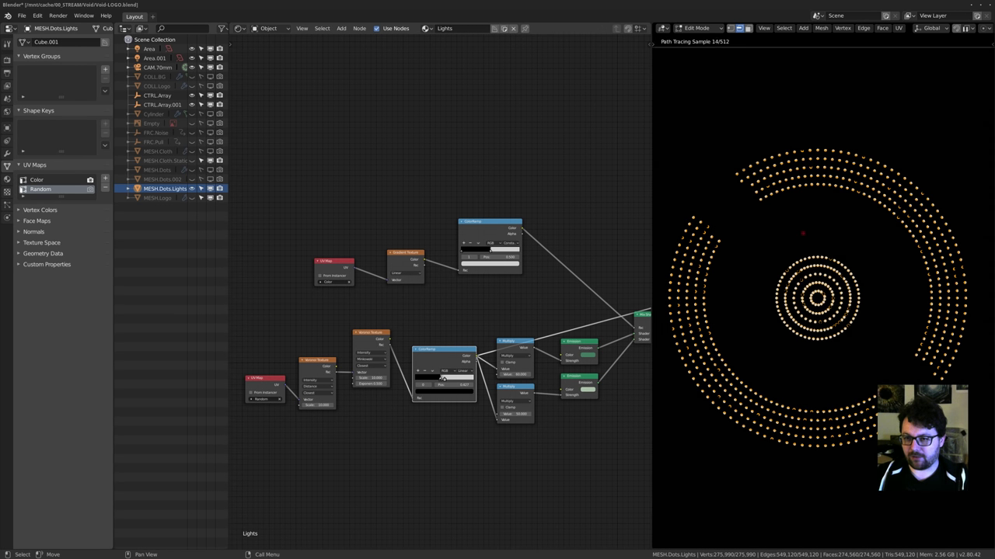
{"action": "key", "text": "Tab"}
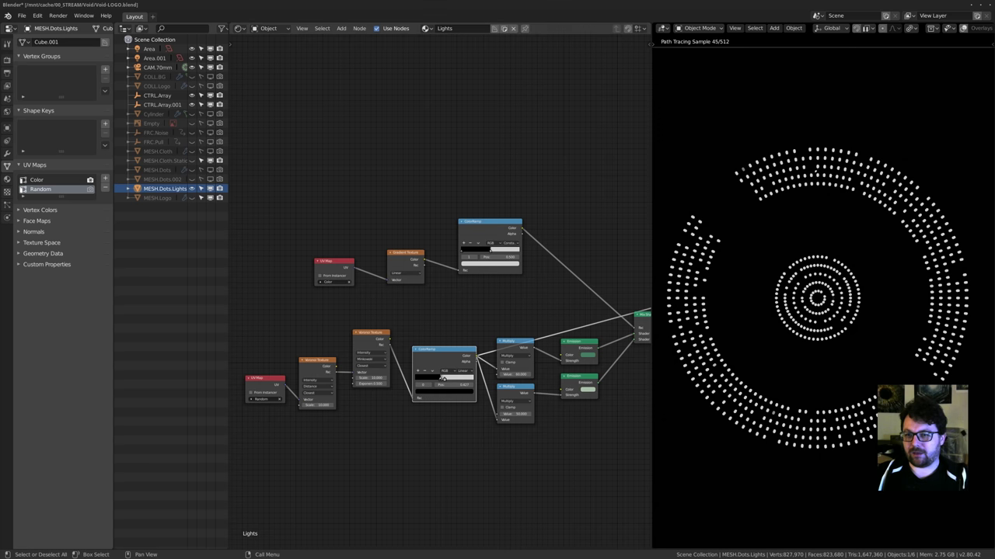
Spread the linear ColorRamp's stops with white at the far end and black at 0.492, and inspect the dots' brightness variation.
{"action": "scroll", "coordinate": [766, 186], "scroll_direction": "up", "scroll_amount": 4}
{"action": "middle_click_drag", "start_coordinate": [757, 149], "coordinate": [794, 323], "text": "shift"}
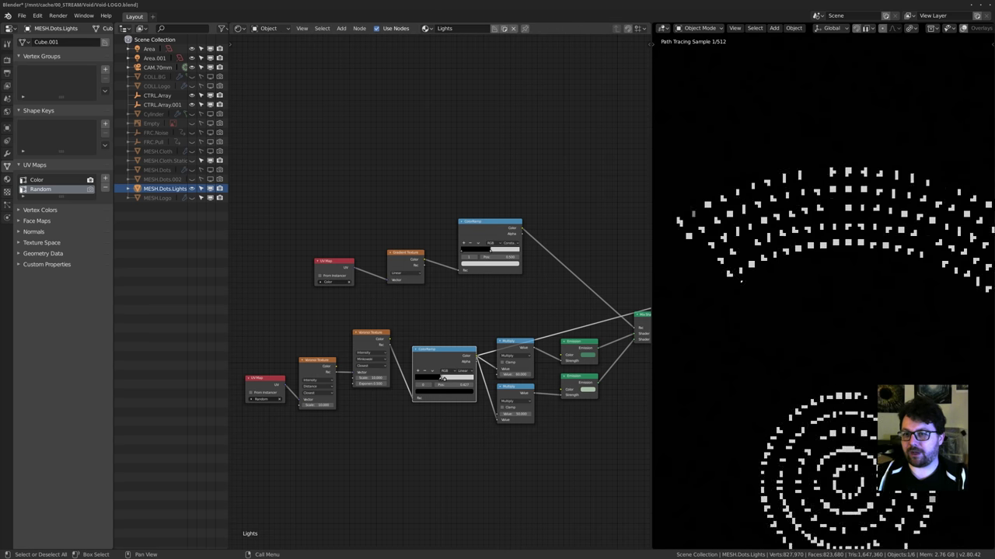
{"action": "scroll", "coordinate": [794, 324], "scroll_direction": "up", "scroll_amount": 2}
{"action": "mouse_move", "coordinate": [444, 378]}
{"action": "left_mouse_down"}
{"action": "mouse_move", "coordinate": [466, 379]}
{"action": "mouse_move", "coordinate": [429, 378]}
{"action": "left_mouse_up"}
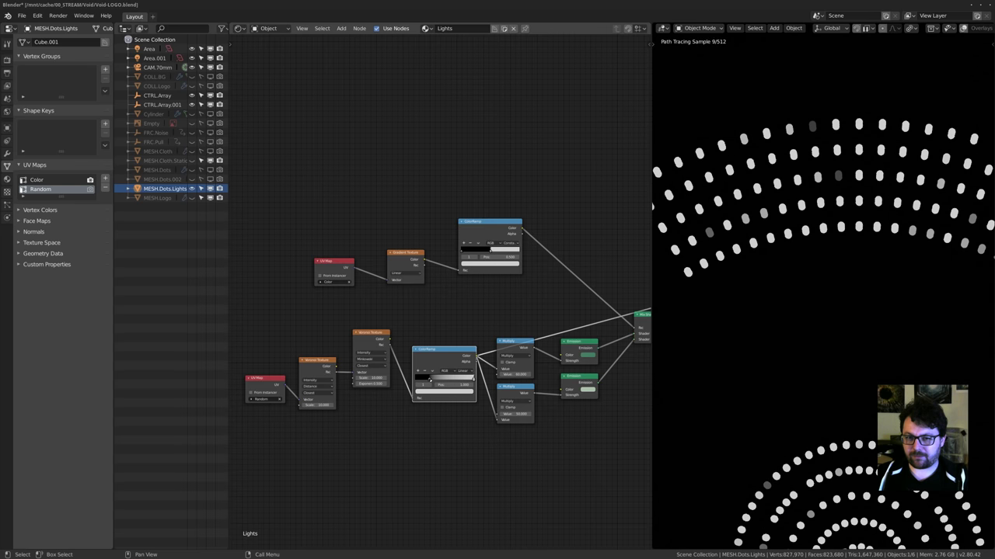
{"action": "key", "text": "g"}
{"action": "left_click_drag", "start_coordinate": [422, 380], "coordinate": [437, 379]}
{"action": "scroll", "coordinate": [822, 366], "scroll_direction": "down", "scroll_amount": 2}
{"action": "scroll", "coordinate": [907, 253], "scroll_direction": "up", "scroll_amount": 3}
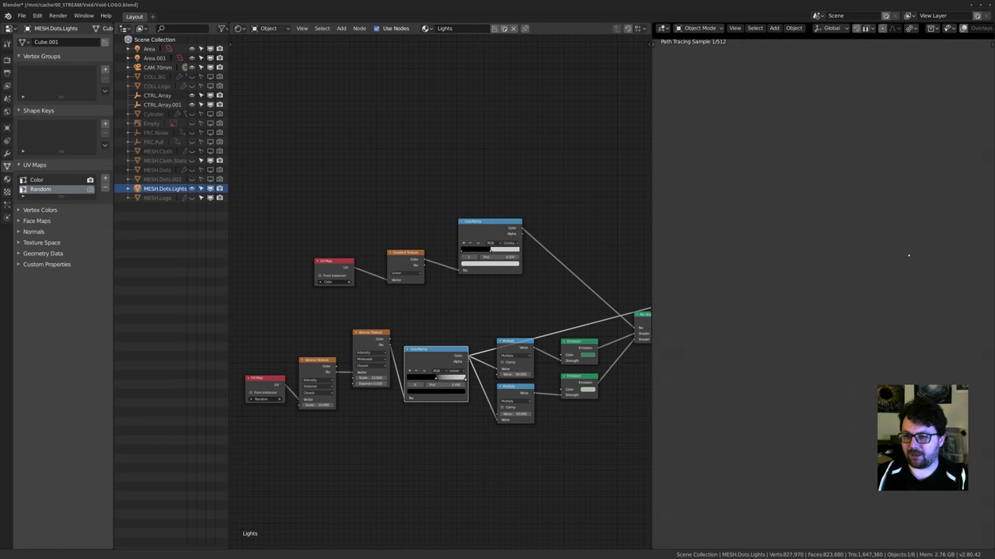
{"action": "scroll", "coordinate": [843, 289], "scroll_direction": "up", "scroll_amount": 3}
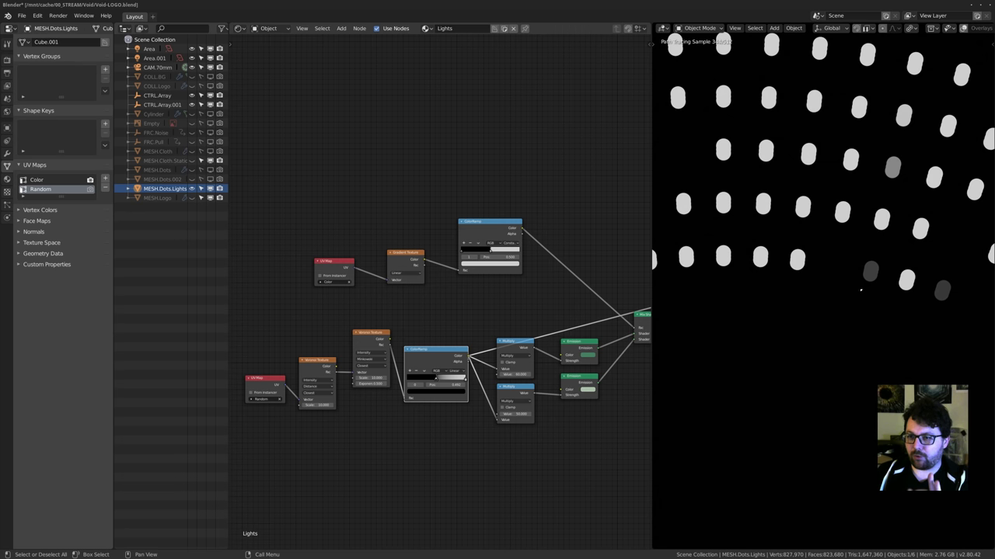
{"action": "scroll", "coordinate": [853, 286], "scroll_direction": "down", "scroll_amount": 6}
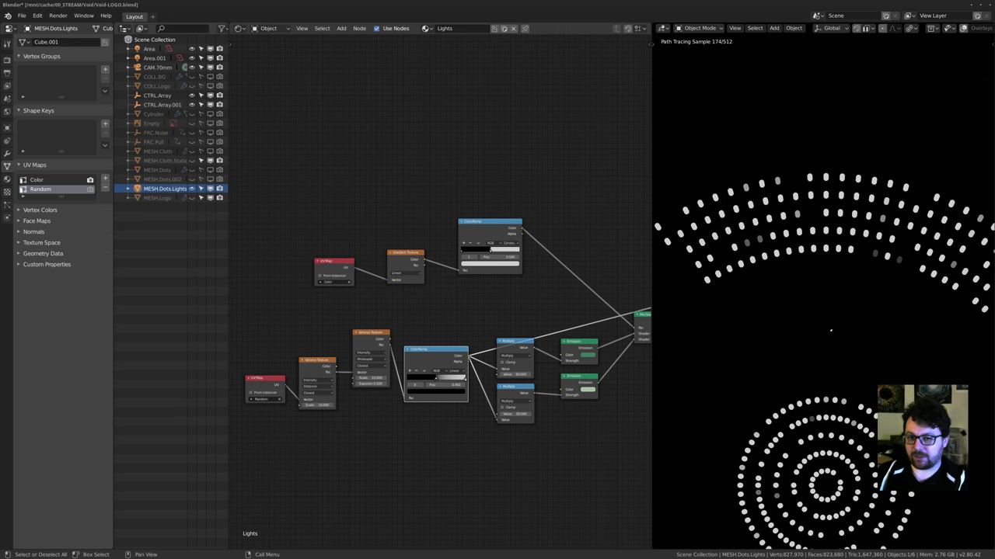
Connect the Mix Shader back to the Material Output's Surface input in the Lights material.
{"action": "middle_click_drag", "start_coordinate": [458, 372], "coordinate": [433, 375]}
{"action": "scroll", "coordinate": [422, 390], "scroll_direction": "up", "scroll_amount": 2}
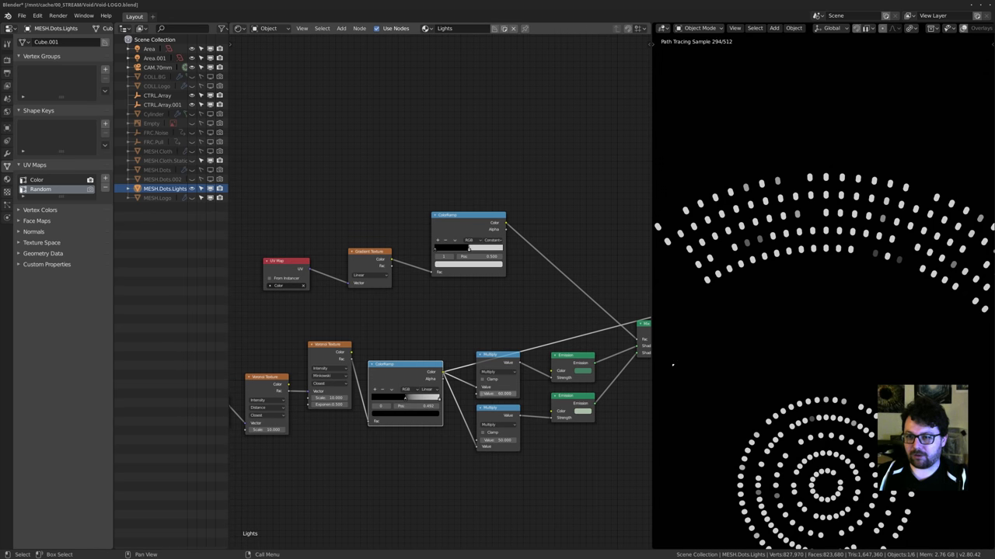
{"action": "middle_click_drag", "start_coordinate": [497, 395], "coordinate": [347, 409]}
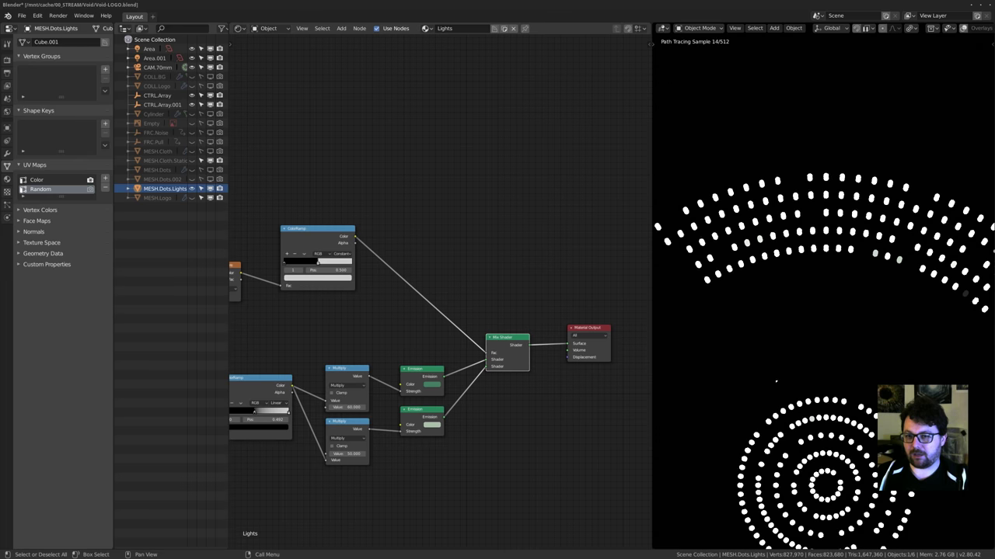
Check the complete dot pattern with its full material and unhide MESH.Logo.
{"action": "scroll", "coordinate": [777, 384], "scroll_direction": "down", "scroll_amount": 2}
{"action": "middle_click_drag", "start_coordinate": [776, 384], "coordinate": [776, 352], "text": "shift"}
{"action": "scroll", "coordinate": [412, 385], "scroll_direction": "up", "scroll_amount": 2}
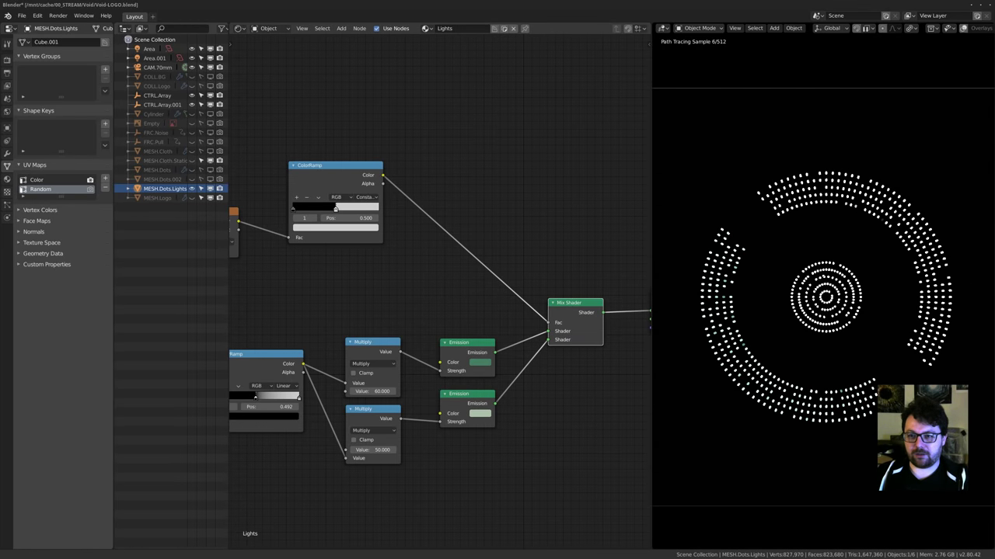
{"action": "left_click", "coordinate": [193, 199]}
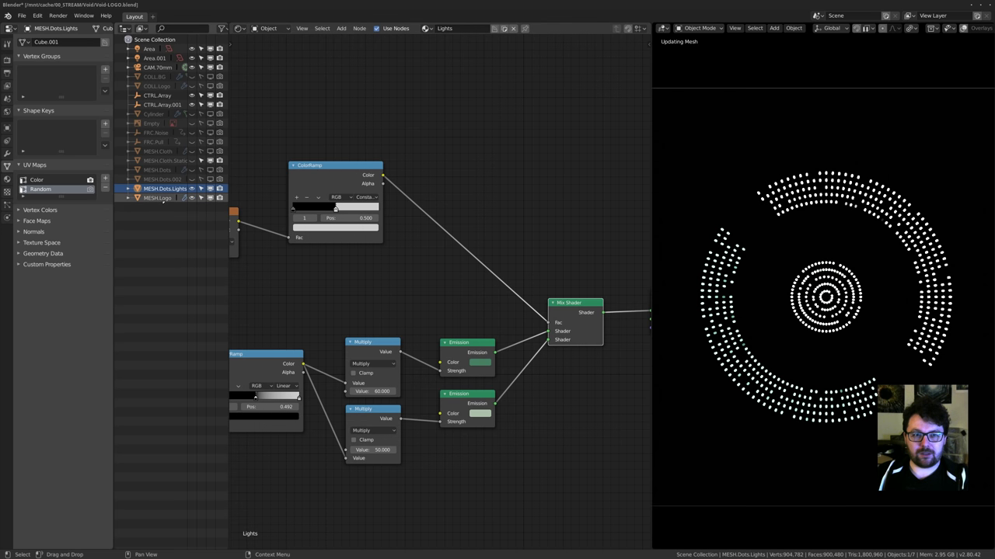
Select MESH.Logo and preview the Color output of its Bands Wave Texture, which feeds the Subtract node, through a Viewer on the Material Output.
{"action": "left_click", "coordinate": [175, 198]}
{"action": "scroll", "coordinate": [466, 232], "scroll_direction": "down", "scroll_amount": 8}
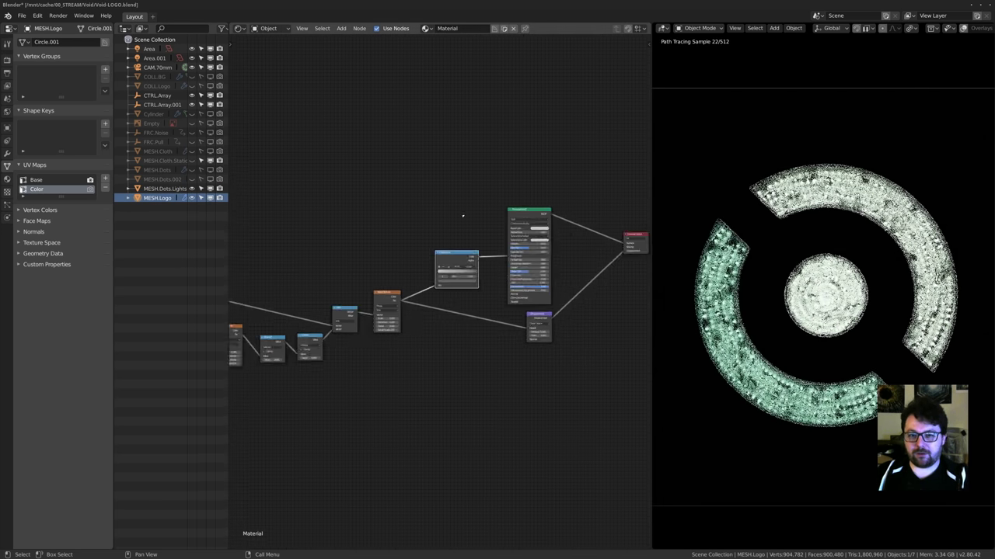
{"action": "middle_click_drag", "start_coordinate": [466, 232], "coordinate": [431, 234]}
{"action": "scroll", "coordinate": [473, 262], "scroll_direction": "down", "scroll_amount": 2}
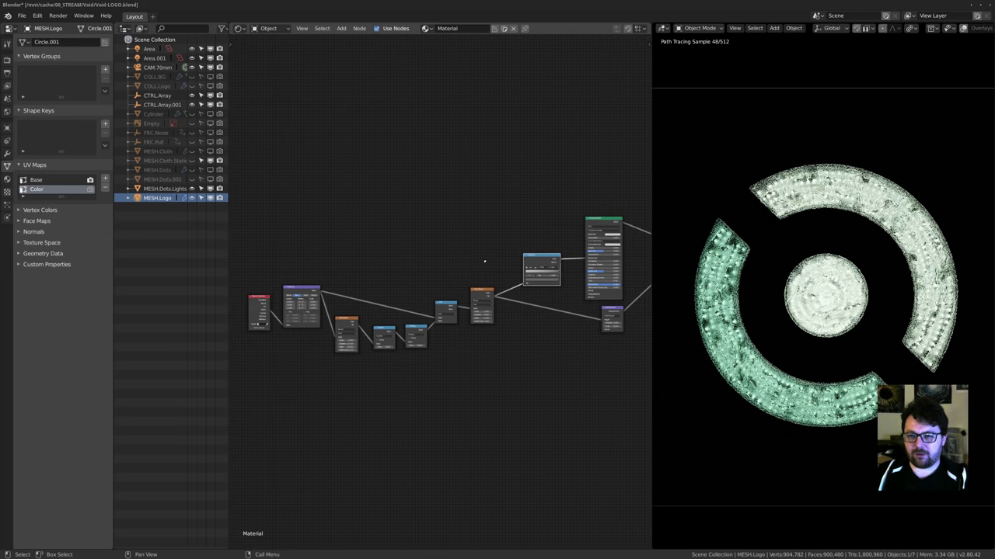
{"action": "mouse_move", "coordinate": [484, 260]}
{"action": "middle_mouse_down"}
{"action": "mouse_move", "coordinate": [508, 259]}
{"action": "mouse_move", "coordinate": [493, 253]}
{"action": "middle_mouse_up"}
{"action": "scroll", "coordinate": [452, 267], "scroll_direction": "up", "scroll_amount": 2}
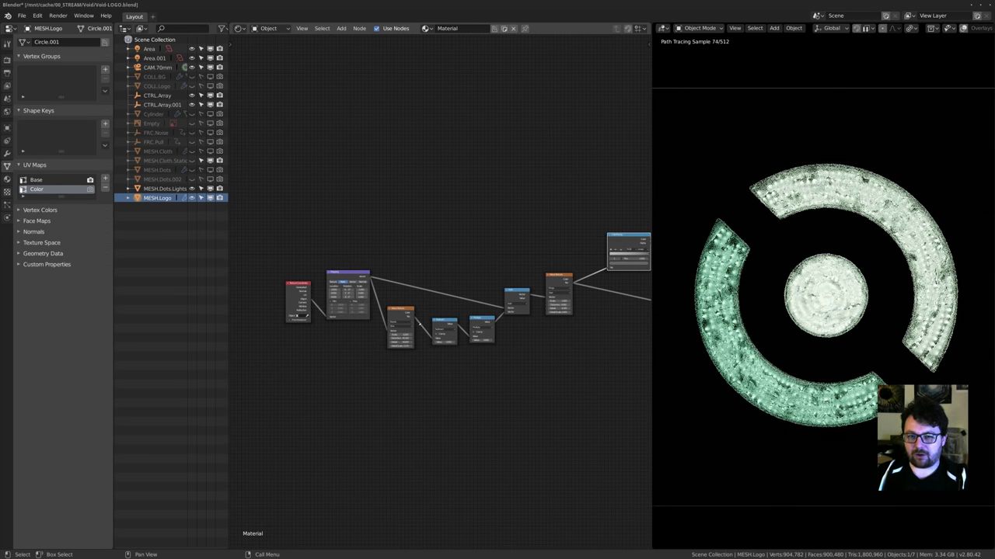
{"action": "left_click_drag", "start_coordinate": [415, 313], "coordinate": [607, 262]}
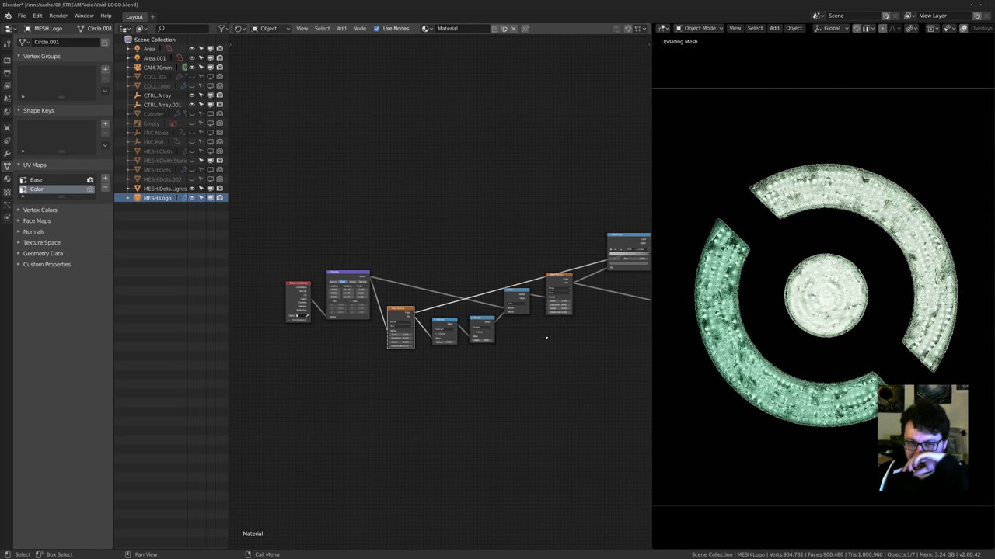
{"action": "scroll", "coordinate": [441, 303], "scroll_direction": "up", "scroll_amount": 5}
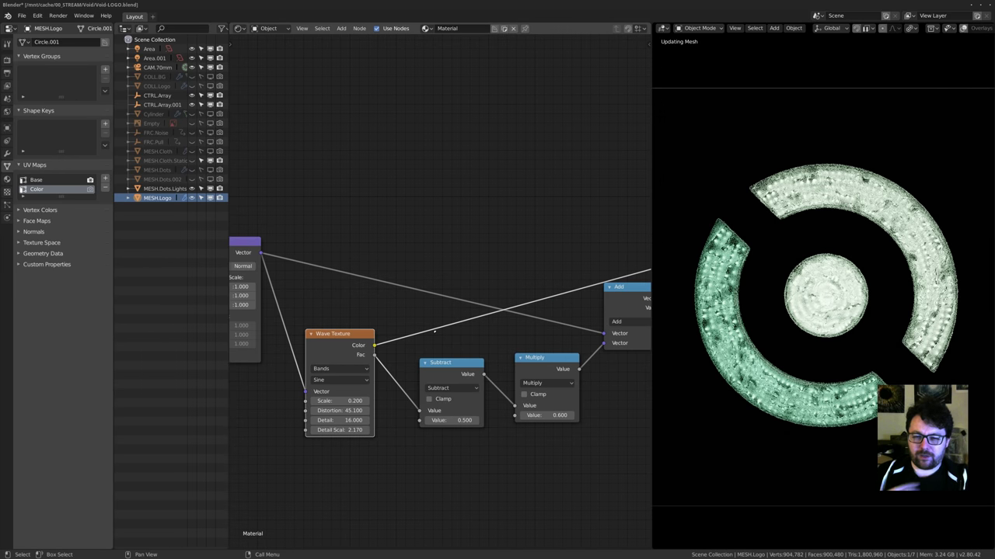
{"action": "middle_click_drag", "start_coordinate": [483, 335], "coordinate": [442, 300]}
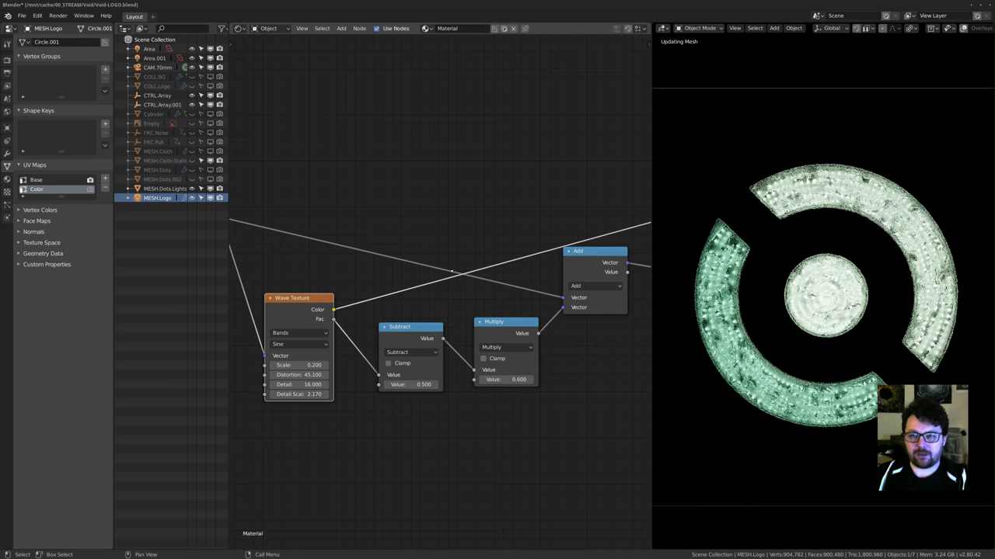
Hide MESH.Dots.Lights and review the logo material's nodes from the Rings Wave Texture through to the Material Output.
{"action": "left_click", "coordinate": [192, 189]}
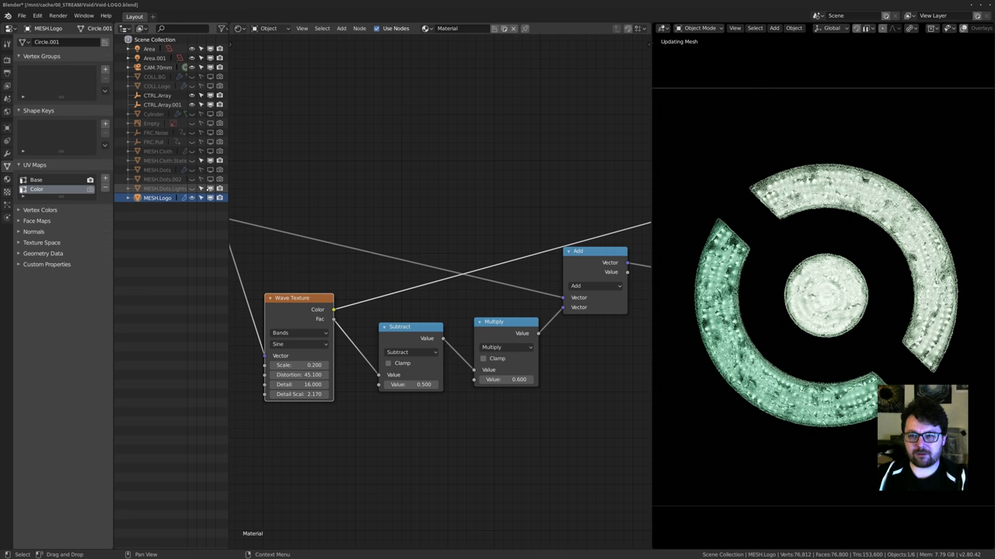
{"action": "scroll", "coordinate": [466, 264], "scroll_direction": "down", "scroll_amount": 5}
{"action": "middle_click_drag", "start_coordinate": [467, 260], "coordinate": [281, 266]}
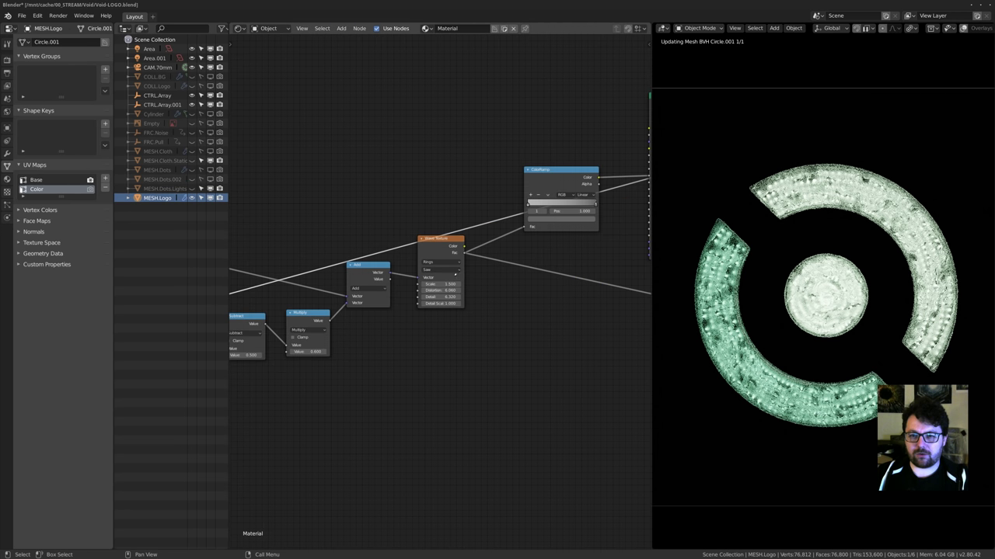
{"action": "middle_click_drag", "start_coordinate": [645, 265], "coordinate": [433, 269]}
{"action": "middle_click_drag", "start_coordinate": [599, 184], "coordinate": [546, 241]}
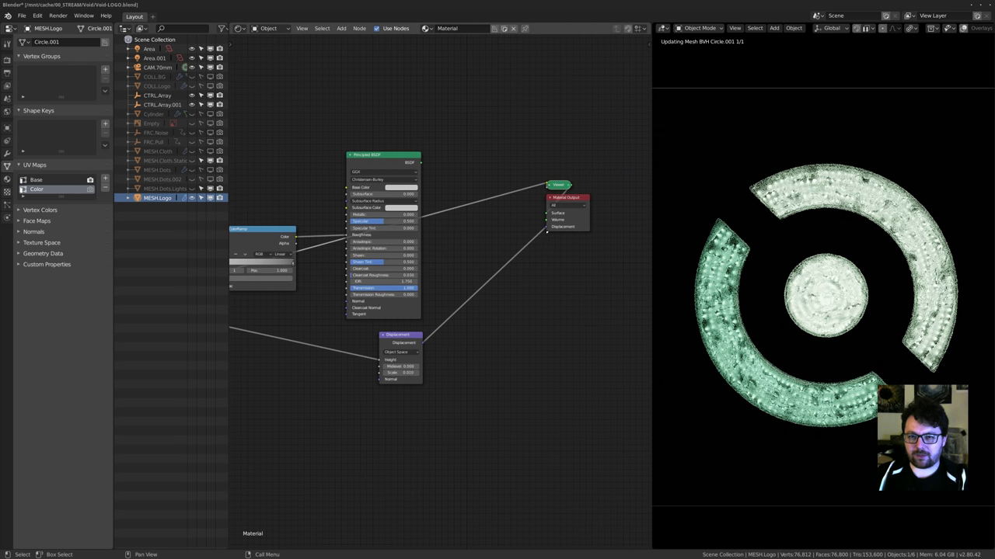
Turn off the viewport display of MESH.Logo's adaptive Catmull-Clark Subdivision Surface modifier.
{"action": "left_click", "coordinate": [7, 153]}
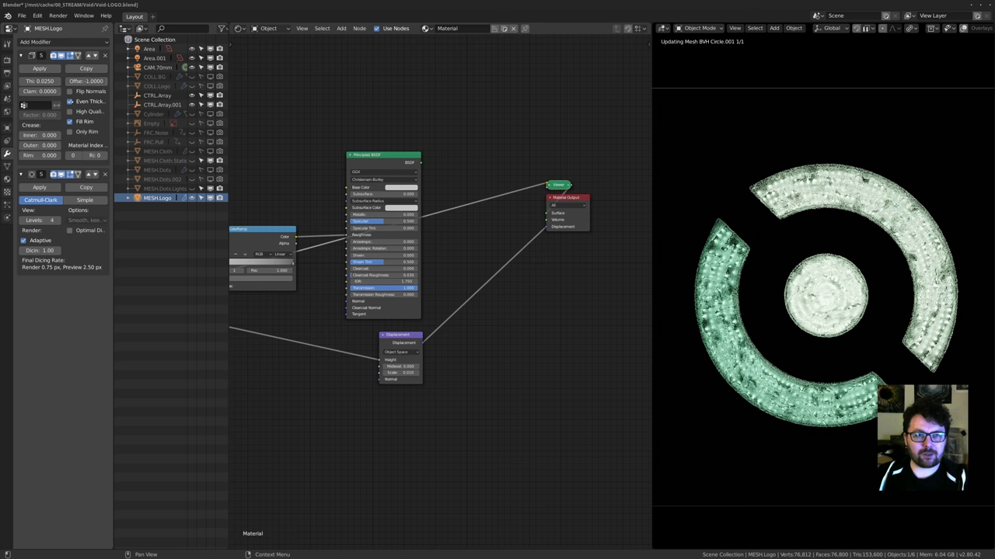
{"action": "left_click", "coordinate": [62, 174]}
{"action": "scroll", "coordinate": [445, 210], "scroll_direction": "down", "scroll_amount": 3}
{"action": "middle_click_drag", "start_coordinate": [313, 213], "coordinate": [455, 223]}
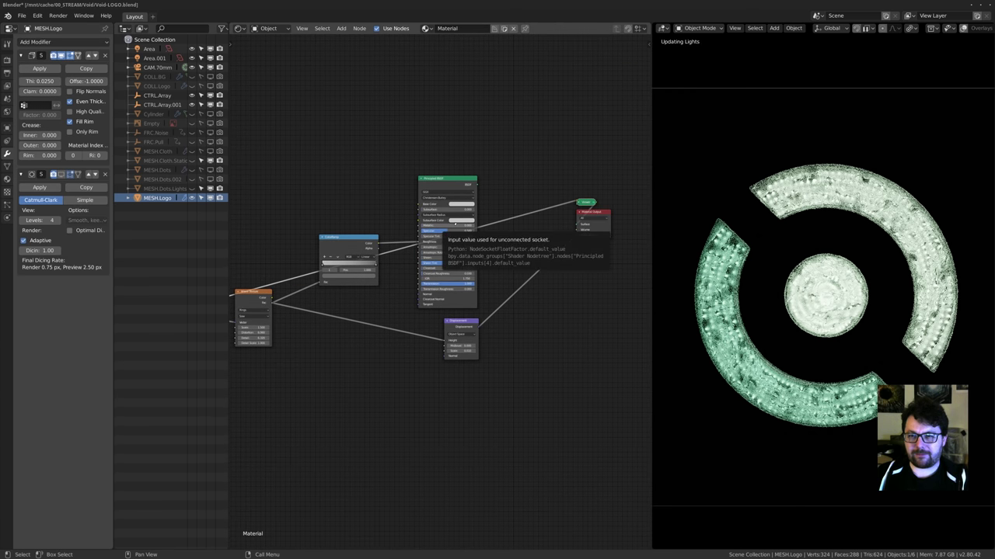
Preview the output of the Bands Wave Texture node on the logo.
{"action": "middle_click_drag", "start_coordinate": [522, 275], "coordinate": [608, 243]}
{"action": "middle_click_drag", "start_coordinate": [395, 261], "coordinate": [541, 255]}
{"action": "scroll", "coordinate": [404, 258], "scroll_direction": "up", "scroll_amount": 1}
{"action": "middle_click_drag", "start_coordinate": [314, 264], "coordinate": [450, 259]}
{"action": "scroll", "coordinate": [411, 277], "scroll_direction": "up", "scroll_amount": 2}
{"action": "middle_click_drag", "start_coordinate": [312, 279], "coordinate": [424, 283]}
{"action": "scroll", "coordinate": [423, 282], "scroll_direction": "up", "scroll_amount": 2}
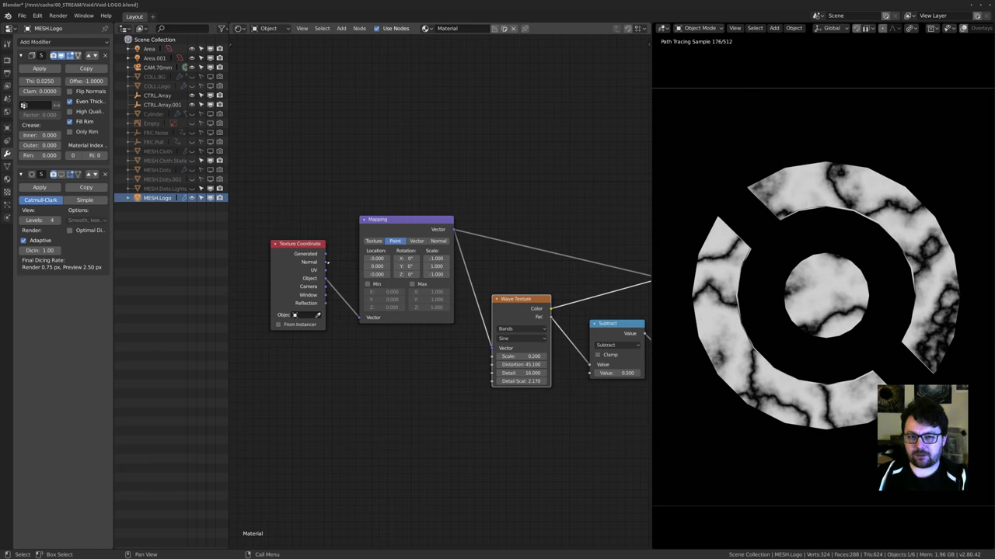
{"action": "middle_click_drag", "start_coordinate": [546, 306], "coordinate": [443, 299]}
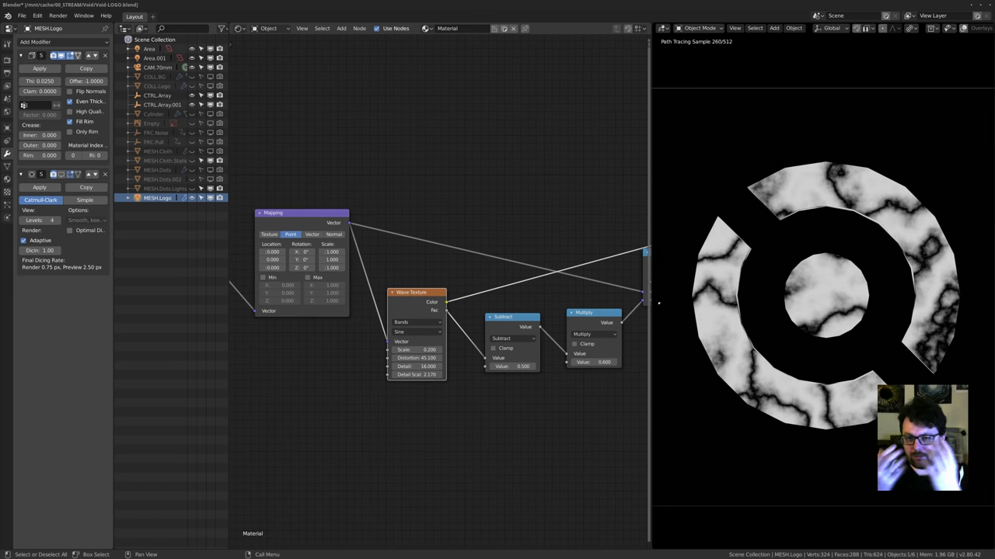
Preview the output of the Rings Wave Texture node on the logo.
{"action": "middle_click_drag", "start_coordinate": [508, 303], "coordinate": [298, 352]}
{"action": "left_click", "coordinate": [553, 288], "text": "ctrl+shift"}
{"action": "middle_click_drag", "start_coordinate": [497, 412], "coordinate": [532, 403]}
{"action": "middle_click_drag", "start_coordinate": [413, 349], "coordinate": [466, 394]}
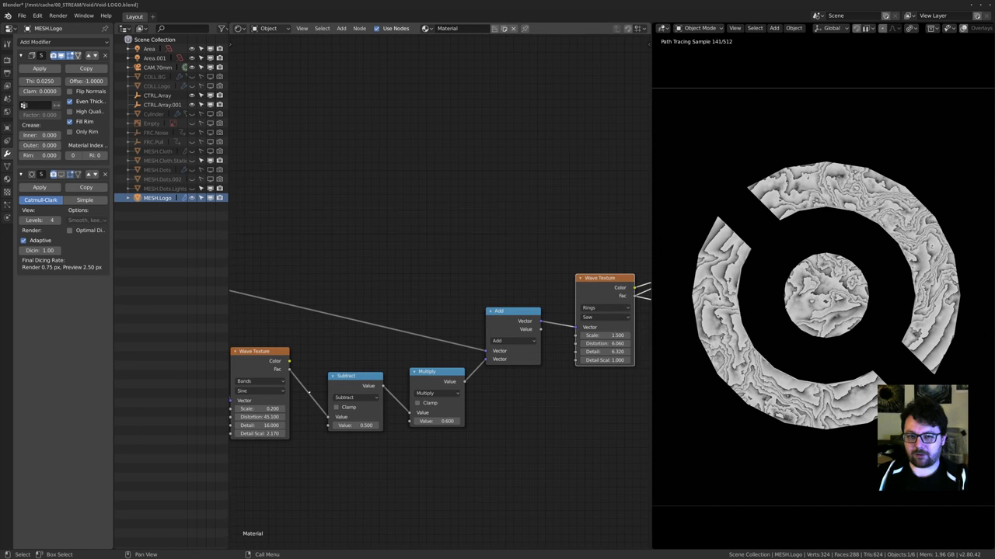
Preview the Bands Wave Texture again, followed by the output of the Subtract node it feeds.
{"action": "left_click", "coordinate": [261, 363]}
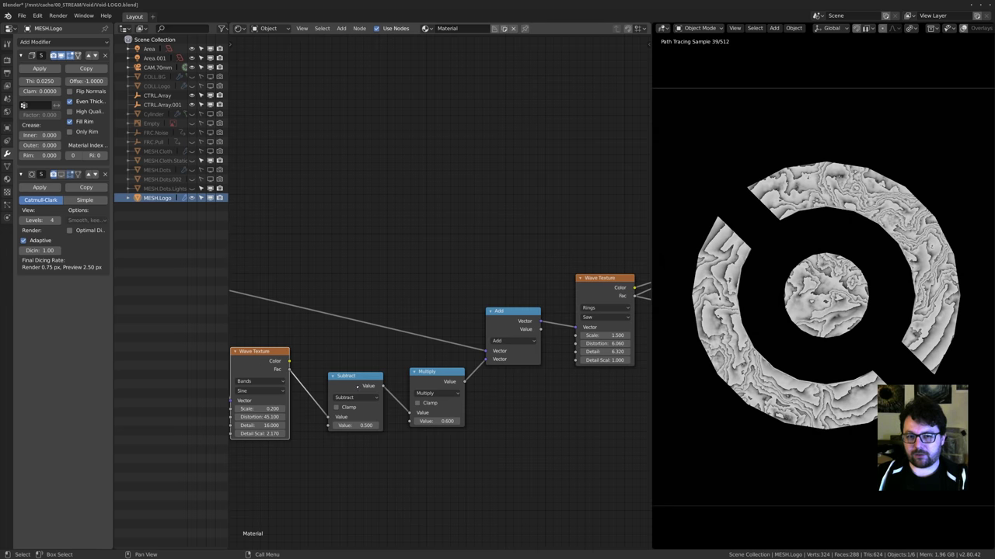
{"action": "left_click", "coordinate": [261, 363], "text": "ctrl+shift"}
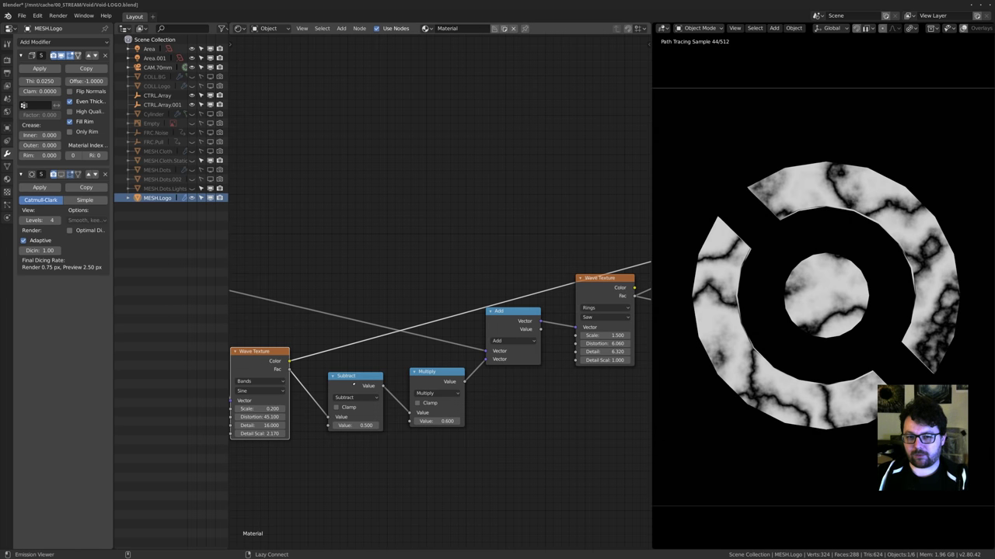
{"action": "left_click", "coordinate": [352, 385], "text": "ctrl+shift"}
{"action": "middle_click_drag", "start_coordinate": [354, 385], "coordinate": [394, 337]}
{"action": "scroll", "coordinate": [394, 342], "scroll_direction": "up", "scroll_amount": 4}
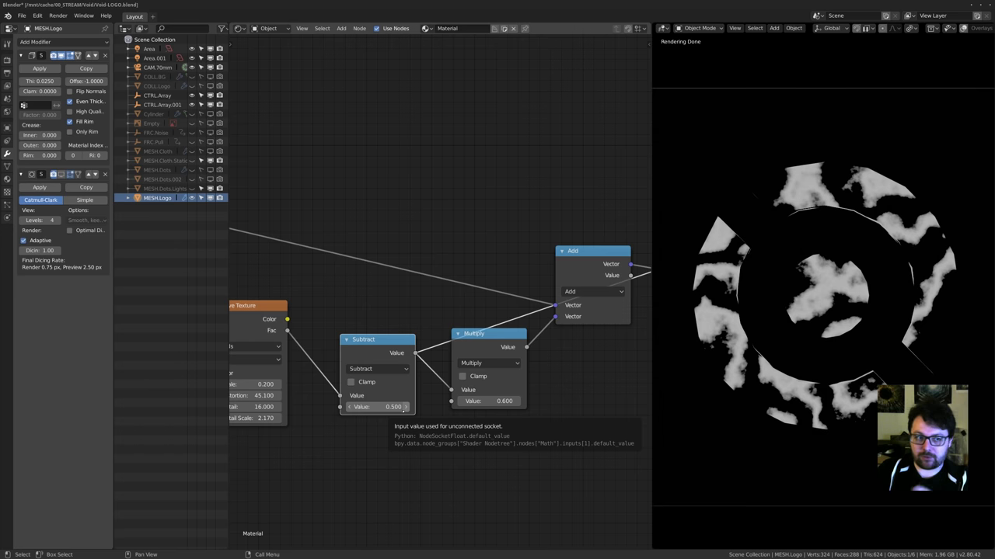
Mute the Subtract node between the Bands Wave Texture and the Multiply node.
{"action": "mouse_move", "coordinate": [463, 376]}
{"action": "middle_mouse_down"}
{"action": "mouse_move", "coordinate": [399, 389]}
{"action": "mouse_move", "coordinate": [534, 375]}
{"action": "mouse_move", "coordinate": [454, 384]}
{"action": "middle_mouse_up"}
{"action": "scroll", "coordinate": [403, 382], "scroll_direction": "down", "scroll_amount": 2}
{"action": "scroll", "coordinate": [401, 386], "scroll_direction": "up", "scroll_amount": 1}
{"action": "key", "text": "m"}
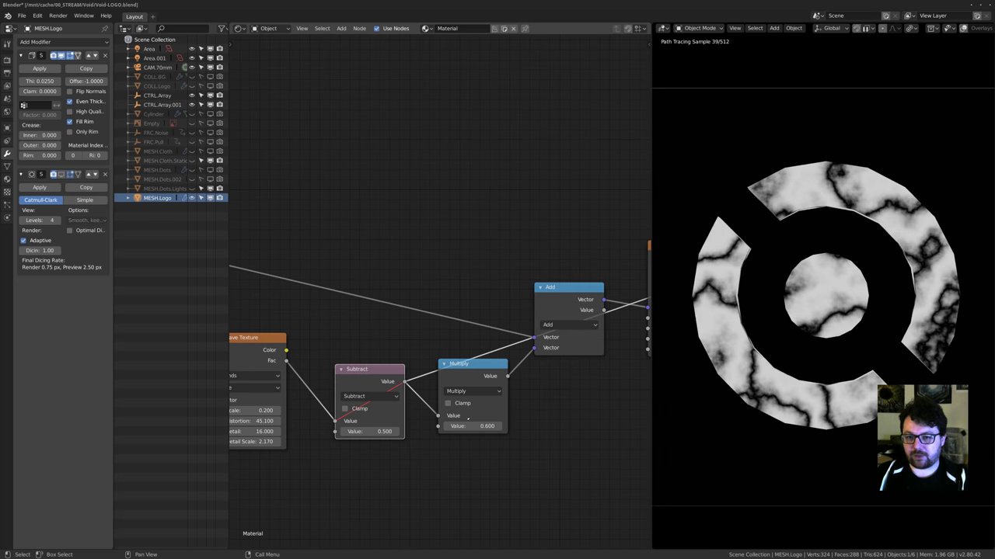
{"action": "left_click_drag", "start_coordinate": [484, 427], "coordinate": [547, 426], "text": "shift"}
{"action": "right_click", "coordinate": [472, 426]}
Preview the Rings Wave Texture on the logo while the Subtract node is muted.
{"action": "scroll", "coordinate": [488, 378], "scroll_direction": "up", "scroll_amount": 1}
{"action": "middle_click_drag", "start_coordinate": [620, 350], "coordinate": [576, 334]}
{"action": "left_click", "coordinate": [539, 334], "text": "ctrl+shift"}
{"action": "scroll", "coordinate": [564, 368], "scroll_direction": "down", "scroll_amount": 1}
{"action": "scroll", "coordinate": [519, 394], "scroll_direction": "up", "scroll_amount": 4}
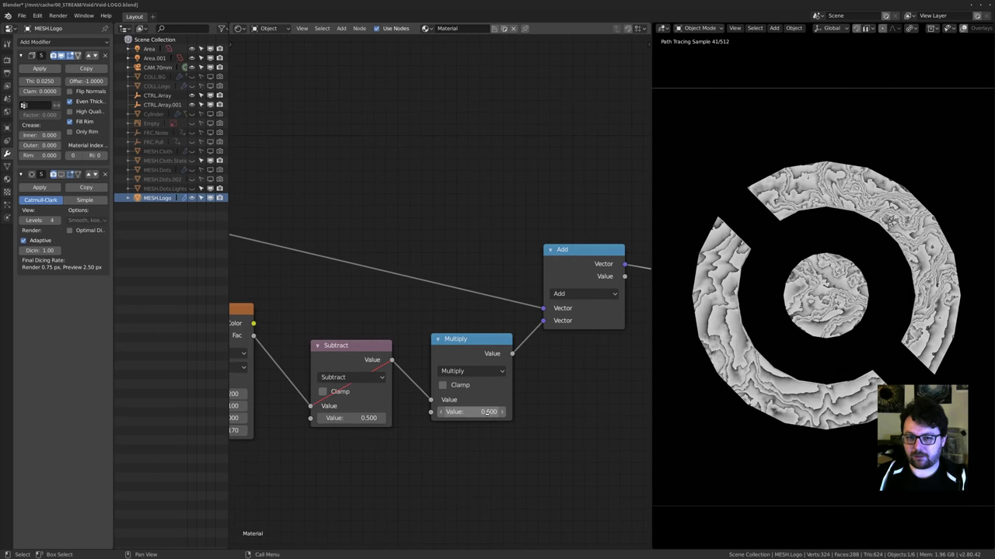
Try Multiply values of 0.440, 1.110 and 0.5 on the distortion strength, and unmute the Subtract node.
{"action": "mouse_move", "coordinate": [477, 432]}
{"action": "left_mouse_down", "text": "shift"}
{"action": "mouse_move", "coordinate": [388, 432]}
{"action": "mouse_move", "coordinate": [495, 426]}
{"action": "left_mouse_up", "text": "shift"}
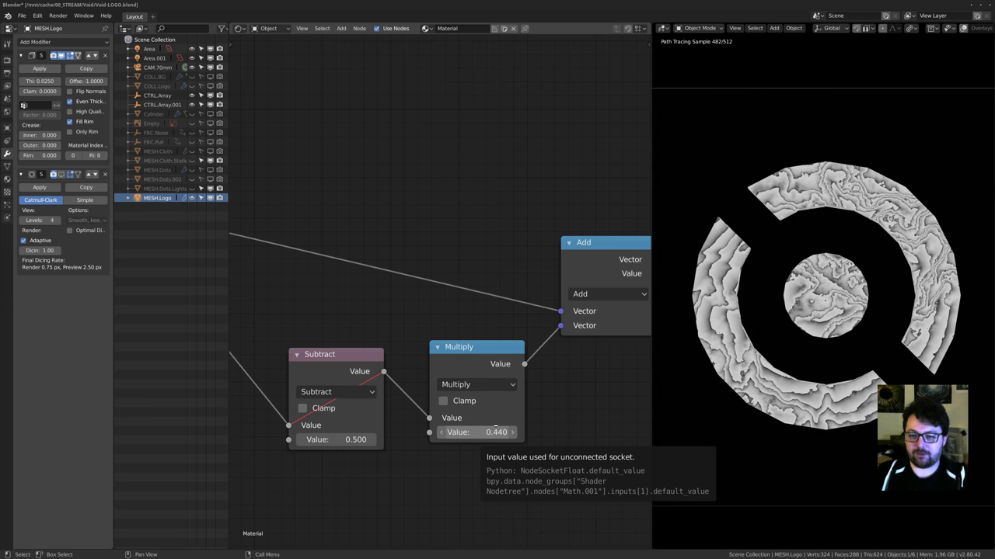
{"action": "left_click_drag", "start_coordinate": [477, 432], "coordinate": [519, 432]}
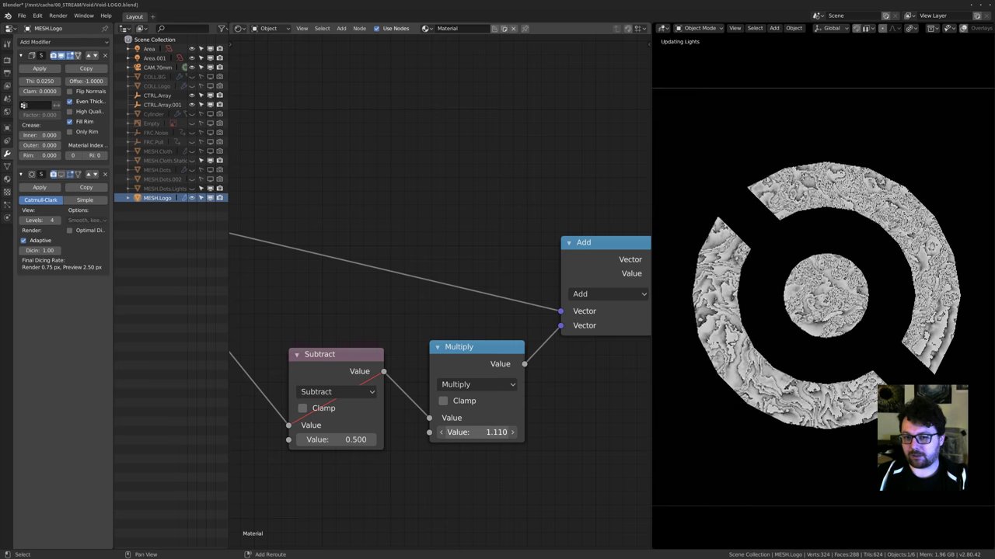
{"action": "left_click", "coordinate": [474, 433]}
{"action": "type", "text": "1.11"}
{"action": "type", "text": ".5"}
{"action": "key", "text": "Return"}
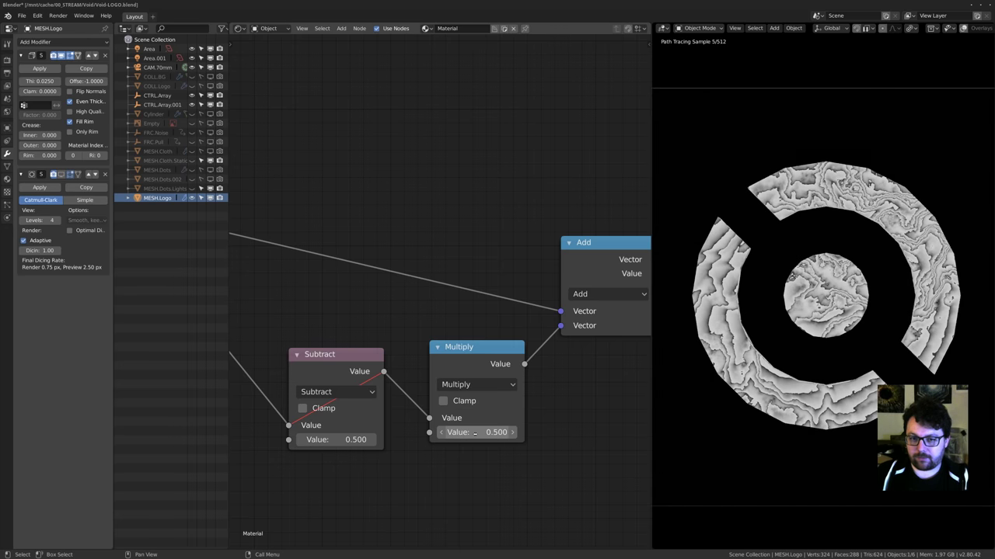
{"action": "key", "text": "m"}
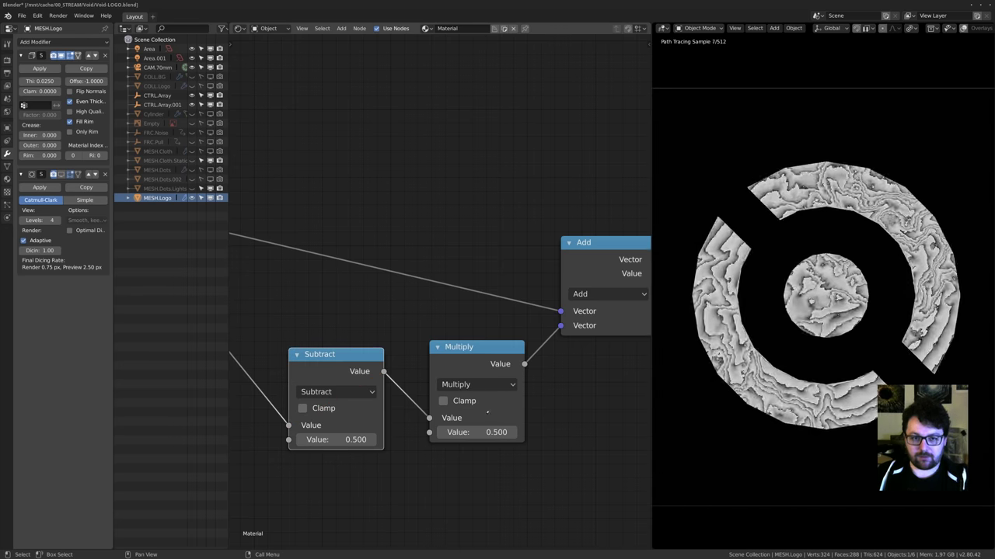
Set the Multiply node's value to 0.380 to reduce the texture distortion.
{"action": "scroll", "coordinate": [373, 437], "scroll_direction": "up", "scroll_amount": 2}
{"action": "mouse_move", "coordinate": [469, 436]}
{"action": "middle_mouse_down"}
{"action": "mouse_move", "coordinate": [373, 436]}
{"action": "mouse_move", "coordinate": [421, 448]}
{"action": "mouse_move", "coordinate": [455, 439]}
{"action": "middle_mouse_up"}
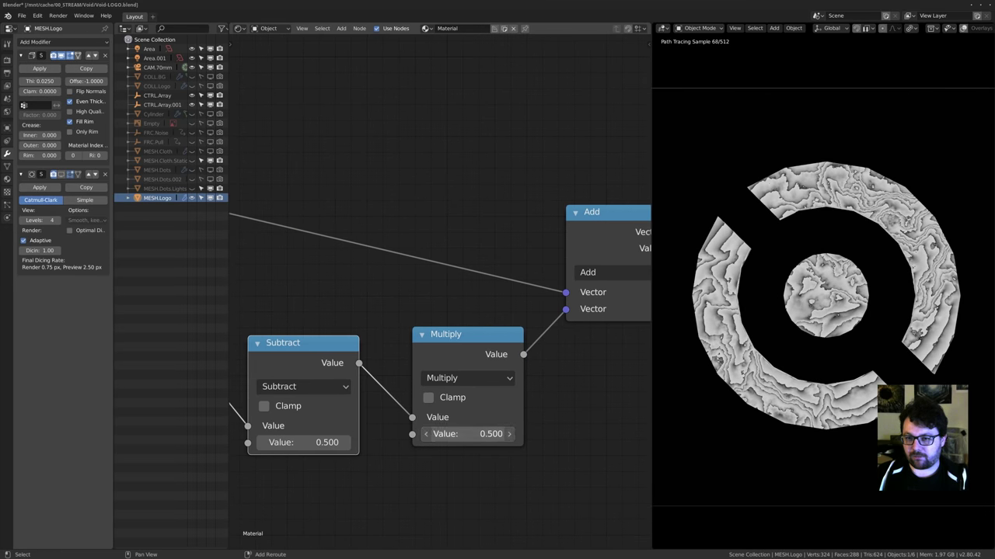
{"action": "mouse_move", "coordinate": [468, 435]}
{"action": "left_mouse_down"}
{"action": "mouse_move", "coordinate": [388, 434]}
{"action": "mouse_move", "coordinate": [453, 434]}
{"action": "left_mouse_up"}
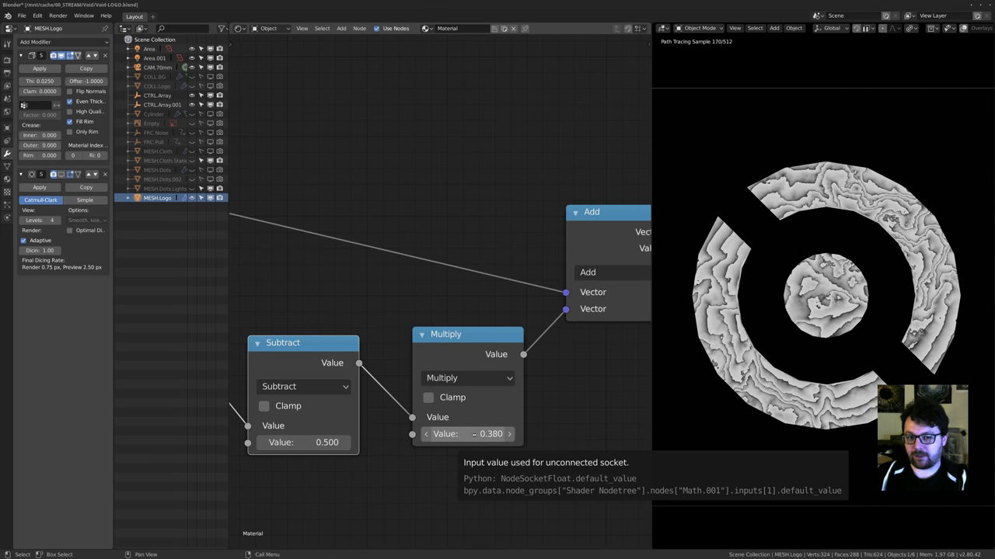
{"action": "middle_click_drag", "start_coordinate": [447, 404], "coordinate": [516, 418]}
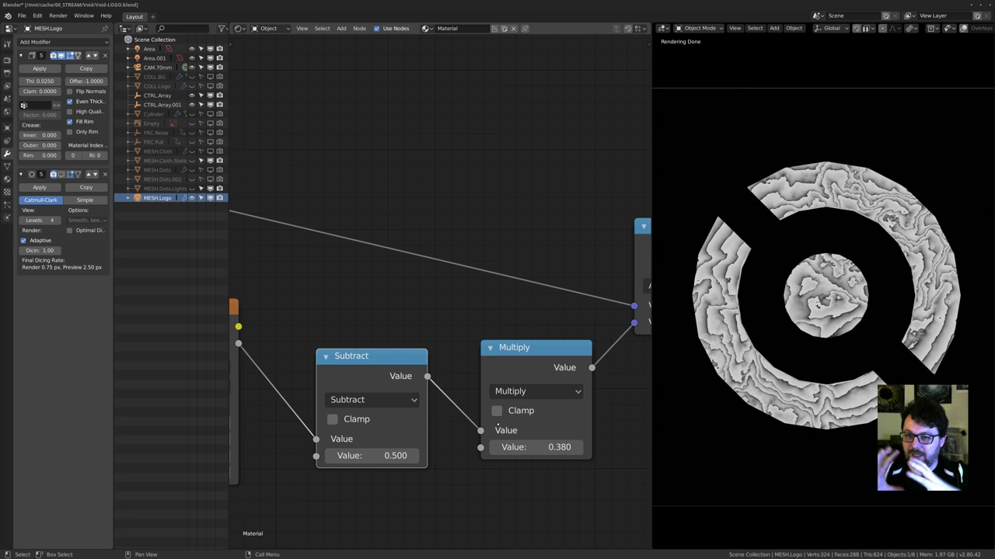
Select the vector Add node and look through the available converter nodes for Vector Math.
{"action": "middle_click_drag", "start_coordinate": [480, 405], "coordinate": [422, 408]}
{"action": "scroll", "coordinate": [614, 262], "scroll_direction": "down", "scroll_amount": 3}
{"action": "middle_click_drag", "start_coordinate": [614, 262], "coordinate": [511, 277]}
{"action": "left_click_drag", "start_coordinate": [511, 277], "coordinate": [506, 272]}
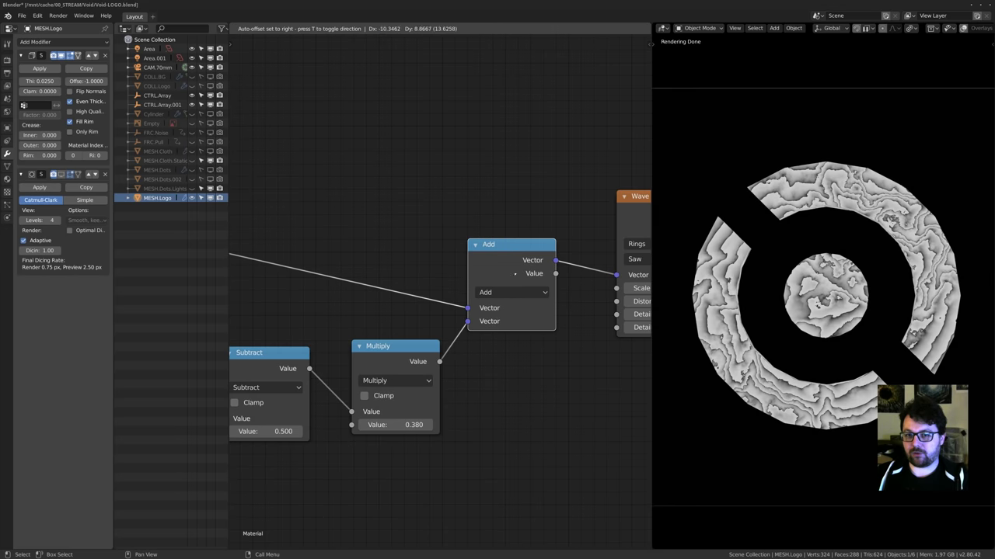
{"action": "key", "text": "shift+a"}
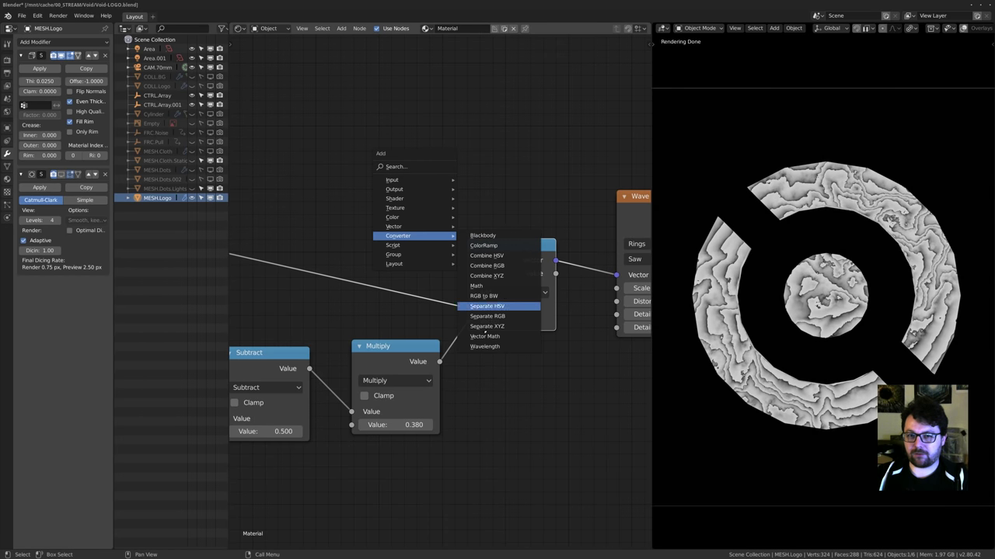
{"action": "middle_click_drag", "start_coordinate": [518, 430], "coordinate": [504, 442]}
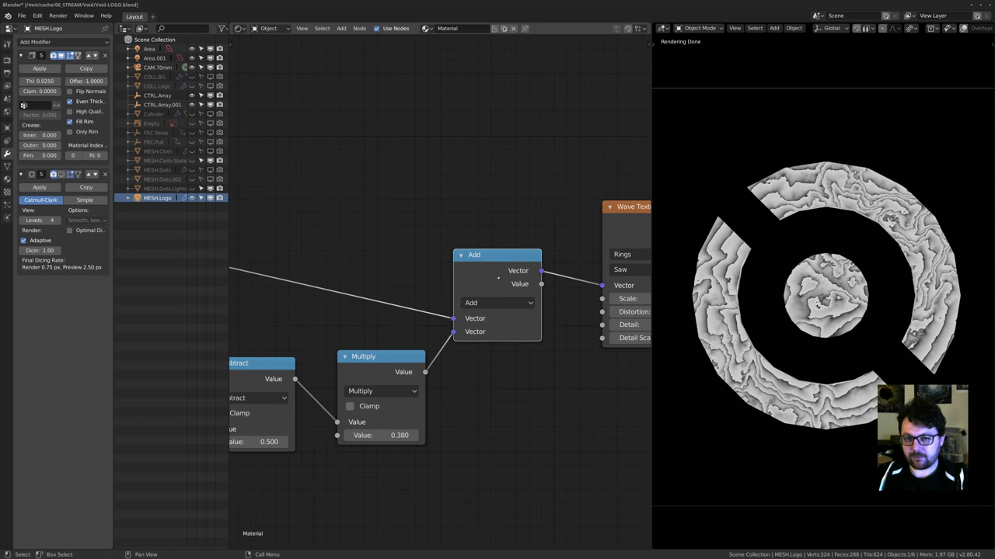
Examine the node chain from the Bands Wave Texture through the Rings Wave Texture to the ColorRamp, Principled BSDF and Displacement nodes.
{"action": "scroll", "coordinate": [311, 356], "scroll_direction": "down", "scroll_amount": 2}
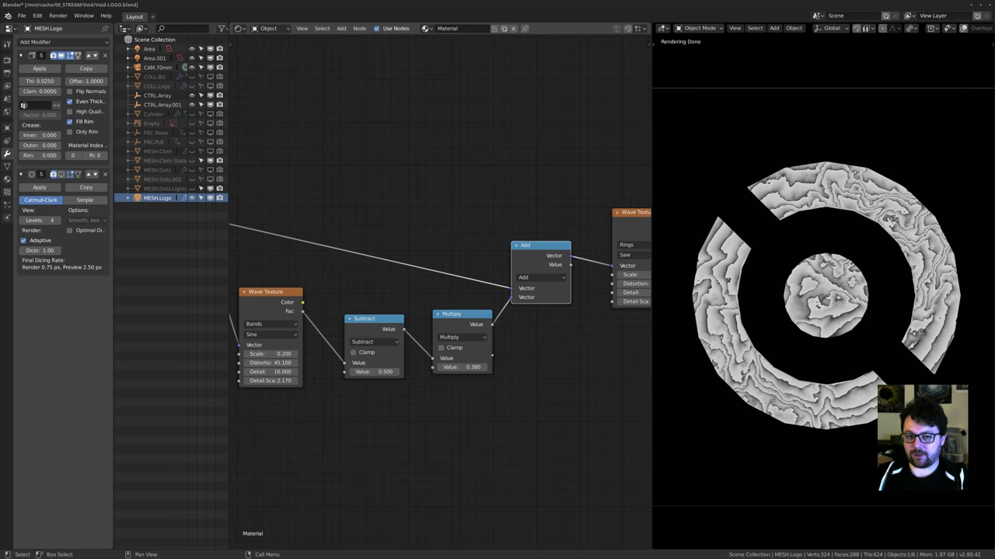
{"action": "middle_click_drag", "start_coordinate": [491, 356], "coordinate": [392, 398]}
{"action": "scroll", "coordinate": [319, 423], "scroll_direction": "up", "scroll_amount": 2}
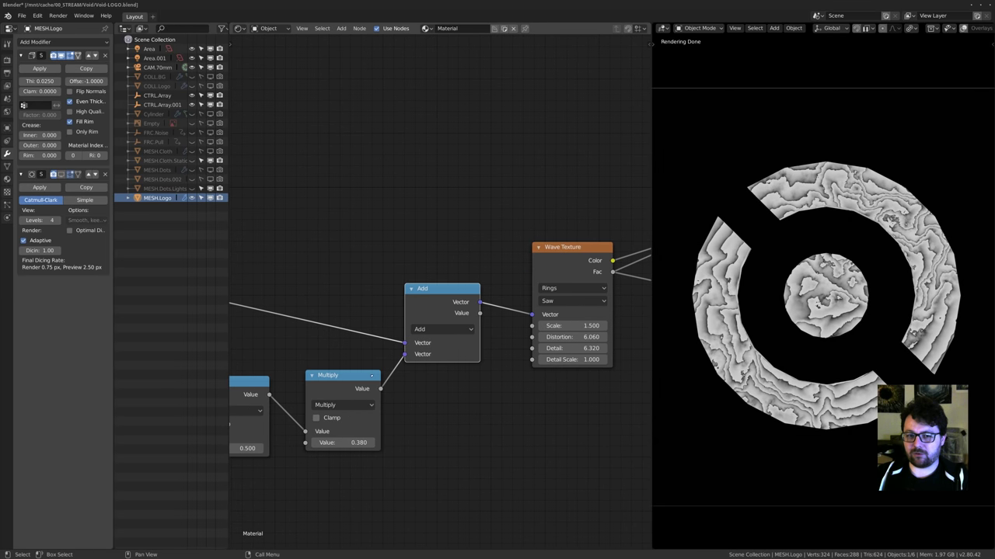
{"action": "middle_click_drag", "start_coordinate": [469, 387], "coordinate": [435, 392]}
{"action": "scroll", "coordinate": [482, 379], "scroll_direction": "up", "scroll_amount": 2}
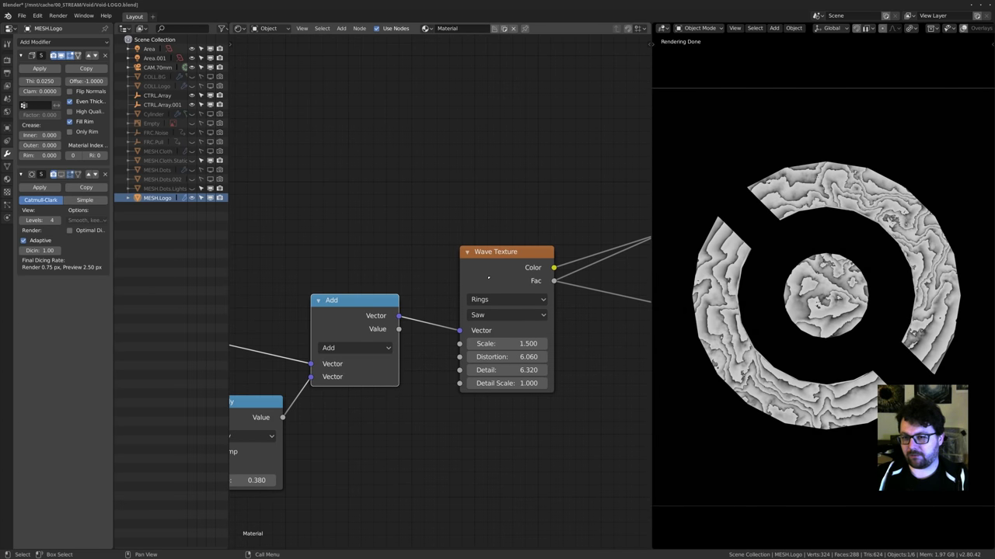
{"action": "middle_click_drag", "start_coordinate": [505, 345], "coordinate": [443, 348]}
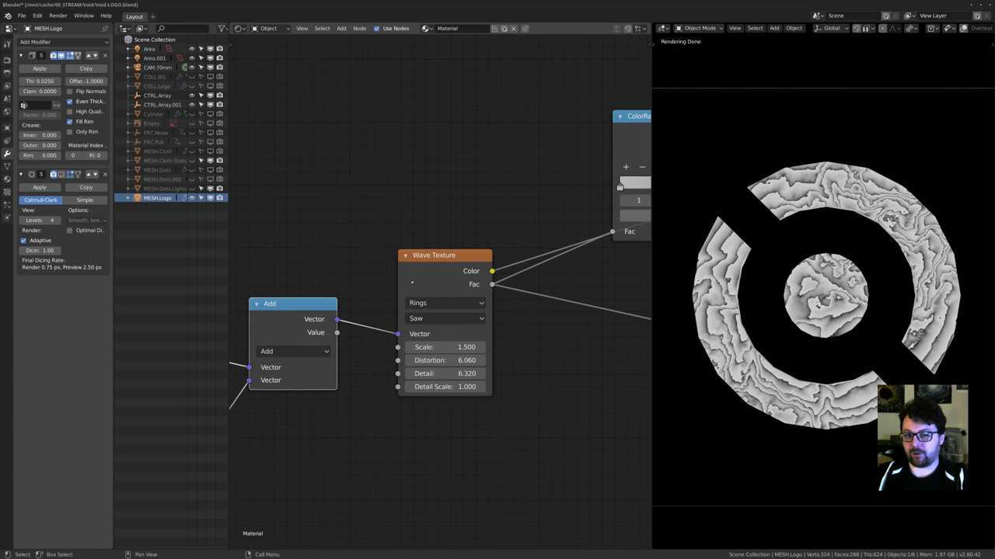
{"action": "scroll", "coordinate": [419, 276], "scroll_direction": "down", "scroll_amount": 3}
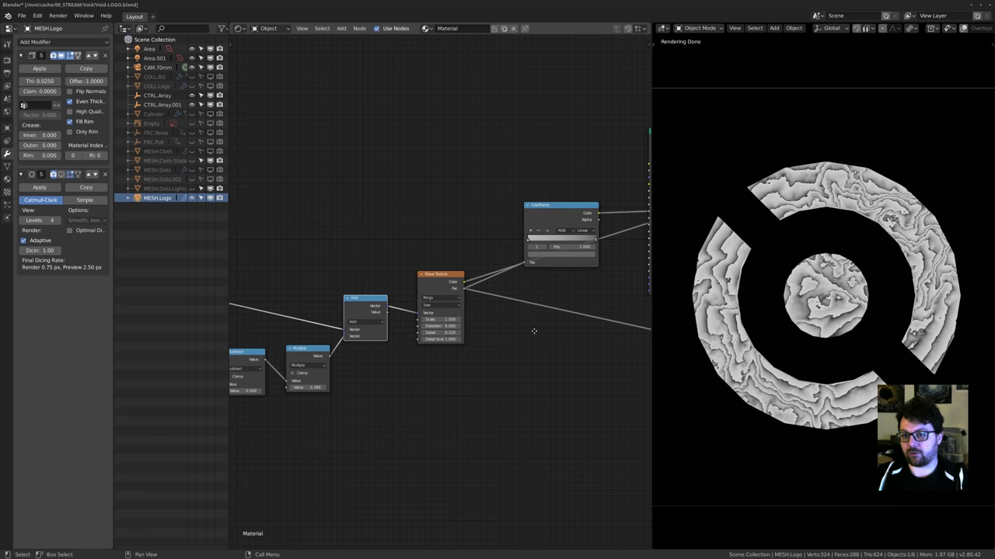
{"action": "middle_click_drag", "start_coordinate": [534, 331], "coordinate": [483, 313]}
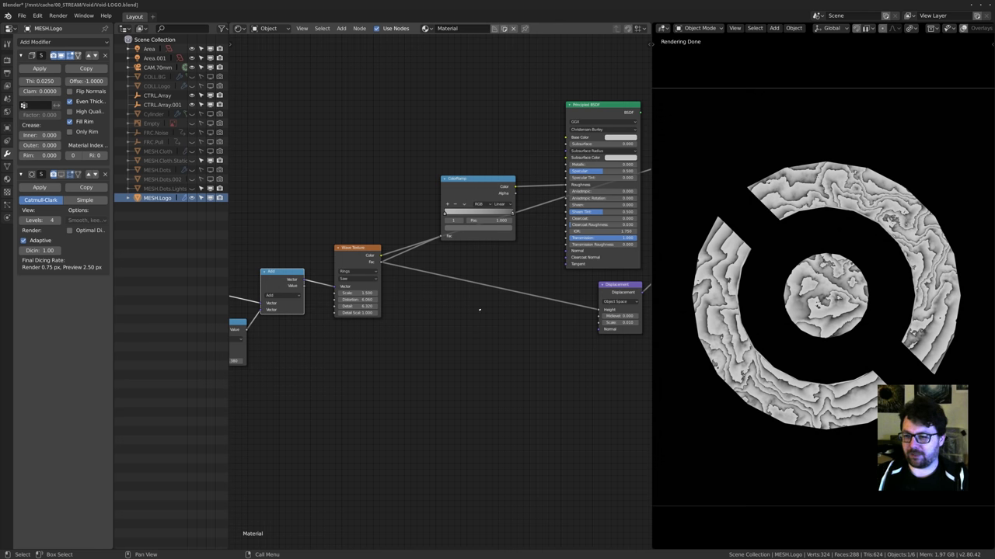
{"action": "middle_click_drag", "start_coordinate": [527, 288], "coordinate": [467, 341]}
{"action": "scroll", "coordinate": [427, 305], "scroll_direction": "up", "scroll_amount": 1}
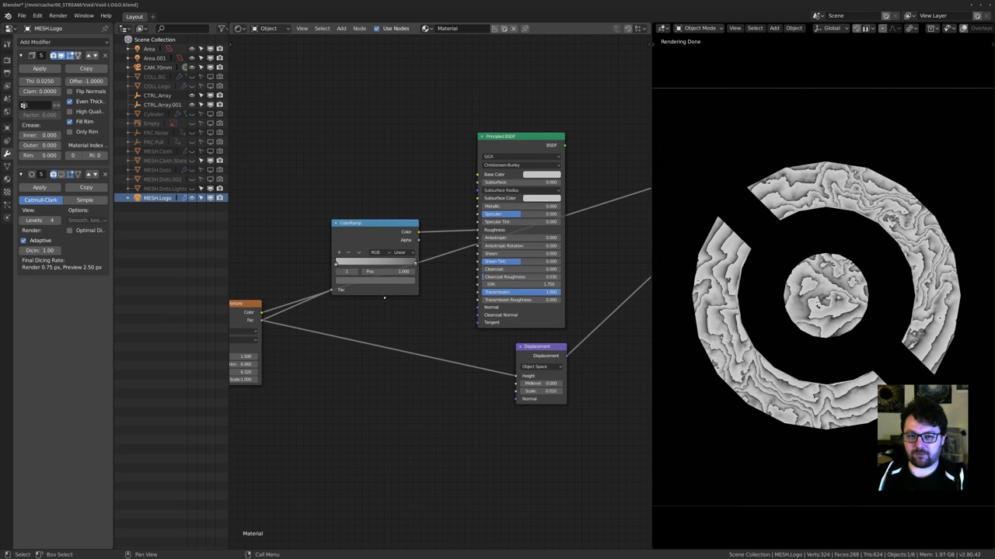
{"action": "middle_click_drag", "start_coordinate": [406, 333], "coordinate": [442, 343]}
{"action": "key", "text": "Home"}
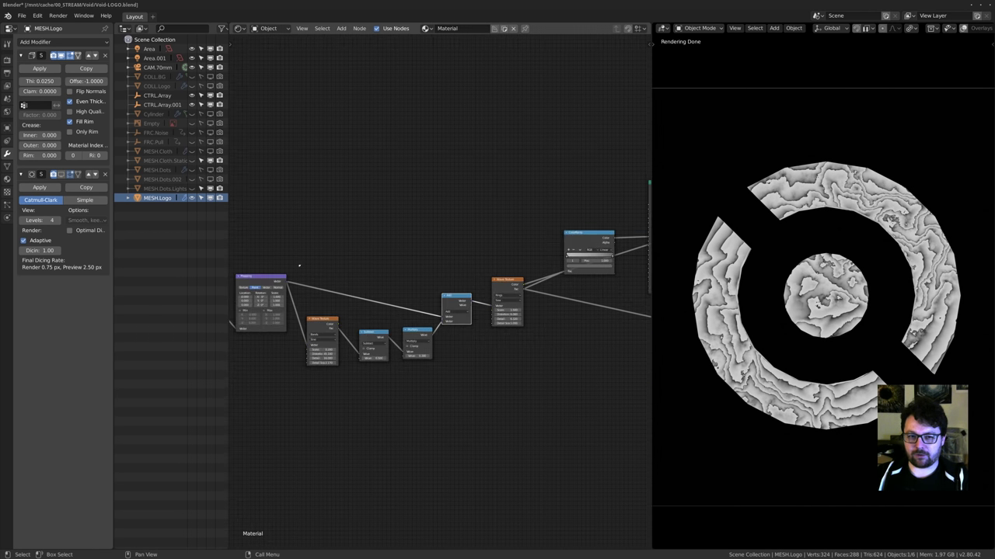
{"action": "scroll", "coordinate": [350, 366], "scroll_direction": "up", "scroll_amount": 1}
{"action": "middle_click_drag", "start_coordinate": [370, 359], "coordinate": [233, 331]}
{"action": "scroll", "coordinate": [369, 357], "scroll_direction": "down", "scroll_amount": 2}
{"action": "scroll", "coordinate": [439, 312], "scroll_direction": "up", "scroll_amount": 3}
{"action": "scroll", "coordinate": [440, 313], "scroll_direction": "up", "scroll_amount": 1}
{"action": "scroll", "coordinate": [412, 357], "scroll_direction": "up", "scroll_amount": 1}
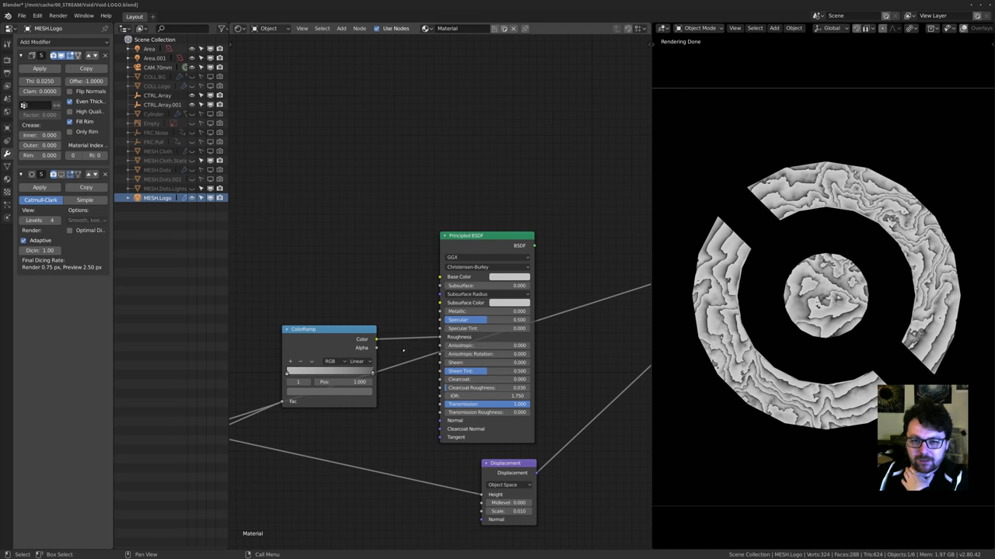
Check the Multiply node's value and preview the ColorRamp output on the logo.
{"action": "middle_click_drag", "start_coordinate": [239, 437], "coordinate": [377, 397]}
{"action": "scroll", "coordinate": [571, 311], "scroll_direction": "up", "scroll_amount": 1}
{"action": "left_click", "coordinate": [432, 420]}
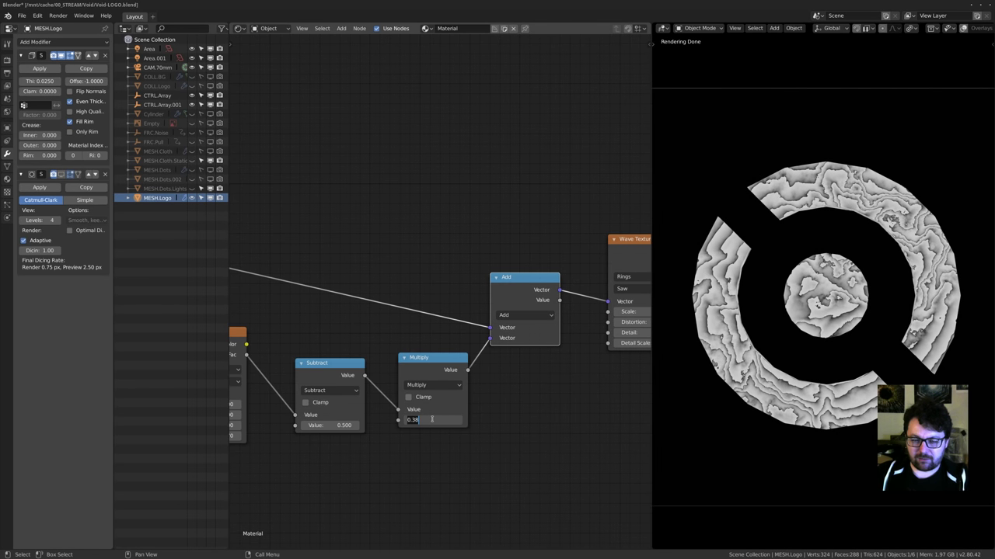
{"action": "key", "text": "Return"}
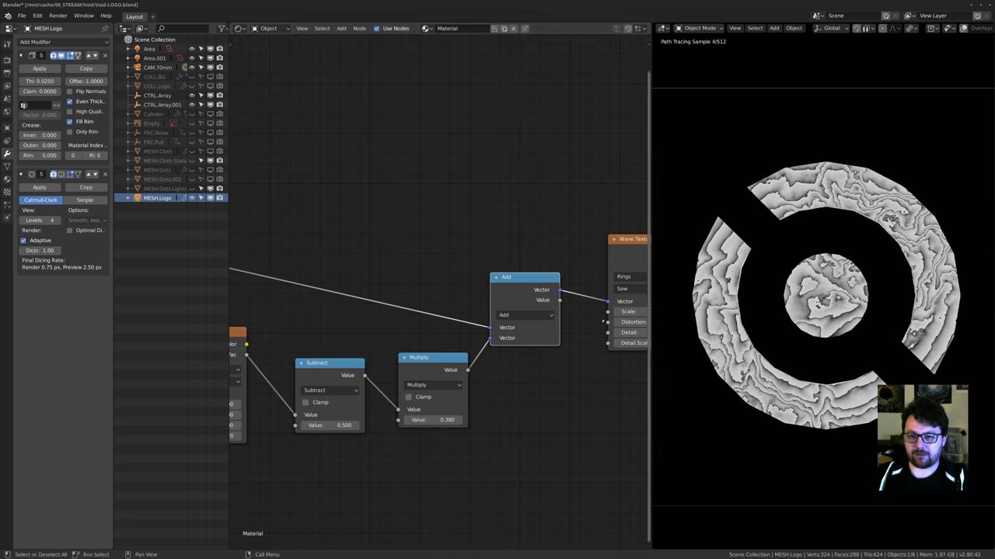
{"action": "scroll", "coordinate": [487, 381], "scroll_direction": "down", "scroll_amount": 10, "text": "ctrl"}
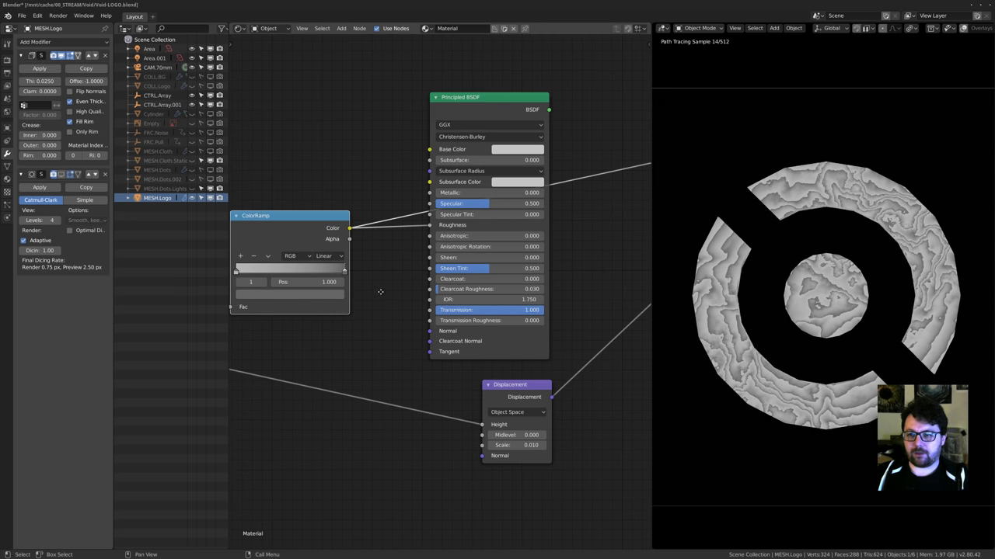
{"action": "mouse_move", "coordinate": [380, 290]}
{"action": "middle_mouse_down"}
{"action": "mouse_move", "coordinate": [433, 334]}
{"action": "mouse_move", "coordinate": [374, 305]}
{"action": "middle_mouse_up"}
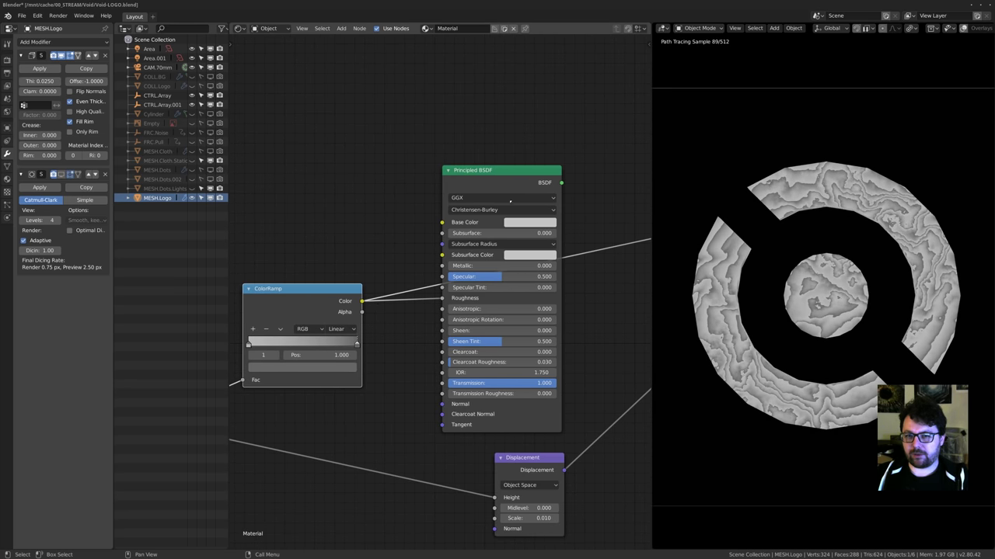
Connect the Principled BSDF back to the material output so the logo renders with its full shader.
{"action": "left_click", "coordinate": [509, 183], "text": "ctrl+shift"}
{"action": "middle_click_drag", "start_coordinate": [585, 345], "coordinate": [565, 340]}
{"action": "scroll", "coordinate": [565, 340], "scroll_direction": "up", "scroll_amount": 2}
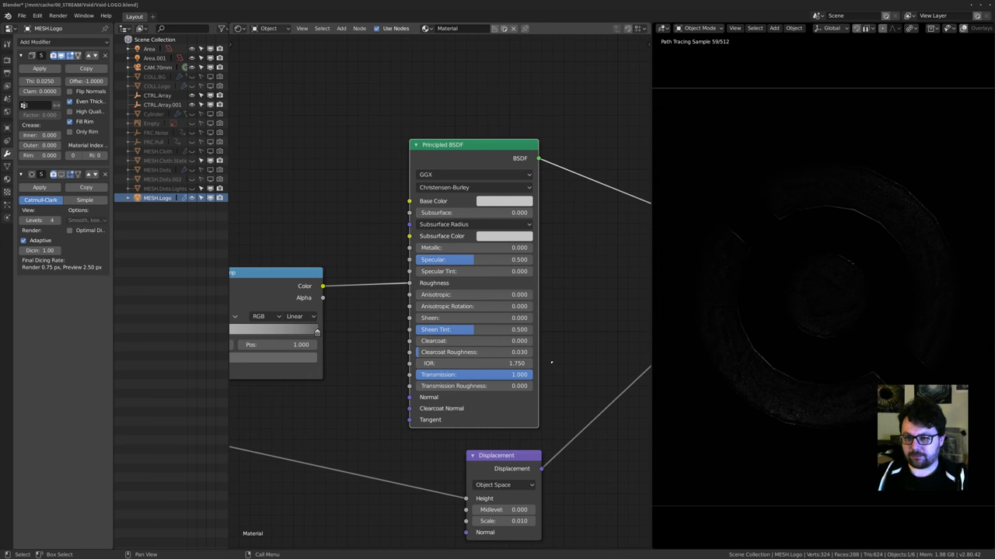
Reveal the hidden MESH.Dots.Lights object and inspect the logo up close in the rendered view.
{"action": "key", "text": "alt+h"}
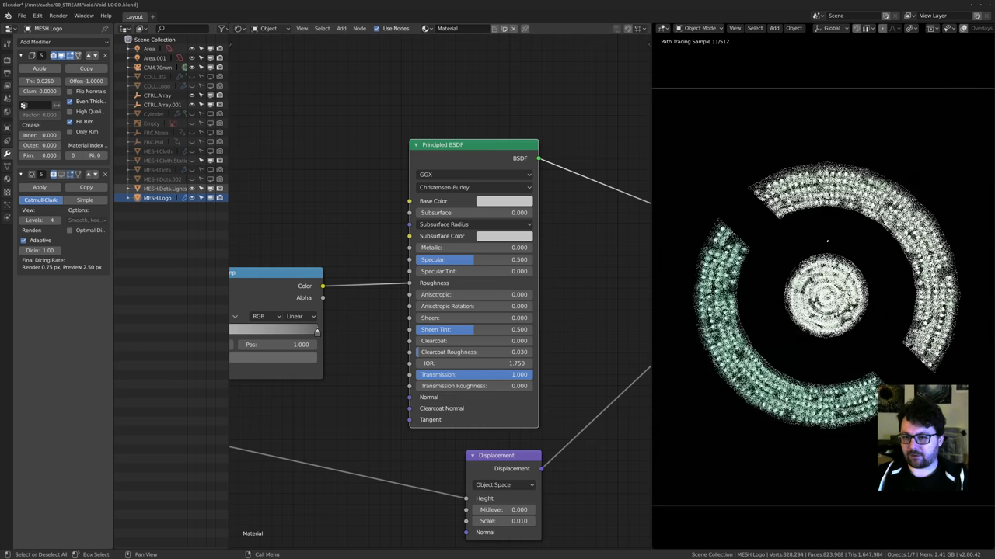
{"action": "middle_click_drag", "start_coordinate": [827, 241], "coordinate": [799, 247]}
{"action": "scroll", "coordinate": [835, 258], "scroll_direction": "up", "scroll_amount": 12}
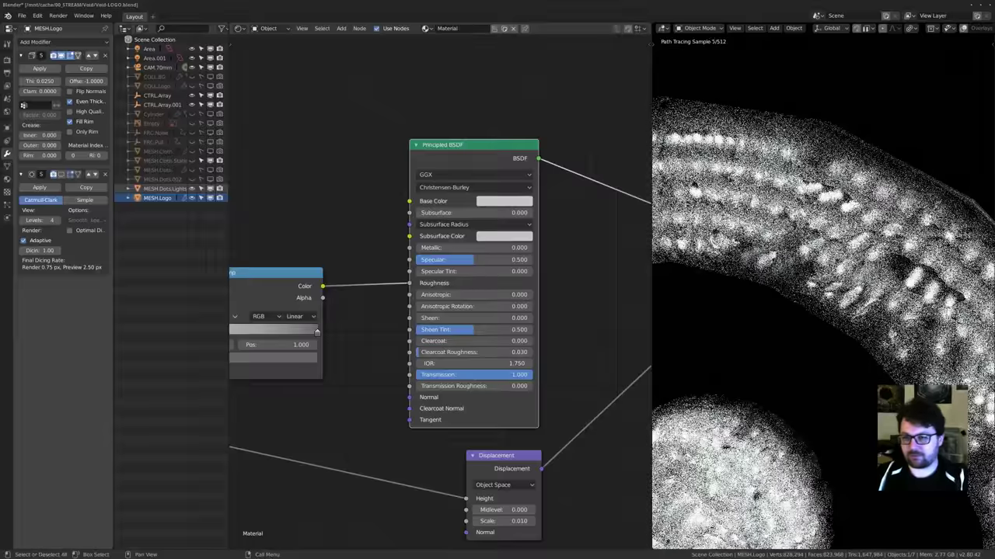
{"action": "scroll", "coordinate": [826, 262], "scroll_direction": "down", "scroll_amount": 3}
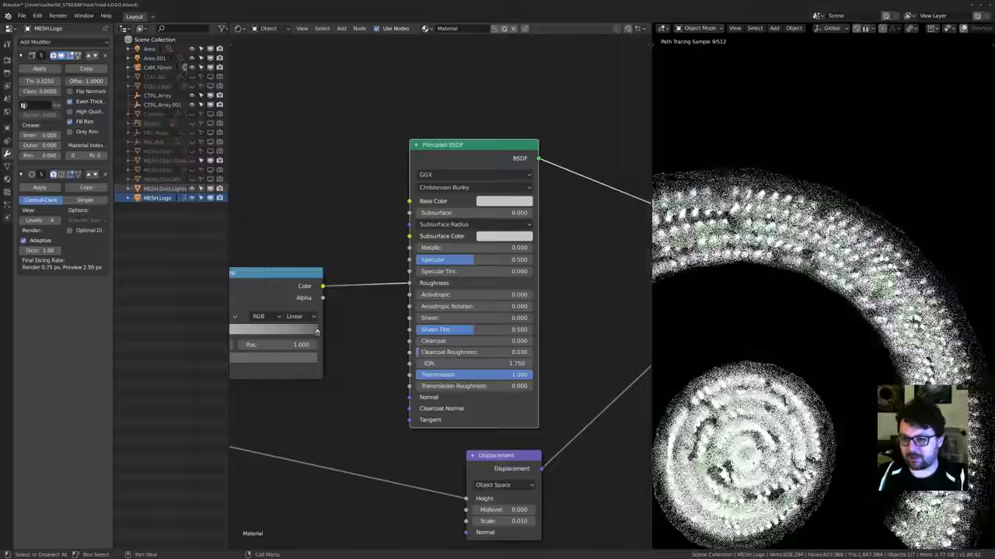
Examine the Principled BSDF and Displacement links to the Material Output, and inspect the logo's outer ring and center disc up close.
{"action": "scroll", "coordinate": [526, 264], "scroll_direction": "down", "scroll_amount": 4}
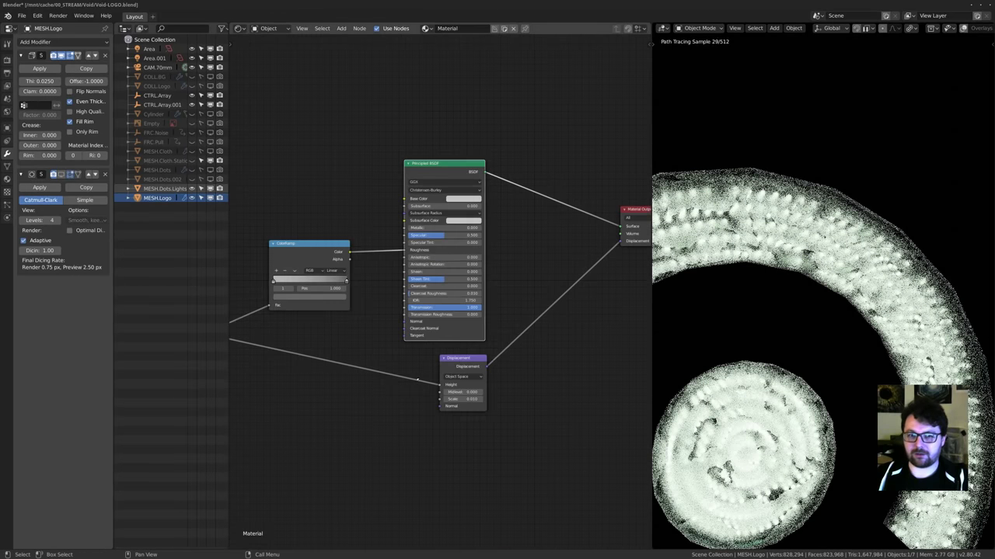
{"action": "middle_click_drag", "start_coordinate": [502, 365], "coordinate": [375, 391]}
{"action": "scroll", "coordinate": [428, 384], "scroll_direction": "up", "scroll_amount": 4}
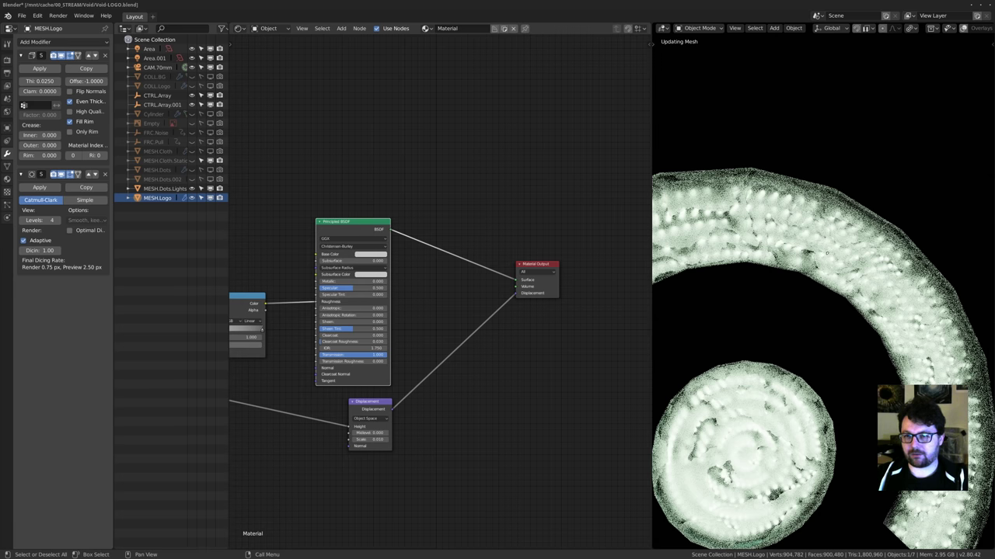
{"action": "scroll", "coordinate": [759, 164], "scroll_direction": "up", "scroll_amount": 8}
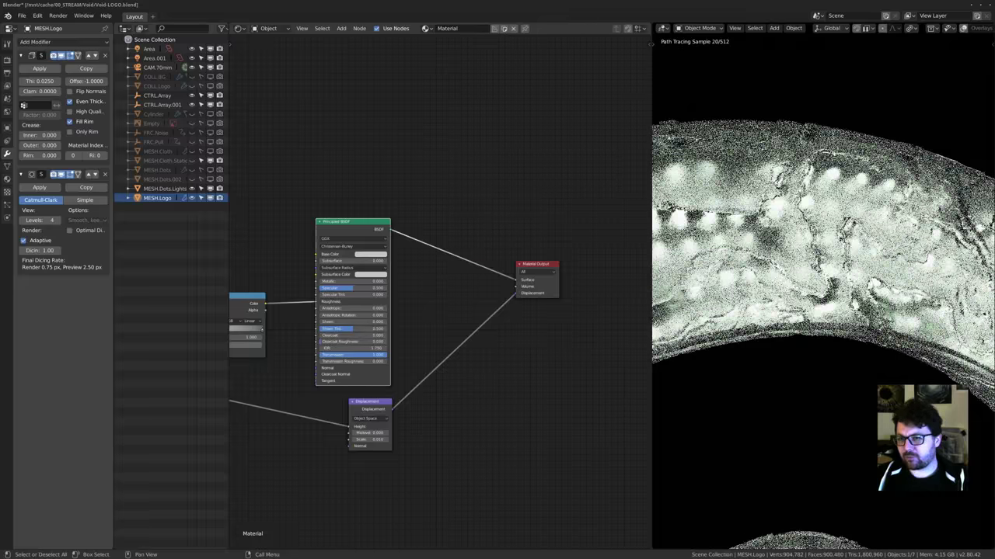
{"action": "scroll", "coordinate": [663, 41], "scroll_direction": "up", "scroll_amount": 4}
{"action": "scroll", "coordinate": [754, 247], "scroll_direction": "down", "scroll_amount": 3}
{"action": "scroll", "coordinate": [738, 381], "scroll_direction": "up", "scroll_amount": 4}
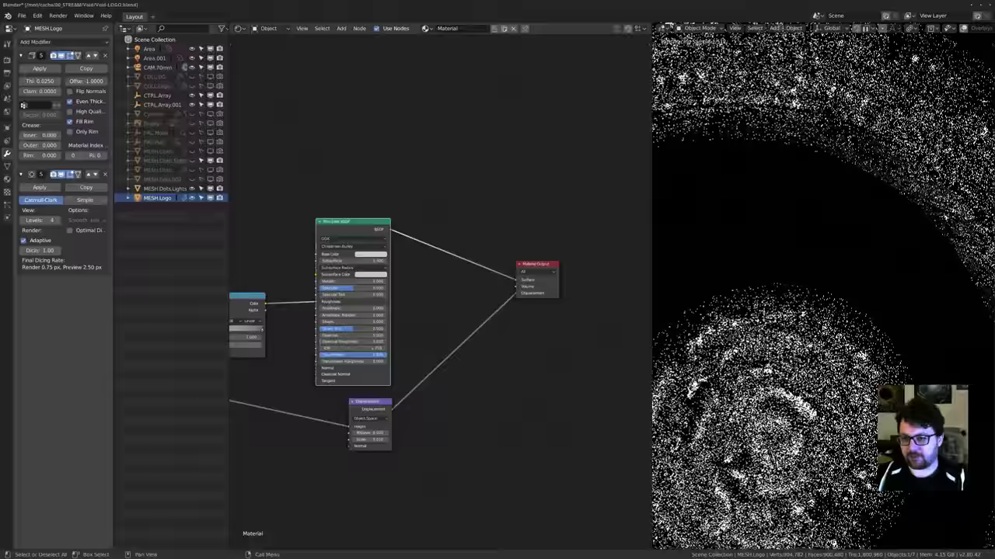
{"action": "scroll", "coordinate": [823, 288], "scroll_direction": "up", "scroll_amount": 2}
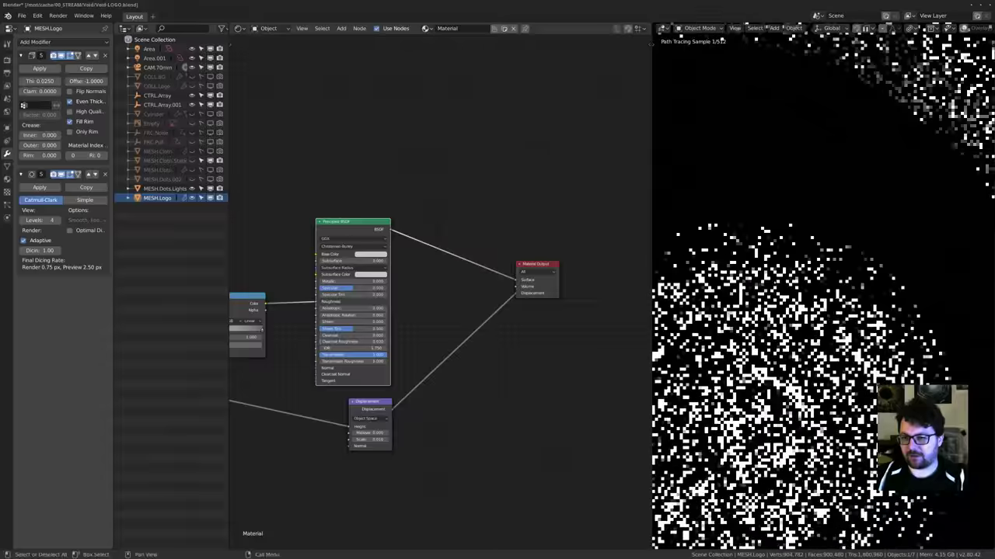
{"action": "scroll", "coordinate": [824, 288], "scroll_direction": "up", "scroll_amount": 1}
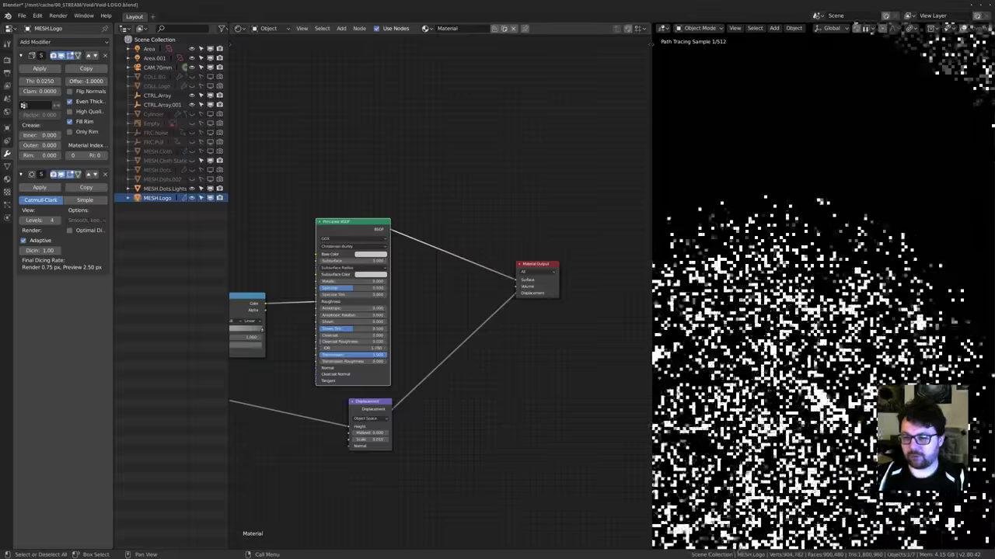
{"action": "scroll", "coordinate": [824, 288], "scroll_direction": "down", "scroll_amount": 1}
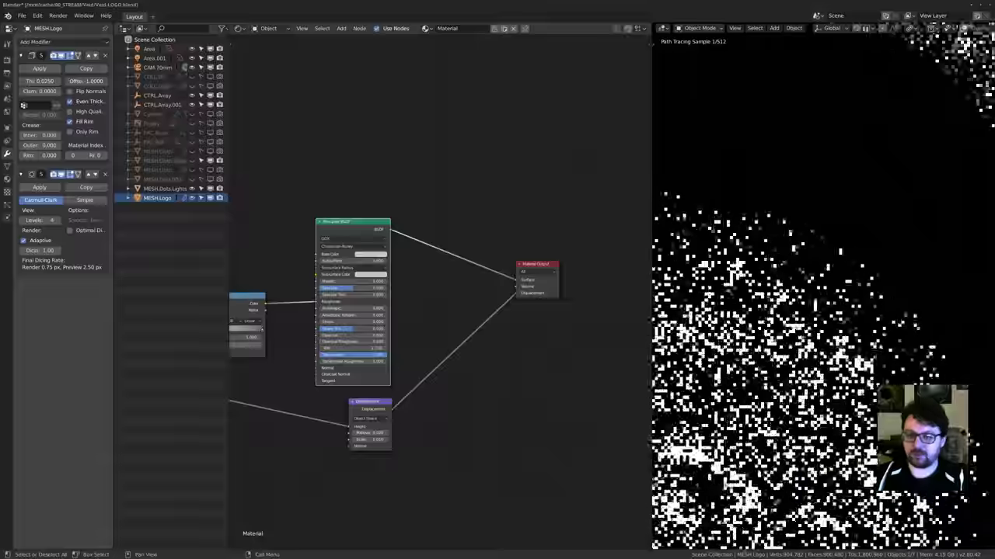
{"action": "middle_click_drag", "start_coordinate": [824, 195], "coordinate": [852, 187]}
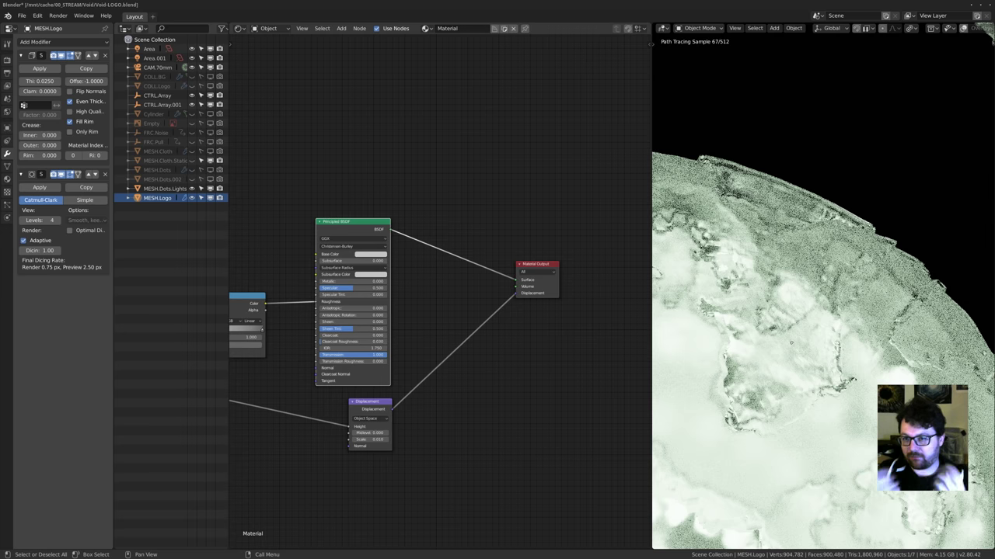
Return to the camera view and inspect the surface of the logo's green ring segment up close.
{"action": "key", "text": "KP_0"}
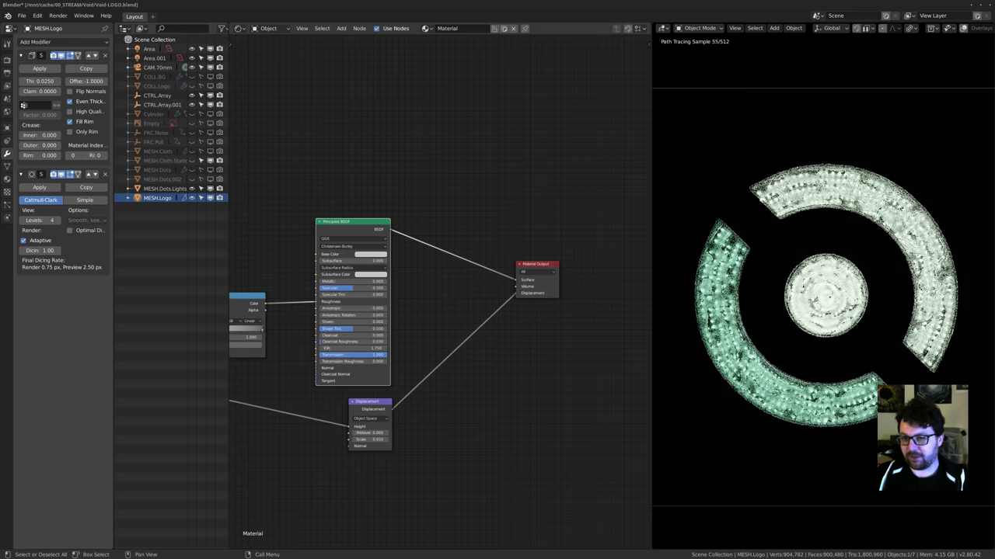
{"action": "scroll", "coordinate": [739, 241], "scroll_direction": "up", "scroll_amount": 3}
{"action": "middle_click_drag", "start_coordinate": [748, 215], "coordinate": [836, 220], "text": "shift"}
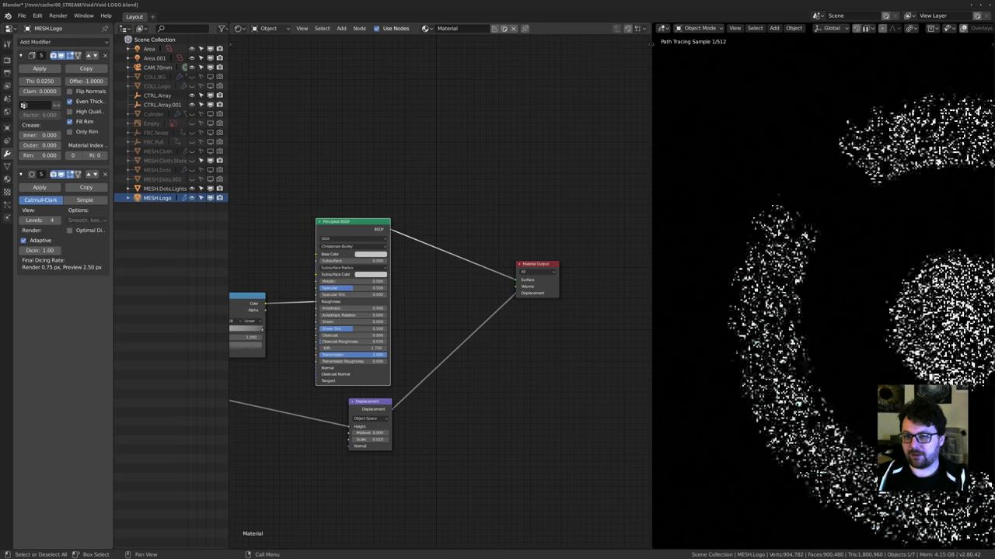
{"action": "scroll", "coordinate": [824, 229], "scroll_direction": "up", "scroll_amount": 3}
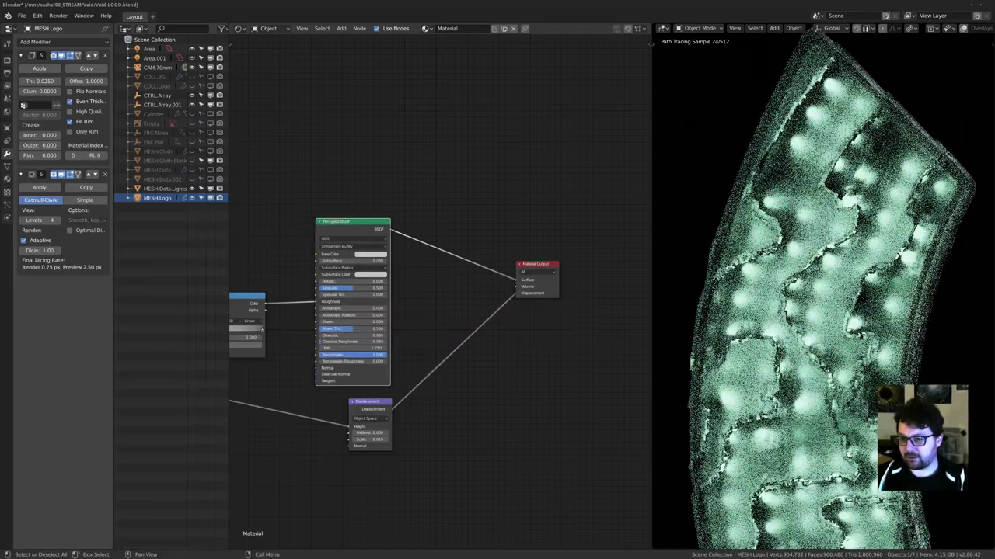
{"action": "scroll", "coordinate": [824, 296], "scroll_direction": "down", "scroll_amount": 8}
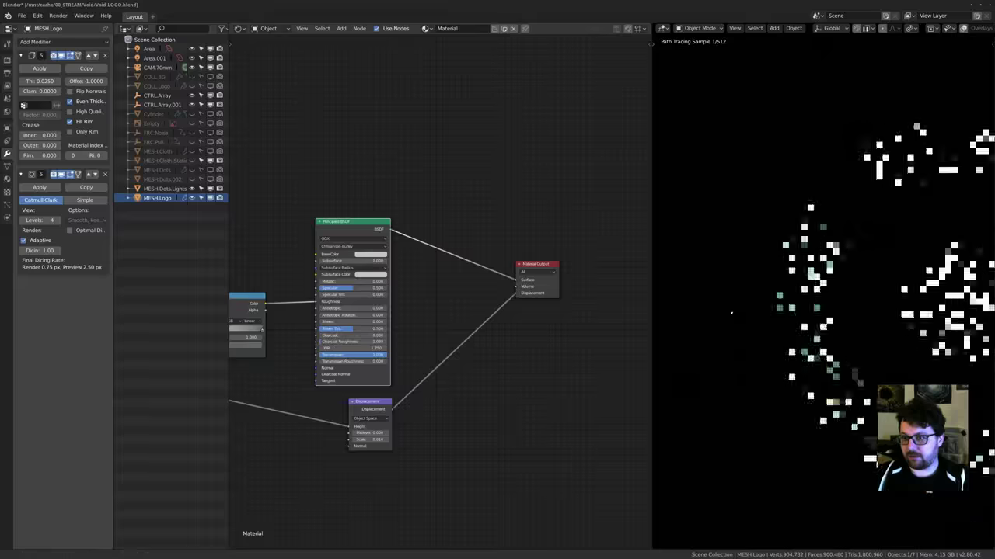
{"action": "scroll", "coordinate": [823, 295], "scroll_direction": "down", "scroll_amount": 4}
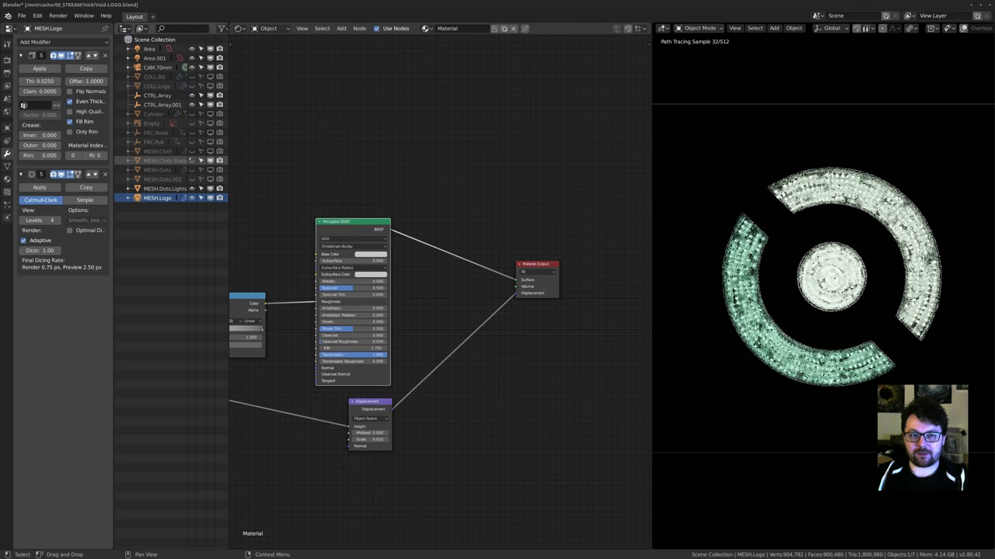
Reveal and select MESH.Cloth.Static and examine its Default OBJ node chain back to the Mapping node.
{"action": "left_click", "coordinate": [165, 160]}
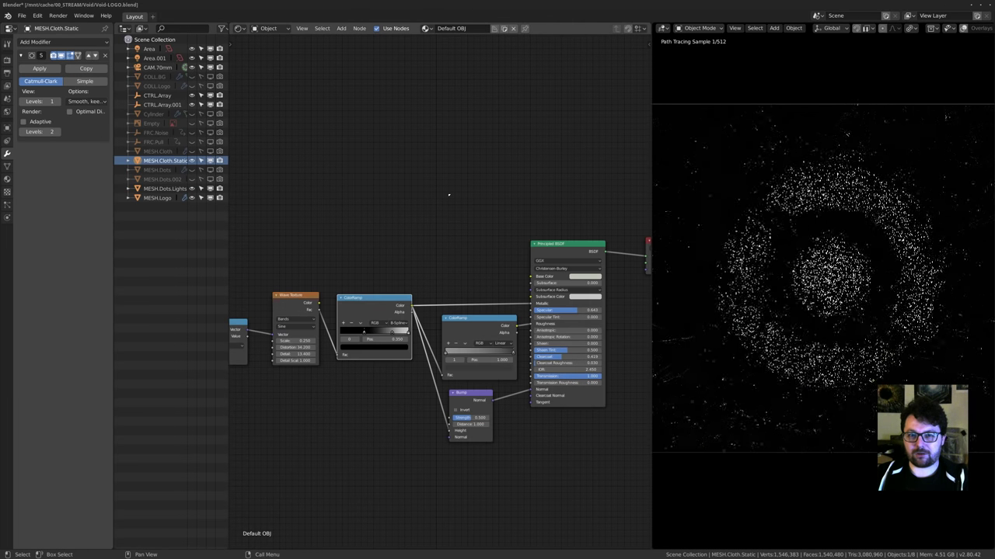
{"action": "scroll", "coordinate": [478, 247], "scroll_direction": "down", "scroll_amount": 1}
{"action": "middle_click_drag", "start_coordinate": [477, 247], "coordinate": [468, 189]}
{"action": "scroll", "coordinate": [351, 201], "scroll_direction": "down", "scroll_amount": 3}
{"action": "middle_click_drag", "start_coordinate": [351, 201], "coordinate": [490, 202]}
{"action": "middle_click_drag", "start_coordinate": [238, 253], "coordinate": [361, 256]}
{"action": "scroll", "coordinate": [360, 255], "scroll_direction": "up", "scroll_amount": 2}
{"action": "scroll", "coordinate": [329, 272], "scroll_direction": "left", "scroll_amount": 1, "text": "ctrl"}
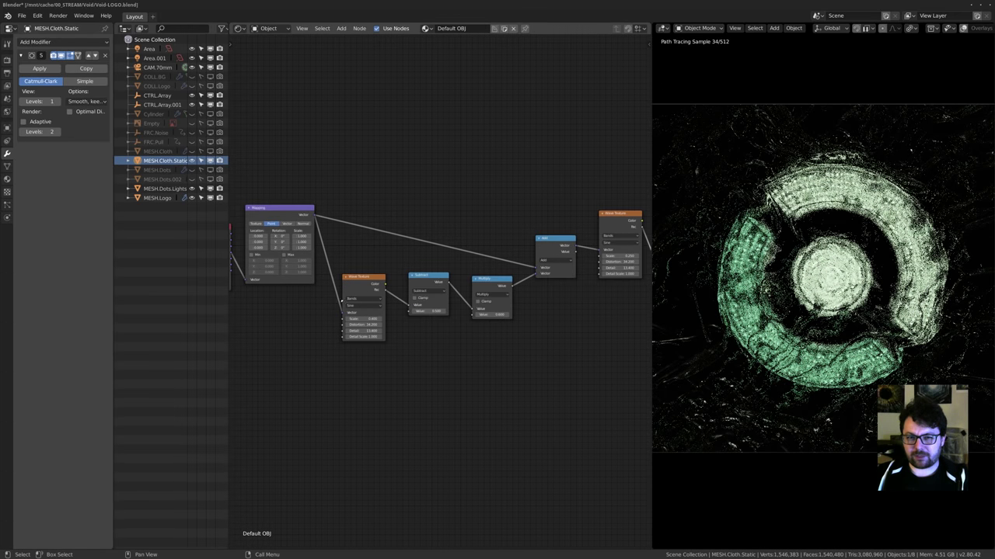
Preview the outputs of the final Wave Texture and the B-Spline ColorRamp on the cloth, tracing the nodes that feed them.
{"action": "middle_click_drag", "start_coordinate": [536, 276], "coordinate": [487, 342]}
{"action": "left_click", "coordinate": [505, 303], "text": "ctrl+shift"}
{"action": "left_click", "coordinate": [536, 282], "text": "ctrl+shift"}
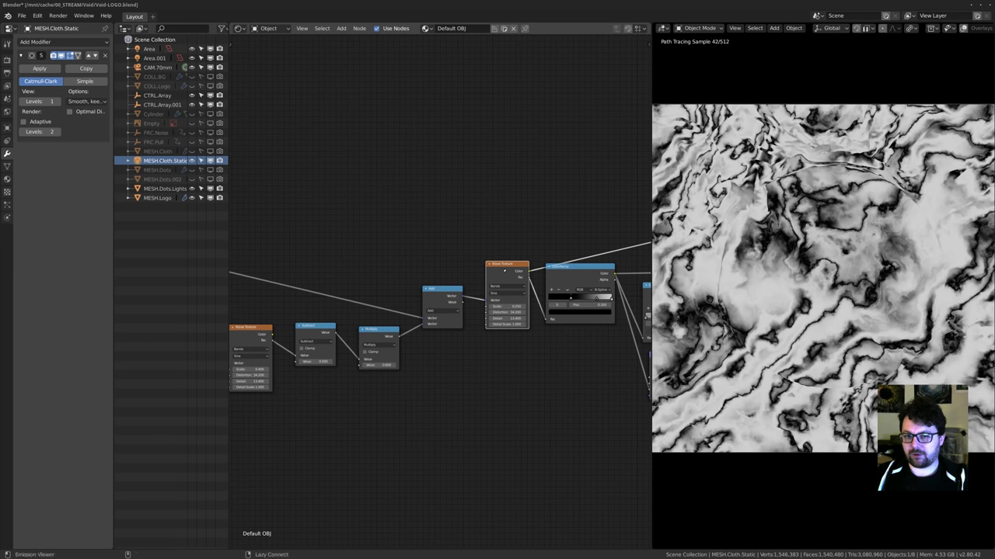
{"action": "middle_click_drag", "start_coordinate": [610, 337], "coordinate": [441, 344]}
{"action": "middle_click_drag", "start_coordinate": [302, 341], "coordinate": [486, 342]}
{"action": "middle_click_drag", "start_coordinate": [245, 329], "coordinate": [375, 333]}
{"action": "middle_click_drag", "start_coordinate": [579, 331], "coordinate": [436, 344]}
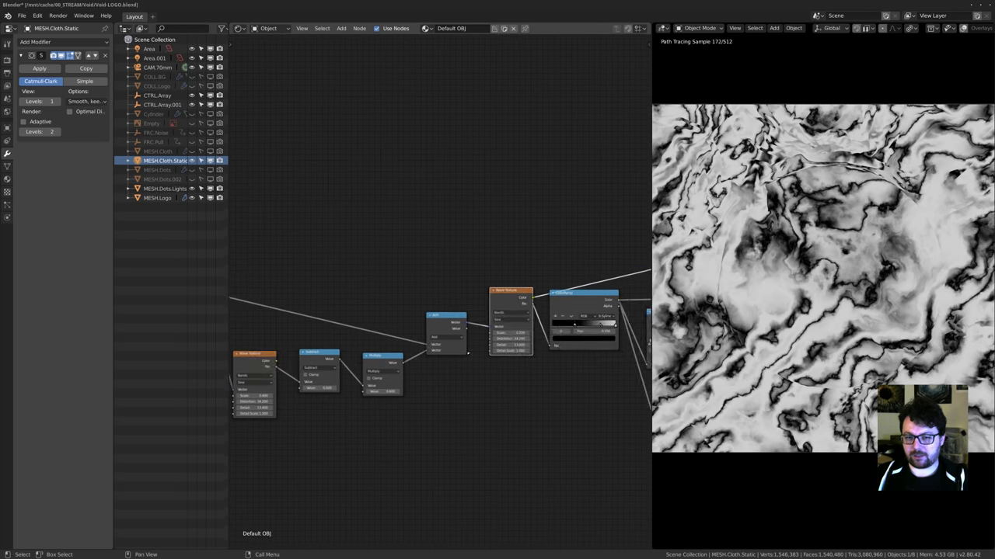
{"action": "middle_click_drag", "start_coordinate": [645, 298], "coordinate": [506, 306]}
{"action": "scroll", "coordinate": [509, 306], "scroll_direction": "up", "scroll_amount": 5}
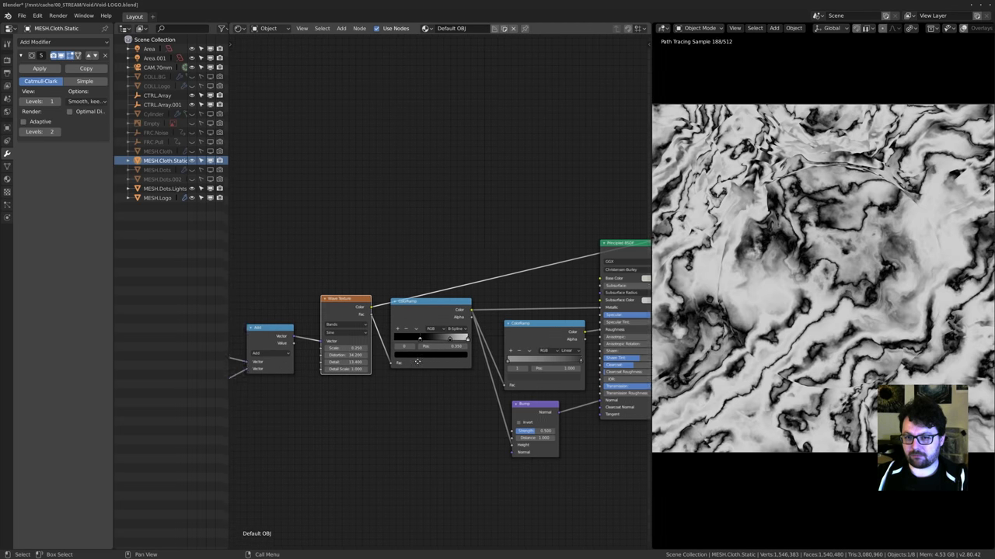
{"action": "left_click", "coordinate": [479, 296], "text": "ctrl+shift"}
Connect the cloth's Principled BSDF back to the material output and inspect the cloth over the logo up close.
{"action": "middle_click_drag", "start_coordinate": [540, 302], "coordinate": [402, 317]}
{"action": "left_click", "coordinate": [513, 251], "text": "ctrl+shift"}
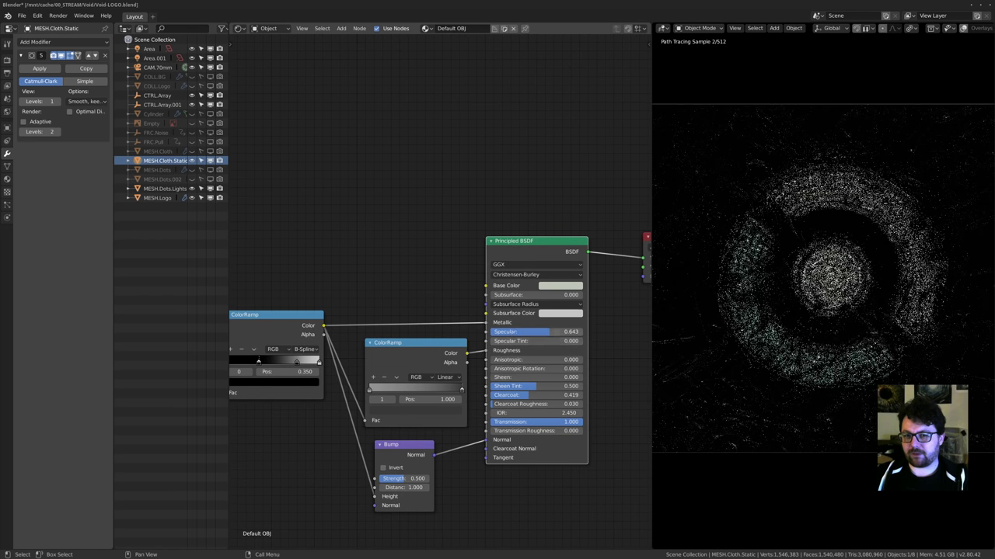
{"action": "scroll", "coordinate": [442, 290], "scroll_direction": "up", "scroll_amount": 2}
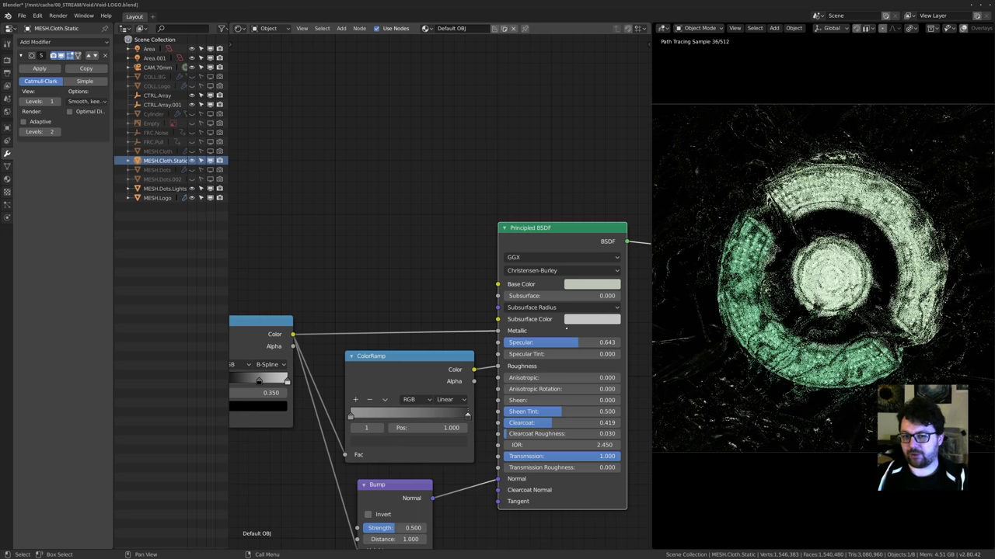
{"action": "scroll", "coordinate": [761, 335], "scroll_direction": "up", "scroll_amount": 7}
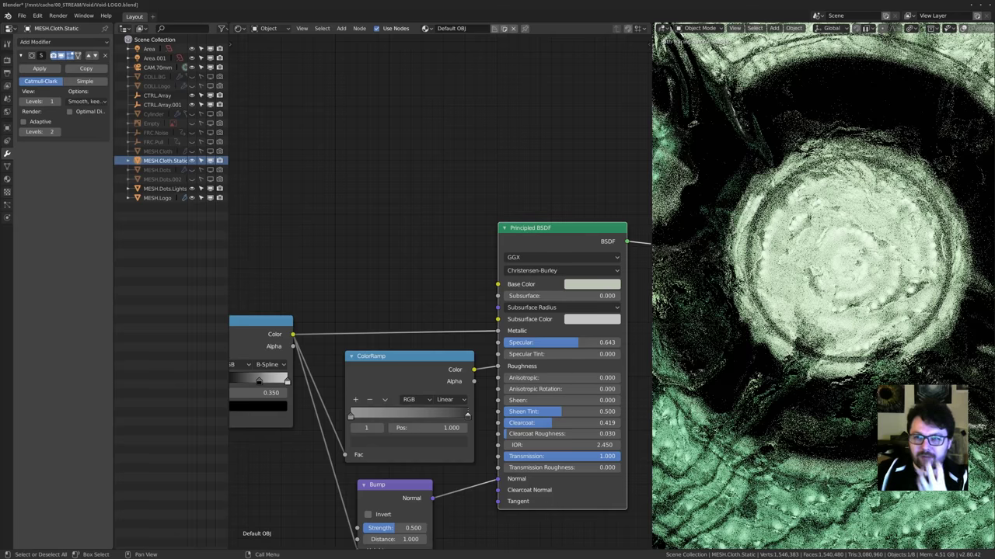
{"action": "middle_click_drag", "start_coordinate": [808, 287], "coordinate": [893, 287], "text": "shift"}
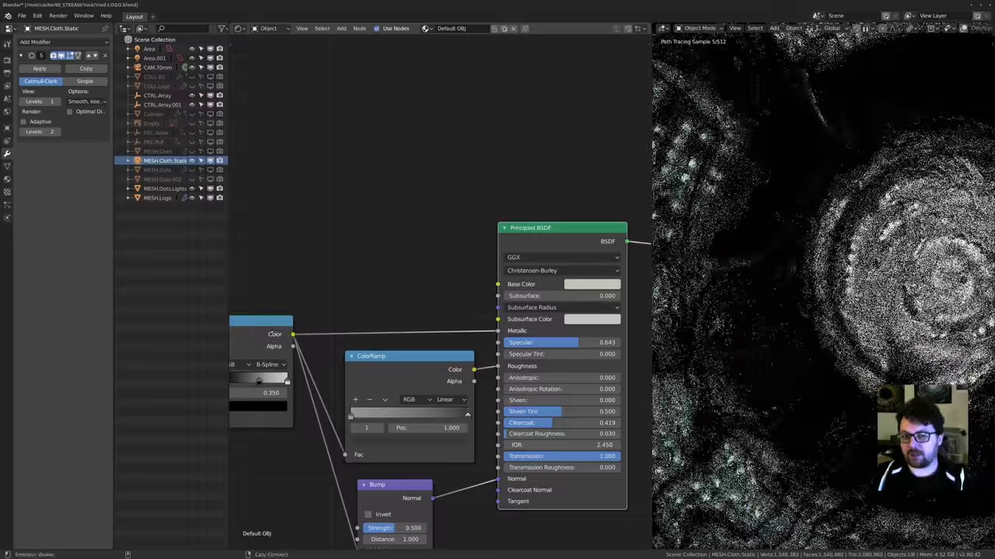
Preview the B-Spline ColorRamp that drives Metallic on the cloth, and restore the Principled BSDF as the material output.
{"action": "left_click", "coordinate": [262, 322], "text": "ctrl+shift"}
{"action": "middle_click_drag", "start_coordinate": [763, 312], "coordinate": [777, 300], "text": "shift"}
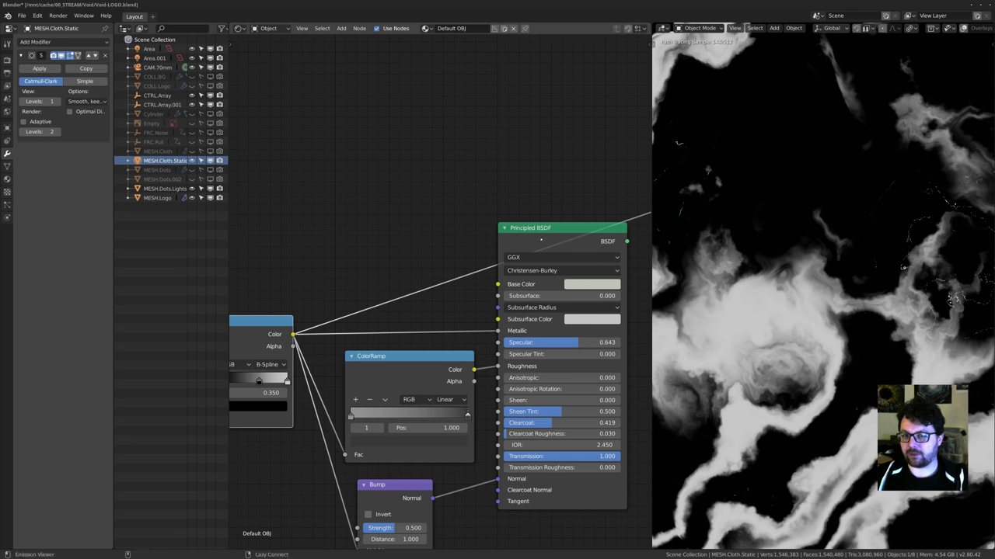
{"action": "left_click", "coordinate": [553, 235], "text": "ctrl+shift"}
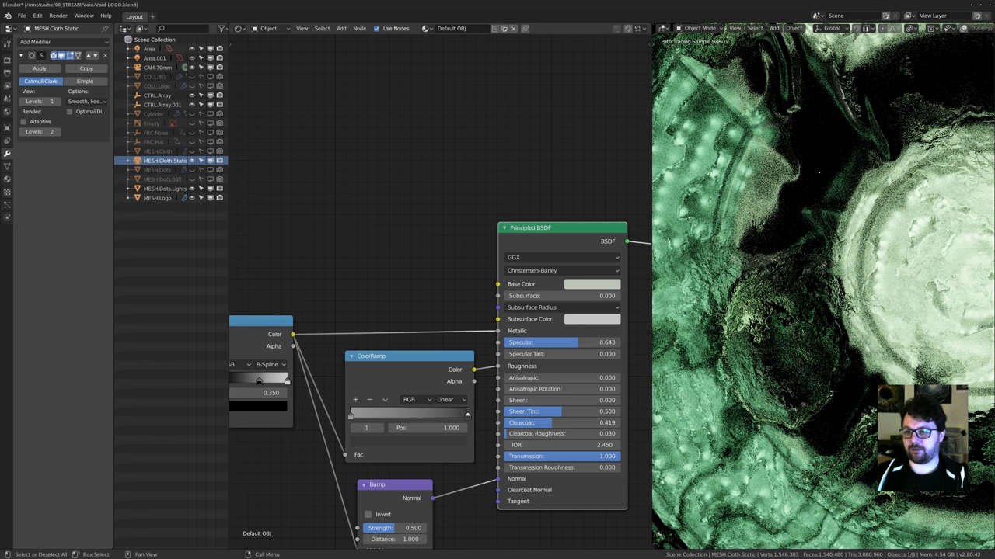
Examine the cloth's node chain from the Mapping node through both ColorRamps and the Bump node to the Principled BSDF.
{"action": "scroll", "coordinate": [439, 378], "scroll_direction": "down", "scroll_amount": 1}
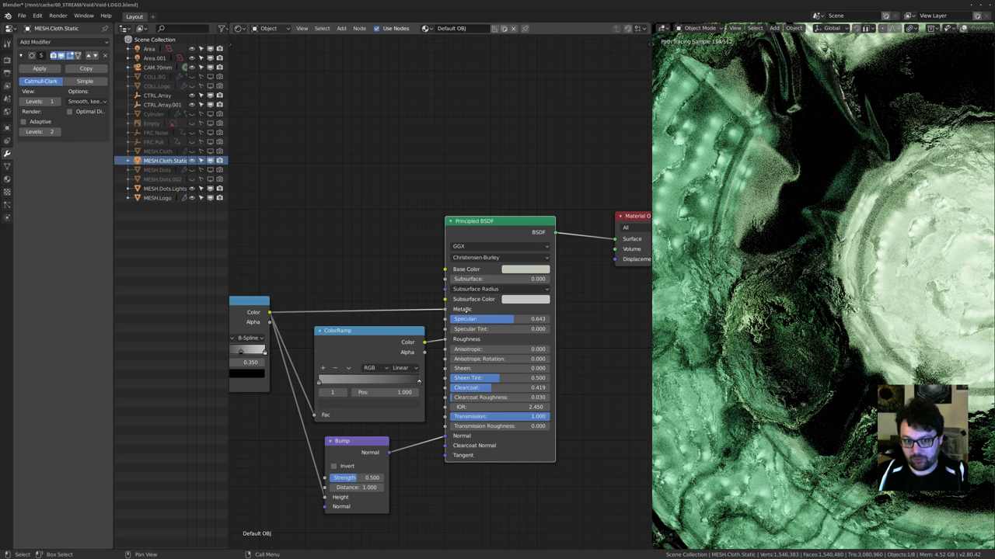
{"action": "scroll", "coordinate": [440, 292], "scroll_direction": "down", "scroll_amount": 8}
{"action": "middle_click_drag", "start_coordinate": [265, 319], "coordinate": [455, 310]}
{"action": "scroll", "coordinate": [369, 311], "scroll_direction": "down", "scroll_amount": 2}
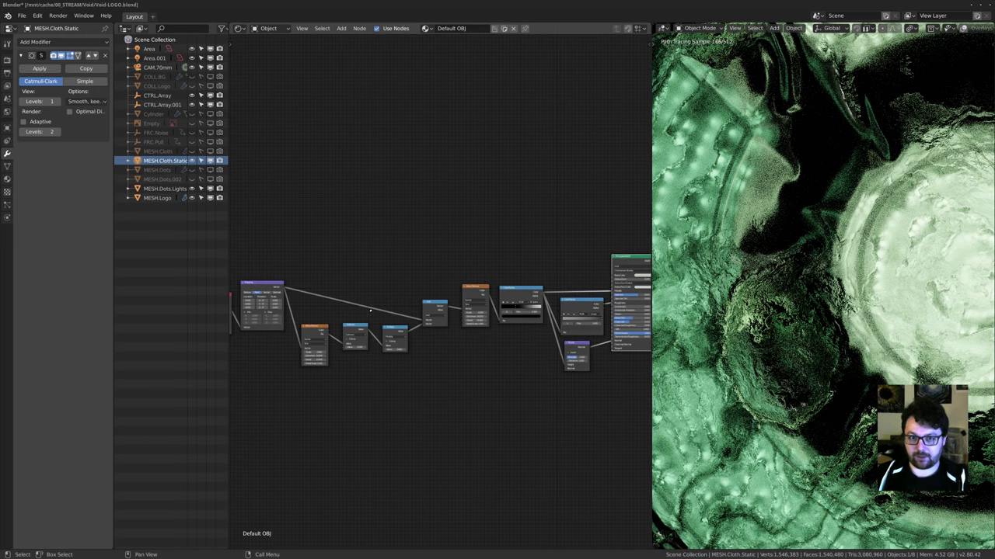
{"action": "middle_click_drag", "start_coordinate": [577, 303], "coordinate": [484, 329]}
{"action": "scroll", "coordinate": [484, 329], "scroll_direction": "up", "scroll_amount": 7}
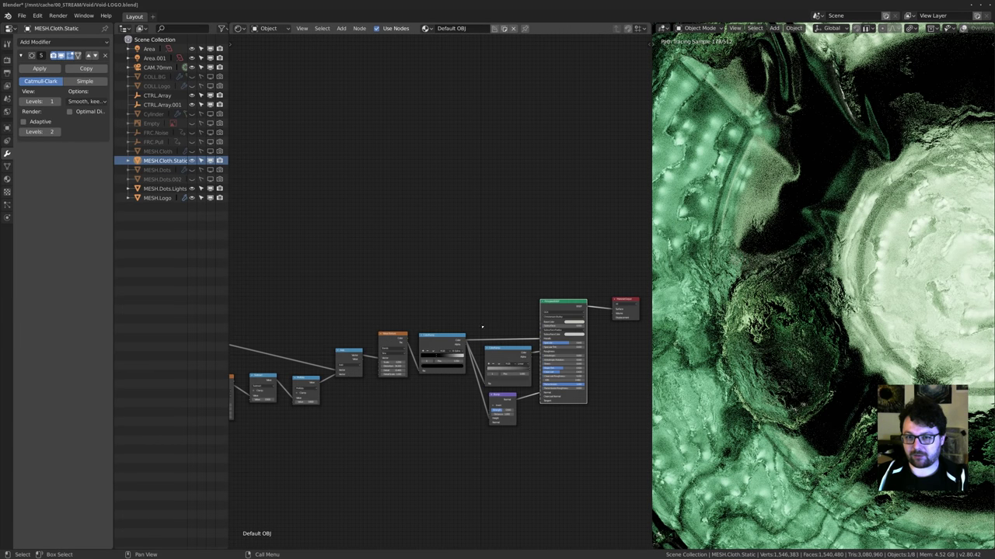
{"action": "scroll", "coordinate": [406, 330], "scroll_direction": "up", "scroll_amount": 6}
{"action": "middle_click_drag", "start_coordinate": [586, 371], "coordinate": [545, 309]}
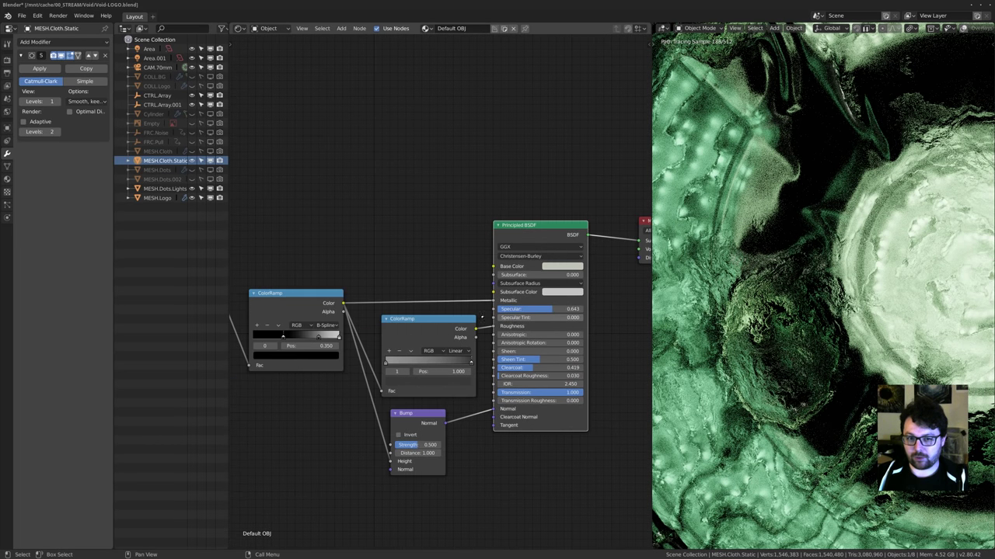
{"action": "middle_click_drag", "start_coordinate": [479, 323], "coordinate": [427, 327]}
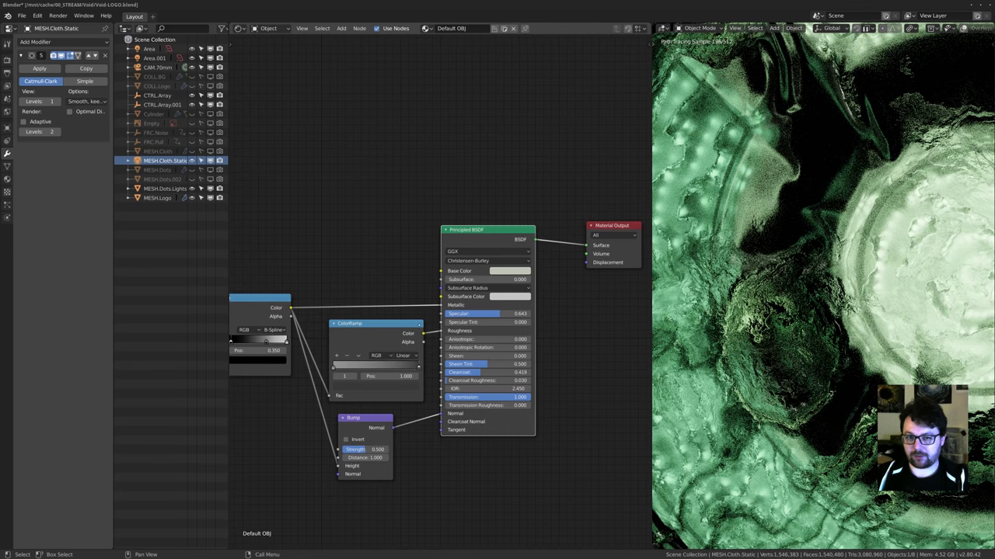
Preview the output of the Linear ColorRamp that drives Roughness across the cloth.
{"action": "left_click", "coordinate": [365, 338], "text": "ctrl+shift"}
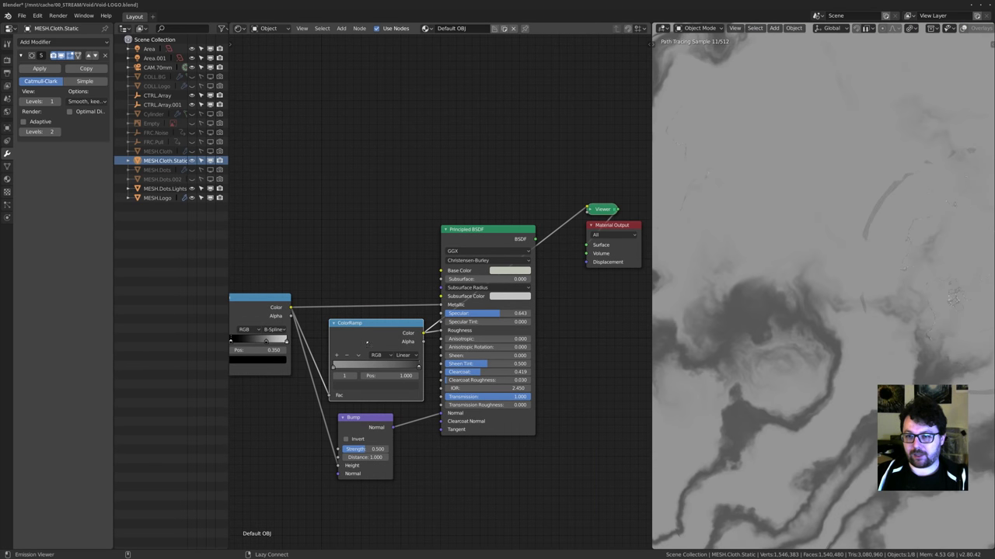
{"action": "middle_click_drag", "start_coordinate": [822, 325], "coordinate": [792, 345], "text": "shift"}
{"action": "scroll", "coordinate": [793, 345], "scroll_direction": "down", "scroll_amount": 1}
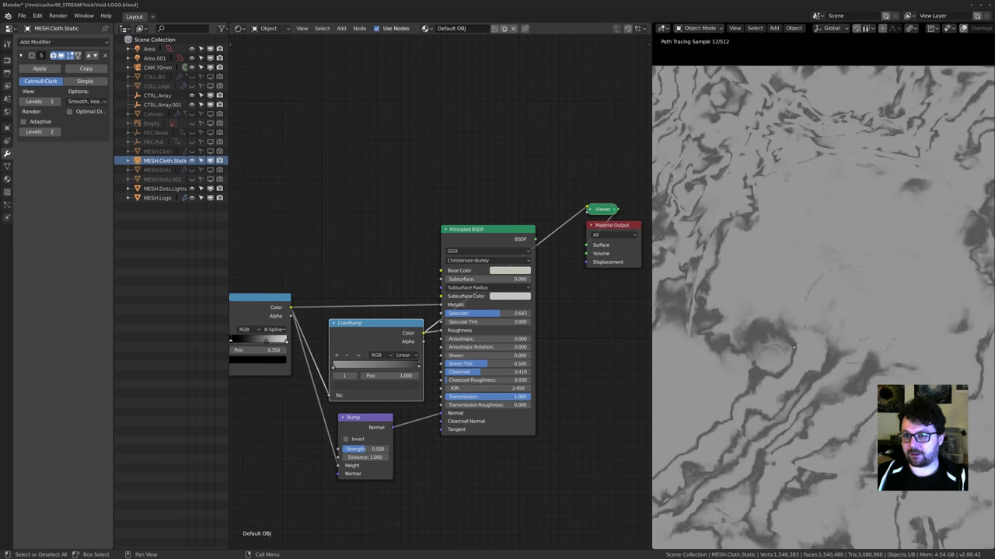
{"action": "scroll", "coordinate": [792, 345], "scroll_direction": "down", "scroll_amount": 1}
{"action": "scroll", "coordinate": [793, 345], "scroll_direction": "up", "scroll_amount": 1}
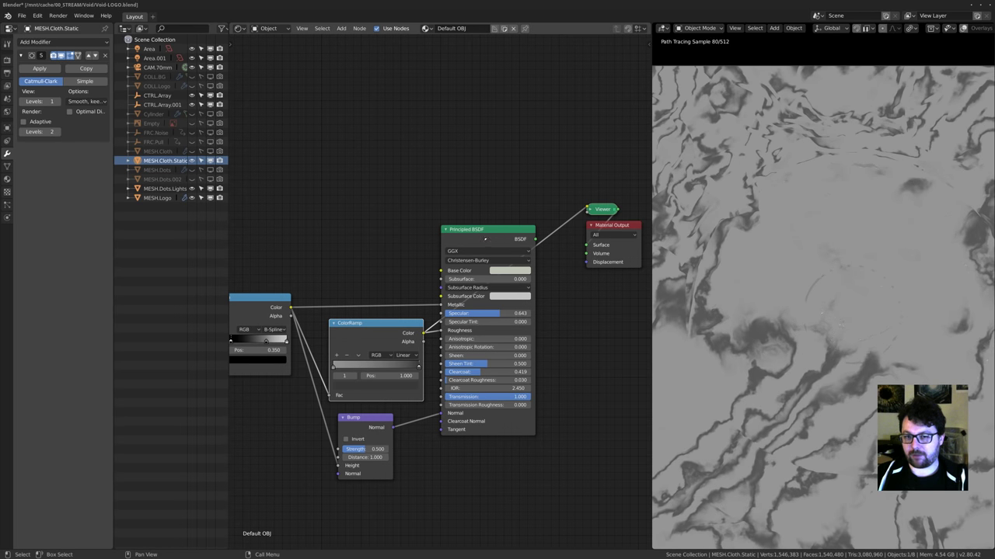
Reconnect the Principled BSDF to the Material Output and check the fully shaded cloth around the logo's center disc.
{"action": "left_click", "coordinate": [535, 254], "text": "ctrl+shift"}
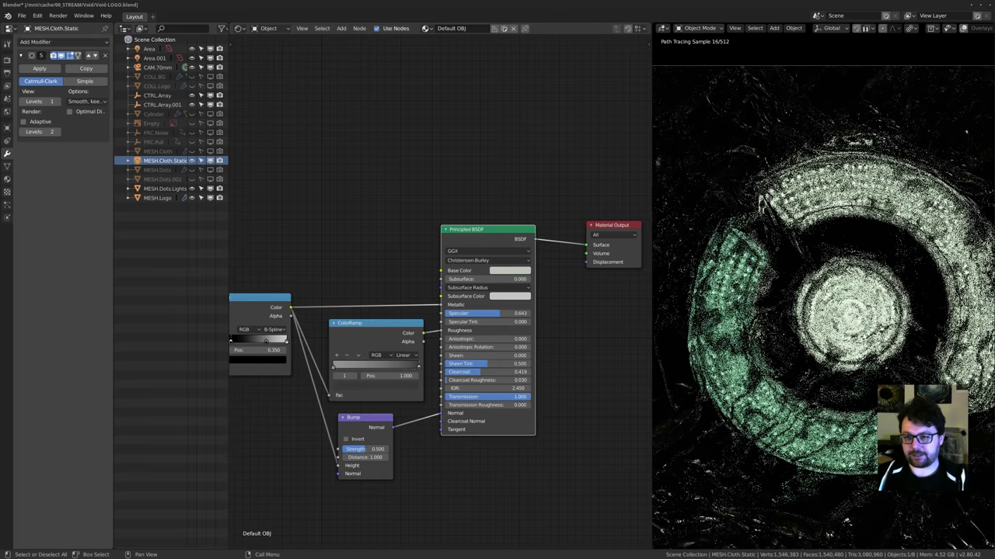
{"action": "scroll", "coordinate": [822, 304], "scroll_direction": "up", "scroll_amount": 1}
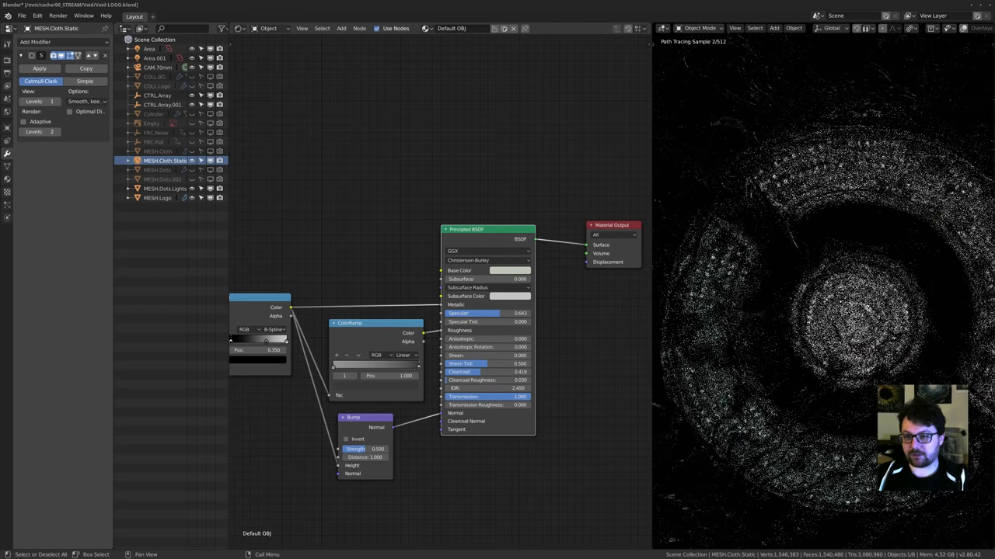
{"action": "middle_click_drag", "start_coordinate": [822, 304], "coordinate": [793, 292], "text": "shift"}
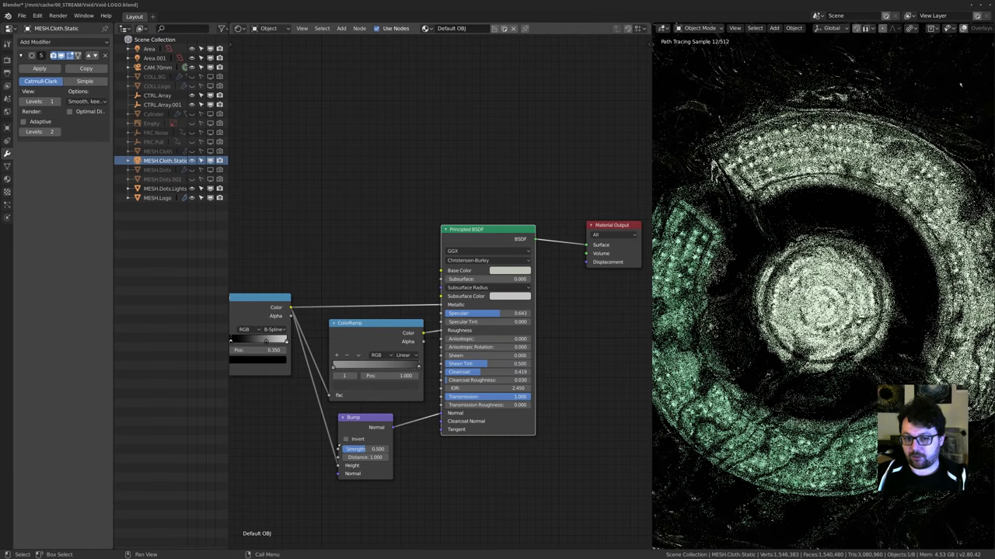
Try disconnecting the Bump node from the Principled BSDF's Normal input to compare the render, and undo the disconnection.
{"action": "middle_click_drag", "start_coordinate": [464, 381], "coordinate": [418, 399]}
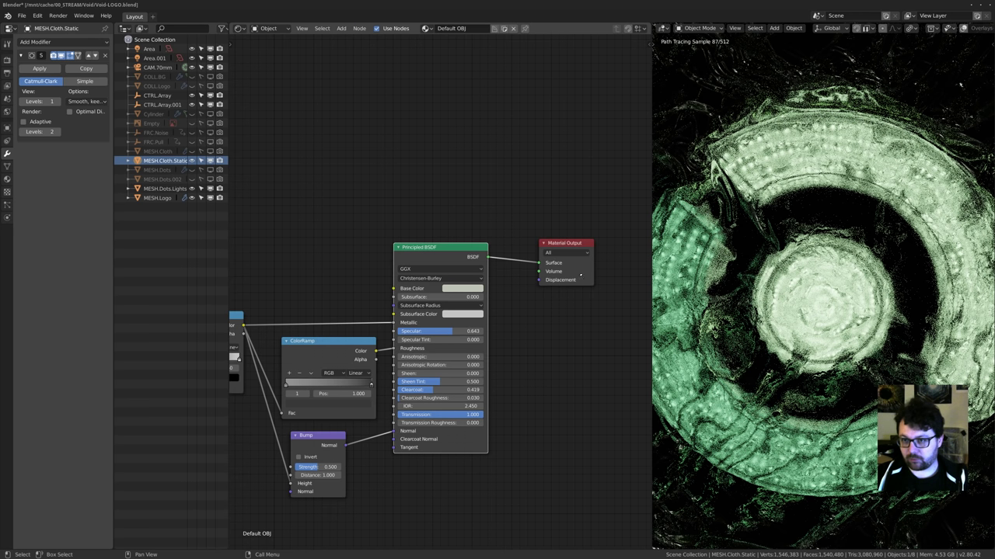
{"action": "scroll", "coordinate": [510, 319], "scroll_direction": "up", "scroll_amount": 2}
{"action": "middle_click_drag", "start_coordinate": [536, 315], "coordinate": [546, 268]}
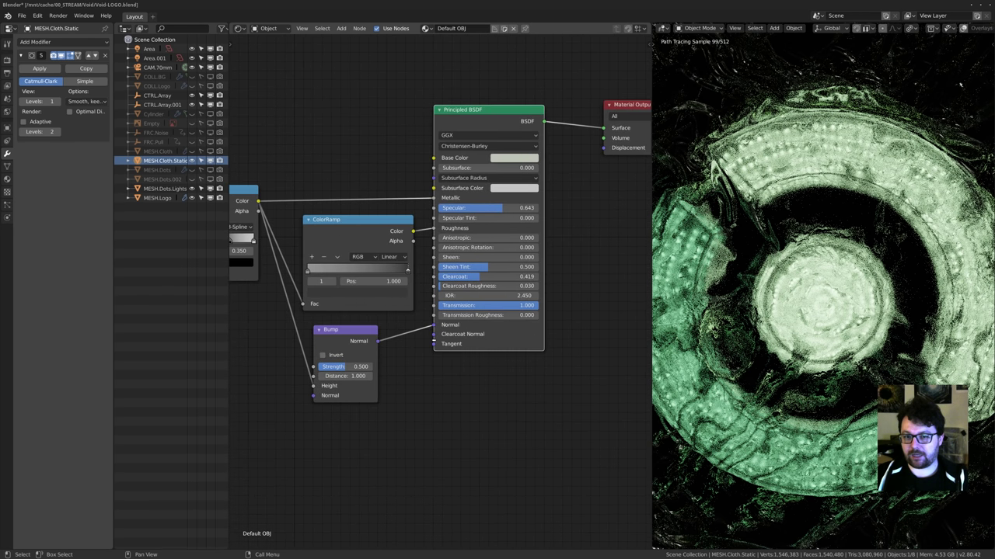
{"action": "scroll", "coordinate": [433, 340], "scroll_direction": "up", "scroll_amount": 2}
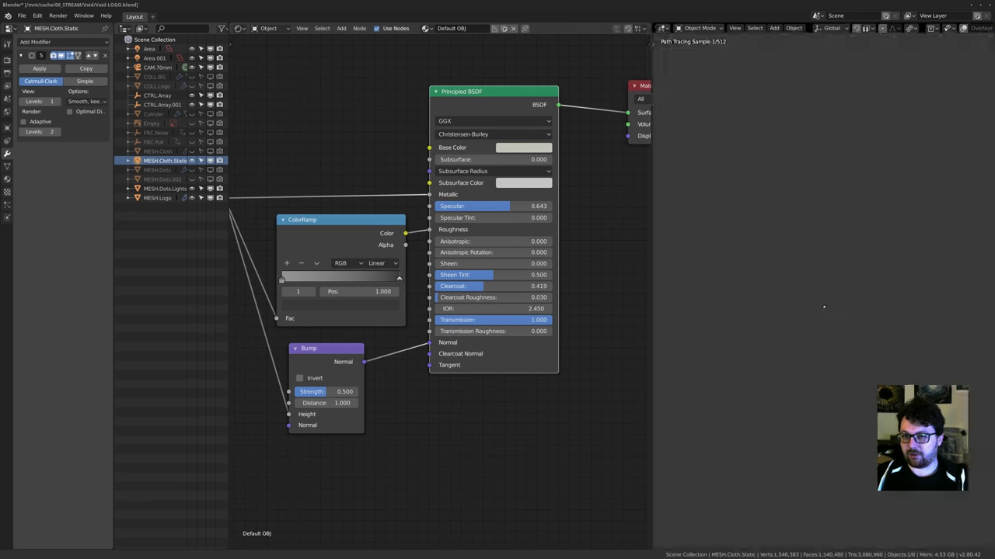
{"action": "scroll", "coordinate": [823, 307], "scroll_direction": "up", "scroll_amount": 2}
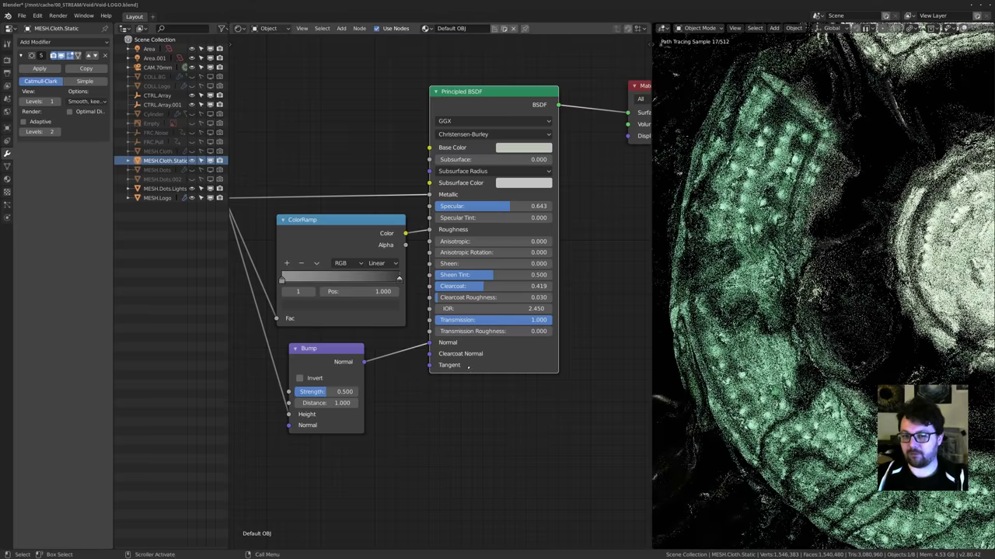
{"action": "left_click_drag", "start_coordinate": [428, 343], "coordinate": [400, 406]}
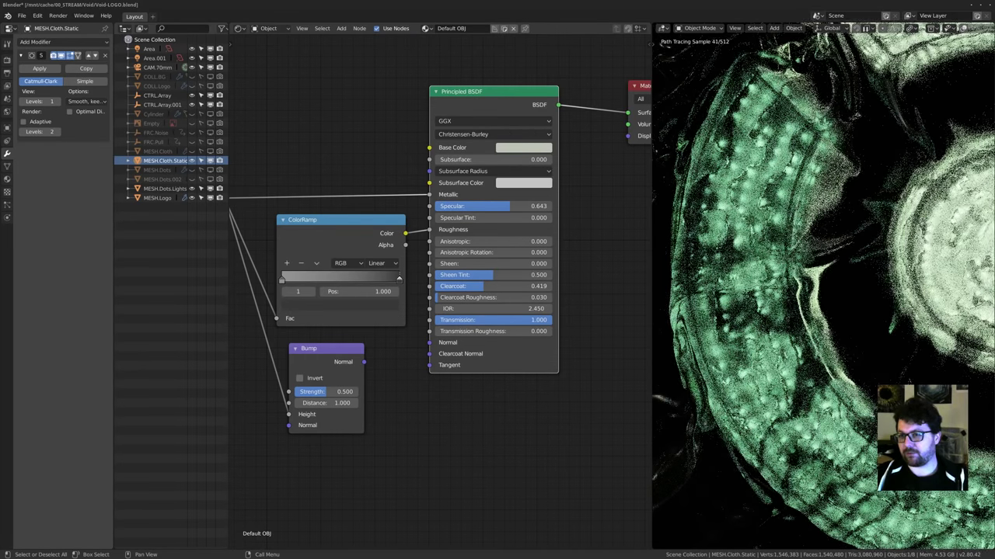
{"action": "middle_click_drag", "start_coordinate": [765, 334], "coordinate": [711, 363]}
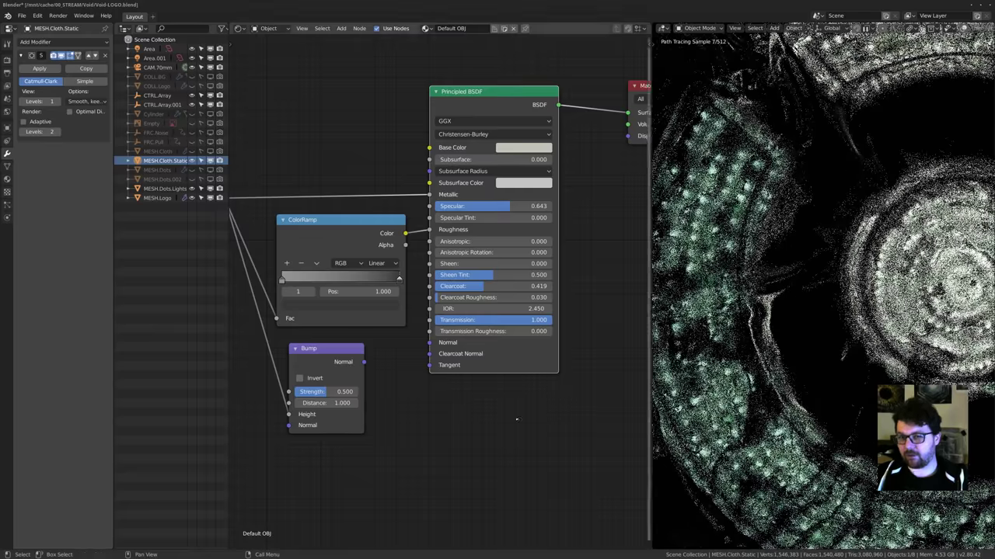
{"action": "key", "text": "ctrl+z"}
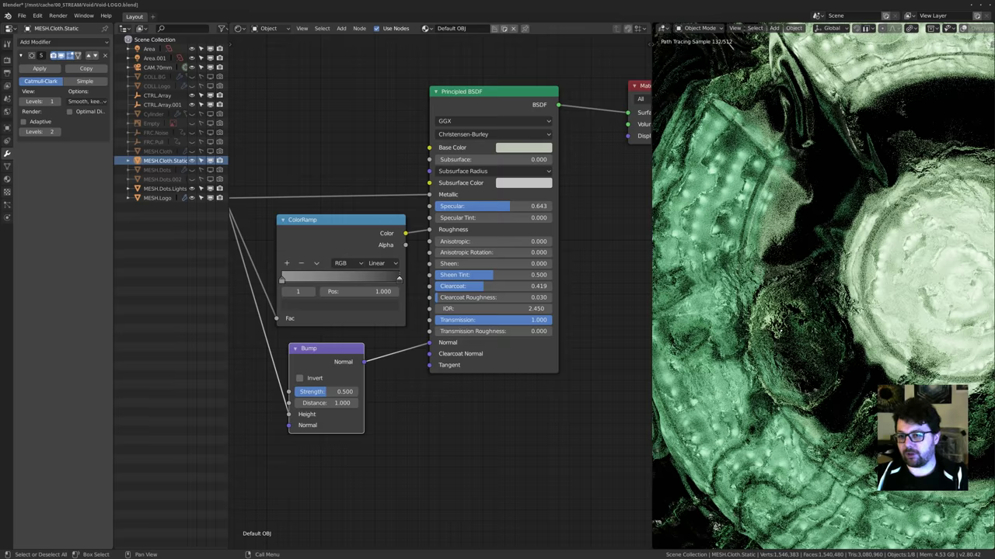
Inspect the bumpy cloth detail around the logo up close and across the full render.
{"action": "scroll", "coordinate": [824, 288], "scroll_direction": "up", "scroll_amount": 5}
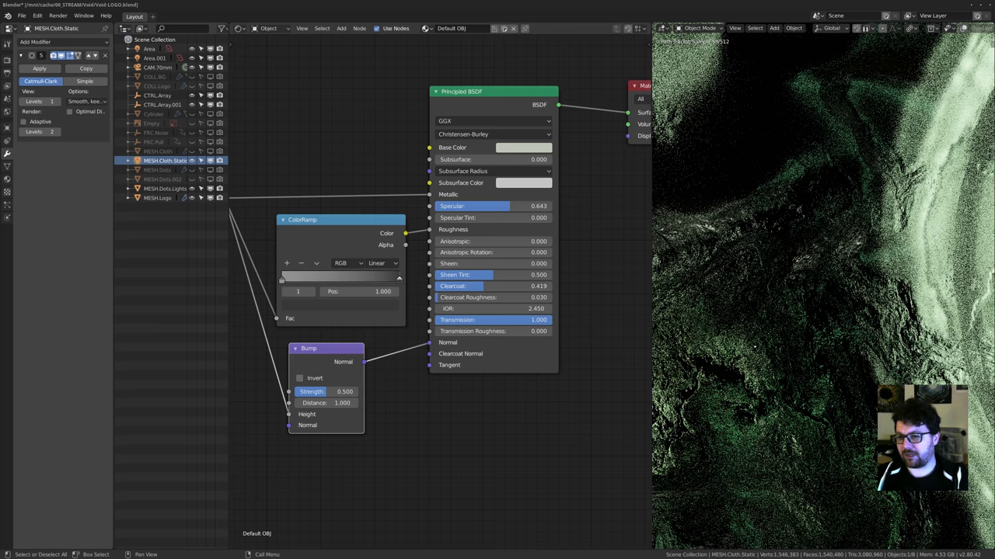
{"action": "scroll", "coordinate": [818, 322], "scroll_direction": "down", "scroll_amount": 4}
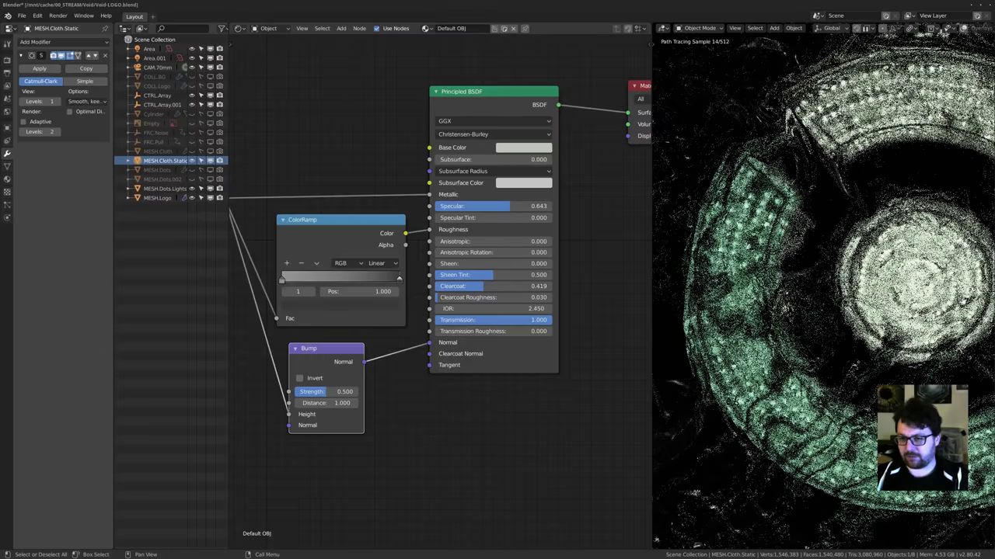
{"action": "scroll", "coordinate": [822, 291], "scroll_direction": "down", "scroll_amount": 4}
{"action": "scroll", "coordinate": [746, 299], "scroll_direction": "down", "scroll_amount": 1}
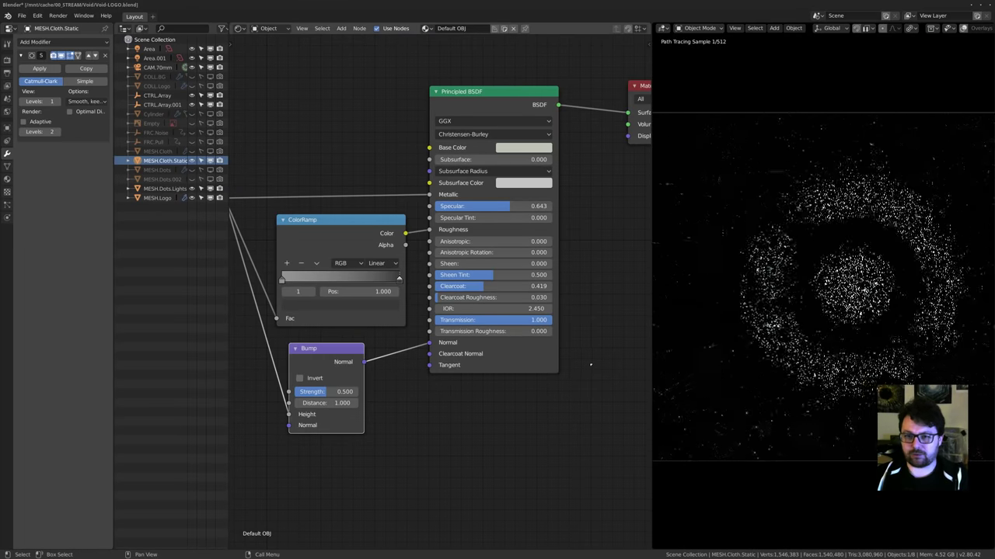
Replace the node editor with a 3D viewport and turn on overlays to show the lights and camera around the cloth.
{"action": "key", "text": "shift+F5"}
{"action": "scroll", "coordinate": [461, 305], "scroll_direction": "down", "scroll_amount": 10}
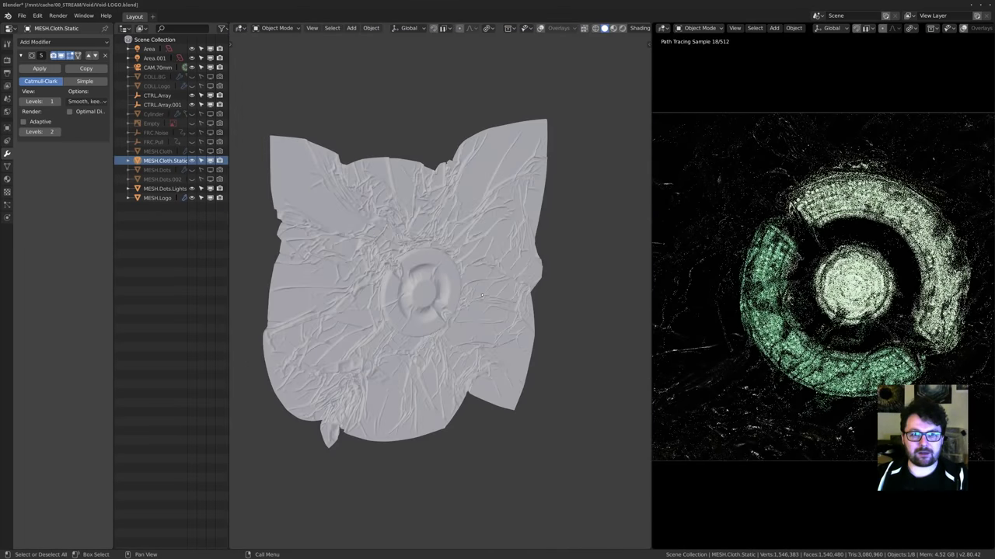
{"action": "scroll", "coordinate": [461, 305], "scroll_direction": "up", "scroll_amount": 3}
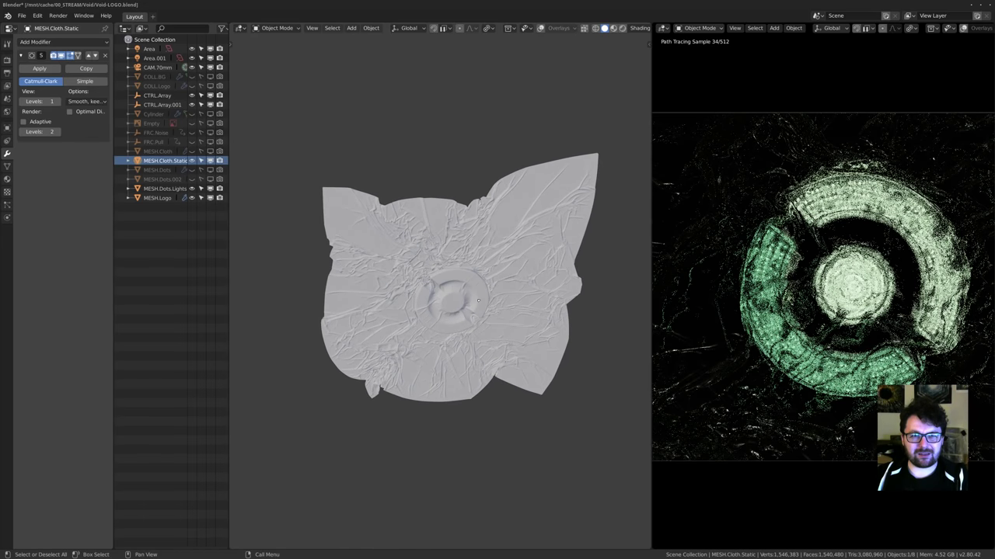
{"action": "middle_click_drag", "start_coordinate": [272, 164], "coordinate": [358, 167], "text": "alt"}
{"action": "key", "text": "alt+shift+z"}
{"action": "middle_click_drag", "start_coordinate": [505, 218], "coordinate": [471, 237], "text": "alt"}
{"action": "scroll", "coordinate": [451, 223], "scroll_direction": "down", "scroll_amount": 3}
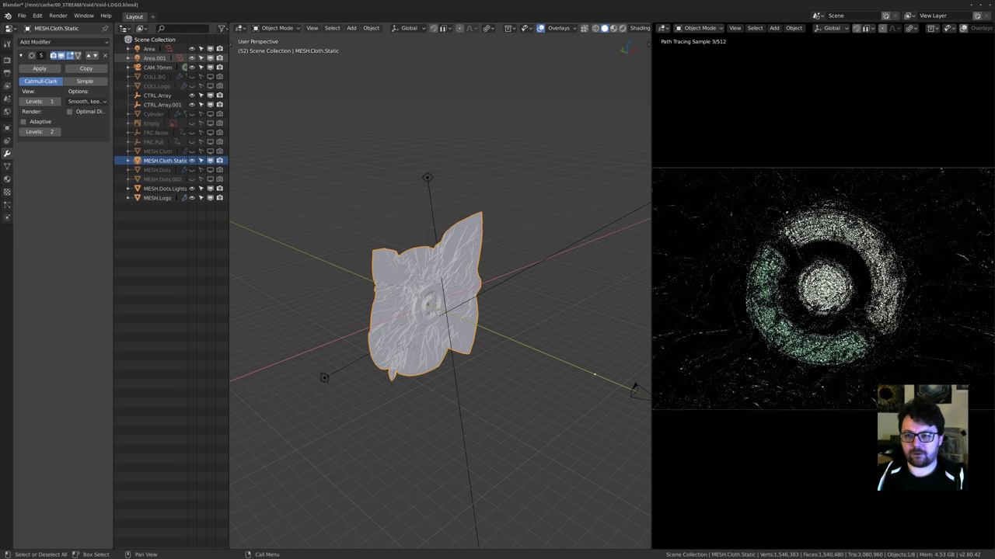
Hide the Area and Area.001 lights and check the render lit only by the logo's dot lights.
{"action": "left_click_drag", "start_coordinate": [192, 49], "coordinate": [192, 58]}
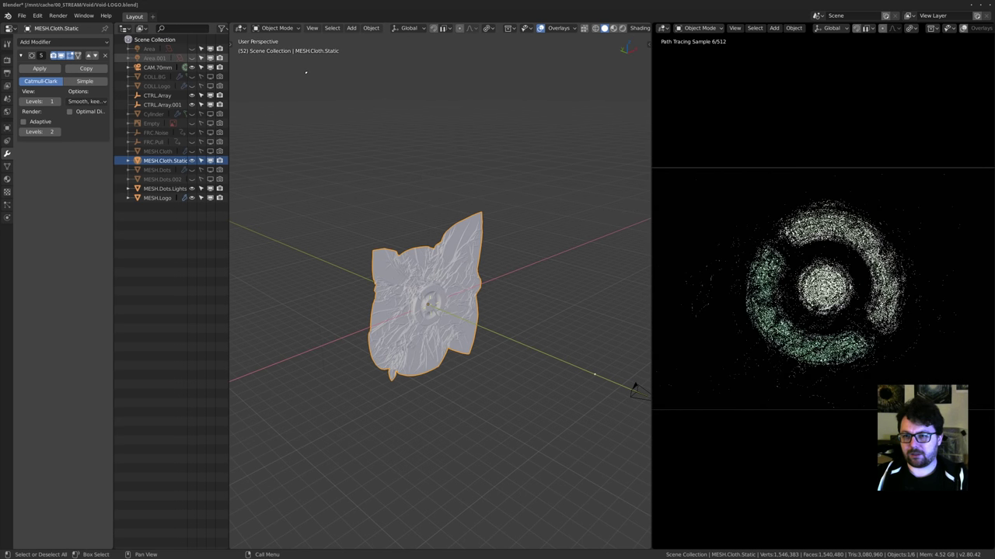
{"action": "scroll", "coordinate": [476, 322], "scroll_direction": "up", "scroll_amount": 2}
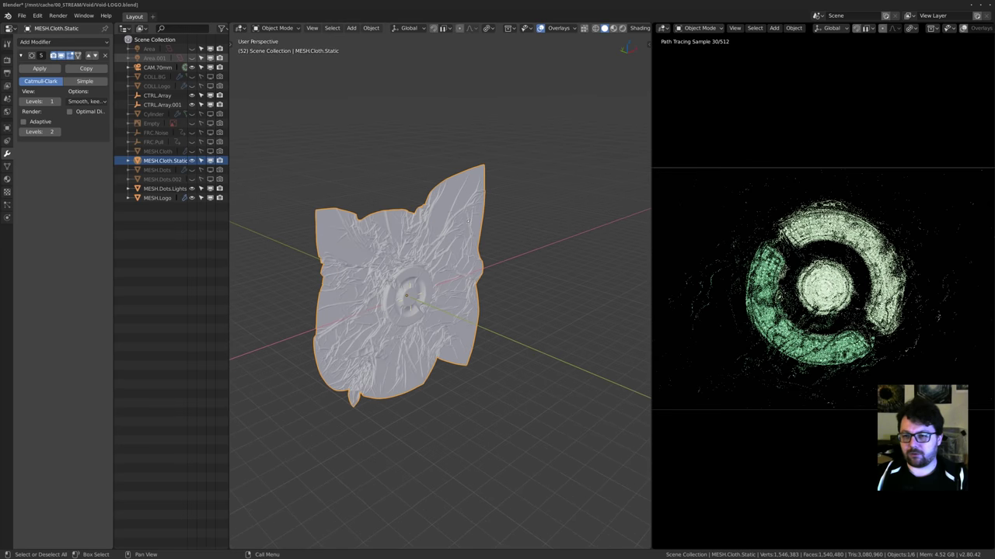
{"action": "scroll", "coordinate": [874, 302], "scroll_direction": "up", "scroll_amount": 2}
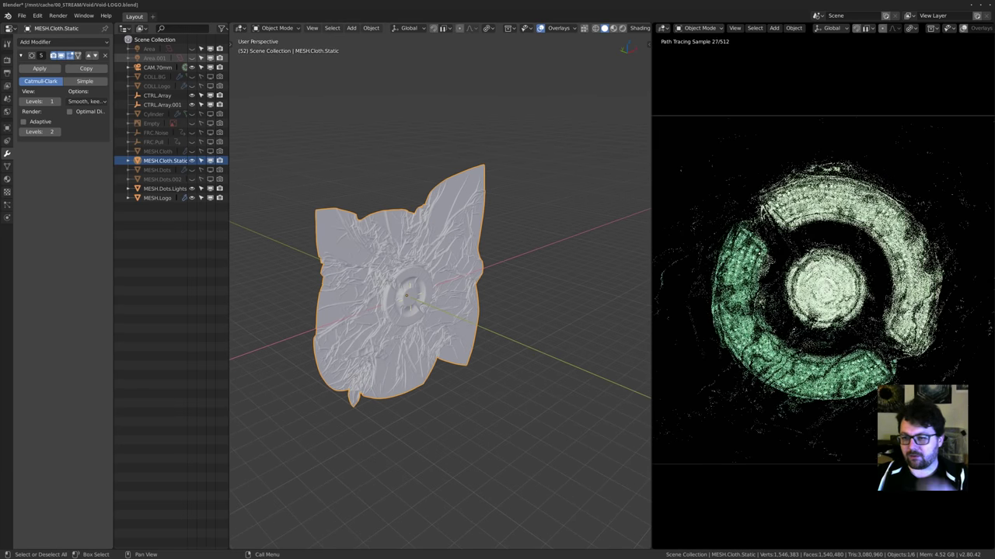
{"action": "scroll", "coordinate": [823, 290], "scroll_direction": "down", "scroll_amount": 1}
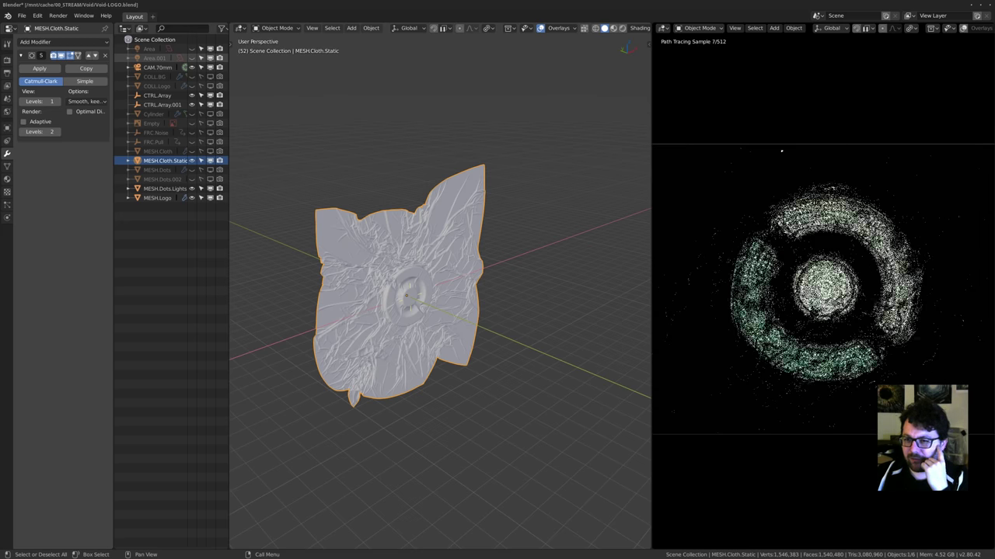
{"action": "scroll", "coordinate": [824, 290], "scroll_direction": "down", "scroll_amount": 1}
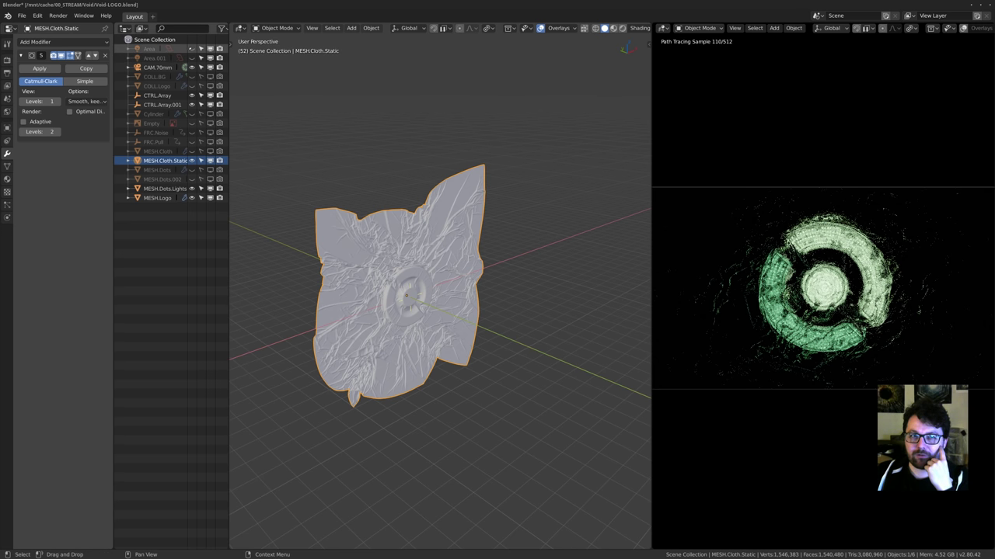
Show the Area light again and inspect its highlights on the cloth beside the logo's outer ring.
{"action": "left_click", "coordinate": [192, 48]}
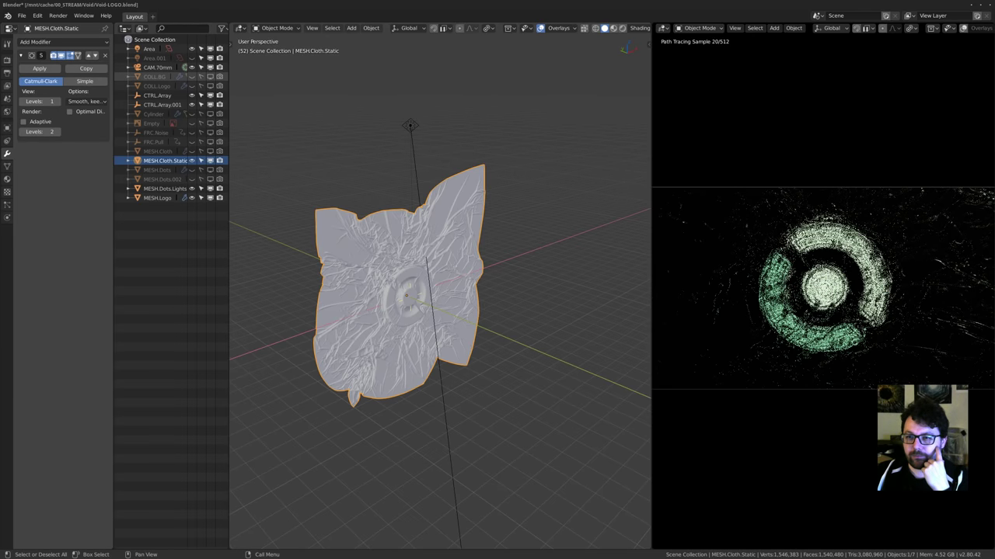
{"action": "mouse_move", "coordinate": [949, 278]}
{"action": "middle_mouse_down", "text": "shift"}
{"action": "mouse_move", "coordinate": [862, 285]}
{"action": "mouse_move", "coordinate": [846, 271]}
{"action": "middle_mouse_up", "text": "shift"}
{"action": "scroll", "coordinate": [861, 284], "scroll_direction": "up", "scroll_amount": 3}
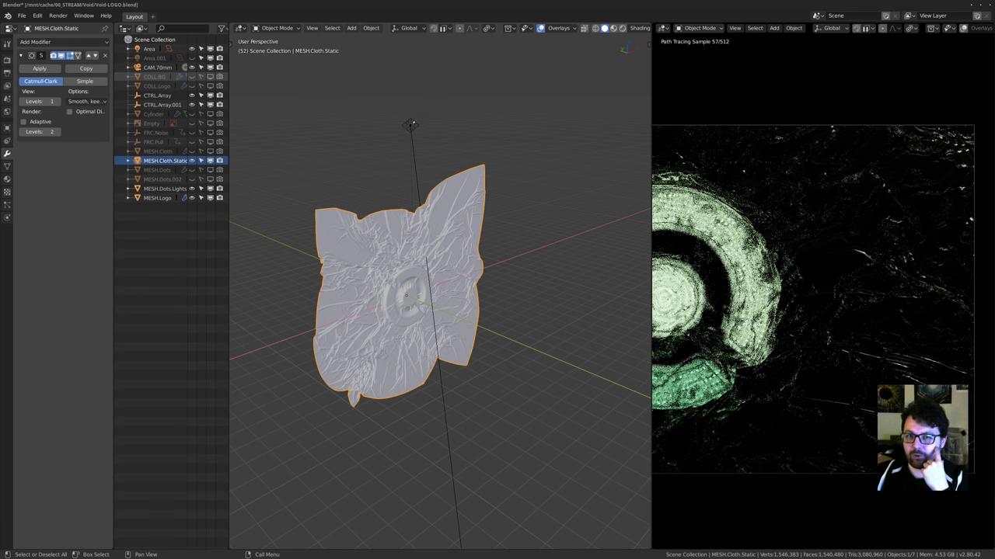
Try moving the Area light down along Z by about 7.5 units to compare the cloth highlights, and cancel the move.
{"action": "left_click", "coordinate": [411, 126]}
{"action": "key", "text": "g"}
{"action": "key", "text": "z"}
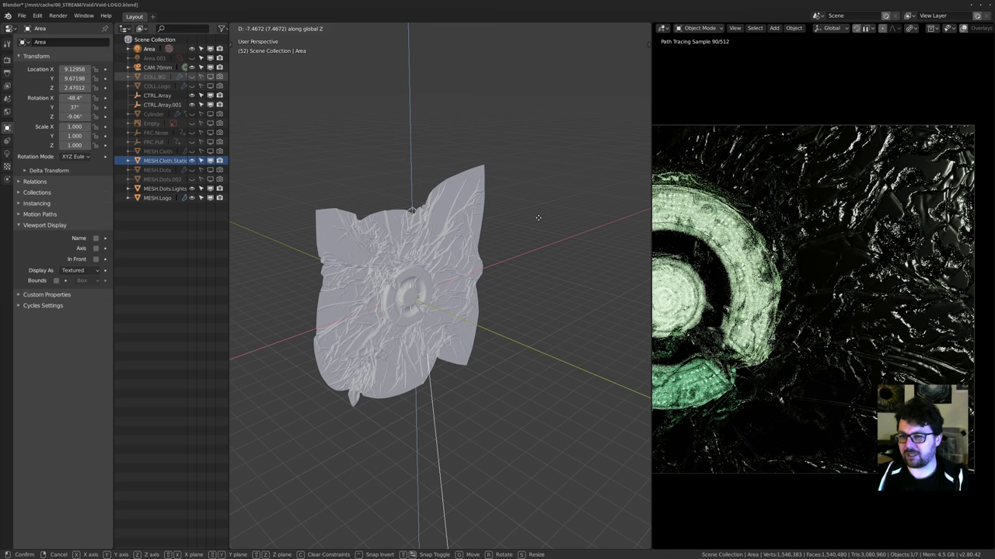
{"action": "key", "text": "Escape"}
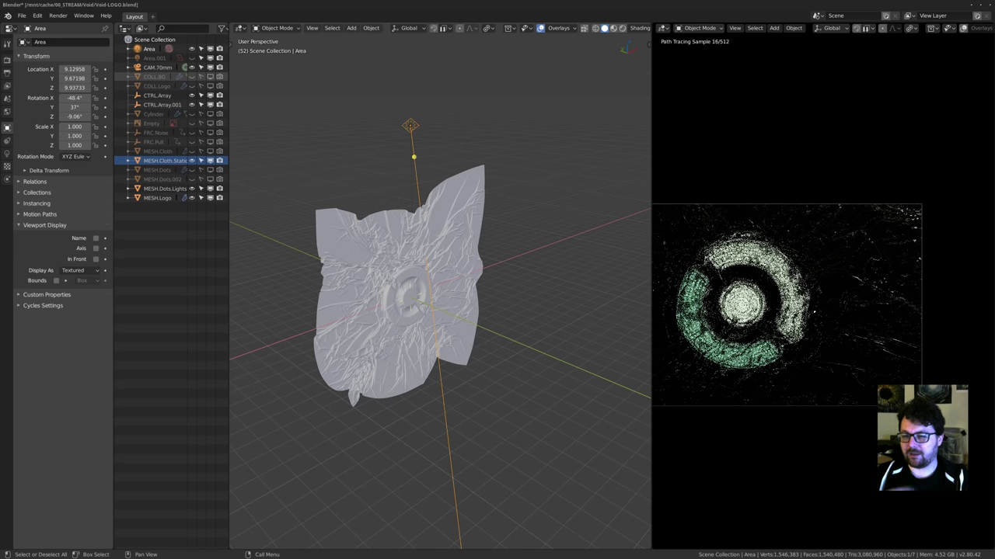
Examine the Area light's highlights on both sides of the rendered cloth with the light at its original height.
{"action": "mouse_move", "coordinate": [785, 304]}
{"action": "middle_mouse_down", "text": "shift"}
{"action": "mouse_move", "coordinate": [899, 295]}
{"action": "mouse_move", "coordinate": [753, 310]}
{"action": "middle_mouse_up", "text": "shift"}
{"action": "scroll", "coordinate": [754, 311], "scroll_direction": "up", "scroll_amount": 3}
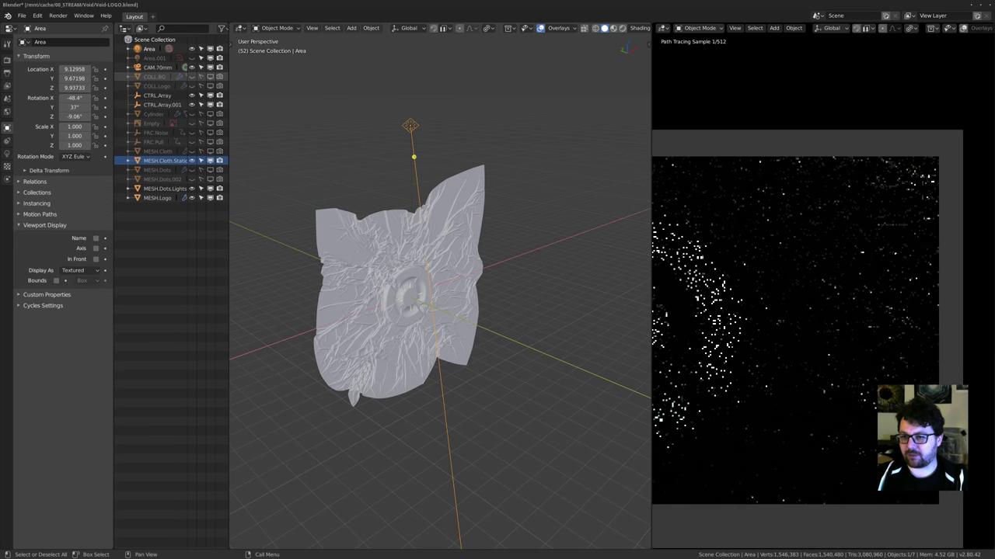
{"action": "scroll", "coordinate": [909, 240], "scroll_direction": "up", "scroll_amount": 3}
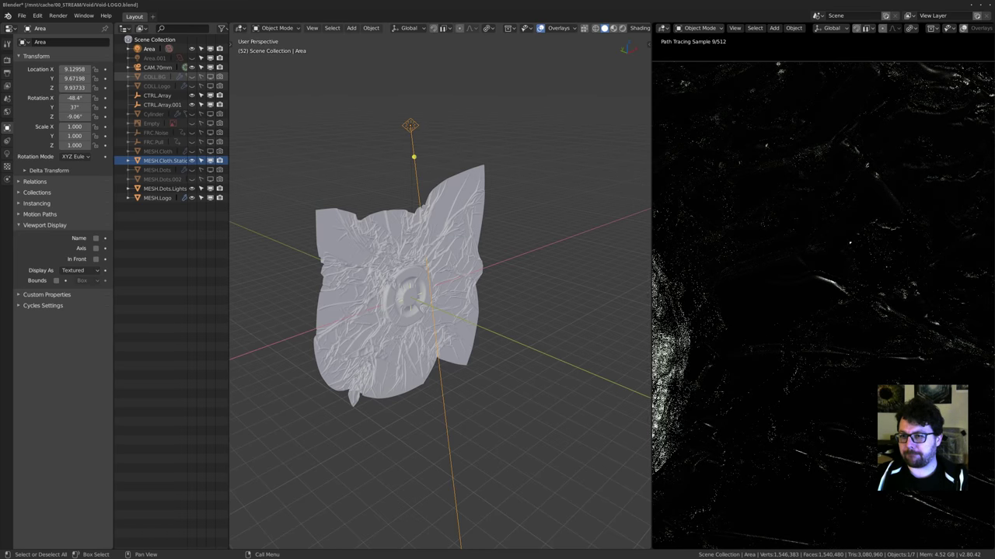
{"action": "scroll", "coordinate": [909, 240], "scroll_direction": "down", "scroll_amount": 3}
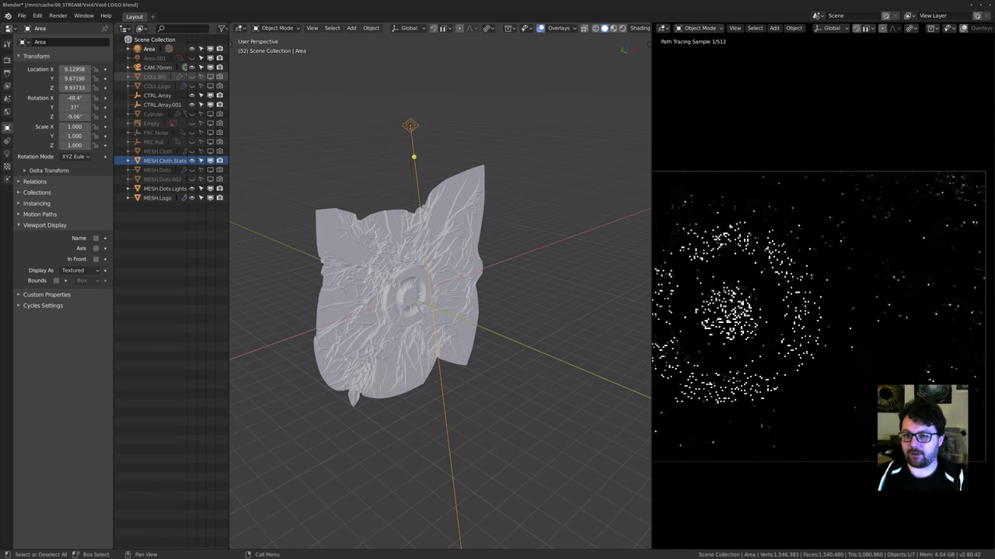
{"action": "scroll", "coordinate": [760, 238], "scroll_direction": "up", "scroll_amount": 3}
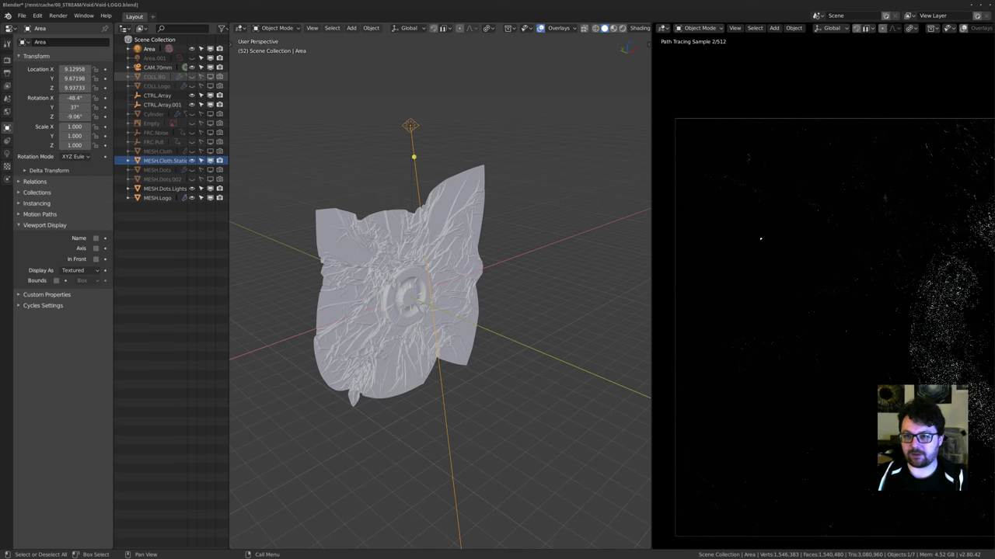
Show the Area.001 light again and check the render of the cloth and logo with both area lights on.
{"action": "left_click", "coordinate": [192, 59]}
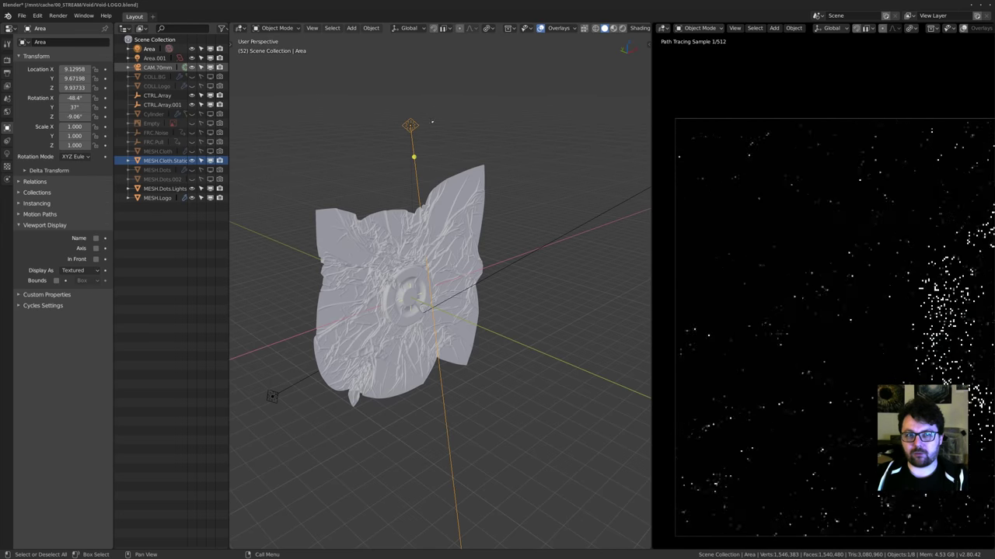
{"action": "scroll", "coordinate": [823, 292], "scroll_direction": "down", "scroll_amount": 2}
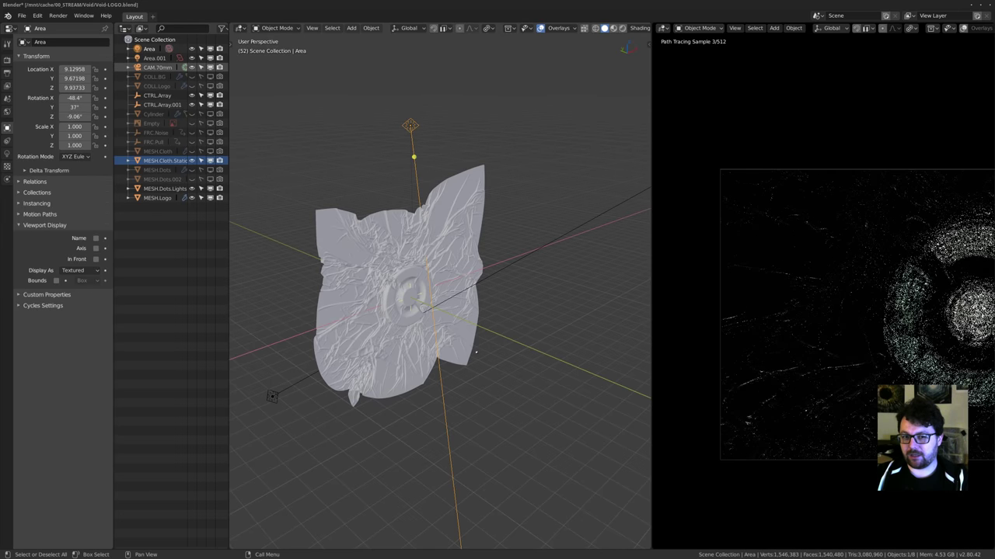
{"action": "middle_click_drag", "start_coordinate": [476, 352], "coordinate": [465, 319], "text": "shift"}
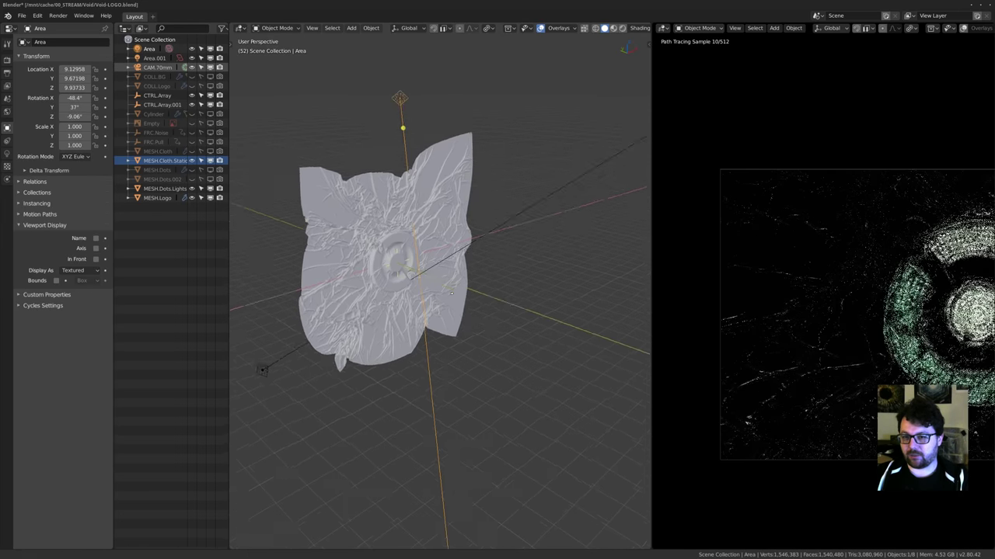
{"action": "scroll", "coordinate": [900, 343], "scroll_direction": "down", "scroll_amount": 2}
{"action": "middle_click_drag", "start_coordinate": [900, 343], "coordinate": [842, 335], "text": "shift"}
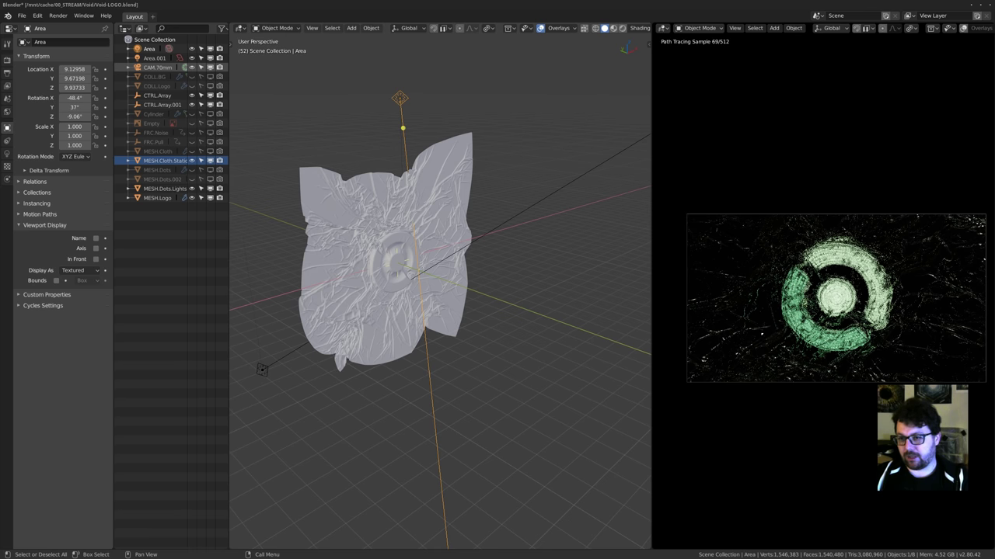
{"action": "middle_click_drag", "start_coordinate": [815, 321], "coordinate": [806, 315], "text": "shift"}
{"action": "scroll", "coordinate": [805, 315], "scroll_direction": "up", "scroll_amount": 3}
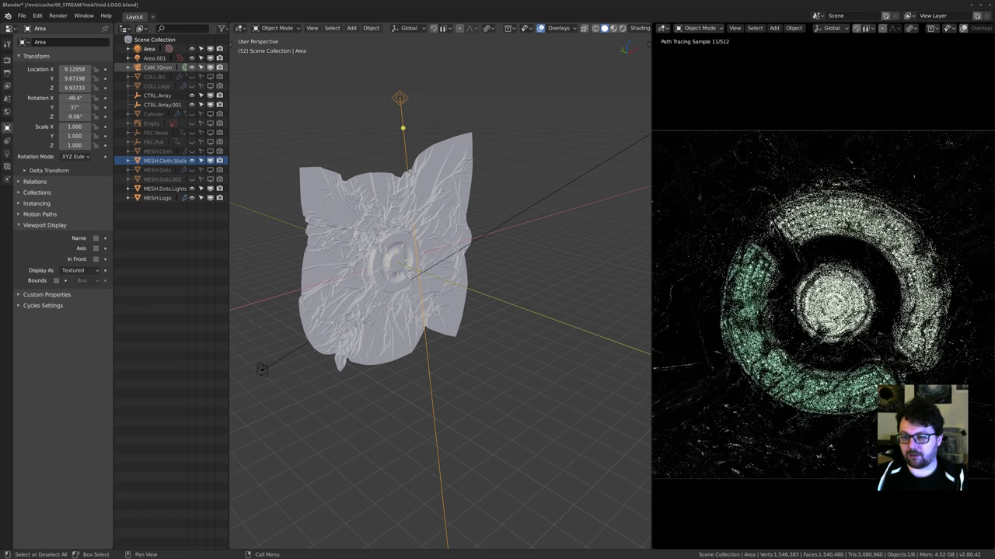
Select the CAM.70mm camera and open its lens and depth of field settings alongside the rendered logo.
{"action": "middle_click_drag", "start_coordinate": [446, 305], "coordinate": [387, 313], "text": "shift"}
{"action": "scroll", "coordinate": [387, 313], "scroll_direction": "down", "scroll_amount": 4}
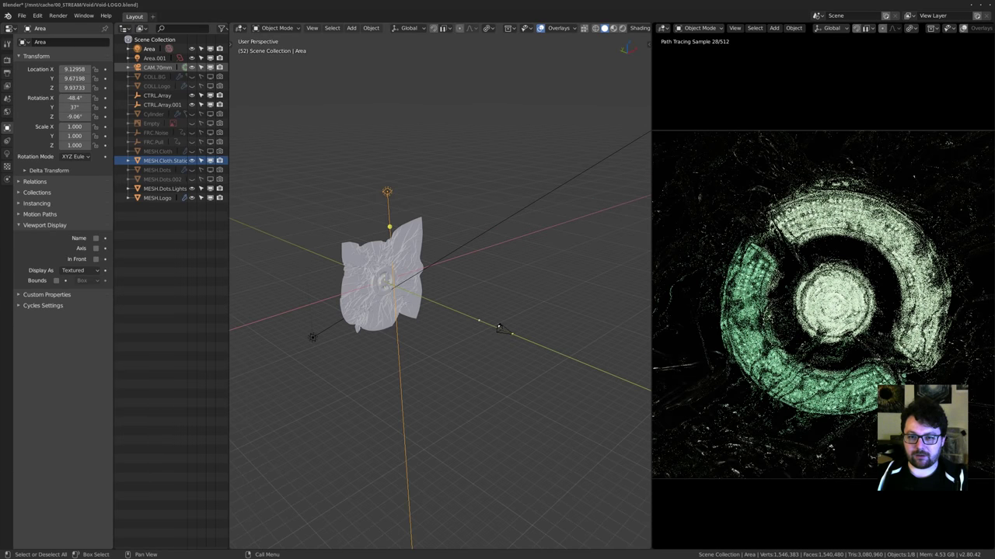
{"action": "left_click", "coordinate": [502, 331]}
{"action": "left_click", "coordinate": [6, 154]}
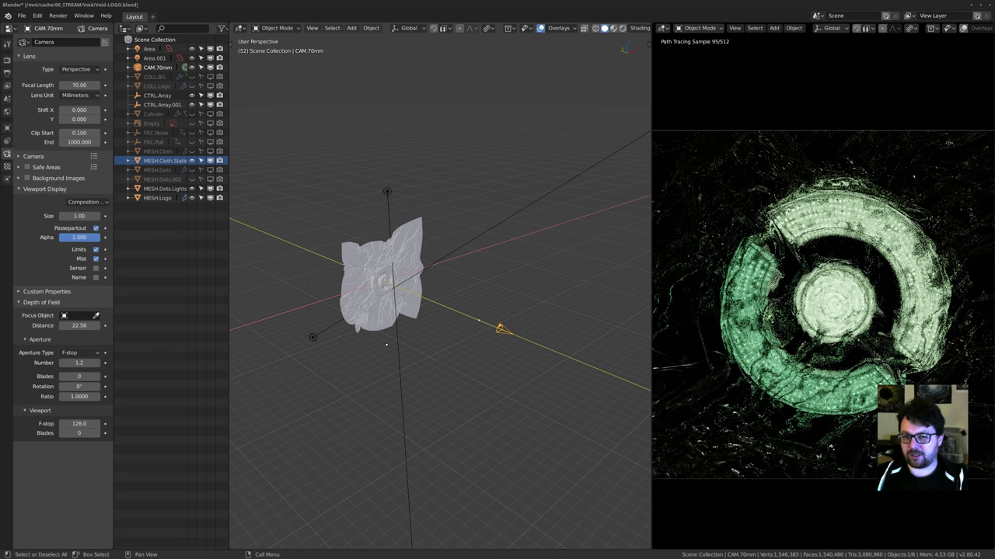
{"action": "scroll", "coordinate": [386, 344], "scroll_direction": "up", "scroll_amount": 5}
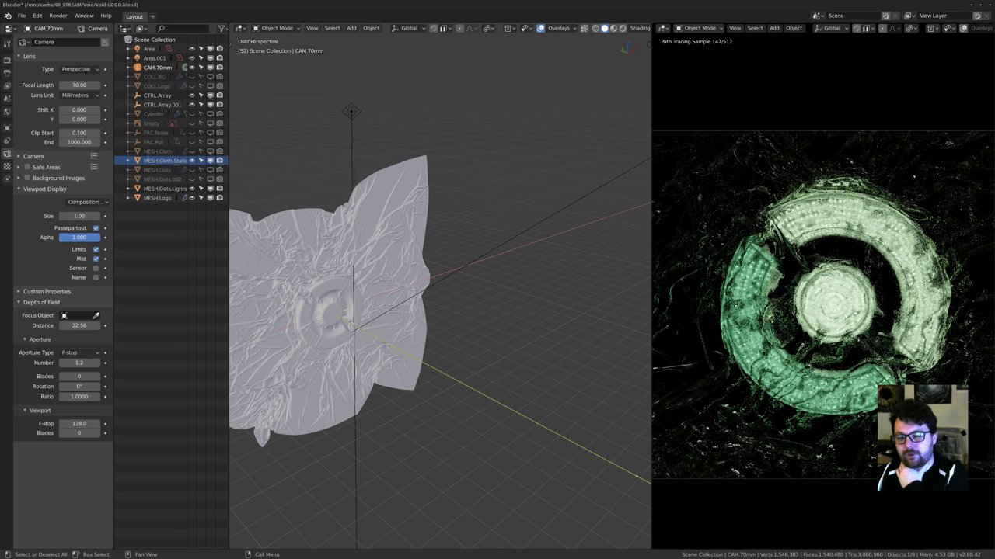
{"action": "middle_click_drag", "start_coordinate": [826, 295], "coordinate": [815, 290], "text": "shift"}
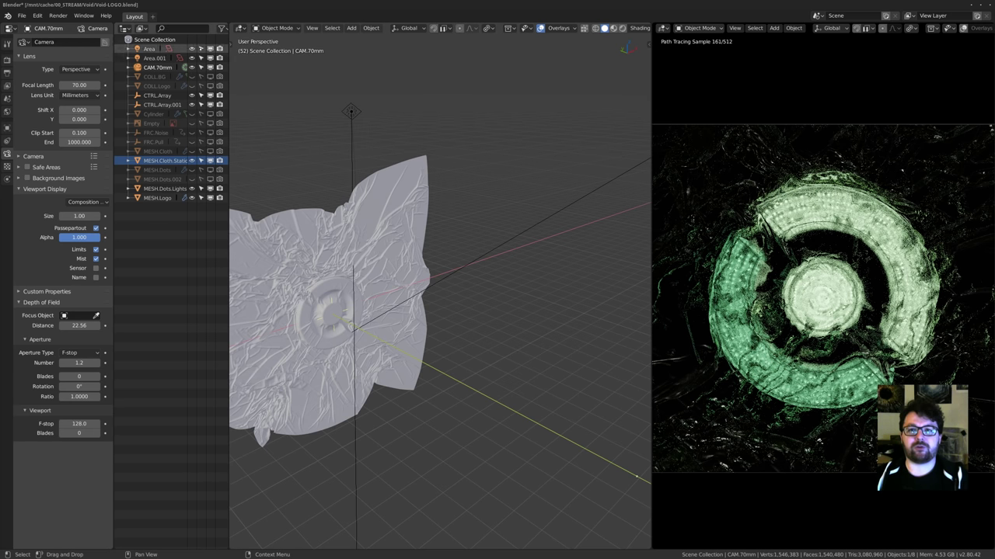
Quit the program and discard the unsaved changes to Void-LOGO.blend.
{"action": "key", "text": "ctrl+q"}
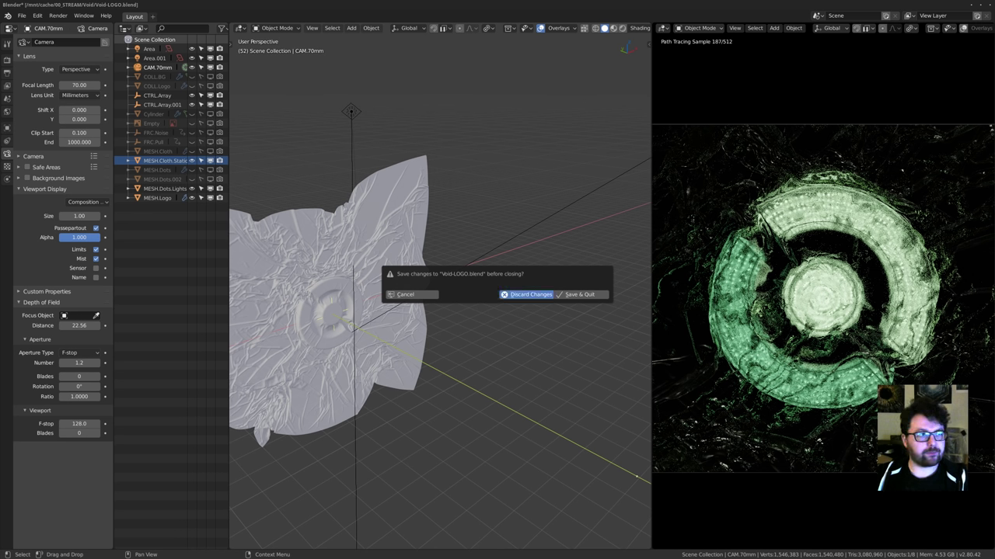
{"action": "left_click", "coordinate": [513, 294]}
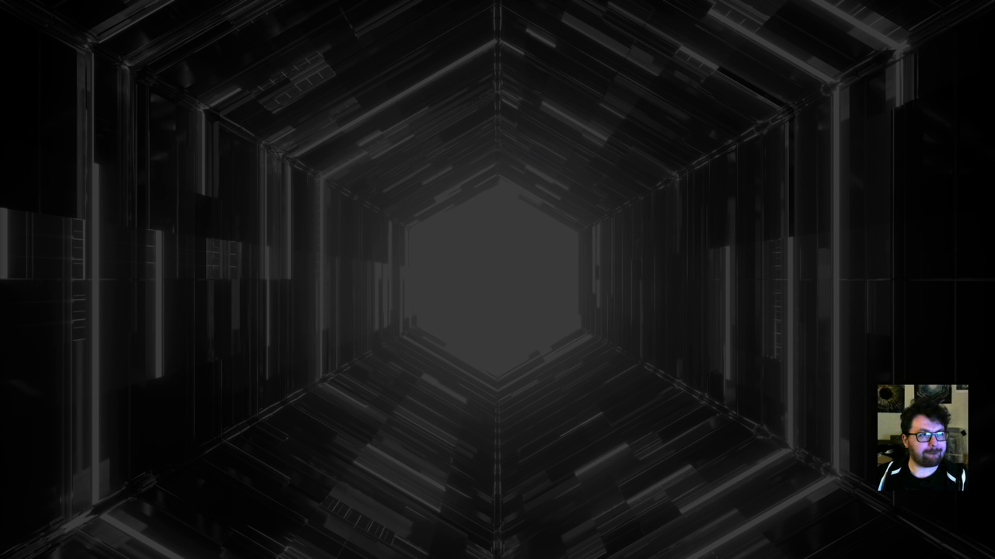
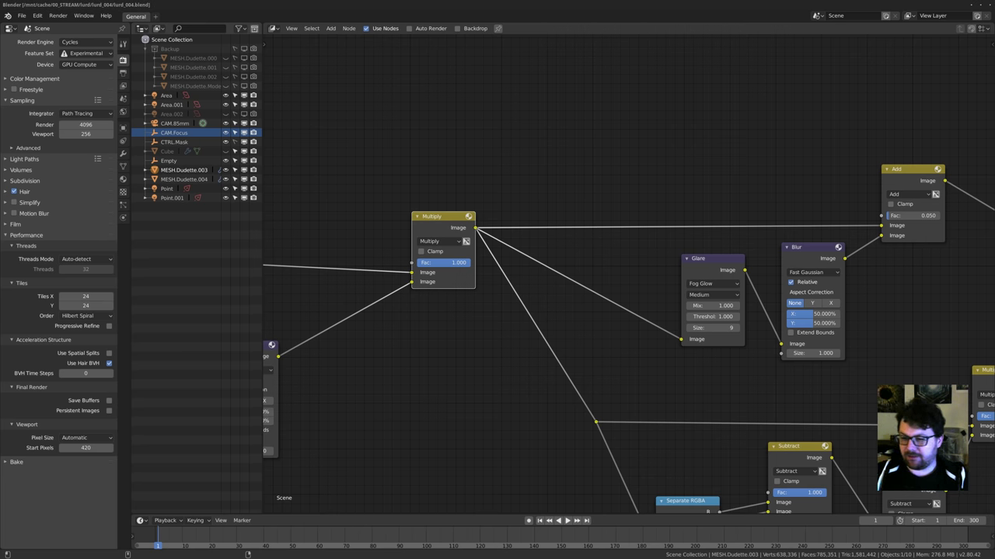
Switch the lurd_004 compositor area to the 3D viewport and bring the head model into view.
{"action": "middle_click_drag", "start_coordinate": [549, 311], "coordinate": [602, 292]}
{"action": "key", "text": "shift+F5"}
{"action": "scroll", "coordinate": [576, 278], "scroll_direction": "down", "scroll_amount": 4}
{"action": "scroll", "coordinate": [575, 268], "scroll_direction": "up", "scroll_amount": 2}
{"action": "mouse_move", "coordinate": [722, 336]}
{"action": "middle_mouse_down"}
{"action": "mouse_move", "coordinate": [632, 345]}
{"action": "mouse_move", "coordinate": [829, 94]}
{"action": "middle_mouse_up"}
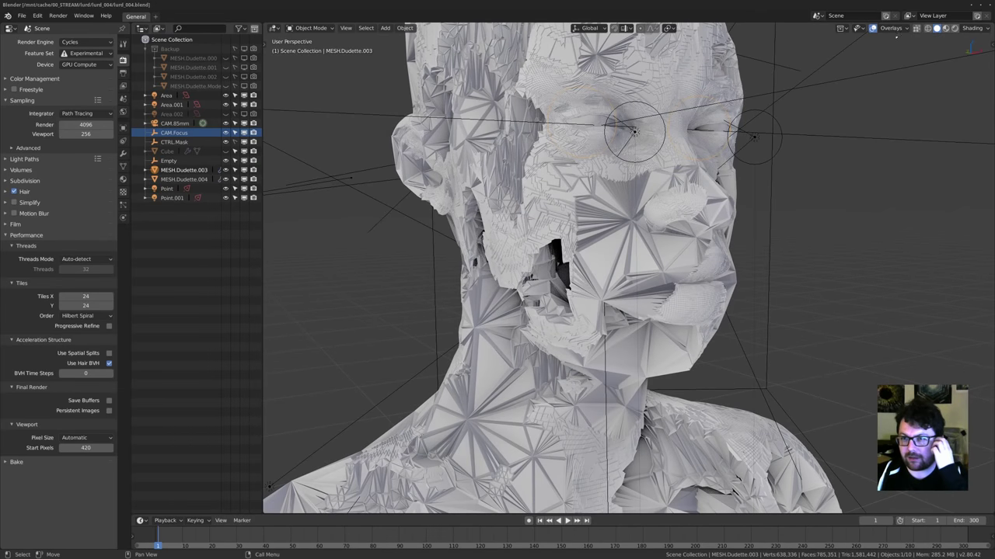
Review the viewport overlay and shading options, turning Cavity off and back on to compare its effect on the head.
{"action": "left_click", "coordinate": [893, 29]}
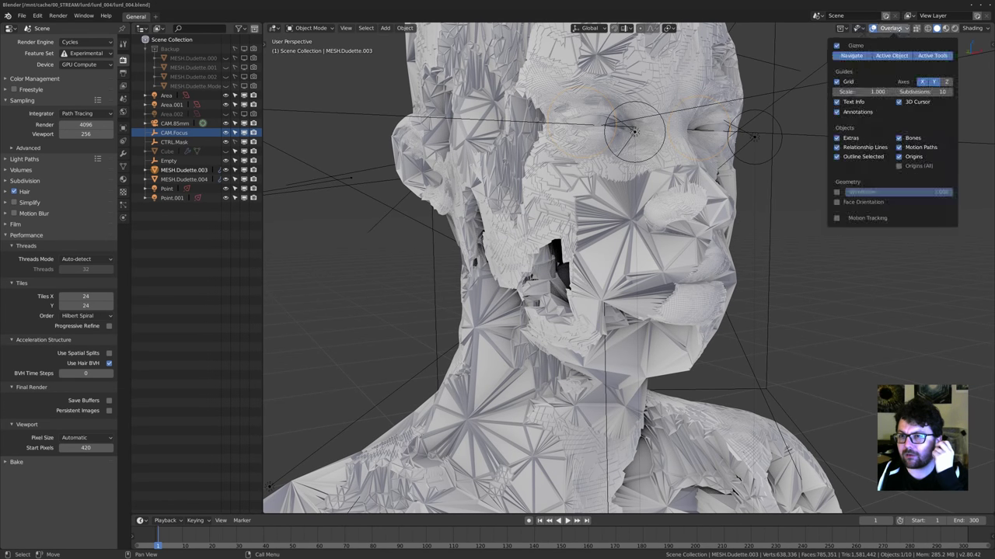
{"action": "mouse_move", "coordinate": [980, 30]}
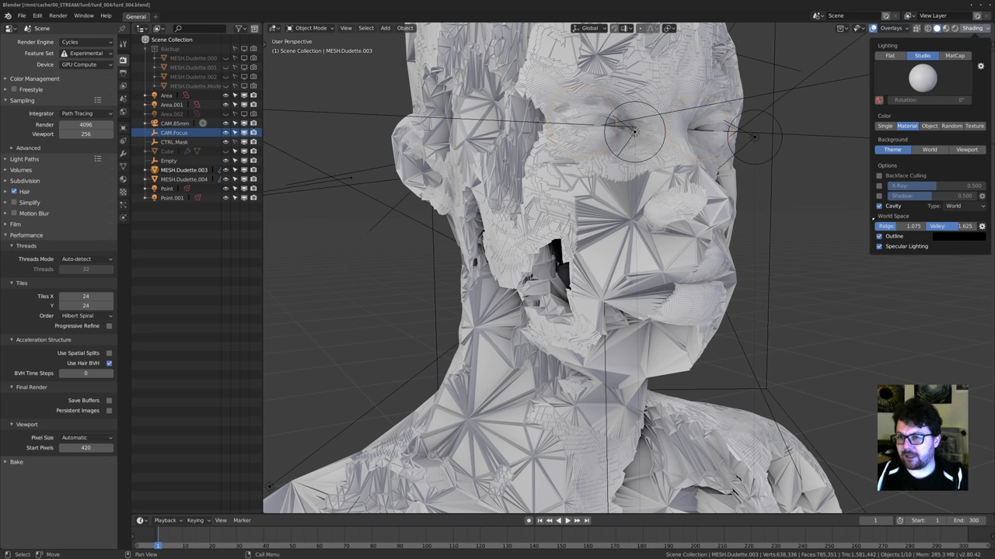
{"action": "left_click", "coordinate": [880, 206]}
{"action": "left_click", "coordinate": [880, 206]}
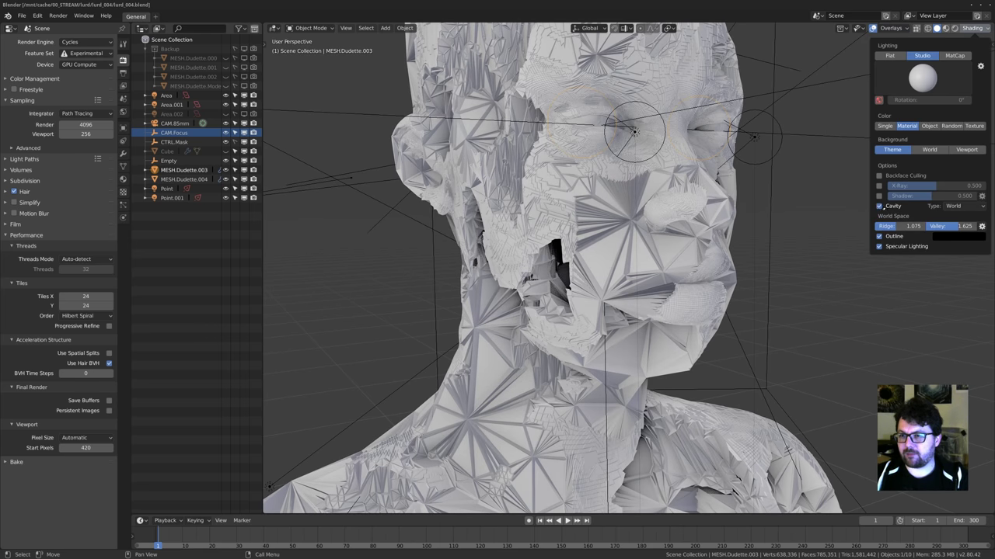
Select the MESH.Dudette.004 head mesh and collapse the Displace and Decimate modifiers in its modifier stack.
{"action": "mouse_move", "coordinate": [474, 210]}
{"action": "middle_mouse_down"}
{"action": "mouse_move", "coordinate": [463, 234]}
{"action": "mouse_move", "coordinate": [557, 230]}
{"action": "middle_mouse_up"}
{"action": "middle_click_drag", "start_coordinate": [482, 277], "coordinate": [730, 244]}
{"action": "left_click", "coordinate": [184, 179]}
{"action": "key", "text": "KP_Decimal"}
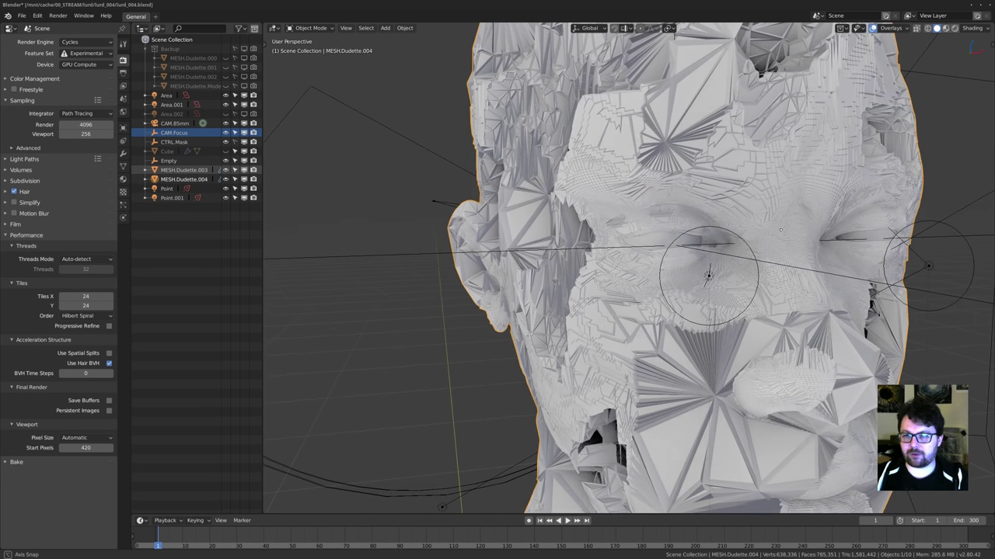
{"action": "left_click", "coordinate": [123, 153]}
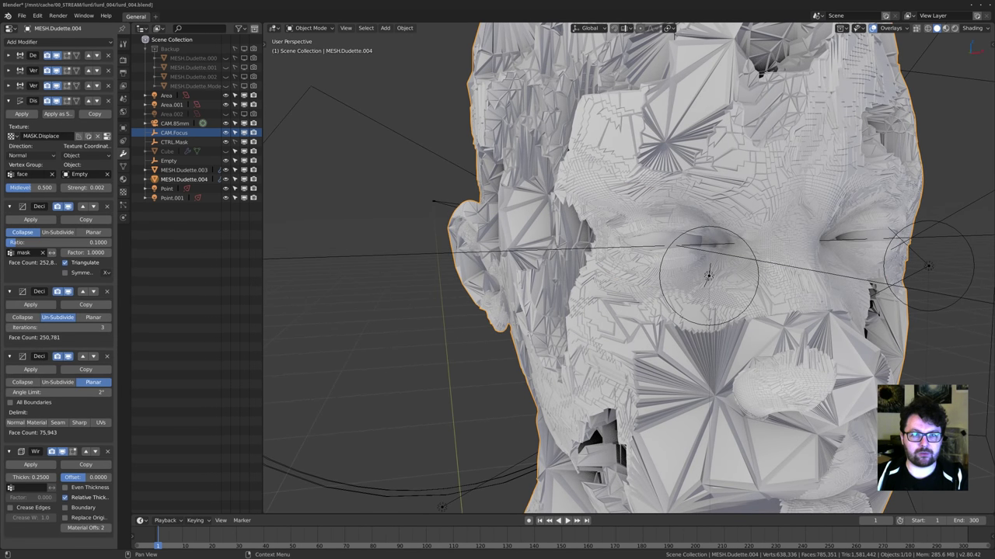
{"action": "left_click_drag", "start_coordinate": [9, 101], "coordinate": [8, 181]}
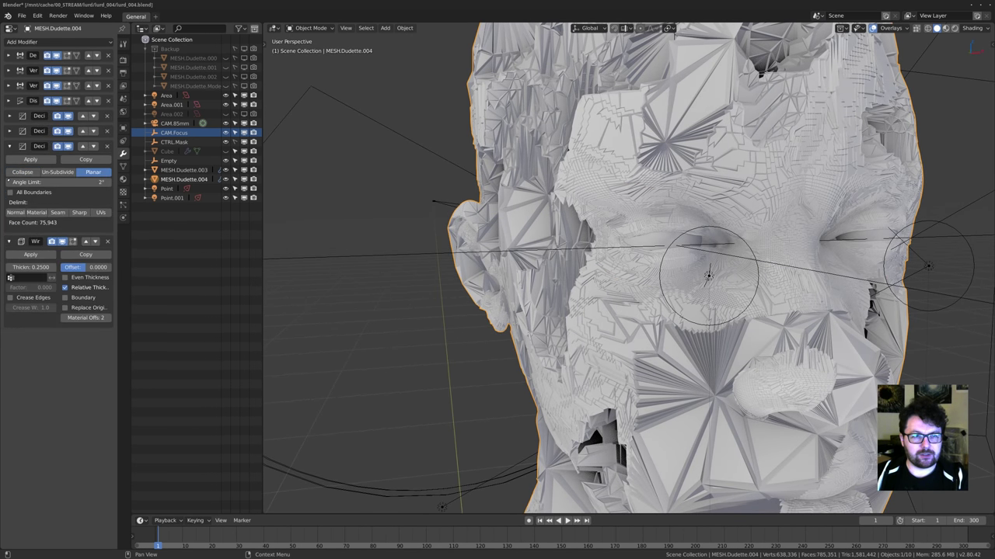
{"action": "left_click", "coordinate": [8, 146]}
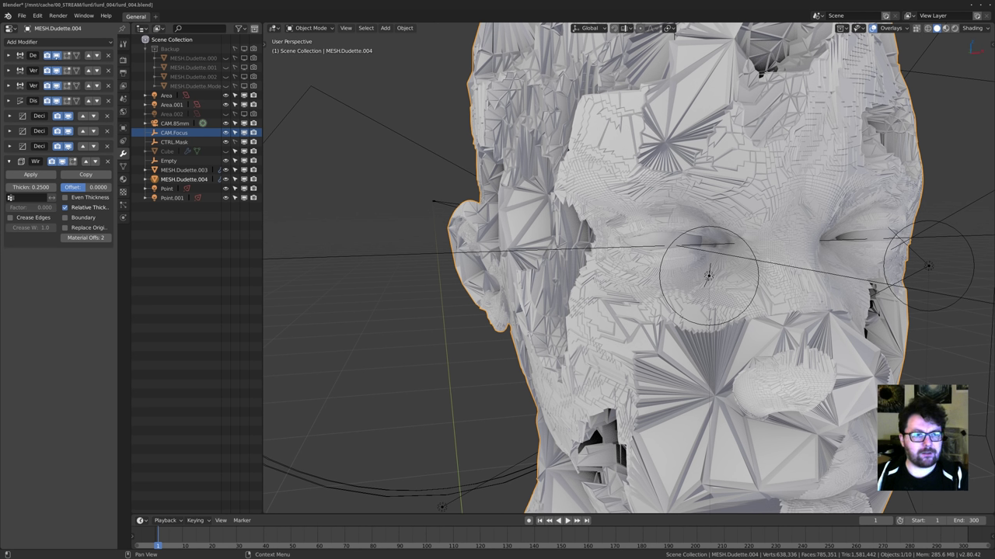
Turn off the viewport display of all MESH.Dudette.004 modifiers and view the unmodified head.
{"action": "key", "text": "ctrl+z"}
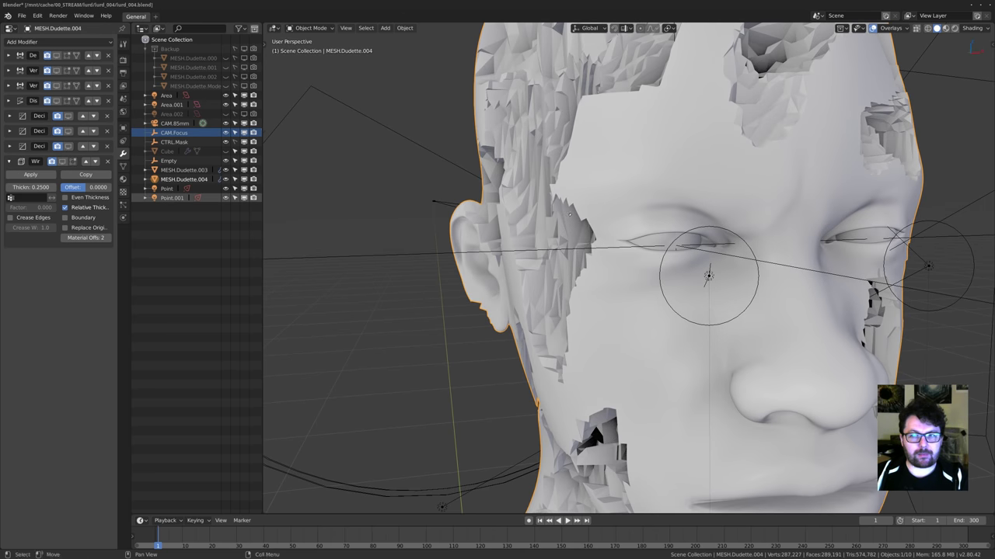
{"action": "scroll", "coordinate": [290, 202], "scroll_direction": "down", "scroll_amount": 3}
{"action": "mouse_move", "coordinate": [291, 202]}
{"action": "middle_mouse_down"}
{"action": "mouse_move", "coordinate": [275, 203]}
{"action": "mouse_move", "coordinate": [308, 205]}
{"action": "middle_mouse_up"}
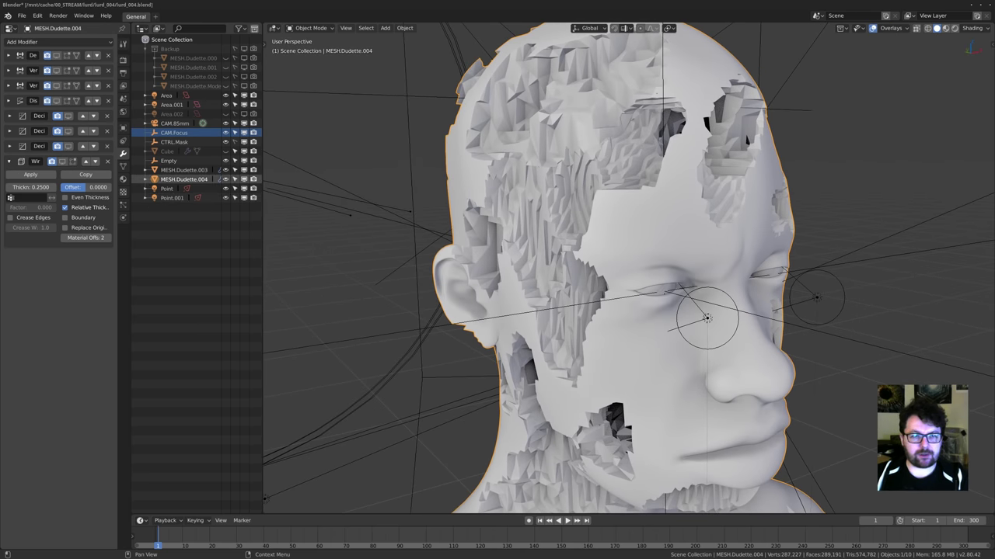
Expand the modifiers of MESH.Dudette.004 and review the Vertex Weight Edit settings with that modifier's viewport display enabled.
{"action": "left_click", "coordinate": [10, 147]}
{"action": "left_click", "coordinate": [10, 131]}
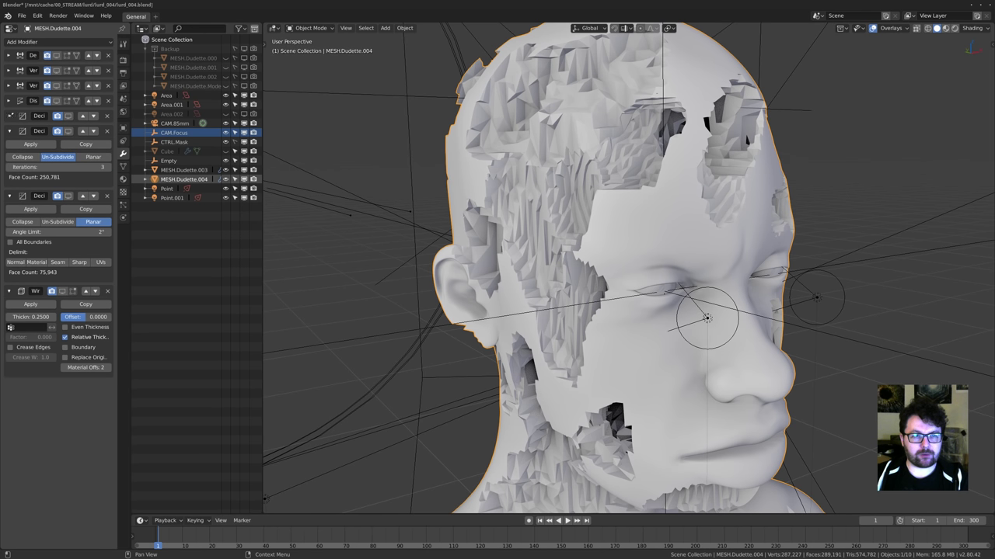
{"action": "left_click", "coordinate": [10, 117]}
{"action": "left_click", "coordinate": [10, 101]}
{"action": "left_click", "coordinate": [10, 86]}
{"action": "left_click", "coordinate": [10, 71]}
{"action": "left_click", "coordinate": [10, 56]}
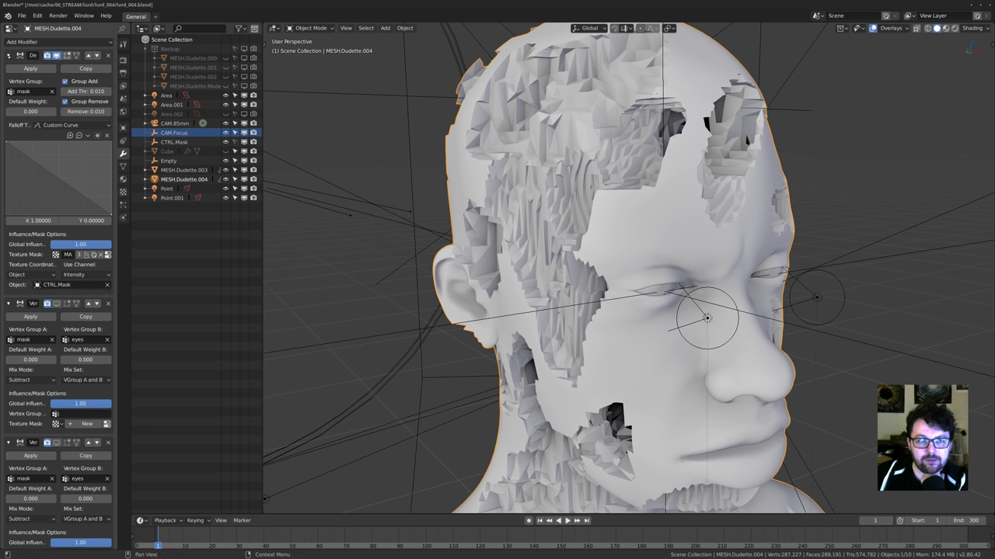
{"action": "left_click", "coordinate": [9, 55]}
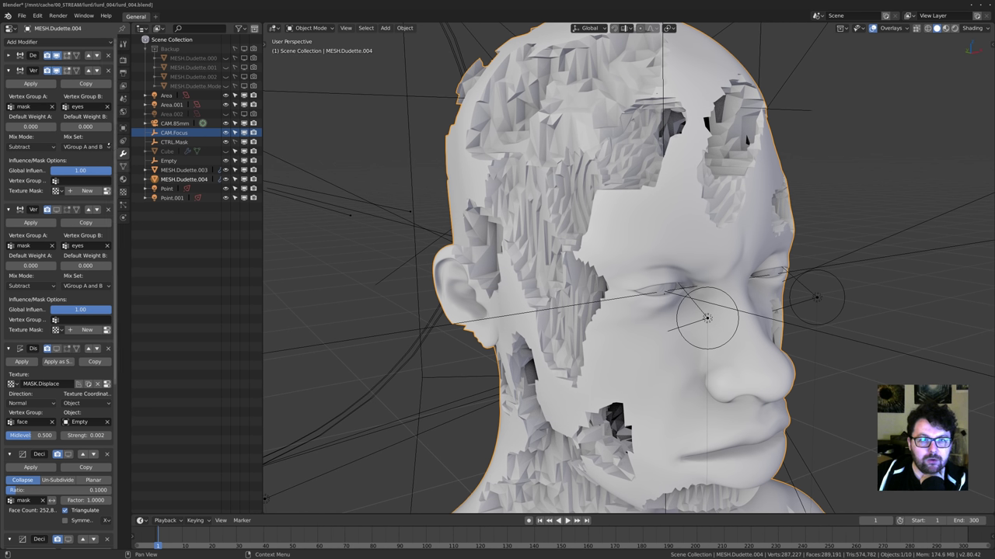
Look up the Vertex Weight Mix type among the available modifiers and check the first mix modifier's Mix Mode.
{"action": "left_click", "coordinate": [58, 41]}
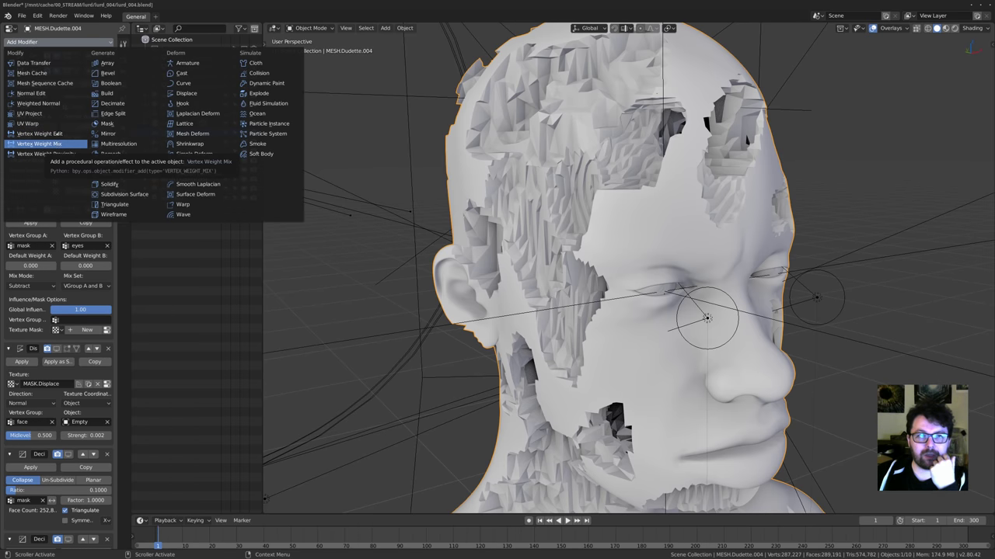
{"action": "left_click", "coordinate": [57, 143]}
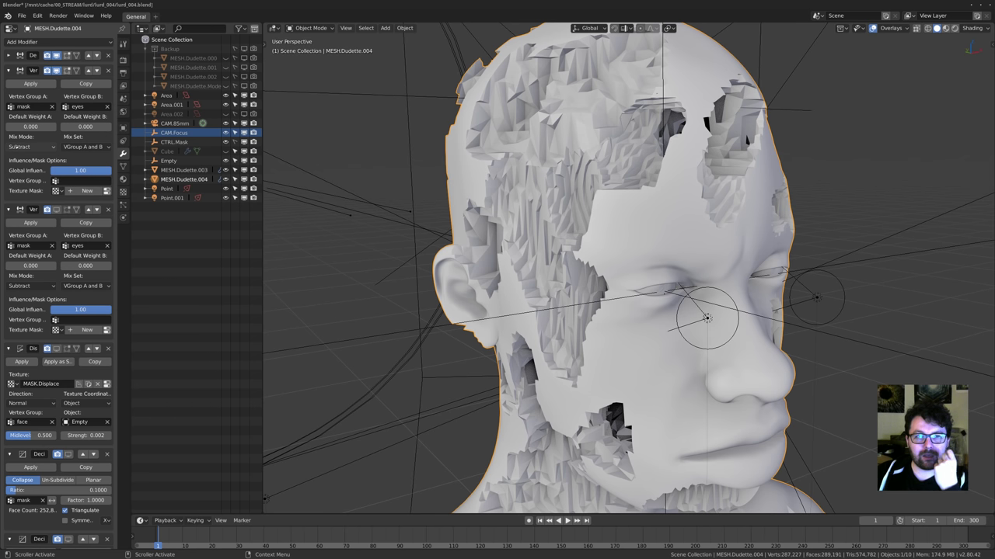
{"action": "left_click", "coordinate": [32, 146]}
Put MESH.Dudette.004 in Weight Paint mode and display the weights of its mask vertex group.
{"action": "middle_click_drag", "start_coordinate": [540, 173], "coordinate": [564, 208], "text": "shift"}
{"action": "key", "text": "ctrl+Tab"}
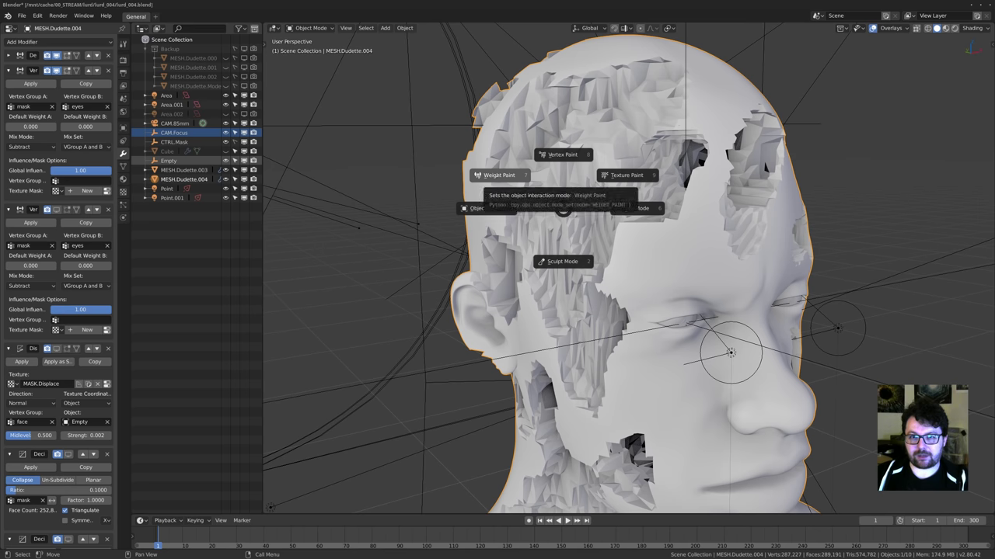
{"action": "left_click", "coordinate": [499, 175]}
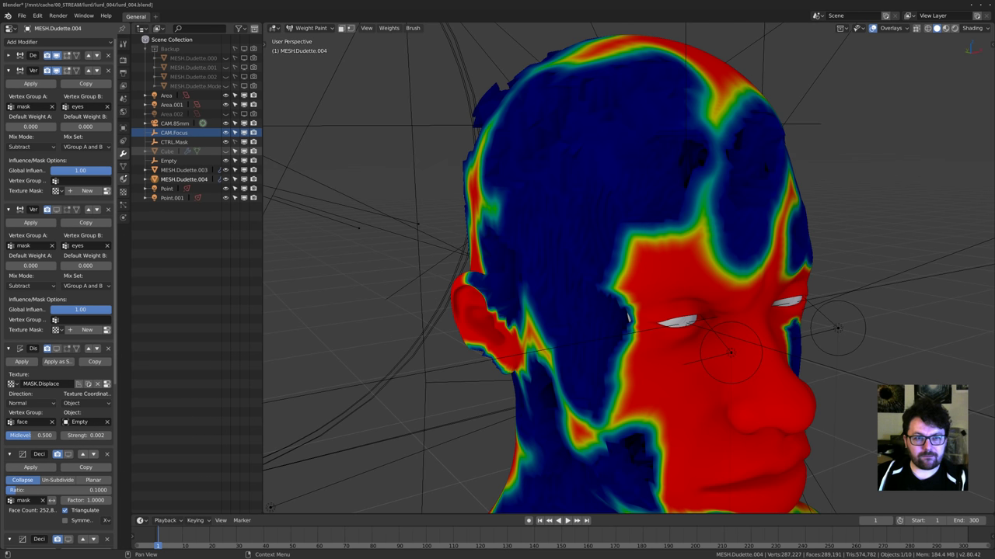
{"action": "left_click", "coordinate": [122, 166]}
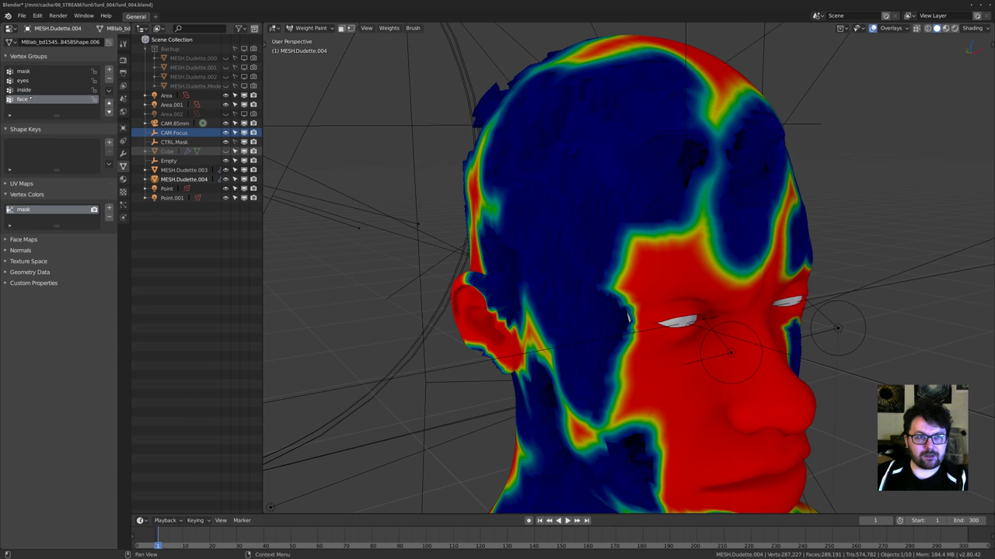
{"action": "left_click", "coordinate": [31, 71]}
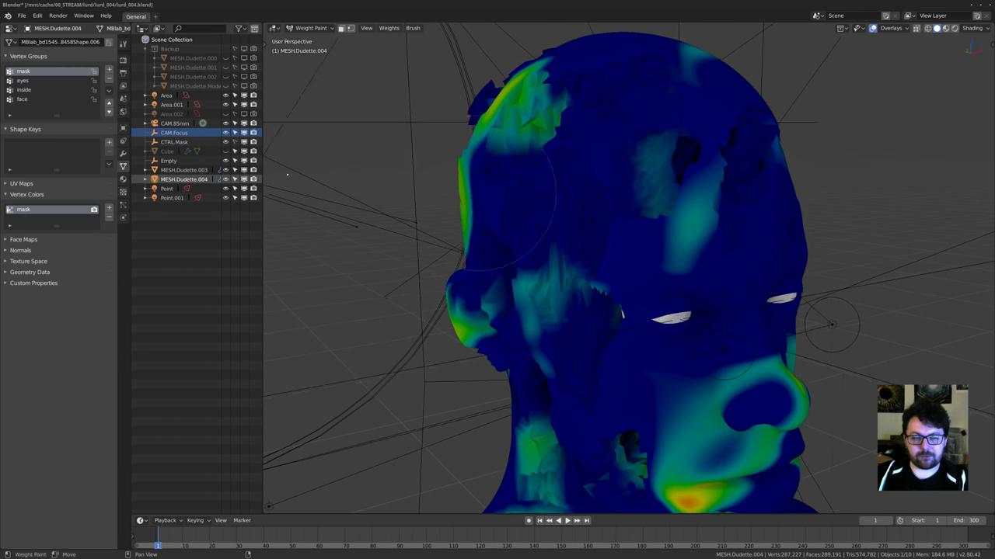
Examine the mask weights around the eyes alongside the Vertex Weight Mix modifier settings.
{"action": "left_click", "coordinate": [123, 153]}
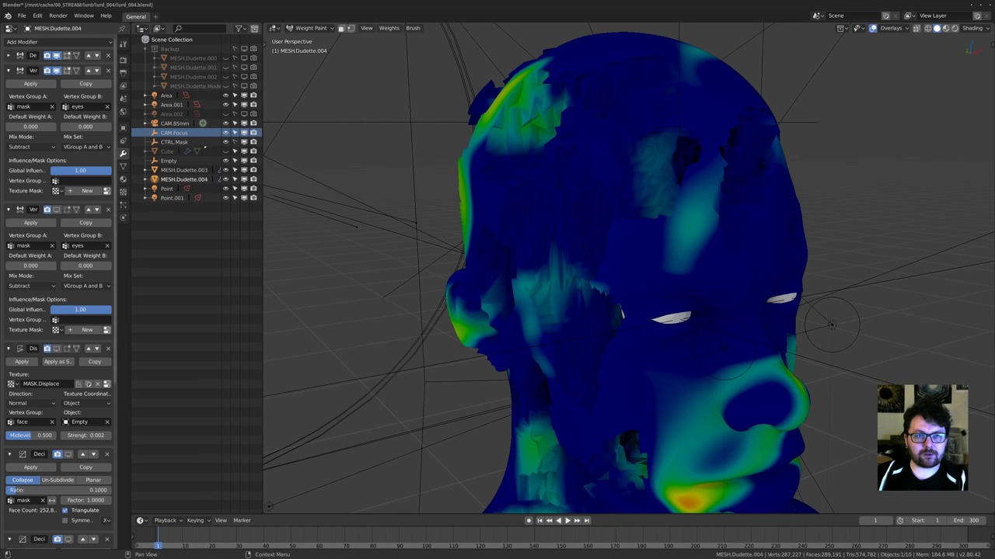
{"action": "left_click", "coordinate": [622, 310]}
{"action": "mouse_move", "coordinate": [738, 268]}
{"action": "middle_mouse_down"}
{"action": "mouse_move", "coordinate": [541, 224]}
{"action": "mouse_move", "coordinate": [699, 233]}
{"action": "middle_mouse_up"}
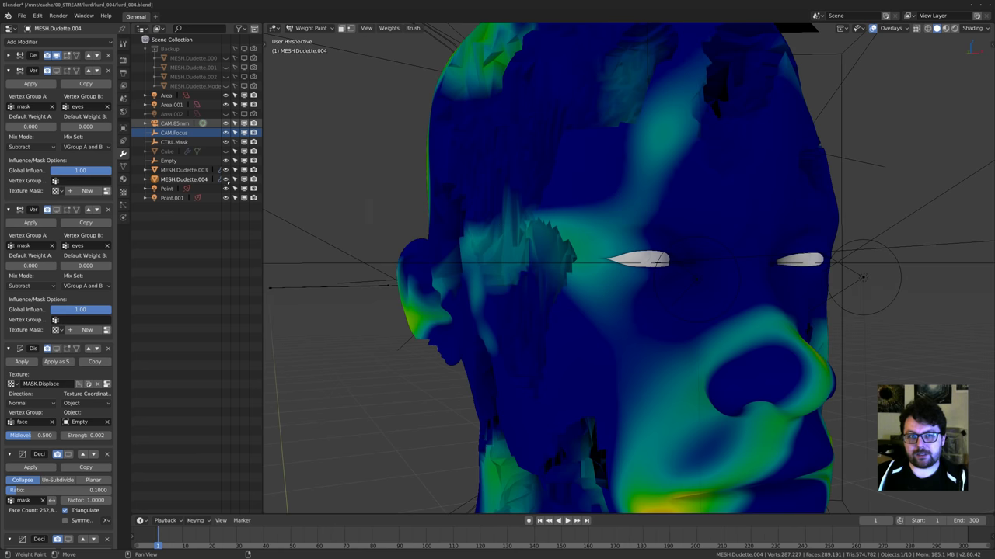
Compare the weights of the eyes vertex group with those of the mask group around the face.
{"action": "left_click", "coordinate": [123, 166]}
{"action": "left_click", "coordinate": [25, 81]}
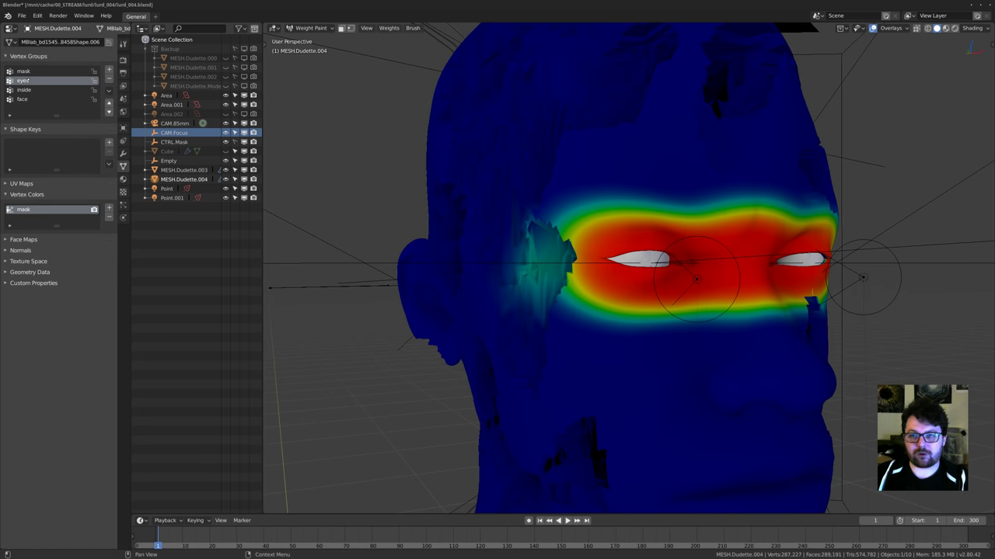
{"action": "left_click", "coordinate": [24, 71]}
{"action": "mouse_move", "coordinate": [644, 233]}
{"action": "middle_mouse_down"}
{"action": "mouse_move", "coordinate": [632, 255]}
{"action": "mouse_move", "coordinate": [660, 272]}
{"action": "mouse_move", "coordinate": [588, 298]}
{"action": "middle_mouse_up"}
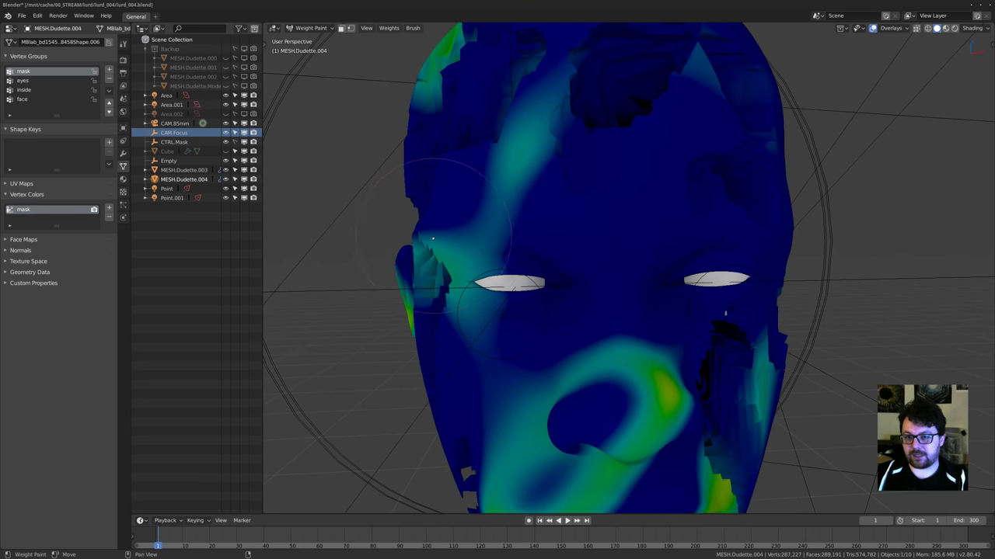
{"action": "middle_click_drag", "start_coordinate": [532, 321], "coordinate": [550, 289]}
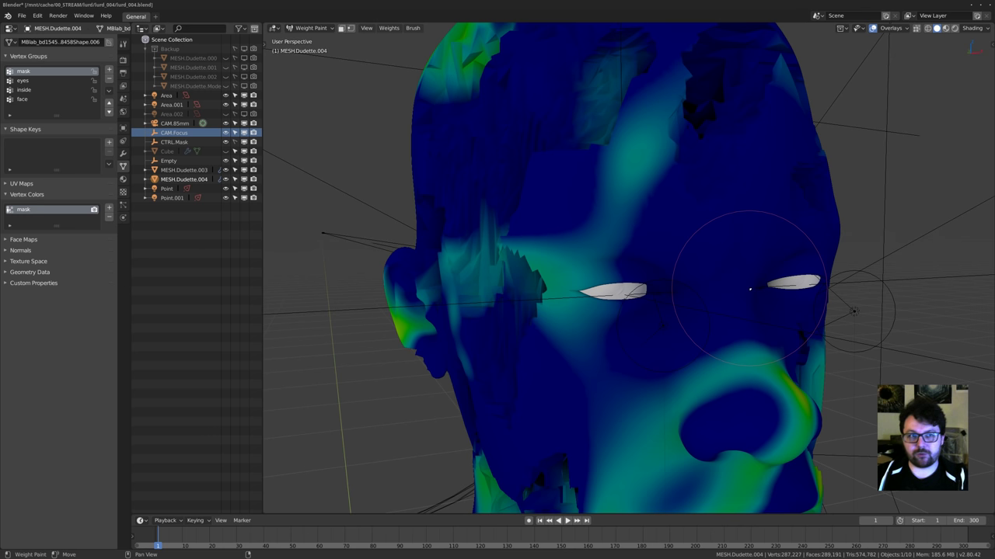
Toggle the first Vertex Weight Mix modifier's viewport display to compare the mask weights around the eyes, leaving it enabled.
{"action": "left_click", "coordinate": [123, 153]}
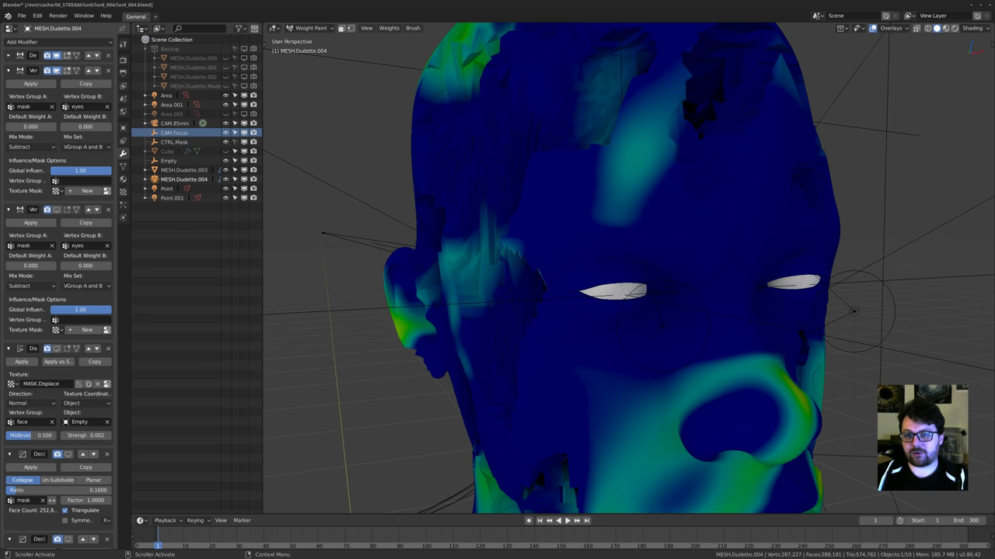
{"action": "left_click", "coordinate": [58, 71]}
{"action": "left_click", "coordinate": [58, 71]}
{"action": "left_click", "coordinate": [58, 71]}
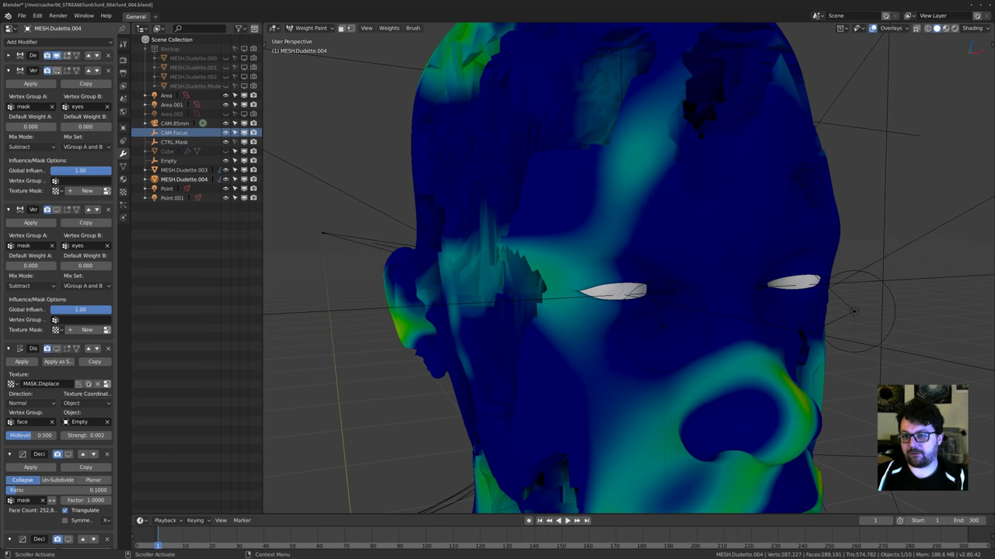
{"action": "key", "text": "ctrl+z"}
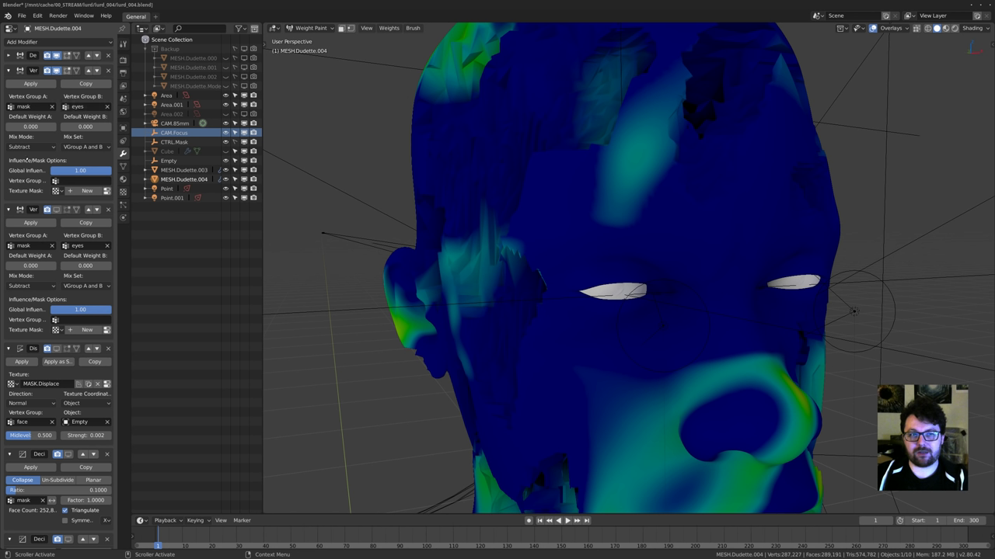
Review the first Vertex Weight Mix modifier's Mix Mode and Mix Set, and examine the mask weights around the head.
{"action": "left_click", "coordinate": [37, 147]}
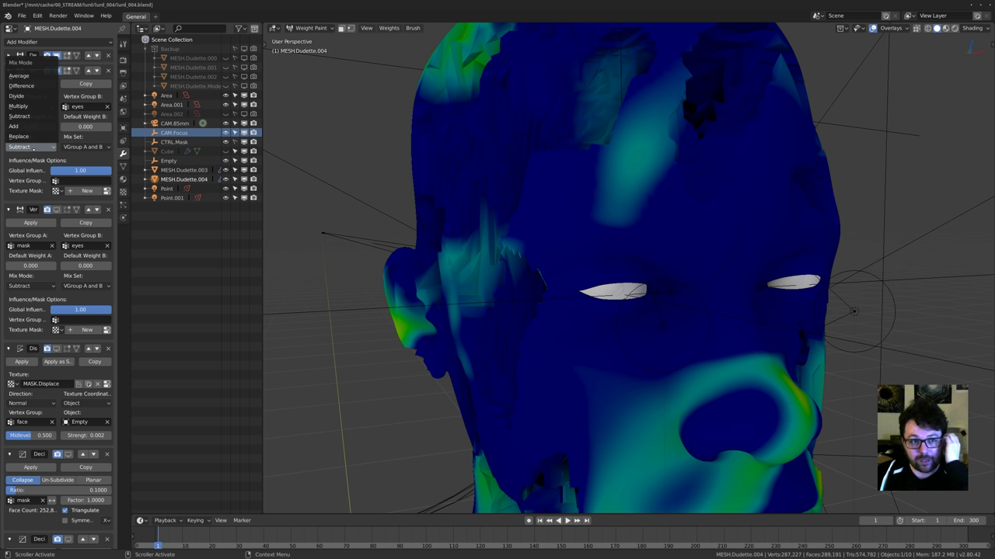
{"action": "left_click", "coordinate": [78, 147]}
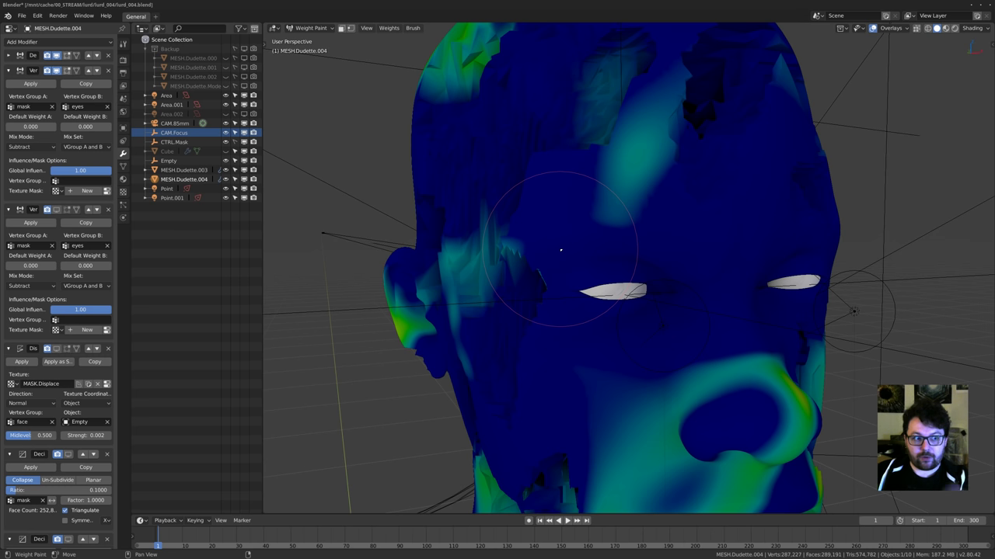
{"action": "middle_click_drag", "start_coordinate": [623, 248], "coordinate": [555, 240], "text": "shift"}
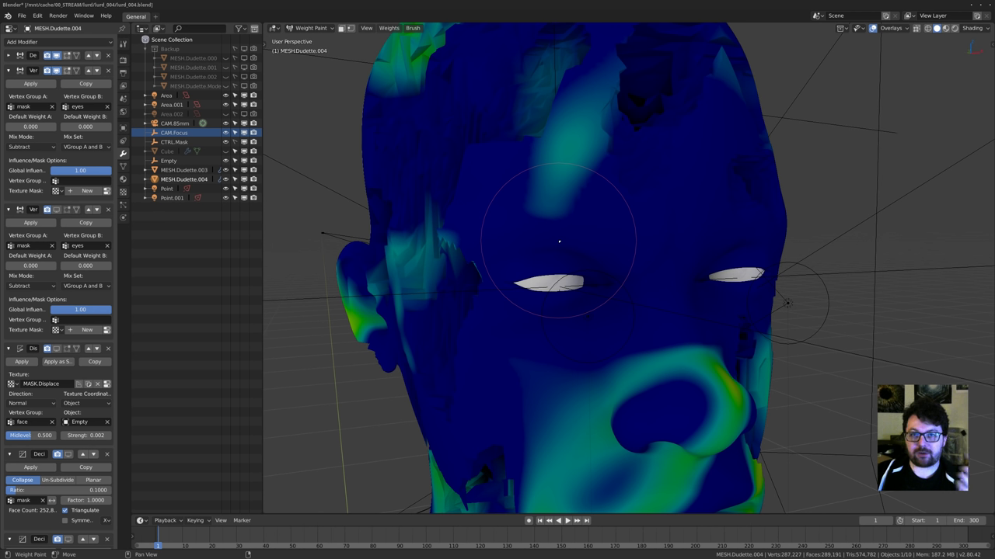
{"action": "middle_click_drag", "start_coordinate": [544, 247], "coordinate": [528, 259]}
{"action": "scroll", "coordinate": [536, 258], "scroll_direction": "down", "scroll_amount": 4}
{"action": "scroll", "coordinate": [615, 257], "scroll_direction": "up", "scroll_amount": 4}
{"action": "middle_click_drag", "start_coordinate": [622, 258], "coordinate": [607, 275]}
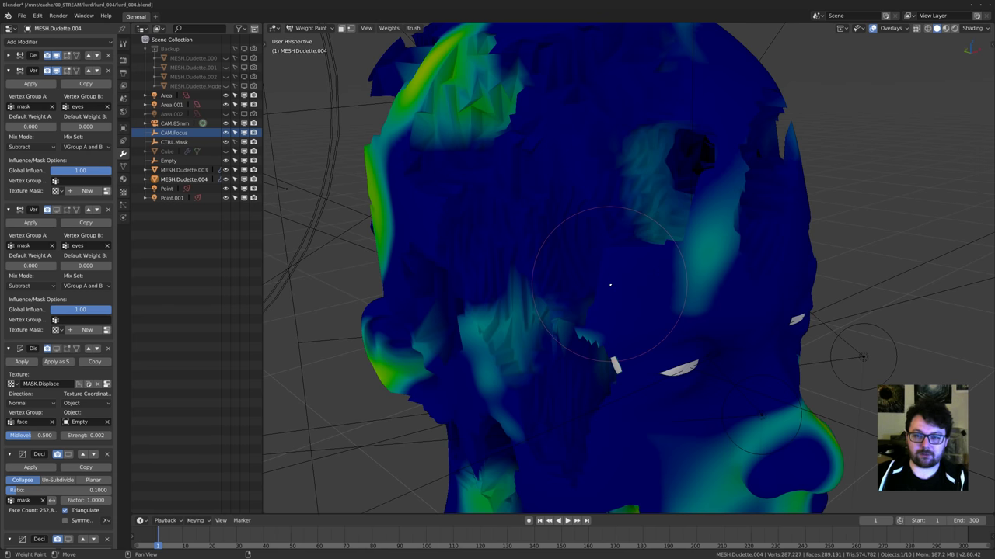
{"action": "middle_click_drag", "start_coordinate": [610, 285], "coordinate": [559, 287]}
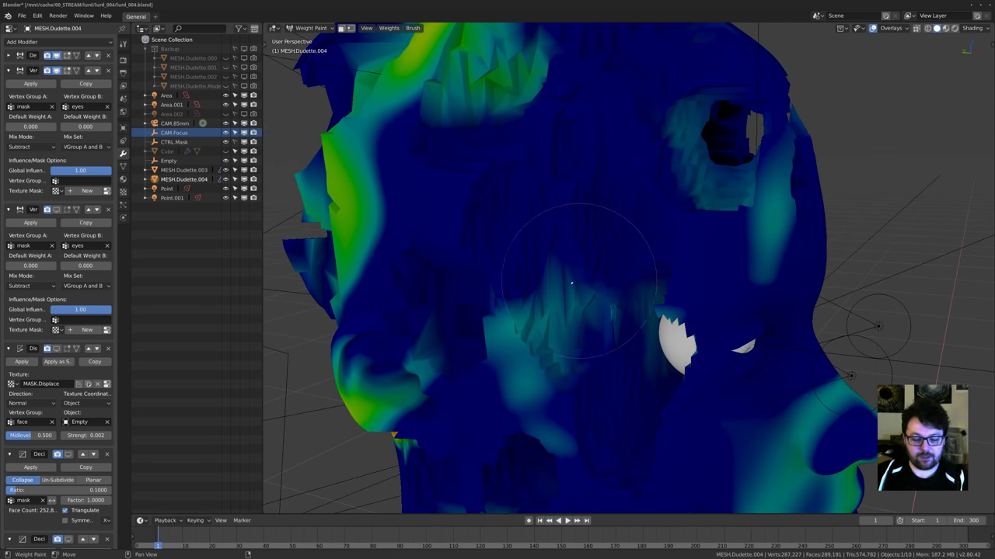
Return MESH.Dudette.004 to Object Mode and examine the carved, displaced surface on the forehead and sides of the head.
{"action": "key", "text": "ctrl+Tab"}
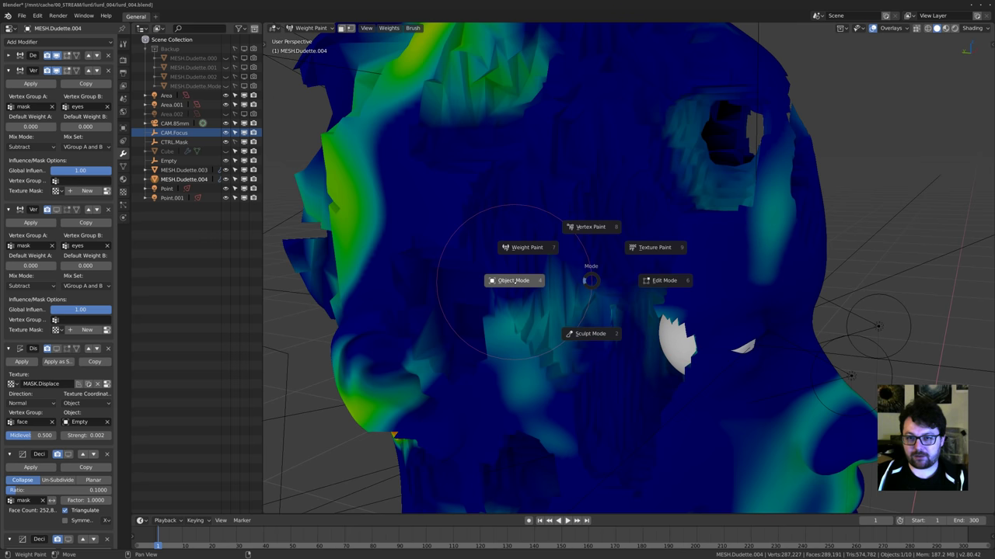
{"action": "left_click", "coordinate": [514, 281]}
{"action": "middle_click_drag", "start_coordinate": [614, 270], "coordinate": [668, 312]}
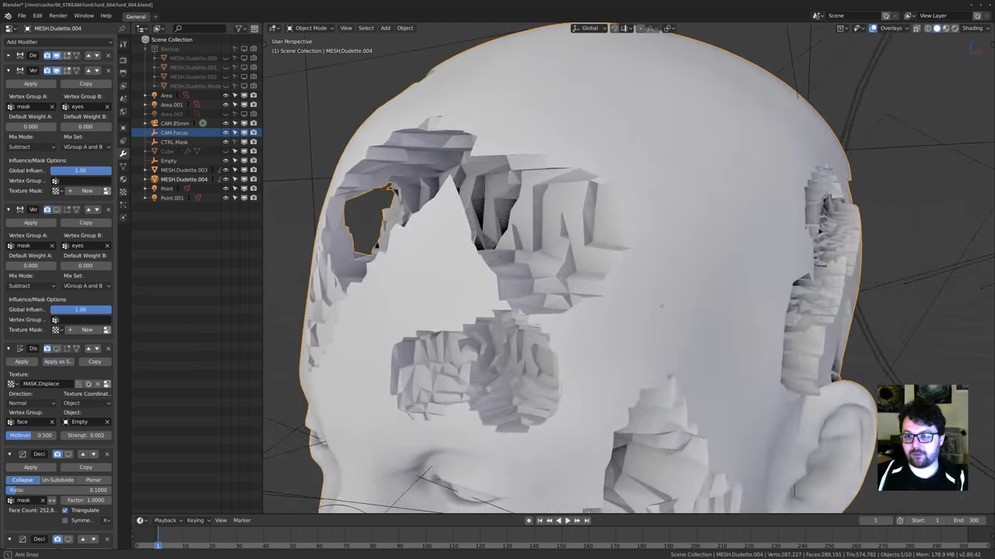
{"action": "middle_click_drag", "start_coordinate": [481, 182], "coordinate": [569, 264]}
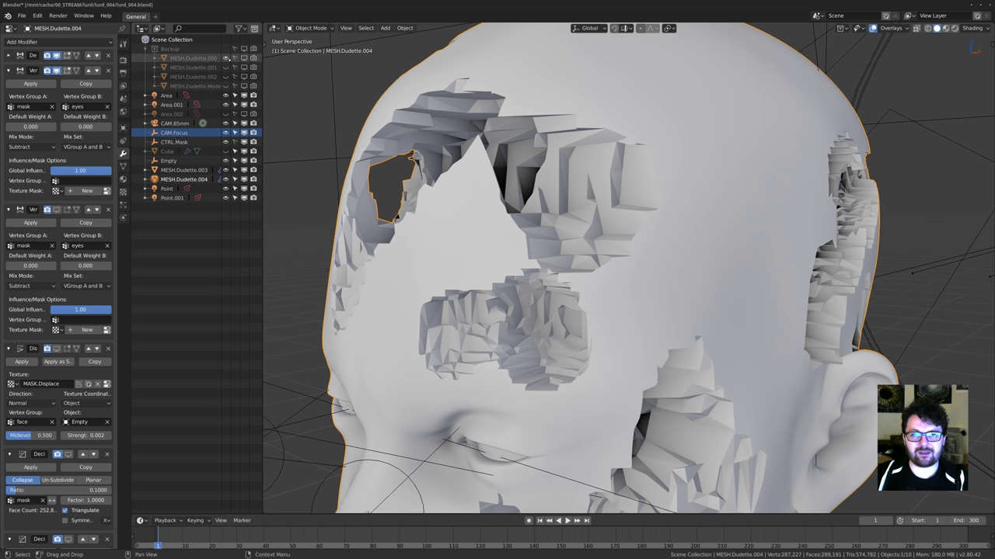
{"action": "middle_click_drag", "start_coordinate": [451, 211], "coordinate": [517, 220]}
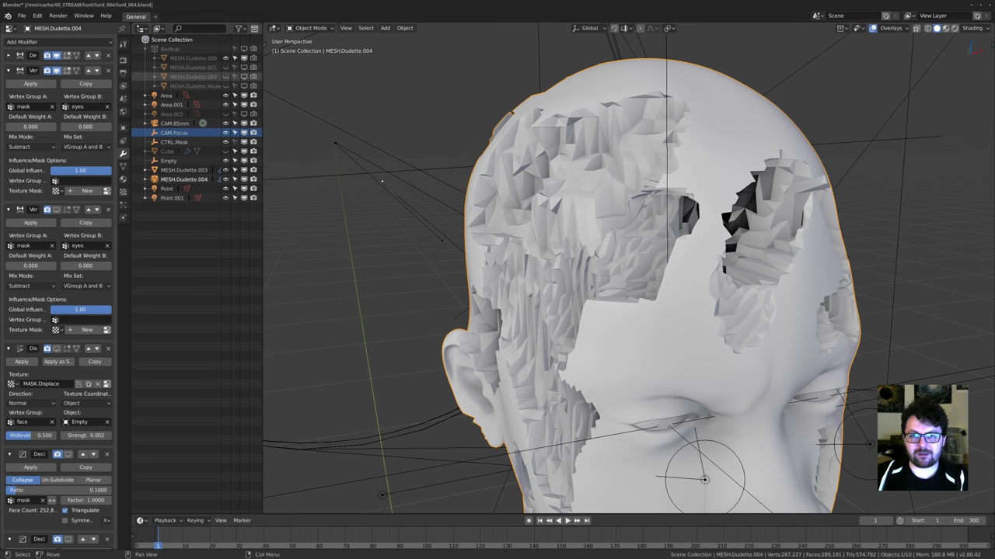
{"action": "middle_click_drag", "start_coordinate": [350, 113], "coordinate": [411, 113]}
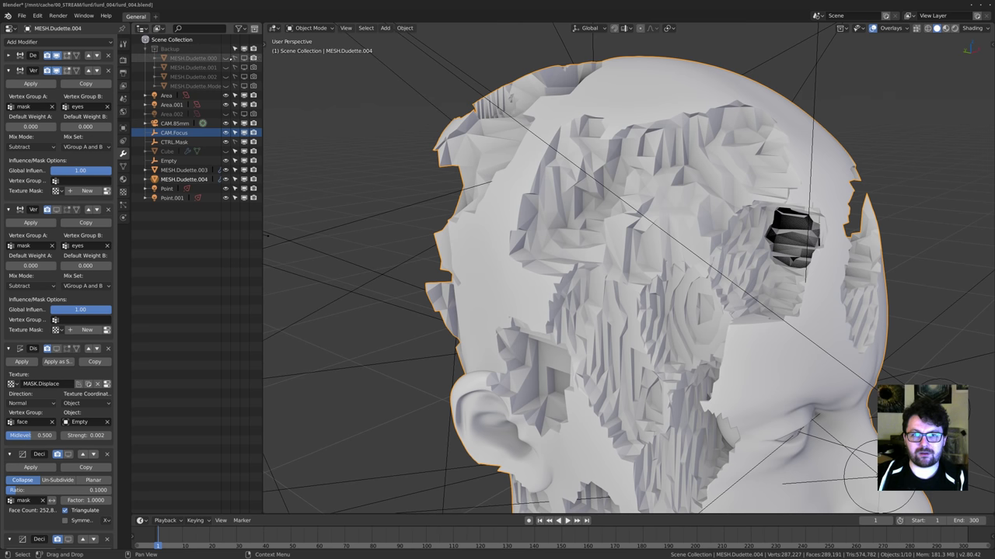
Show the backup mesh MESH.Dudette.000 and hide MESH.Dudette.003 and MESH.Dudette.004 to examine the clean head.
{"action": "left_click", "coordinate": [226, 58]}
{"action": "scroll", "coordinate": [586, 167], "scroll_direction": "down", "scroll_amount": 2}
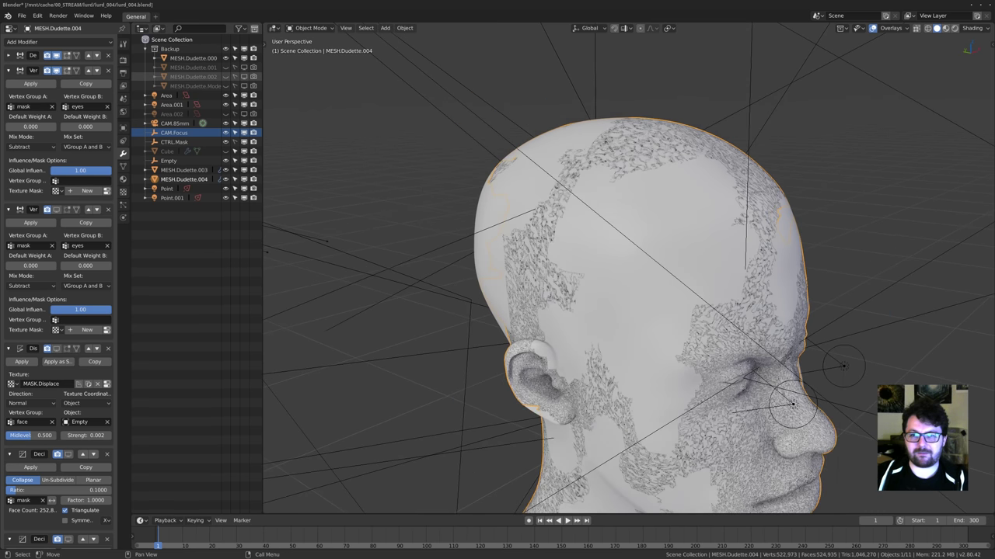
{"action": "middle_click_drag", "start_coordinate": [587, 167], "coordinate": [533, 144]}
{"action": "scroll", "coordinate": [551, 159], "scroll_direction": "down", "scroll_amount": 4}
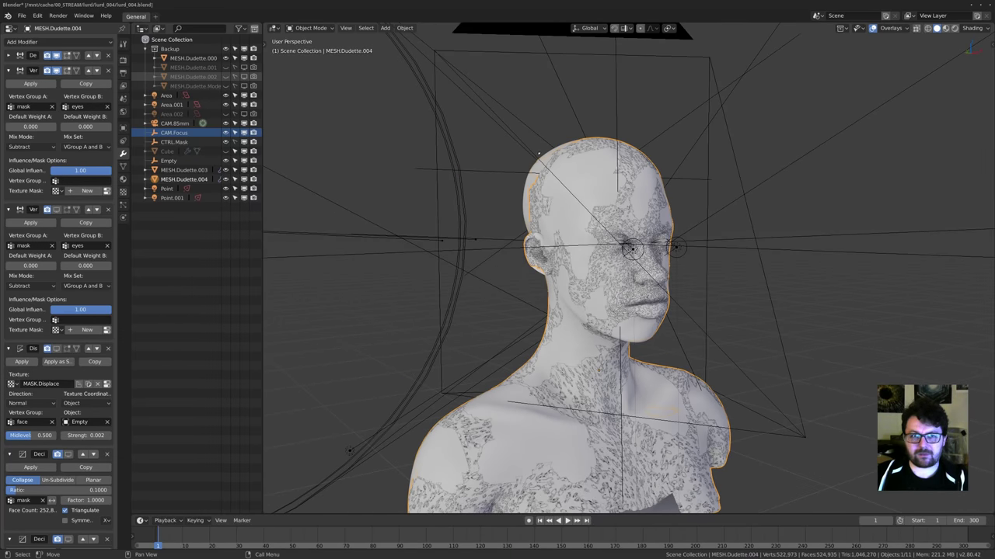
{"action": "scroll", "coordinate": [531, 145], "scroll_direction": "up", "scroll_amount": 2}
{"action": "left_click_drag", "start_coordinate": [226, 179], "coordinate": [226, 170]}
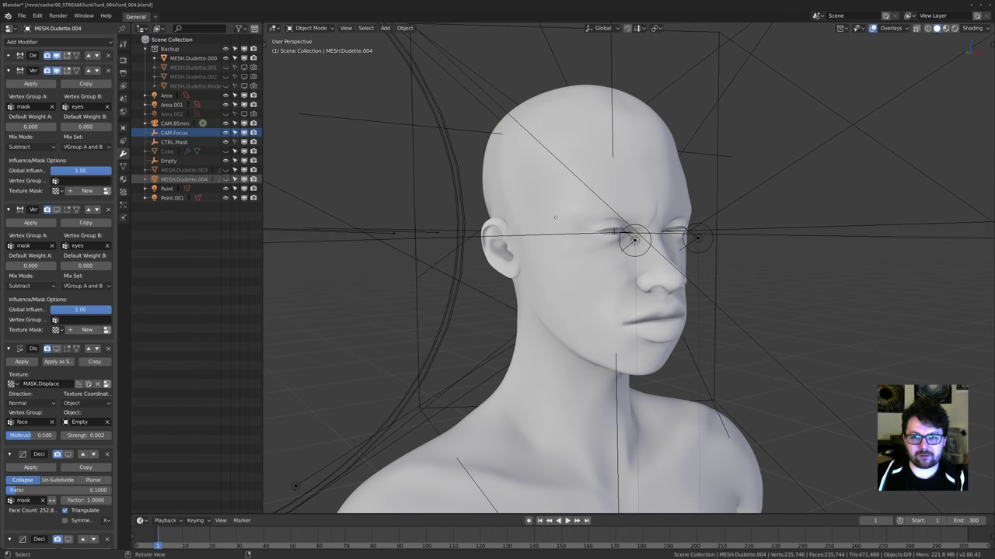
{"action": "mouse_move", "coordinate": [523, 188]}
{"action": "middle_mouse_down"}
{"action": "mouse_move", "coordinate": [474, 194]}
{"action": "mouse_move", "coordinate": [528, 193]}
{"action": "middle_mouse_up"}
{"action": "scroll", "coordinate": [528, 194], "scroll_direction": "up", "scroll_amount": 1}
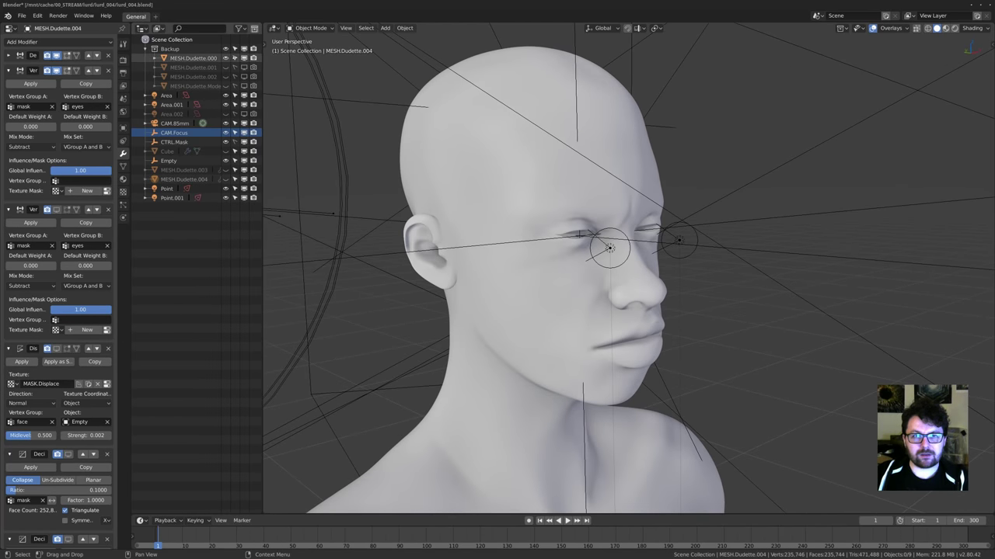
Hide MESH.Dudette.000 and check the remaining backup meshes one at a time, leaving them all hidden.
{"action": "left_click", "coordinate": [226, 59]}
{"action": "left_click", "coordinate": [226, 68]}
{"action": "left_click", "coordinate": [226, 68]}
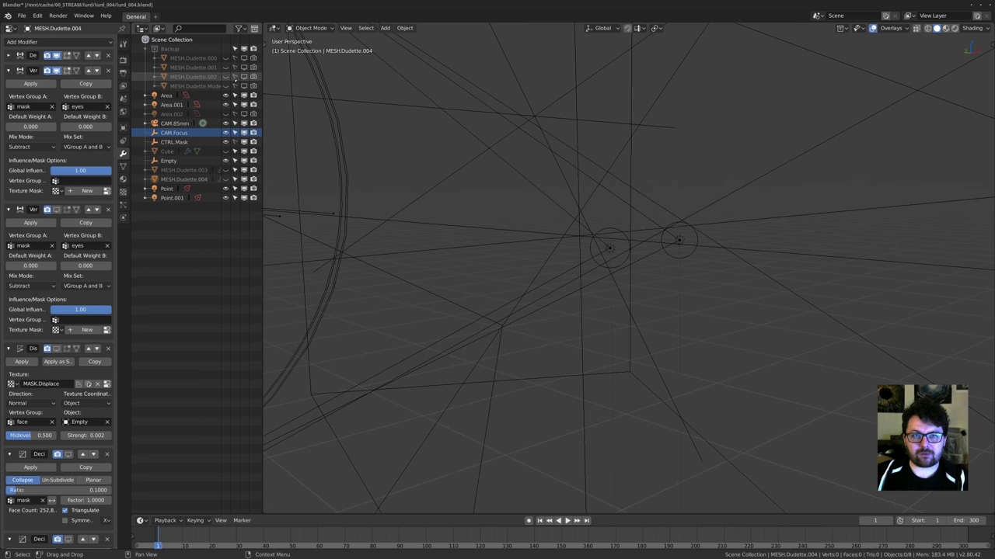
{"action": "left_click", "coordinate": [244, 77]}
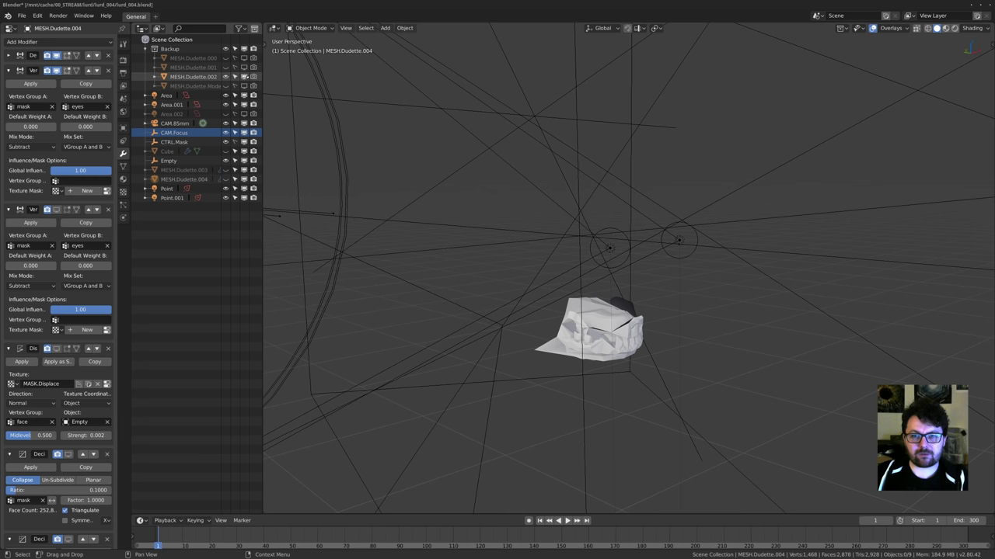
{"action": "left_click", "coordinate": [244, 77]}
{"action": "left_click", "coordinate": [244, 86]}
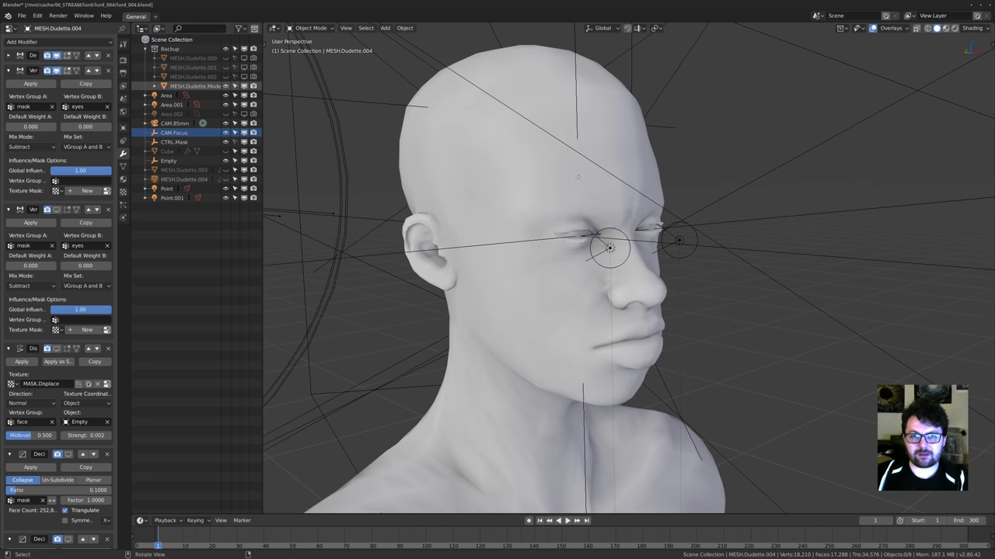
{"action": "middle_click_drag", "start_coordinate": [578, 177], "coordinate": [548, 176]}
{"action": "left_click", "coordinate": [227, 86]}
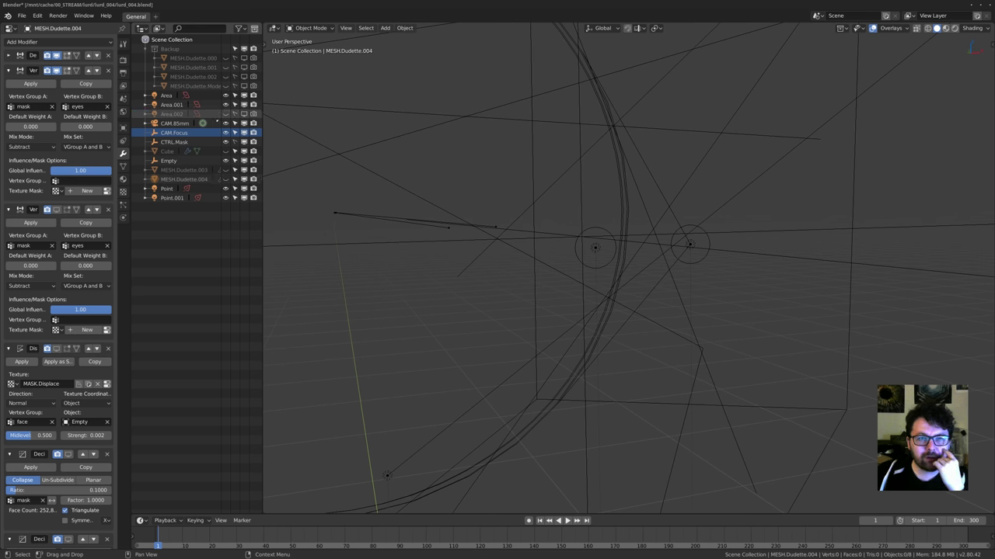
Unhide MESH.Dudette.003 and MESH.Dudette.004 and examine the carved head from several sides and through the camera.
{"action": "left_click", "coordinate": [226, 170]}
{"action": "left_click", "coordinate": [225, 179]}
{"action": "scroll", "coordinate": [491, 204], "scroll_direction": "up", "scroll_amount": 4}
{"action": "middle_click_drag", "start_coordinate": [473, 170], "coordinate": [619, 142], "text": "shift"}
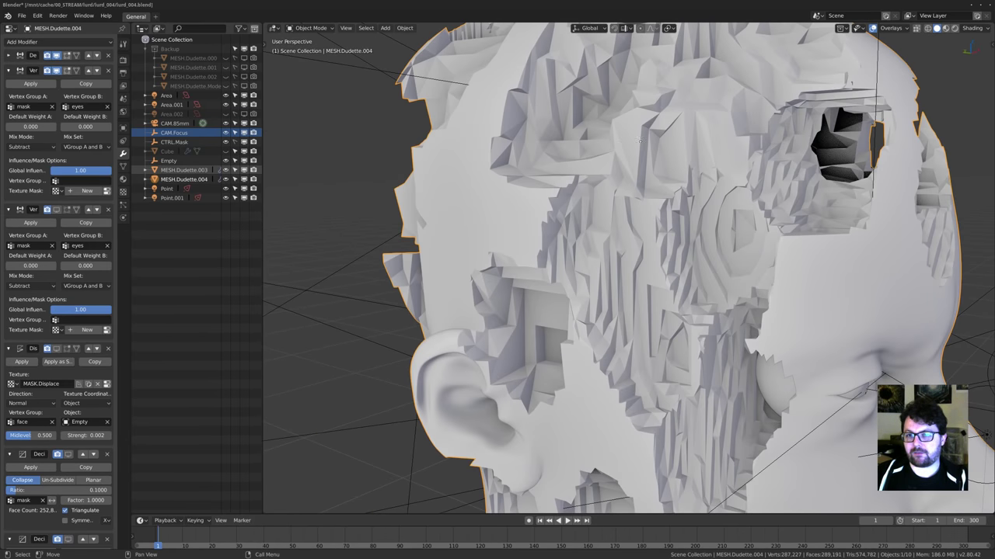
{"action": "middle_click_drag", "start_coordinate": [538, 207], "coordinate": [572, 127]}
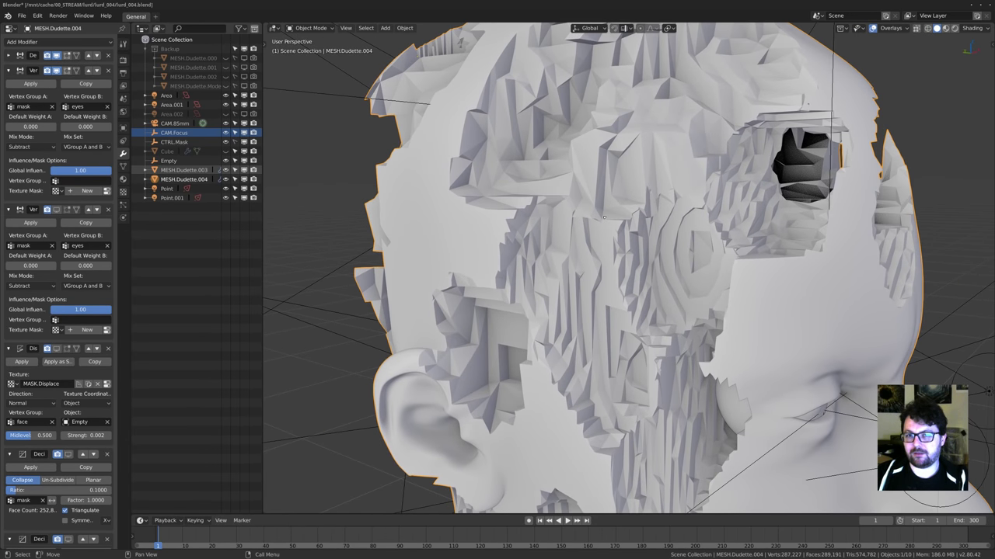
{"action": "middle_click_drag", "start_coordinate": [681, 217], "coordinate": [579, 265]}
{"action": "scroll", "coordinate": [711, 231], "scroll_direction": "down", "scroll_amount": 4}
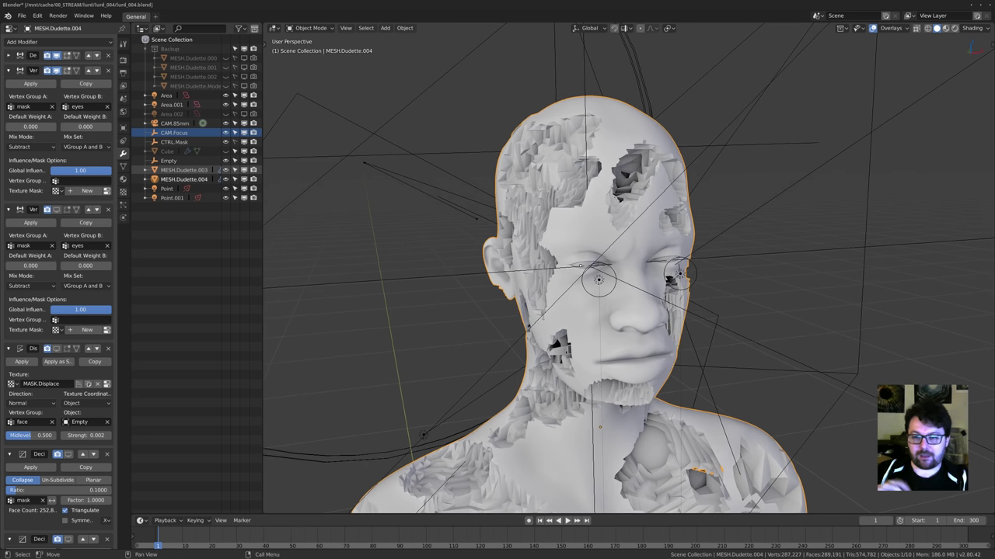
{"action": "middle_click_drag", "start_coordinate": [580, 265], "coordinate": [648, 262]}
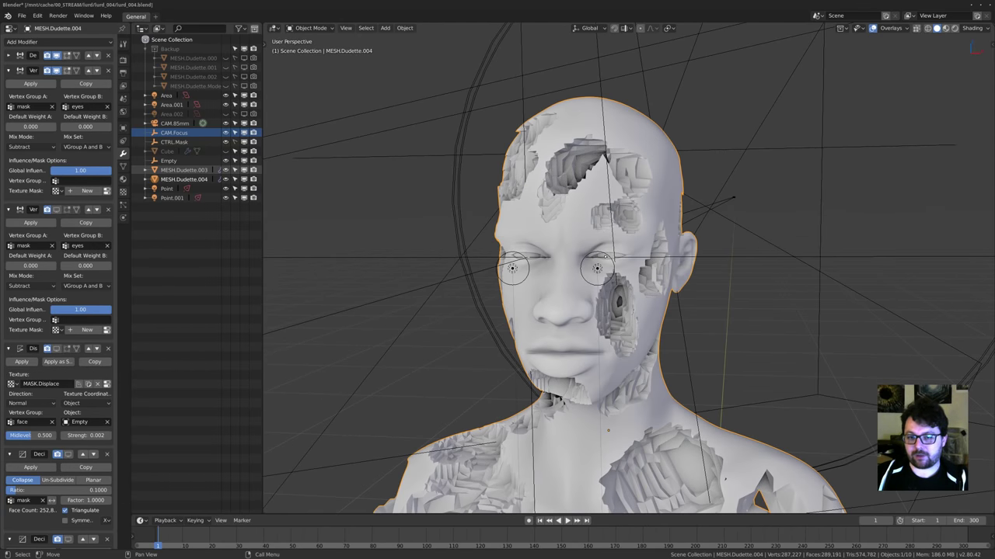
{"action": "middle_click_drag", "start_coordinate": [550, 243], "coordinate": [660, 230]}
{"action": "key", "text": "KP_0"}
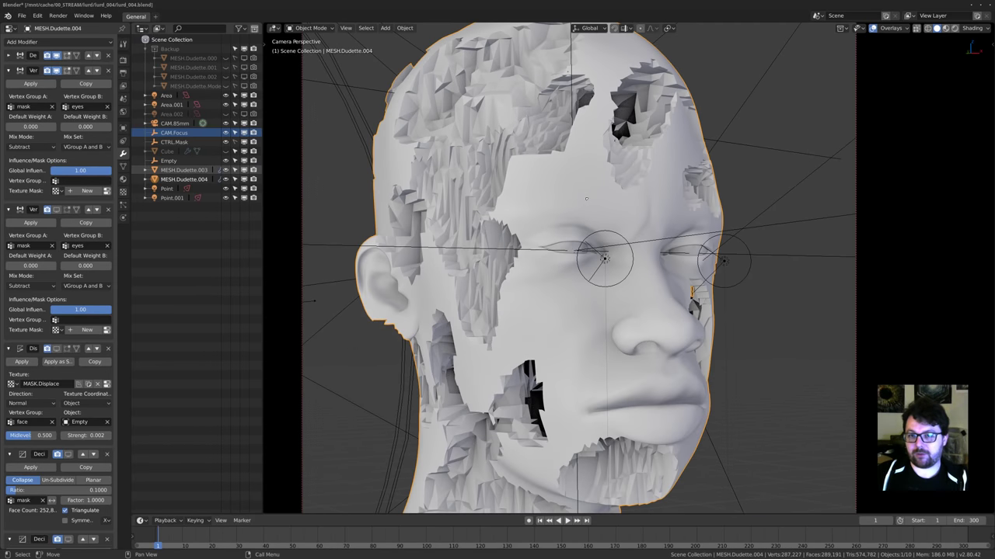
Examine the carved areas on the neck, chest, shoulders, back of the head and face.
{"action": "middle_click_drag", "start_coordinate": [622, 200], "coordinate": [610, 128]}
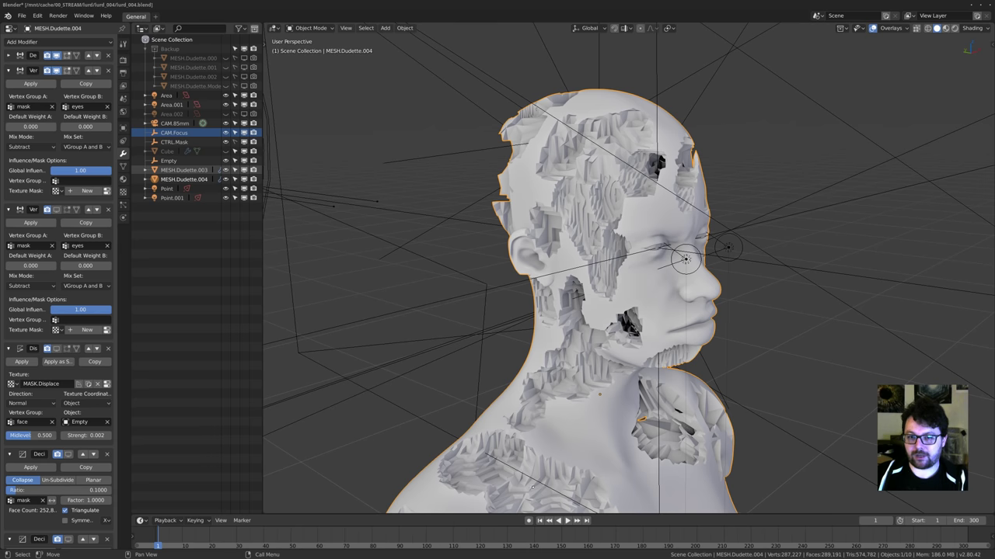
{"action": "middle_click_drag", "start_coordinate": [532, 487], "coordinate": [524, 356], "text": "shift"}
{"action": "middle_click_drag", "start_coordinate": [525, 356], "coordinate": [400, 342]}
{"action": "scroll", "coordinate": [625, 328], "scroll_direction": "up", "scroll_amount": 3}
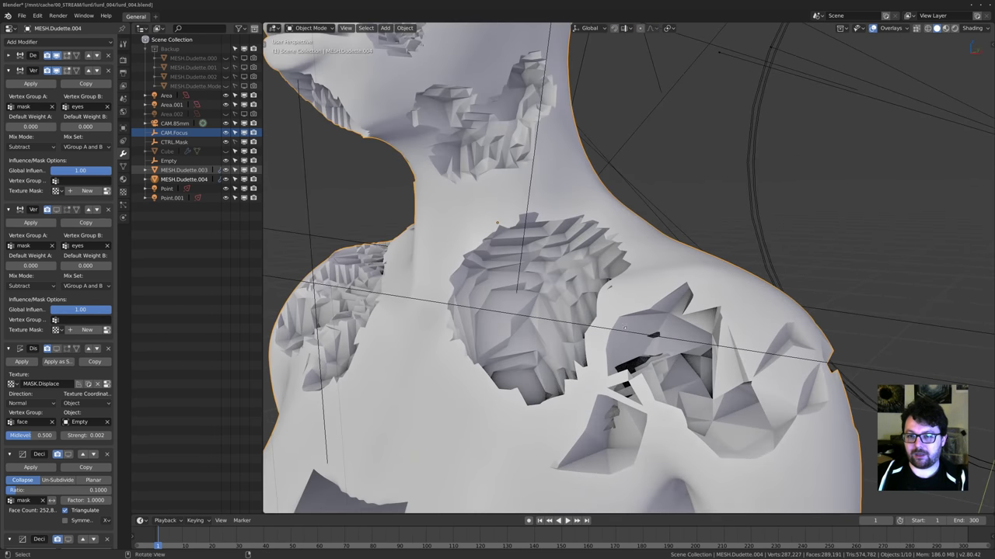
{"action": "middle_click_drag", "start_coordinate": [624, 327], "coordinate": [641, 365]}
{"action": "scroll", "coordinate": [546, 377], "scroll_direction": "down", "scroll_amount": 3}
{"action": "middle_click_drag", "start_coordinate": [637, 331], "coordinate": [604, 262]}
{"action": "middle_click_drag", "start_coordinate": [691, 329], "coordinate": [650, 320]}
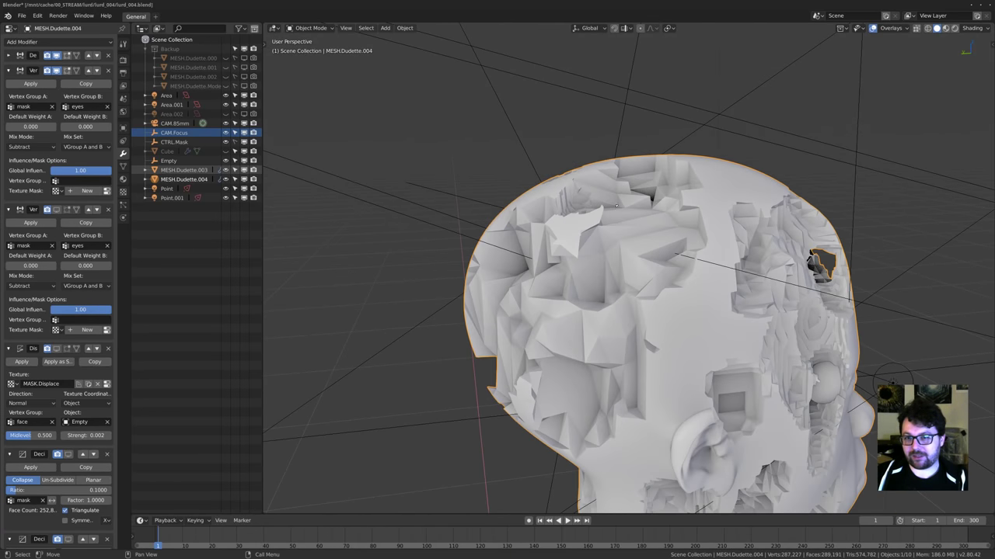
{"action": "middle_click_drag", "start_coordinate": [627, 232], "coordinate": [590, 342]}
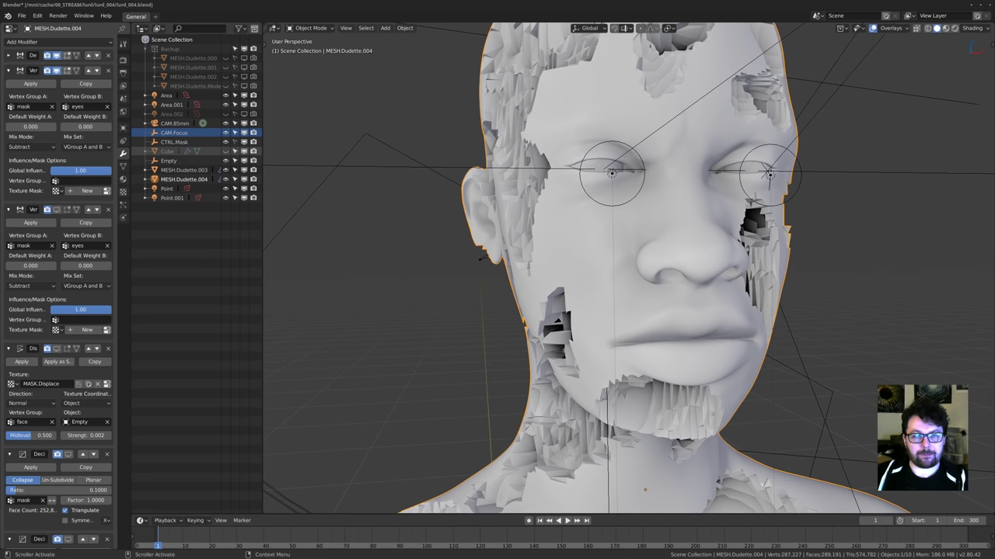
{"action": "middle_click_drag", "start_coordinate": [467, 214], "coordinate": [487, 223]}
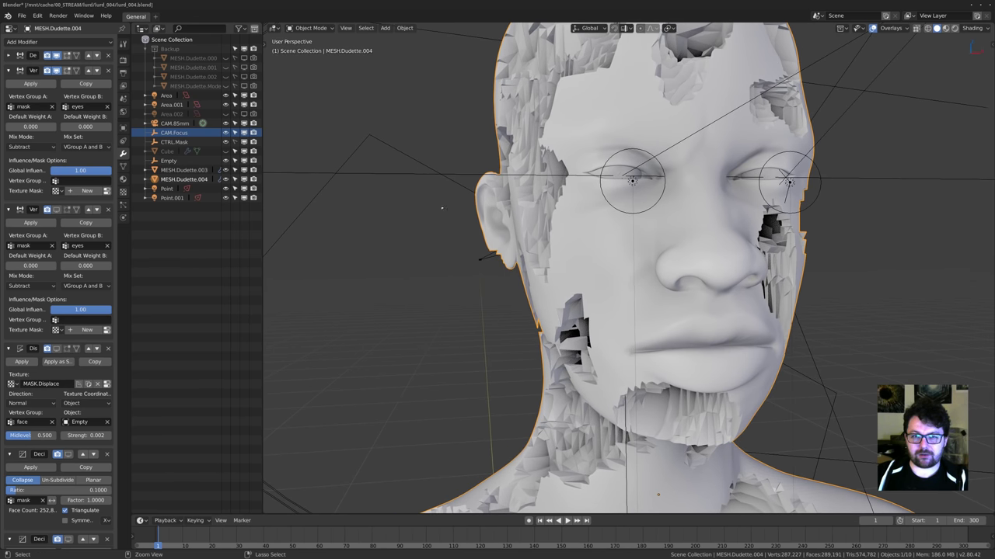
Switch MESH.Dudette.004 to Weight Paint mode and view the mask weights on the head and shoulders.
{"action": "key", "text": "ctrl+Tab"}
{"action": "left_click", "coordinate": [497, 196]}
{"action": "middle_click_drag", "start_coordinate": [497, 196], "coordinate": [513, 233]}
{"action": "key", "text": "ctrl+Tab"}
{"action": "left_click", "coordinate": [418, 245]}
{"action": "mouse_move", "coordinate": [418, 245]}
{"action": "middle_mouse_down"}
{"action": "mouse_move", "coordinate": [425, 271]}
{"action": "mouse_move", "coordinate": [473, 251]}
{"action": "middle_mouse_up"}
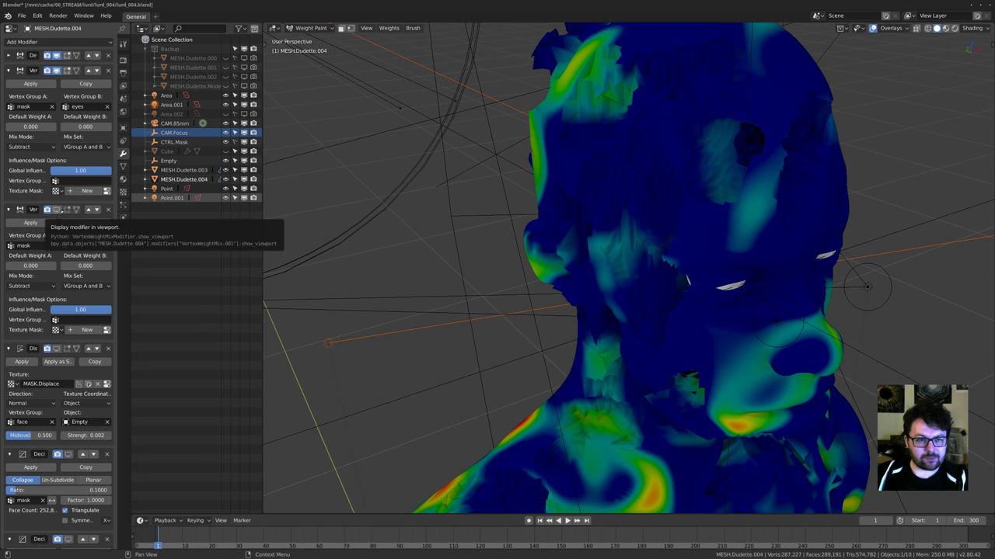
Toggle the second Vertex Weight Mix modifier's viewport display to compare the mask weights, leaving it enabled.
{"action": "left_click", "coordinate": [60, 211]}
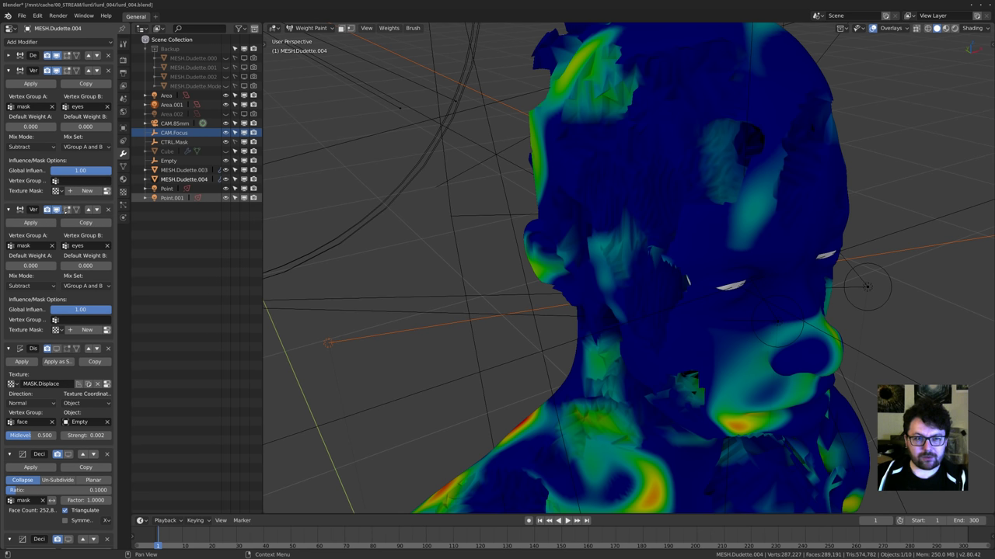
{"action": "left_click", "coordinate": [58, 211]}
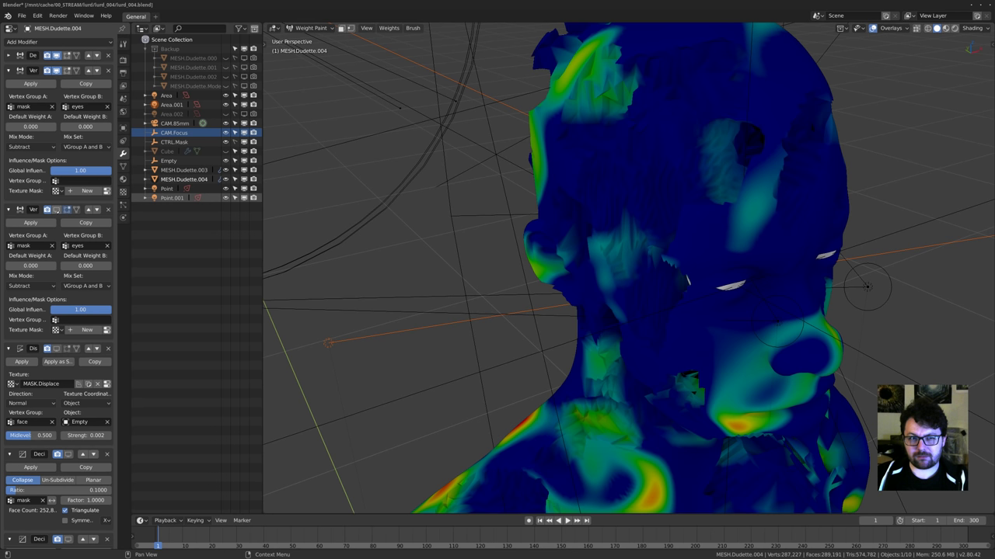
{"action": "left_click", "coordinate": [58, 211]}
{"action": "left_click", "coordinate": [58, 211]}
{"action": "left_click", "coordinate": [57, 212]}
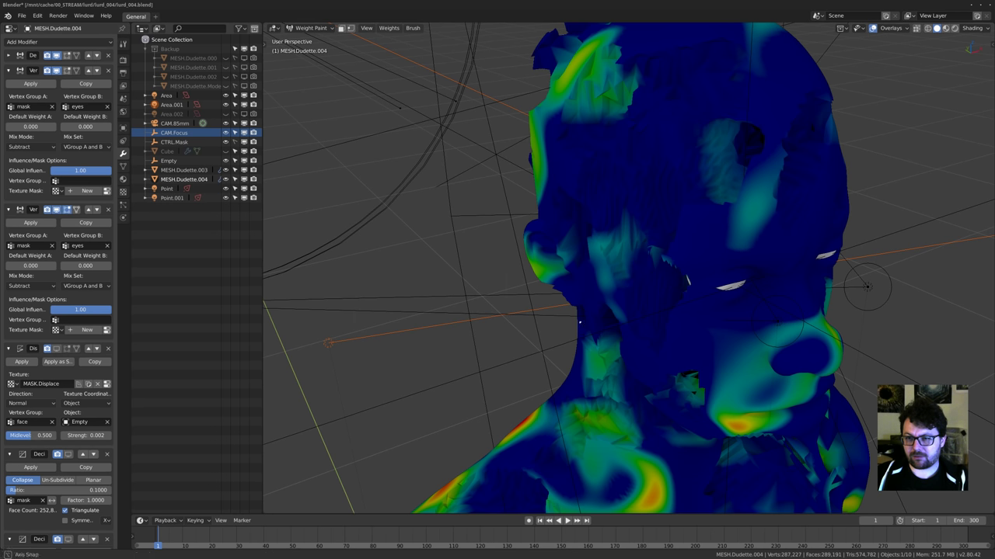
Collapse both Vertex Weight Mix modifiers in the stack.
{"action": "middle_click_drag", "start_coordinate": [581, 321], "coordinate": [569, 285]}
{"action": "left_click", "coordinate": [30, 210]}
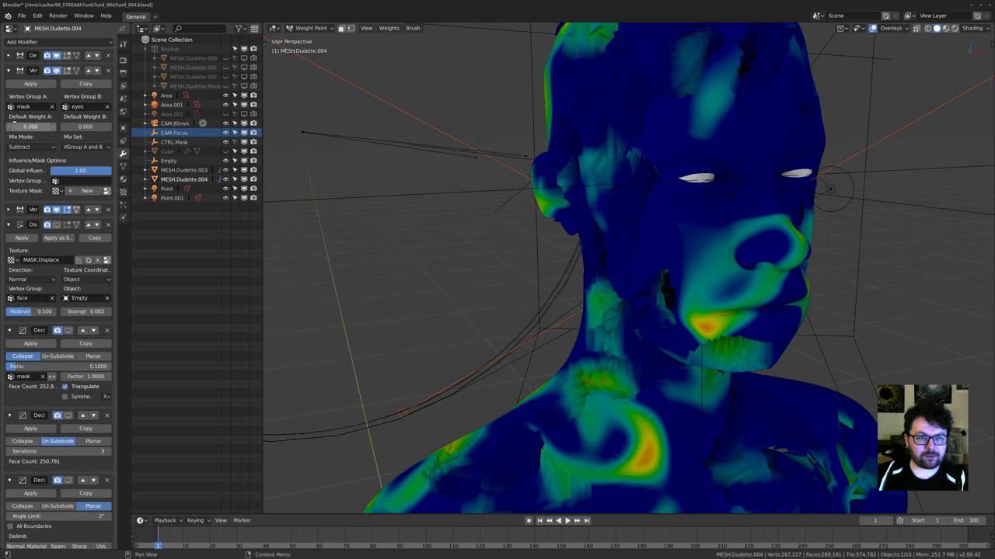
{"action": "left_click", "coordinate": [30, 70]}
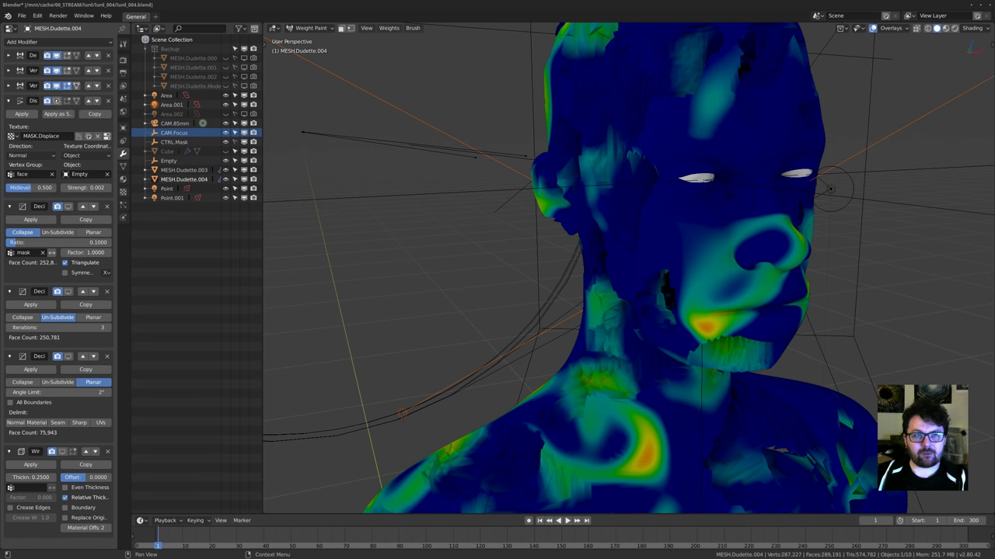
Display the face vertex group's weights on the head and review them alongside the Displace modifier that uses the group.
{"action": "mouse_move", "coordinate": [450, 251]}
{"action": "middle_mouse_down"}
{"action": "mouse_move", "coordinate": [422, 248]}
{"action": "mouse_move", "coordinate": [447, 250]}
{"action": "middle_mouse_up"}
{"action": "scroll", "coordinate": [422, 249], "scroll_direction": "up", "scroll_amount": 1}
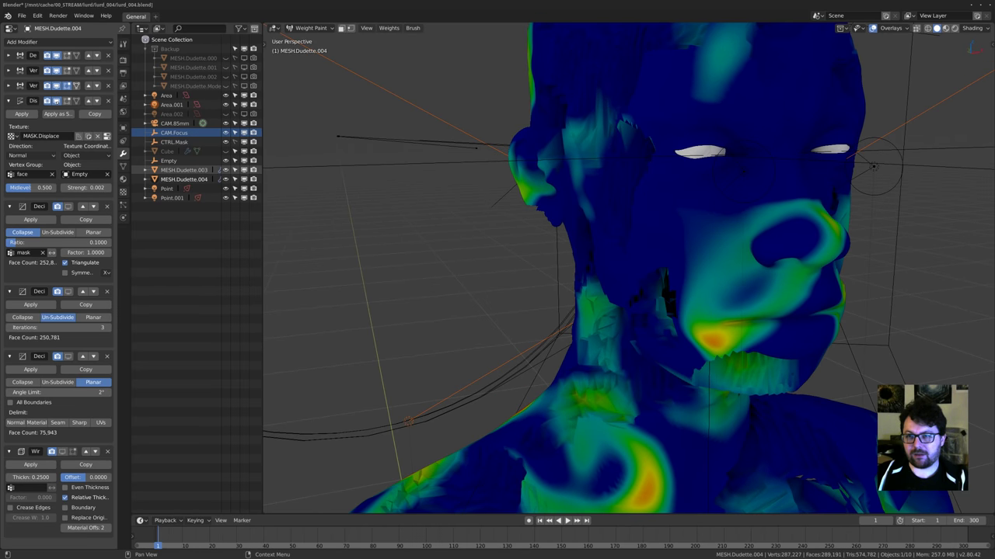
{"action": "middle_click_drag", "start_coordinate": [514, 243], "coordinate": [590, 233]}
{"action": "left_click", "coordinate": [122, 166]}
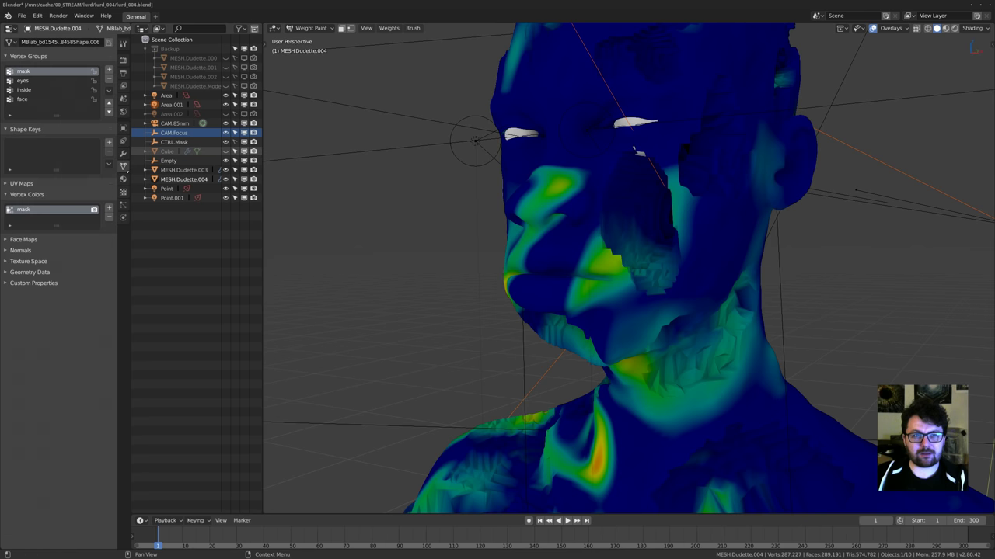
{"action": "left_click", "coordinate": [31, 99]}
{"action": "mouse_move", "coordinate": [683, 202]}
{"action": "middle_mouse_down"}
{"action": "mouse_move", "coordinate": [746, 156]}
{"action": "mouse_move", "coordinate": [693, 211]}
{"action": "mouse_move", "coordinate": [630, 222]}
{"action": "middle_mouse_up"}
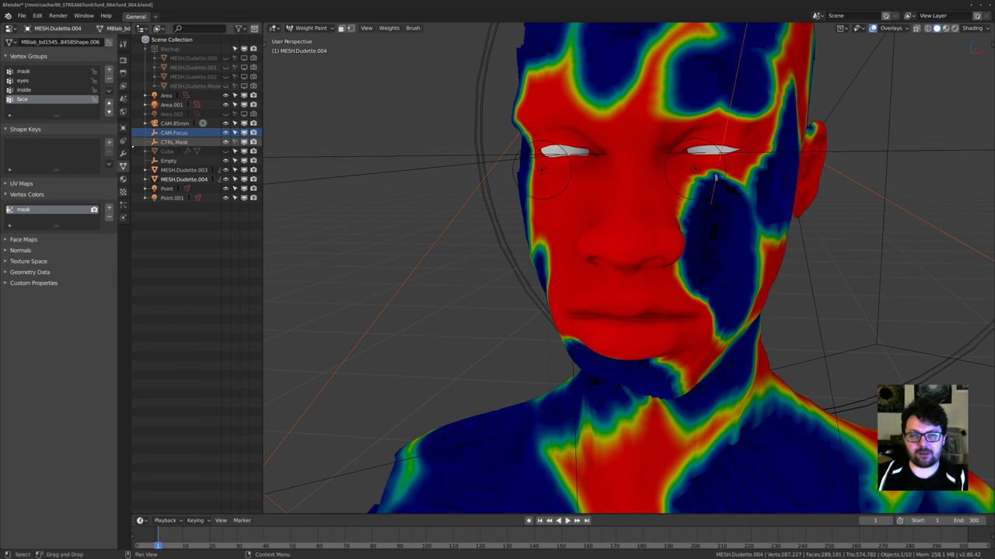
{"action": "left_click", "coordinate": [122, 154]}
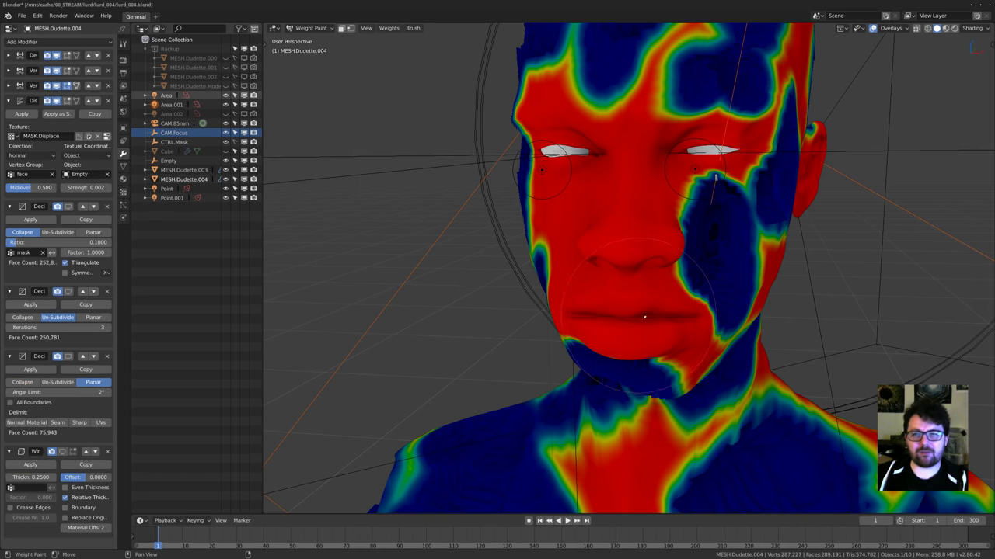
{"action": "mouse_move", "coordinate": [699, 310]}
{"action": "middle_mouse_down"}
{"action": "mouse_move", "coordinate": [660, 295]}
{"action": "mouse_move", "coordinate": [600, 301]}
{"action": "mouse_move", "coordinate": [590, 287]}
{"action": "middle_mouse_up"}
Switch MESH.Dudette.004 back to Object Mode and view the displaced head and shoulder from the side.
{"action": "key", "text": "ctrl+Tab"}
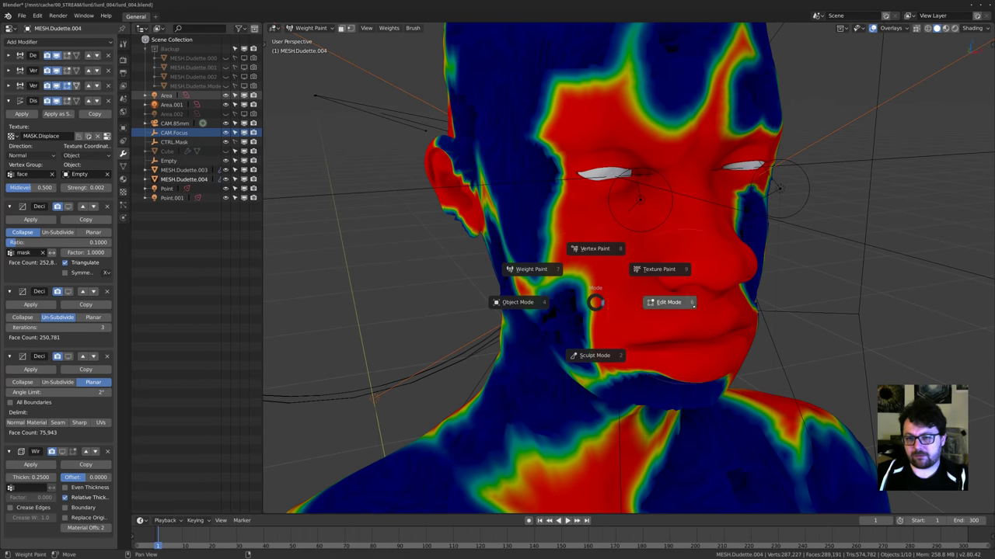
{"action": "left_click", "coordinate": [517, 303]}
{"action": "middle_click_drag", "start_coordinate": [709, 319], "coordinate": [695, 351]}
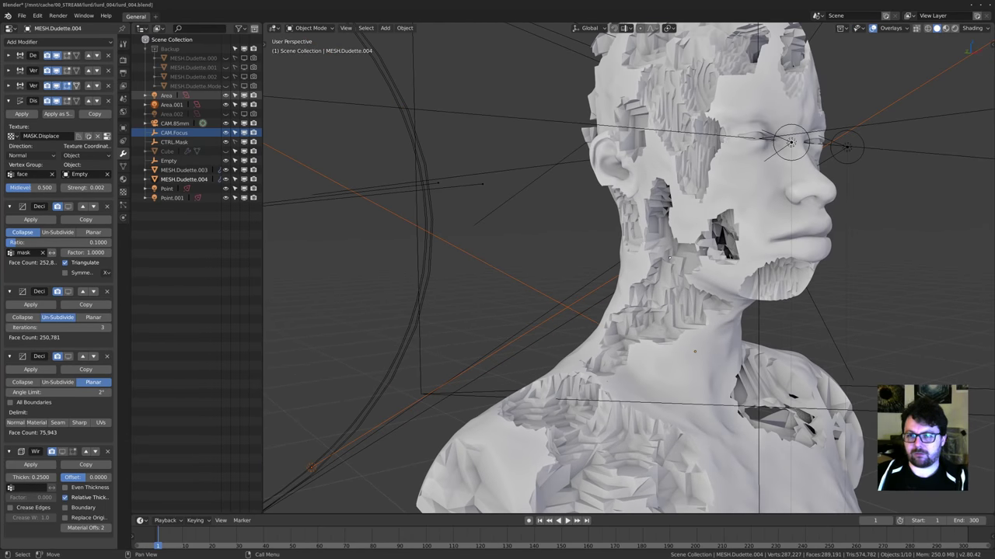
Turn on the wireframe overlay in the viewport and deselect MESH.Dudette.004 to show its face topology clearly.
{"action": "left_click", "coordinate": [735, 223]}
{"action": "key", "text": "KP_Decimal"}
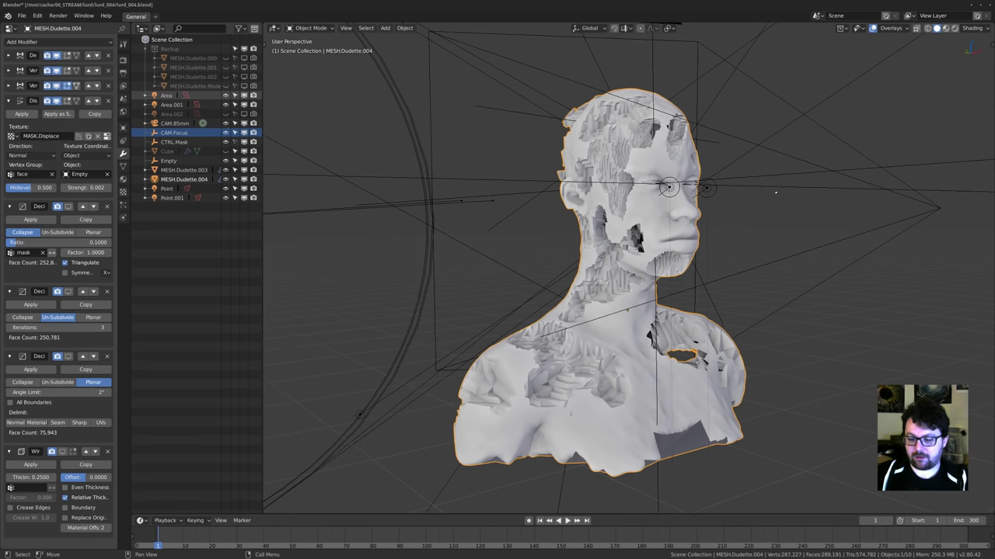
{"action": "scroll", "coordinate": [729, 173], "scroll_direction": "up", "scroll_amount": 3}
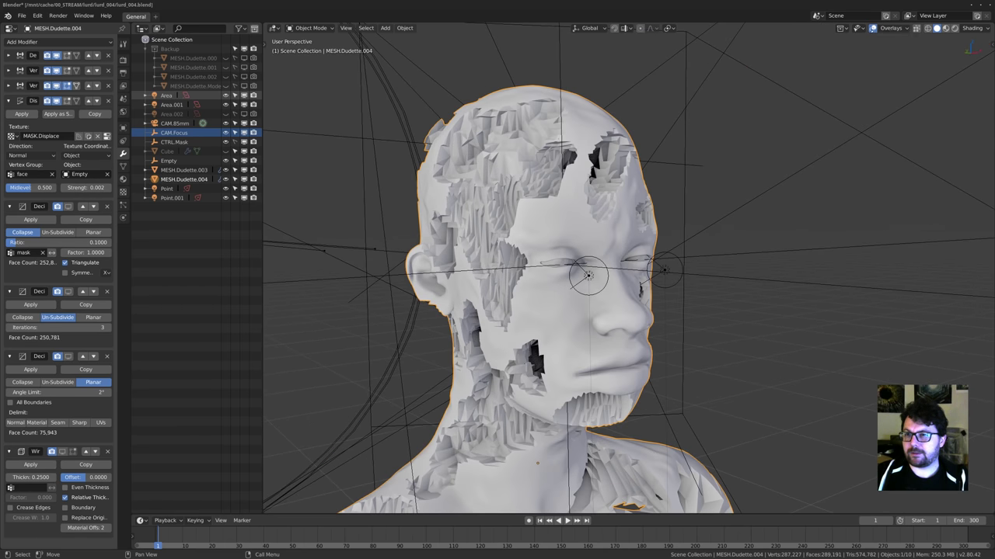
{"action": "left_click", "coordinate": [893, 28]}
{"action": "left_click", "coordinate": [836, 192]}
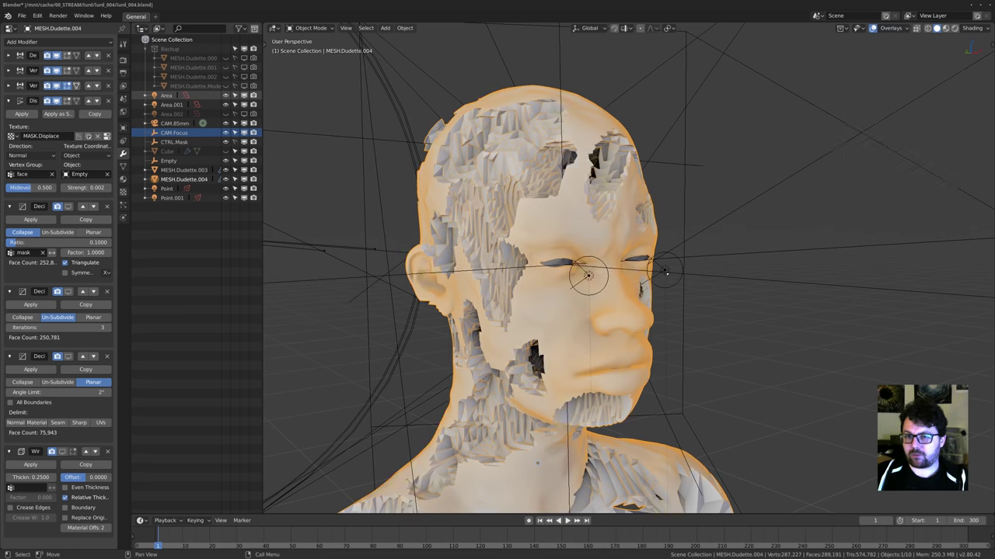
{"action": "scroll", "coordinate": [561, 246], "scroll_direction": "up", "scroll_amount": 5}
{"action": "key", "text": "alt+a"}
{"action": "middle_click_drag", "start_coordinate": [561, 246], "coordinate": [619, 326], "text": "shift"}
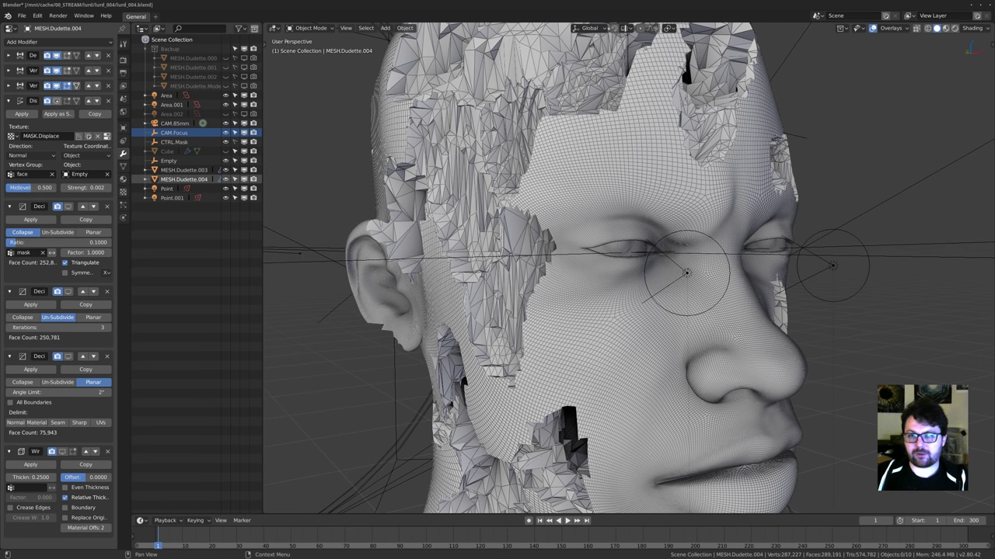
Toggle the Displace modifier's viewport display to compare the face with and without displacement, leaving it enabled.
{"action": "left_click", "coordinate": [57, 102]}
{"action": "left_click", "coordinate": [57, 101]}
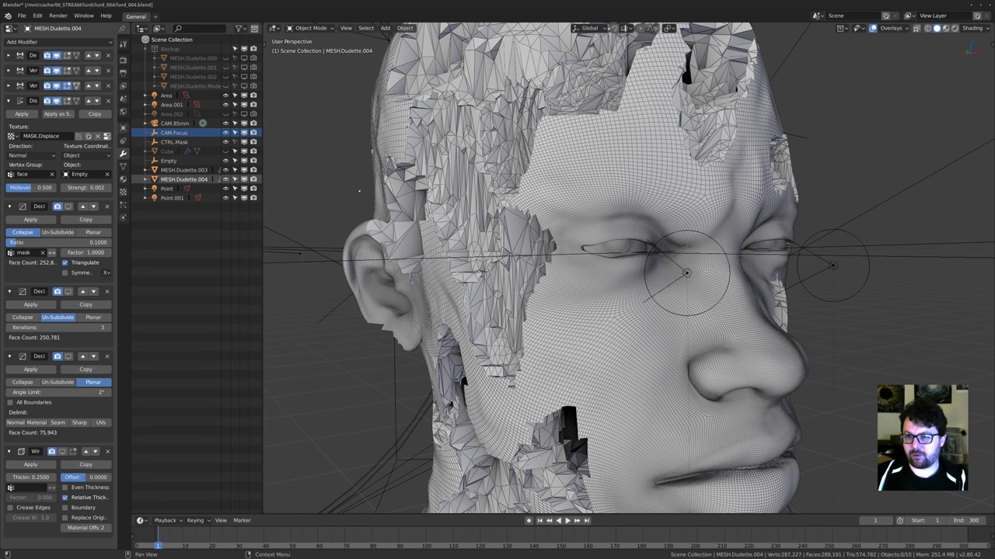
{"action": "middle_click_drag", "start_coordinate": [606, 248], "coordinate": [552, 241]}
{"action": "middle_click_drag", "start_coordinate": [467, 303], "coordinate": [598, 299]}
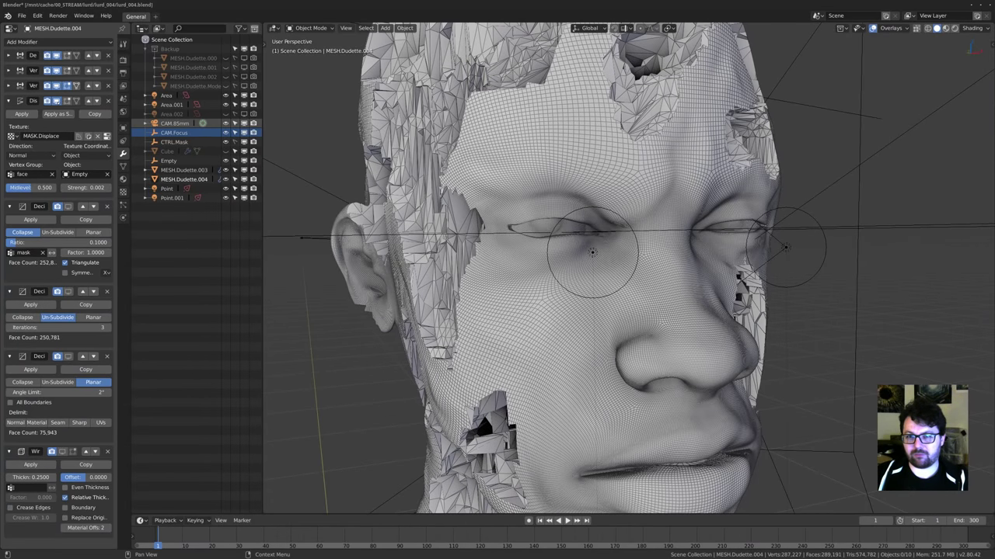
{"action": "left_click", "coordinate": [58, 101]}
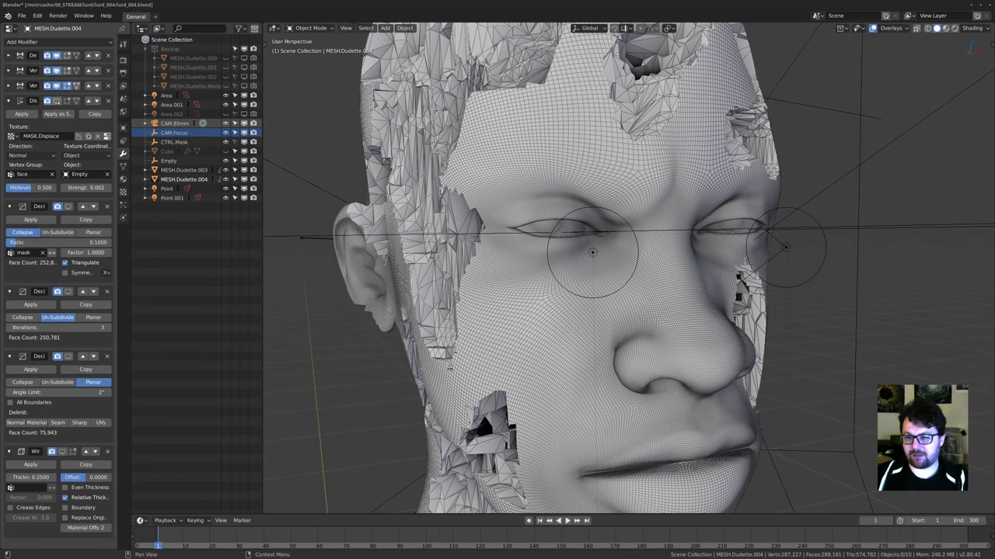
{"action": "left_click", "coordinate": [58, 102]}
{"action": "middle_click_drag", "start_coordinate": [498, 302], "coordinate": [455, 274]}
{"action": "middle_click_drag", "start_coordinate": [544, 248], "coordinate": [427, 269]}
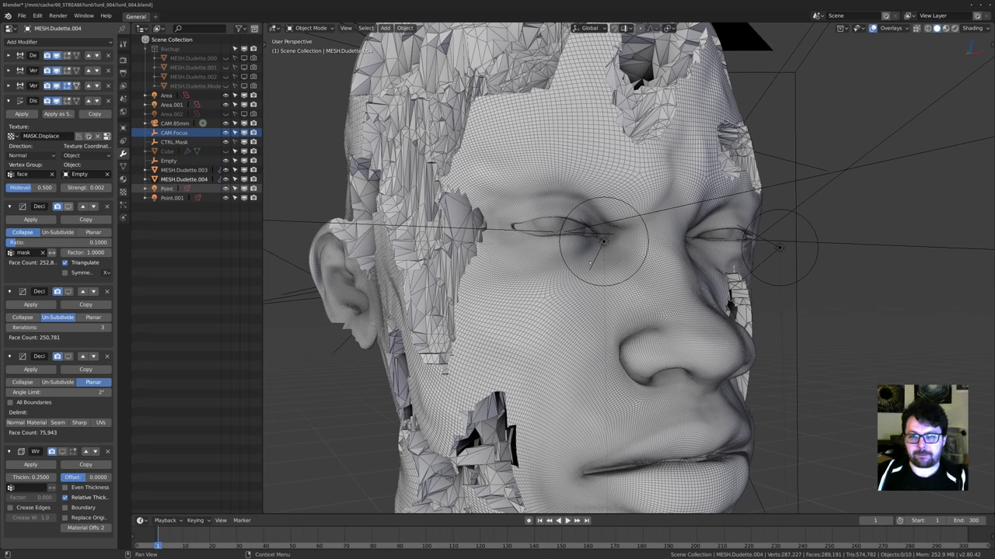
Enable the Collapse Decimate modifier in the viewport and examine the reduced mesh around the eyes, nose and side of the head.
{"action": "left_click", "coordinate": [69, 207]}
{"action": "mouse_move", "coordinate": [373, 256]}
{"action": "middle_mouse_down"}
{"action": "mouse_move", "coordinate": [451, 258]}
{"action": "mouse_move", "coordinate": [369, 255]}
{"action": "middle_mouse_up"}
{"action": "scroll", "coordinate": [451, 268], "scroll_direction": "down", "scroll_amount": 2}
{"action": "middle_click_drag", "start_coordinate": [451, 269], "coordinate": [359, 209]}
{"action": "scroll", "coordinate": [350, 150], "scroll_direction": "up", "scroll_amount": 5}
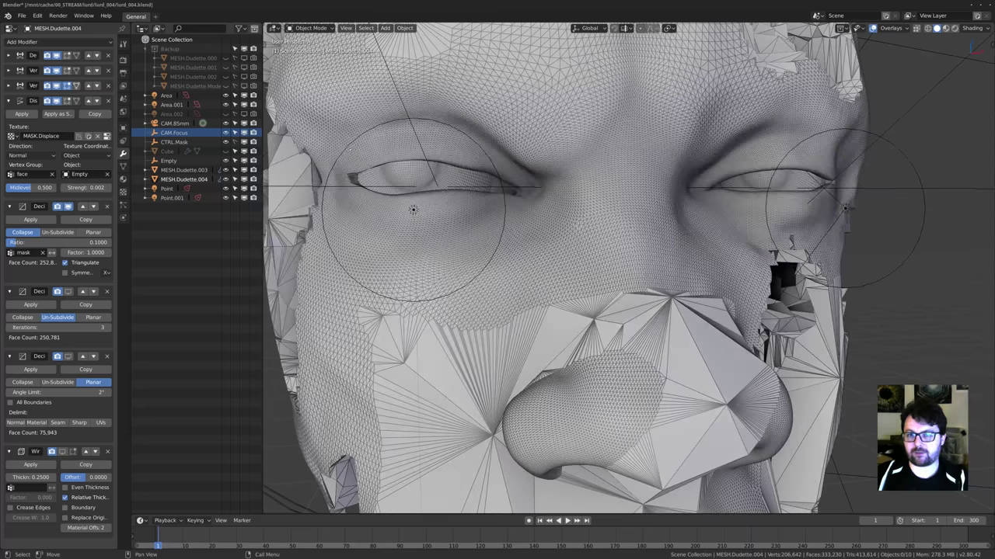
{"action": "scroll", "coordinate": [833, 201], "scroll_direction": "down", "scroll_amount": 2}
{"action": "middle_click_drag", "start_coordinate": [693, 208], "coordinate": [718, 213]}
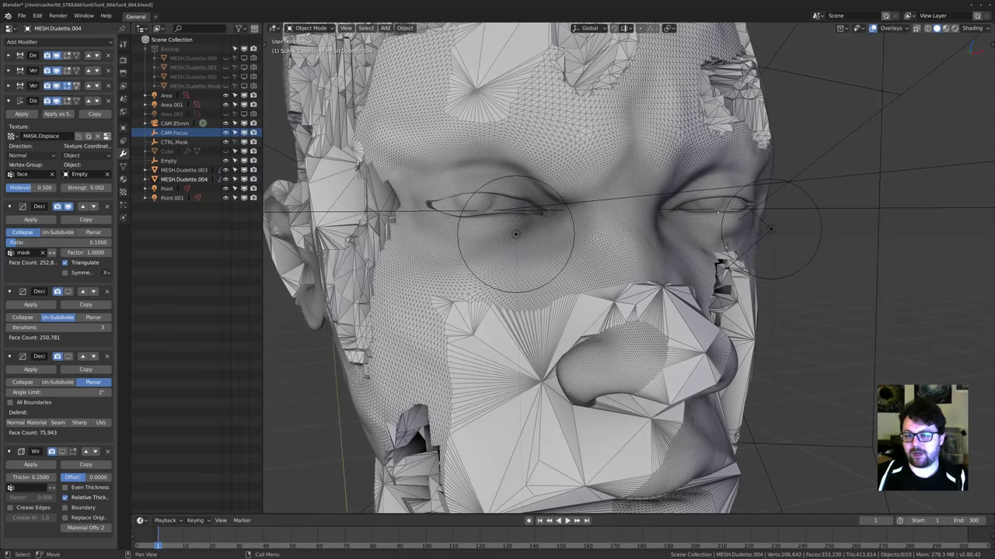
{"action": "scroll", "coordinate": [596, 237], "scroll_direction": "down", "scroll_amount": 4}
{"action": "middle_click_drag", "start_coordinate": [597, 237], "coordinate": [669, 232]}
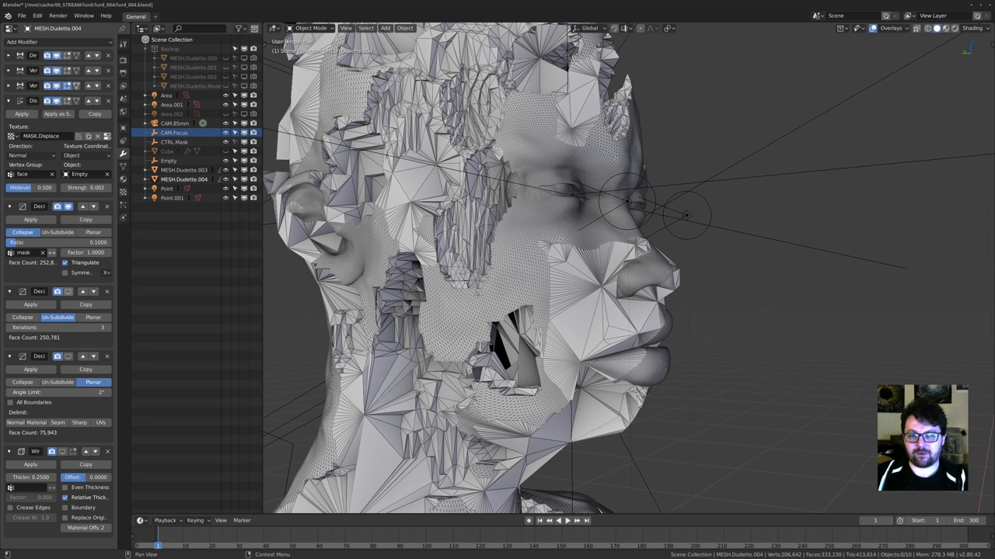
{"action": "middle_click_drag", "start_coordinate": [540, 264], "coordinate": [537, 324]}
{"action": "scroll", "coordinate": [537, 323], "scroll_direction": "up", "scroll_amount": 2}
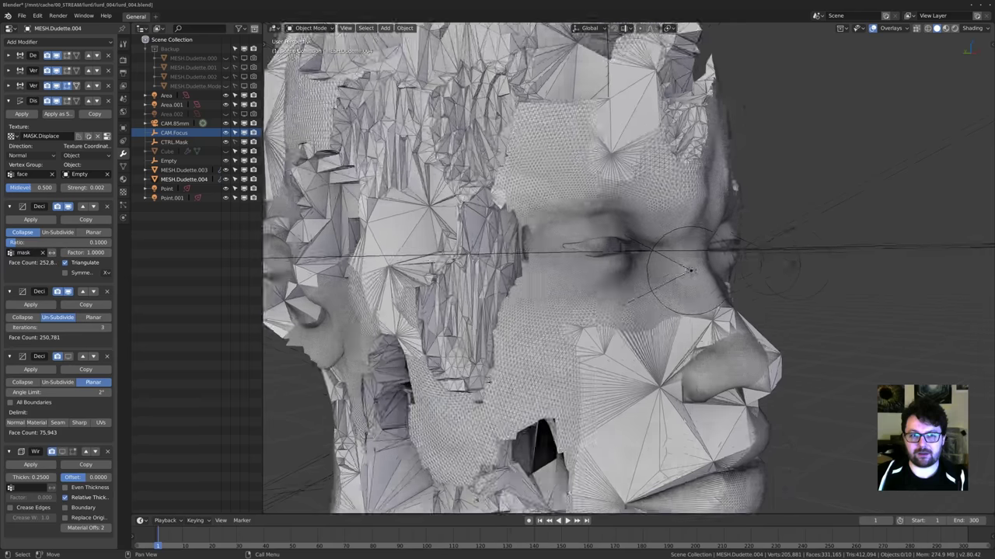
Toggle the Un-Subdivide Decimate modifier's viewport display to compare the forehead and cheek topology, leaving it enabled.
{"action": "left_click", "coordinate": [69, 292]}
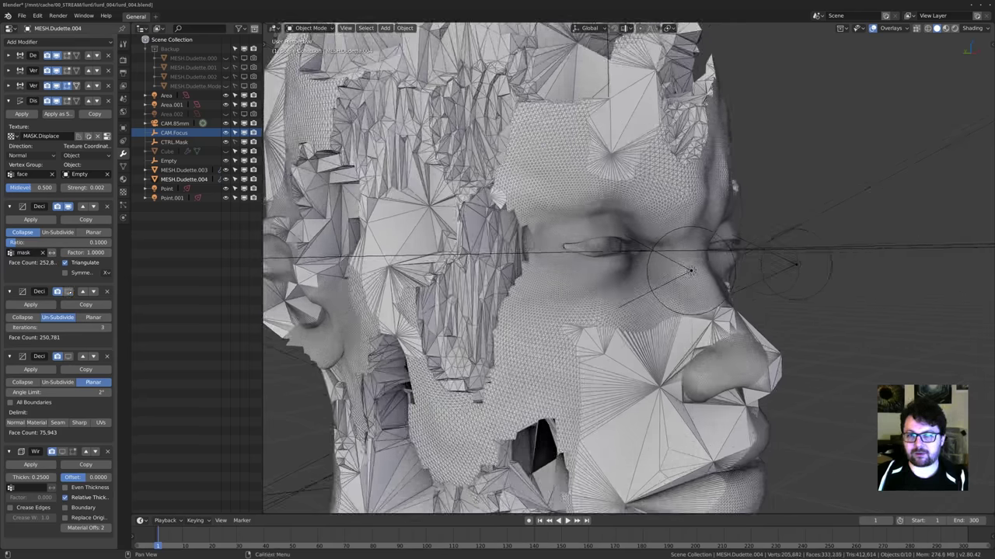
{"action": "middle_click_drag", "start_coordinate": [459, 256], "coordinate": [499, 342]}
{"action": "scroll", "coordinate": [499, 342], "scroll_direction": "up", "scroll_amount": 2}
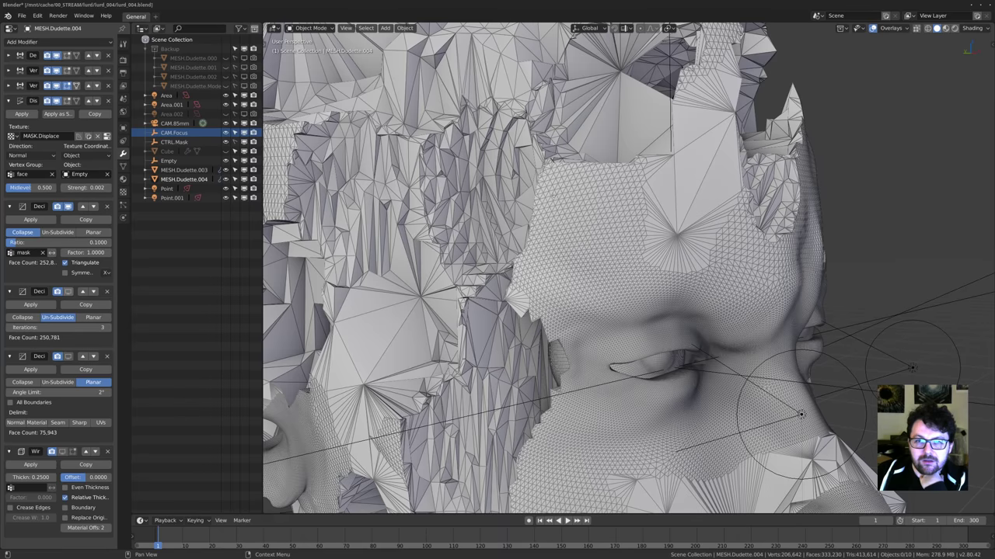
{"action": "scroll", "coordinate": [598, 195], "scroll_direction": "up", "scroll_amount": 5}
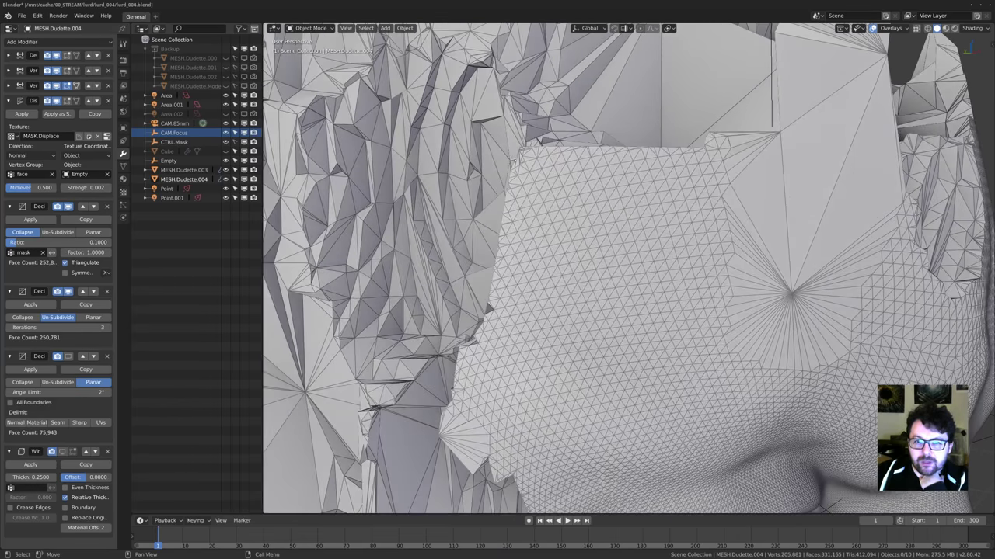
{"action": "middle_click_drag", "start_coordinate": [501, 238], "coordinate": [627, 272]}
{"action": "middle_click_drag", "start_coordinate": [535, 332], "coordinate": [591, 192]}
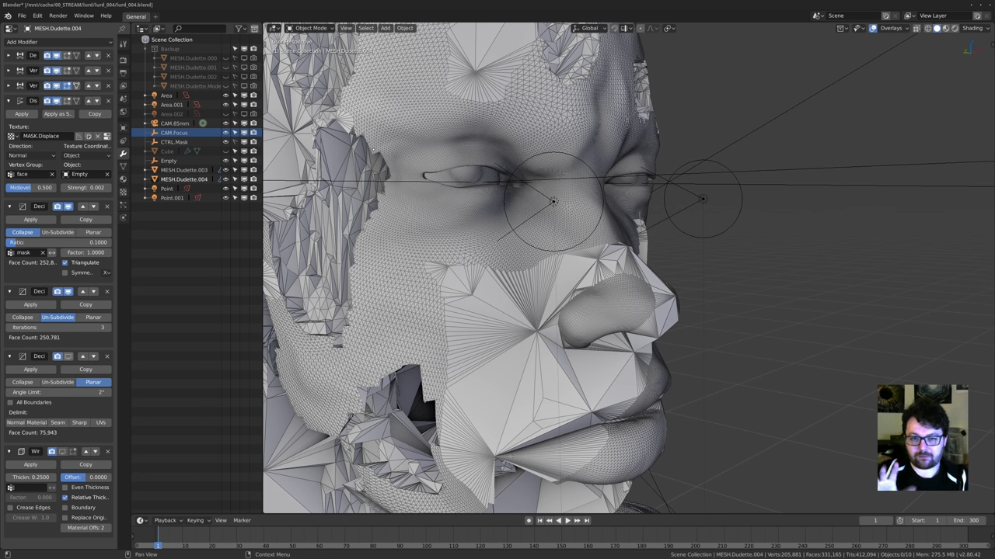
Enable the Planar Decimate modifier in the viewport and examine the simplified faces around the eyes and nose bridge.
{"action": "left_click", "coordinate": [68, 357]}
{"action": "middle_click_drag", "start_coordinate": [573, 133], "coordinate": [544, 199]}
{"action": "scroll", "coordinate": [523, 167], "scroll_direction": "up", "scroll_amount": 3}
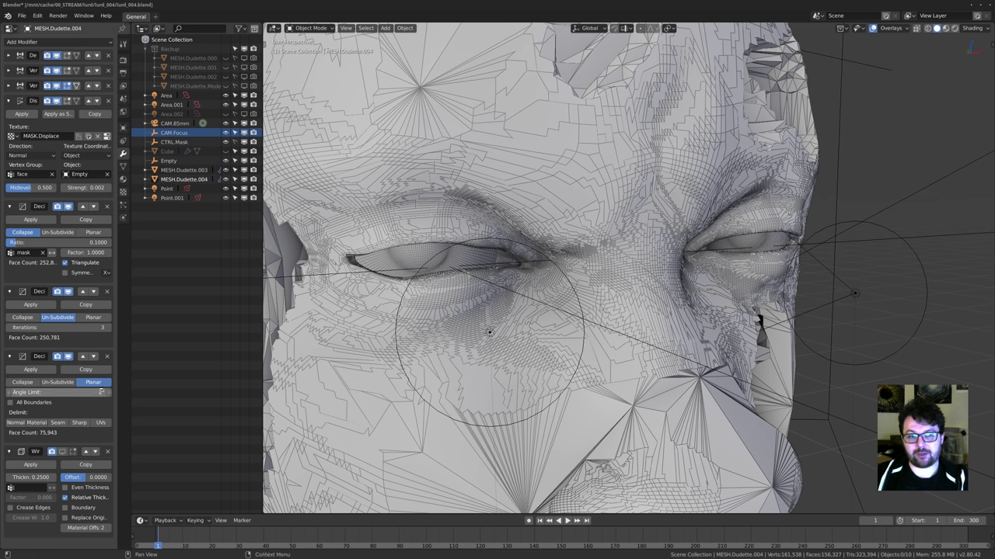
{"action": "scroll", "coordinate": [445, 348], "scroll_direction": "down", "scroll_amount": 2}
{"action": "middle_click_drag", "start_coordinate": [486, 350], "coordinate": [632, 296]}
{"action": "scroll", "coordinate": [571, 361], "scroll_direction": "up", "scroll_amount": 4}
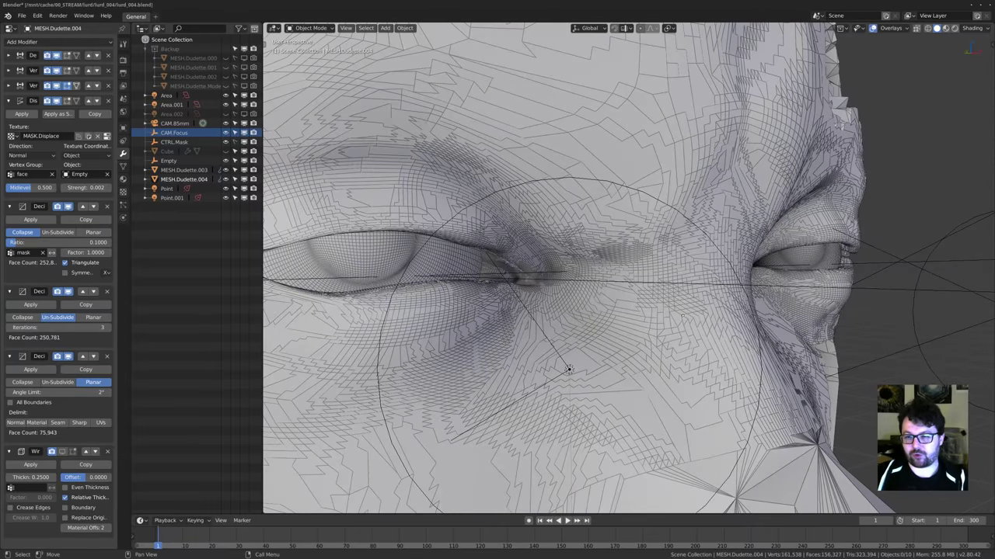
Examine the combined result of the three Decimate modifiers across the scalp, neck, shoulder and eye area.
{"action": "middle_click_drag", "start_coordinate": [581, 327], "coordinate": [617, 443]}
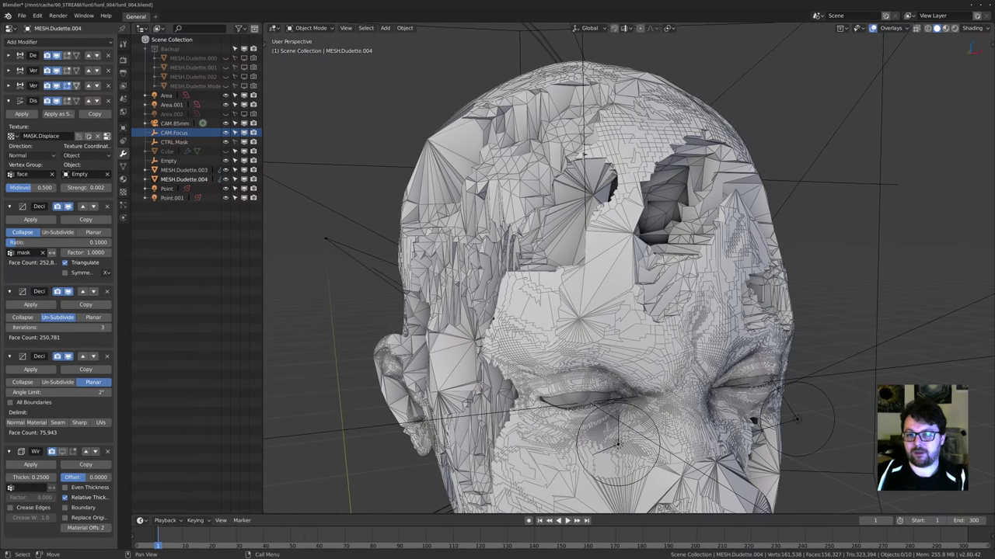
{"action": "middle_click_drag", "start_coordinate": [618, 443], "coordinate": [626, 345]}
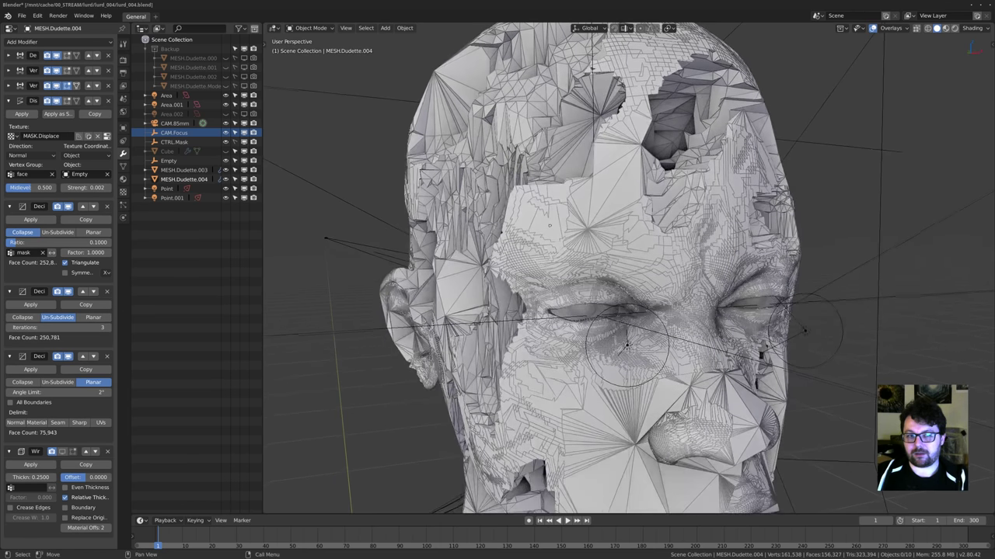
{"action": "middle_click_drag", "start_coordinate": [573, 185], "coordinate": [641, 221]}
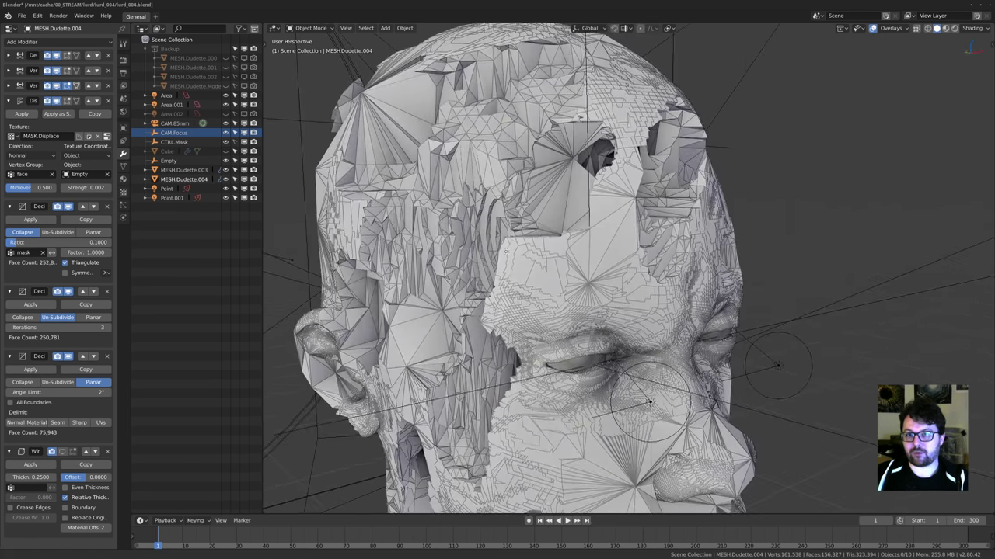
{"action": "middle_click_drag", "start_coordinate": [575, 195], "coordinate": [571, 162], "text": "ctrl"}
{"action": "middle_click_drag", "start_coordinate": [575, 241], "coordinate": [577, 190], "text": "ctrl"}
{"action": "middle_click_drag", "start_coordinate": [597, 252], "coordinate": [600, 212]}
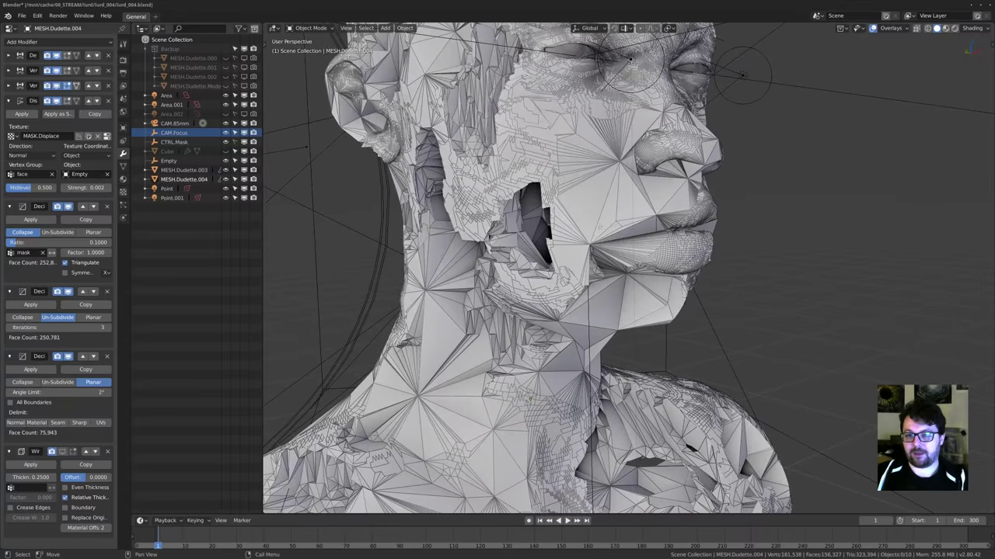
{"action": "middle_click_drag", "start_coordinate": [549, 192], "coordinate": [419, 198], "text": "shift"}
{"action": "middle_click_drag", "start_coordinate": [497, 195], "coordinate": [594, 365], "text": "shift"}
{"action": "middle_click_drag", "start_coordinate": [595, 365], "coordinate": [620, 264], "text": "ctrl"}
{"action": "middle_click_drag", "start_coordinate": [575, 272], "coordinate": [691, 327], "text": "shift"}
{"action": "middle_click_drag", "start_coordinate": [621, 311], "coordinate": [672, 327]}
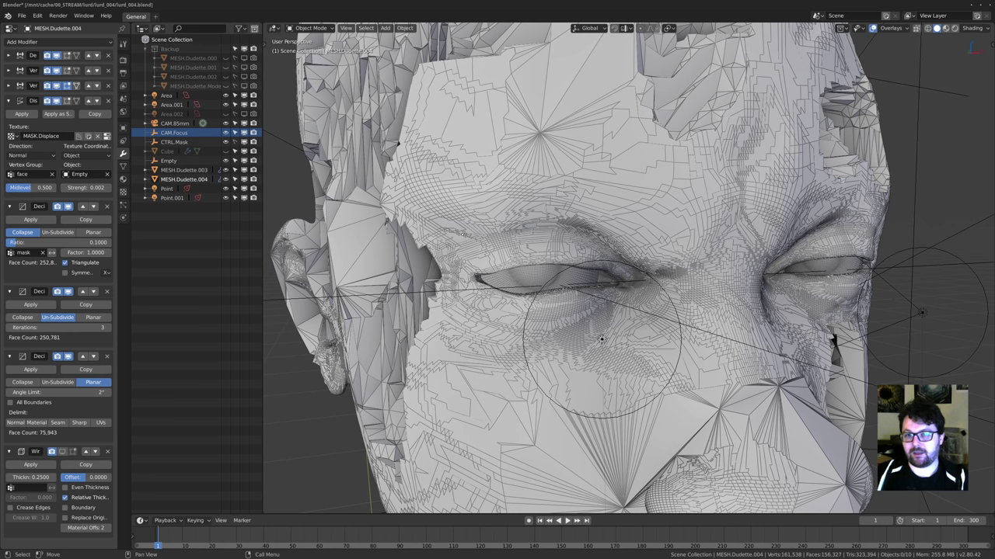
{"action": "middle_click_drag", "start_coordinate": [645, 289], "coordinate": [633, 303], "text": "shift"}
{"action": "middle_click_drag", "start_coordinate": [536, 292], "coordinate": [588, 291]}
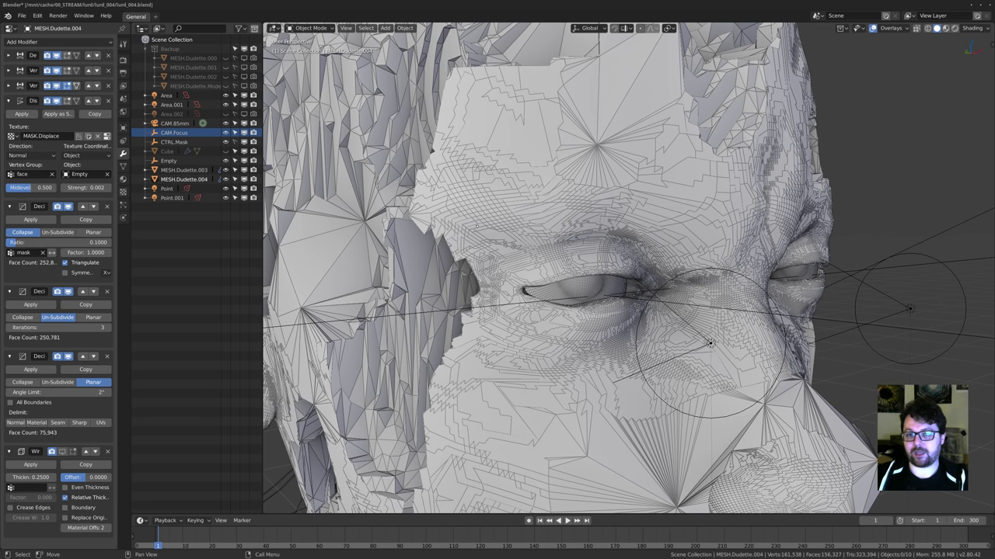
{"action": "scroll", "coordinate": [621, 272], "scroll_direction": "down", "scroll_amount": 6}
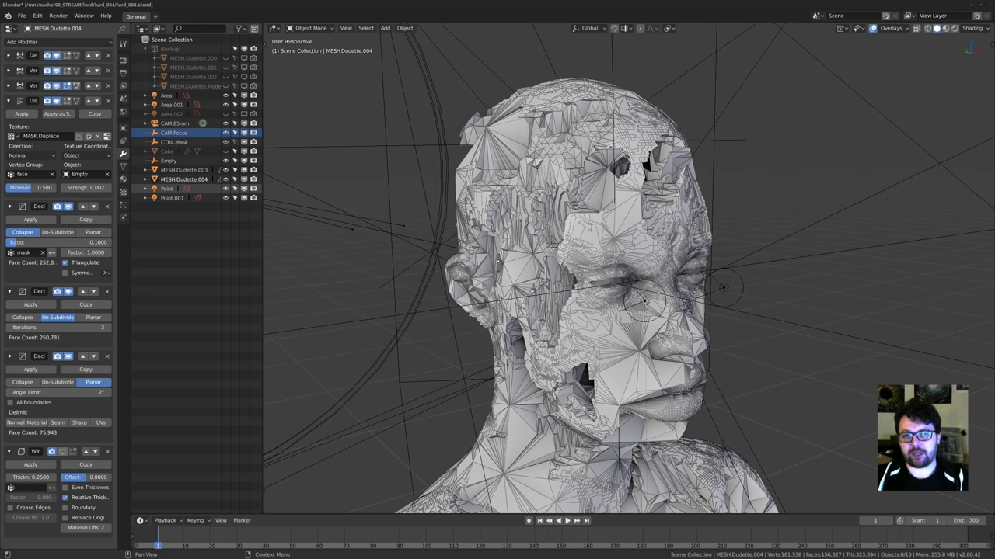
Enable the Wireframe modifier's viewport display and select the head mesh.
{"action": "left_click", "coordinate": [62, 452]}
{"action": "middle_click_drag", "start_coordinate": [443, 225], "coordinate": [486, 290], "text": "shift"}
{"action": "scroll", "coordinate": [450, 262], "scroll_direction": "up", "scroll_amount": 2}
{"action": "left_click", "coordinate": [459, 264]}
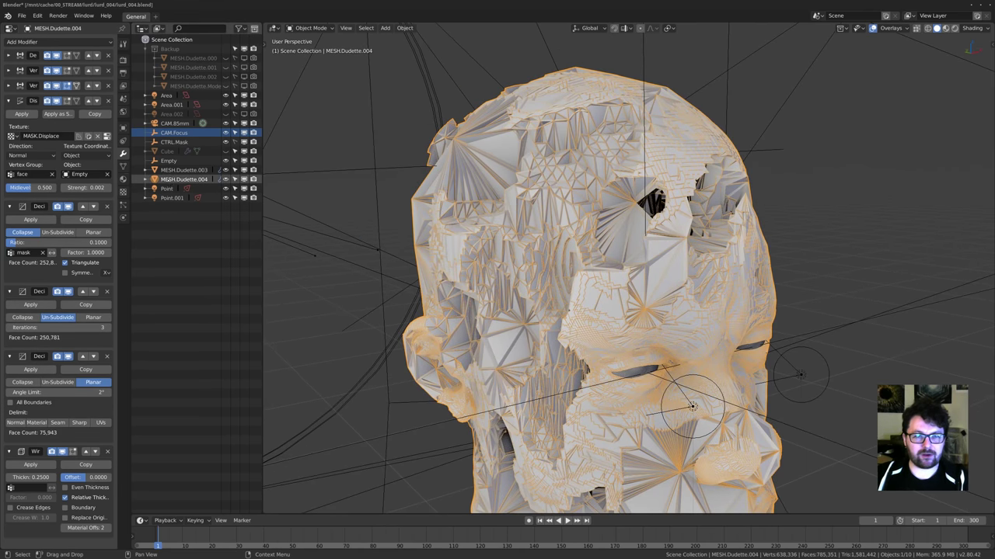
Display the Skin material's shader node tree and examine the mask Attribute, ColorRamp and tex_0033.jpg nodes feeding the Principled BSDF.
{"action": "left_click", "coordinate": [122, 179]}
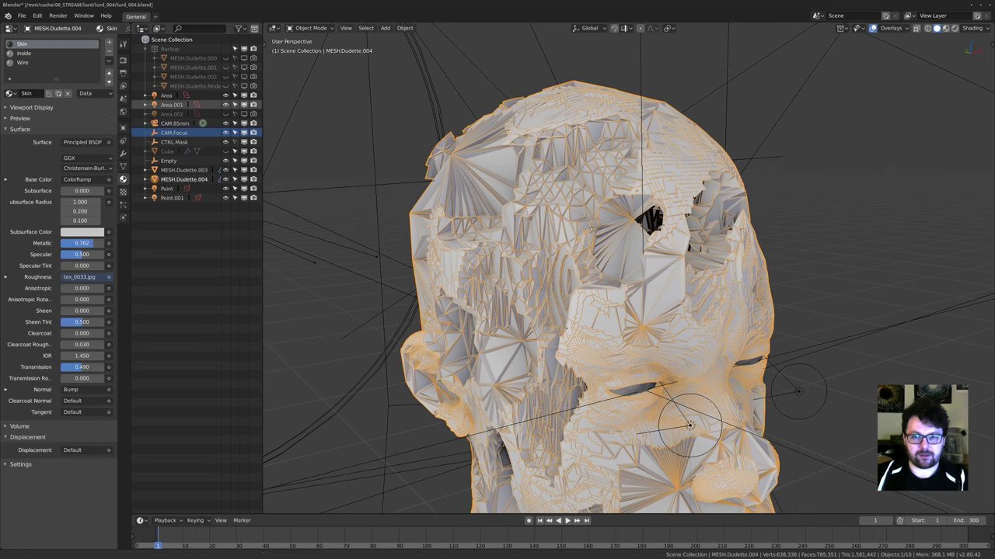
{"action": "key", "text": "shift+F3"}
{"action": "key", "text": "Home"}
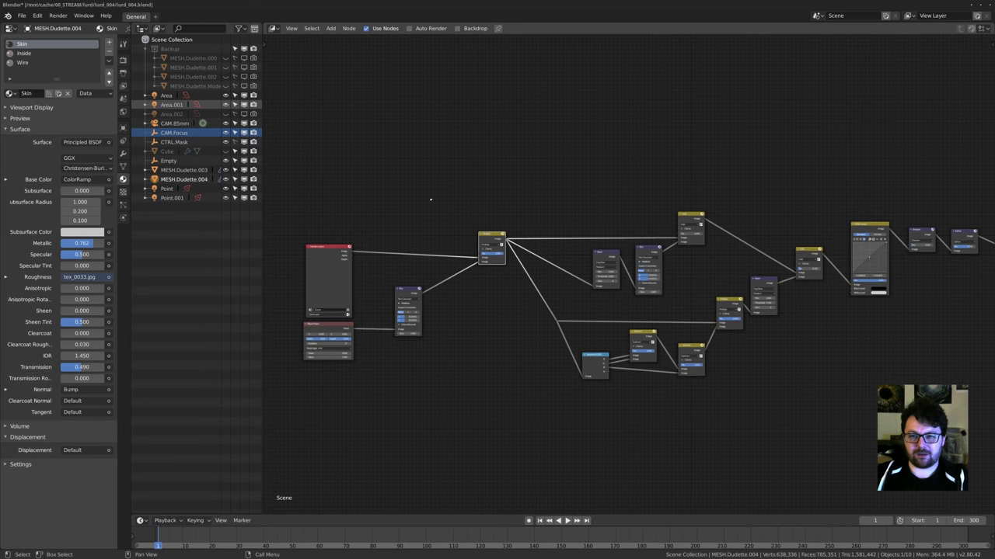
{"action": "key", "text": "shift+F3"}
{"action": "scroll", "coordinate": [553, 216], "scroll_direction": "up", "scroll_amount": 4}
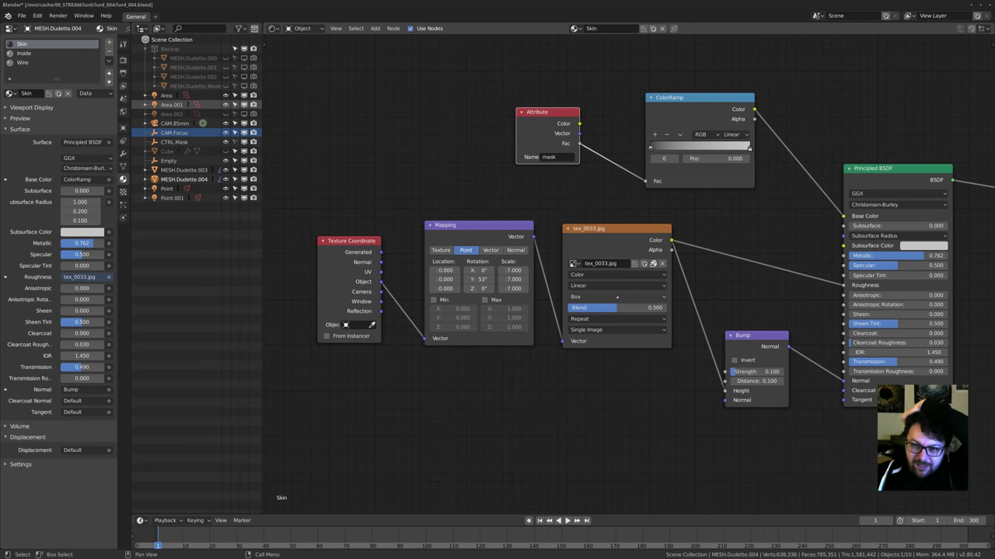
{"action": "middle_click_drag", "start_coordinate": [763, 280], "coordinate": [706, 305]}
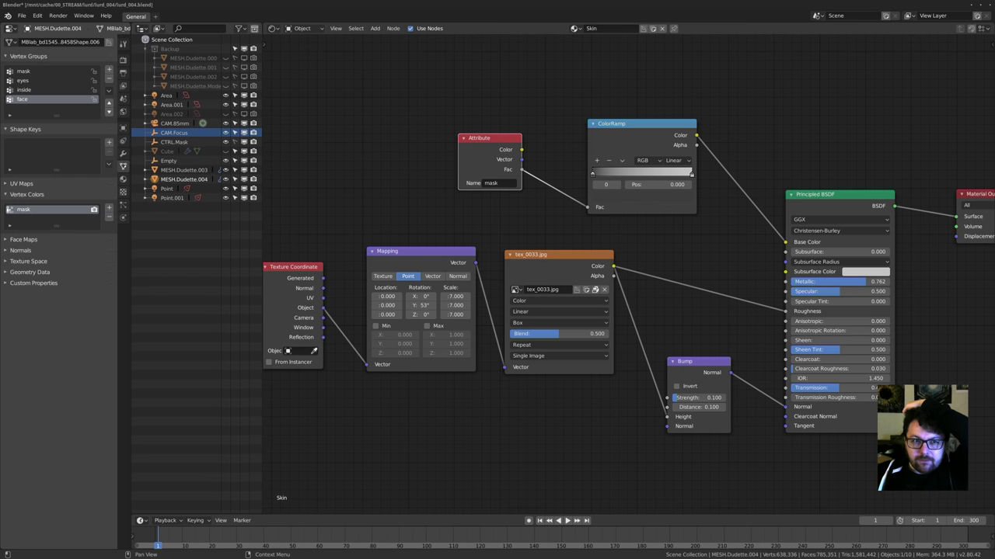
Display the mesh's vertex groups and mask vertex color, and check the finished head render in the image viewer.
{"action": "left_click", "coordinate": [122, 165]}
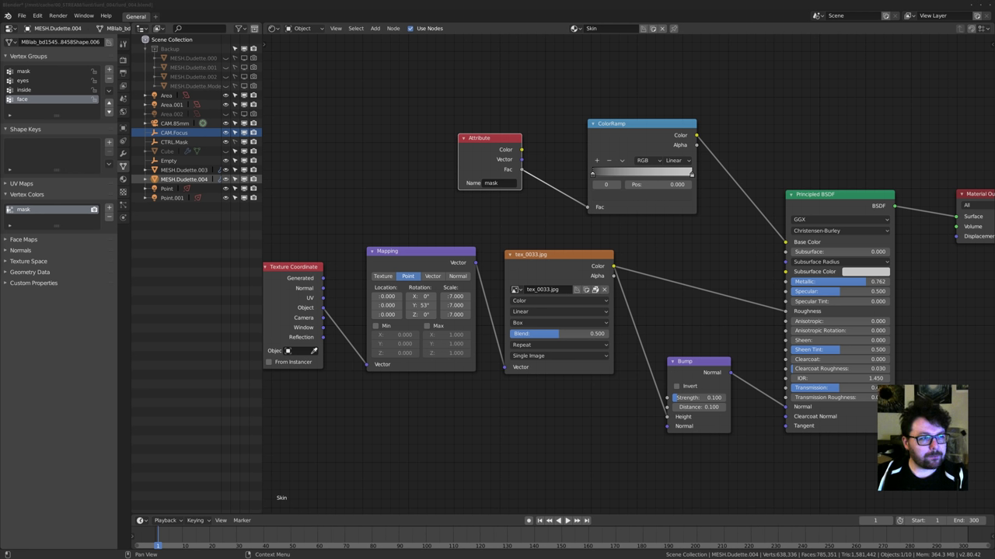
{"action": "key", "text": "alt+Tab"}
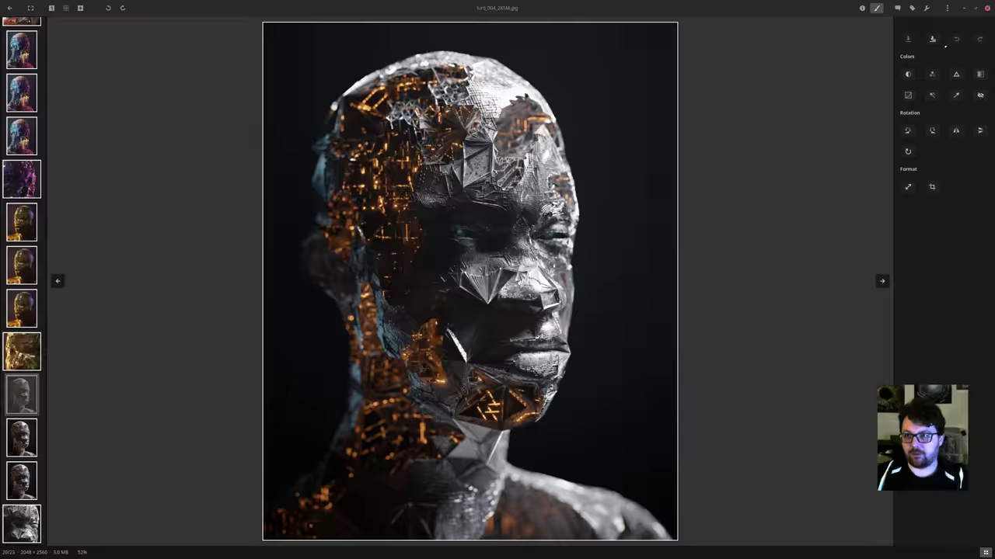
{"action": "key", "text": "alt+Tab"}
Review the Skin node chain between the Material Output and the mask Attribute node.
{"action": "middle_click_drag", "start_coordinate": [711, 233], "coordinate": [513, 232]}
{"action": "scroll", "coordinate": [513, 232], "scroll_direction": "down", "scroll_amount": 3}
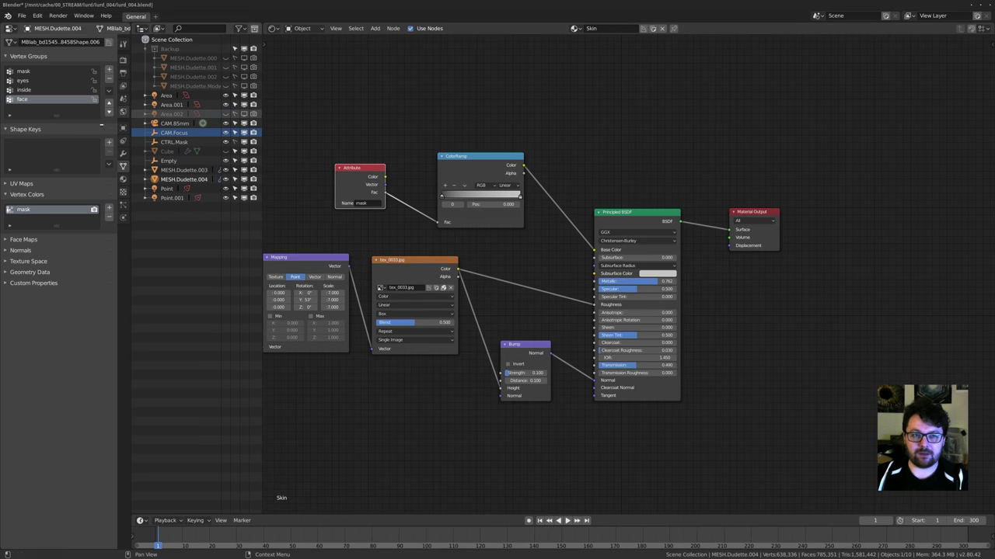
{"action": "middle_click_drag", "start_coordinate": [558, 238], "coordinate": [740, 275]}
{"action": "scroll", "coordinate": [619, 272], "scroll_direction": "up", "scroll_amount": 3}
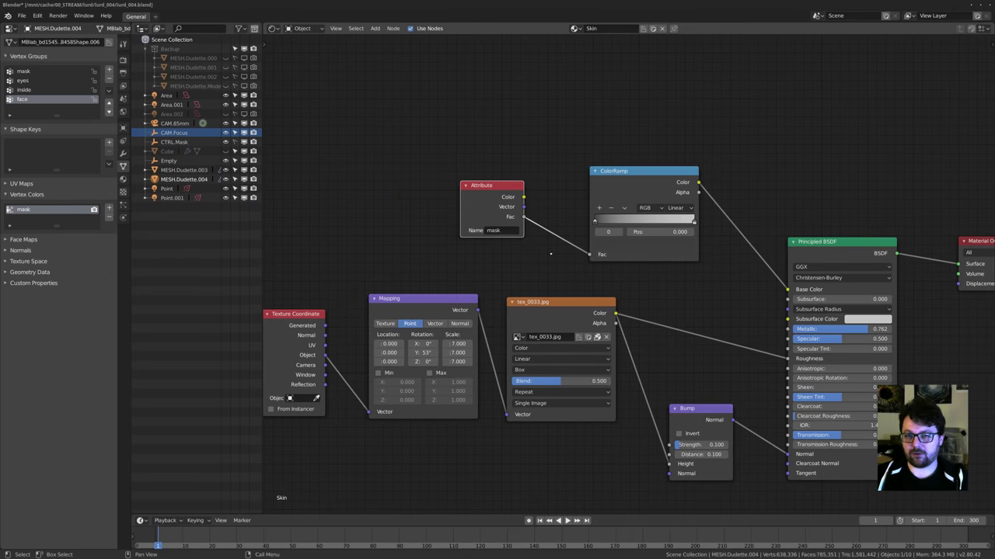
Return to the 3D view of the head, clear the selection and examine the mesh with its Wireframe modifier.
{"action": "key", "text": "shift+F5"}
{"action": "mouse_move", "coordinate": [613, 266]}
{"action": "middle_mouse_down"}
{"action": "mouse_move", "coordinate": [581, 274]}
{"action": "mouse_move", "coordinate": [645, 270]}
{"action": "mouse_move", "coordinate": [571, 273]}
{"action": "mouse_move", "coordinate": [594, 272]}
{"action": "middle_mouse_up"}
{"action": "scroll", "coordinate": [581, 274], "scroll_direction": "down", "scroll_amount": 3}
{"action": "scroll", "coordinate": [645, 271], "scroll_direction": "up", "scroll_amount": 3}
{"action": "key", "text": "alt+a"}
{"action": "scroll", "coordinate": [594, 272], "scroll_direction": "up", "scroll_amount": 2}
{"action": "scroll", "coordinate": [594, 272], "scroll_direction": "down", "scroll_amount": 1}
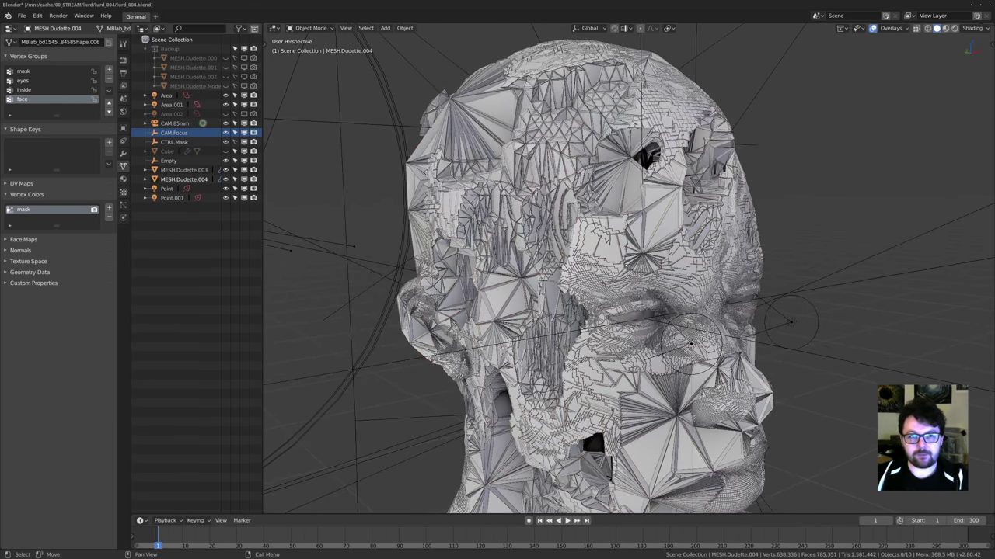
Display the Inside material's shader node tree and examine the Texture Coordinate, Mapping and mDot nodes.
{"action": "left_click", "coordinate": [122, 179]}
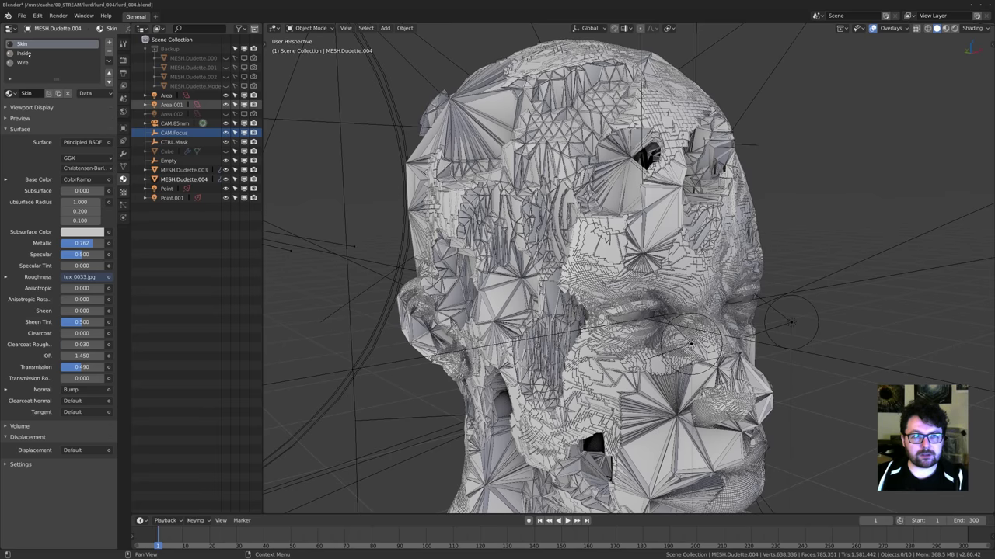
{"action": "left_click", "coordinate": [28, 53]}
{"action": "key", "text": "shift+F3"}
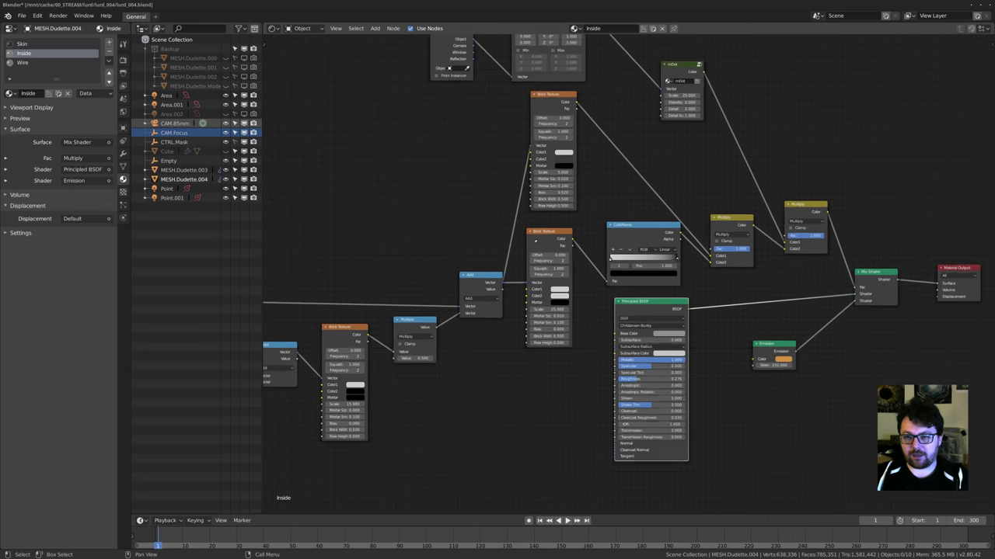
{"action": "scroll", "coordinate": [534, 242], "scroll_direction": "down", "scroll_amount": 3}
{"action": "middle_click_drag", "start_coordinate": [506, 237], "coordinate": [604, 250]}
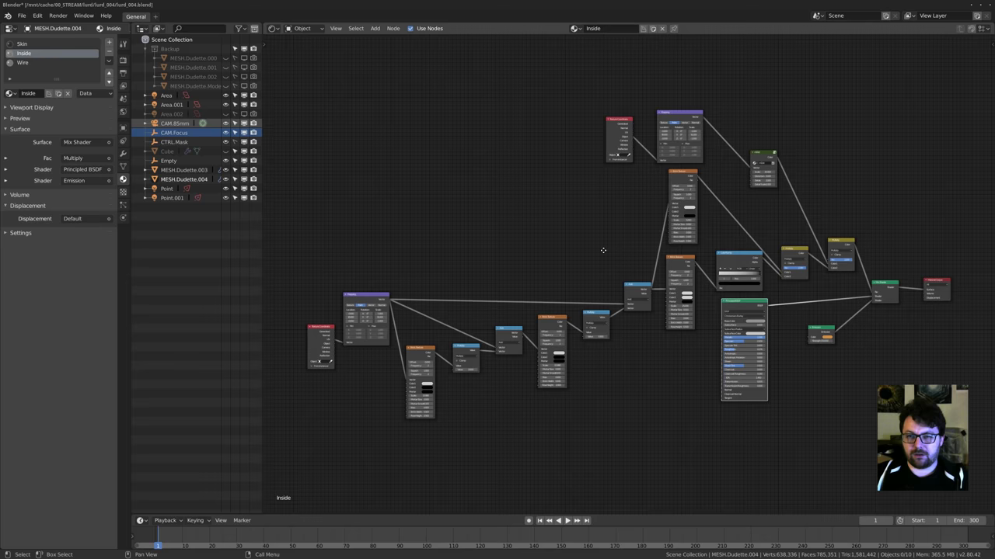
{"action": "scroll", "coordinate": [761, 184], "scroll_direction": "up", "scroll_amount": 7}
{"action": "middle_click_drag", "start_coordinate": [880, 99], "coordinate": [635, 239]}
{"action": "scroll", "coordinate": [602, 232], "scroll_direction": "up", "scroll_amount": 4}
{"action": "scroll", "coordinate": [577, 255], "scroll_direction": "down", "scroll_amount": 7}
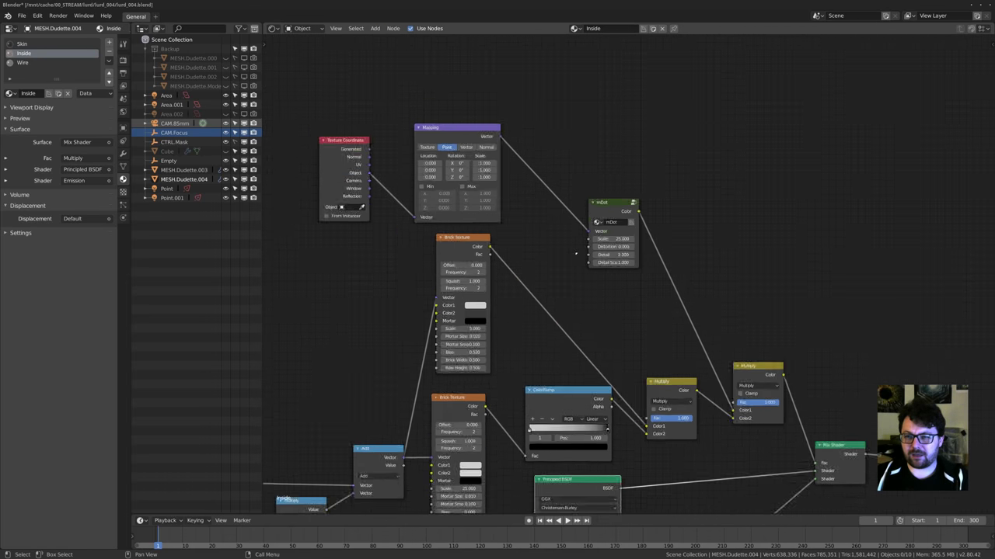
Trace the Inside material's Brick Texture, Multiply and Add nodes back to their shared Mapping node.
{"action": "middle_click_drag", "start_coordinate": [681, 261], "coordinate": [645, 133]}
{"action": "scroll", "coordinate": [350, 264], "scroll_direction": "up", "scroll_amount": 1}
{"action": "middle_click_drag", "start_coordinate": [335, 265], "coordinate": [638, 243]}
{"action": "scroll", "coordinate": [435, 248], "scroll_direction": "up", "scroll_amount": 1}
{"action": "middle_click_drag", "start_coordinate": [405, 250], "coordinate": [548, 240]}
{"action": "middle_click_drag", "start_coordinate": [693, 186], "coordinate": [639, 204]}
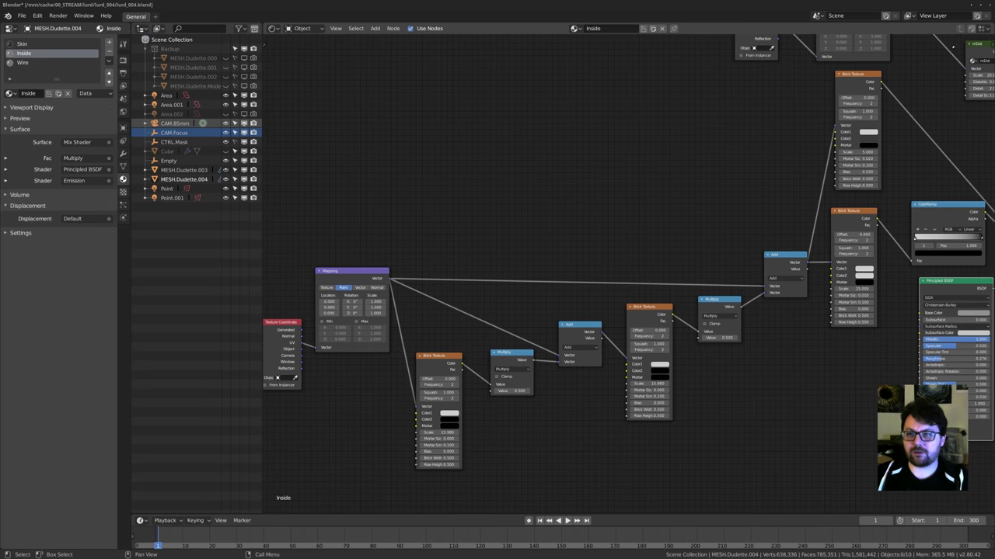
Split the node editor in two and show the camera view of the head in Rendered shading beside the nodes.
{"action": "left_click_drag", "start_coordinate": [991, 27], "coordinate": [614, 70]}
{"action": "middle_click_drag", "start_coordinate": [776, 240], "coordinate": [783, 245]}
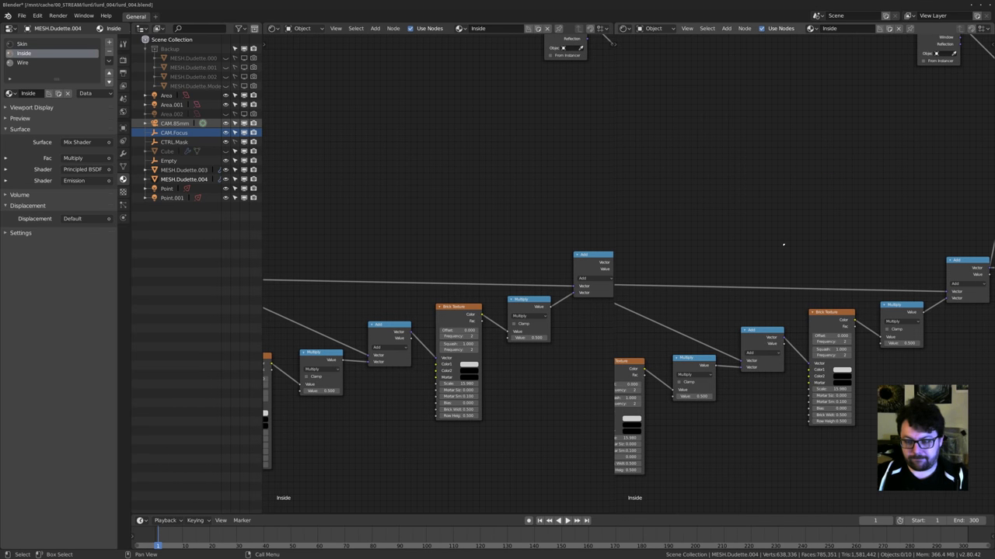
{"action": "key", "text": "shift+F5"}
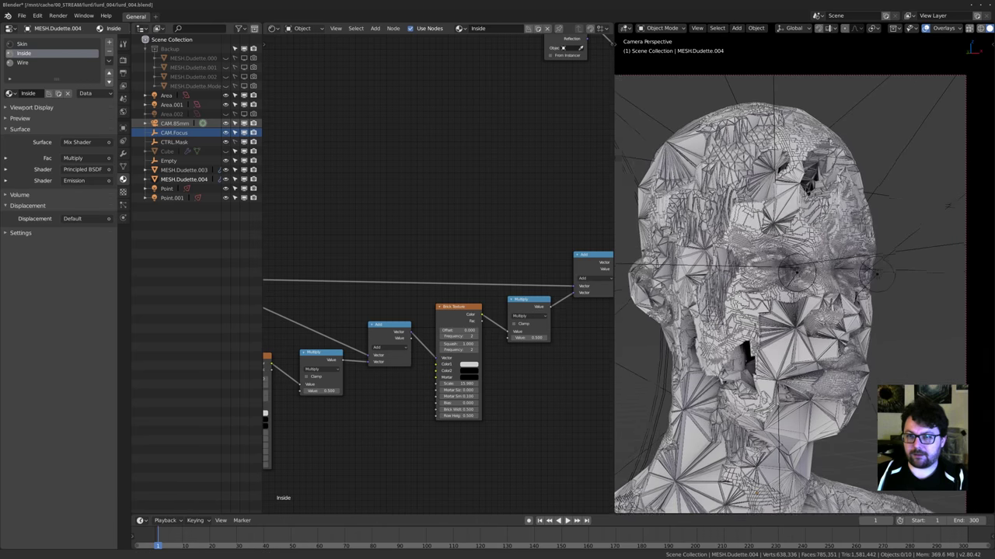
{"action": "key", "text": "Home"}
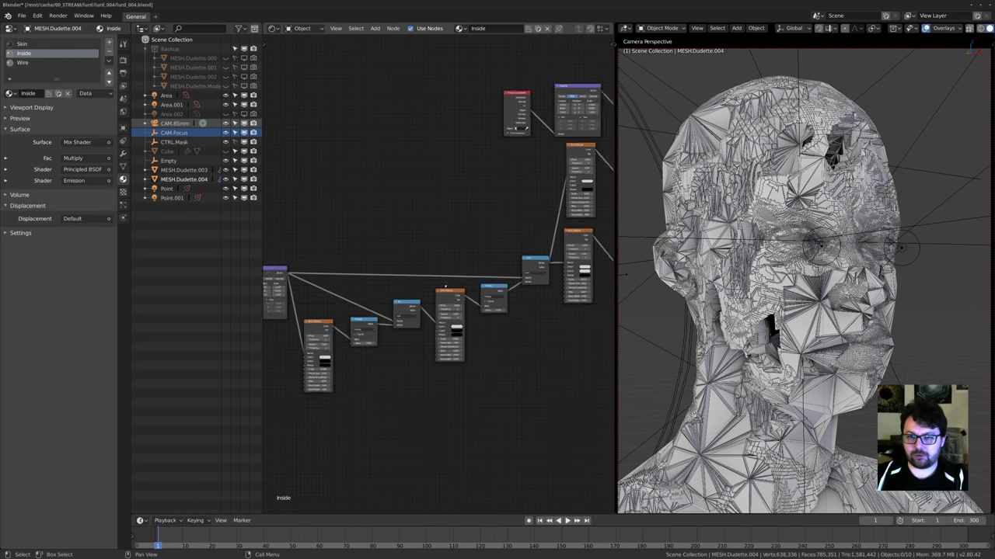
{"action": "key", "text": "z"}
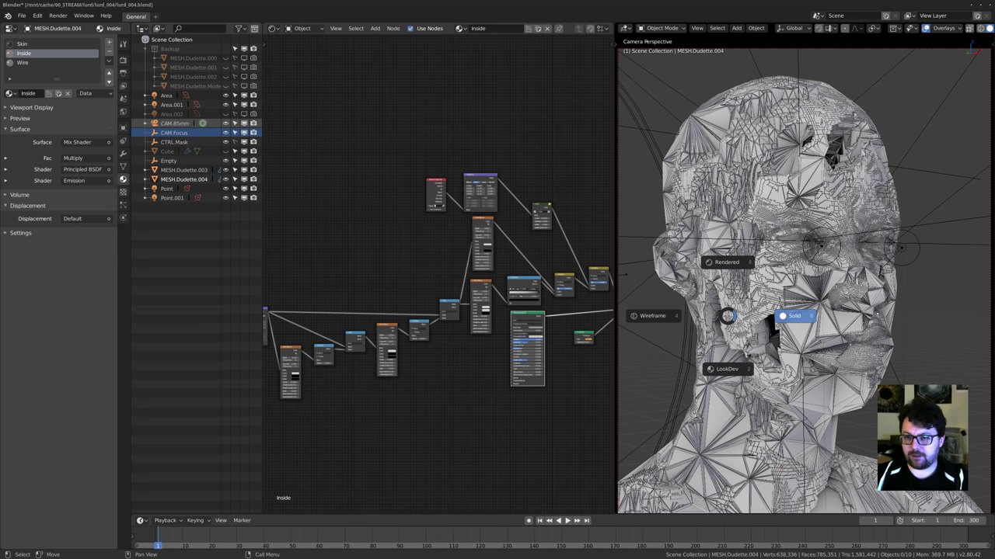
{"action": "key", "text": "z"}
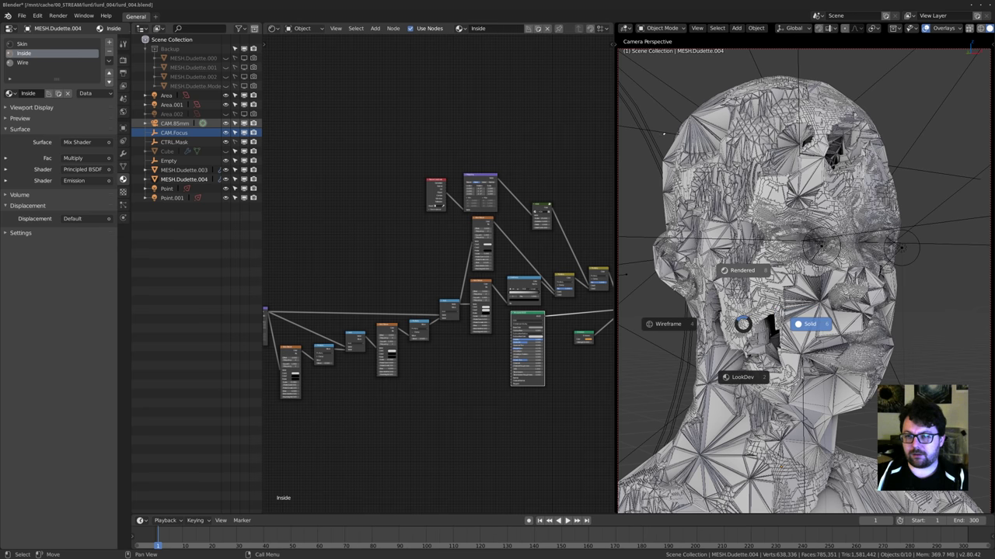
{"action": "left_click", "coordinate": [730, 270]}
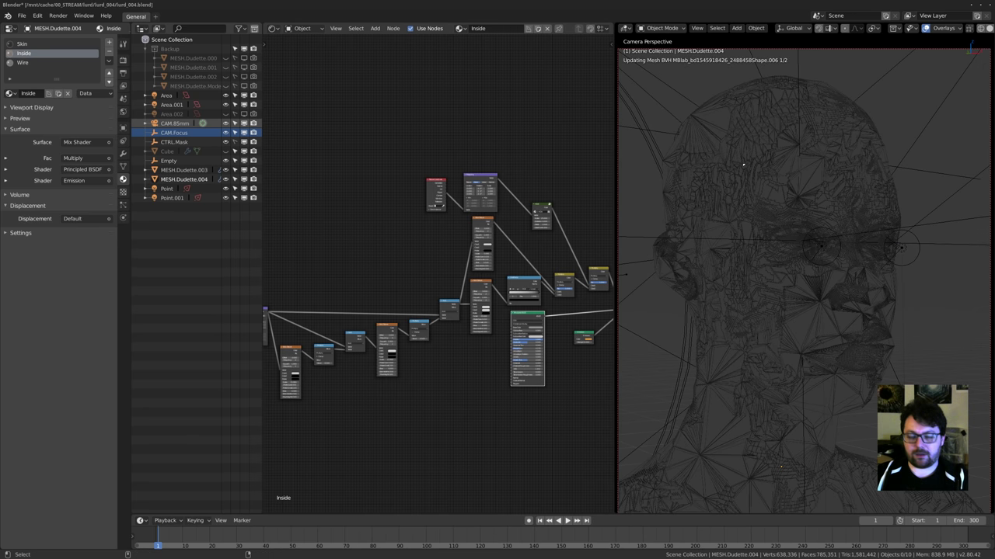
Look over the Inside node tree from the Principled BSDF back to the Mapping node alongside the rendered head.
{"action": "middle_click_drag", "start_coordinate": [428, 242], "coordinate": [369, 244]}
{"action": "scroll", "coordinate": [370, 244], "scroll_direction": "up", "scroll_amount": 2}
{"action": "scroll", "coordinate": [422, 211], "scroll_direction": "down", "scroll_amount": 4}
{"action": "middle_click_drag", "start_coordinate": [282, 301], "coordinate": [374, 233]}
{"action": "scroll", "coordinate": [445, 227], "scroll_direction": "up", "scroll_amount": 2}
{"action": "scroll", "coordinate": [440, 229], "scroll_direction": "up", "scroll_amount": 2}
{"action": "scroll", "coordinate": [436, 264], "scroll_direction": "up", "scroll_amount": 1}
{"action": "middle_click_drag", "start_coordinate": [424, 260], "coordinate": [445, 268]}
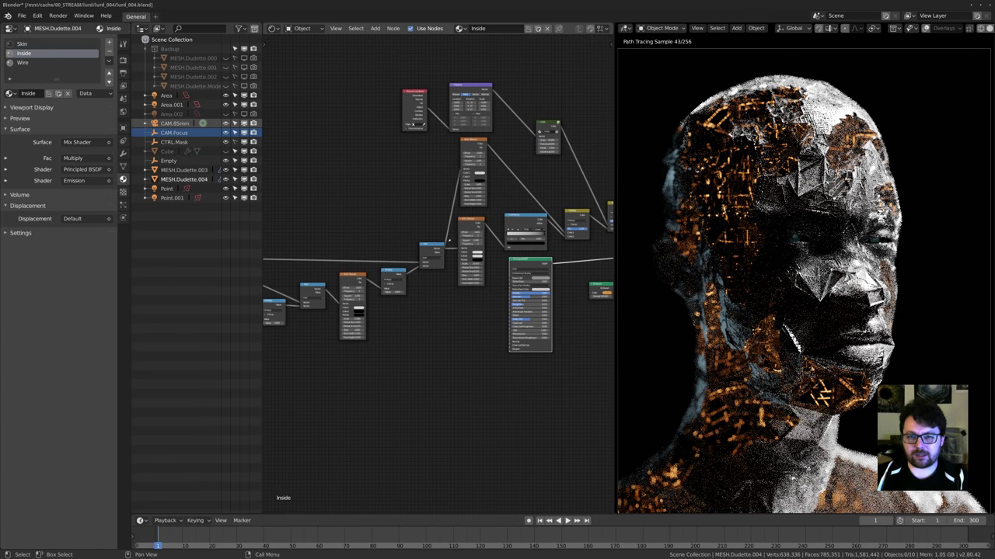
{"action": "middle_click_drag", "start_coordinate": [370, 265], "coordinate": [459, 276]}
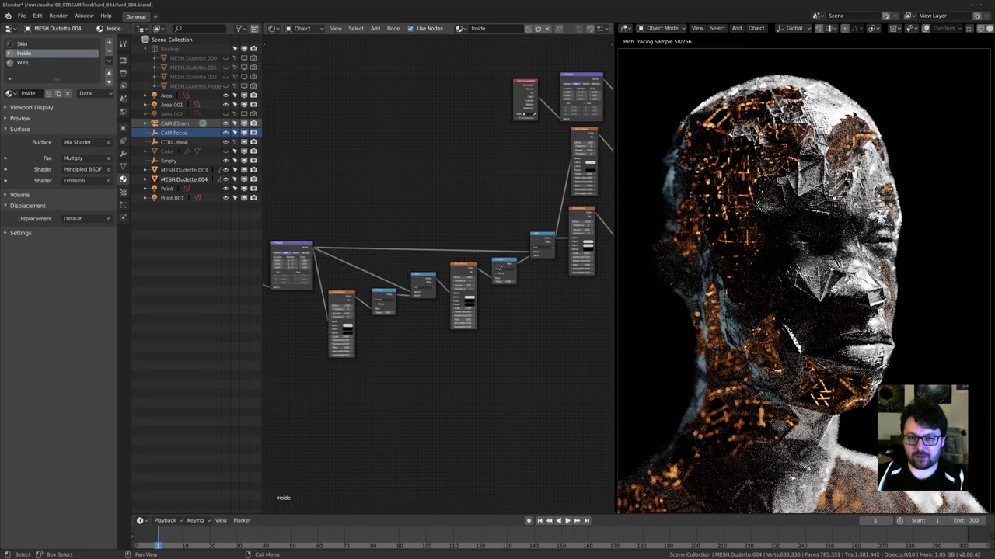
Examine how the Mapping, first Brick Texture, Multiply and Add nodes feed the second Brick Texture.
{"action": "scroll", "coordinate": [439, 274], "scroll_direction": "down", "scroll_amount": 4}
{"action": "scroll", "coordinate": [432, 273], "scroll_direction": "up", "scroll_amount": 4}
{"action": "middle_click_drag", "start_coordinate": [405, 293], "coordinate": [364, 303]}
{"action": "scroll", "coordinate": [396, 295], "scroll_direction": "up", "scroll_amount": 5}
{"action": "middle_click_drag", "start_coordinate": [288, 304], "coordinate": [418, 301]}
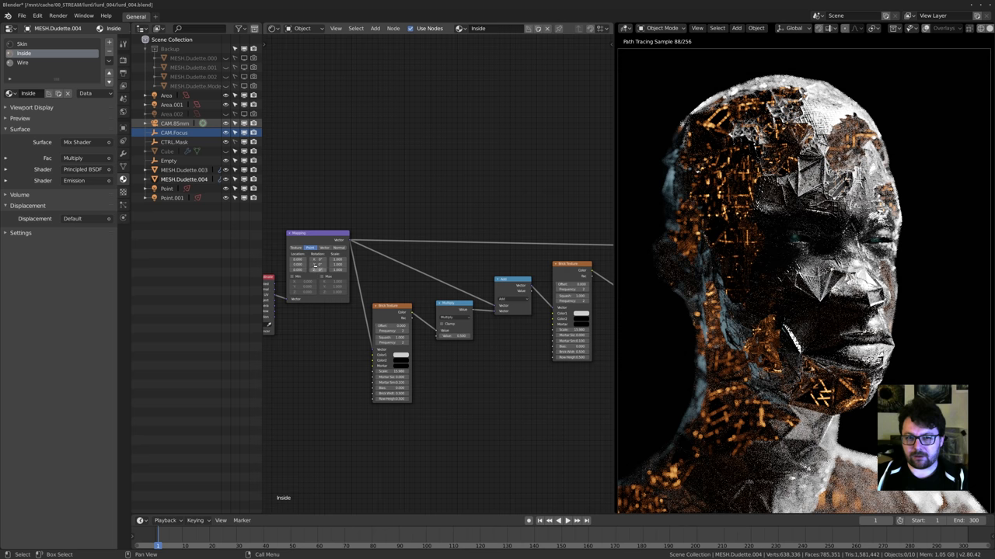
{"action": "middle_click_drag", "start_coordinate": [481, 328], "coordinate": [417, 352]}
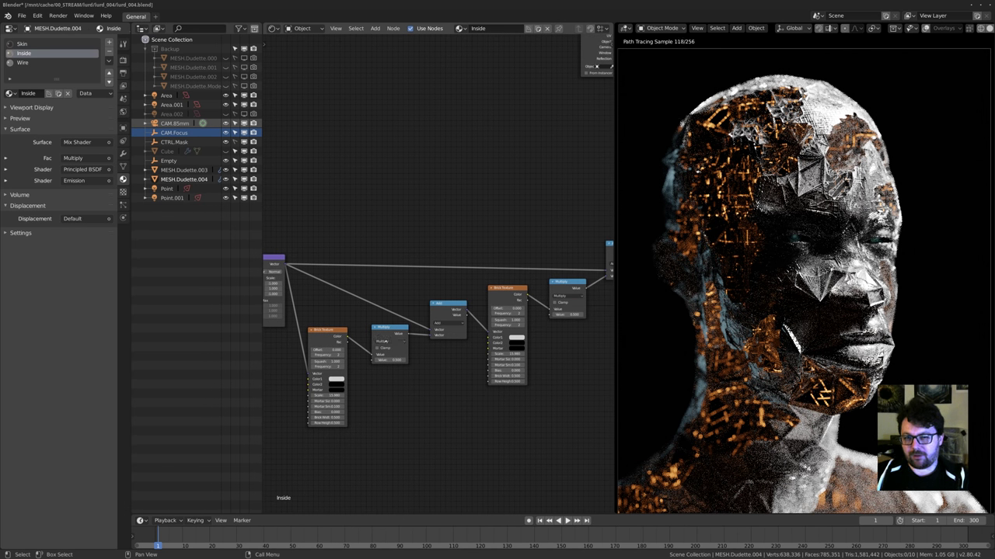
{"action": "scroll", "coordinate": [393, 360], "scroll_direction": "up", "scroll_amount": 2}
{"action": "scroll", "coordinate": [351, 348], "scroll_direction": "right", "scroll_amount": 2, "text": "ctrl"}
{"action": "scroll", "coordinate": [420, 296], "scroll_direction": "left", "scroll_amount": 1, "text": "ctrl"}
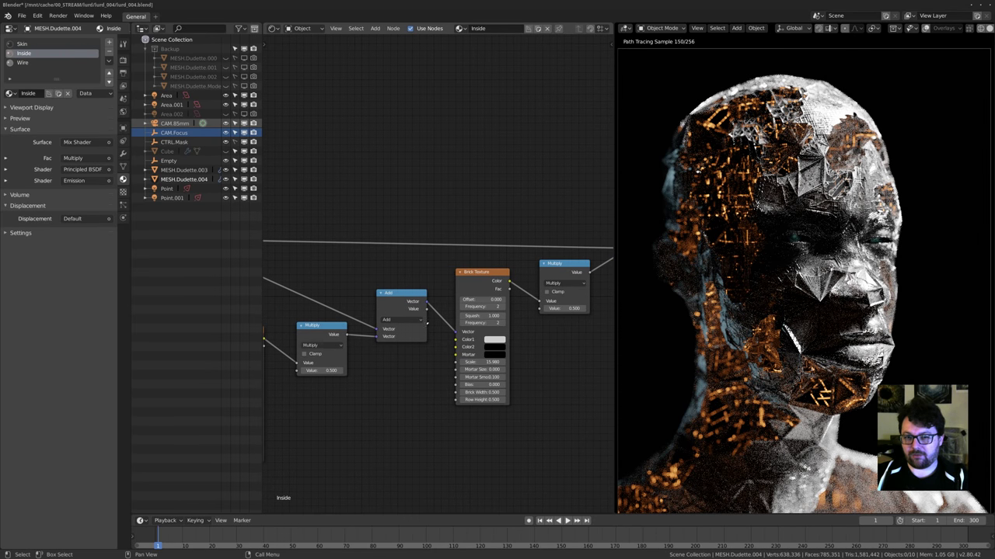
{"action": "middle_click_drag", "start_coordinate": [482, 334], "coordinate": [388, 316]}
Preview the three chained Brick Texture nodes on the head one after another through the Viewer.
{"action": "left_click", "coordinate": [313, 312], "text": "ctrl+shift"}
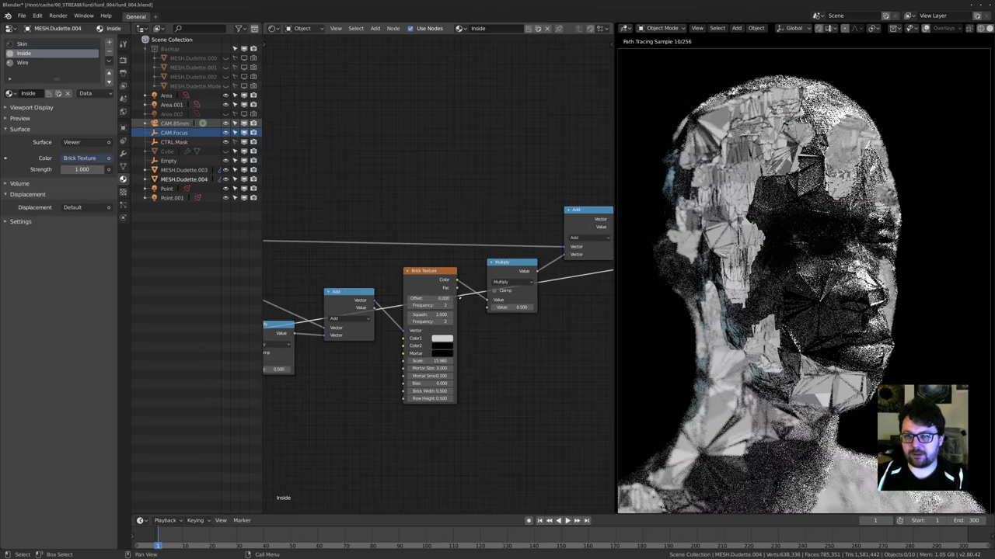
{"action": "left_click", "coordinate": [439, 310], "text": "ctrl+shift"}
{"action": "middle_click_drag", "start_coordinate": [503, 313], "coordinate": [303, 377]}
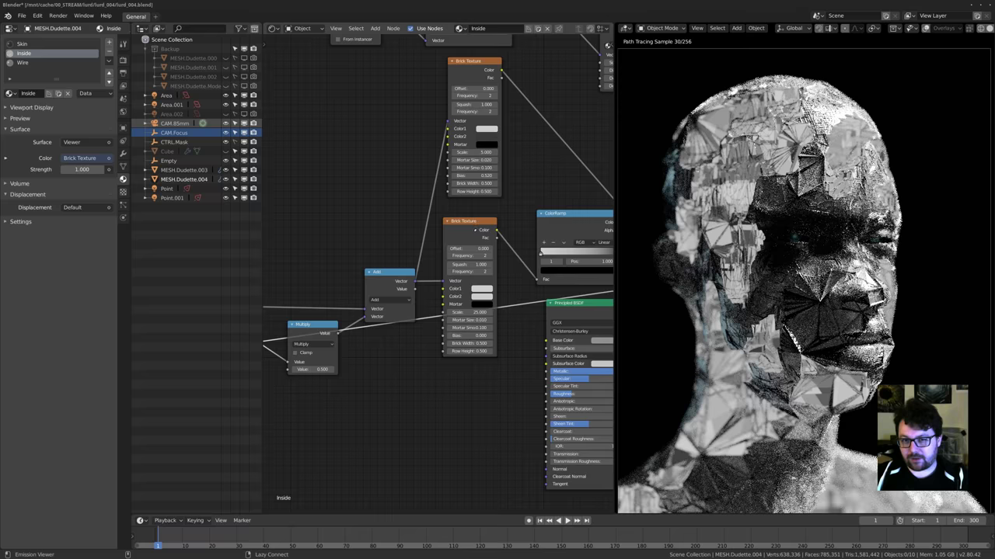
{"action": "left_click", "coordinate": [467, 281], "text": "ctrl+shift"}
{"action": "middle_click_drag", "start_coordinate": [586, 262], "coordinate": [484, 282]}
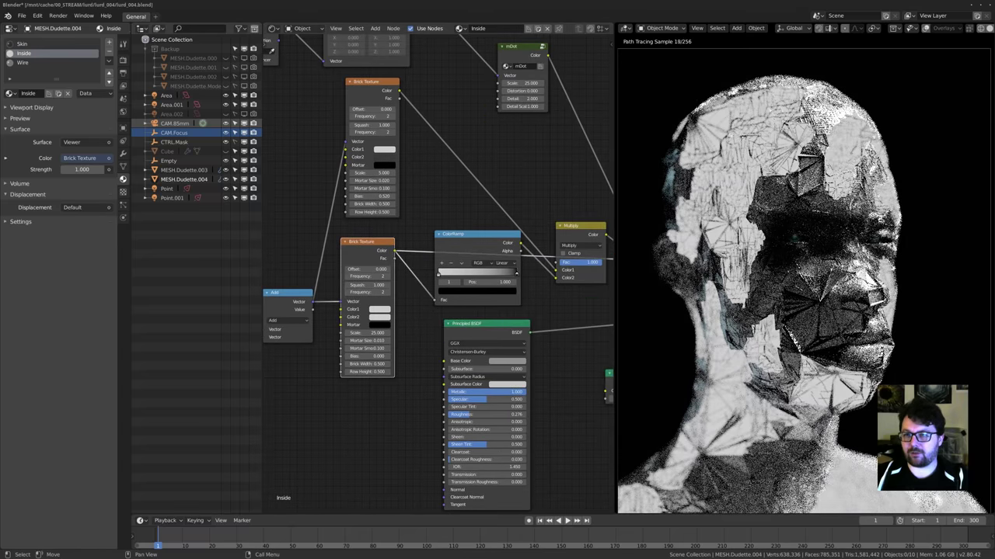
Preview the Multiply node that combines the ColorRamp and Brick Texture, and inspect its pattern up close on the head.
{"action": "middle_click_drag", "start_coordinate": [575, 229], "coordinate": [450, 294]}
{"action": "scroll", "coordinate": [422, 280], "scroll_direction": "down", "scroll_amount": 4}
{"action": "left_click", "coordinate": [443, 283], "text": "ctrl+shift"}
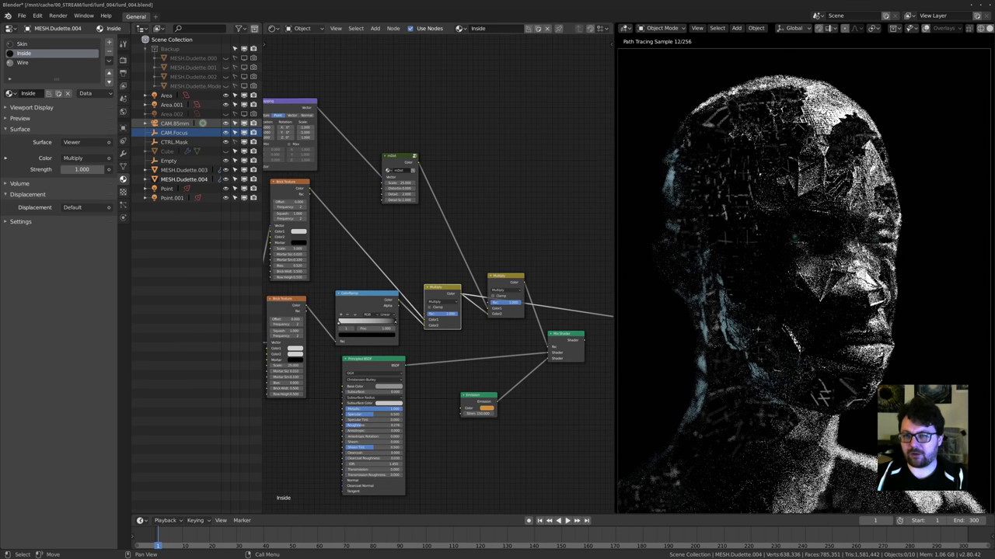
{"action": "middle_click_drag", "start_coordinate": [769, 221], "coordinate": [800, 163]}
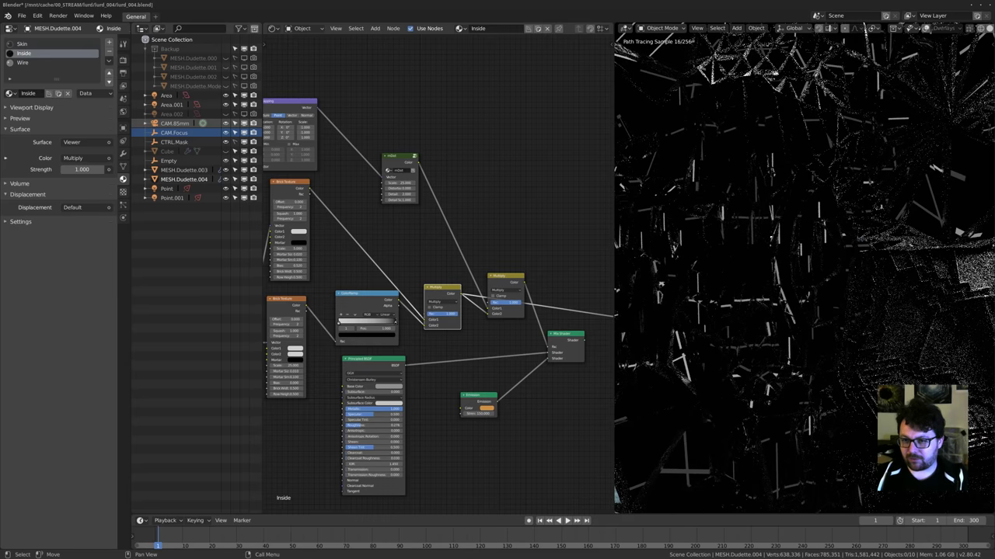
{"action": "middle_click_drag", "start_coordinate": [770, 237], "coordinate": [777, 276]}
{"action": "middle_click_drag", "start_coordinate": [458, 257], "coordinate": [474, 267]}
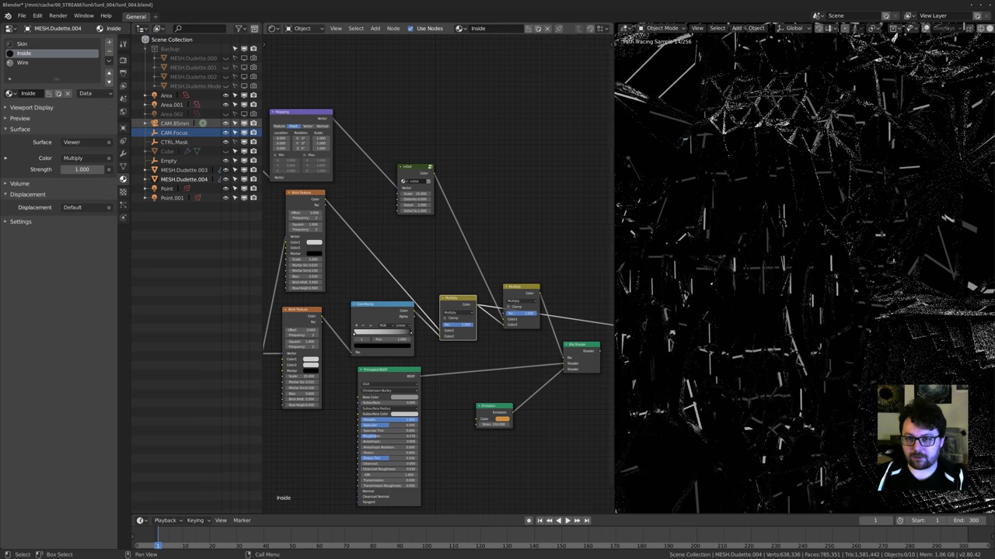
{"action": "scroll", "coordinate": [804, 272], "scroll_direction": "up", "scroll_amount": 1}
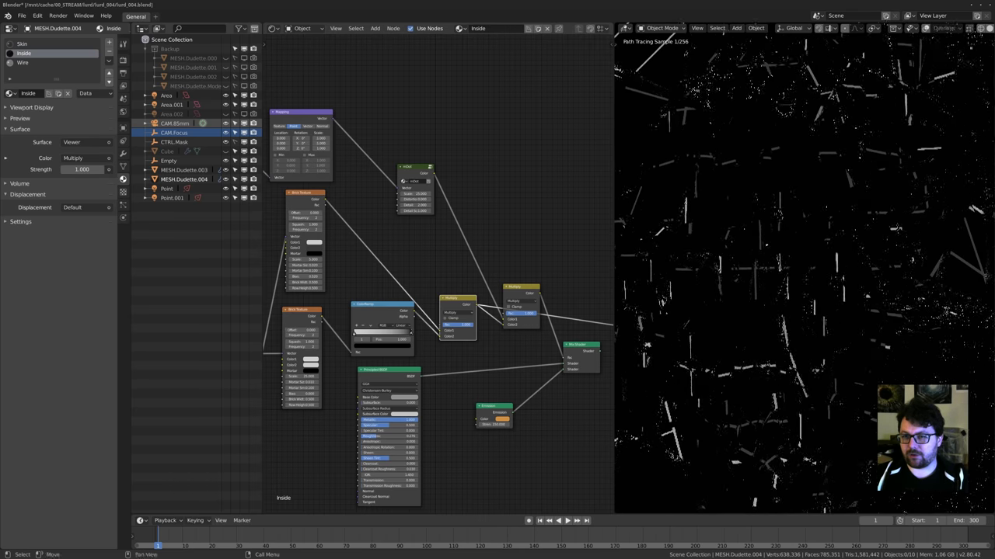
Preview the Brick Texture with scale 5 and compare it with the first color Multiply node's result.
{"action": "left_click", "coordinate": [305, 194], "text": "ctrl+shift"}
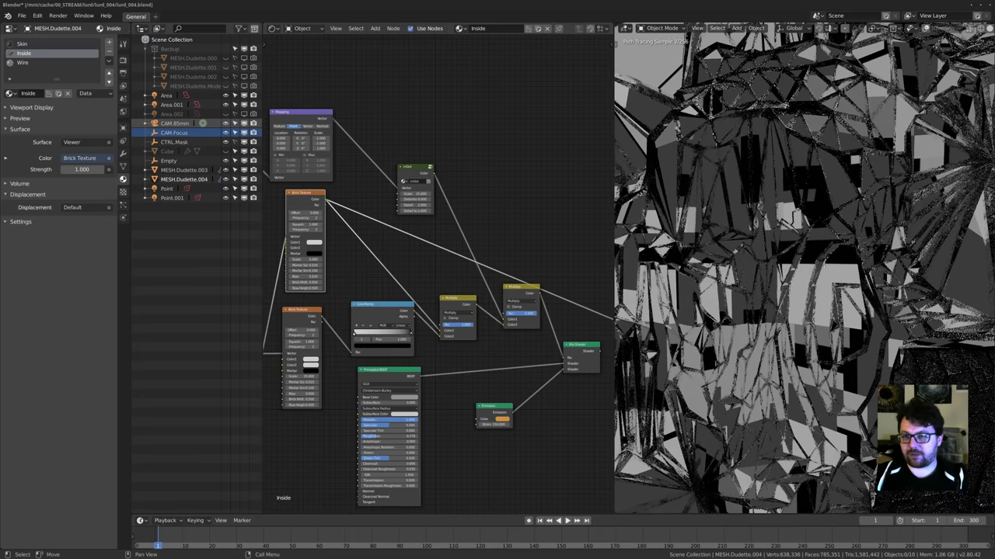
{"action": "left_click", "coordinate": [449, 304], "text": "ctrl+shift"}
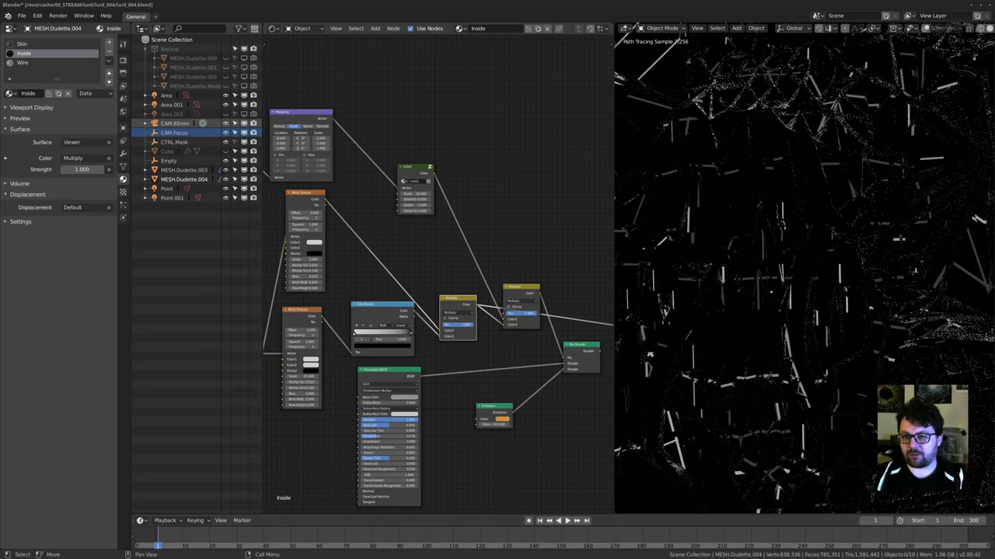
{"action": "scroll", "coordinate": [804, 272], "scroll_direction": "down", "scroll_amount": 2}
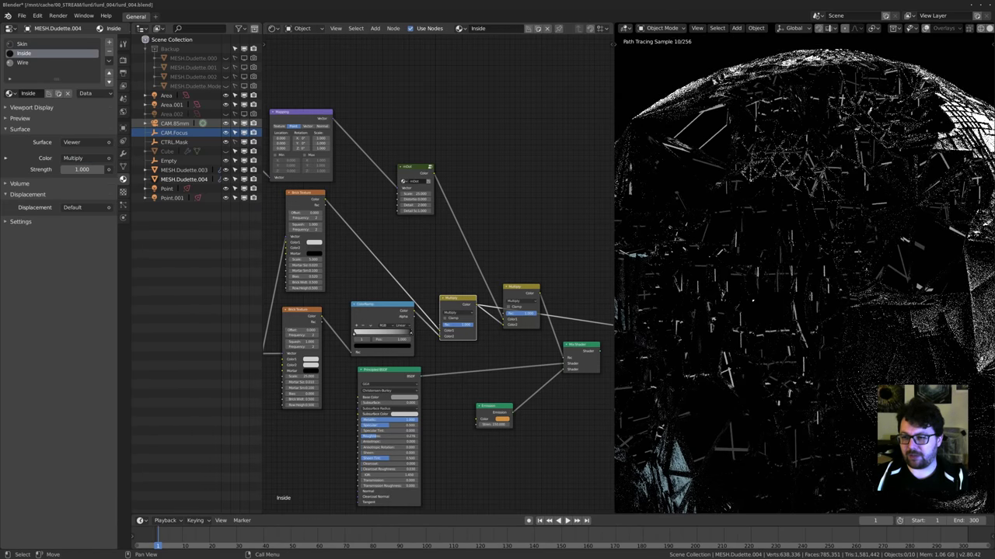
{"action": "scroll", "coordinate": [340, 264], "scroll_direction": "down", "scroll_amount": 3}
{"action": "scroll", "coordinate": [339, 264], "scroll_direction": "up", "scroll_amount": 3}
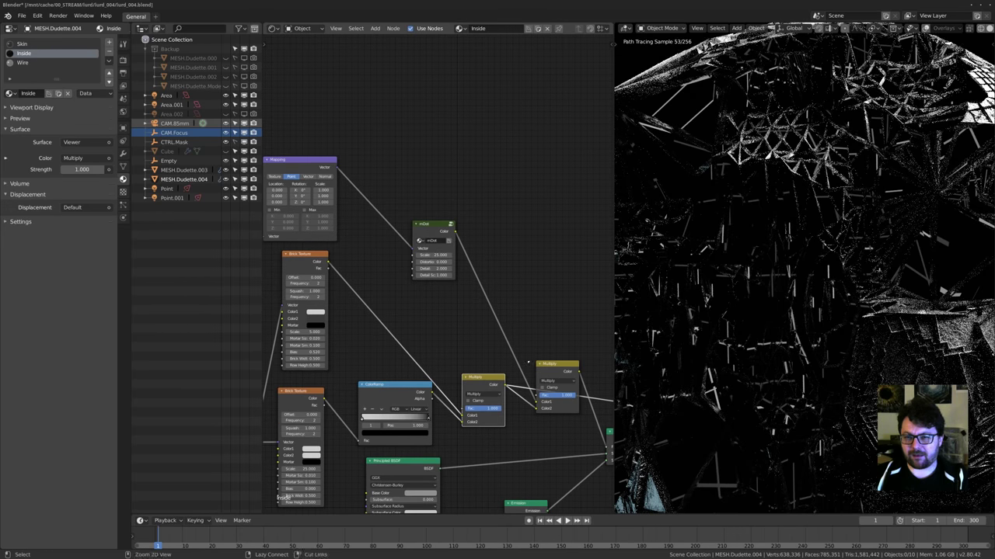
Preview the second color Multiply node, which adds the mDot pattern before the Mix Shader.
{"action": "middle_click_drag", "start_coordinate": [529, 362], "coordinate": [476, 347]}
{"action": "left_click", "coordinate": [511, 363], "text": "ctrl+shift"}
{"action": "scroll", "coordinate": [471, 273], "scroll_direction": "up", "scroll_amount": 1}
{"action": "mouse_move", "coordinate": [471, 272]}
{"action": "middle_mouse_down"}
{"action": "mouse_move", "coordinate": [450, 309]}
{"action": "mouse_move", "coordinate": [485, 284]}
{"action": "middle_mouse_up"}
{"action": "scroll", "coordinate": [492, 277], "scroll_direction": "up", "scroll_amount": 1}
{"action": "scroll", "coordinate": [457, 262], "scroll_direction": "down", "scroll_amount": 3}
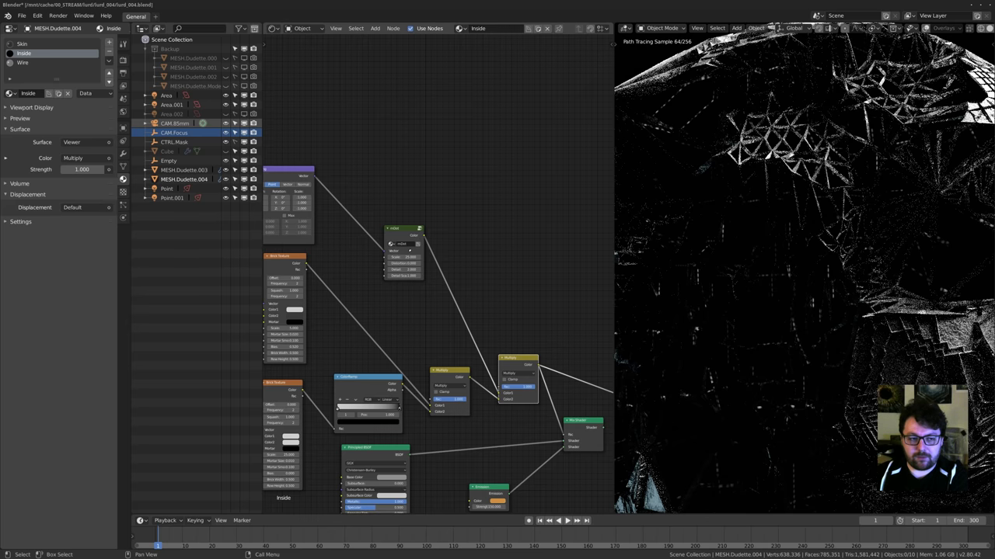
Preview the mDot group's output on the head and examine its scale, distortion and detail inputs.
{"action": "scroll", "coordinate": [412, 264], "scroll_direction": "up", "scroll_amount": 5}
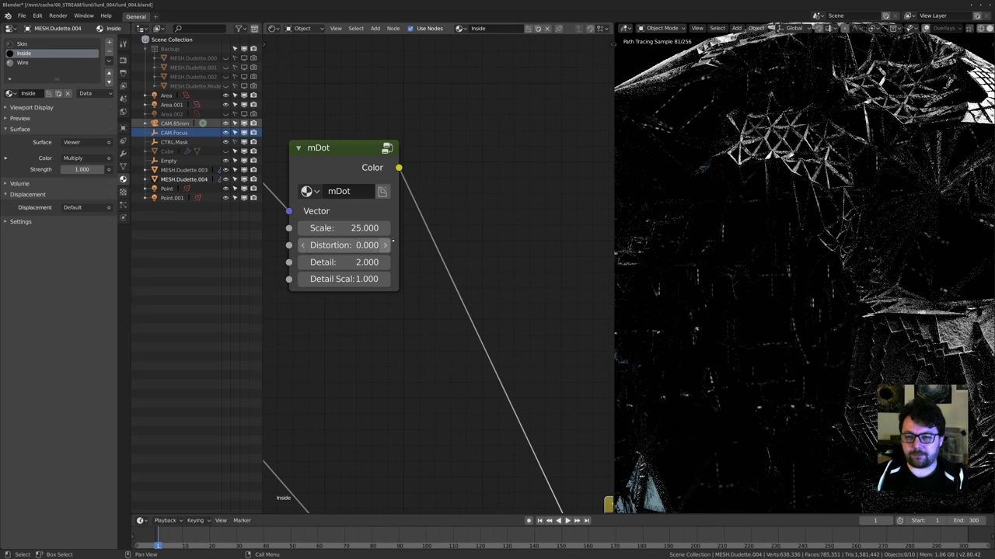
{"action": "left_click", "coordinate": [351, 166], "text": "ctrl+shift"}
{"action": "scroll", "coordinate": [384, 201], "scroll_direction": "down", "scroll_amount": 2}
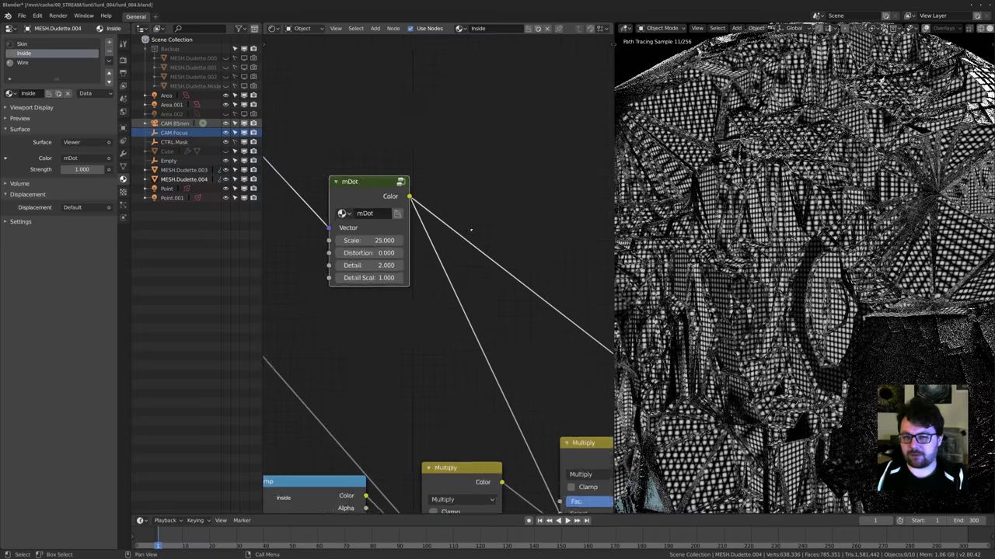
Open the mDot node group and examine its Mapping, Wave Texture and Multiply nodes, trying to preview the uppermost Wave Texture.
{"action": "key", "text": "Tab"}
{"action": "scroll", "coordinate": [462, 259], "scroll_direction": "down", "scroll_amount": 6}
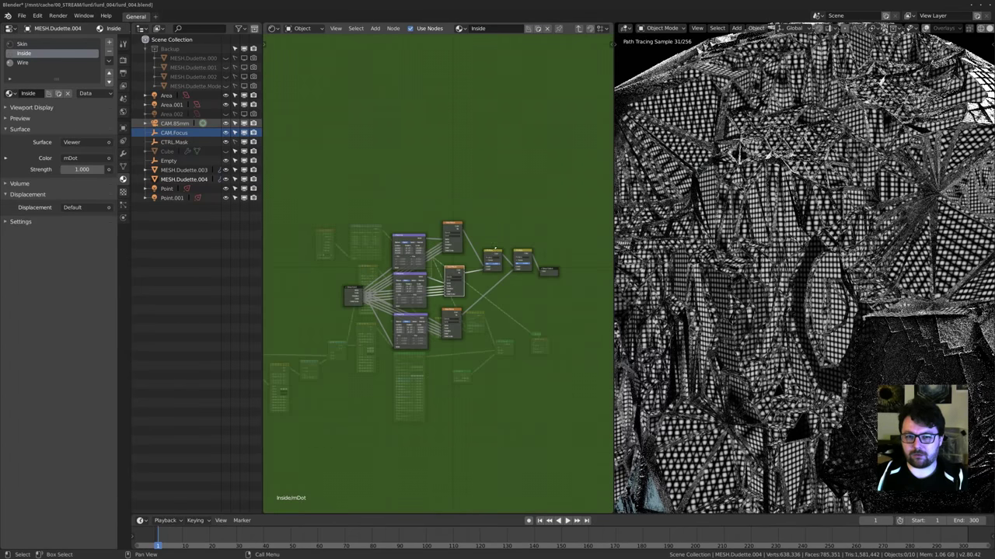
{"action": "scroll", "coordinate": [461, 259], "scroll_direction": "up", "scroll_amount": 1}
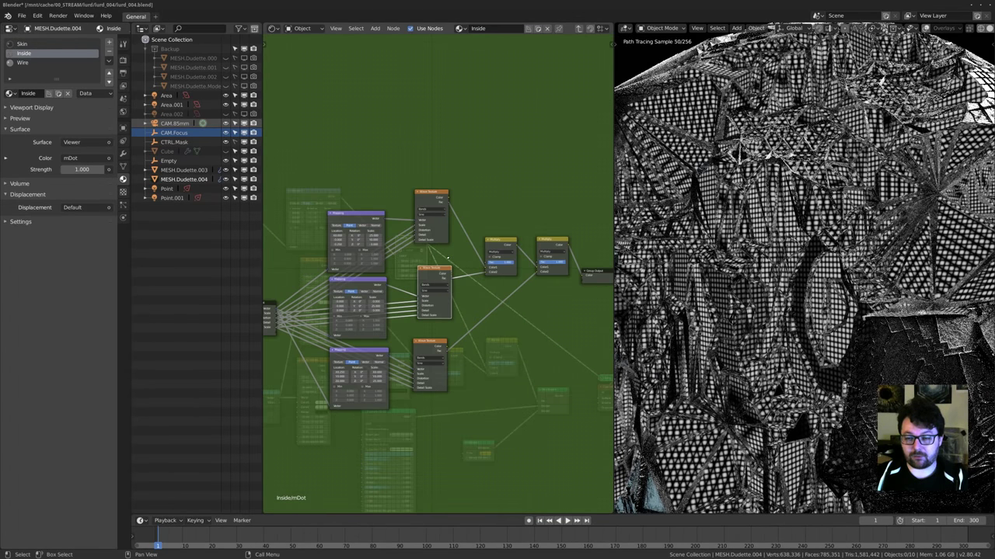
{"action": "scroll", "coordinate": [526, 266], "scroll_direction": "up", "scroll_amount": 2}
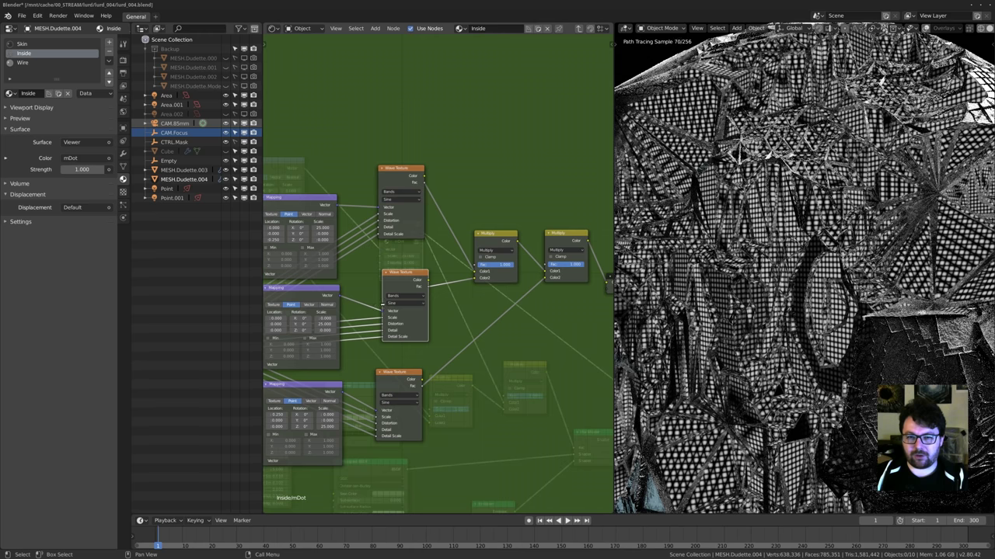
{"action": "left_click", "coordinate": [404, 180], "text": "ctrl+shift"}
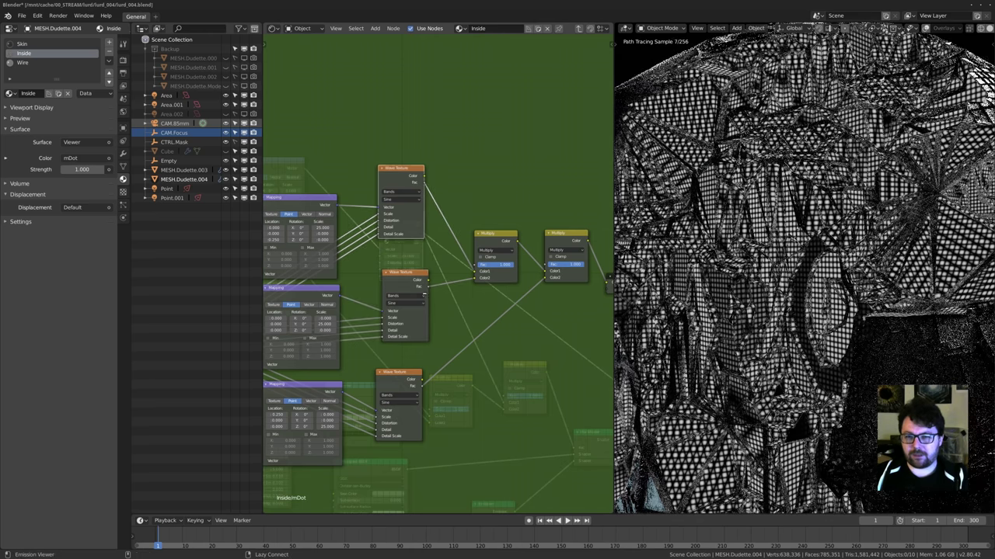
{"action": "scroll", "coordinate": [495, 315], "scroll_direction": "down", "scroll_amount": 2}
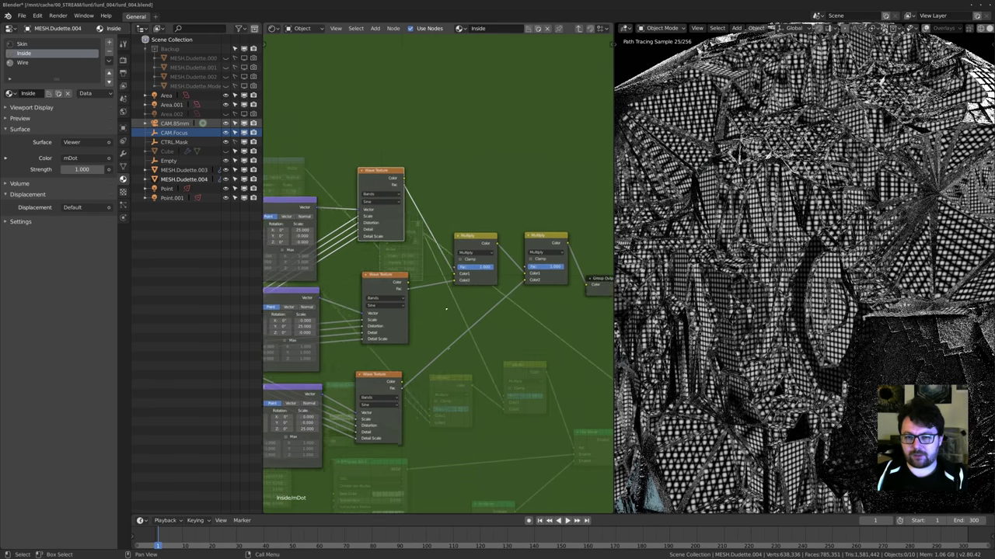
Leave the mDot node group and preview the Mix Shader that blends the Principled BSDF with the Emission.
{"action": "key", "text": "Tab"}
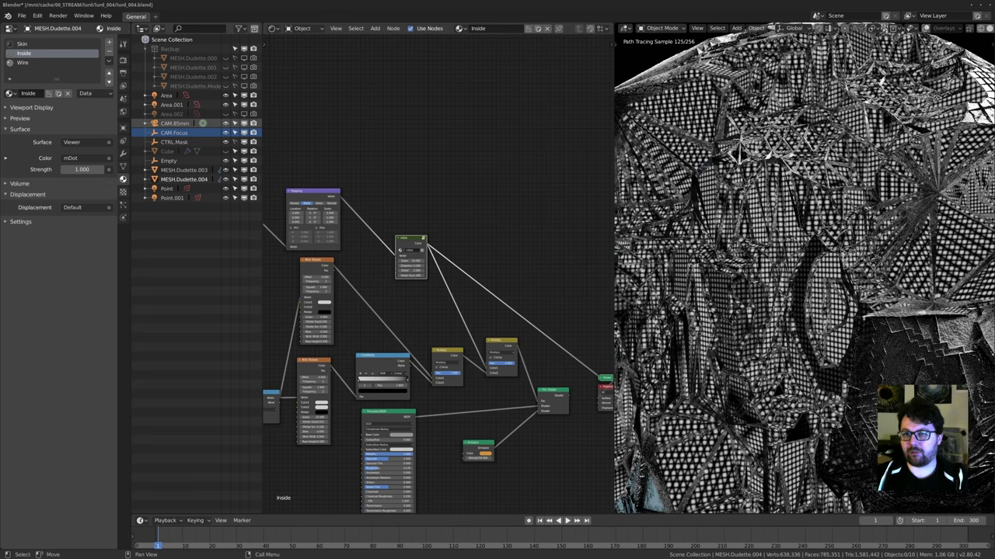
{"action": "scroll", "coordinate": [793, 264], "scroll_direction": "down", "scroll_amount": 1}
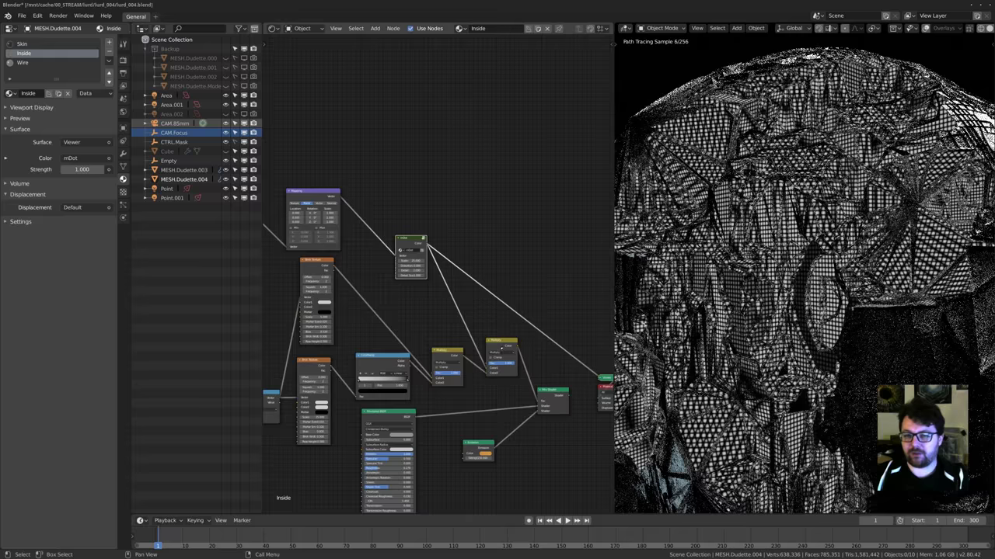
{"action": "middle_click_drag", "start_coordinate": [560, 407], "coordinate": [502, 351]}
{"action": "left_click", "coordinate": [501, 350], "text": "ctrl+shift"}
{"action": "scroll", "coordinate": [497, 350], "scroll_direction": "up", "scroll_amount": 2}
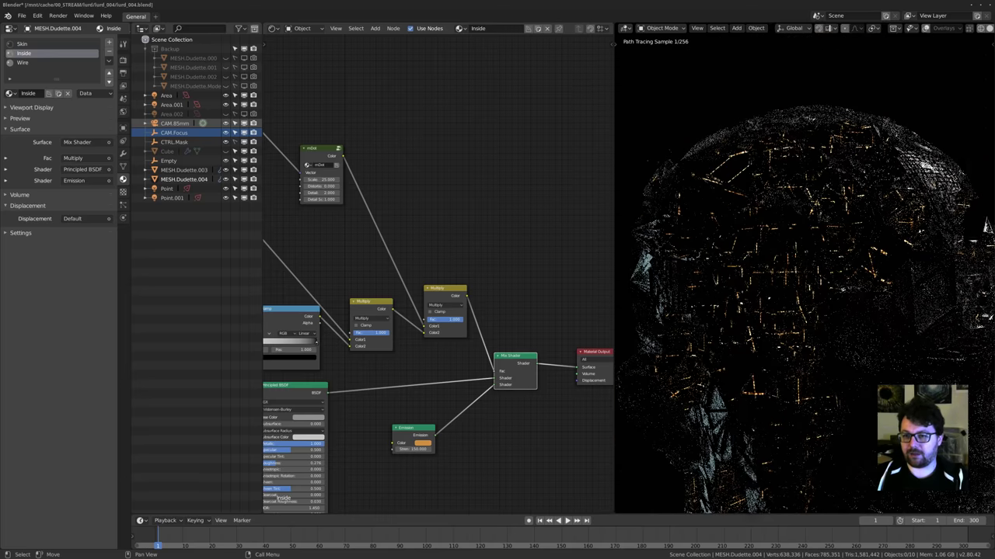
Preview the Principled BSDF alone on the head and examine its metallic and roughness settings beside the Emission node.
{"action": "middle_click_drag", "start_coordinate": [411, 402], "coordinate": [501, 334]}
{"action": "scroll", "coordinate": [419, 360], "scroll_direction": "up", "scroll_amount": 3}
{"action": "left_click", "coordinate": [346, 329], "text": "ctrl+shift"}
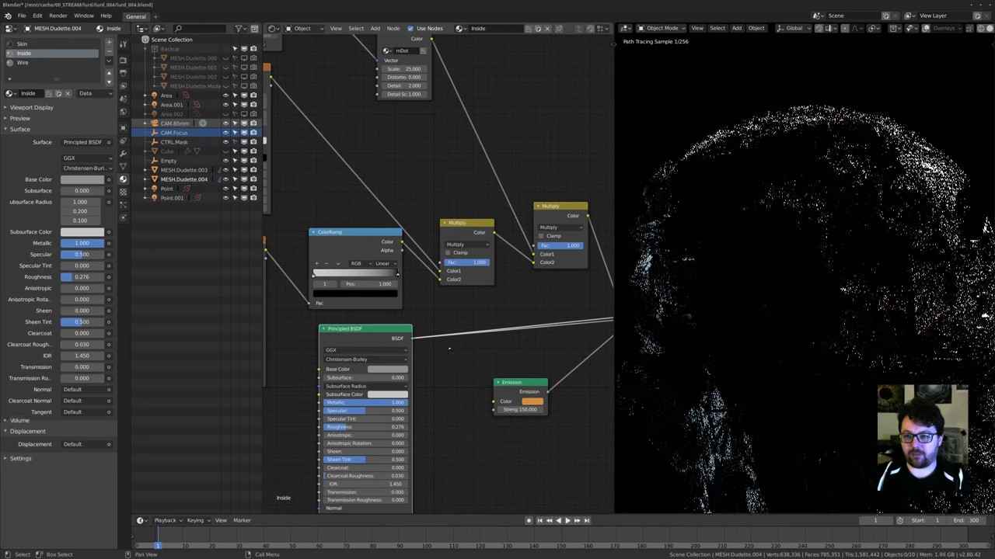
{"action": "middle_click_drag", "start_coordinate": [438, 360], "coordinate": [458, 306]}
{"action": "scroll", "coordinate": [374, 317], "scroll_direction": "up", "scroll_amount": 3}
{"action": "middle_click_drag", "start_coordinate": [346, 351], "coordinate": [355, 342]}
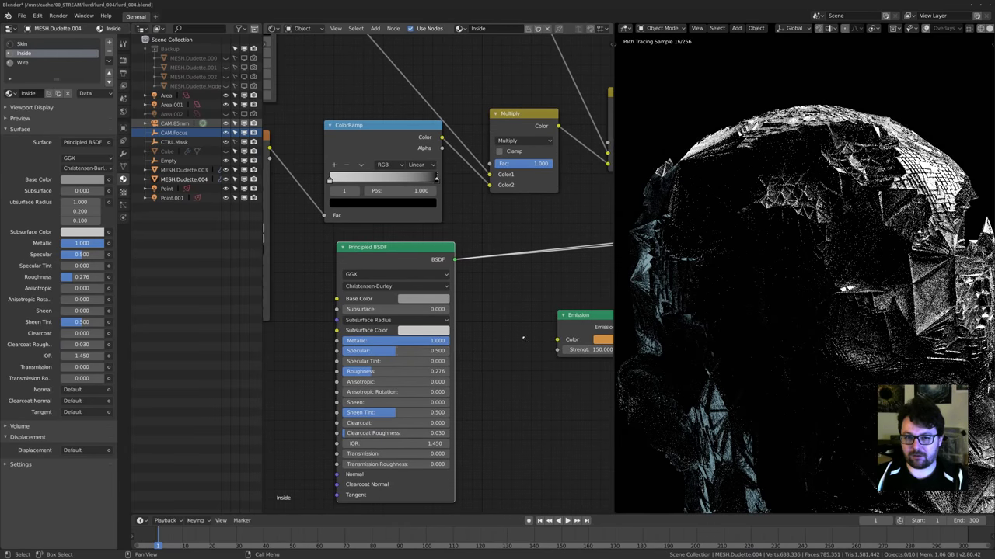
{"action": "middle_click_drag", "start_coordinate": [523, 338], "coordinate": [388, 356]}
{"action": "middle_click_drag", "start_coordinate": [388, 398], "coordinate": [460, 388]}
{"action": "mouse_move", "coordinate": [503, 353]}
{"action": "middle_mouse_down"}
{"action": "mouse_move", "coordinate": [428, 363]}
{"action": "mouse_move", "coordinate": [510, 345]}
{"action": "middle_mouse_up"}
{"action": "scroll", "coordinate": [427, 364], "scroll_direction": "down", "scroll_amount": 4}
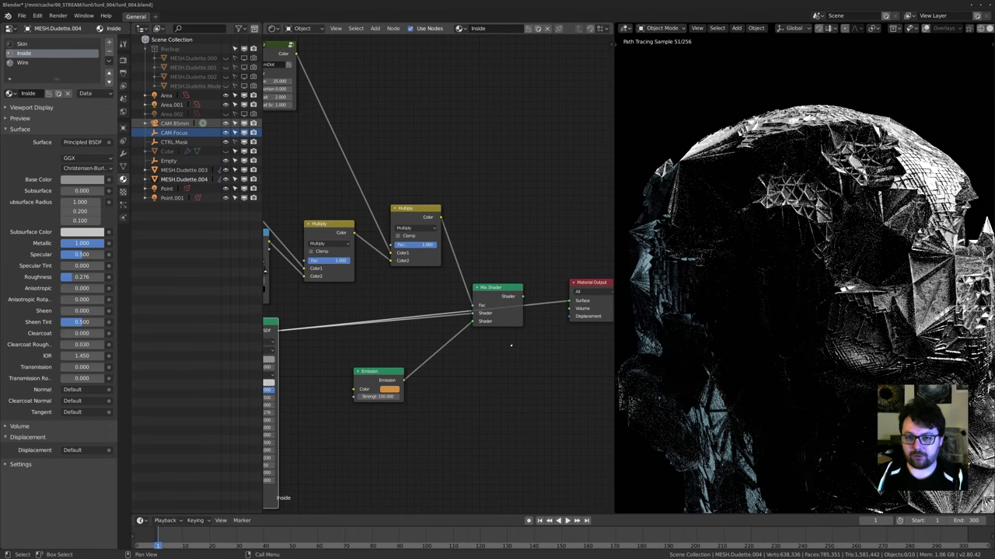
Reconnect the Mix Shader to the Material Output and look over the whole Inside node tree.
{"action": "left_click", "coordinate": [500, 298]}
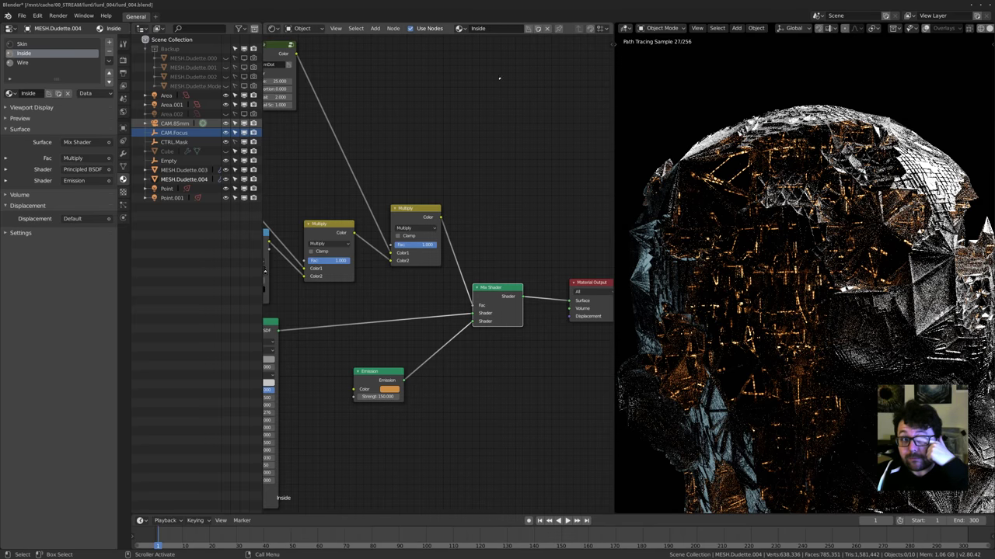
{"action": "scroll", "coordinate": [391, 164], "scroll_direction": "down", "scroll_amount": 5}
{"action": "middle_click_drag", "start_coordinate": [391, 164], "coordinate": [506, 165]}
{"action": "middle_click_drag", "start_coordinate": [300, 219], "coordinate": [429, 205]}
{"action": "scroll", "coordinate": [428, 206], "scroll_direction": "down", "scroll_amount": 9}
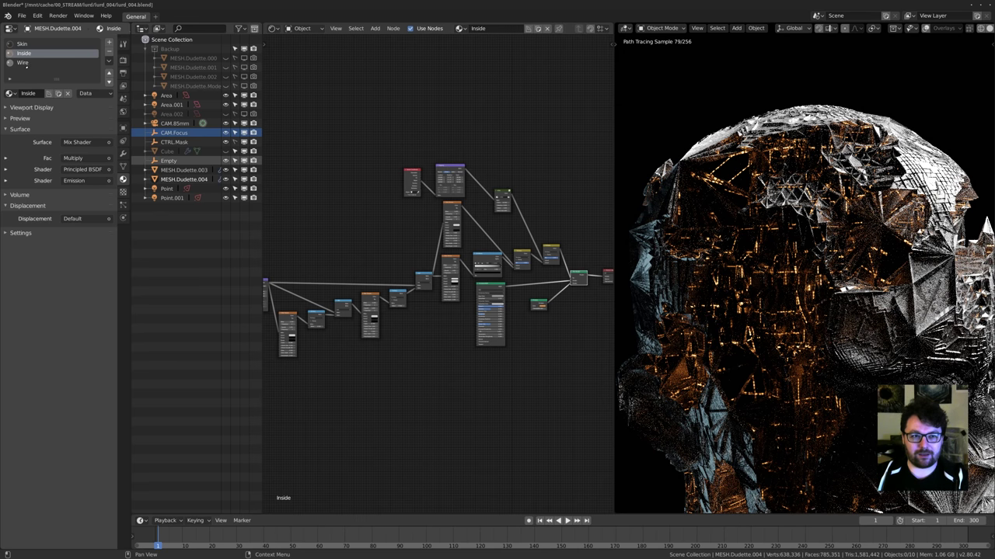
Open the Wire material and examine its image texture, mask Attribute, ColorRamp and Bump nodes.
{"action": "left_click", "coordinate": [23, 63]}
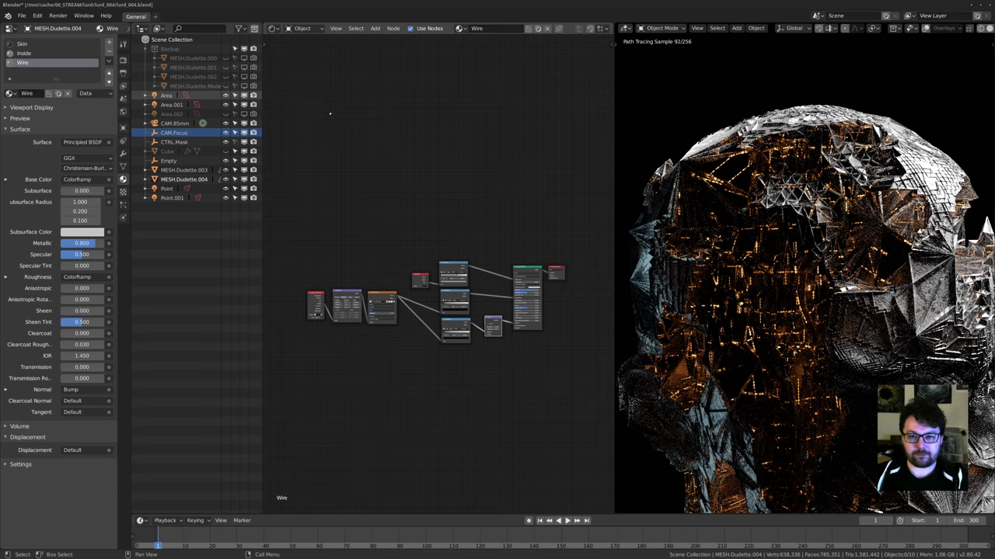
{"action": "key", "text": "Home"}
{"action": "middle_click_drag", "start_coordinate": [429, 222], "coordinate": [434, 265]}
{"action": "scroll", "coordinate": [738, 245], "scroll_direction": "up", "scroll_amount": 3}
{"action": "scroll", "coordinate": [433, 267], "scroll_direction": "up", "scroll_amount": 2}
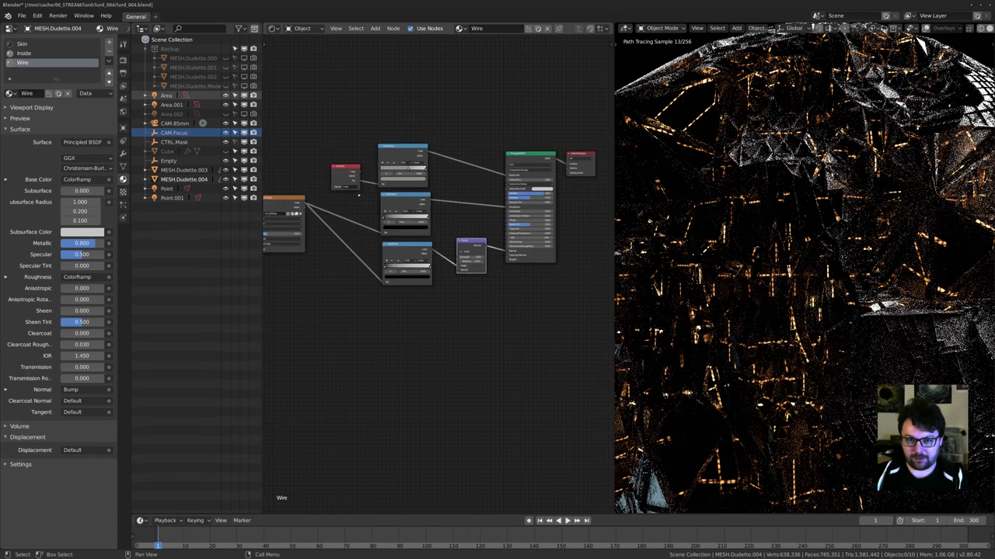
{"action": "scroll", "coordinate": [413, 222], "scroll_direction": "up", "scroll_amount": 3}
{"action": "scroll", "coordinate": [439, 218], "scroll_direction": "down", "scroll_amount": 2}
{"action": "middle_click_drag", "start_coordinate": [445, 218], "coordinate": [447, 237]}
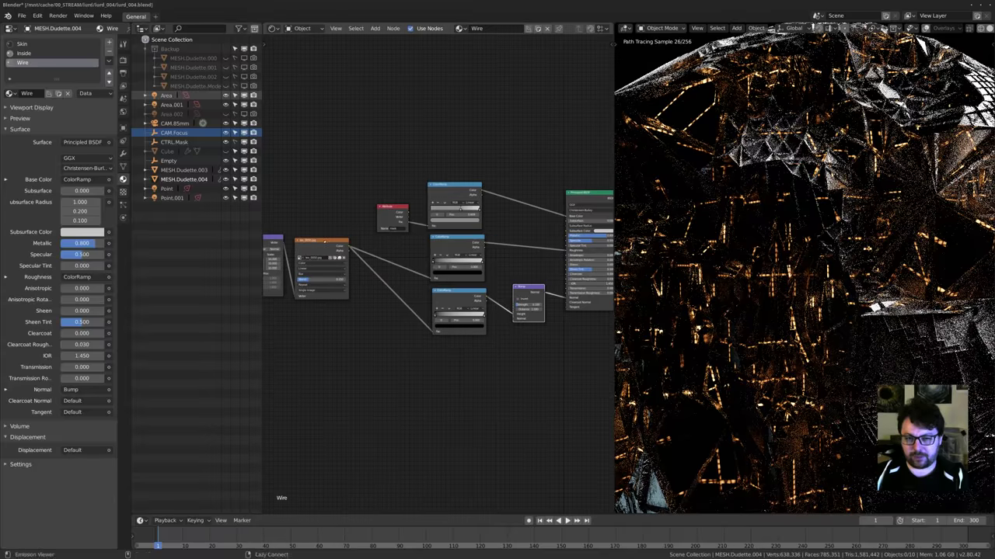
Preview the tex_0050.jpg image texture on the wires and inspect it close up on the forehead.
{"action": "left_click", "coordinate": [325, 242], "text": "ctrl+shift"}
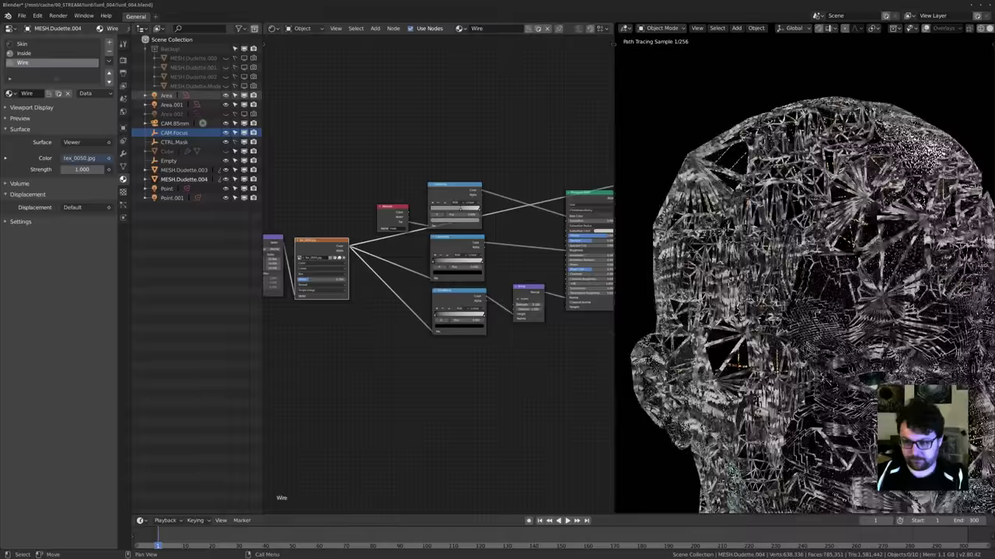
{"action": "middle_click_drag", "start_coordinate": [777, 272], "coordinate": [738, 282]}
{"action": "scroll", "coordinate": [738, 281], "scroll_direction": "up", "scroll_amount": 2}
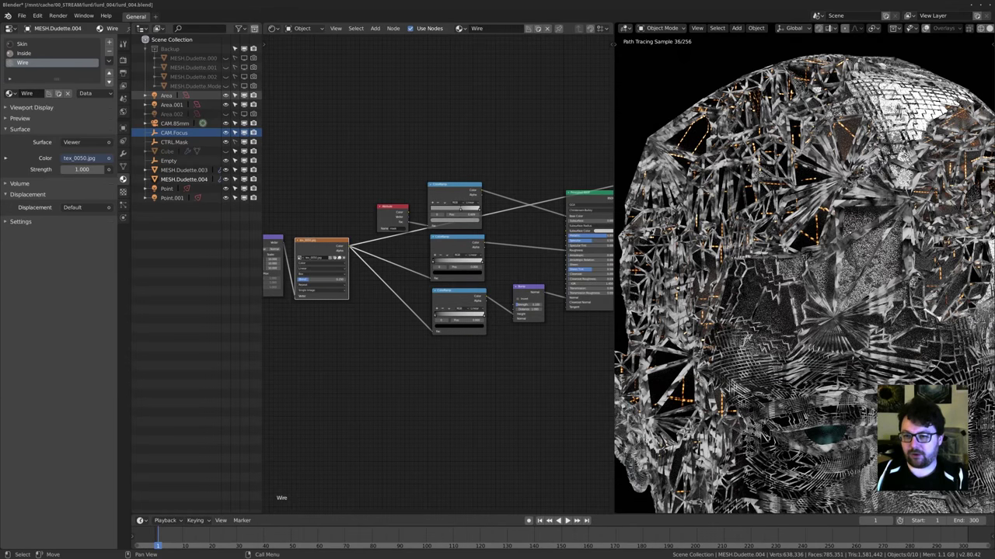
{"action": "middle_click_drag", "start_coordinate": [777, 280], "coordinate": [744, 281]}
{"action": "scroll", "coordinate": [752, 280], "scroll_direction": "up", "scroll_amount": 2}
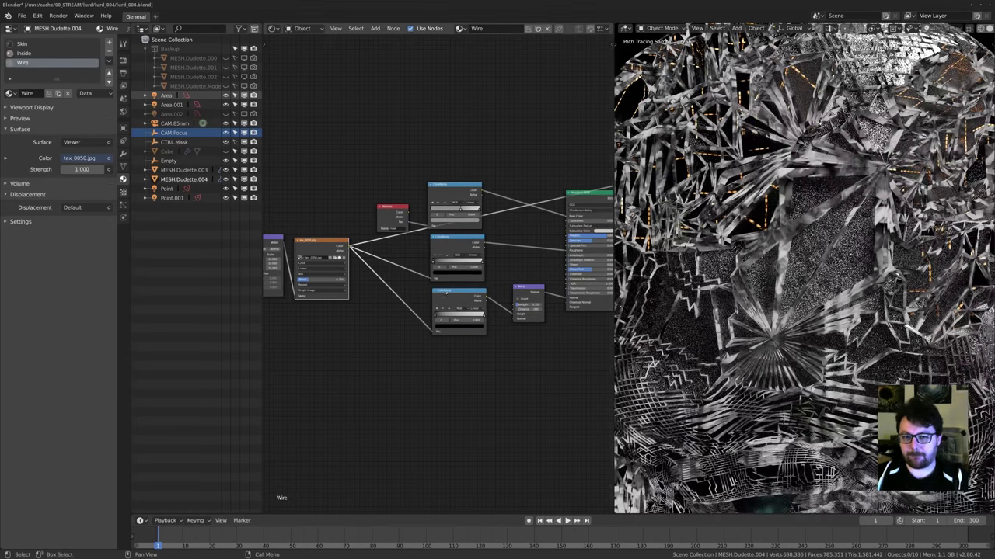
Preview the Base Color ColorRamp, compare it with the mask Attribute feeding it, and return to the ColorRamp preview.
{"action": "middle_click_drag", "start_coordinate": [489, 252], "coordinate": [458, 283]}
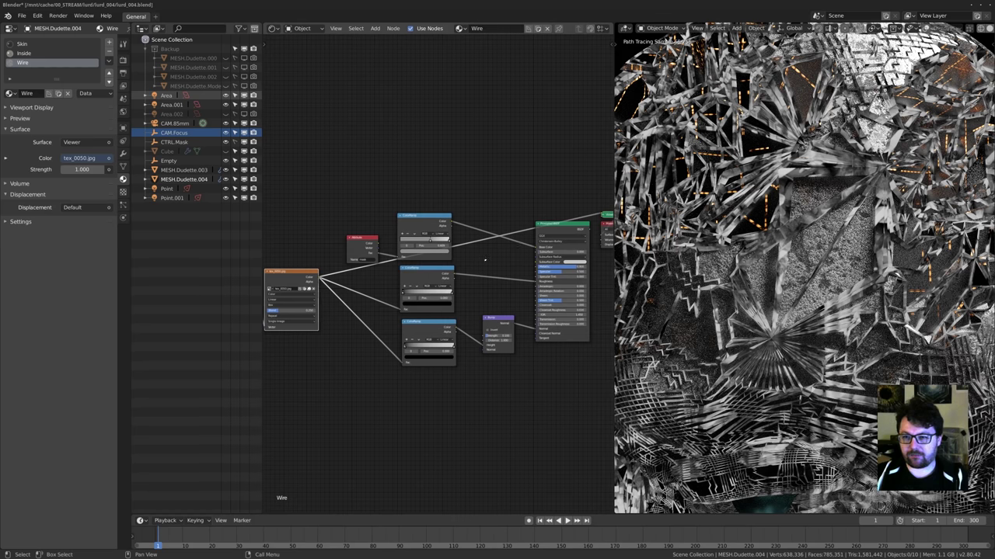
{"action": "middle_click_drag", "start_coordinate": [485, 261], "coordinate": [456, 281]}
{"action": "scroll", "coordinate": [444, 275], "scroll_direction": "up", "scroll_amount": 1}
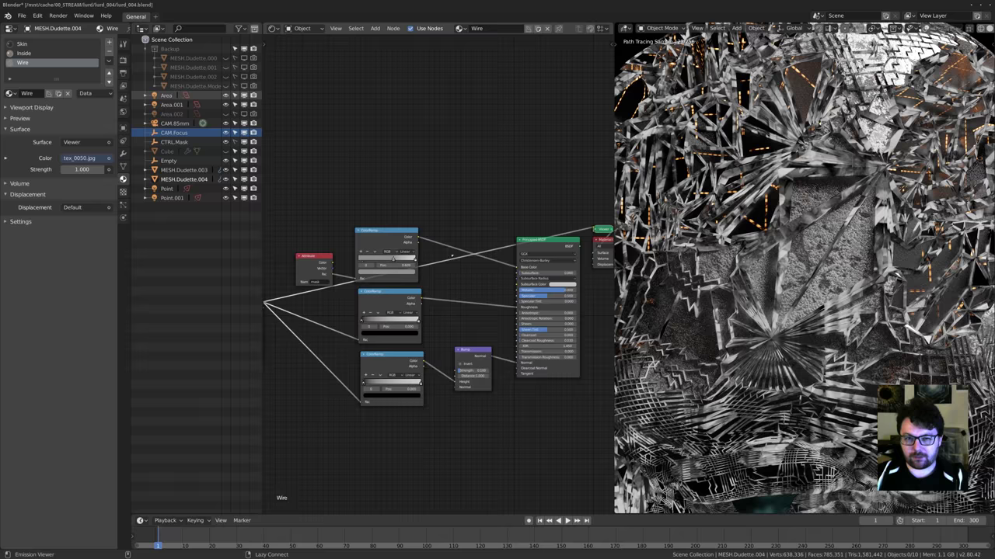
{"action": "left_click", "coordinate": [405, 242], "text": "ctrl+shift"}
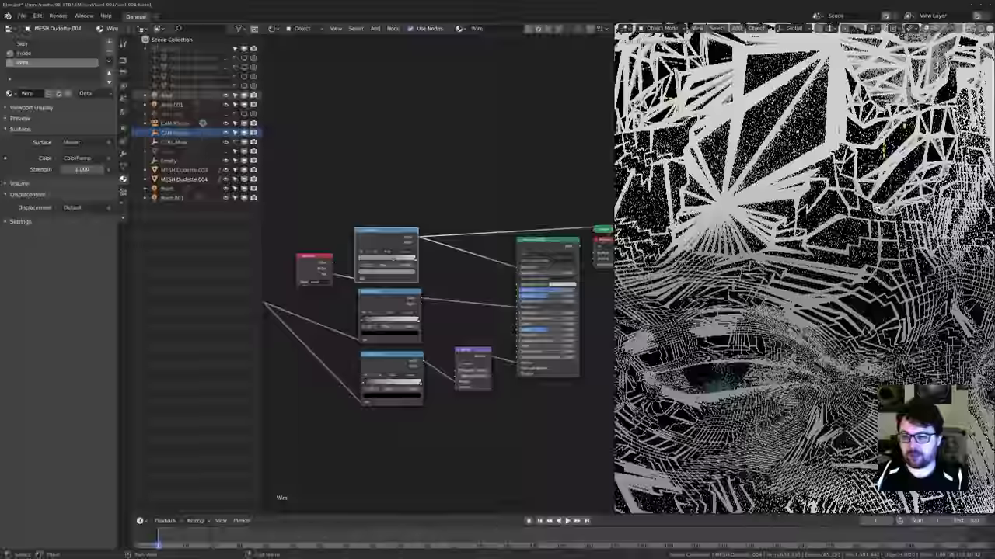
{"action": "left_click", "coordinate": [313, 267], "text": "ctrl+shift"}
{"action": "scroll", "coordinate": [797, 304], "scroll_direction": "down", "scroll_amount": 2}
{"action": "middle_click_drag", "start_coordinate": [799, 306], "coordinate": [779, 313]}
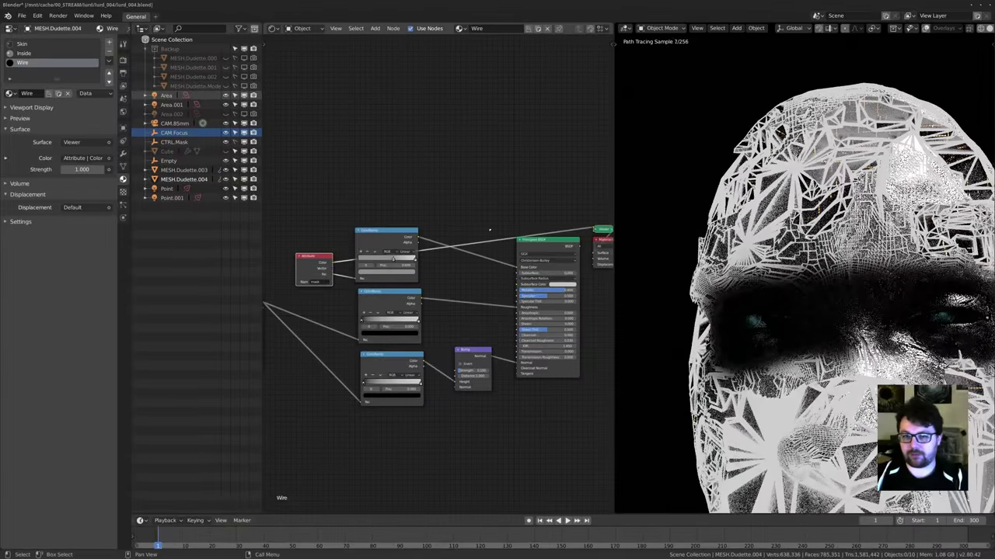
{"action": "left_click", "coordinate": [399, 243], "text": "ctrl+shift"}
{"action": "middle_click_drag", "start_coordinate": [457, 256], "coordinate": [443, 259]}
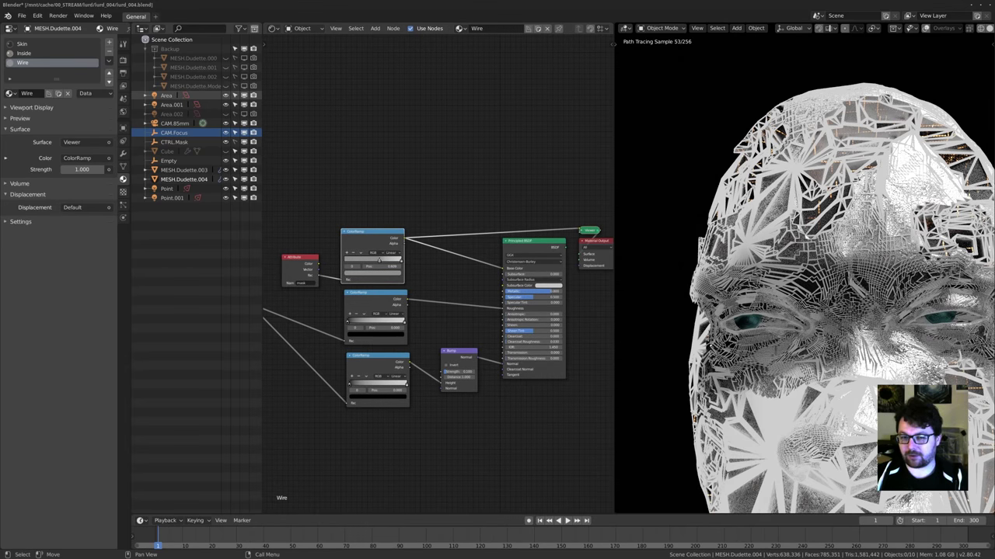
Preview the ColorRamp feeding Roughness, followed by the ColorRamp feeding the Bump node's height.
{"action": "left_click", "coordinate": [393, 325], "text": "ctrl+shift"}
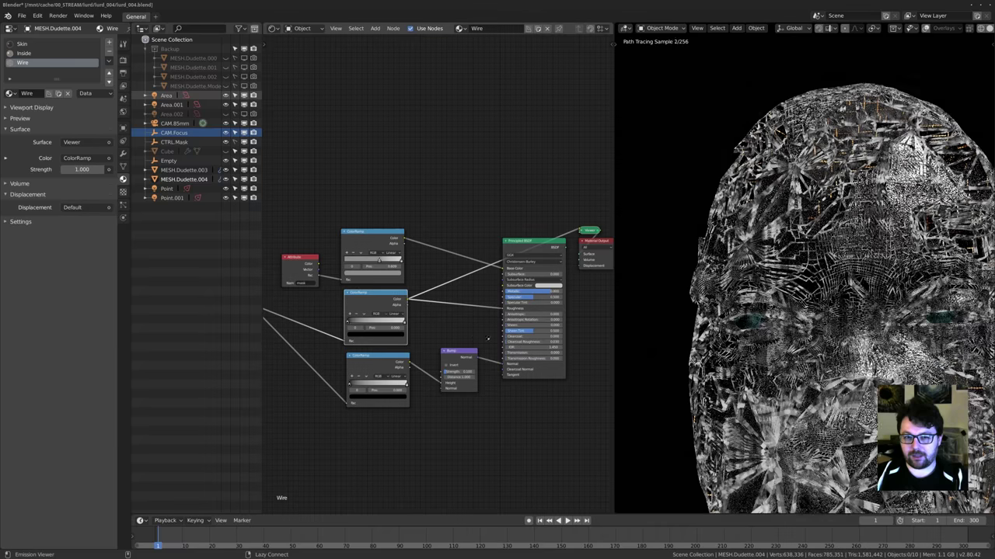
{"action": "middle_click_drag", "start_coordinate": [436, 324], "coordinate": [433, 311]}
{"action": "scroll", "coordinate": [442, 313], "scroll_direction": "up", "scroll_amount": 1}
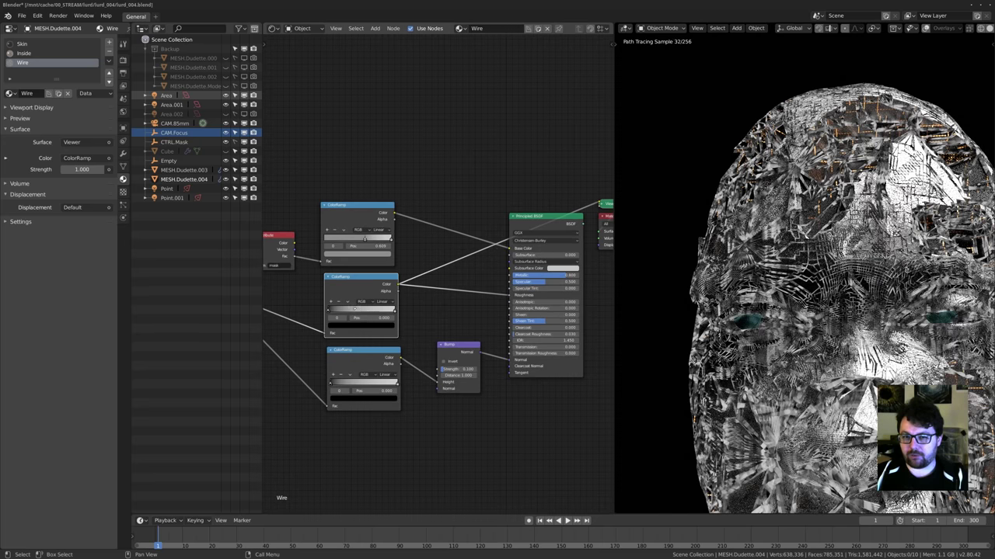
{"action": "left_click", "coordinate": [359, 357], "text": "ctrl+shift"}
{"action": "middle_click_drag", "start_coordinate": [359, 357], "coordinate": [330, 370]}
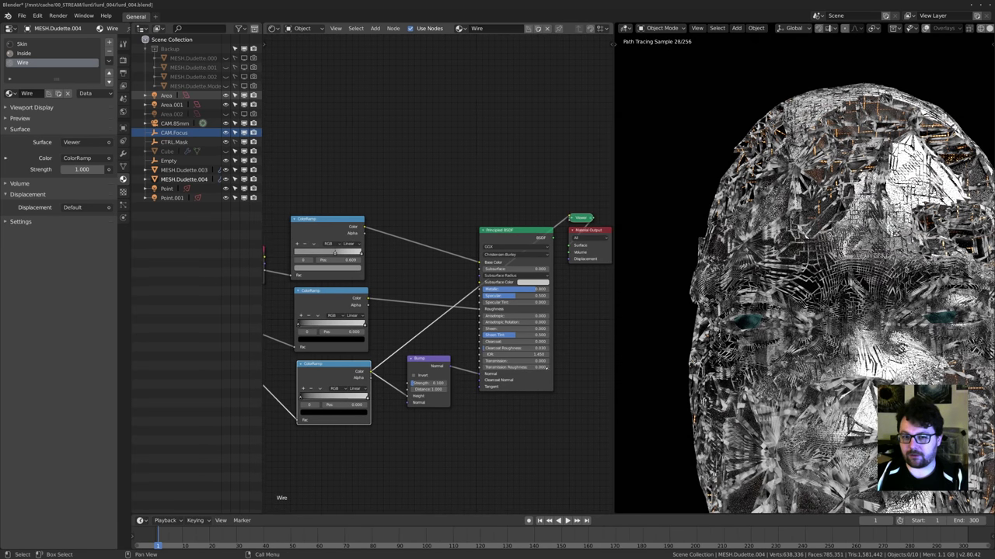
Reconnect the Wire material's Principled BSDF to the output, inspect the shaded wires up close, and return to the camera view.
{"action": "middle_click_drag", "start_coordinate": [521, 377], "coordinate": [503, 390]}
{"action": "left_click", "coordinate": [498, 251], "text": "ctrl+shift"}
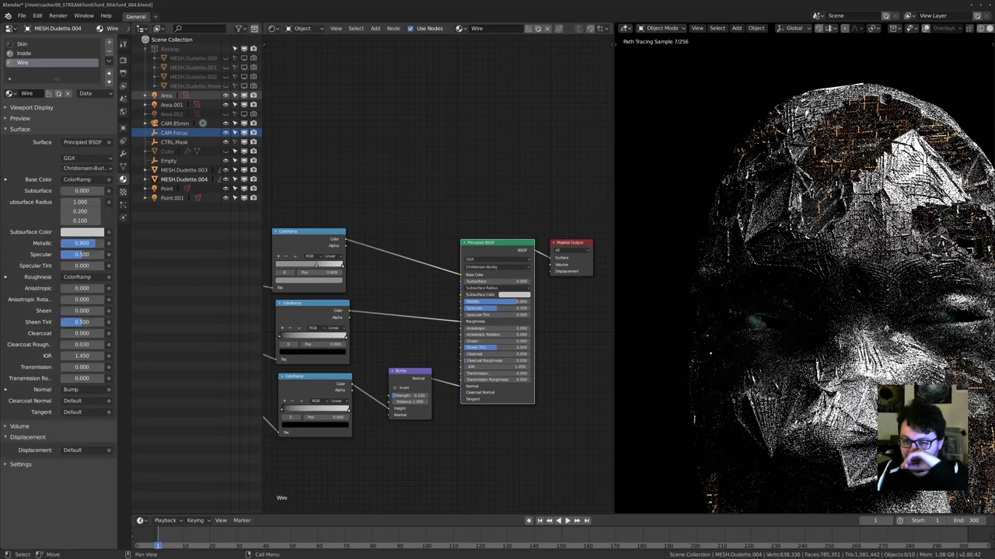
{"action": "middle_click_drag", "start_coordinate": [709, 355], "coordinate": [783, 357]}
{"action": "scroll", "coordinate": [784, 357], "scroll_direction": "up", "scroll_amount": 2}
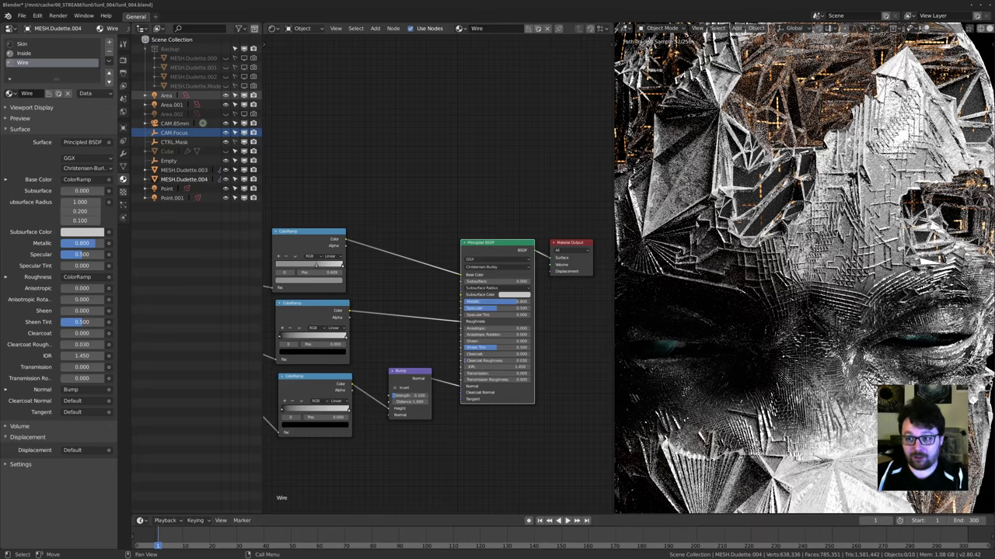
{"action": "scroll", "coordinate": [804, 342], "scroll_direction": "up", "scroll_amount": 2}
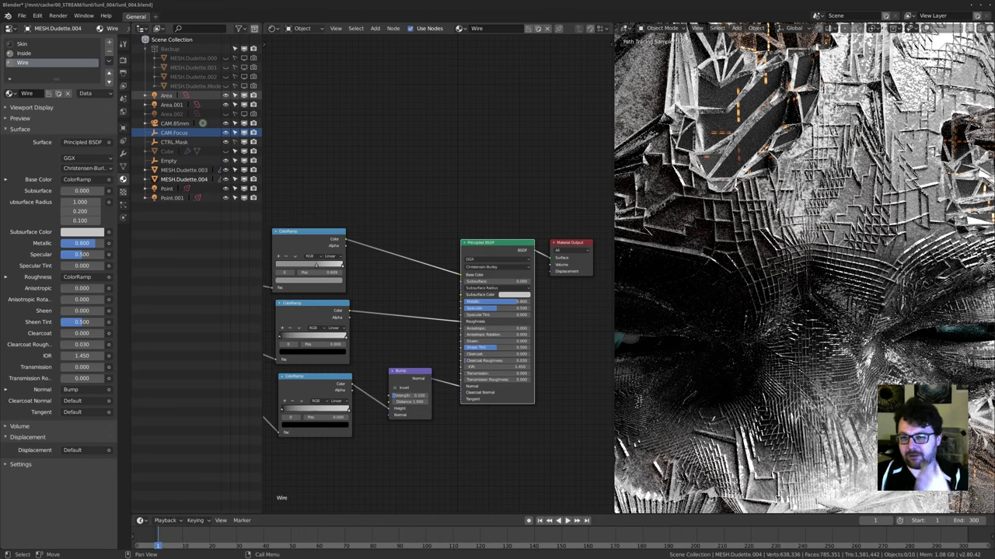
{"action": "key", "text": "KP_0"}
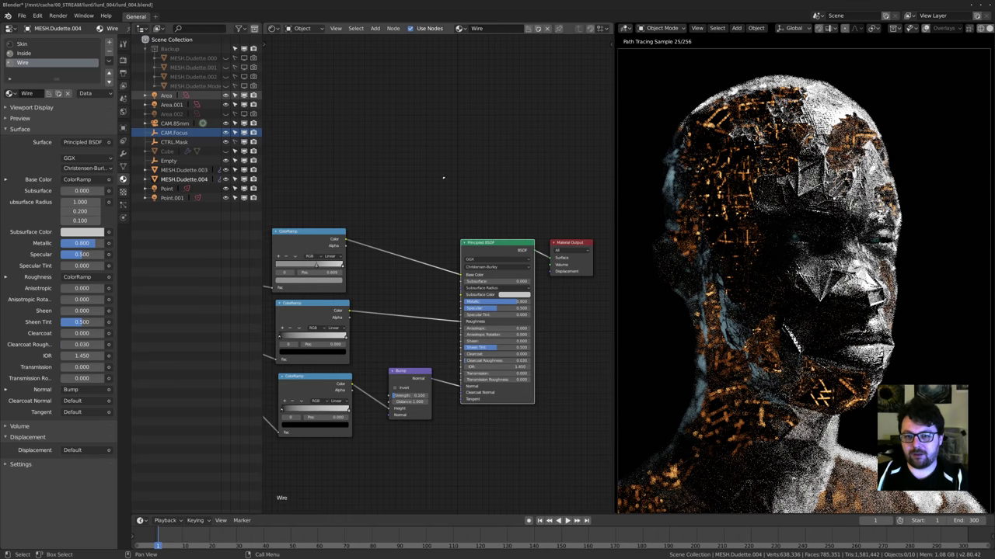
Switch the node editor to a 3D viewport and view the head and surrounding lights from several angles.
{"action": "key", "text": "shift+F5"}
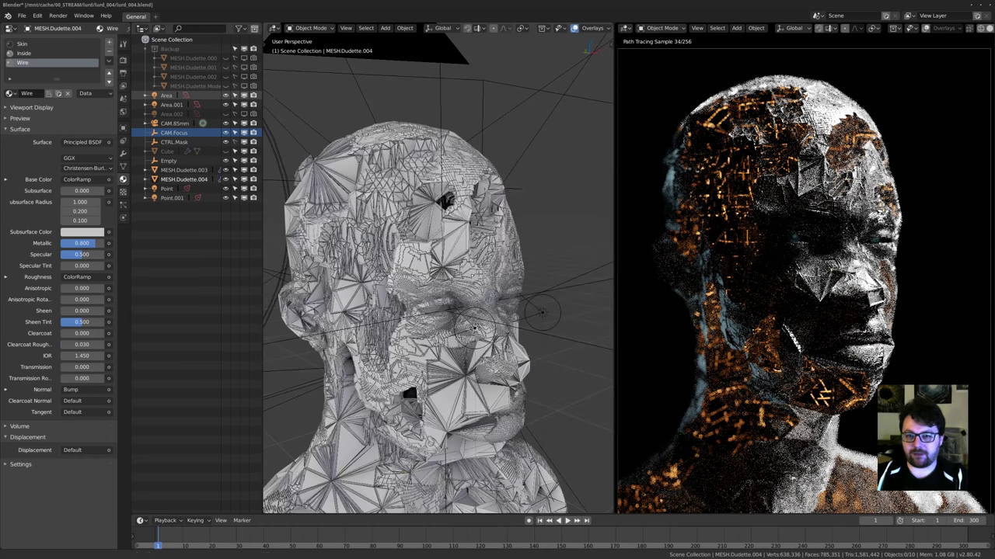
{"action": "middle_click_drag", "start_coordinate": [505, 275], "coordinate": [550, 275]}
{"action": "middle_click_drag", "start_coordinate": [474, 278], "coordinate": [419, 282]}
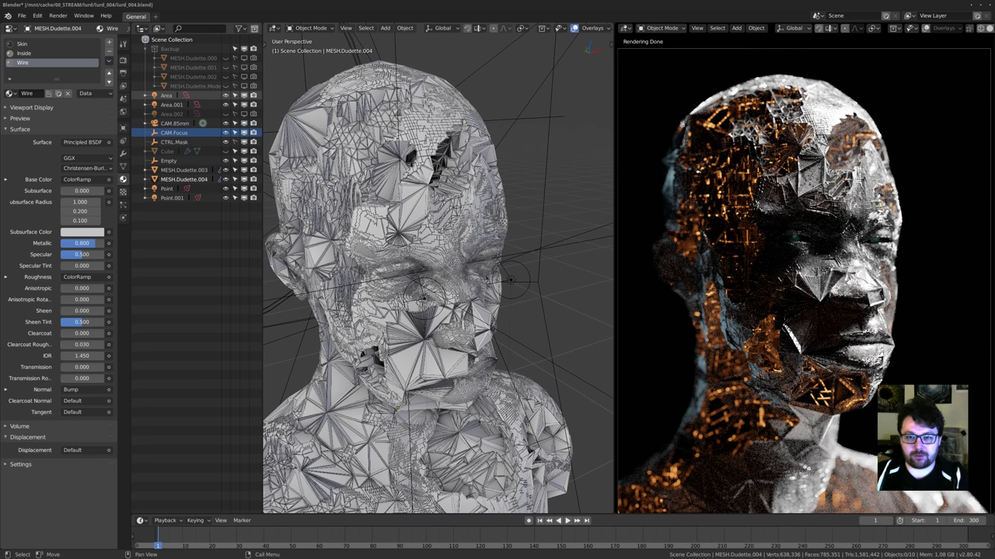
{"action": "scroll", "coordinate": [458, 289], "scroll_direction": "down", "scroll_amount": 2}
{"action": "middle_click_drag", "start_coordinate": [458, 289], "coordinate": [501, 357]}
{"action": "middle_click_drag", "start_coordinate": [520, 289], "coordinate": [544, 290]}
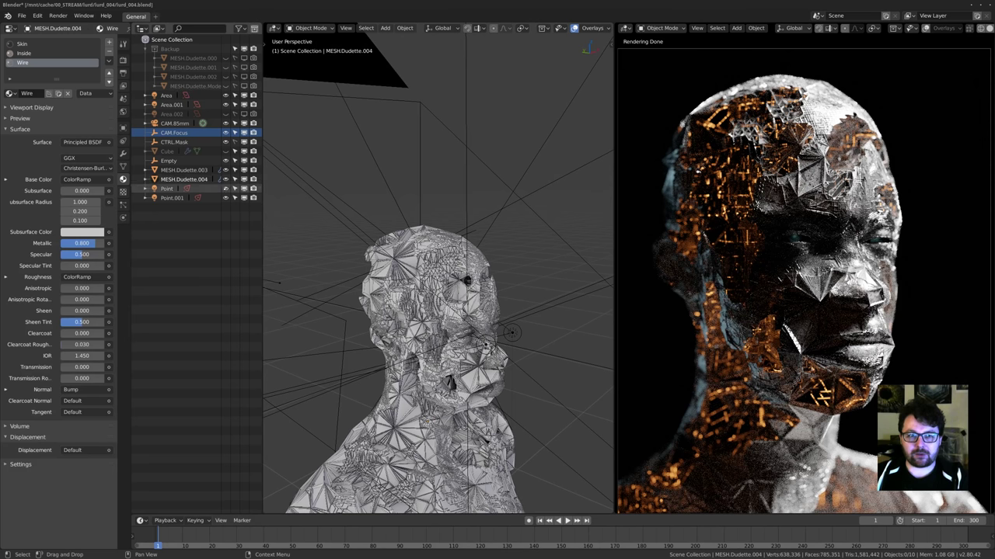
Hide the Point, Point.001, Area and Area.001 lights so only the Inside material's emission lights the head.
{"action": "left_click_drag", "start_coordinate": [226, 189], "coordinate": [225, 198]}
{"action": "left_click_drag", "start_coordinate": [225, 96], "coordinate": [225, 105]}
{"action": "middle_click_drag", "start_coordinate": [404, 241], "coordinate": [432, 217]}
{"action": "scroll", "coordinate": [432, 217], "scroll_direction": "up", "scroll_amount": 2}
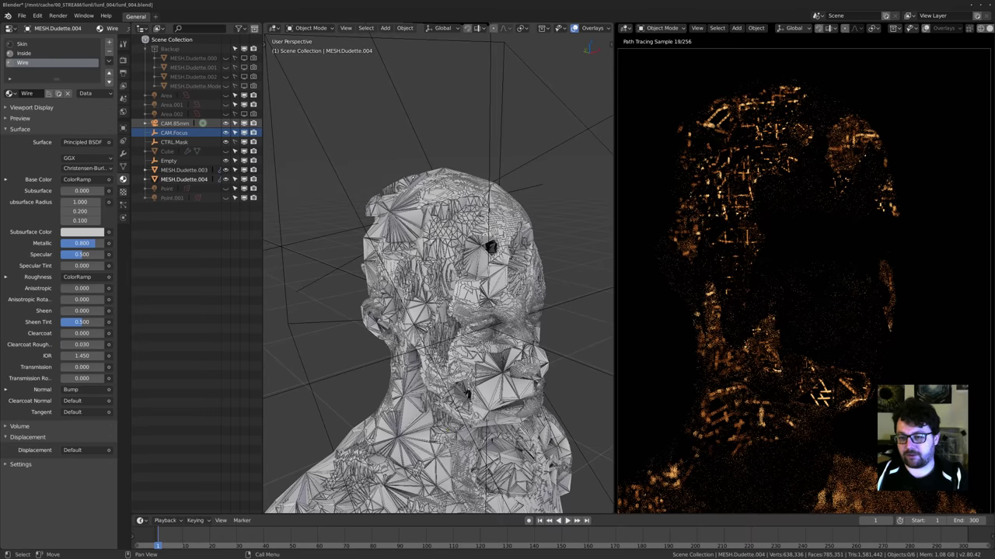
{"action": "middle_click_drag", "start_coordinate": [364, 134], "coordinate": [369, 158], "text": "shift"}
{"action": "scroll", "coordinate": [369, 158], "scroll_direction": "up", "scroll_amount": 2}
Show the Area, Area.001 and Point lights one by one, examining what each adds to the rendered head.
{"action": "left_click", "coordinate": [225, 95]}
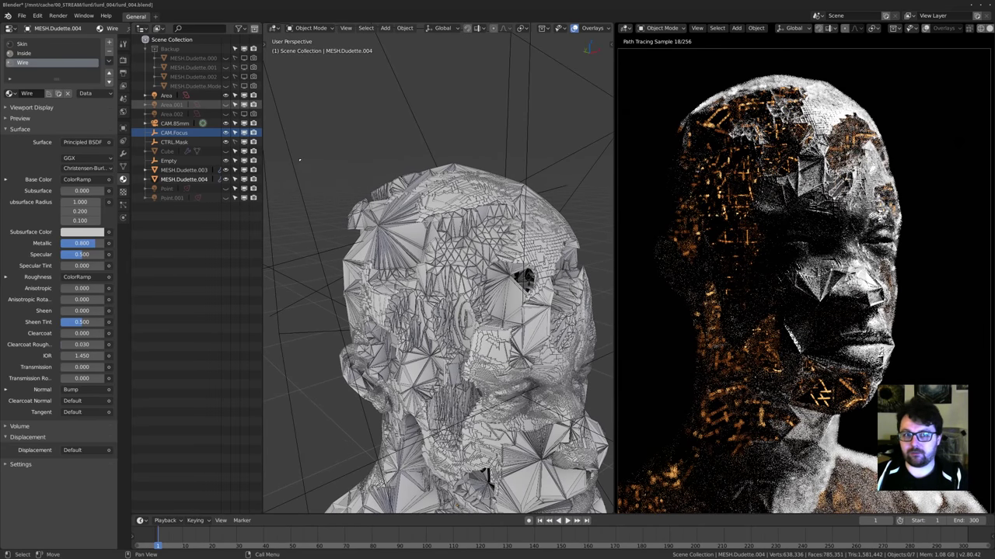
{"action": "left_click", "coordinate": [225, 105]}
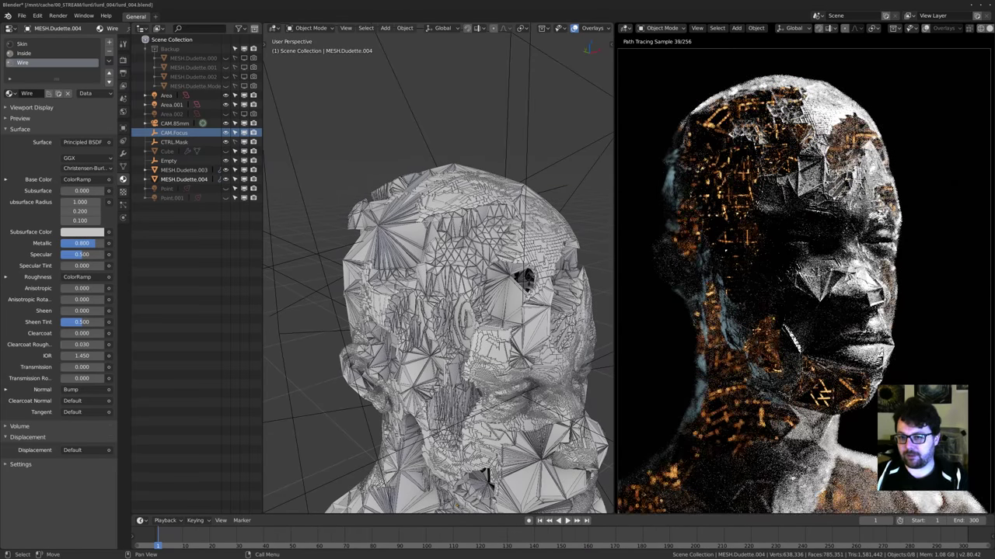
{"action": "middle_click_drag", "start_coordinate": [600, 289], "coordinate": [375, 209]}
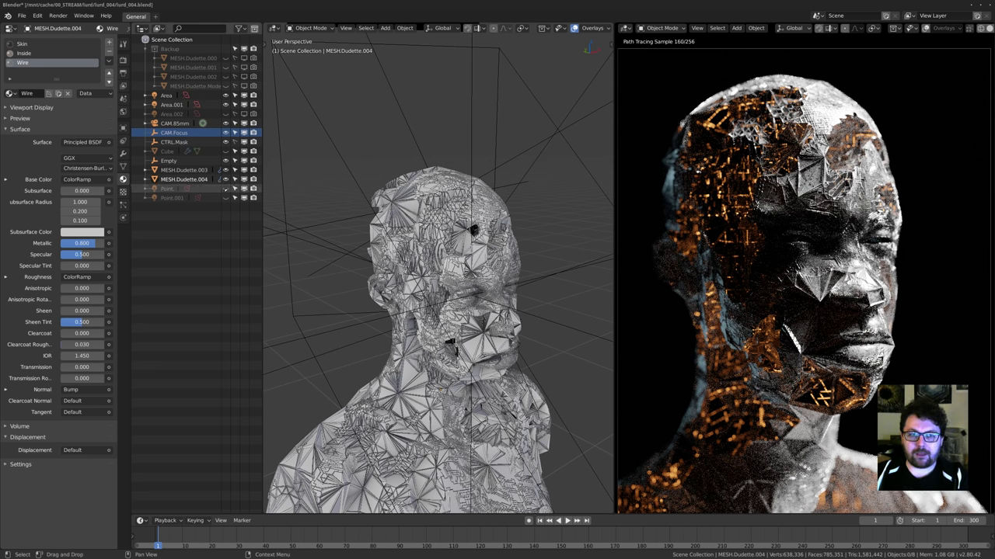
{"action": "scroll", "coordinate": [823, 250], "scroll_direction": "up", "scroll_amount": 3}
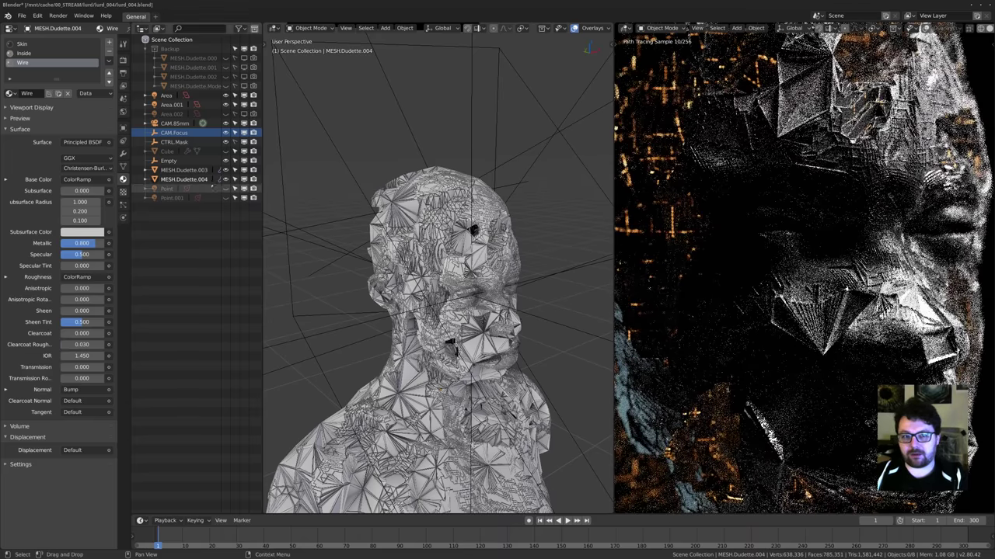
{"action": "scroll", "coordinate": [477, 350], "scroll_direction": "up", "scroll_amount": 8}
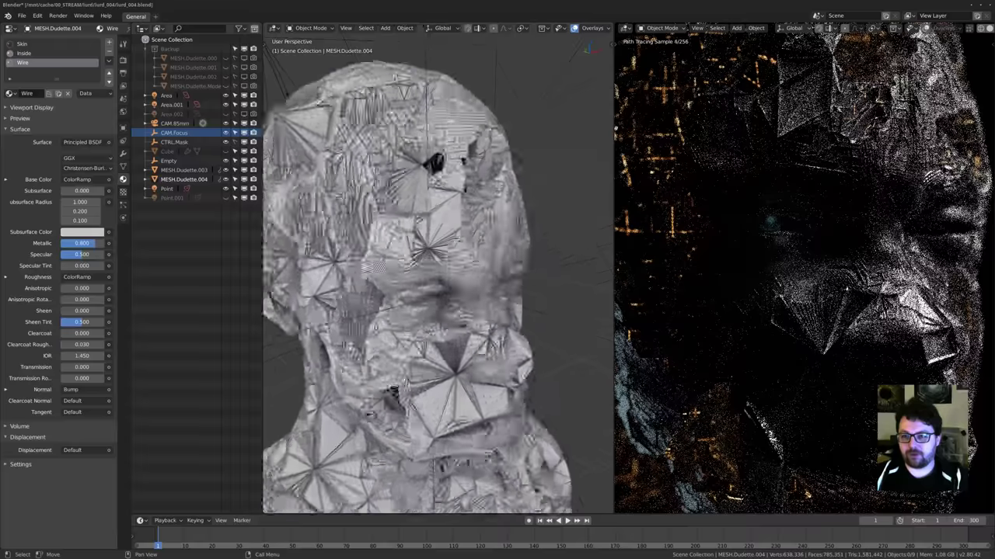
Show the Point.001 light, and toggle Point and Point.001 off and back on to compare the rendered eyes with and without them.
{"action": "left_click", "coordinate": [225, 198]}
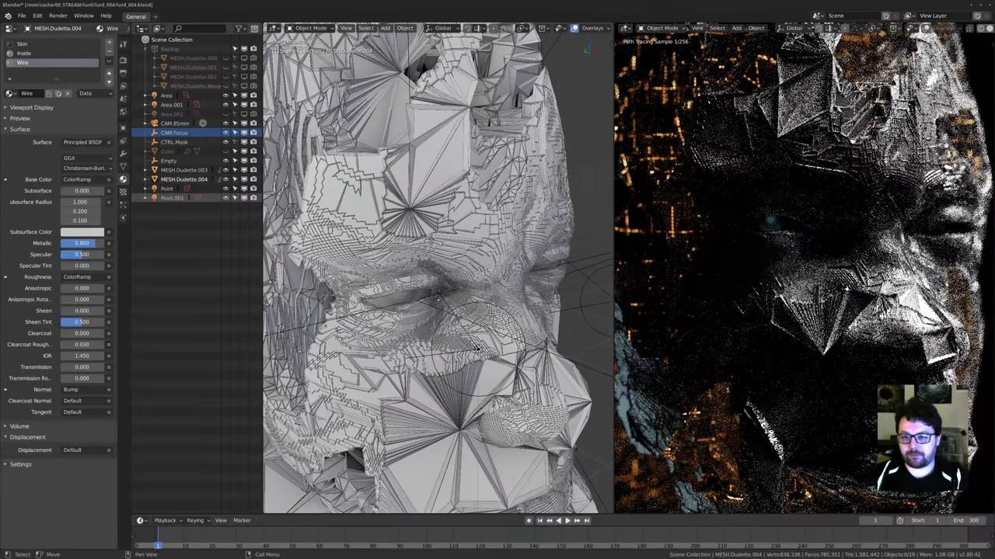
{"action": "middle_click_drag", "start_coordinate": [448, 310], "coordinate": [423, 316]}
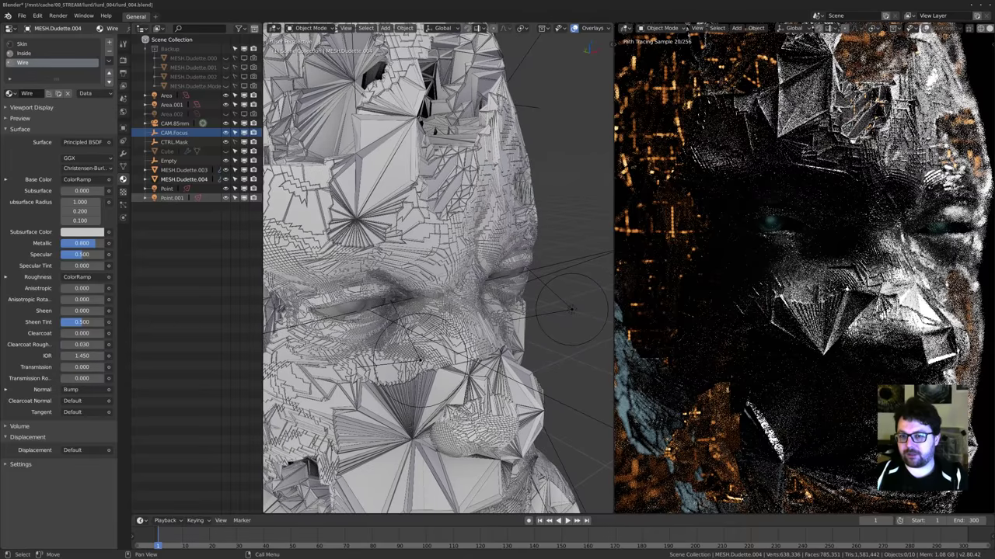
{"action": "left_click", "coordinate": [225, 188]}
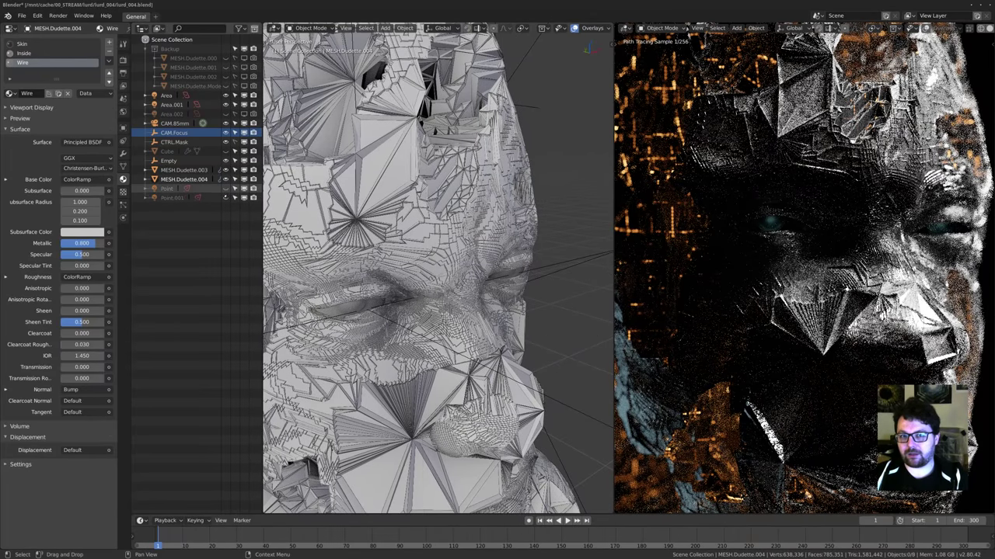
{"action": "left_click", "coordinate": [225, 198]}
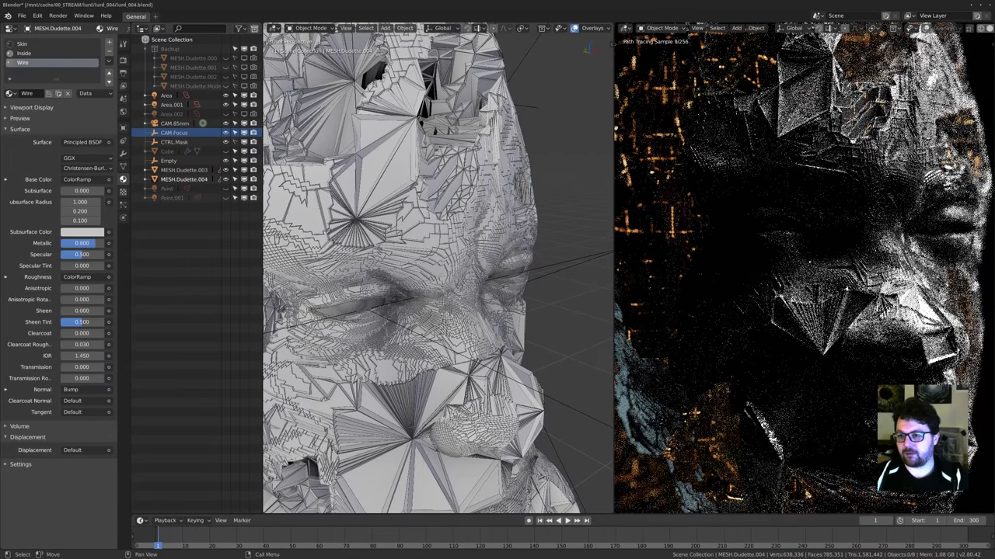
{"action": "left_click_drag", "start_coordinate": [225, 188], "coordinate": [226, 199]}
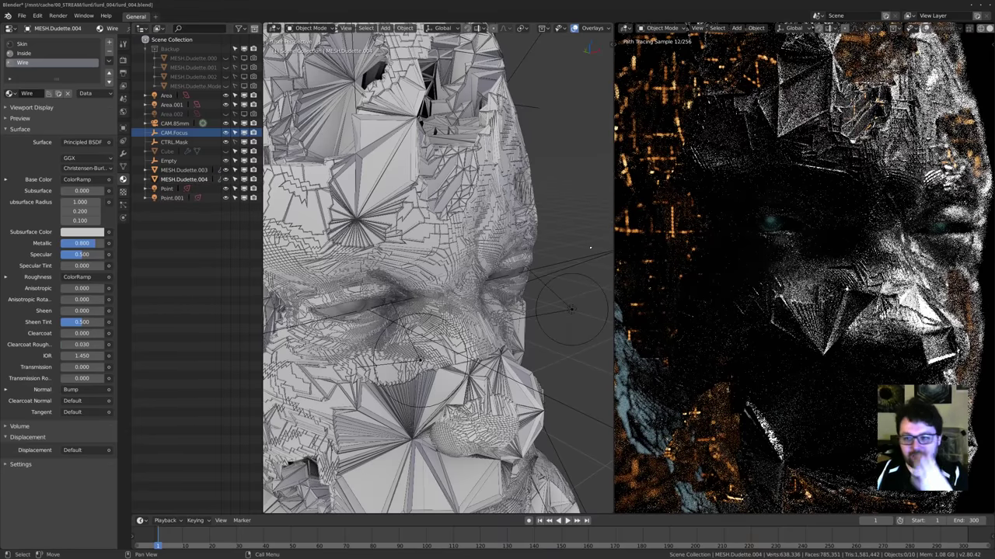
Switch the rendered camera view to wireframe display and select the MESH.Dudette.003 eyes.
{"action": "scroll", "coordinate": [495, 243], "scroll_direction": "down", "scroll_amount": 5}
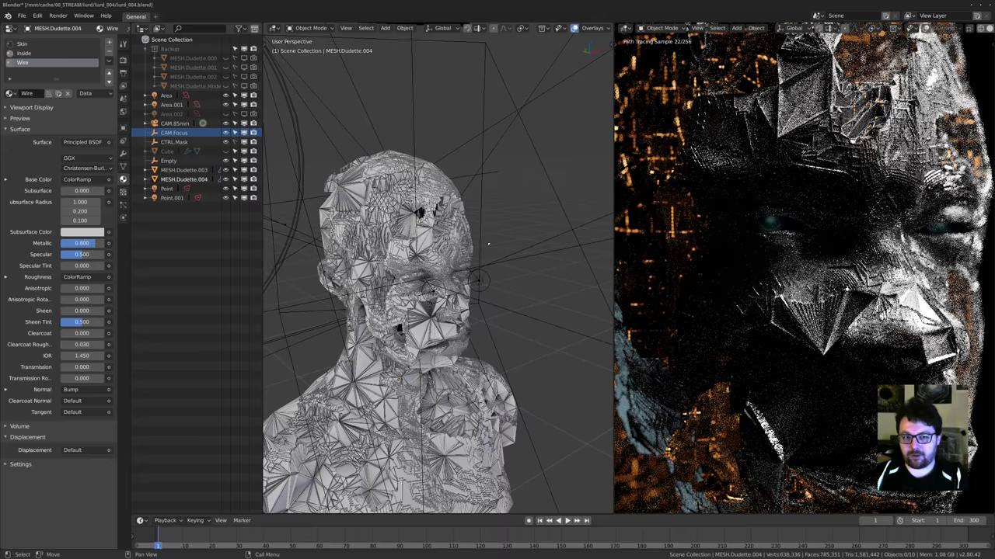
{"action": "scroll", "coordinate": [488, 244], "scroll_direction": "down", "scroll_amount": 1}
{"action": "scroll", "coordinate": [488, 245], "scroll_direction": "up", "scroll_amount": 1}
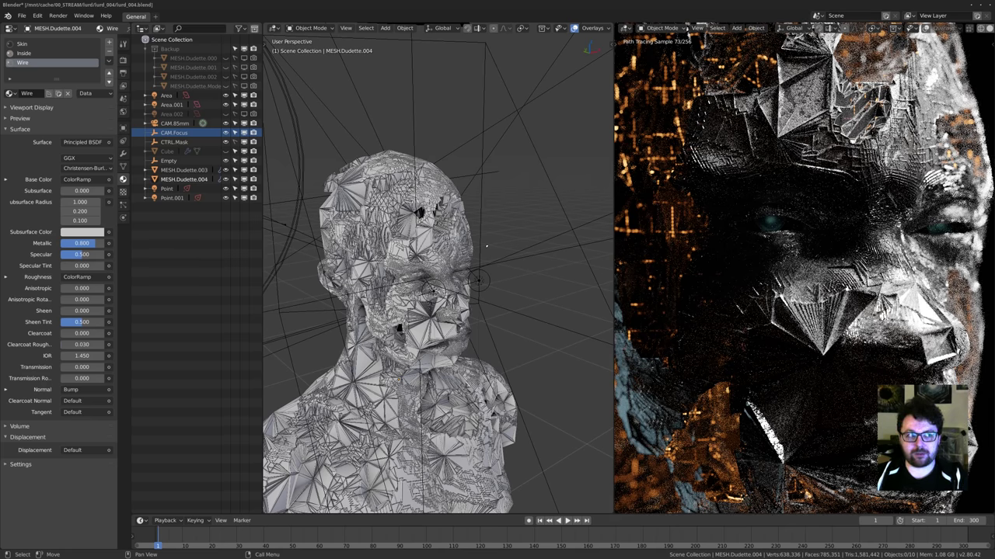
{"action": "scroll", "coordinate": [483, 247], "scroll_direction": "down", "scroll_amount": 3}
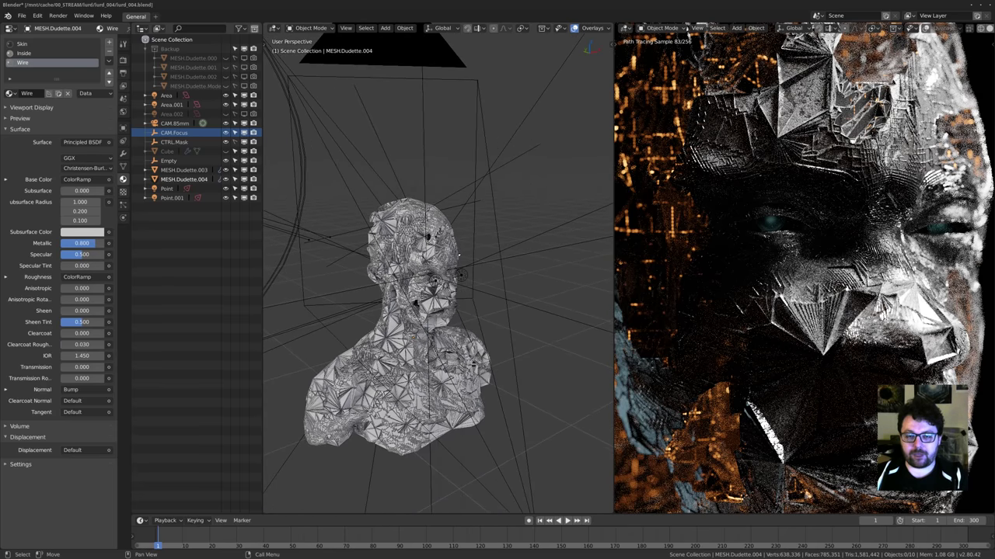
{"action": "scroll", "coordinate": [458, 255], "scroll_direction": "up", "scroll_amount": 1}
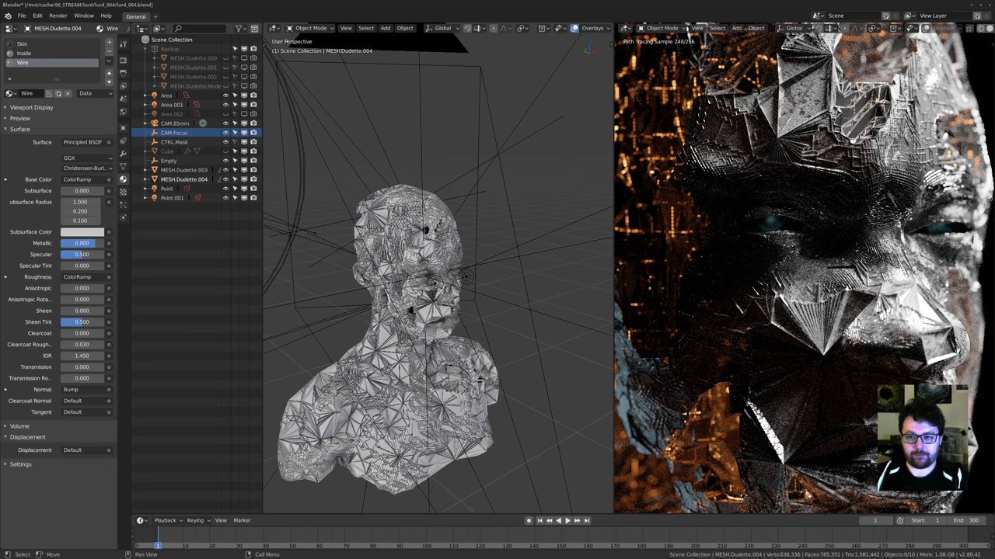
{"action": "key", "text": "z"}
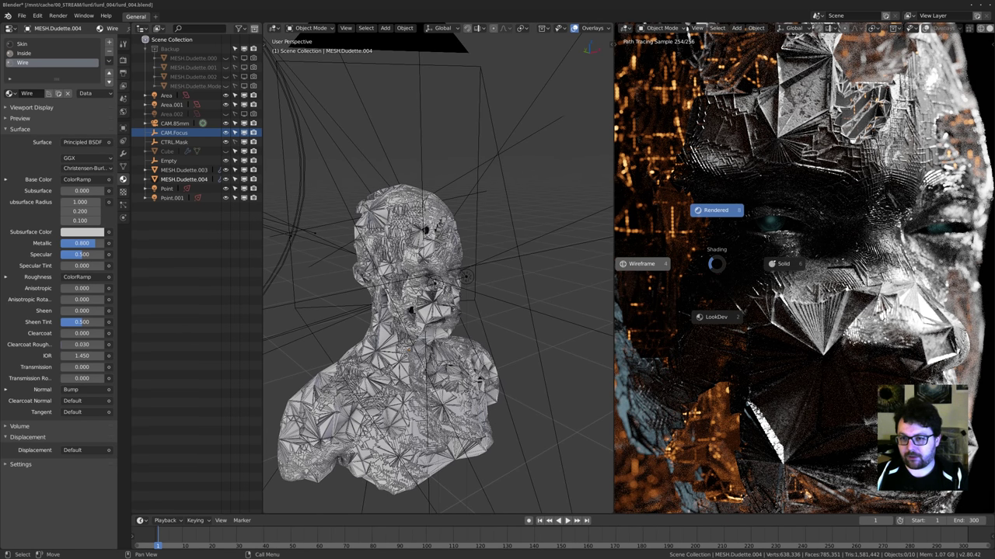
{"action": "left_click", "coordinate": [778, 265]}
{"action": "left_click", "coordinate": [779, 265]}
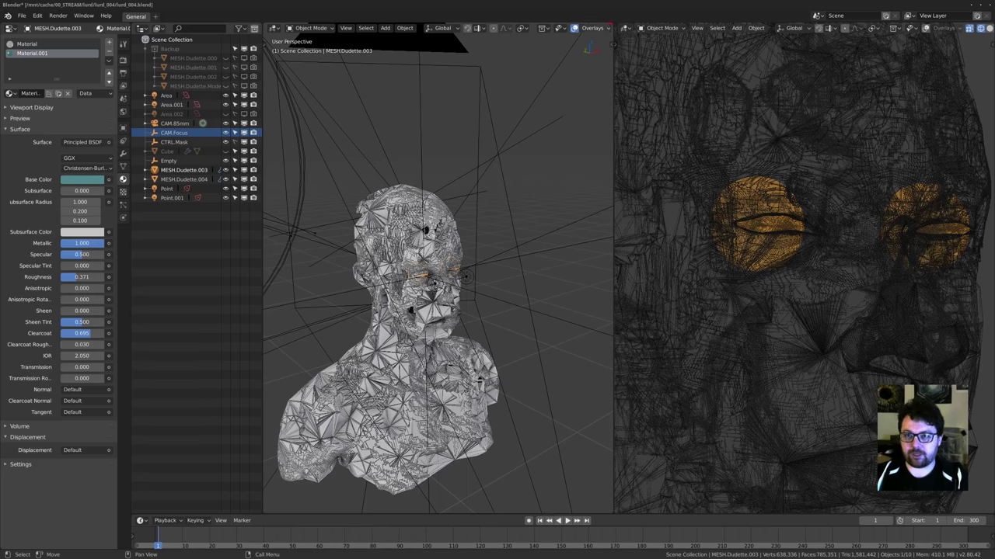
Expand the camera view's area and change it into the compositing node editor, framing the start of the scene's node tree.
{"action": "key", "text": "ctrl+space"}
{"action": "key", "text": "shift+F3"}
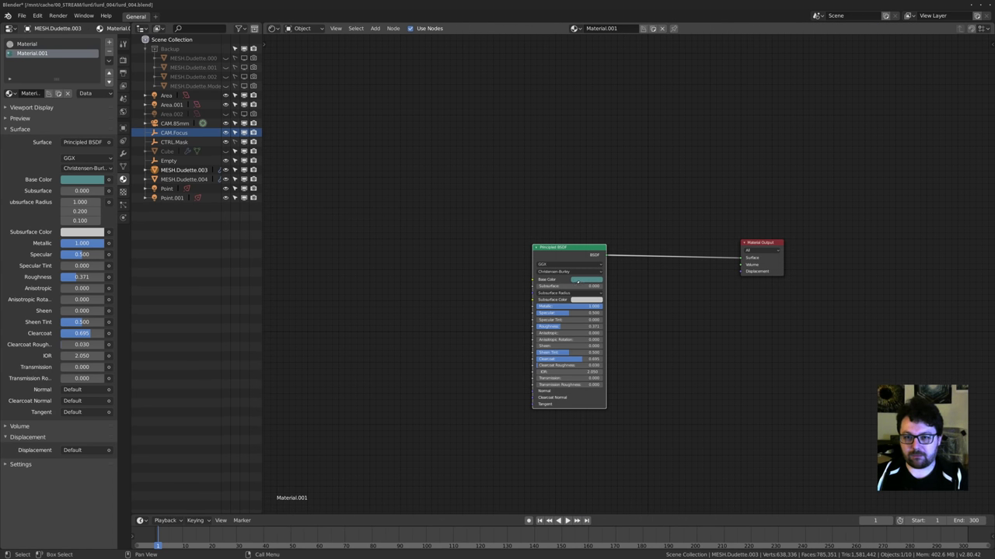
{"action": "key", "text": "shift+F3"}
{"action": "scroll", "coordinate": [610, 169], "scroll_direction": "down", "scroll_amount": 7}
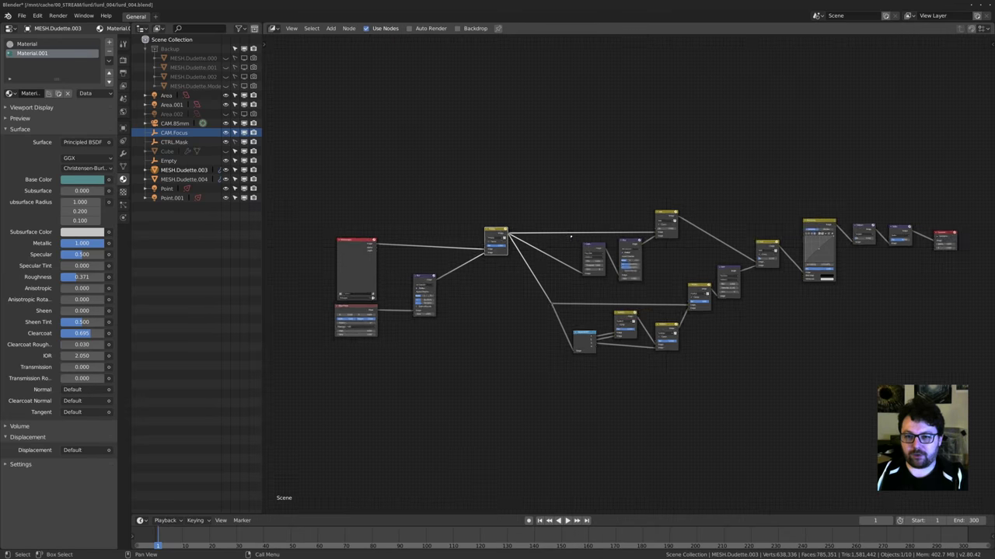
{"action": "middle_click_drag", "start_coordinate": [452, 275], "coordinate": [517, 277]}
{"action": "scroll", "coordinate": [517, 278], "scroll_direction": "up", "scroll_amount": 3}
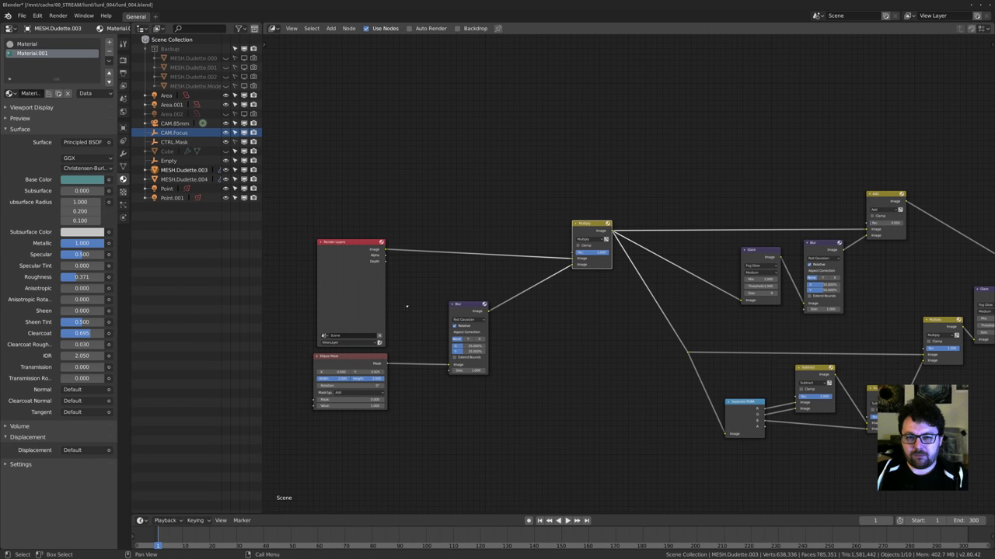
Examine the compositor's Render Layers, Ellipse Mask, Blur and Multiply nodes, and follow their output into the Glare and Separate RGBA branches.
{"action": "middle_click_drag", "start_coordinate": [602, 287], "coordinate": [581, 304]}
{"action": "scroll", "coordinate": [513, 306], "scroll_direction": "up", "scroll_amount": 1}
{"action": "middle_click_drag", "start_coordinate": [511, 306], "coordinate": [618, 298]}
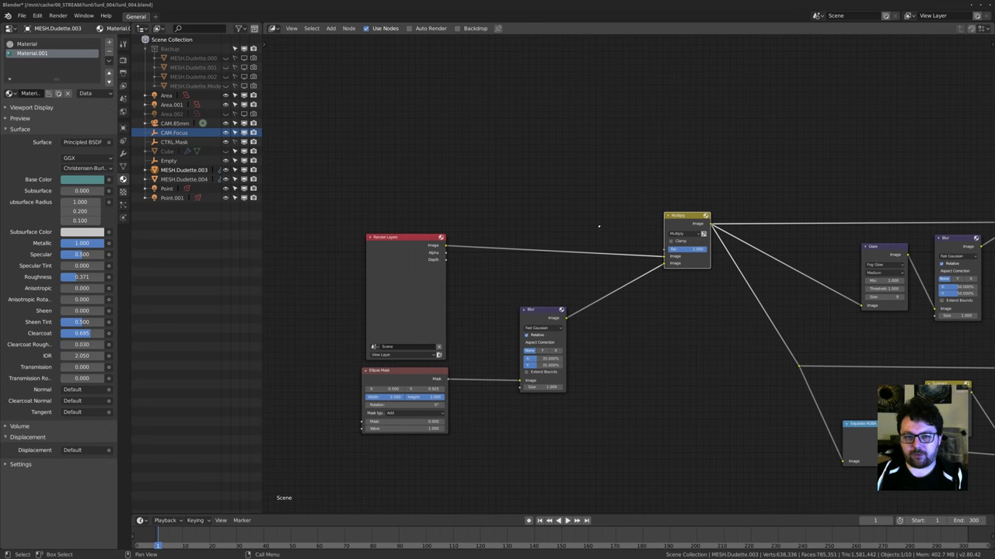
{"action": "scroll", "coordinate": [461, 325], "scroll_direction": "up", "scroll_amount": 2}
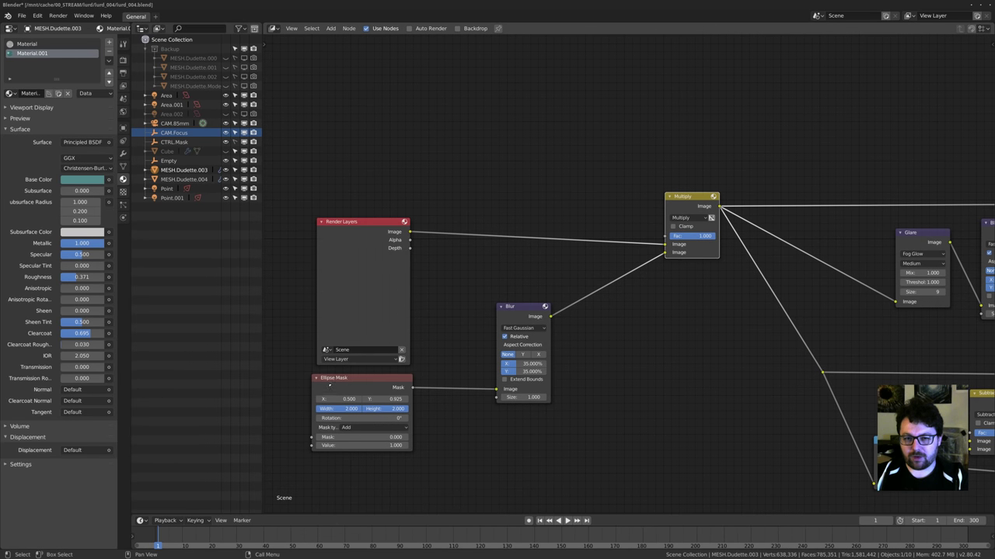
{"action": "middle_click_drag", "start_coordinate": [545, 293], "coordinate": [510, 347]}
{"action": "middle_click_drag", "start_coordinate": [660, 312], "coordinate": [381, 251]}
{"action": "scroll", "coordinate": [440, 272], "scroll_direction": "down", "scroll_amount": 1}
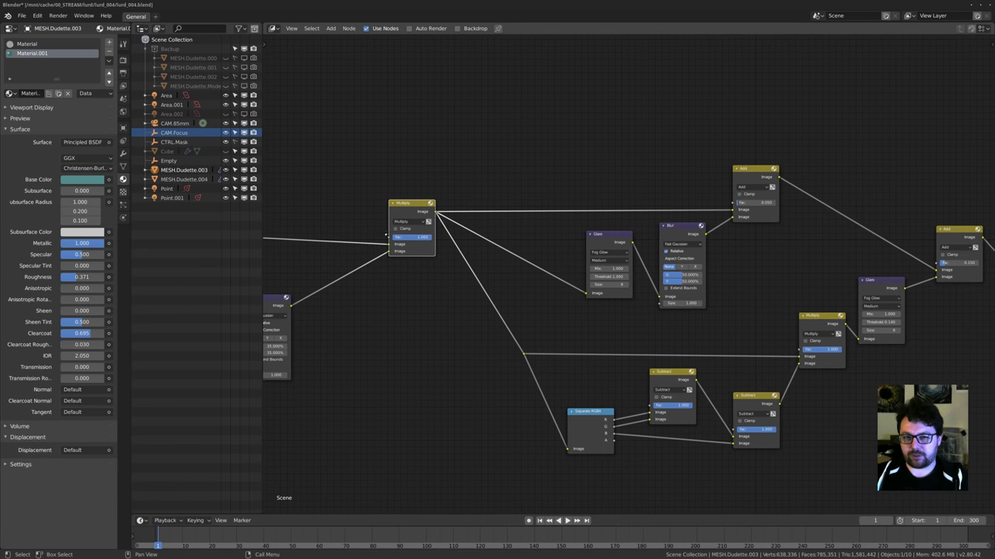
{"action": "middle_click_drag", "start_coordinate": [605, 262], "coordinate": [600, 288]}
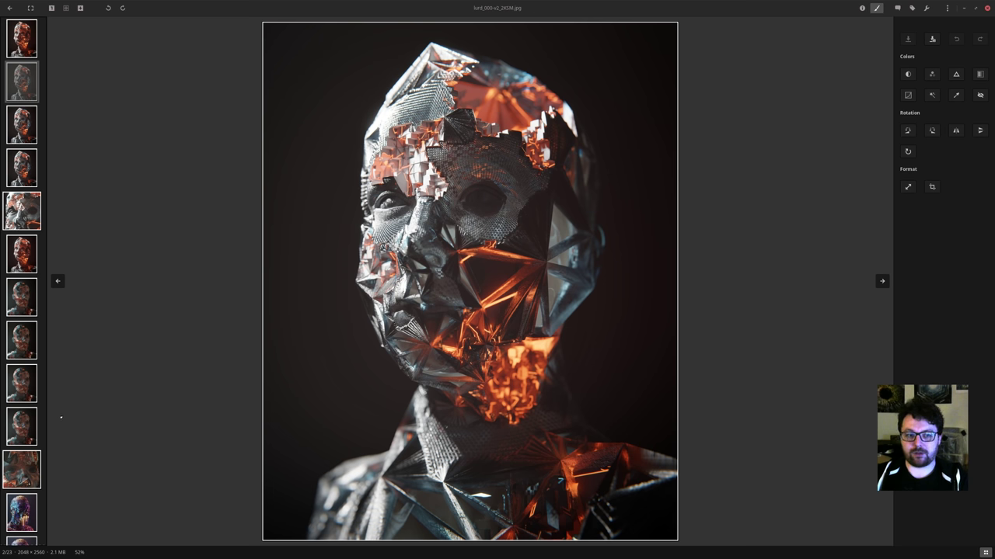
Switch to the image viewer and compare the finished lurd_002, lurd_003 and lurd_004 renders.
{"action": "scroll", "coordinate": [22, 350], "scroll_direction": "down", "scroll_amount": 3}
{"action": "left_click", "coordinate": [21, 369]}
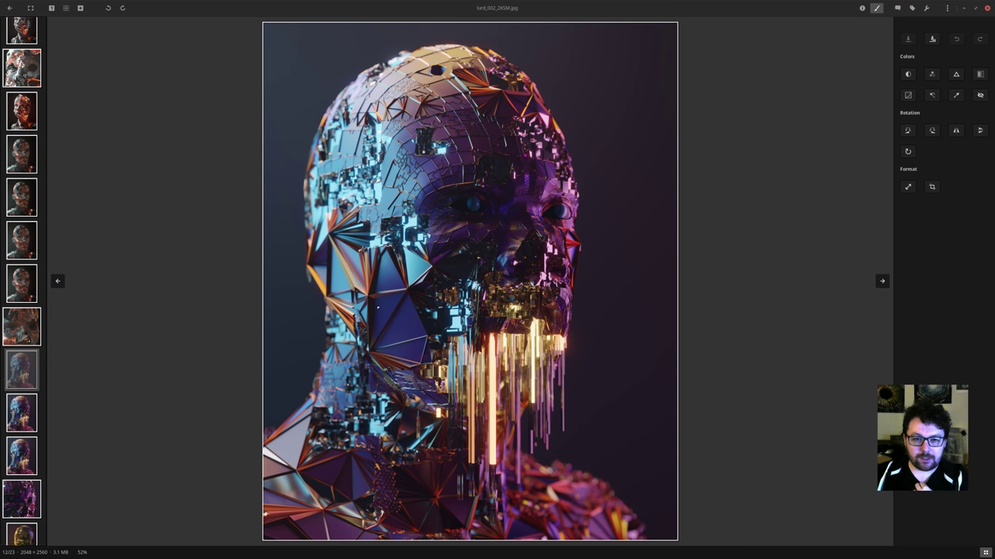
{"action": "scroll", "coordinate": [22, 303], "scroll_direction": "down", "scroll_amount": 5}
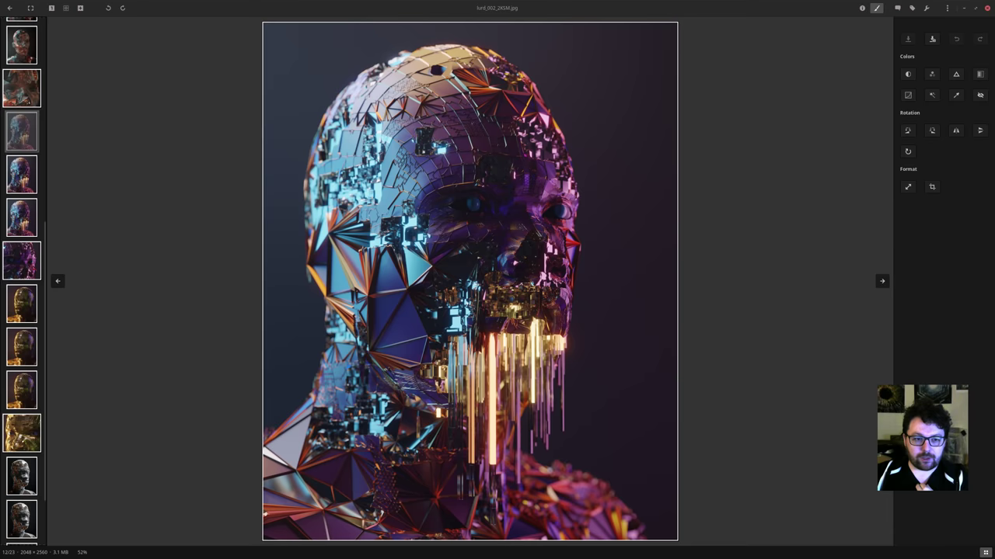
{"action": "left_click", "coordinate": [22, 303]}
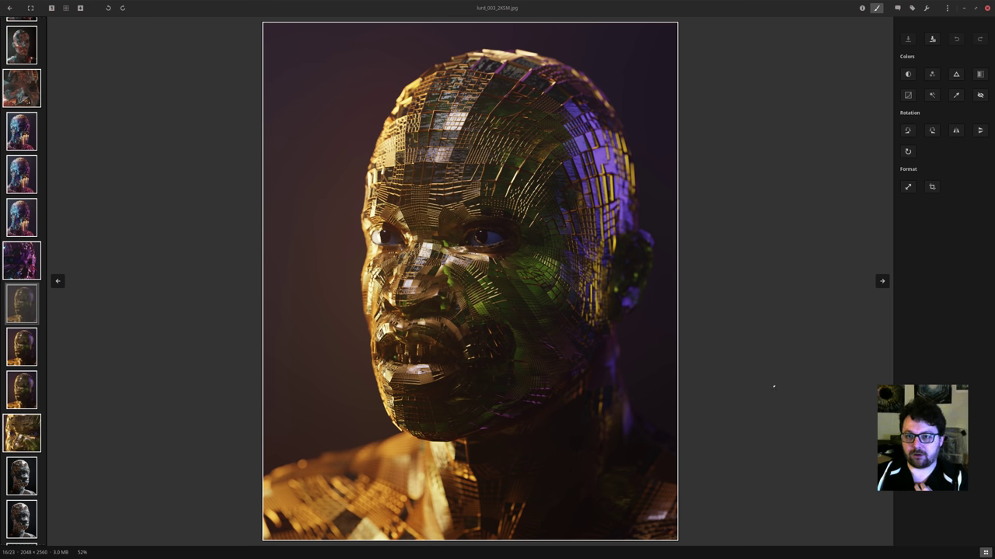
{"action": "left_click", "coordinate": [22, 476]}
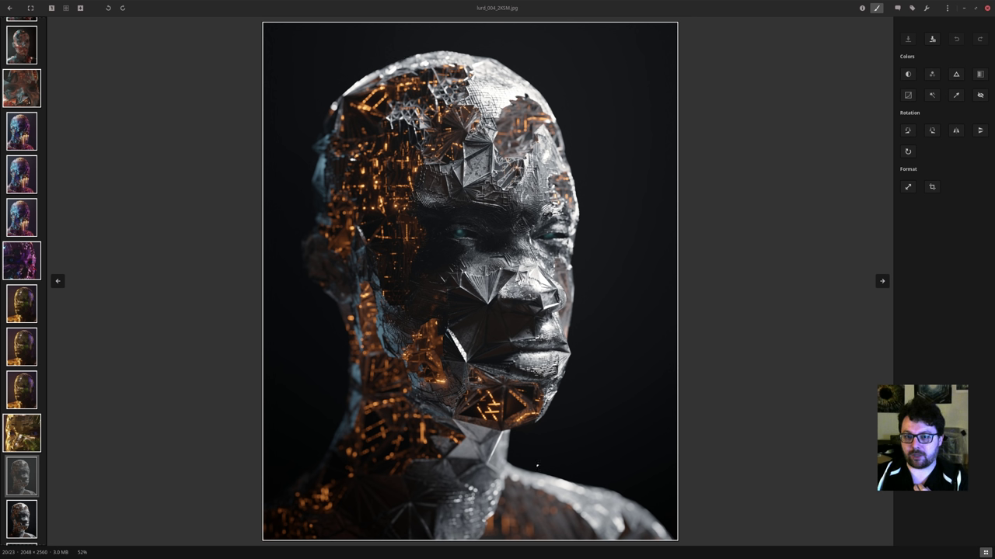
Return to Blender's compositor and follow the Glare, Subtract, Multiply and Add branches through to the Composite output.
{"action": "left_click", "coordinate": [964, 9]}
{"action": "middle_click_drag", "start_coordinate": [657, 294], "coordinate": [483, 259]}
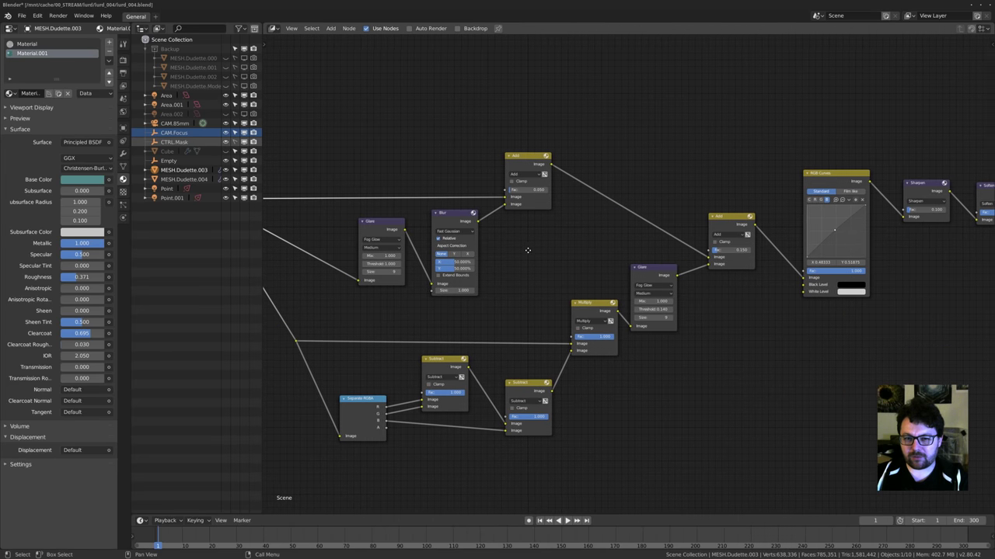
{"action": "scroll", "coordinate": [498, 276], "scroll_direction": "down", "scroll_amount": 3}
{"action": "middle_click_drag", "start_coordinate": [407, 323], "coordinate": [522, 330]}
{"action": "middle_click_drag", "start_coordinate": [621, 333], "coordinate": [488, 344]}
{"action": "middle_click_drag", "start_coordinate": [561, 357], "coordinate": [460, 389]}
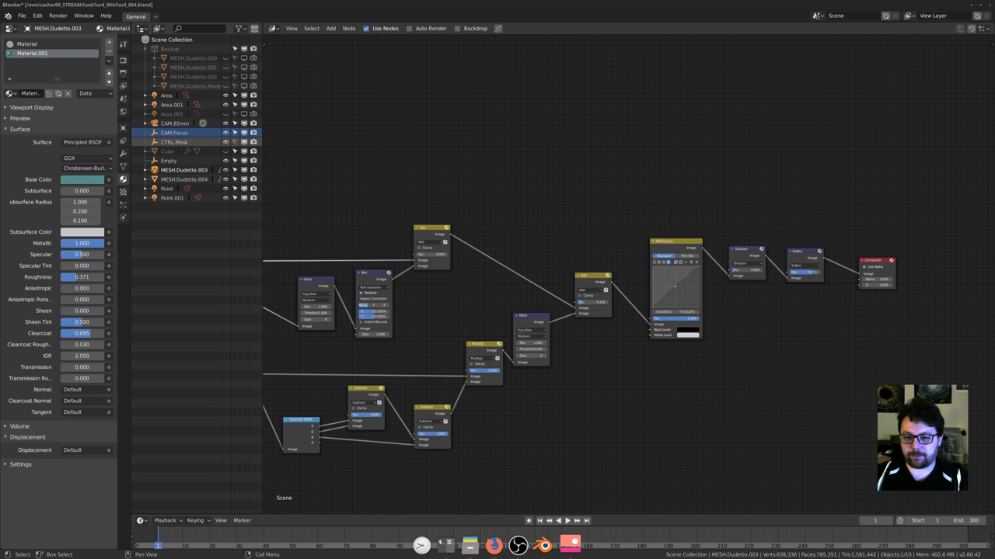
Check the finished lurd_004 render in the image viewer, and examine the RGB Curves, Sharpen and Soften nodes back in Blender.
{"action": "left_click", "coordinate": [569, 546]}
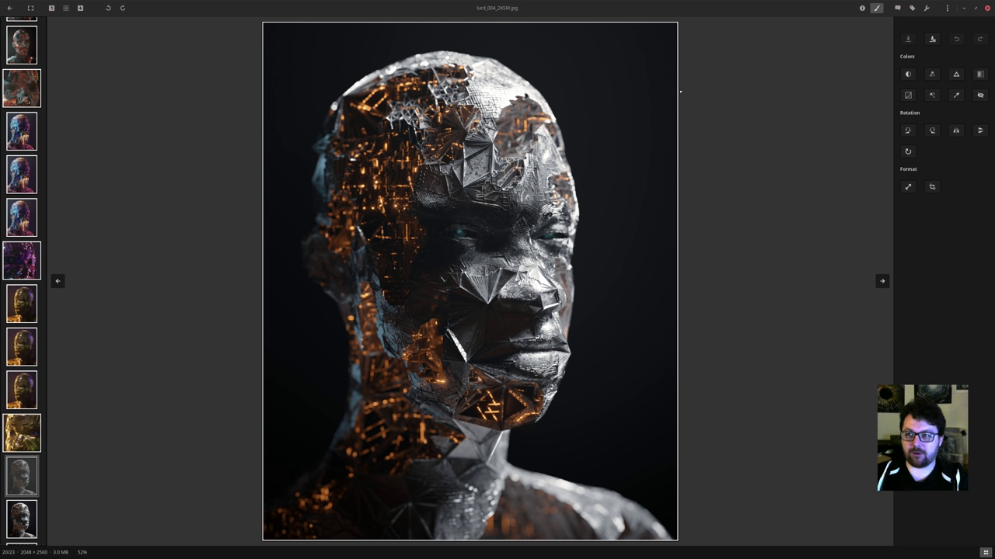
{"action": "key", "text": "alt+Tab"}
{"action": "middle_click_drag", "start_coordinate": [630, 310], "coordinate": [543, 282]}
{"action": "scroll", "coordinate": [497, 268], "scroll_direction": "up", "scroll_amount": 5}
{"action": "scroll", "coordinate": [501, 284], "scroll_direction": "up", "scroll_amount": 1}
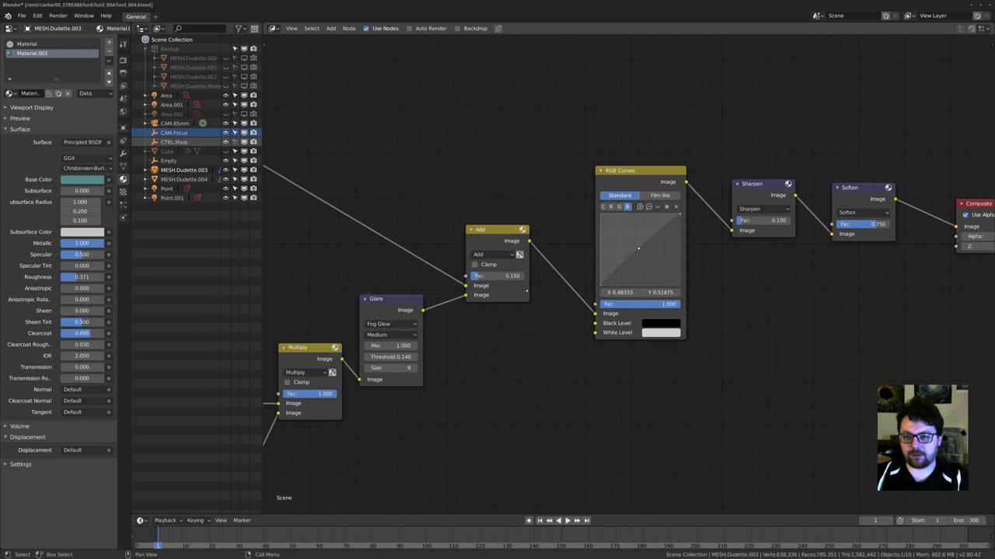
{"action": "scroll", "coordinate": [546, 275], "scroll_direction": "down", "scroll_amount": 1}
{"action": "middle_click_drag", "start_coordinate": [738, 265], "coordinate": [595, 213]}
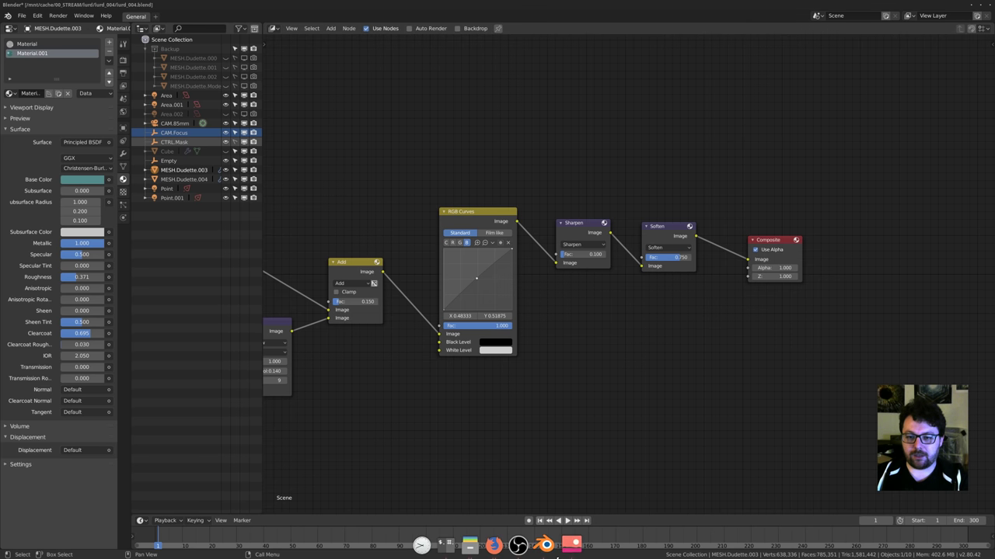
Open the high-resolution lurd_004 PNG in the image viewer, inspect its forehead and eyes at 100%, and fit the whole image to the window.
{"action": "left_click", "coordinate": [571, 550]}
{"action": "key", "text": "Right"}
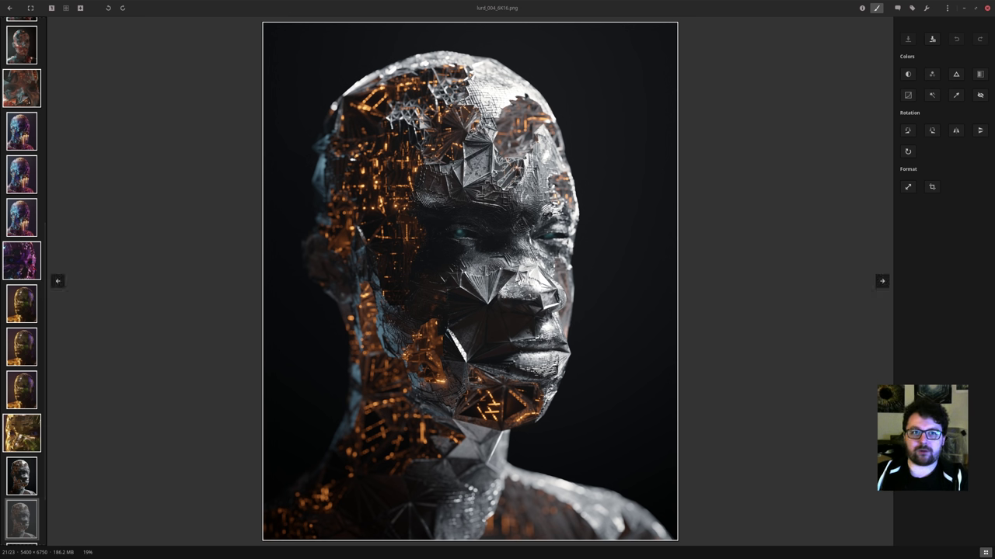
{"action": "left_click", "coordinate": [51, 7]}
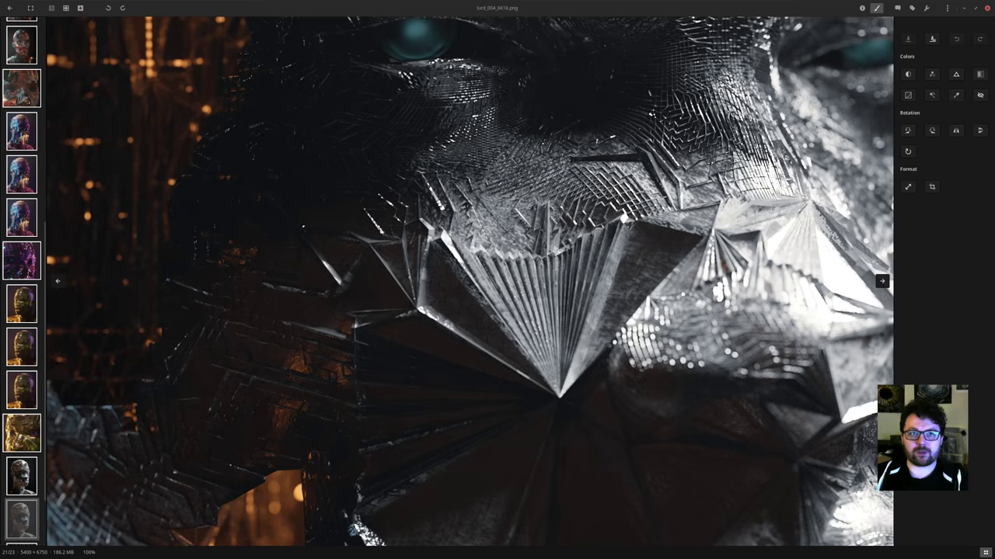
{"action": "left_click_drag", "start_coordinate": [467, 194], "coordinate": [430, 459]}
{"action": "left_click_drag", "start_coordinate": [347, 70], "coordinate": [377, 178]}
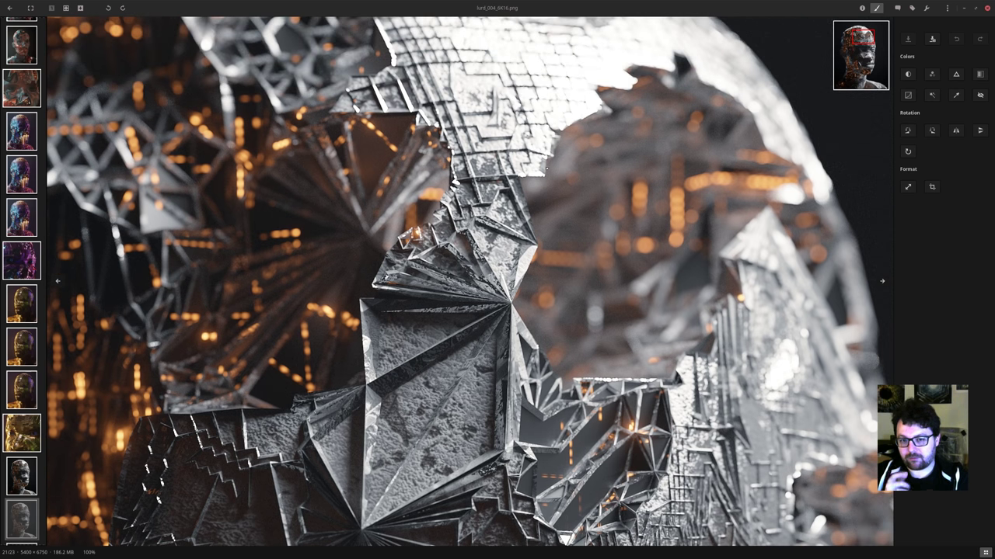
{"action": "left_click_drag", "start_coordinate": [584, 329], "coordinate": [507, 226]}
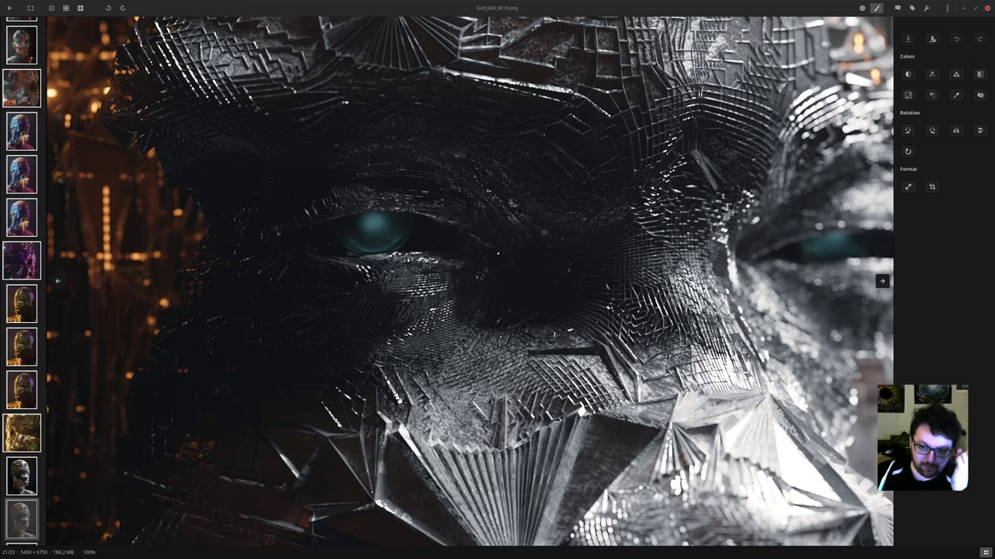
{"action": "left_click_drag", "start_coordinate": [604, 203], "coordinate": [515, 333]}
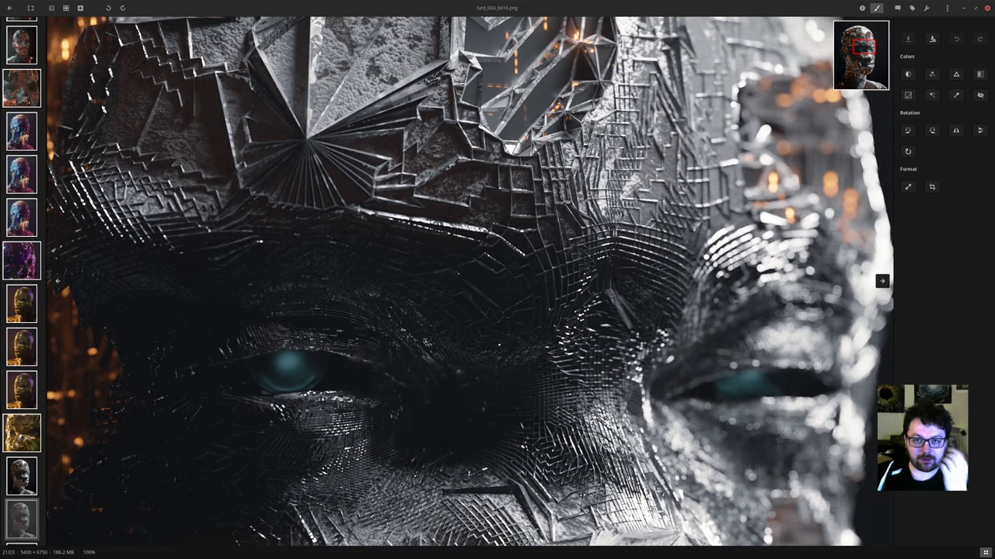
{"action": "left_click_drag", "start_coordinate": [325, 186], "coordinate": [398, 359]}
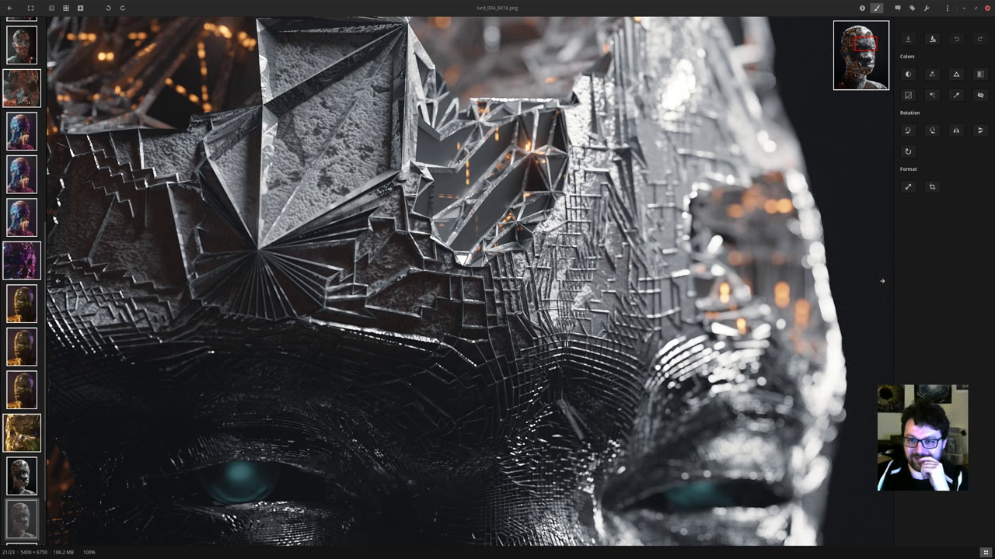
{"action": "left_click", "coordinate": [66, 9]}
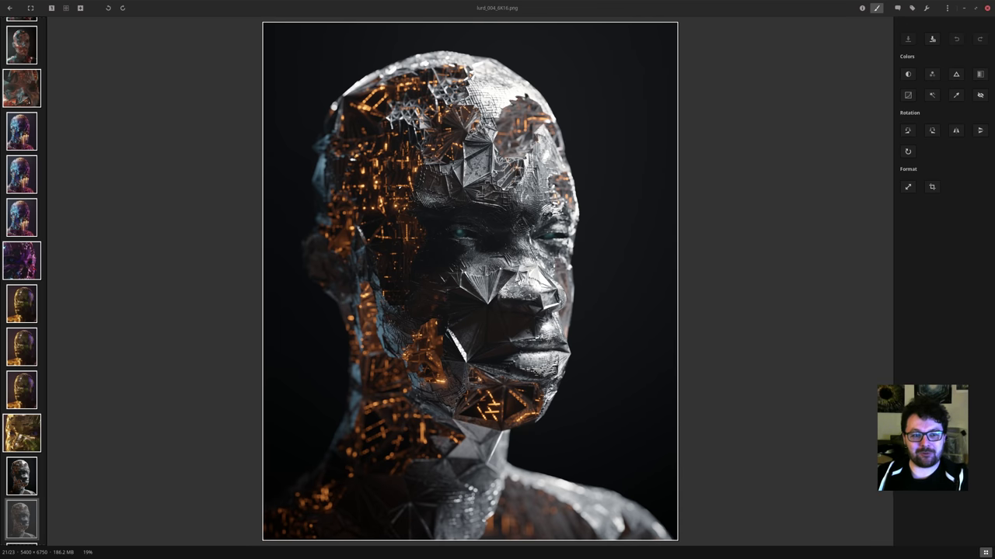
{"action": "scroll", "coordinate": [22, 280], "scroll_direction": "down", "scroll_amount": 2}
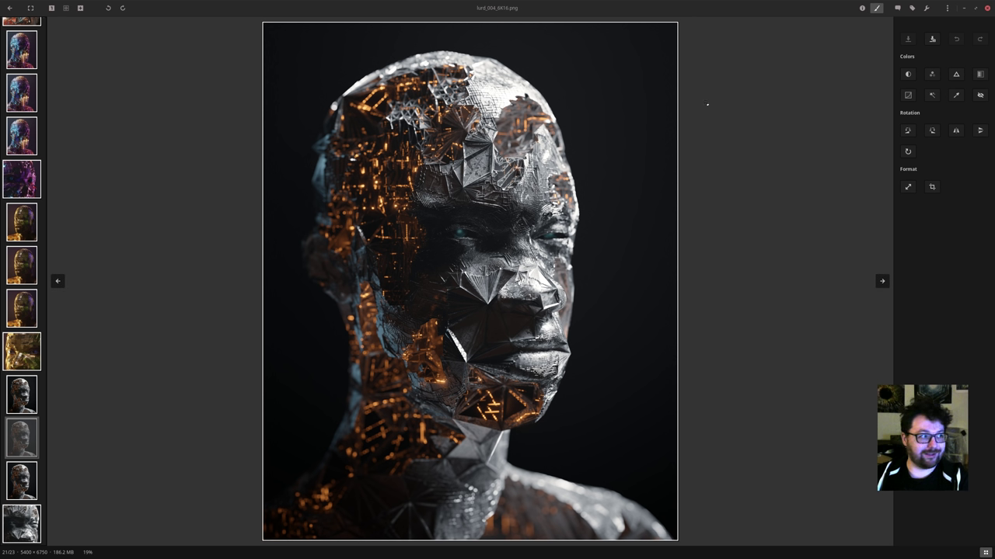
Close the lurd_004 render's image viewer and open the Model Manager page on the Chocofur website.
{"action": "left_click", "coordinate": [987, 8]}
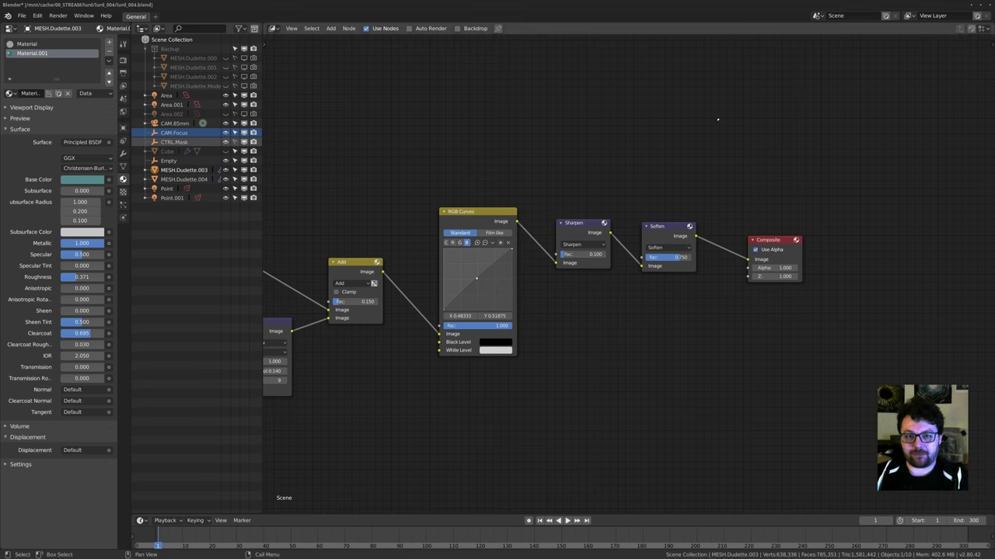
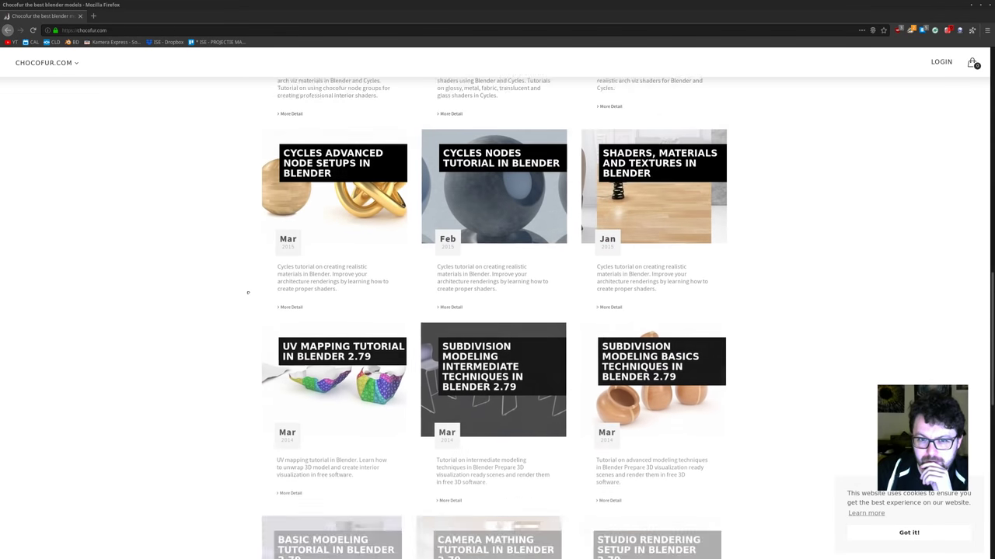
{"action": "scroll", "coordinate": [252, 290], "scroll_direction": "down", "scroll_amount": 4}
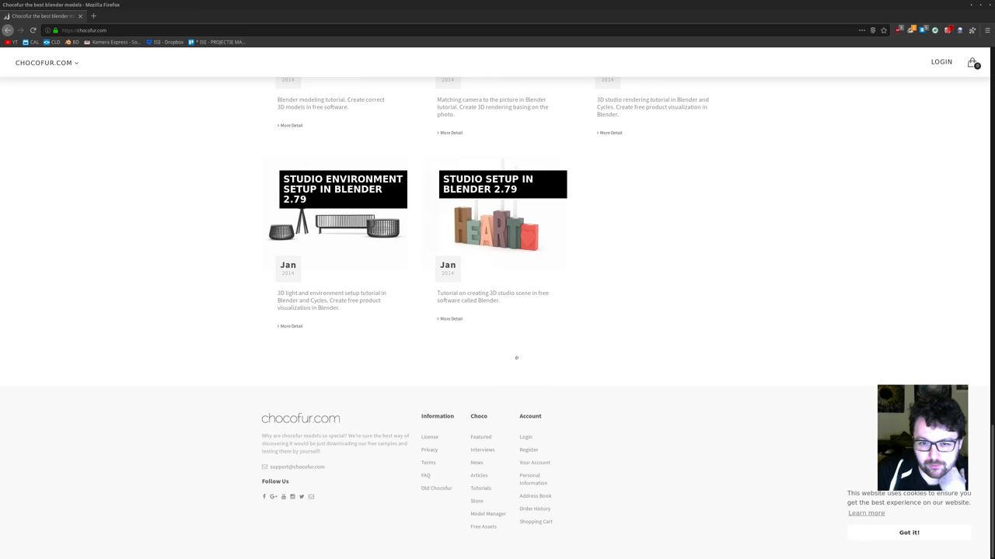
{"action": "left_click", "coordinate": [489, 514]}
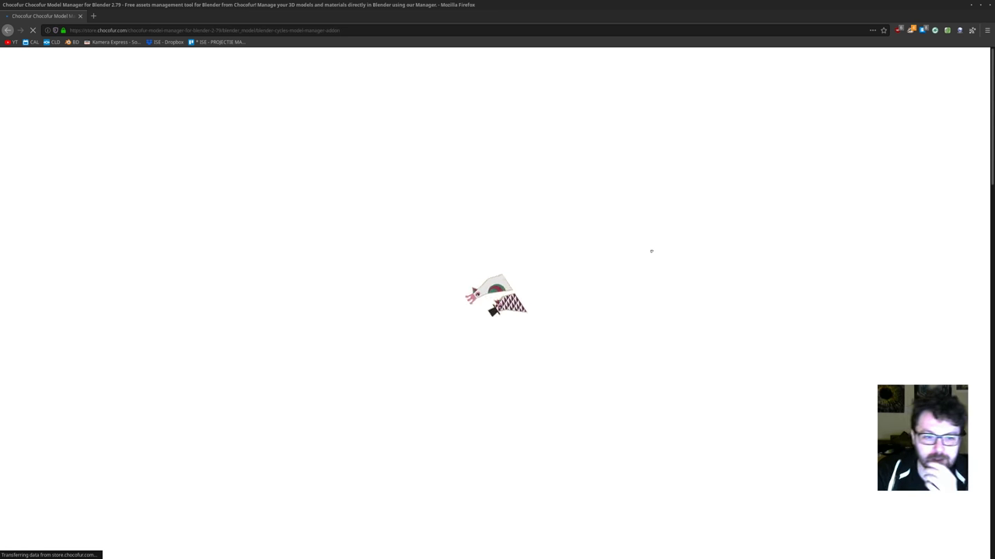
Switch to Blender and subdivide the whole plane with 49 cuts.
{"action": "mouse_move", "coordinate": [482, 553]}
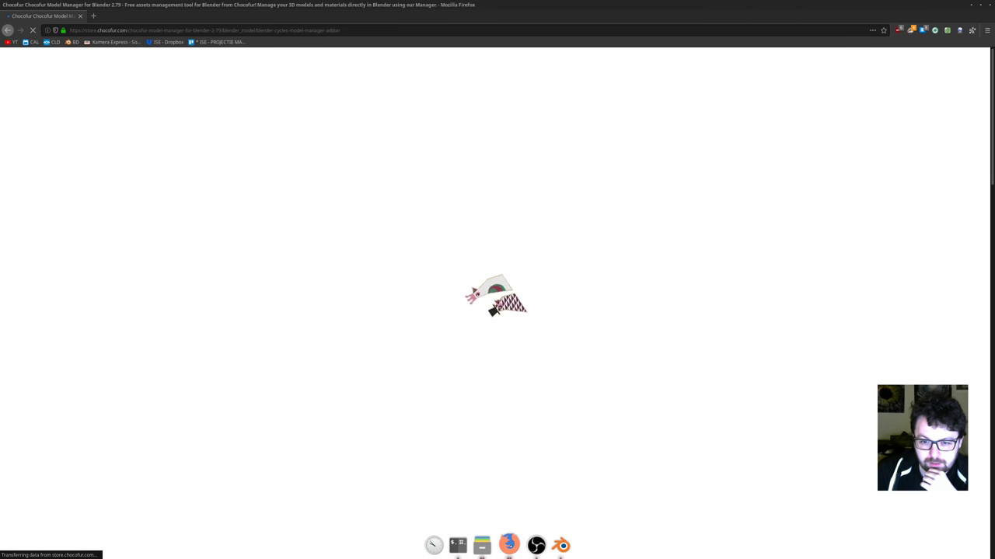
{"action": "left_click", "coordinate": [565, 544]}
{"action": "middle_click_drag", "start_coordinate": [481, 323], "coordinate": [461, 293], "text": "shift"}
{"action": "scroll", "coordinate": [447, 319], "scroll_direction": "up", "scroll_amount": 1}
{"action": "key", "text": "Tab"}
{"action": "key", "text": "a"}
{"action": "middle_click_drag", "start_coordinate": [488, 356], "coordinate": [130, 468]}
{"action": "right_click", "coordinate": [468, 357]}
{"action": "left_click", "coordinate": [466, 343]}
{"action": "left_click", "coordinate": [25, 502]}
{"action": "double_click", "coordinate": [98, 438]}
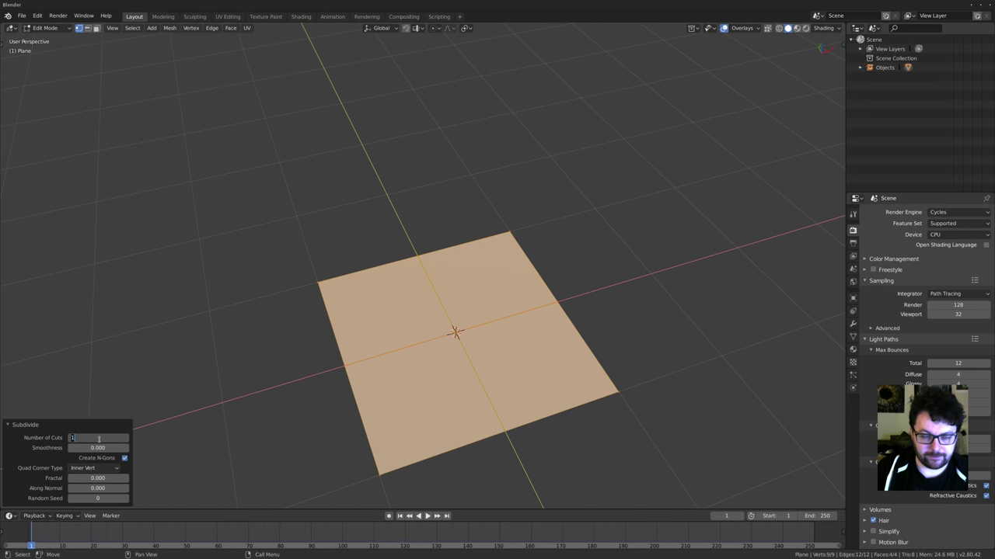
{"action": "type", "text": "49"}
{"action": "key", "text": "Return"}
{"action": "middle_click_drag", "start_coordinate": [453, 352], "coordinate": [485, 326]}
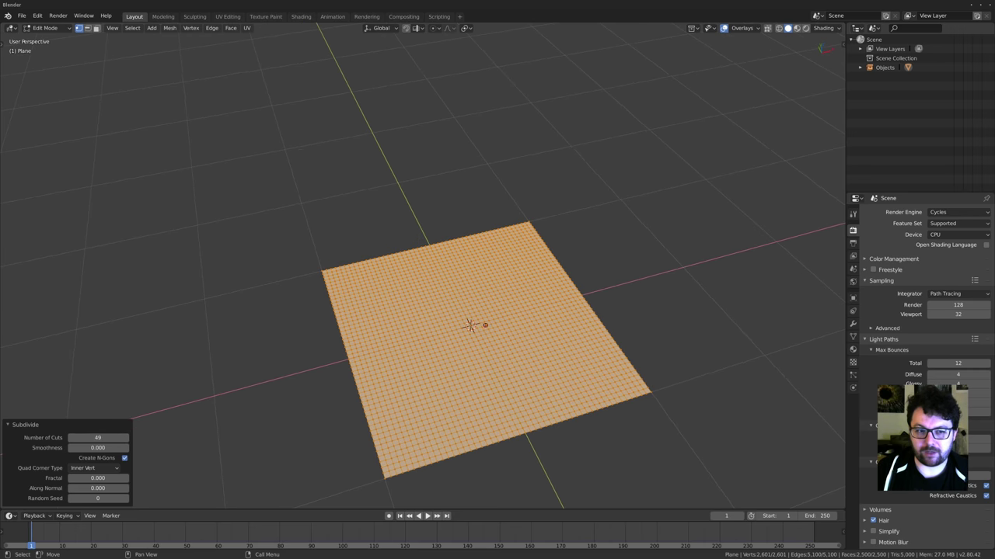
{"action": "left_click", "coordinate": [25, 425]}
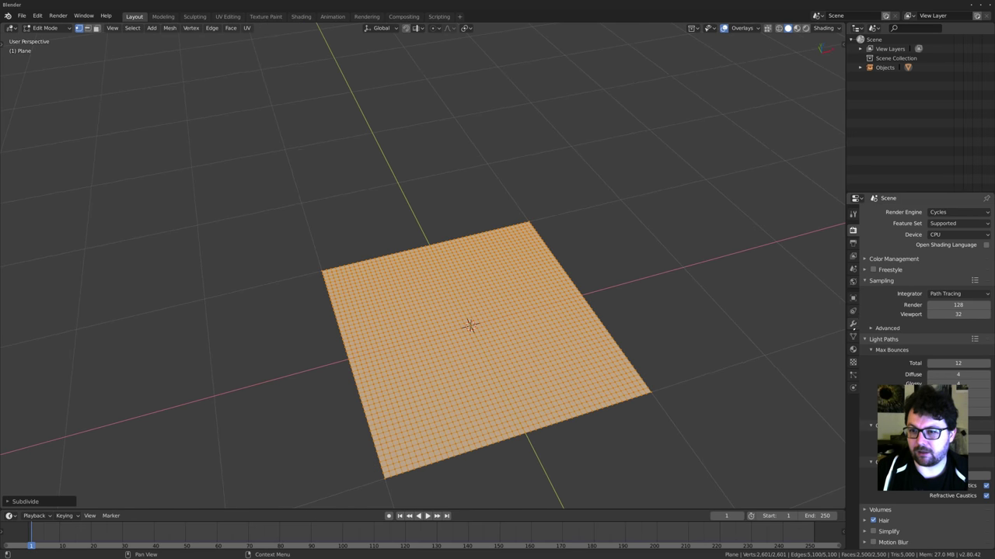
Remove the Cloth physics from the plane.
{"action": "left_click", "coordinate": [852, 324]}
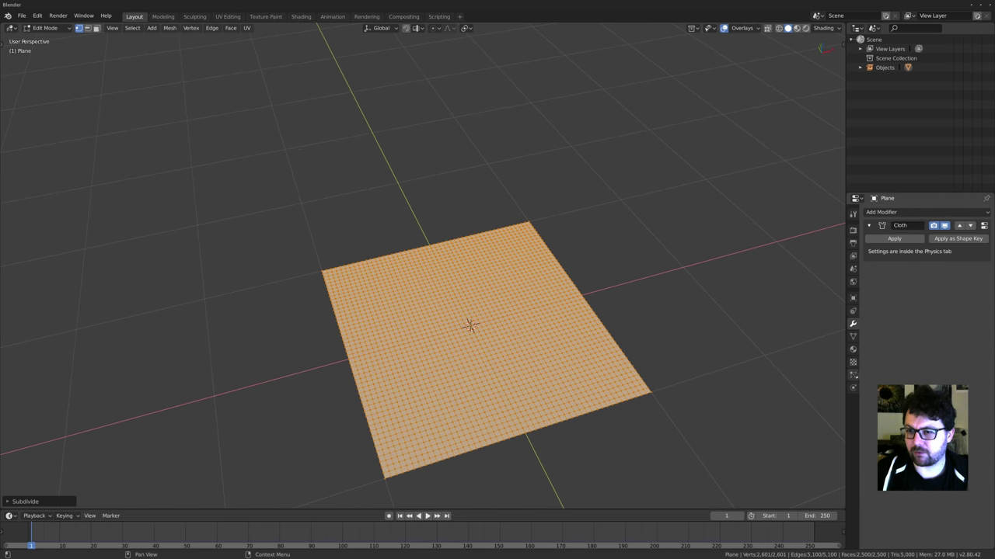
{"action": "left_click", "coordinate": [852, 387]}
{"action": "left_click", "coordinate": [895, 244]}
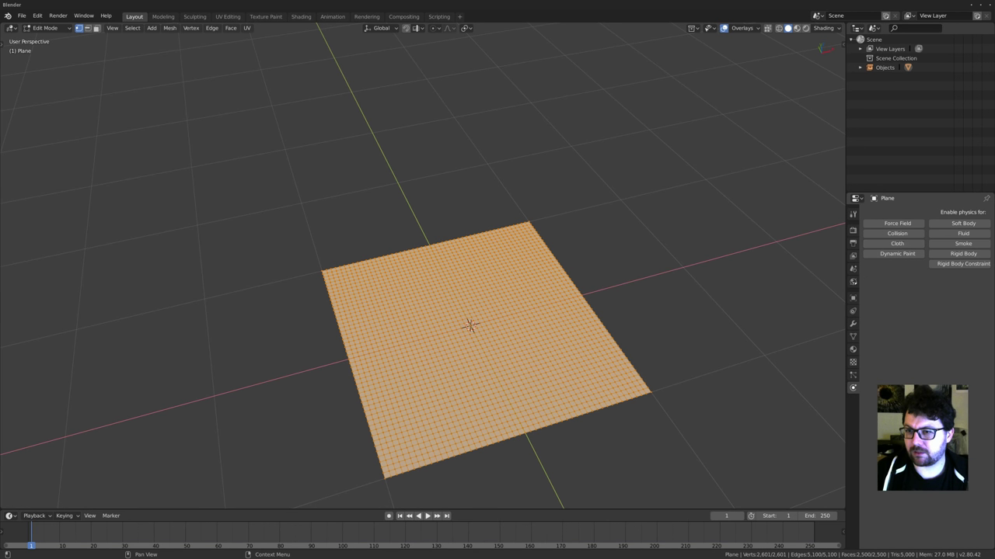
Add a Vertex Weight Edit modifier to the plane.
{"action": "left_click", "coordinate": [852, 324]}
{"action": "left_click", "coordinate": [924, 212]}
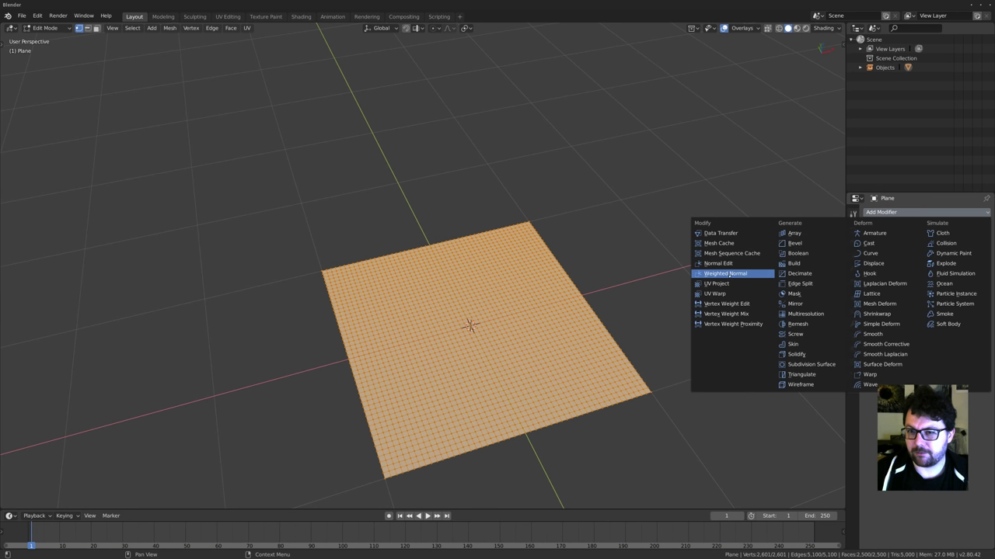
{"action": "left_click", "coordinate": [726, 304]}
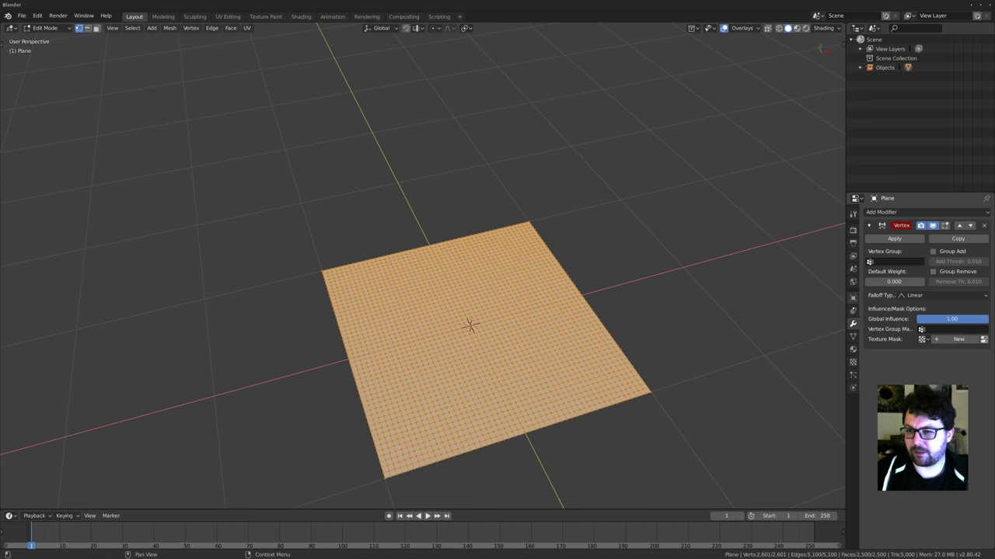
Create a vertex group on the plane and name it mask.
{"action": "left_click", "coordinate": [852, 337]}
{"action": "left_click", "coordinate": [985, 240]}
{"action": "double_click", "coordinate": [918, 243]}
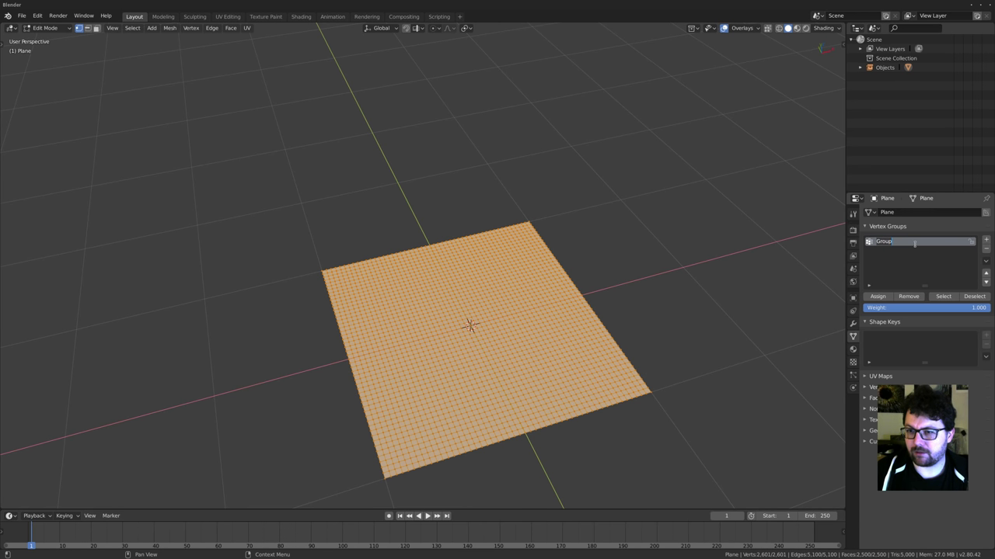
{"action": "type", "text": "mask"}
{"action": "key", "text": "Return"}
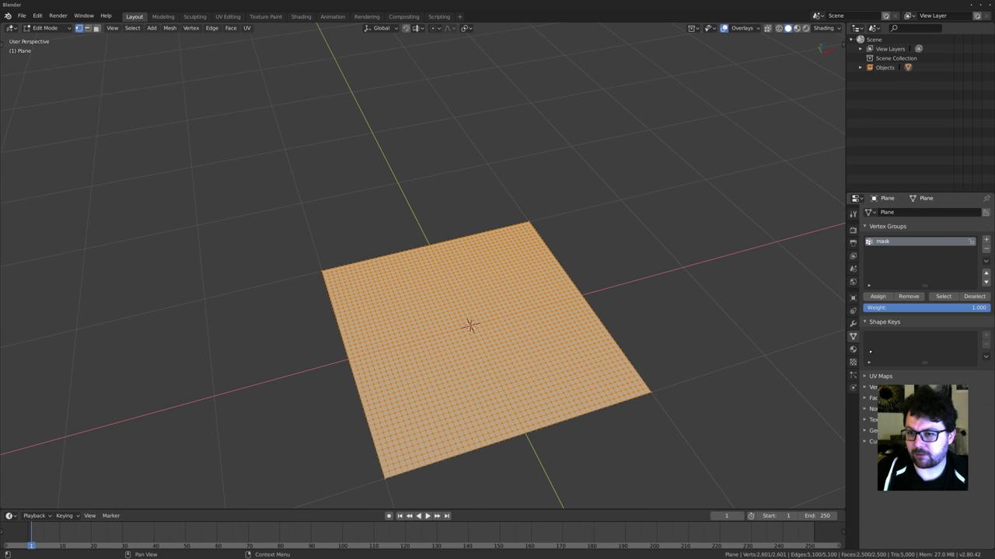
Enable Group Add and Group Remove on the Vertex Weight Edit modifier, invert its Custom Curve falloff and give it a new mask texture.
{"action": "left_click", "coordinate": [852, 323]}
{"action": "left_click", "coordinate": [933, 272]}
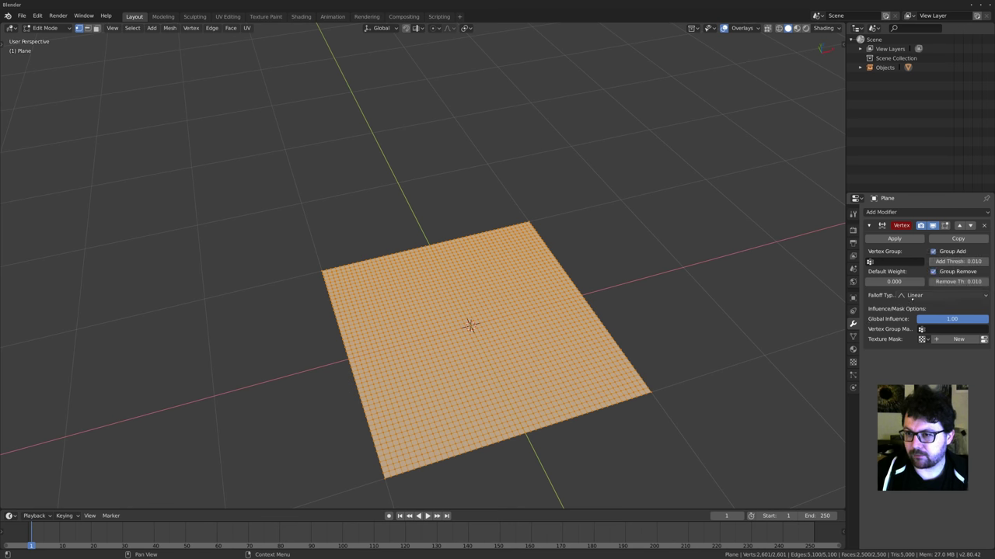
{"action": "left_click", "coordinate": [943, 295]}
{"action": "left_click", "coordinate": [937, 275]}
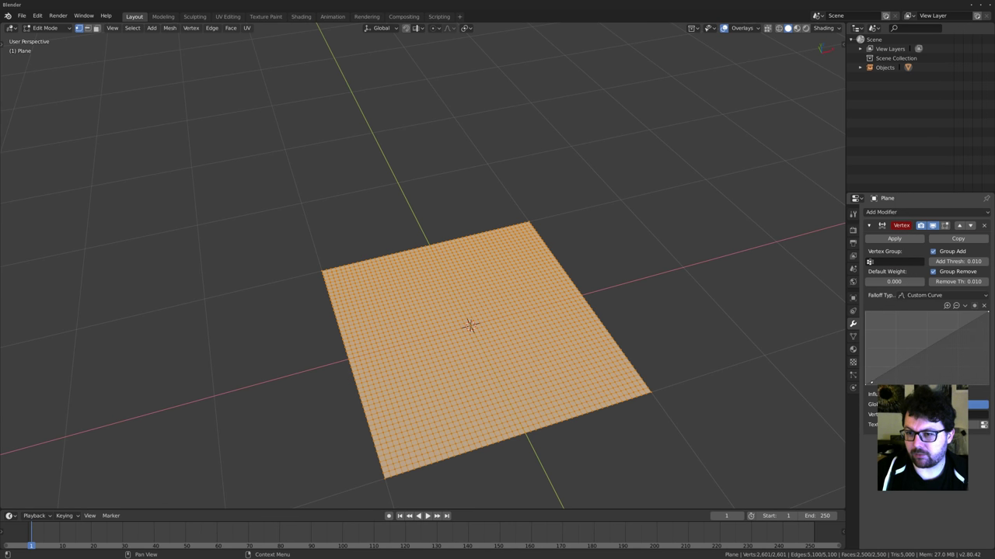
{"action": "left_click_drag", "start_coordinate": [866, 385], "coordinate": [866, 313]}
{"action": "left_click_drag", "start_coordinate": [985, 314], "coordinate": [987, 386]}
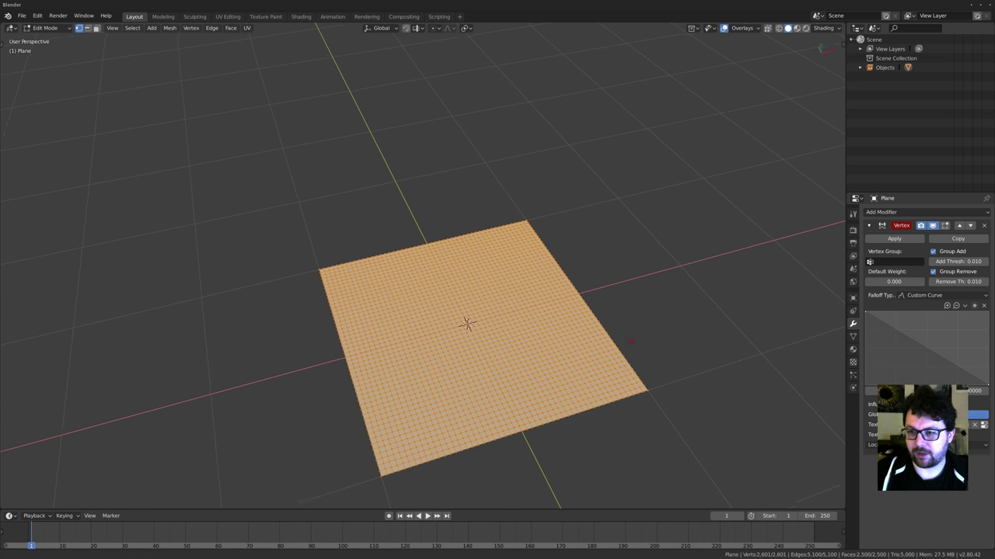
Return the plane to Object Mode and add a Mask modifier that uses the mask vertex group.
{"action": "key", "text": "Tab"}
{"action": "left_click", "coordinate": [902, 216]}
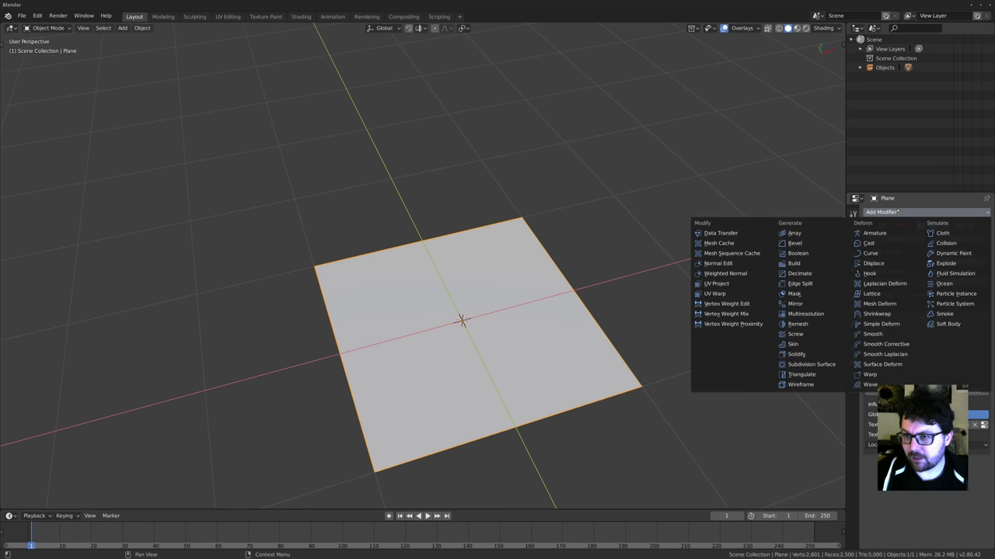
{"action": "left_click", "coordinate": [794, 293]}
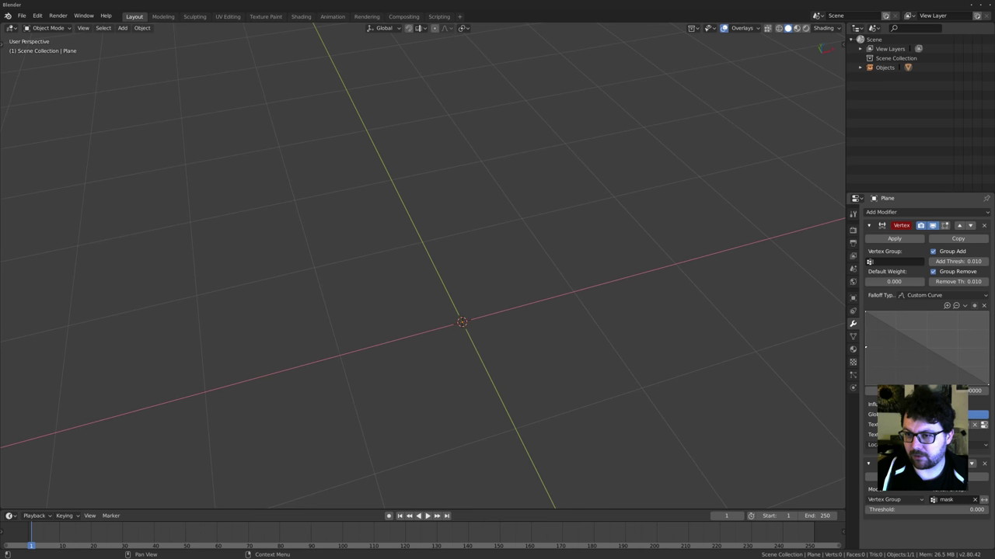
Set the weight modifier's texture type to Distorted Noise.
{"action": "left_click", "coordinate": [853, 362]}
{"action": "scroll", "coordinate": [939, 241], "scroll_direction": "up", "scroll_amount": 1, "text": "ctrl"}
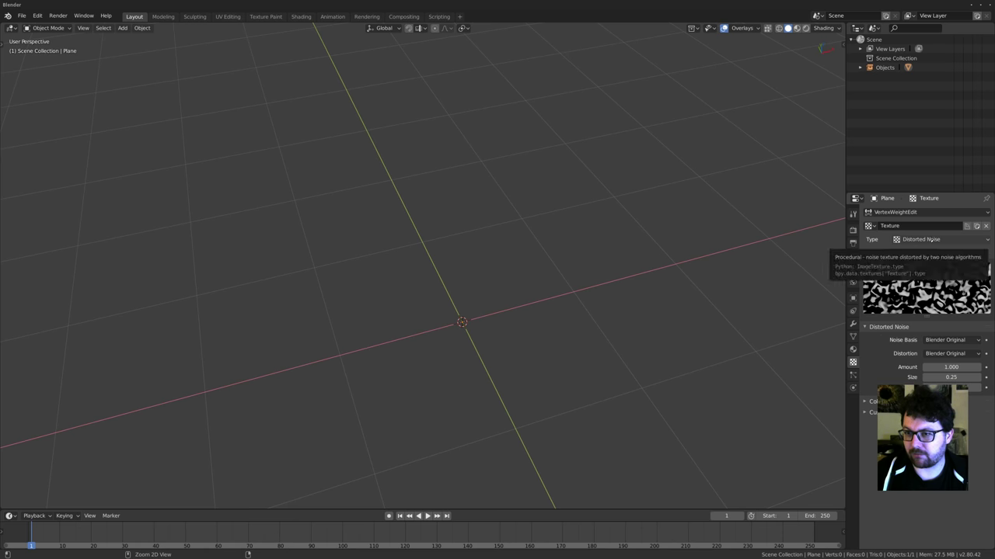
{"action": "middle_click_drag", "start_coordinate": [554, 326], "coordinate": [566, 328], "text": "shift"}
{"action": "key", "text": "Tab"}
{"action": "key", "text": "Tab"}
{"action": "middle_click_drag", "start_coordinate": [553, 371], "coordinate": [579, 373]}
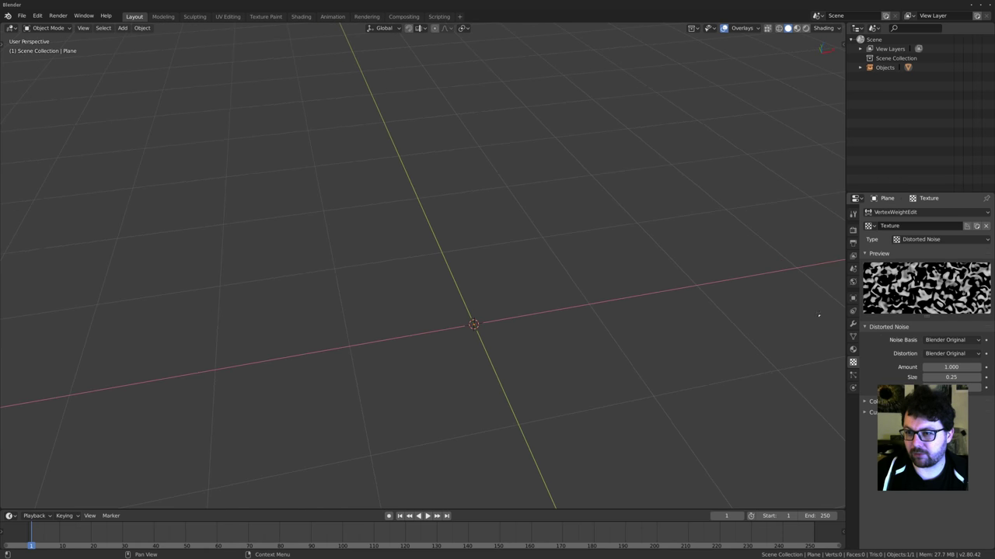
Assign the mask vertex group to the Vertex Weight Edit modifier.
{"action": "left_click", "coordinate": [852, 323]}
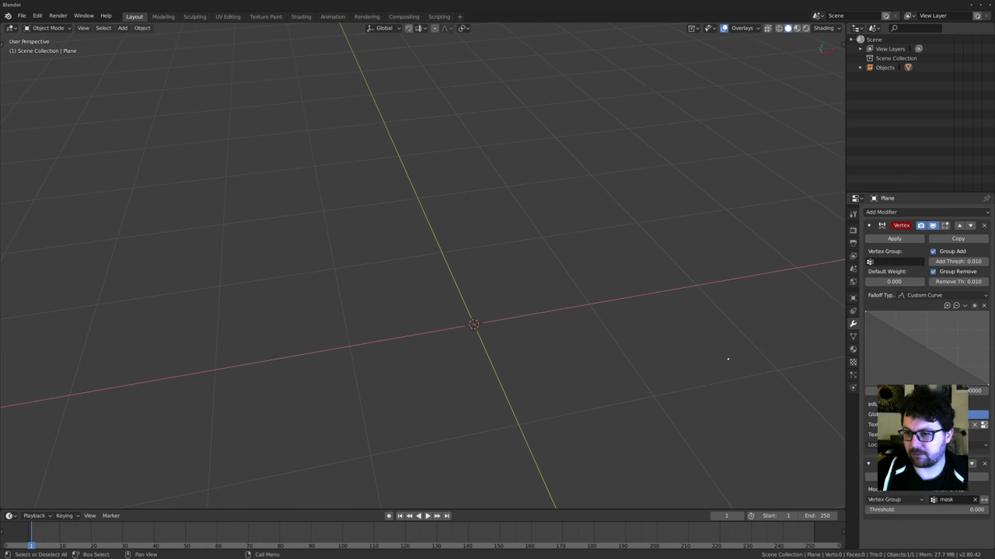
{"action": "middle_click_drag", "start_coordinate": [608, 349], "coordinate": [605, 342], "text": "shift"}
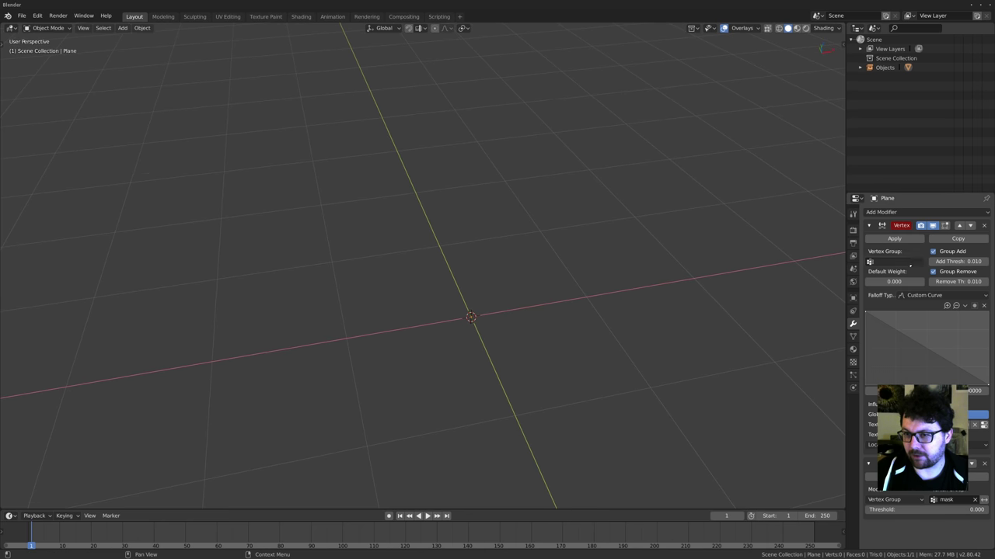
{"action": "left_click", "coordinate": [910, 265]}
{"action": "left_click", "coordinate": [883, 276]}
{"action": "middle_click_drag", "start_coordinate": [507, 312], "coordinate": [538, 322]}
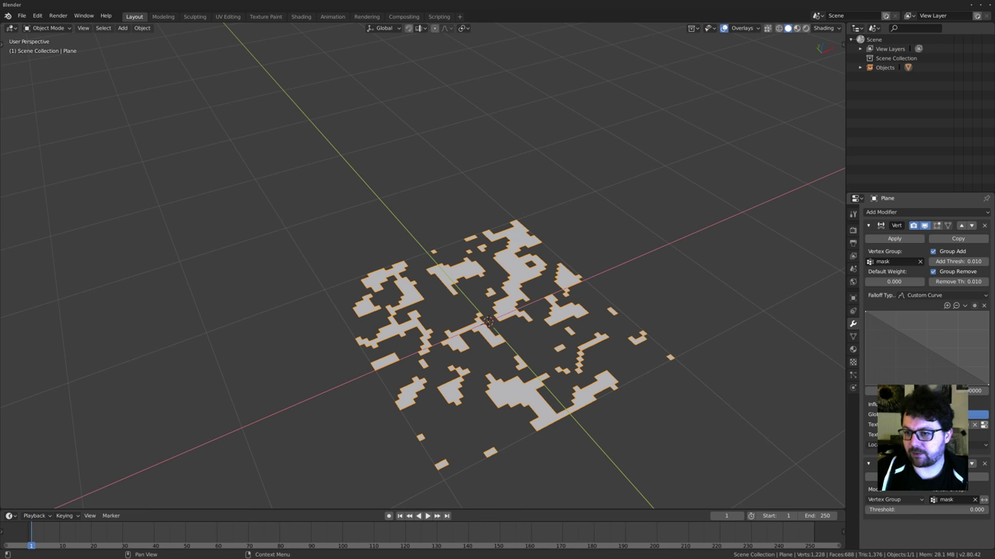
Set the weight modifier's texture coordinates to Object, using a new Plain Axes empty added at the origin as the reference object.
{"action": "left_click", "coordinate": [924, 445]}
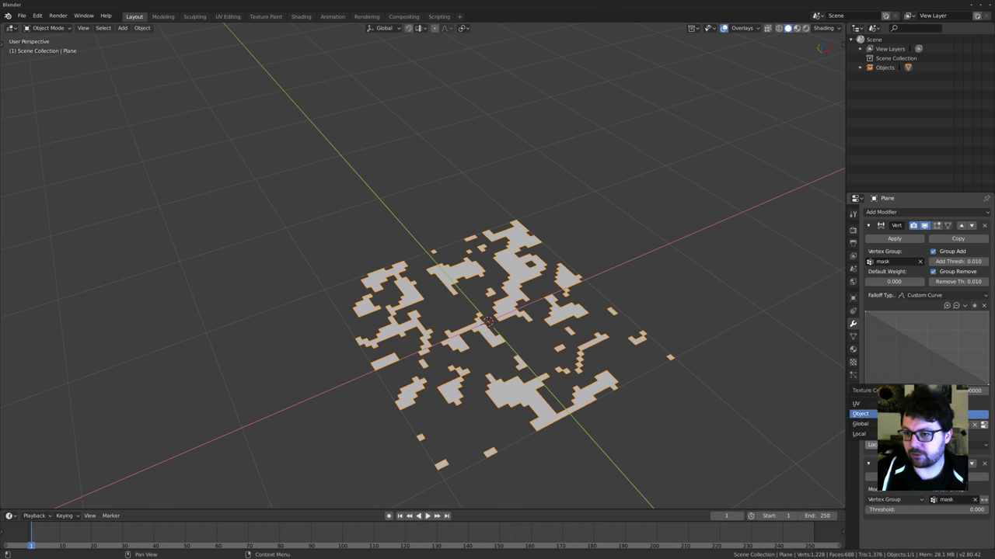
{"action": "left_click", "coordinate": [917, 414]}
{"action": "key", "text": "shift+a"}
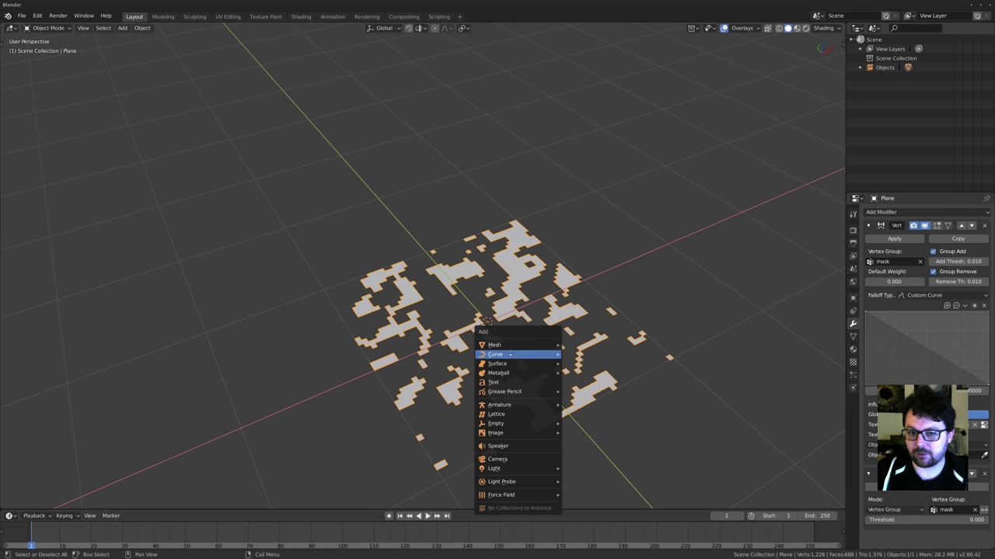
{"action": "mouse_move", "coordinate": [495, 423]}
{"action": "left_click", "coordinate": [591, 423]}
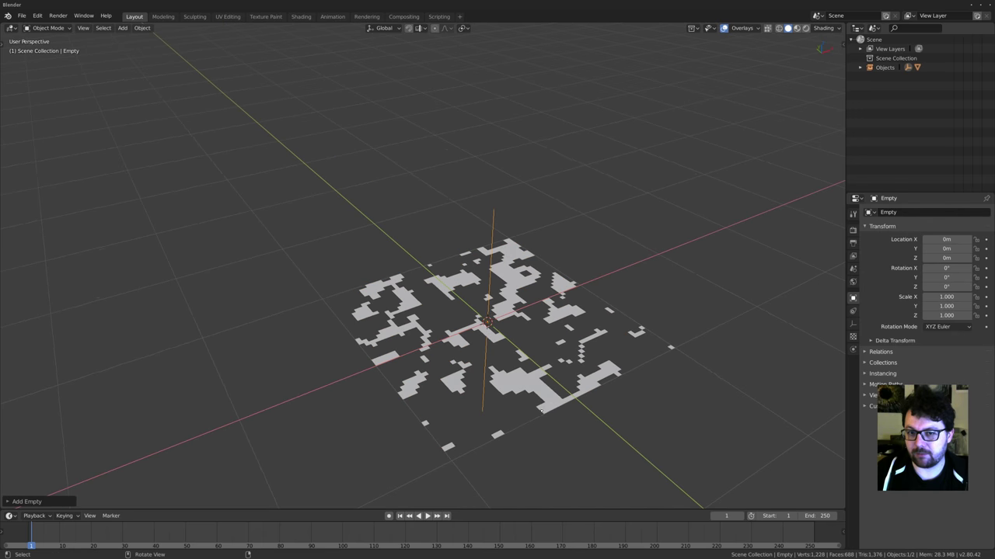
{"action": "left_click", "coordinate": [528, 386]}
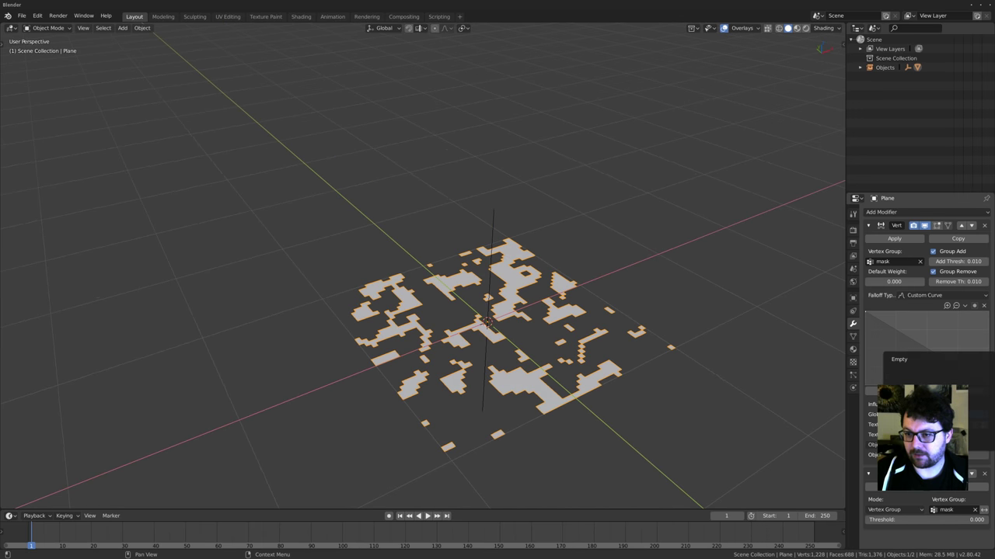
{"action": "middle_click_drag", "start_coordinate": [528, 386], "coordinate": [543, 353]}
Move the empty to about X -0.38 m, Y 0.68 m, Z 0.44 m to shift the noise pattern across the plane.
{"action": "left_click", "coordinate": [487, 365]}
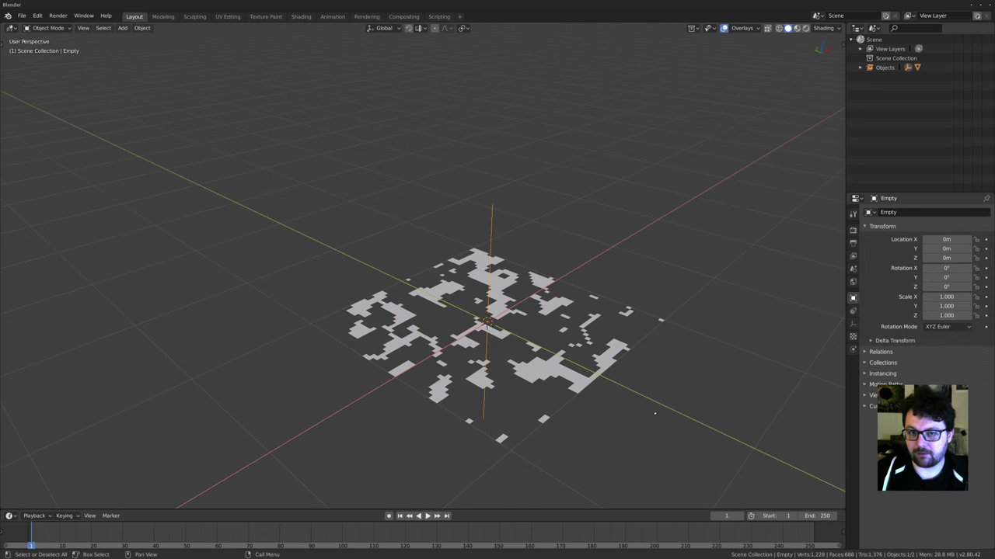
{"action": "key", "text": "g"}
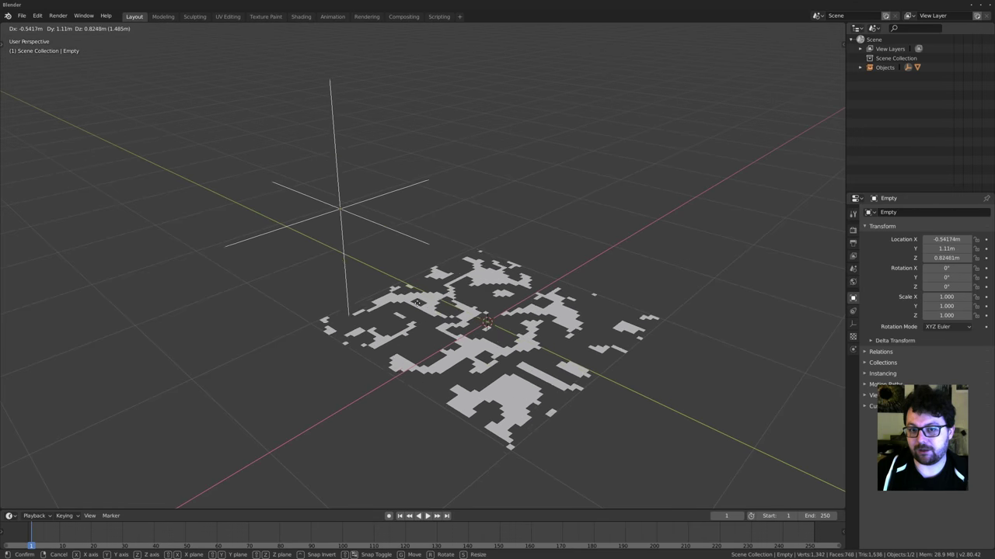
{"action": "left_click", "coordinate": [464, 359]}
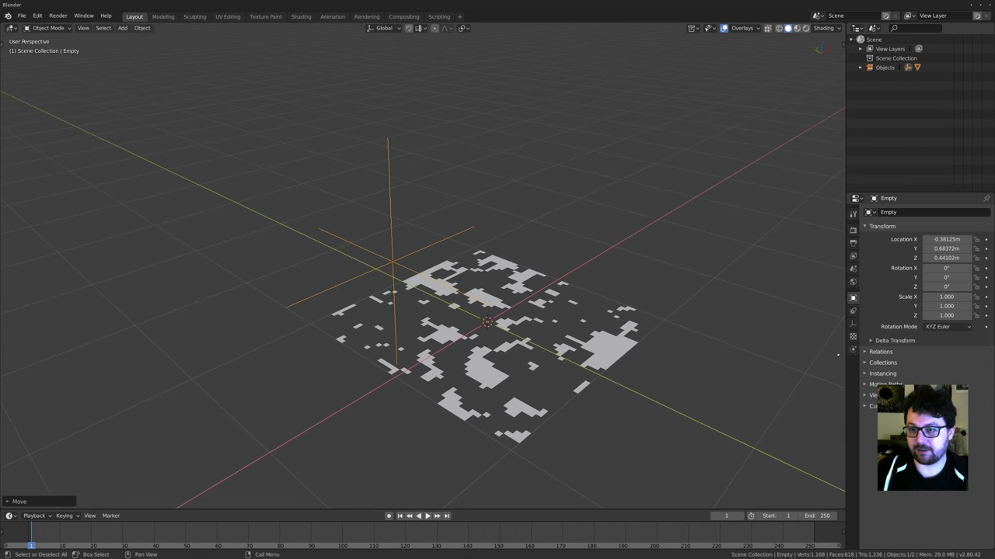
{"action": "left_click", "coordinate": [852, 336]}
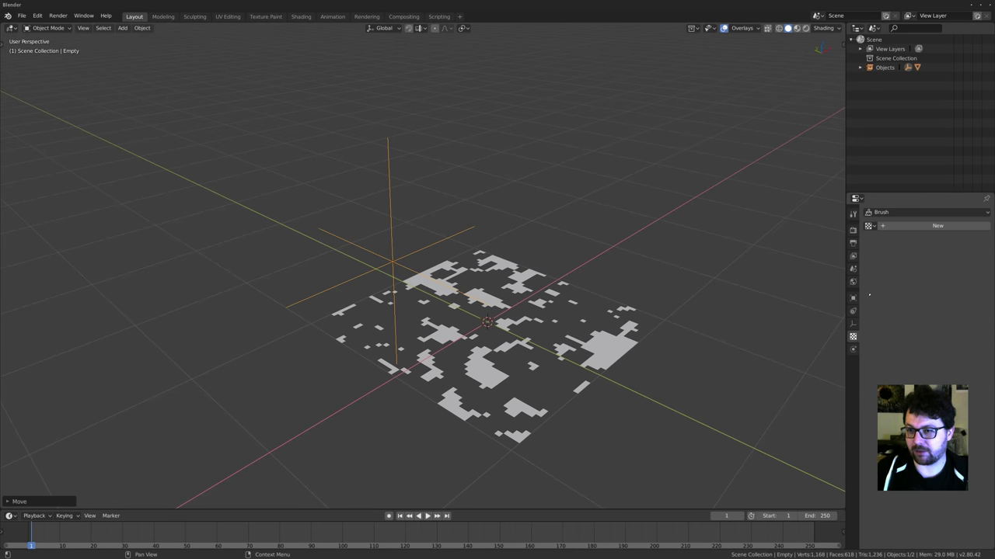
{"action": "middle_click_drag", "start_coordinate": [603, 311], "coordinate": [576, 321]}
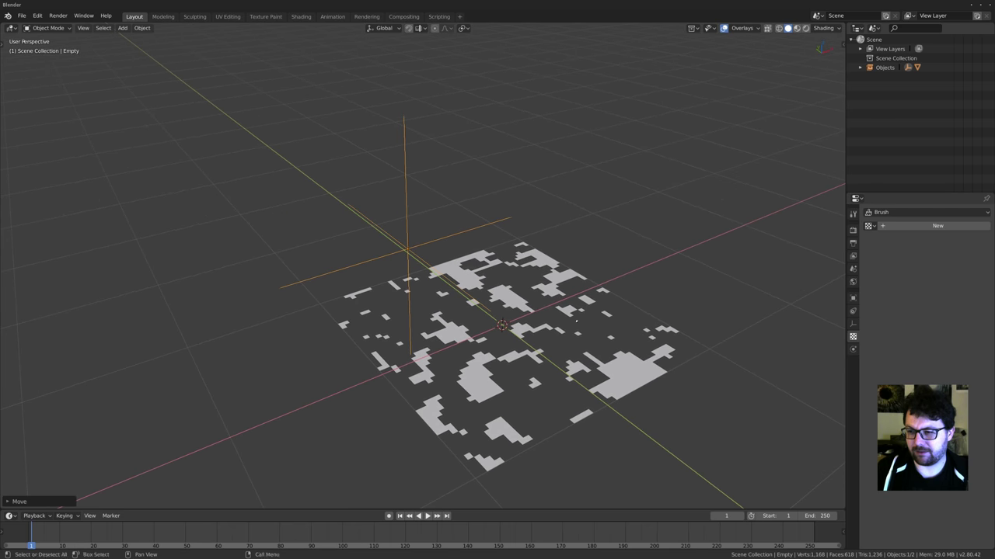
Switch to Firefox and look through the Chocofur Model Manager page's description and feature overview.
{"action": "left_click", "coordinate": [507, 547]}
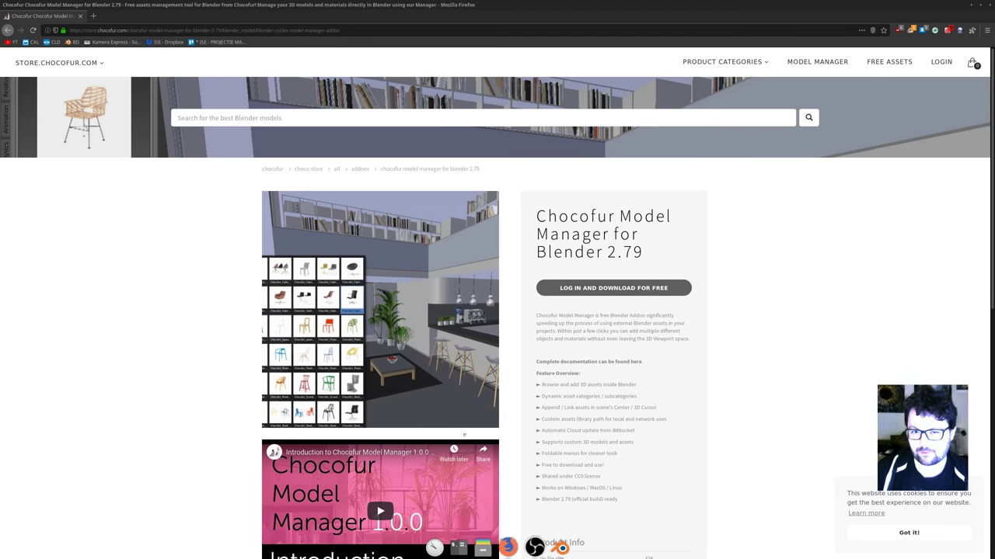
{"action": "scroll", "coordinate": [464, 435], "scroll_direction": "down", "scroll_amount": 3}
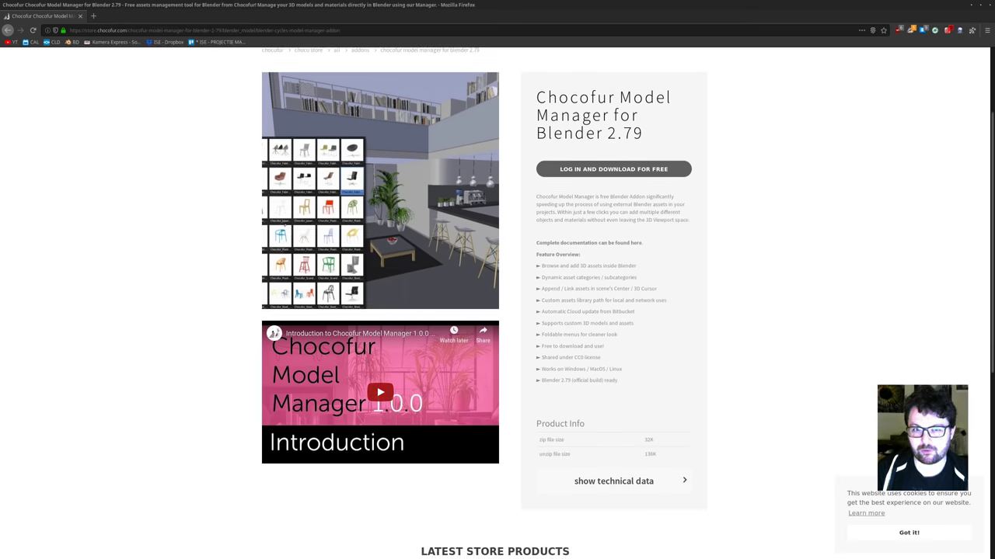
Examine the enlarged Chocofur Model Manager preview image, and read through the feature overview, product info and latest store products.
{"action": "left_click", "coordinate": [285, 226]}
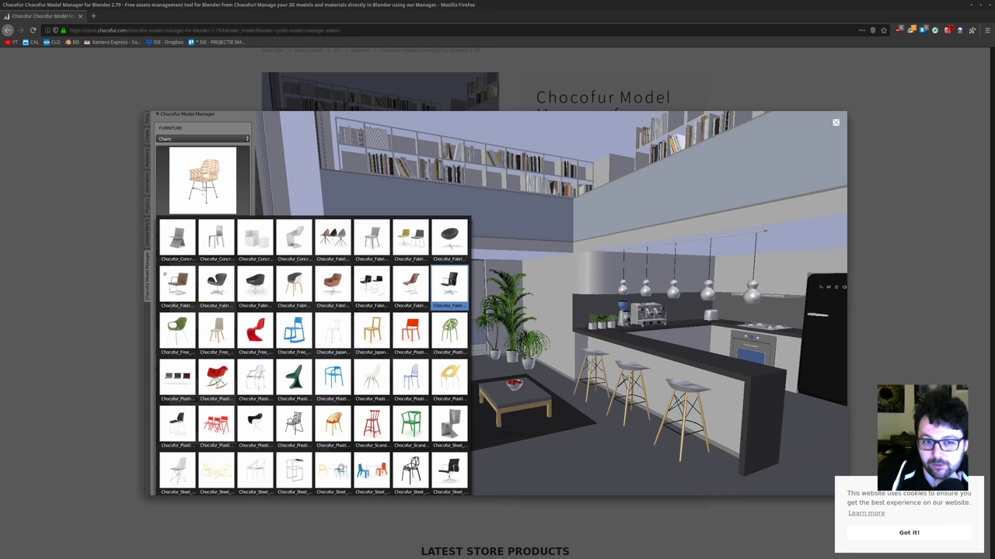
{"action": "left_click", "coordinate": [68, 249]}
{"action": "scroll", "coordinate": [547, 302], "scroll_direction": "down", "scroll_amount": 3}
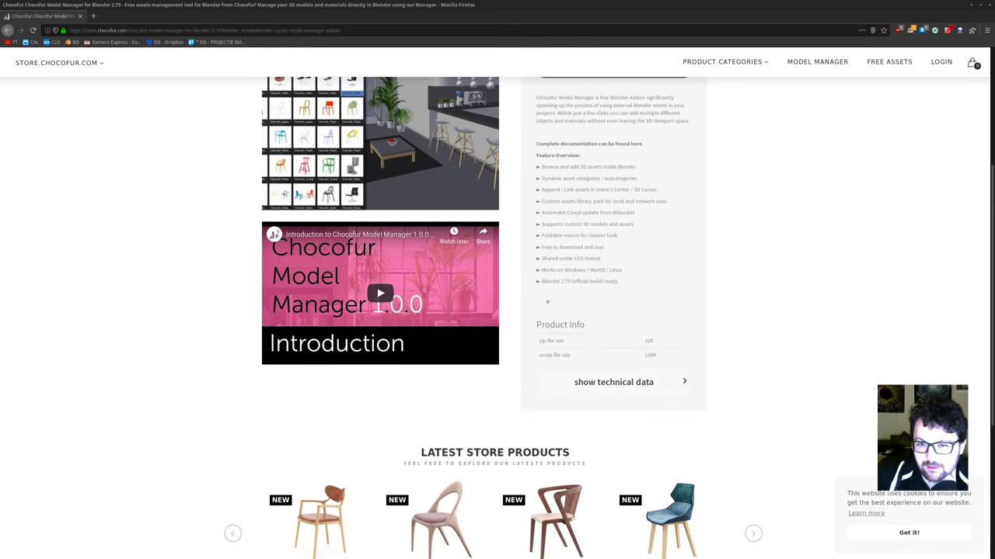
{"action": "scroll", "coordinate": [585, 344], "scroll_direction": "up", "scroll_amount": 3}
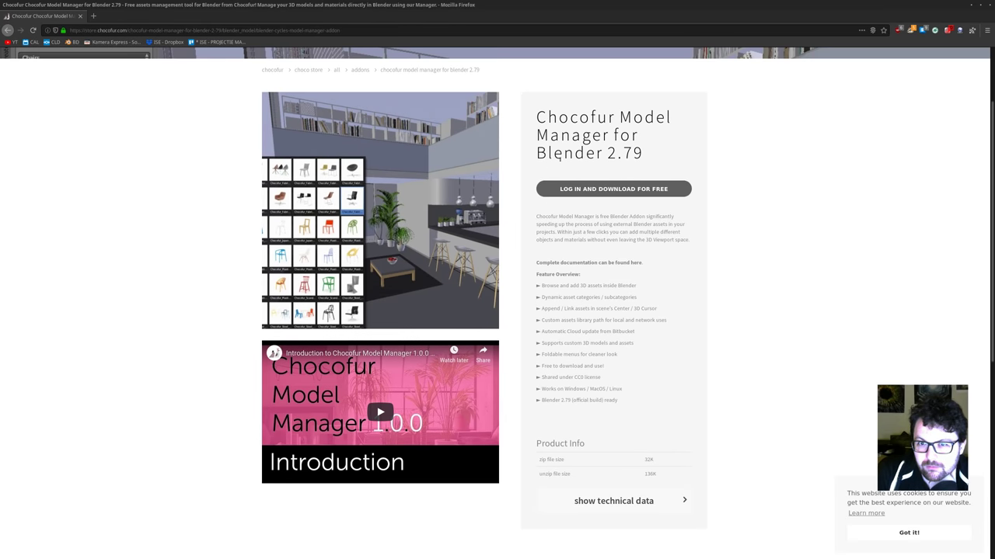
{"action": "scroll", "coordinate": [583, 212], "scroll_direction": "down", "scroll_amount": 2}
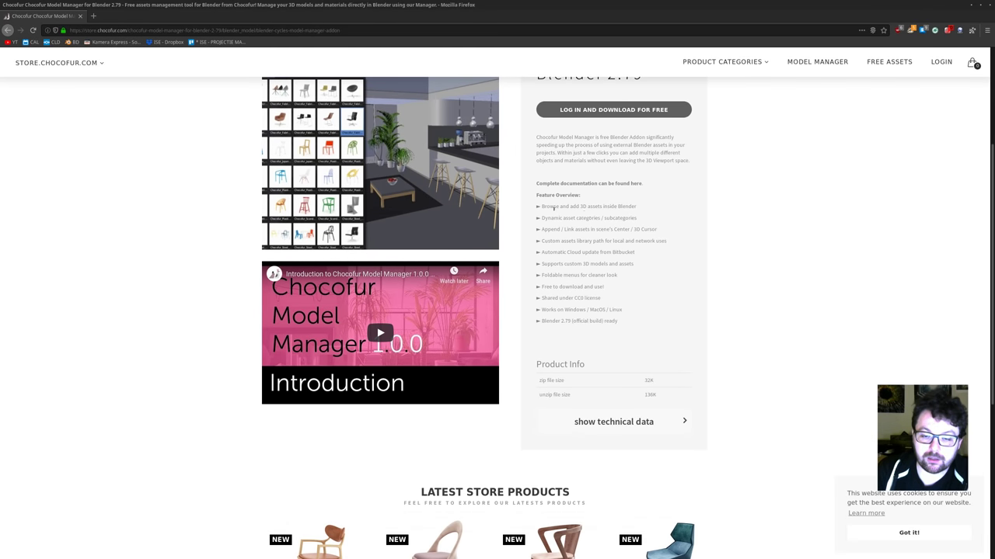
{"action": "scroll", "coordinate": [553, 208], "scroll_direction": "down", "scroll_amount": 3}
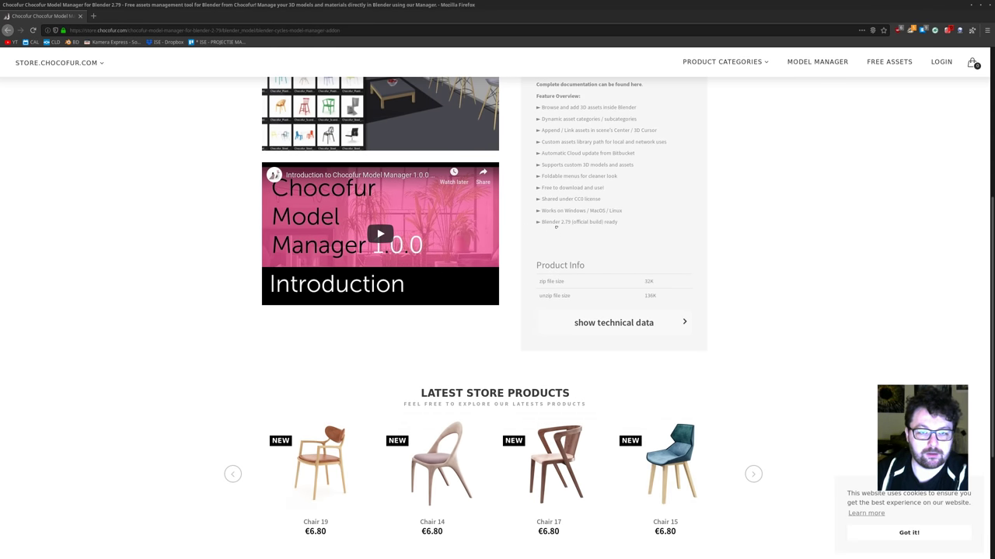
{"action": "scroll", "coordinate": [555, 227], "scroll_direction": "down", "scroll_amount": 5}
{"action": "scroll", "coordinate": [407, 344], "scroll_direction": "up", "scroll_amount": 9}
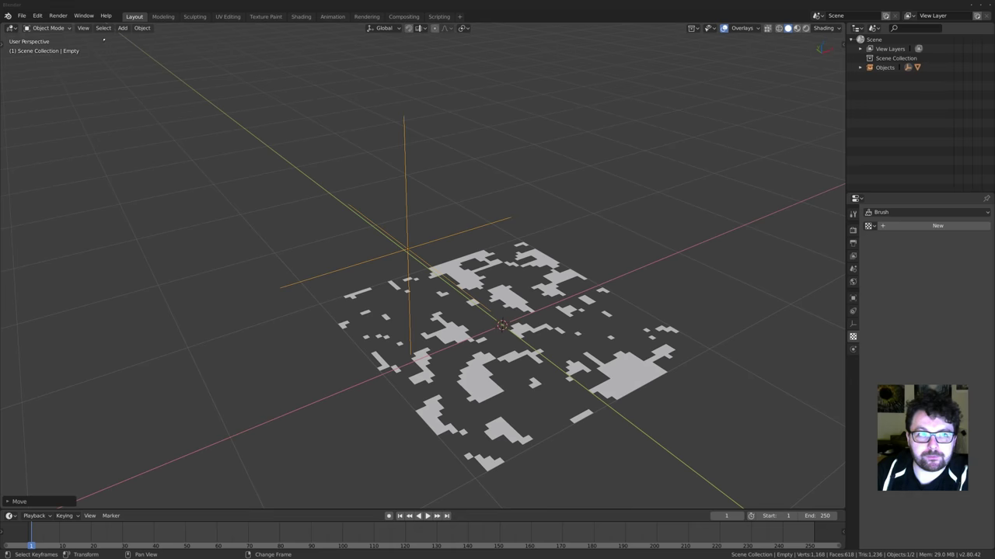
Switch back to Blender and select the masked plane to bring up its Distorted Noise texture settings.
{"action": "middle_click_drag", "start_coordinate": [404, 165], "coordinate": [384, 149], "text": "shift"}
{"action": "scroll", "coordinate": [383, 153], "scroll_direction": "down", "scroll_amount": 1}
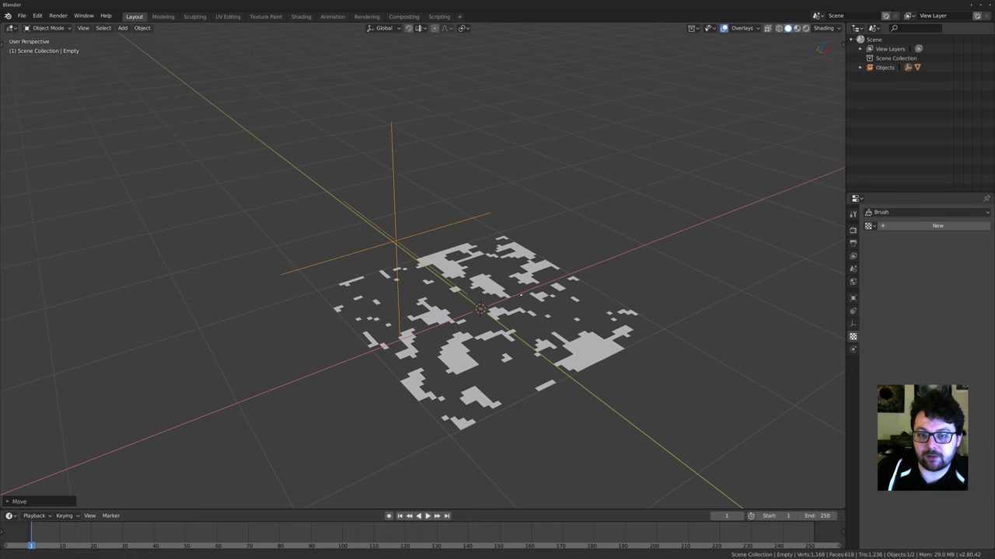
{"action": "middle_click_drag", "start_coordinate": [460, 351], "coordinate": [461, 342], "text": "shift"}
{"action": "left_click", "coordinate": [461, 342]}
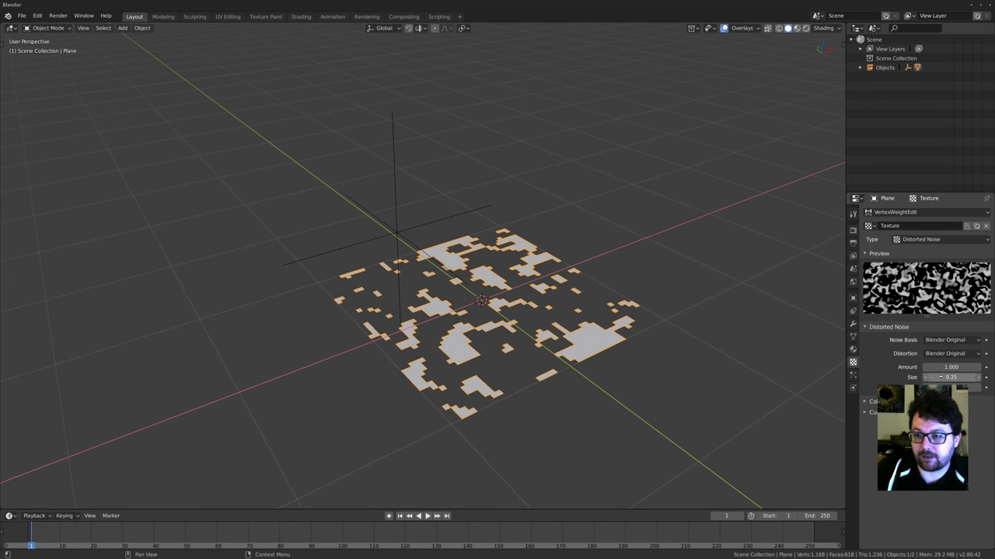